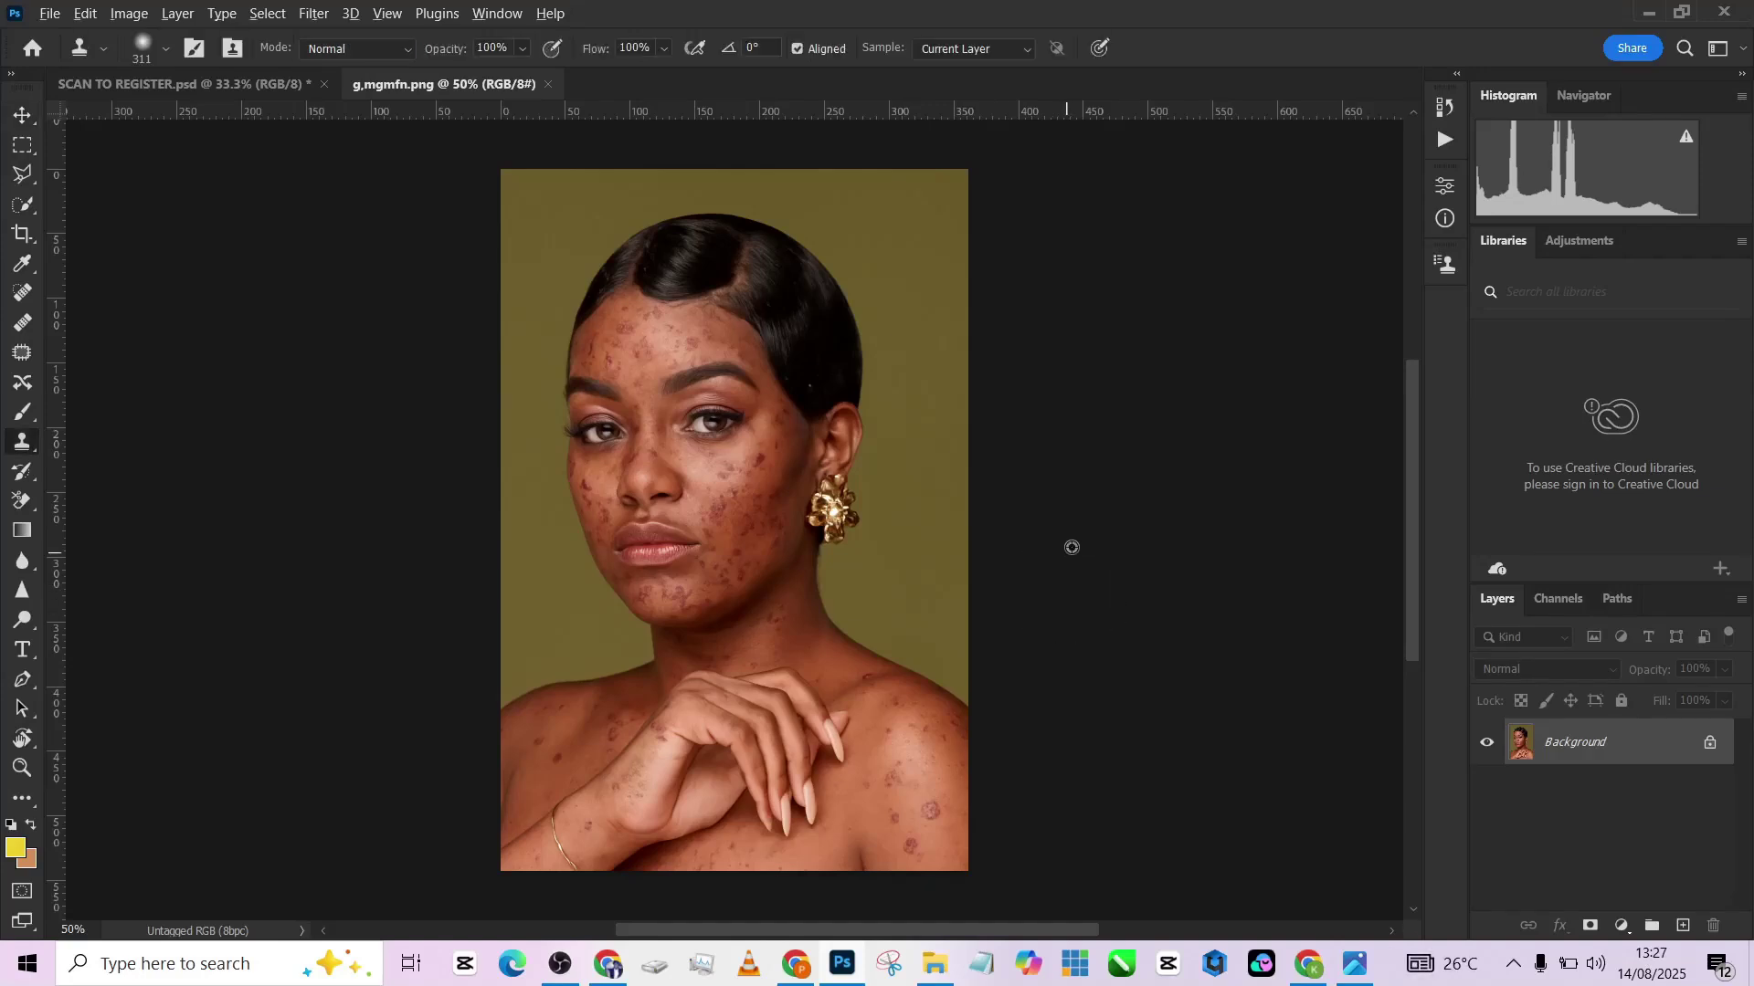
Add a Black & White adjustment layer above the portrait and set its Reds to -16.
scroll(1069, 548, up, 1)
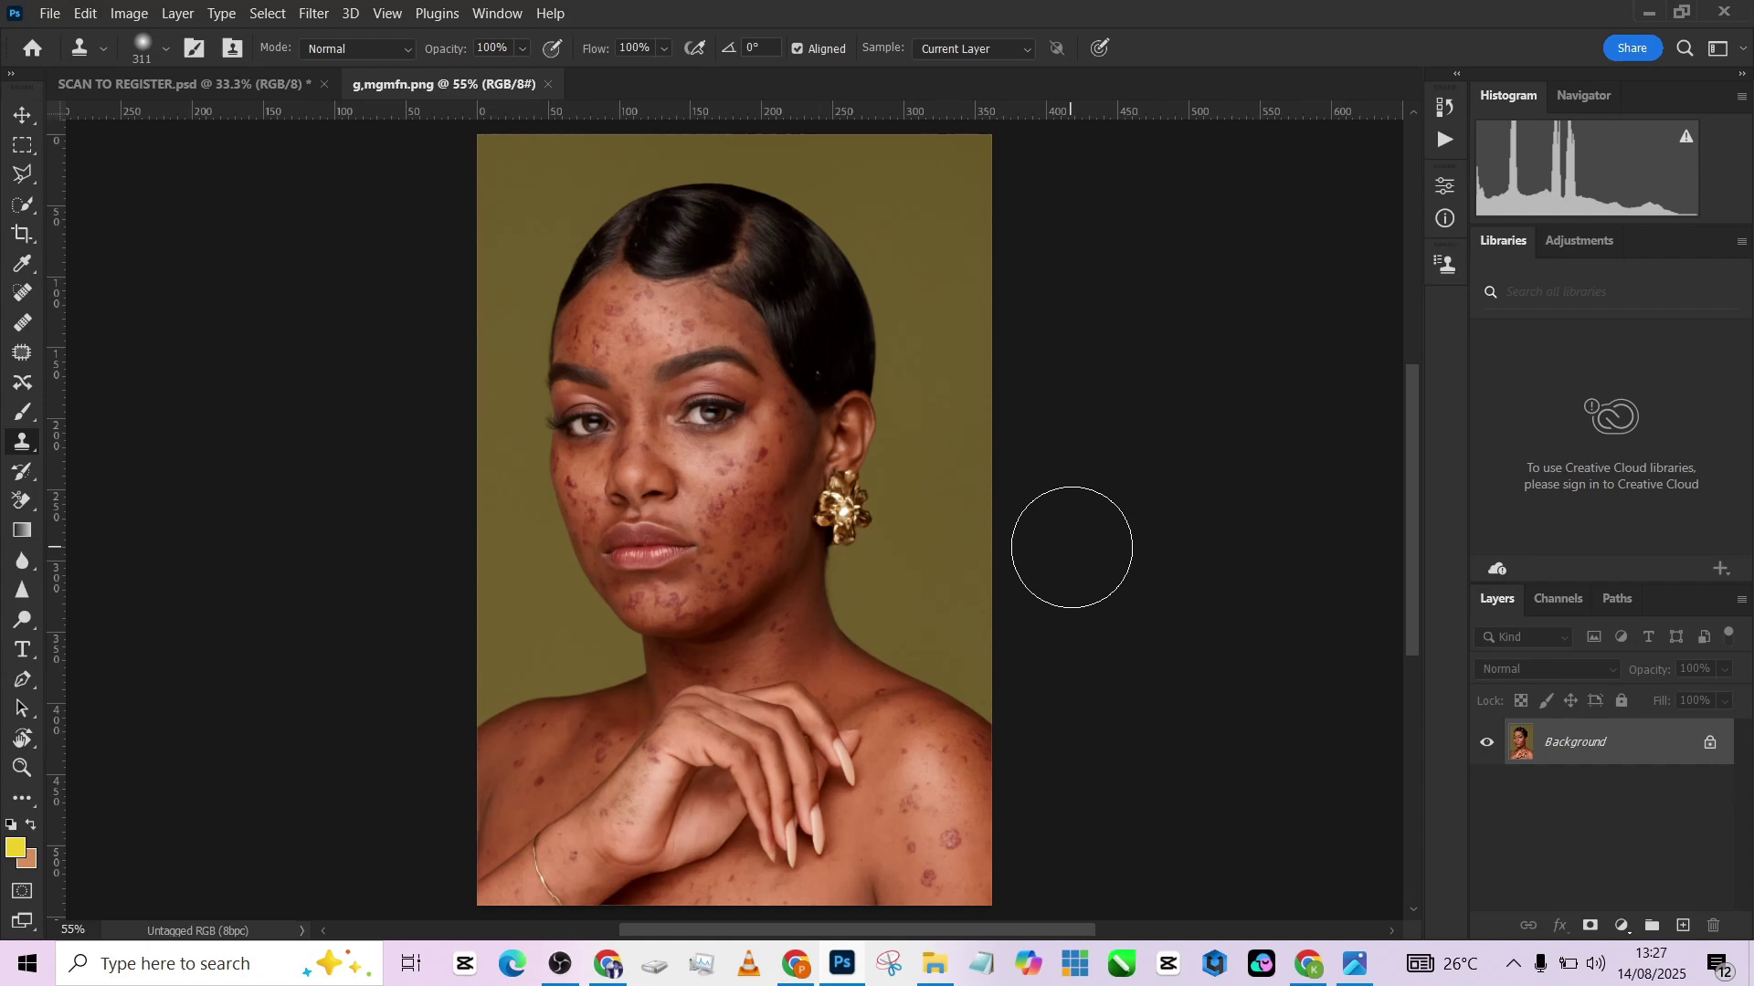
click(1622, 925)
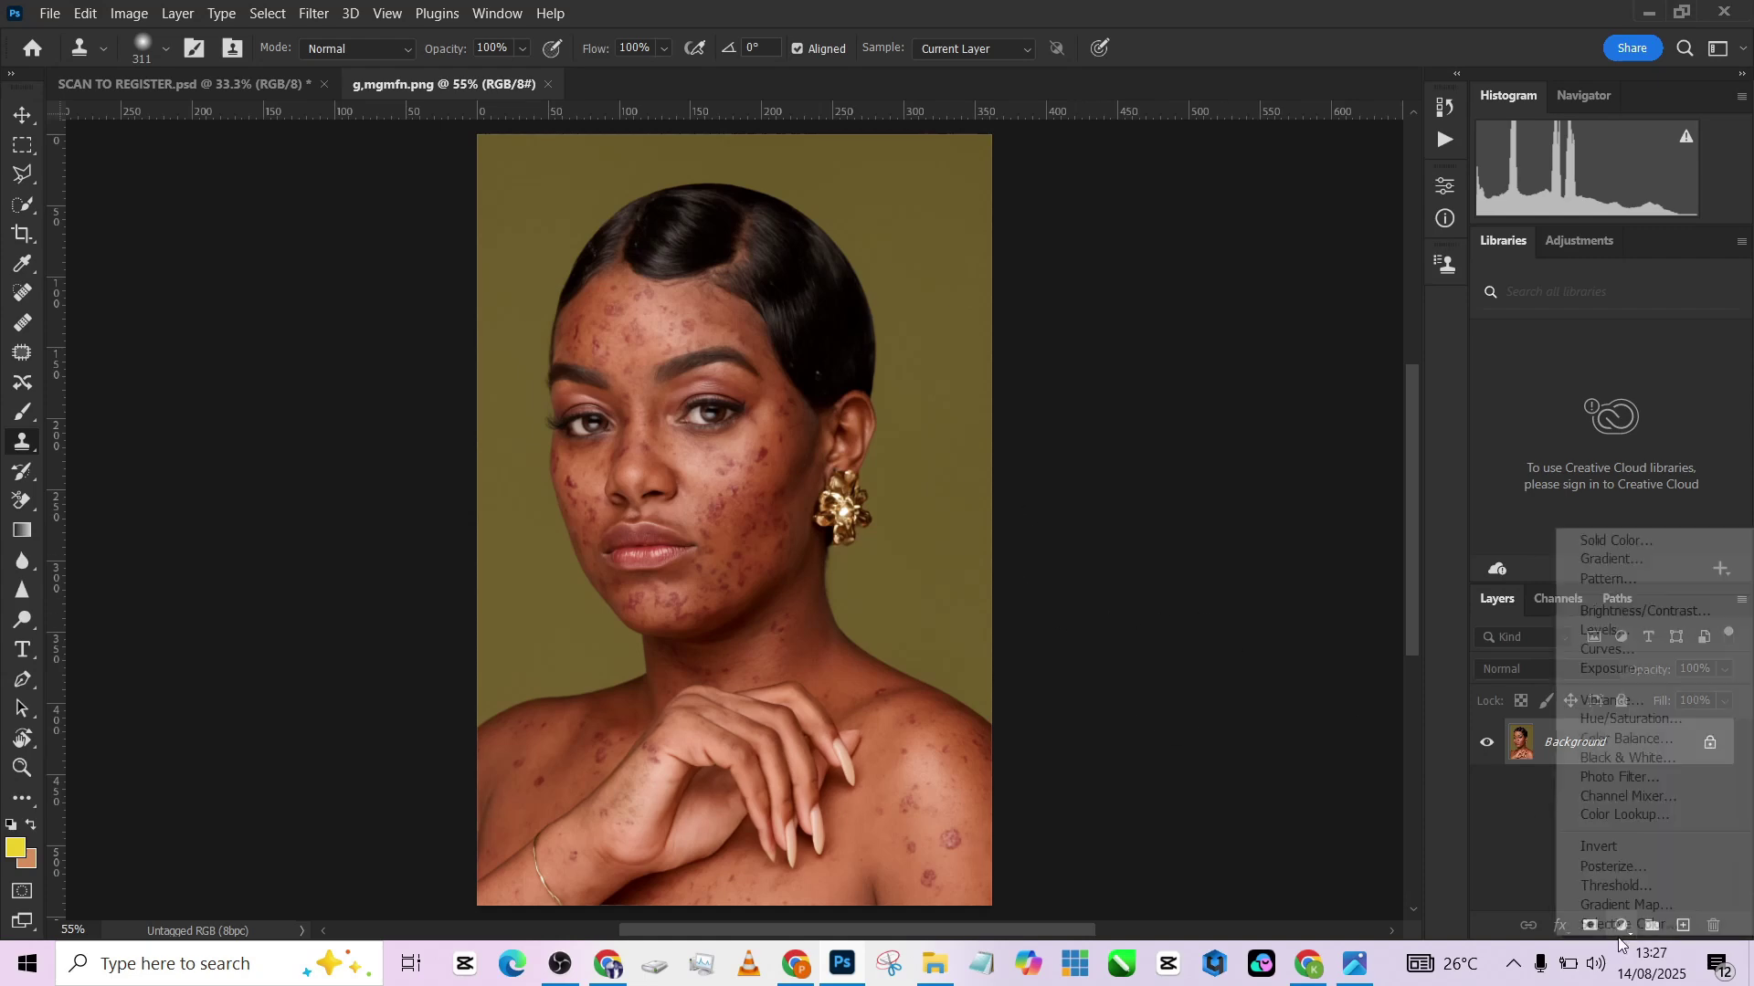
click(1627, 758)
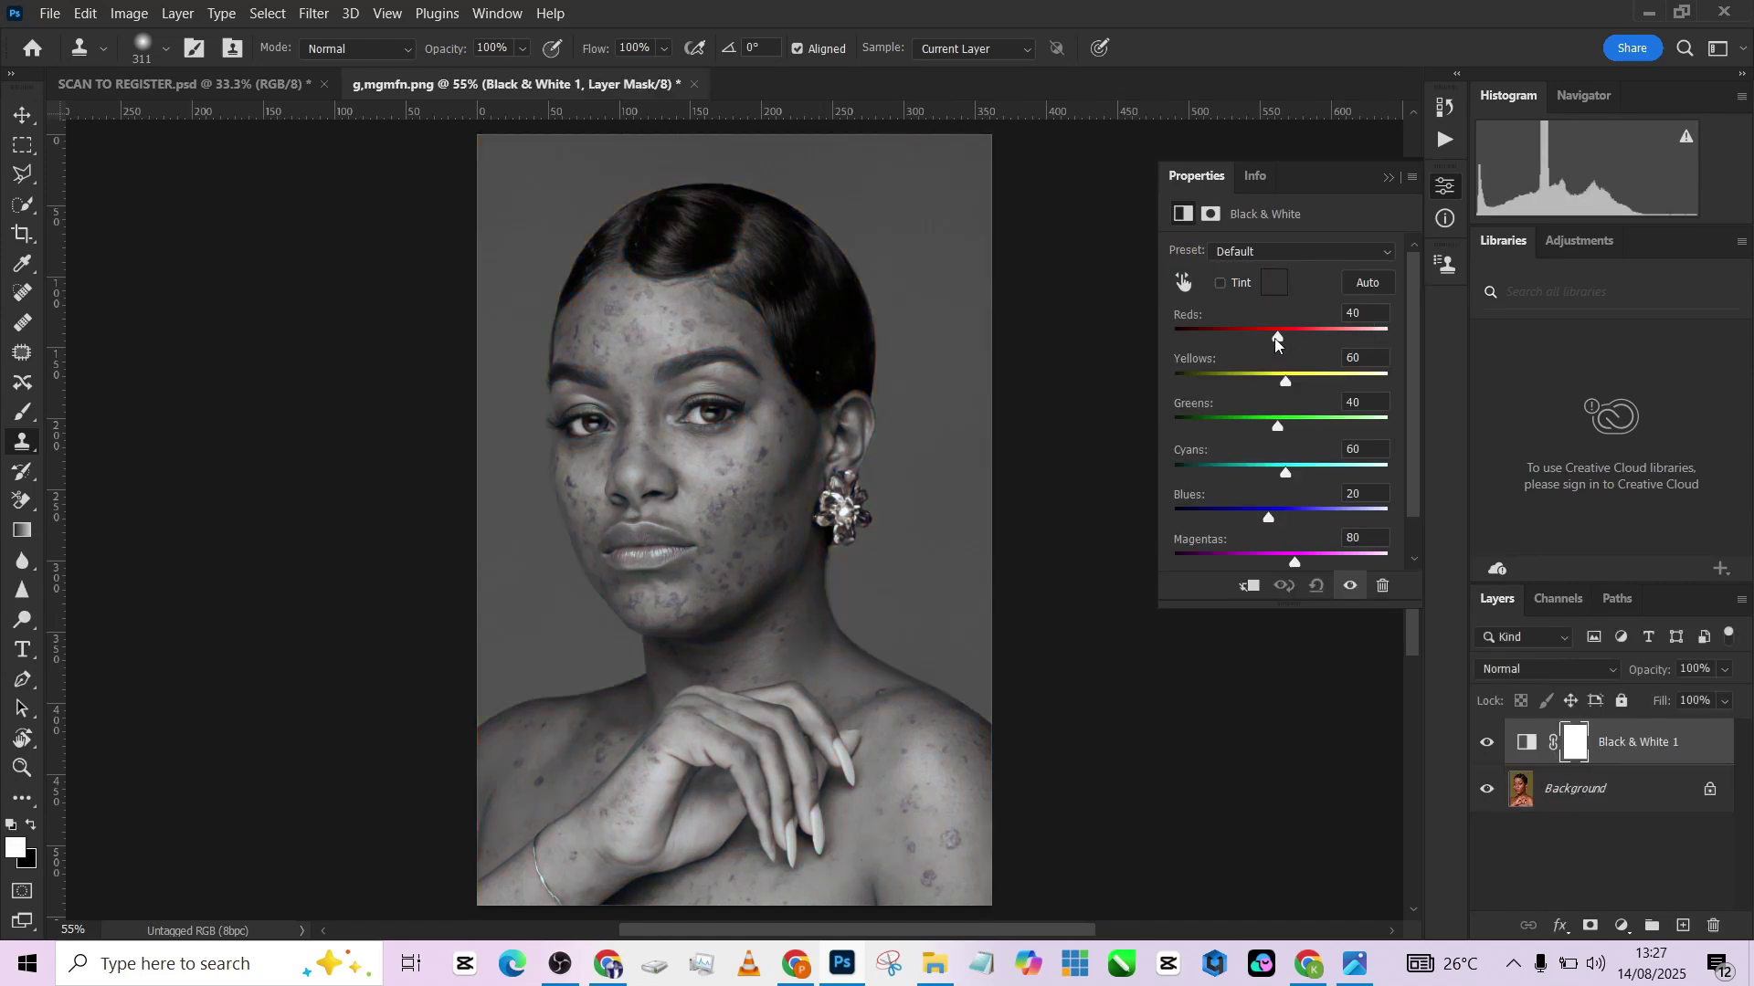
drag(1277, 337, 1247, 343)
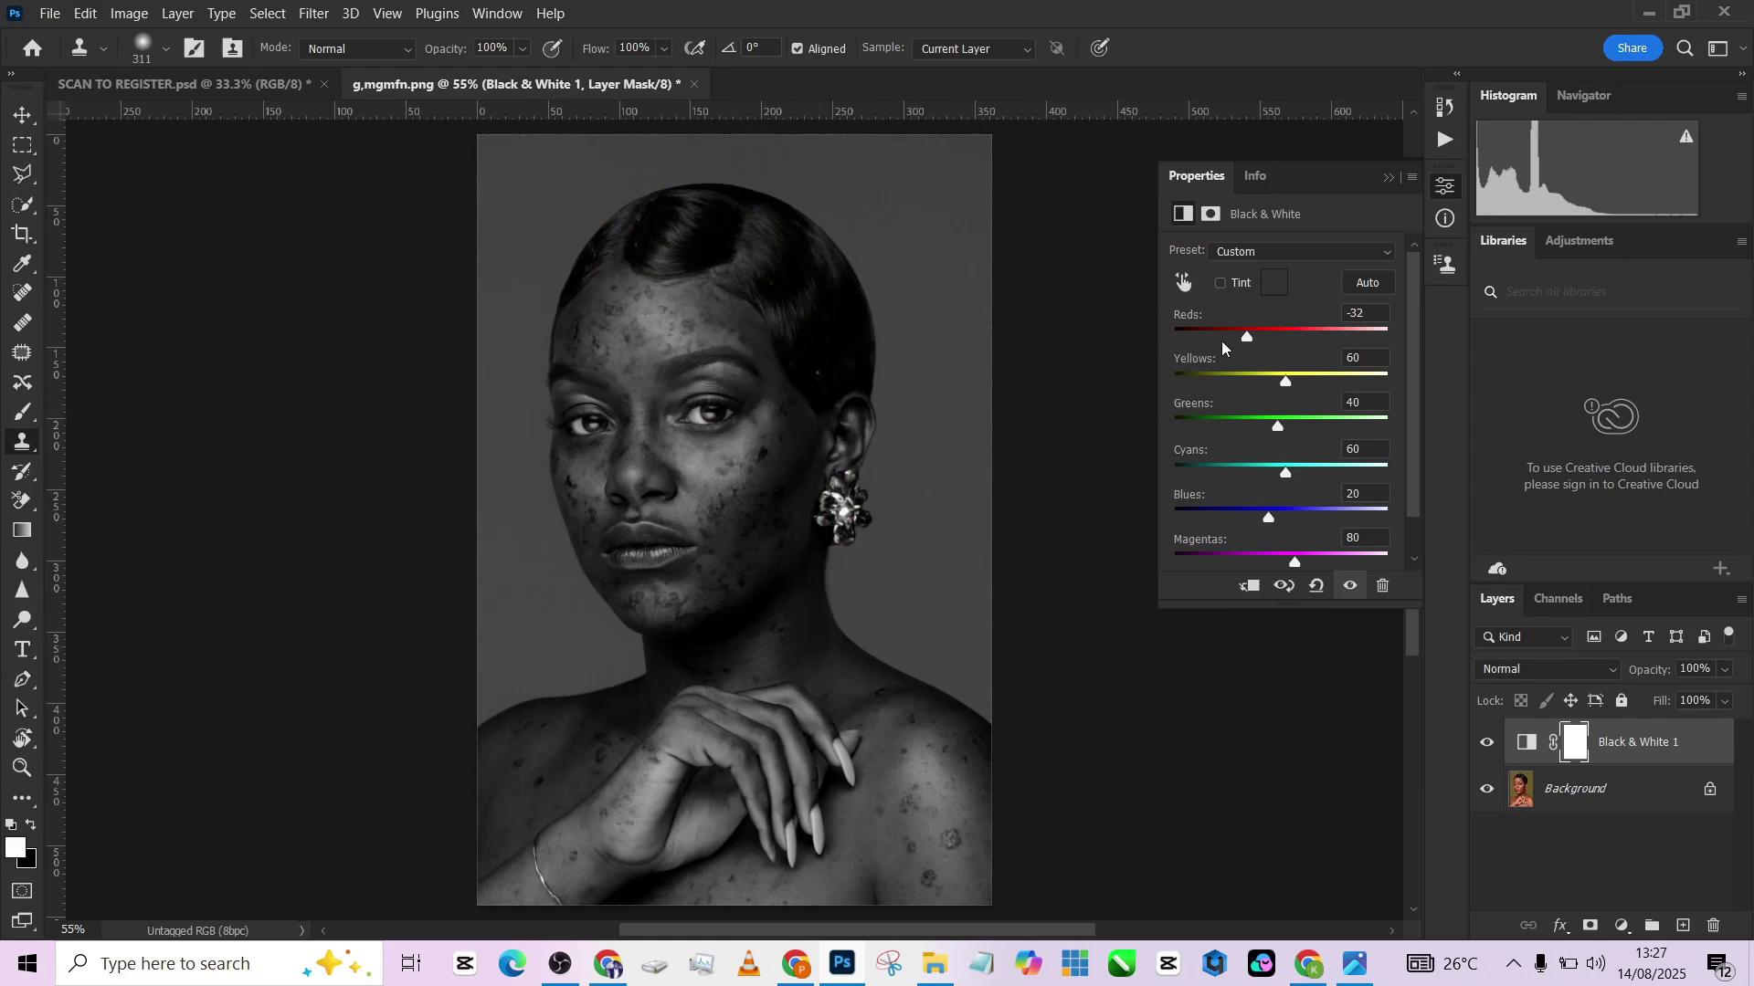
drag(1248, 337, 1253, 340)
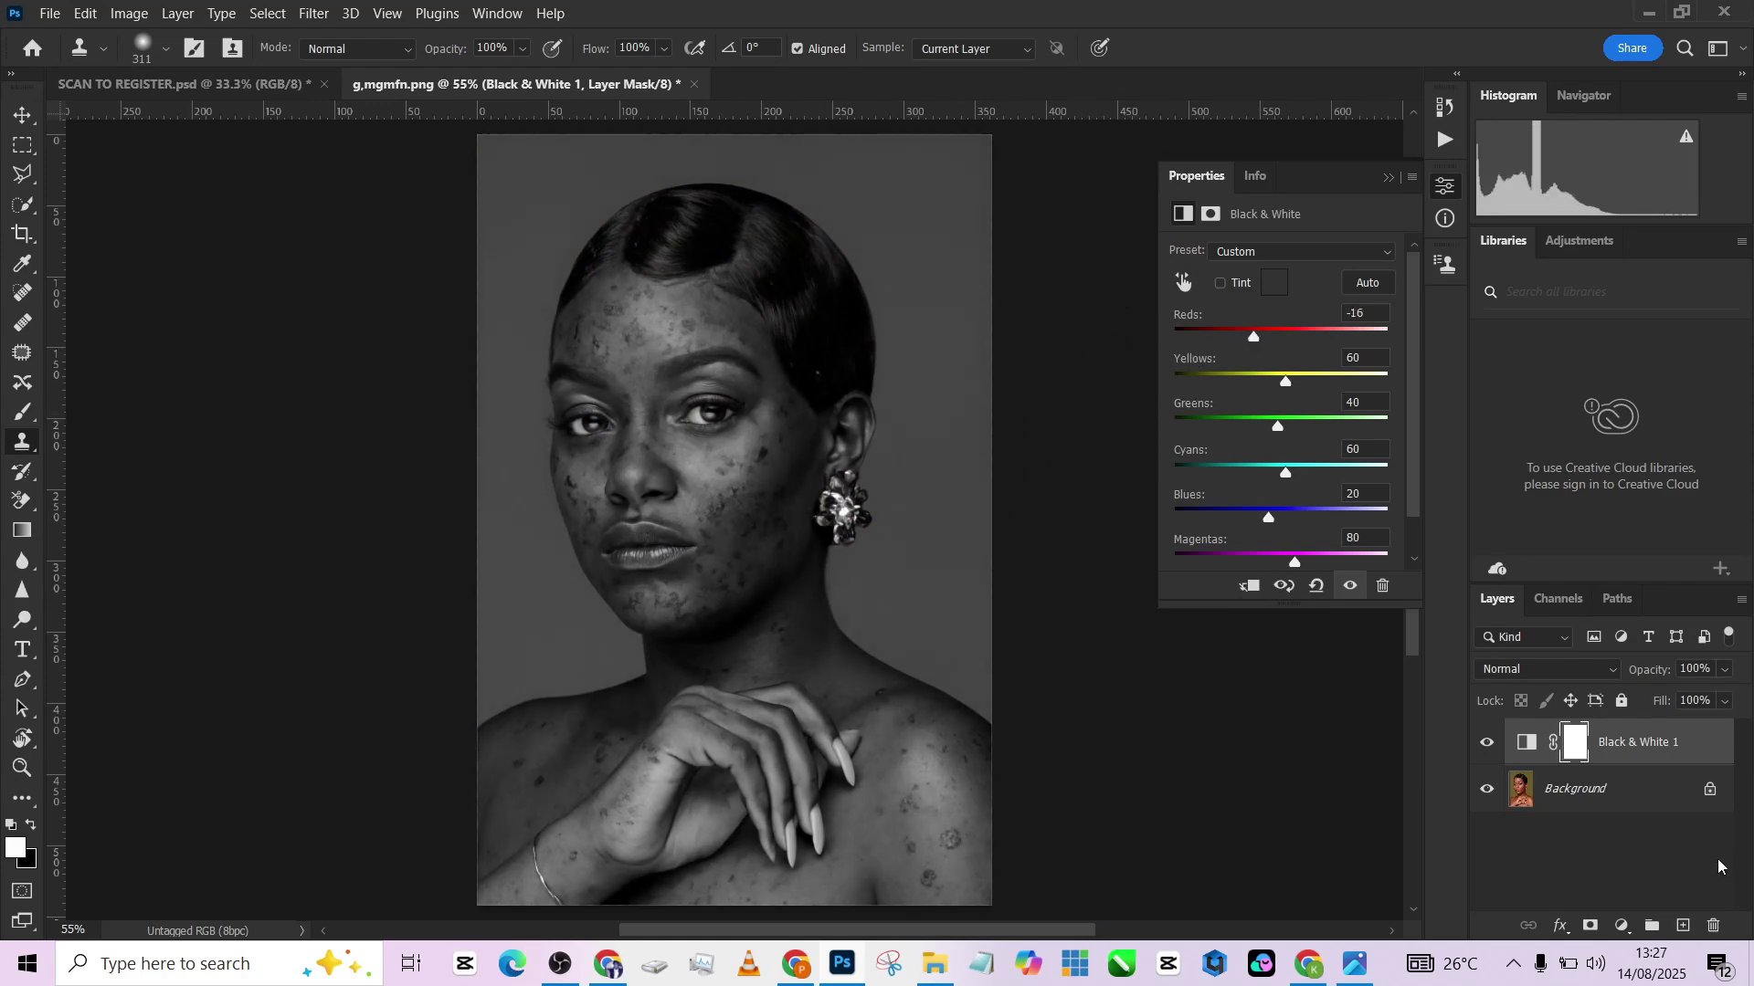
Duplicate the Background layer beneath the Black & White adjustment and activate the Patch tool.
click(1657, 812)
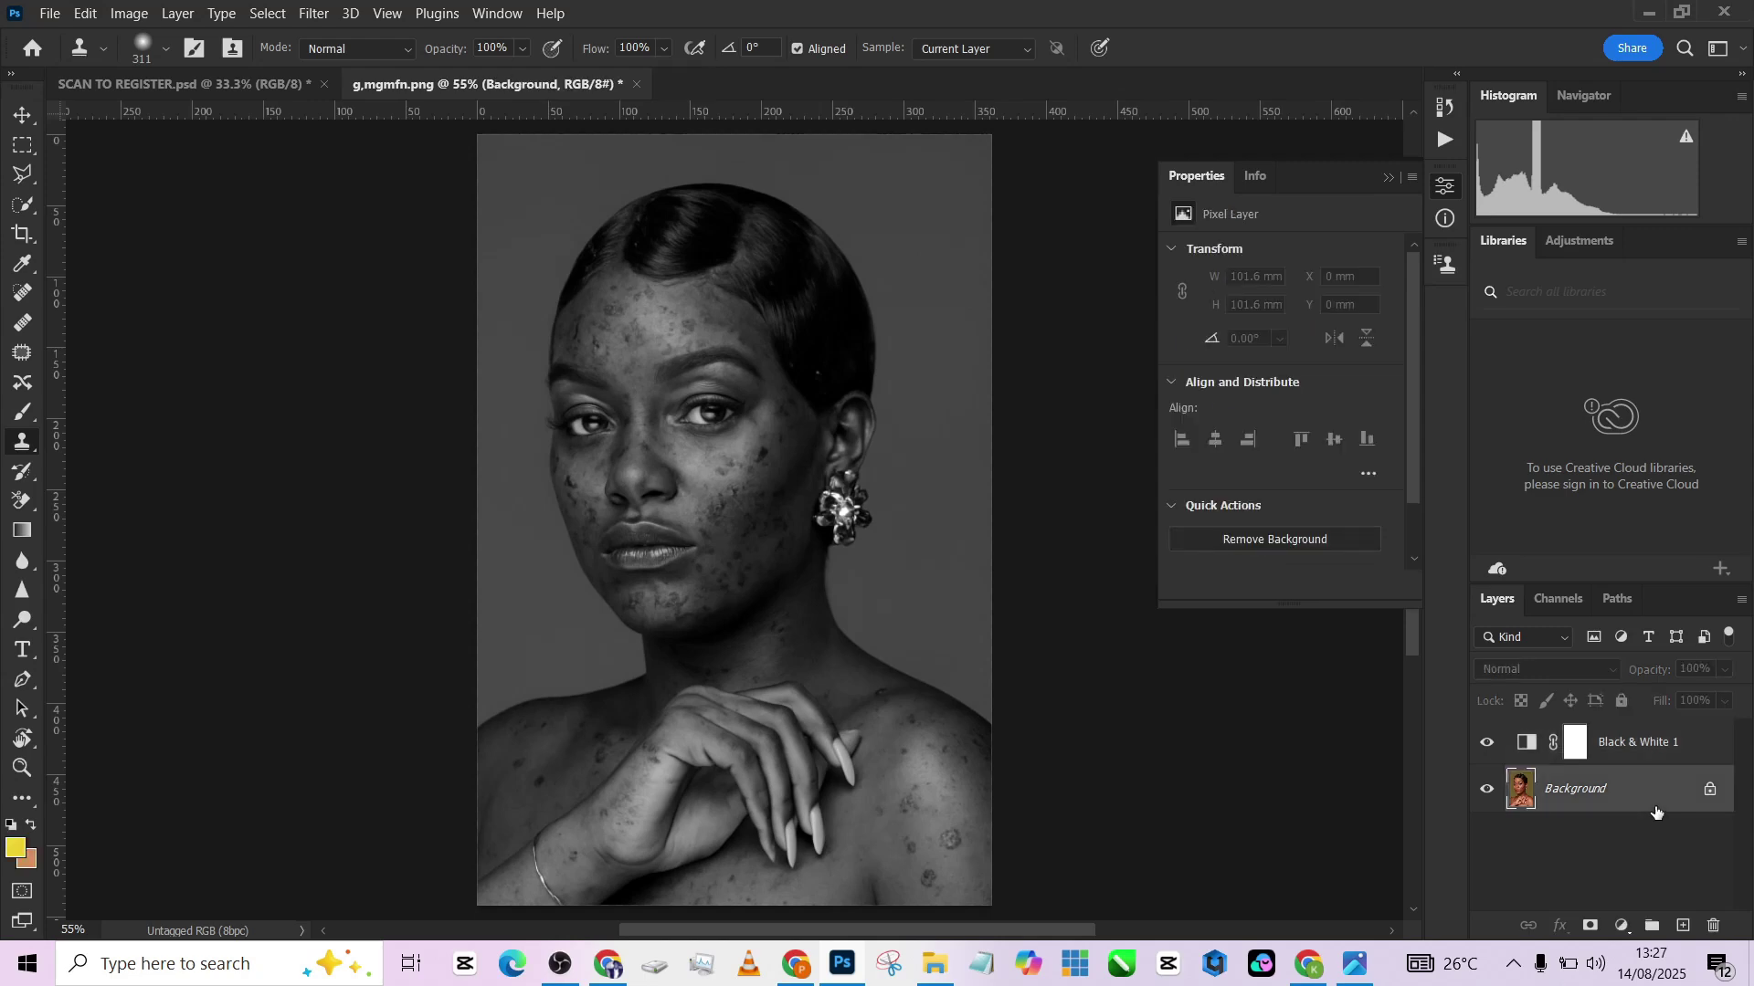
key(ctrl+j)
click(21, 358)
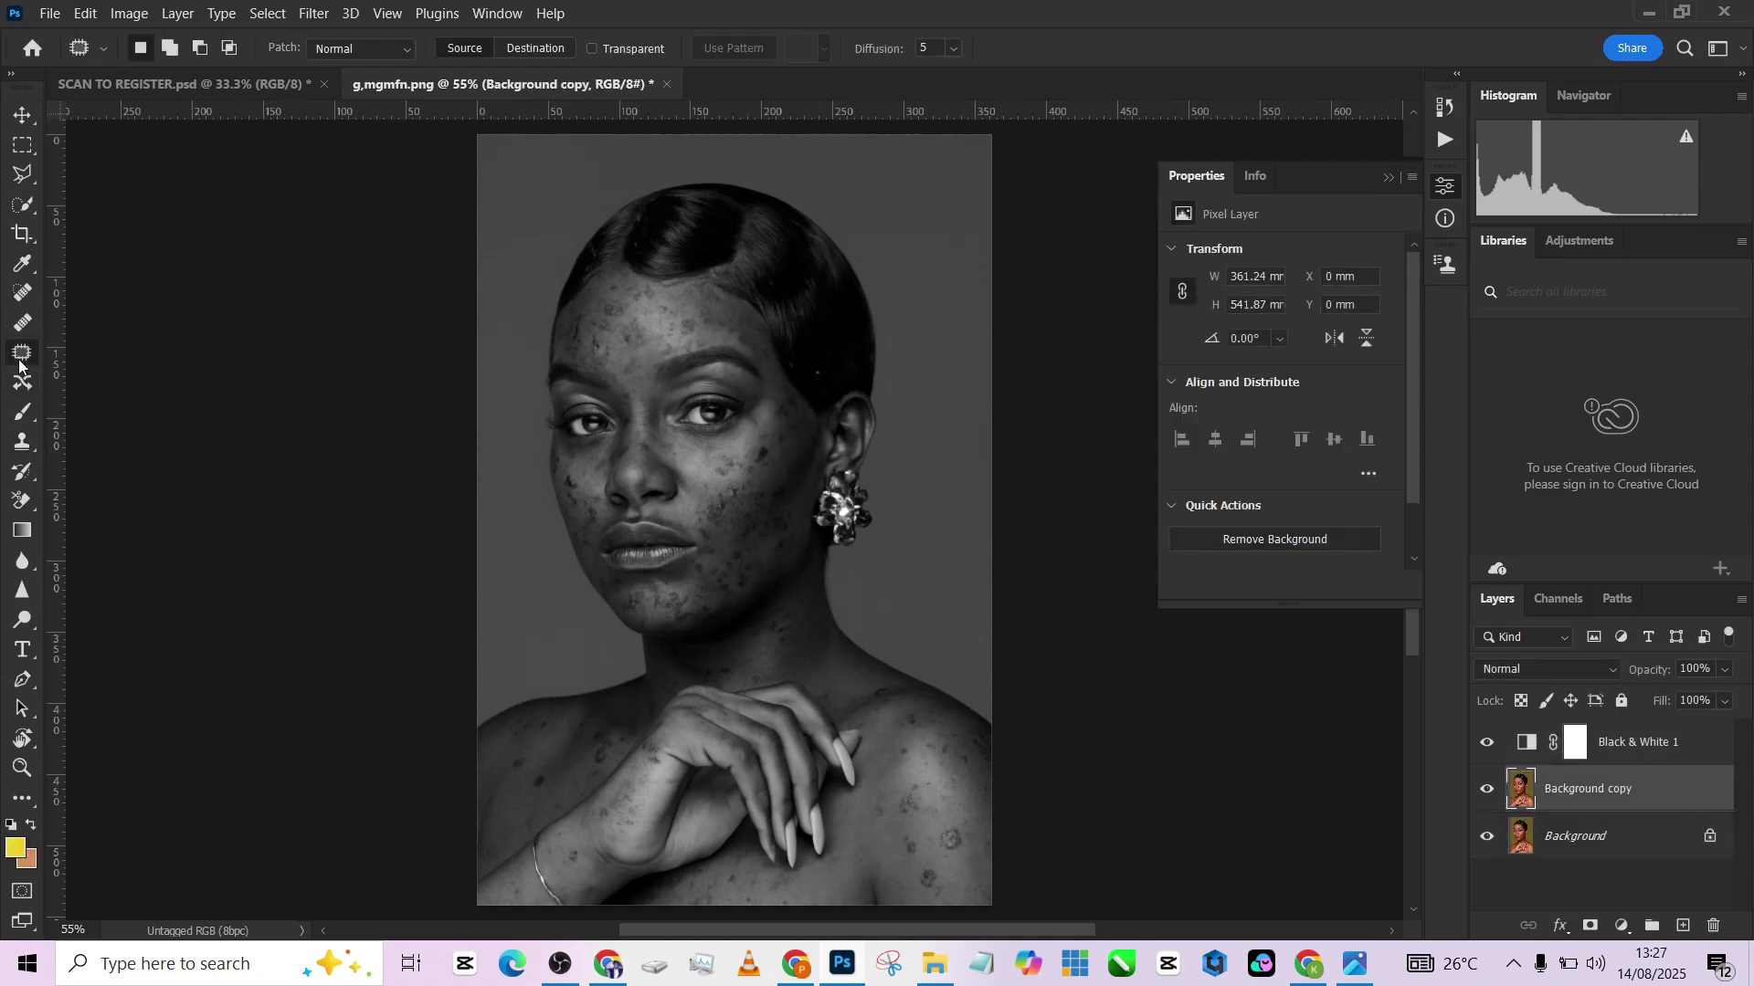
Patch the dark spots on the lower and middle part of the bare shoulder beside the fingertips with clean skin.
scroll(831, 698, up, 3)
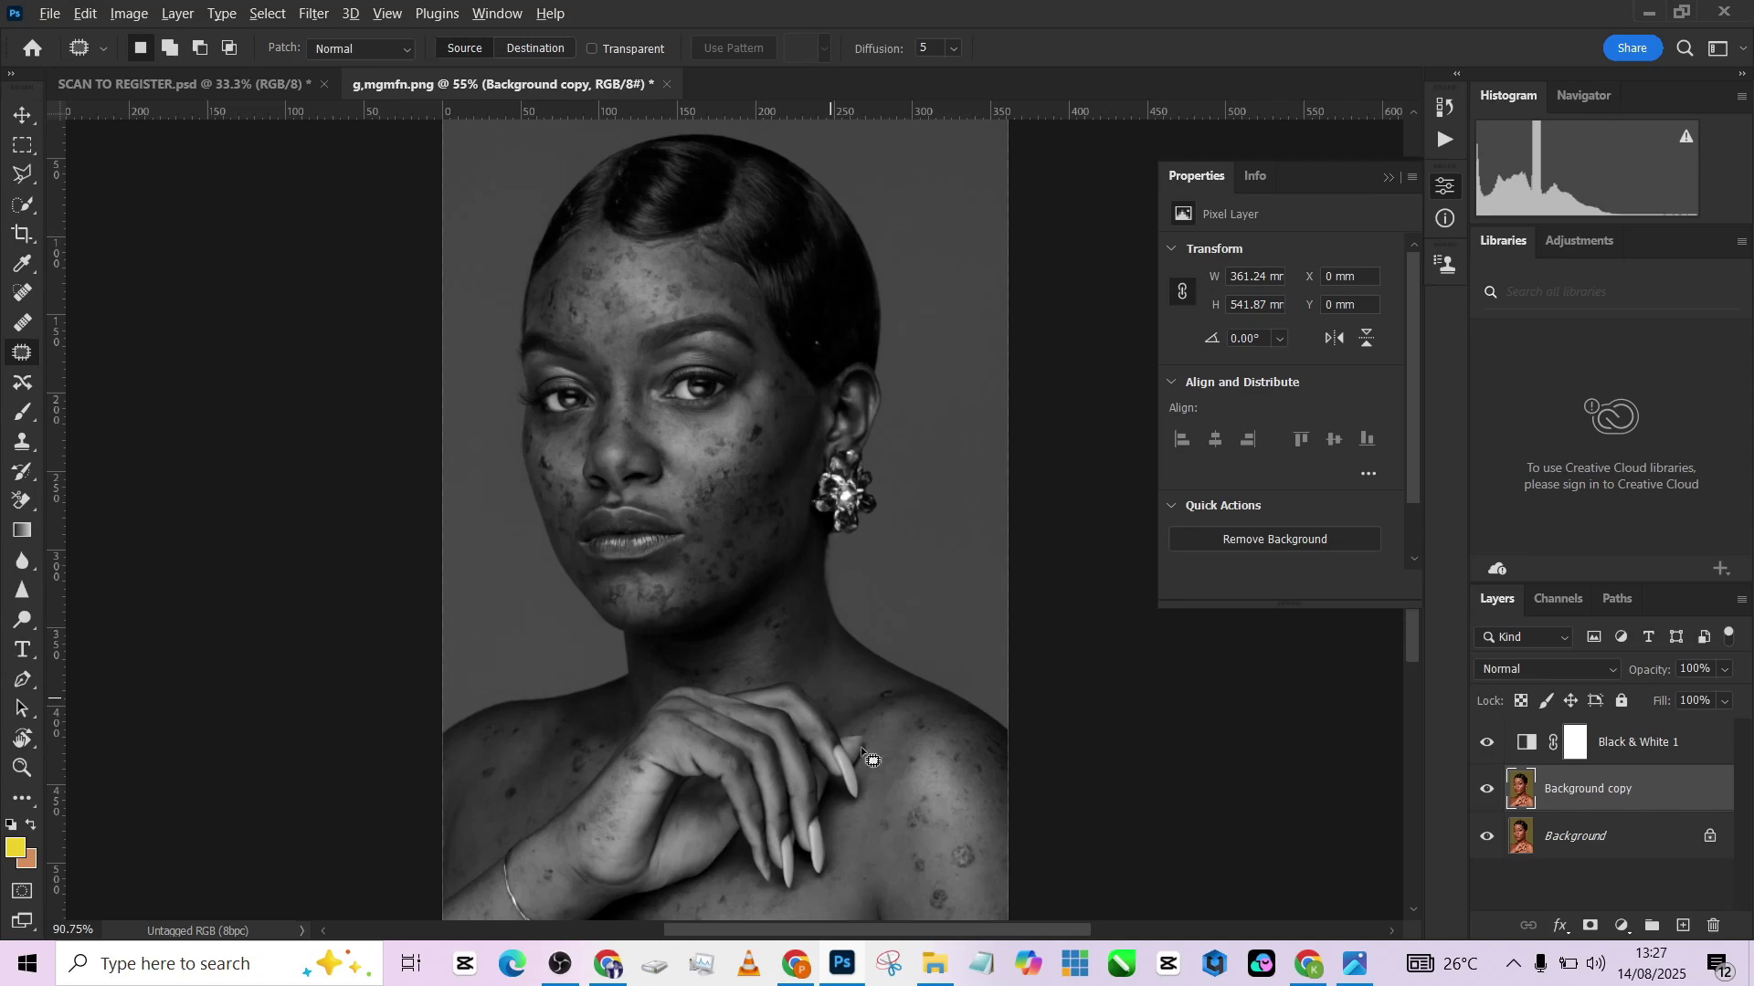
scroll(835, 749, down, 3)
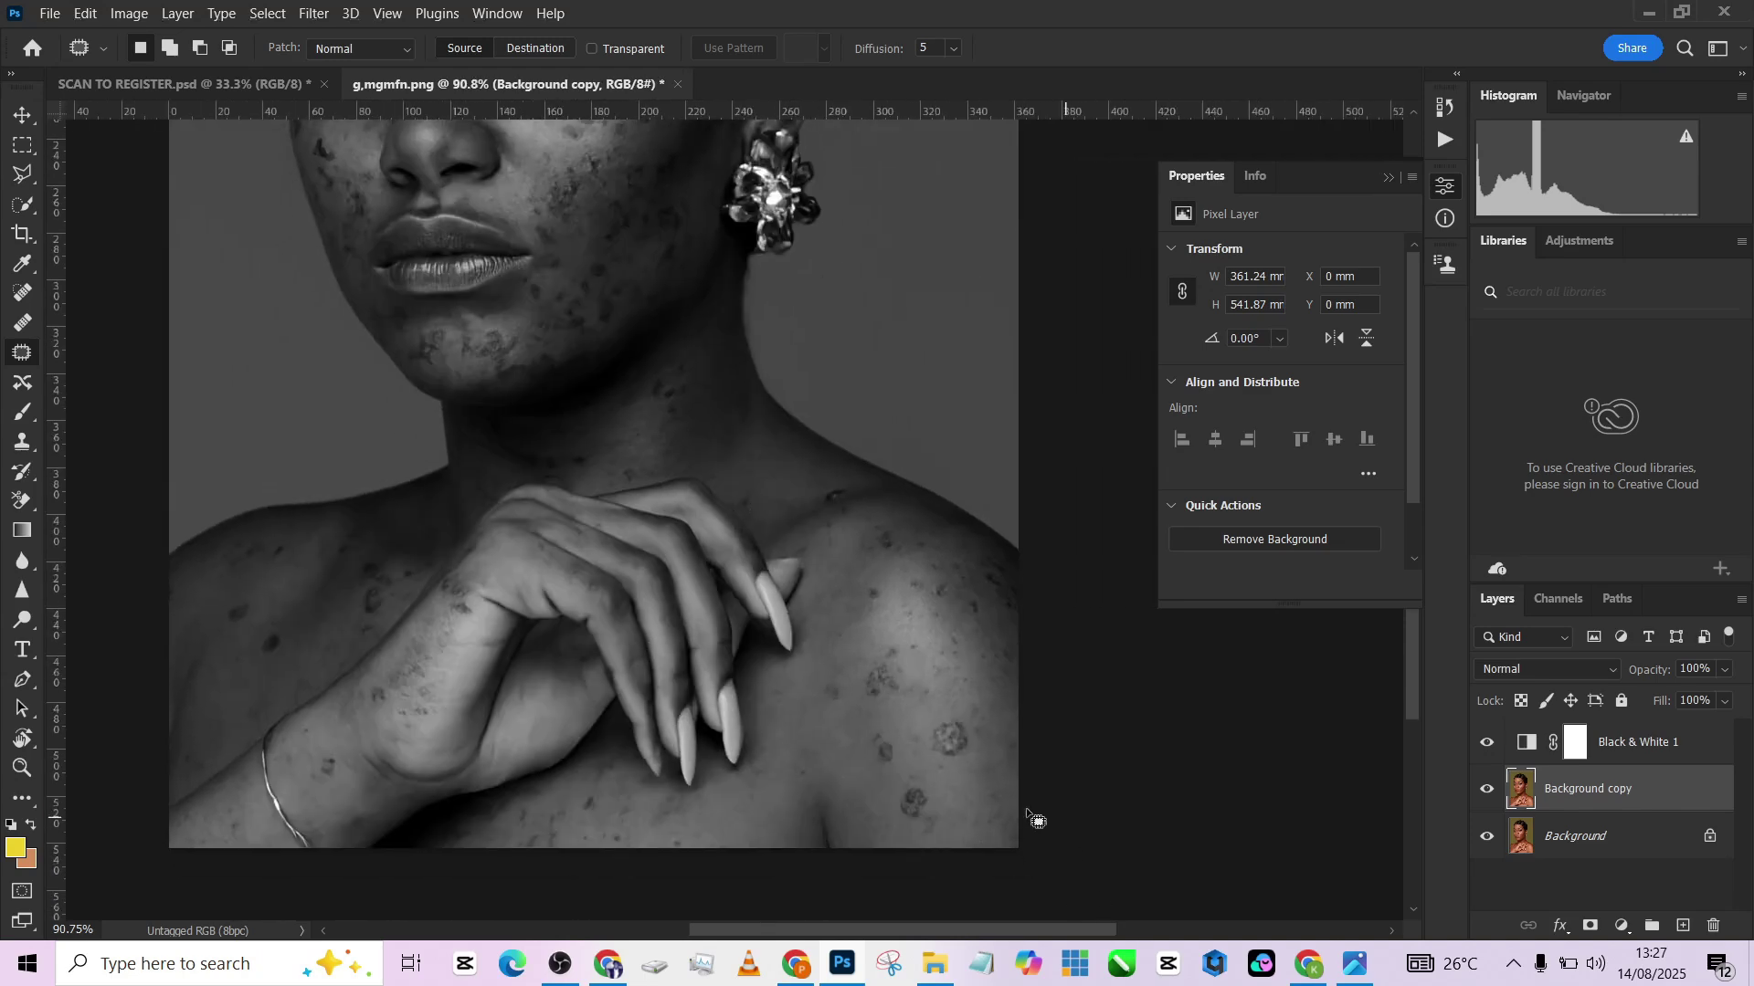
mouse_move(978, 720)
mouse_down()
mouse_move(973, 754)
mouse_move(942, 759)
mouse_move(936, 716)
mouse_move(967, 661)
mouse_up()
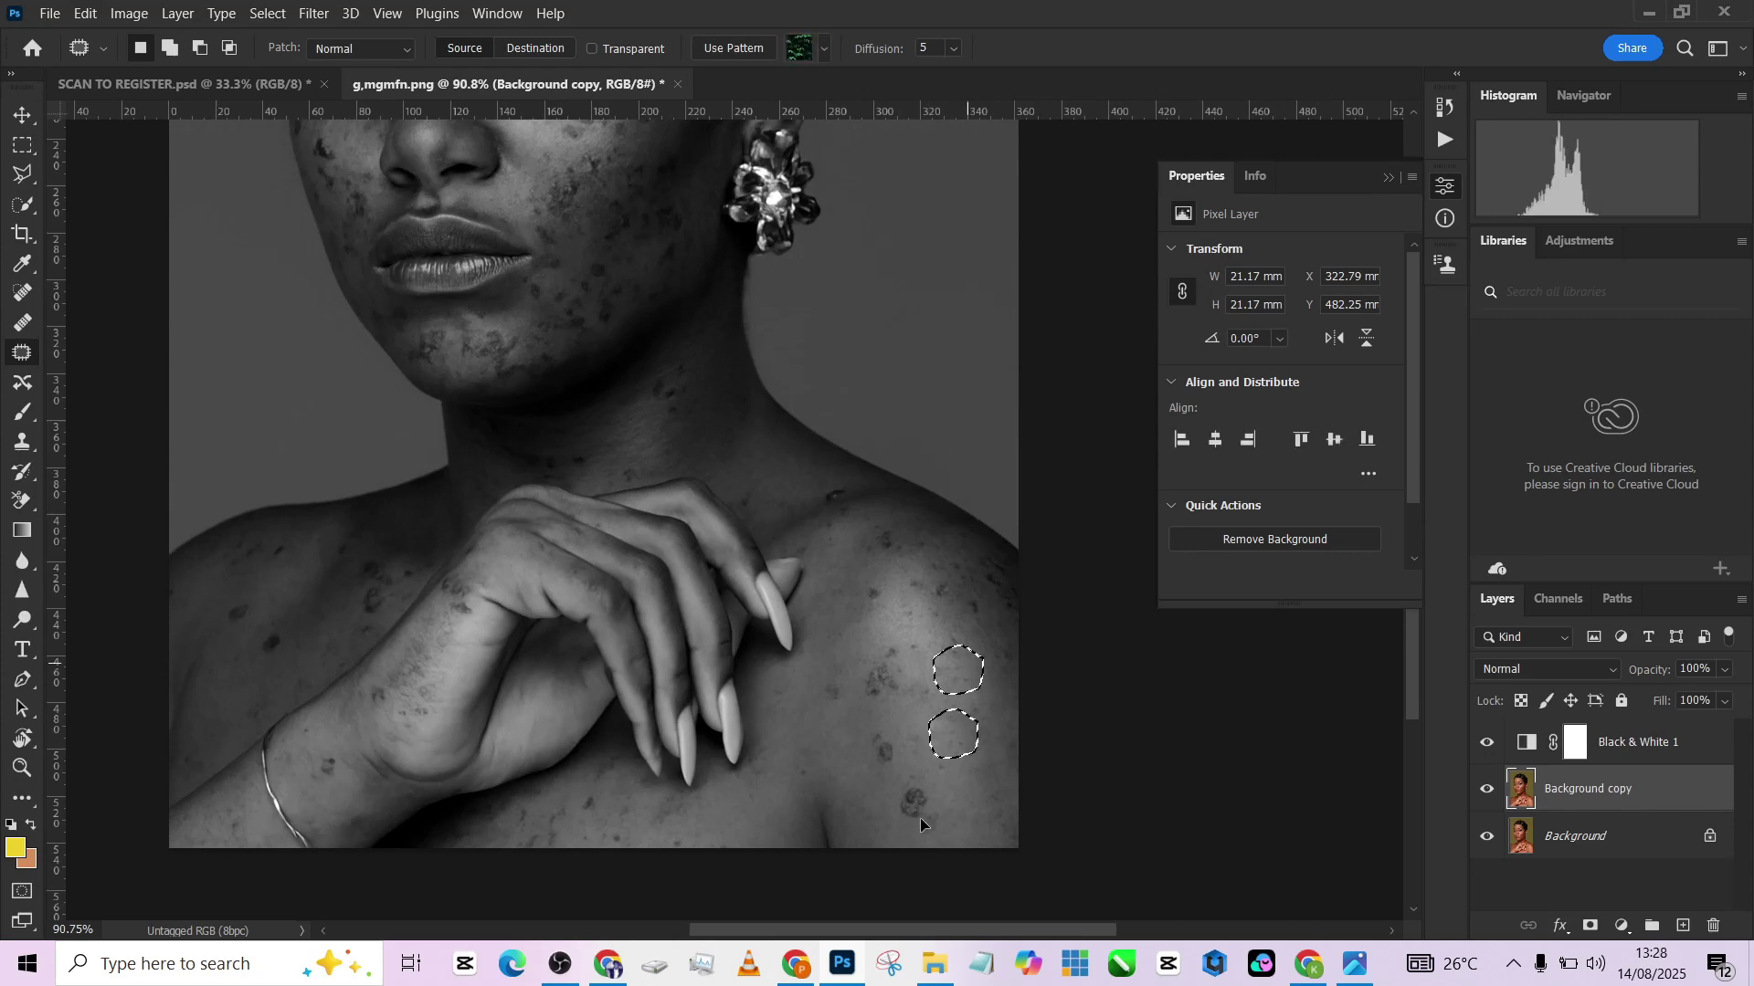
mouse_move(930, 785)
mouse_down()
mouse_move(939, 822)
mouse_move(897, 830)
mouse_move(917, 776)
mouse_move(955, 769)
mouse_move(897, 731)
mouse_move(897, 760)
mouse_move(864, 741)
mouse_move(894, 730)
mouse_move(886, 799)
mouse_up()
click(884, 643)
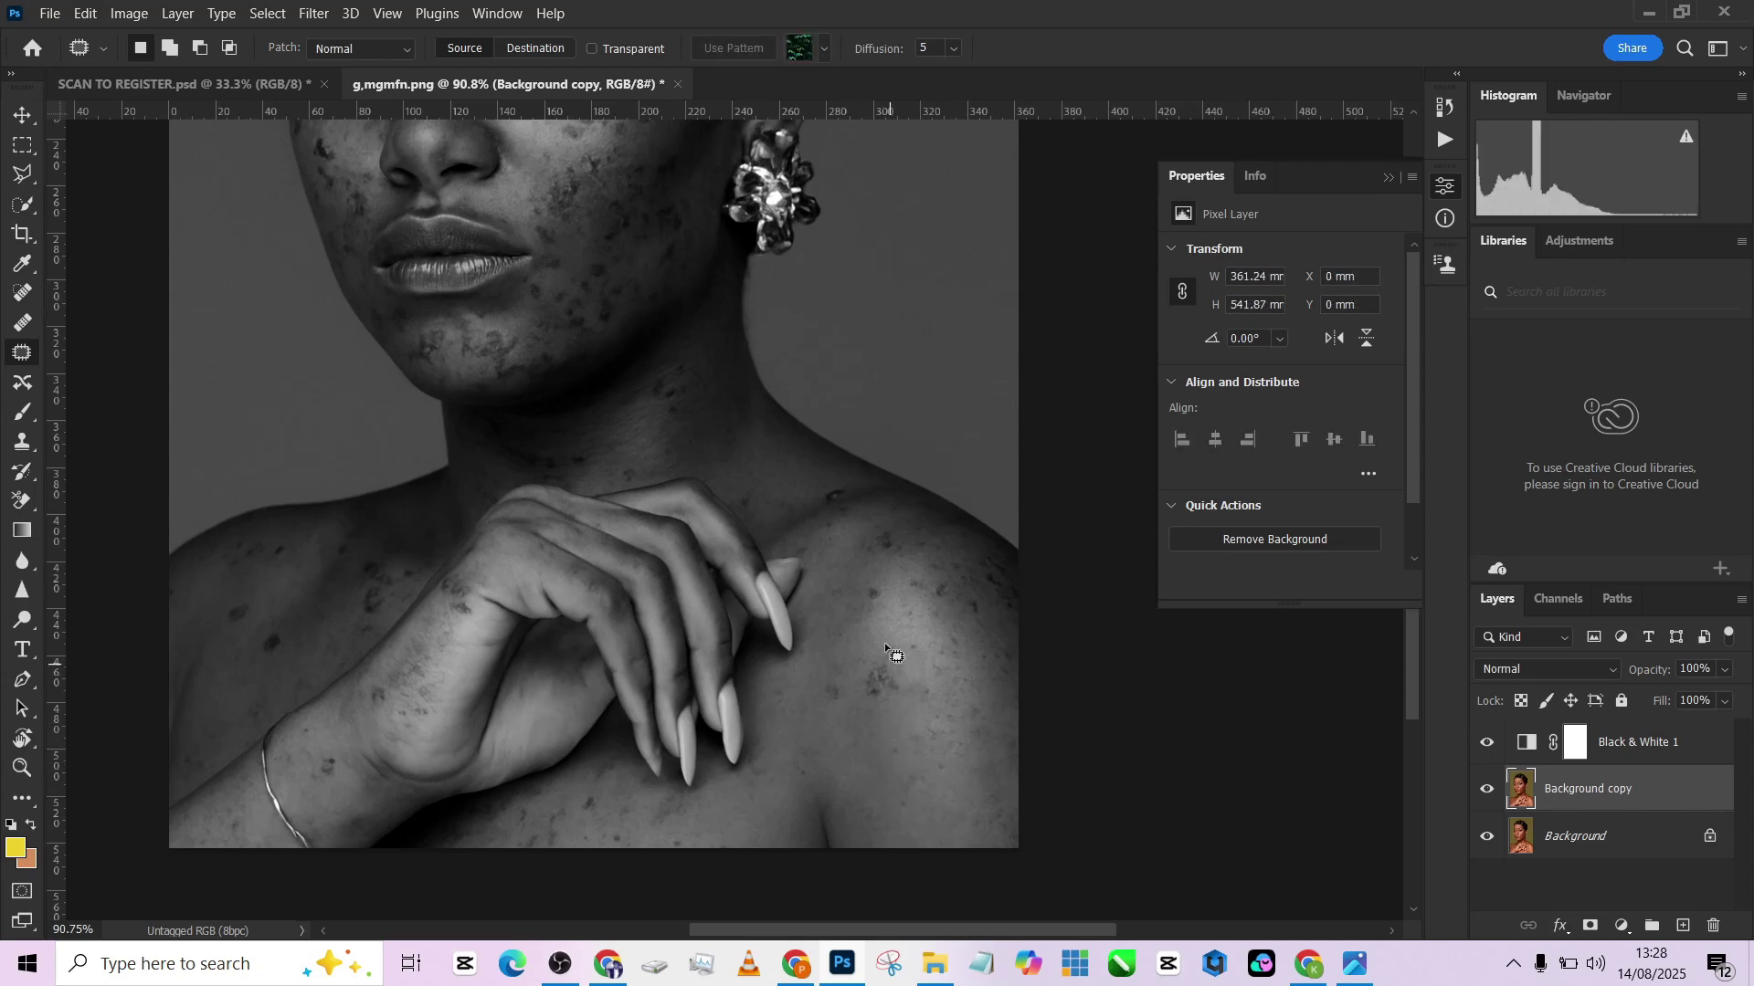
mouse_move(907, 656)
mouse_down()
mouse_move(901, 699)
mouse_move(857, 692)
mouse_move(906, 654)
mouse_up()
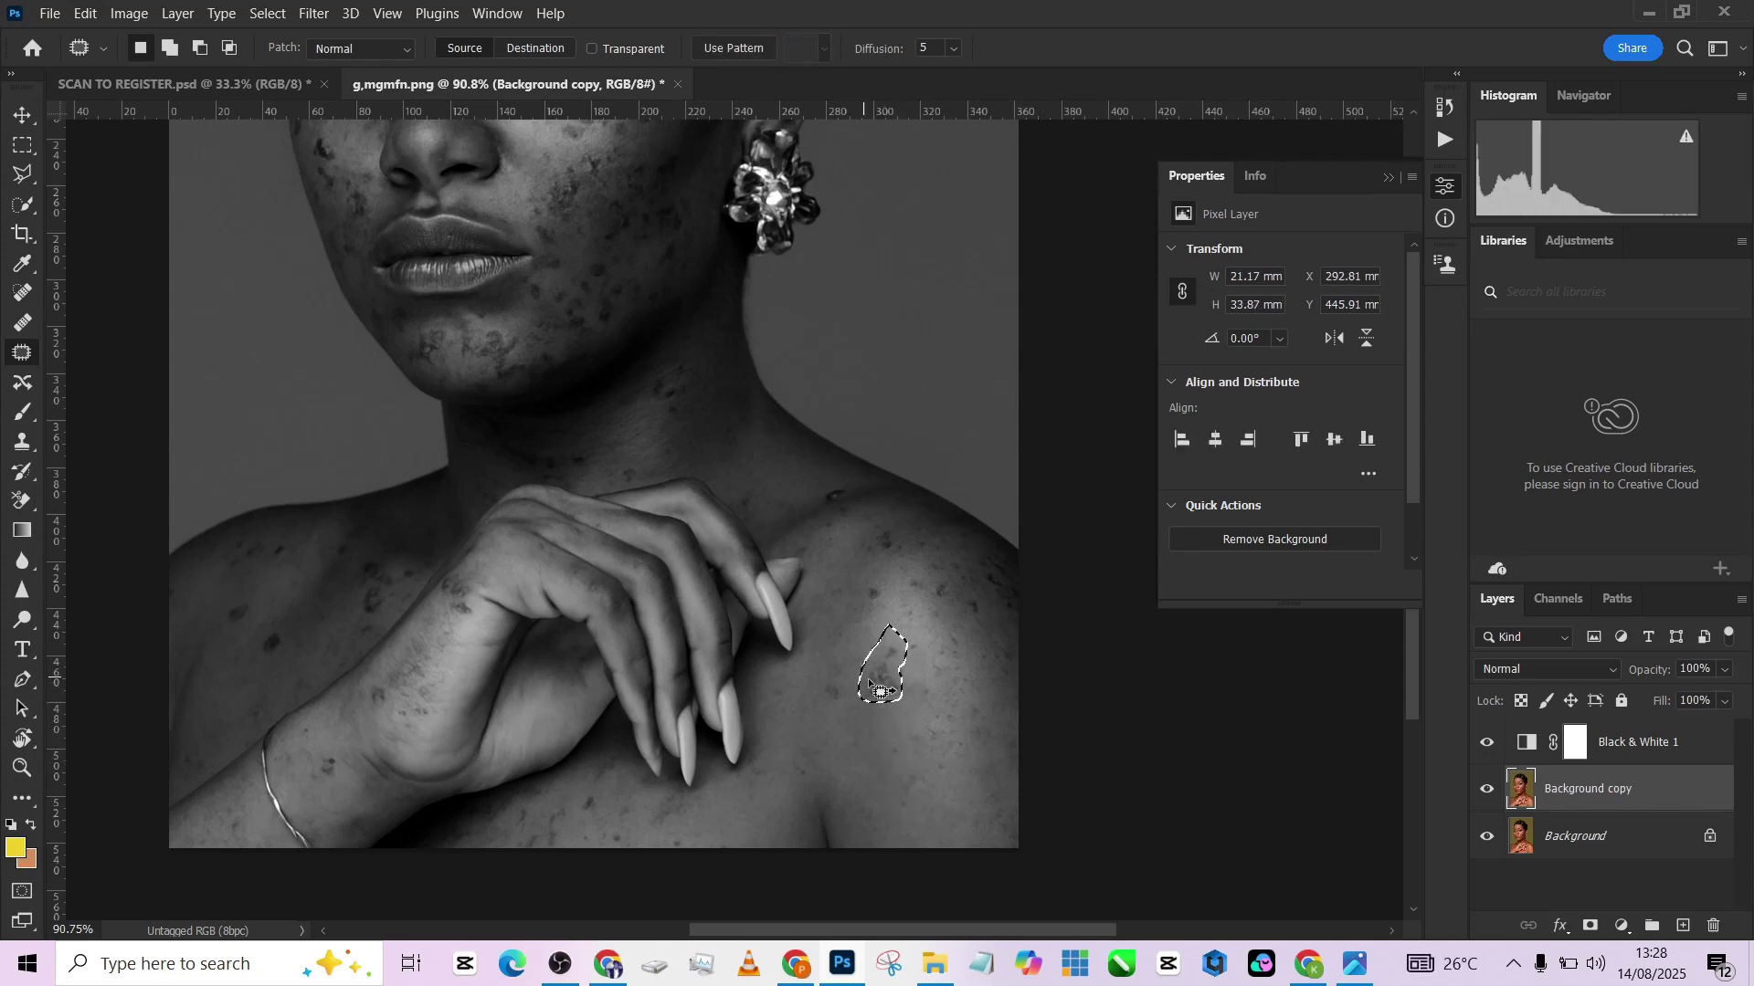
drag(898, 758, 897, 759)
Patch the remaining dark spots along the upper shoulder and collarbone with nearby clean skin.
click(886, 597)
drag(968, 577, 959, 581)
drag(966, 598, 927, 594)
drag(836, 482, 827, 484)
drag(833, 496, 804, 509)
Patch the spots on the chest below the hand at the image's lower edge.
drag(653, 820, 677, 846)
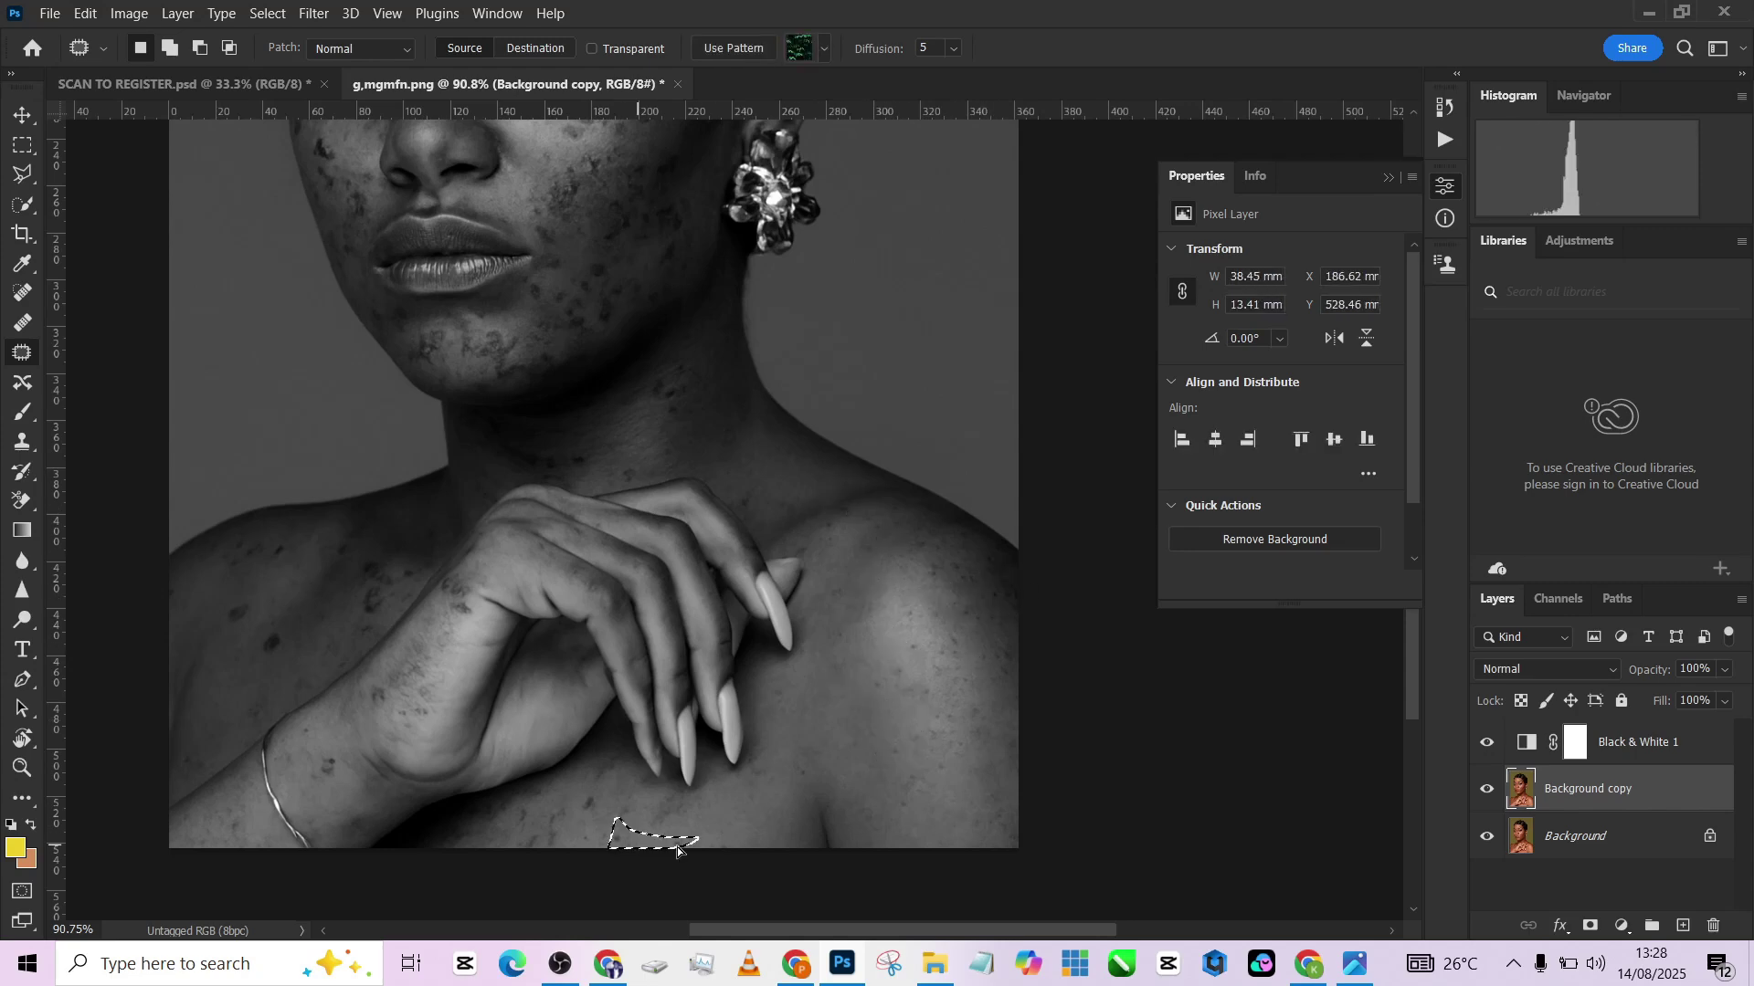
click(539, 859)
drag(686, 757, 868, 841)
Patch the dark spots on the chin and cheeks with nearby clean skin.
mouse_move(859, 427)
mouse_down()
mouse_move(816, 521)
mouse_move(782, 520)
mouse_up()
click(734, 528)
scroll(842, 430, up, 3)
drag(783, 520, 755, 503)
click(523, 526)
drag(523, 526, 539, 585)
mouse_move(717, 639)
mouse_down()
mouse_move(769, 663)
mouse_move(726, 655)
mouse_move(672, 699)
mouse_move(762, 665)
mouse_move(681, 709)
mouse_up()
click(731, 618)
click(674, 699)
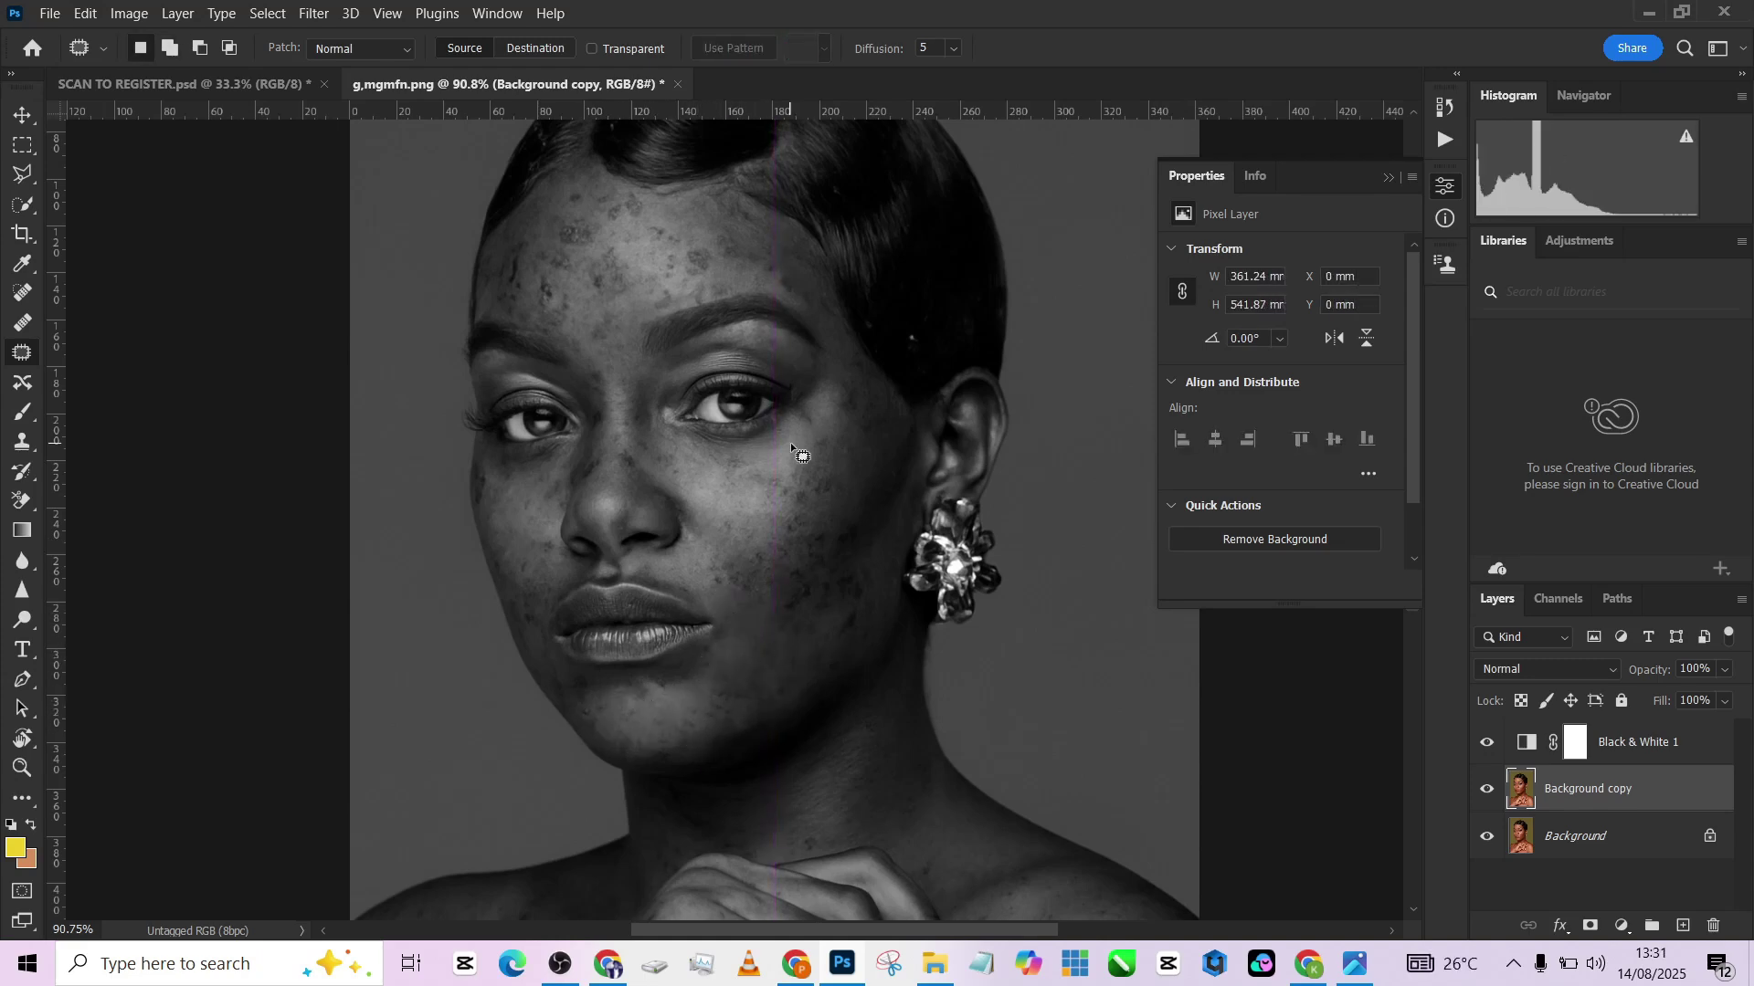
Patch the dark spots across the forehead and on the forearm beside the bracelet.
drag(672, 222, 691, 249)
click(579, 243)
click(630, 250)
mouse_move(579, 243)
mouse_down()
mouse_move(664, 258)
mouse_move(574, 255)
mouse_move(518, 295)
mouse_up()
click(575, 259)
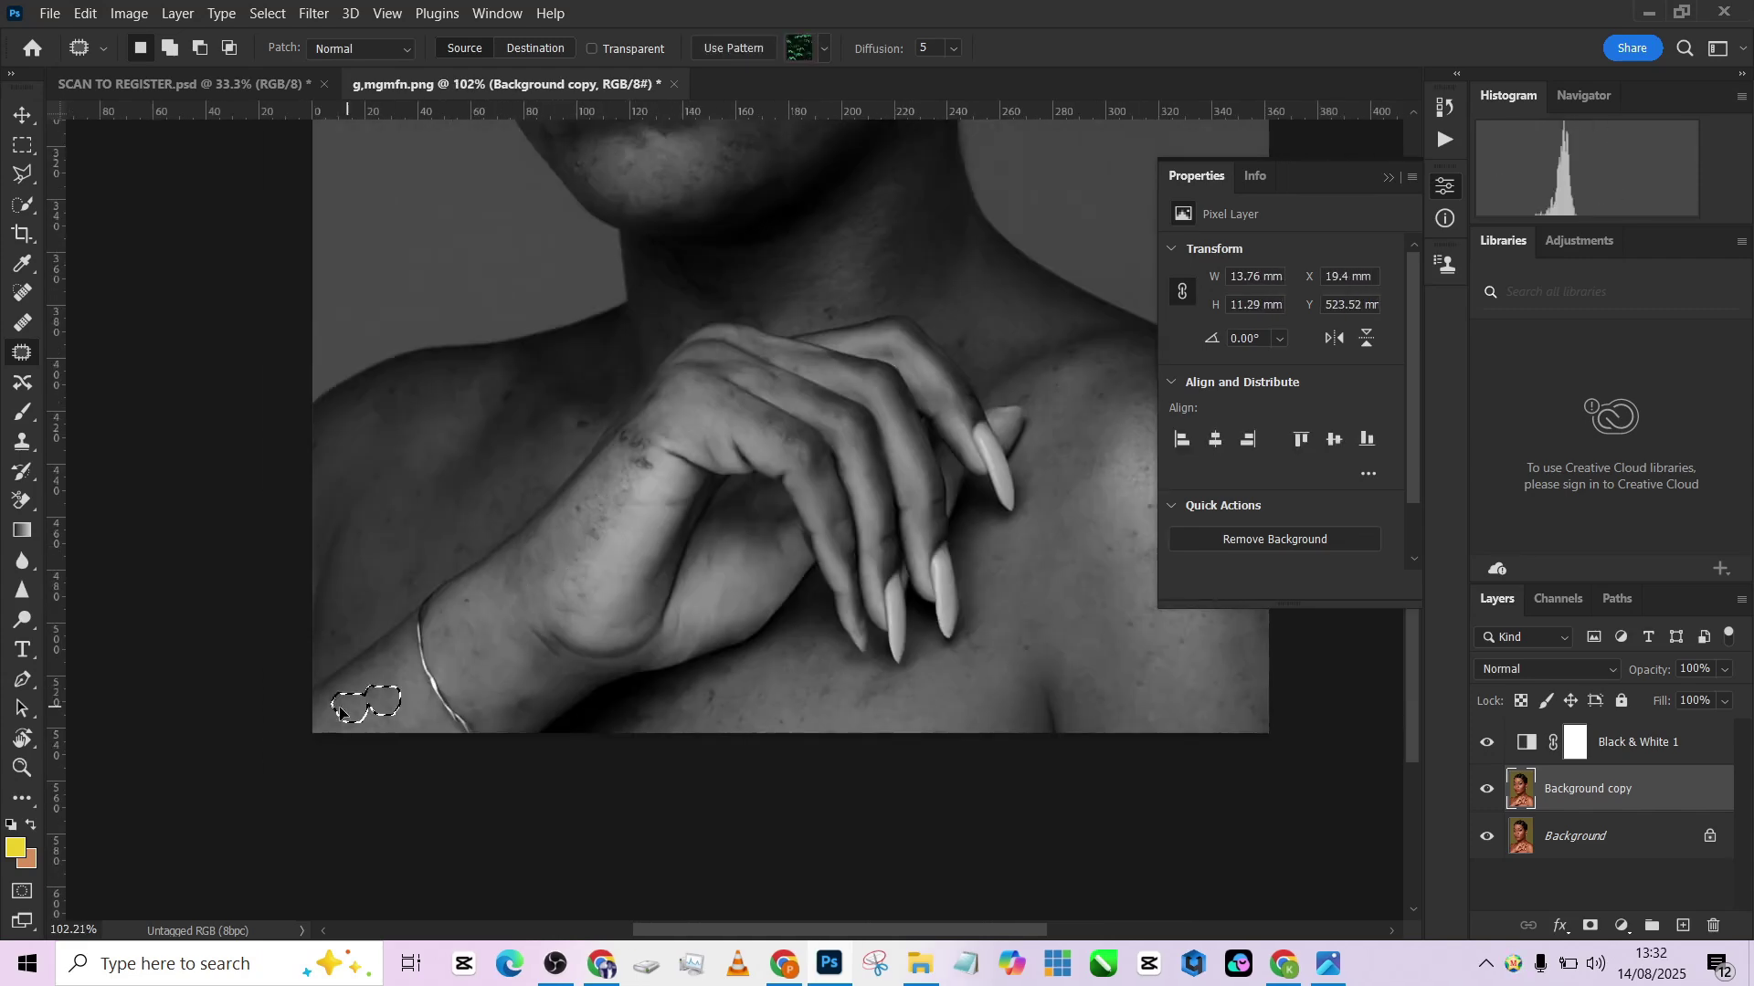
Hide the Black & White 1 layer and patch the remaining dark spots on the cheek beside the earring, clearing the selection.
drag(874, 607, 856, 644)
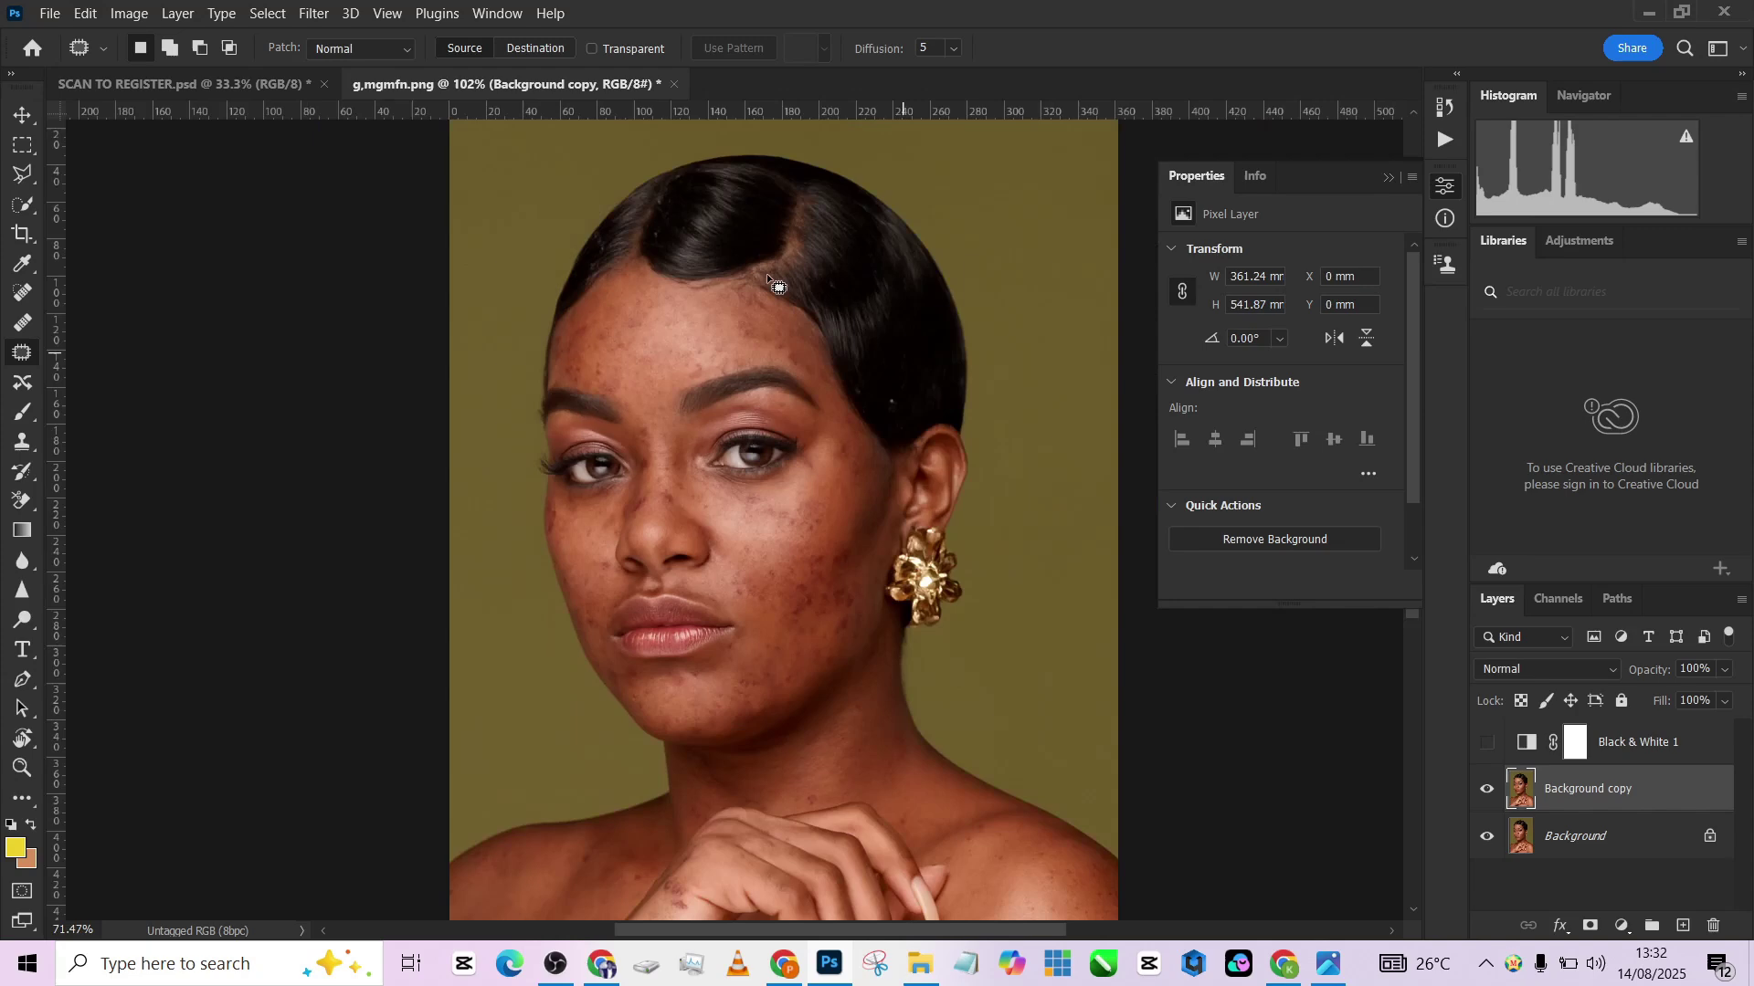
scroll(829, 417, down, 3)
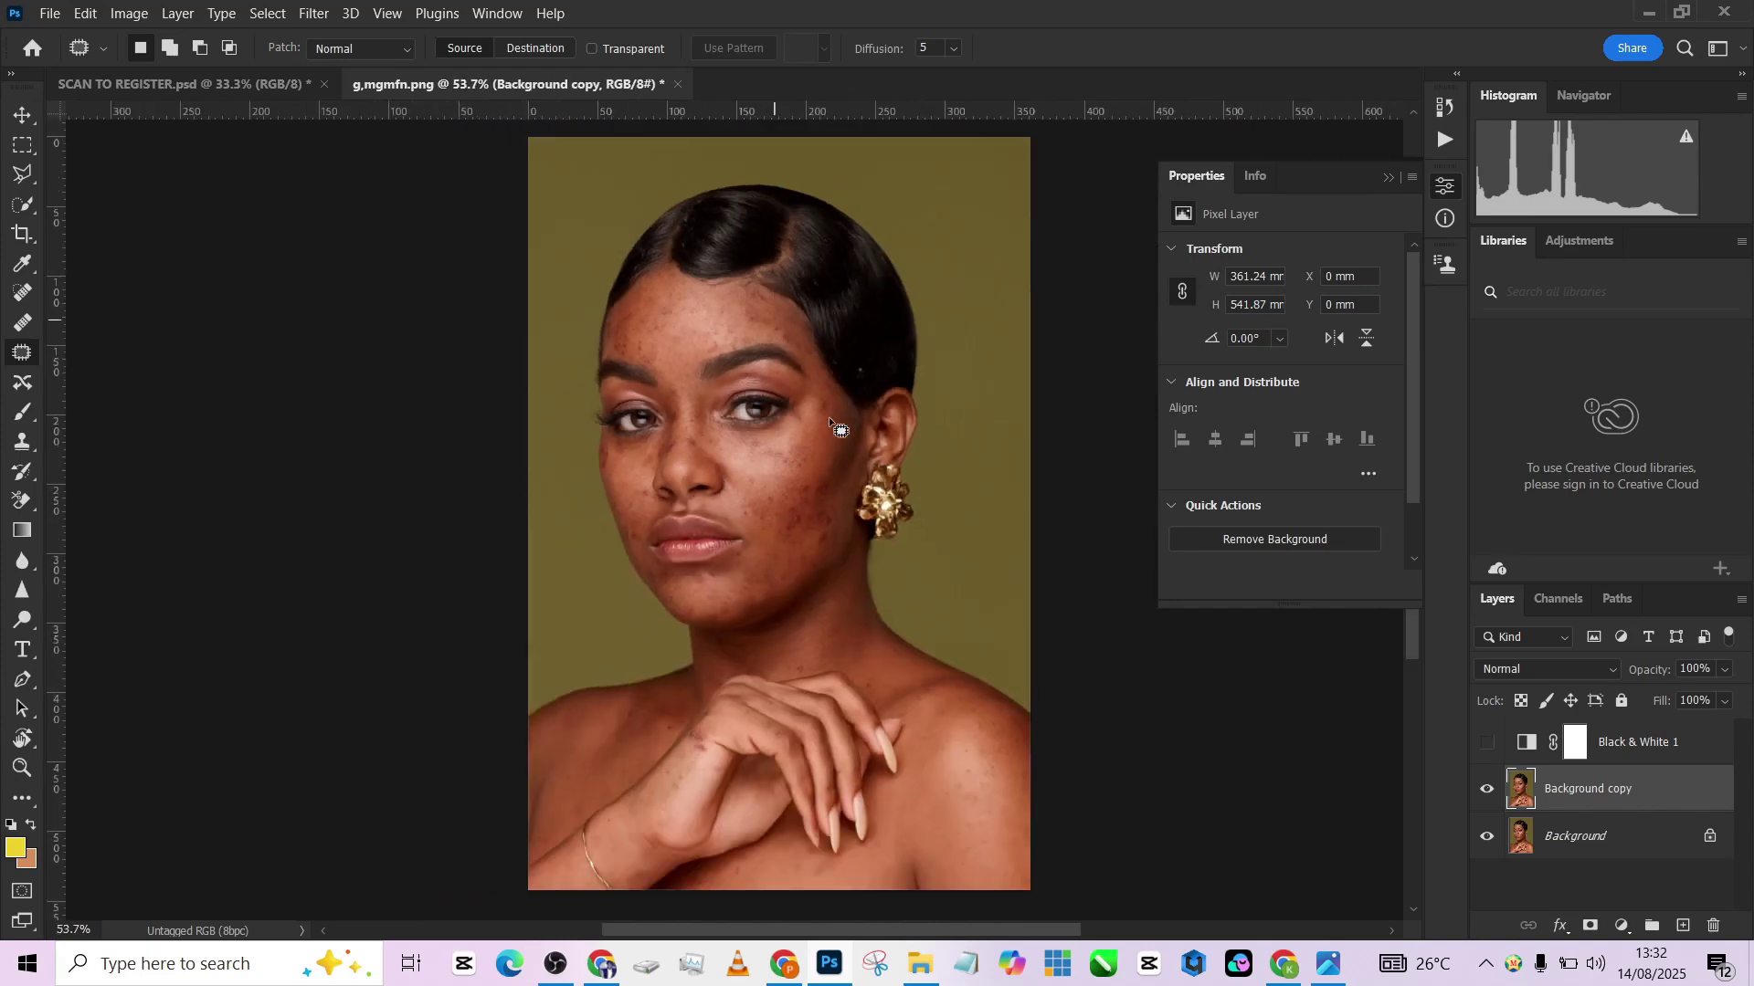
scroll(831, 425, up, 3)
scroll(841, 548, up, 3)
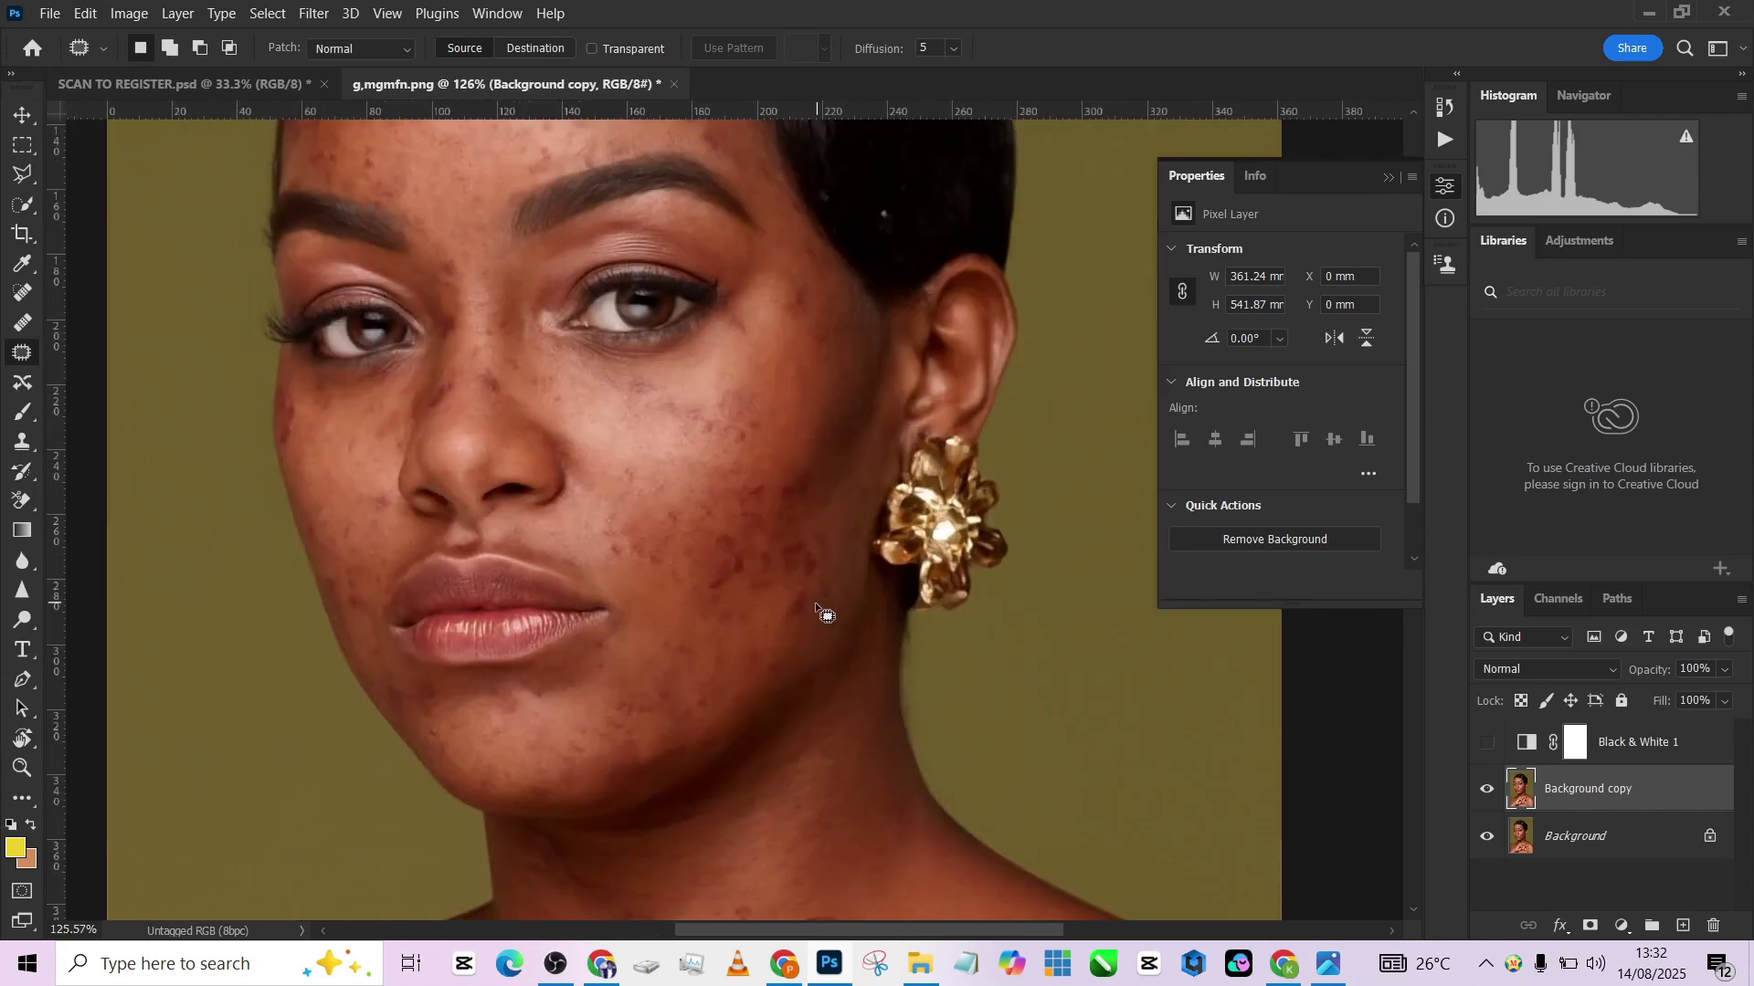
mouse_move(816, 603)
mouse_down()
mouse_move(786, 622)
mouse_move(799, 600)
mouse_up()
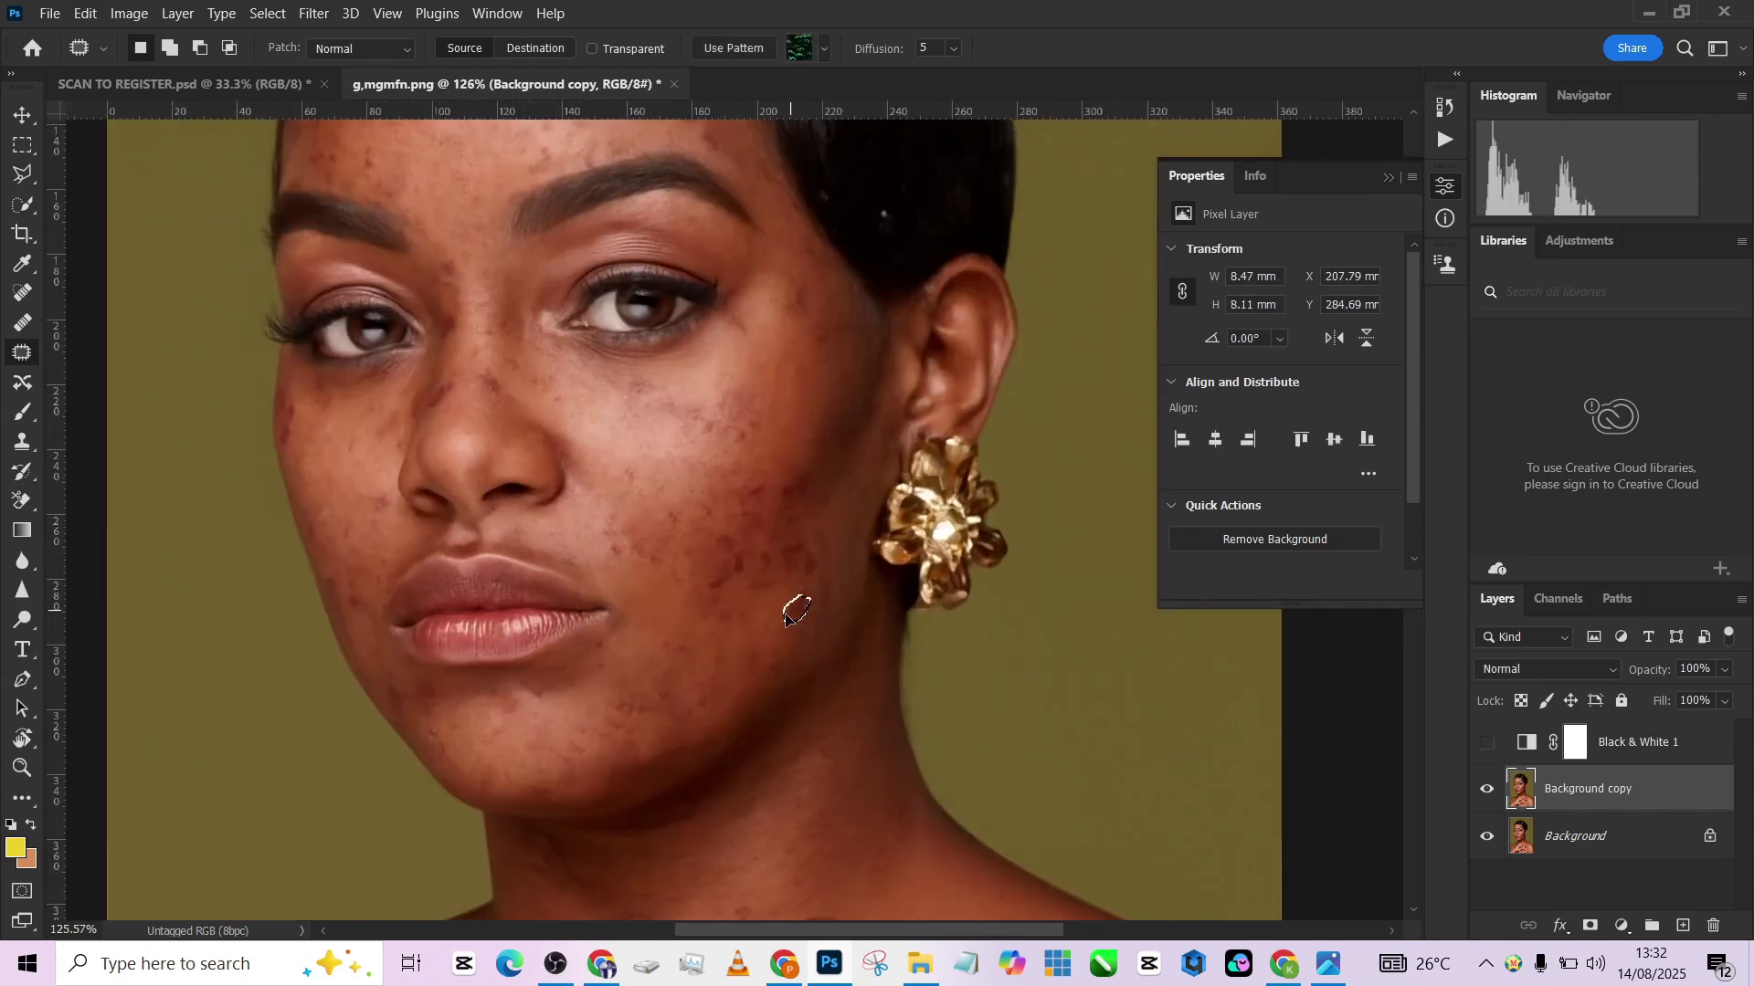
mouse_move(825, 542)
mouse_down()
mouse_move(801, 570)
mouse_move(817, 537)
mouse_move(783, 613)
mouse_up()
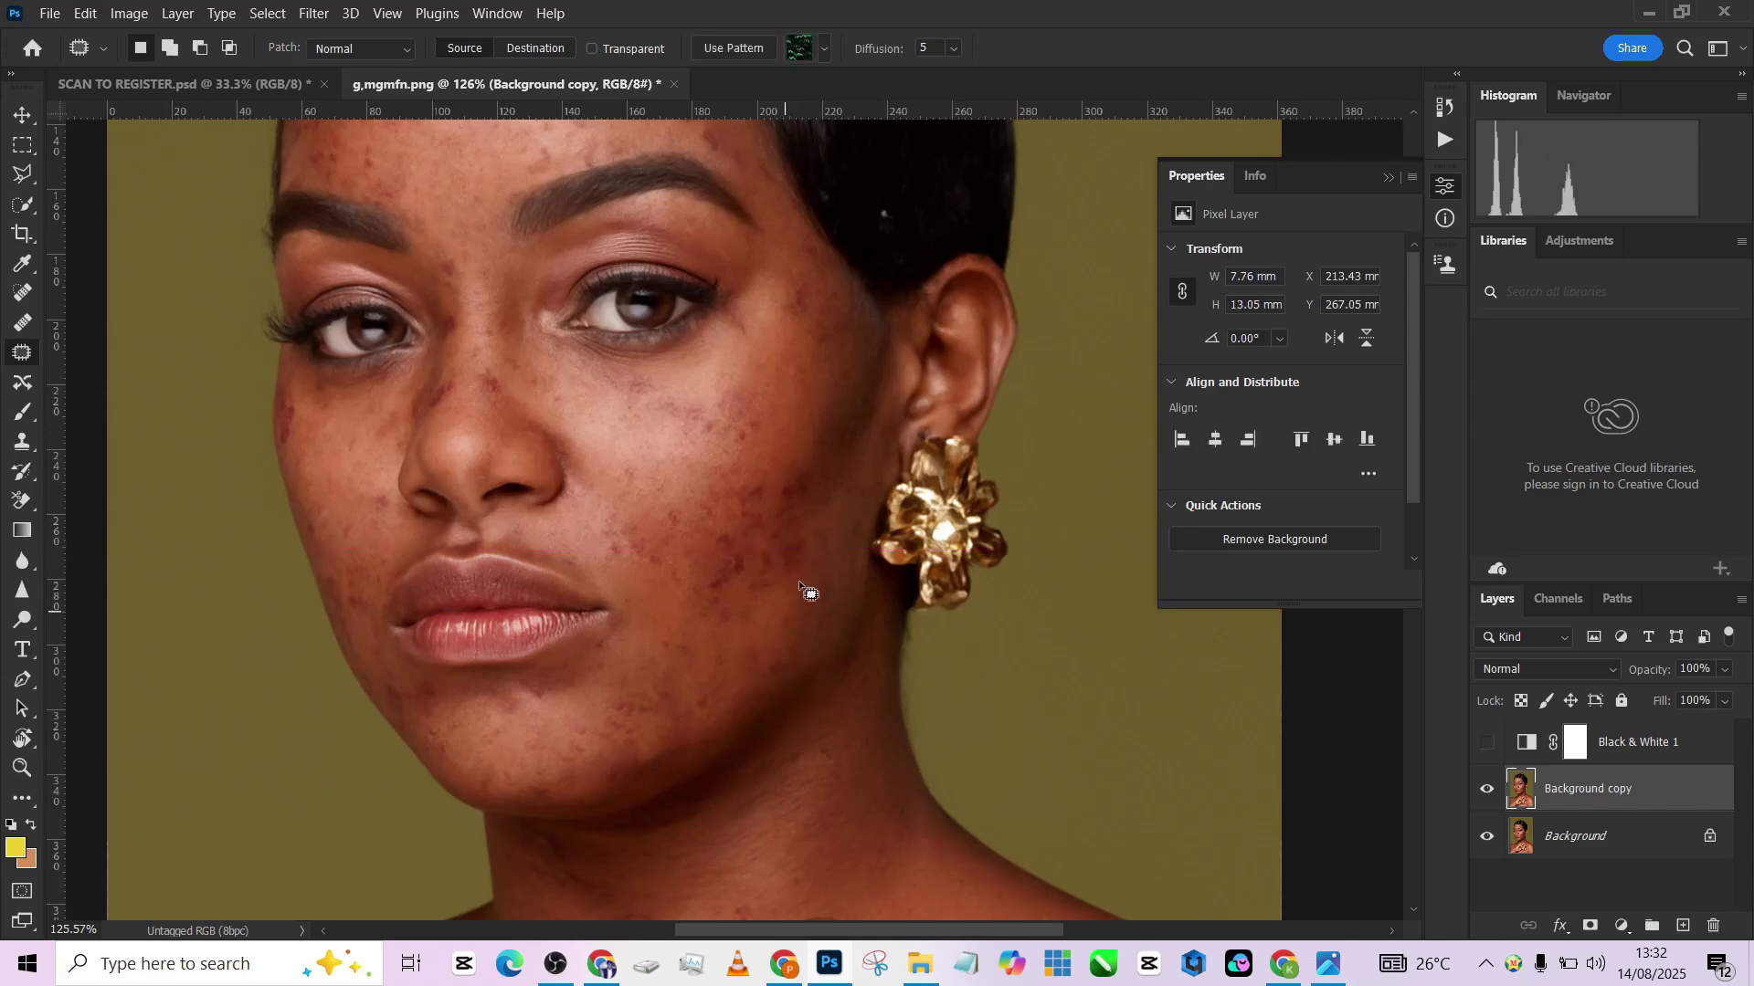
click(808, 533)
mouse_move(786, 529)
mouse_down()
mouse_move(775, 586)
mouse_move(753, 576)
mouse_move(766, 548)
mouse_move(730, 600)
mouse_move(709, 582)
mouse_move(713, 536)
mouse_move(755, 582)
mouse_up()
key(ctrl+d)
key(ctrl+d)
scroll(755, 579, down, 8)
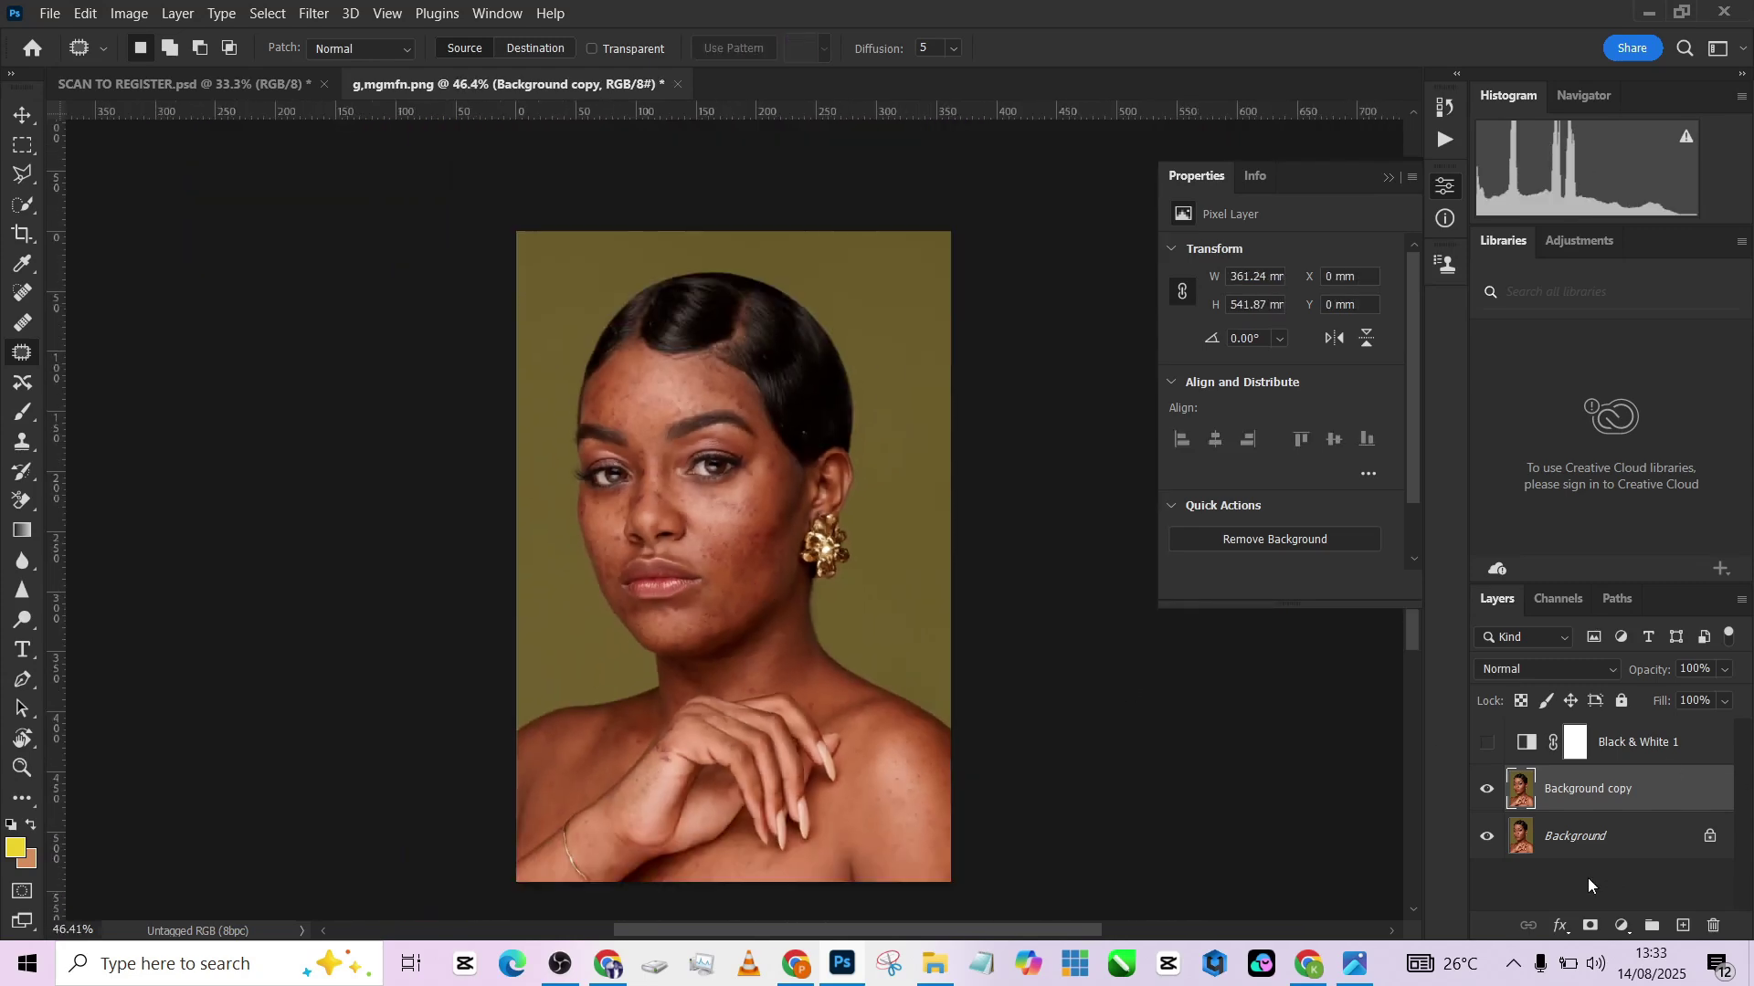
Compare the Background copy with the original by toggling its visibility, and flatten the image, discarding the hidden layers.
click(1486, 791)
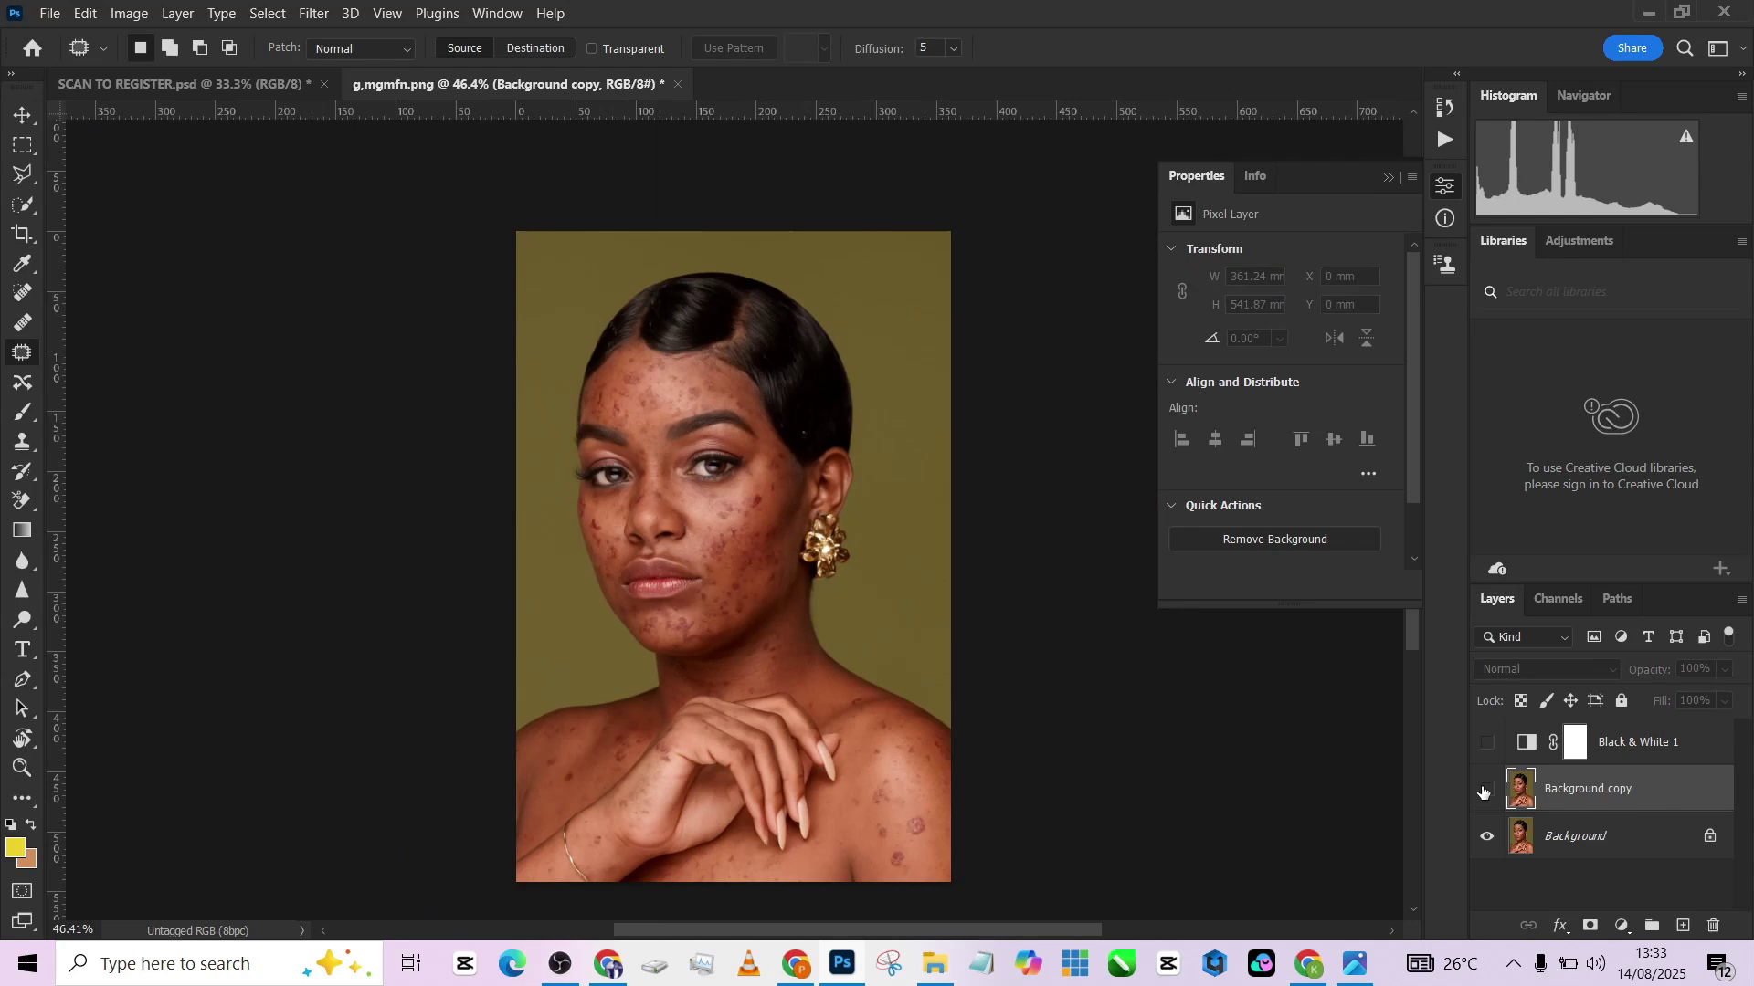
click(1486, 791)
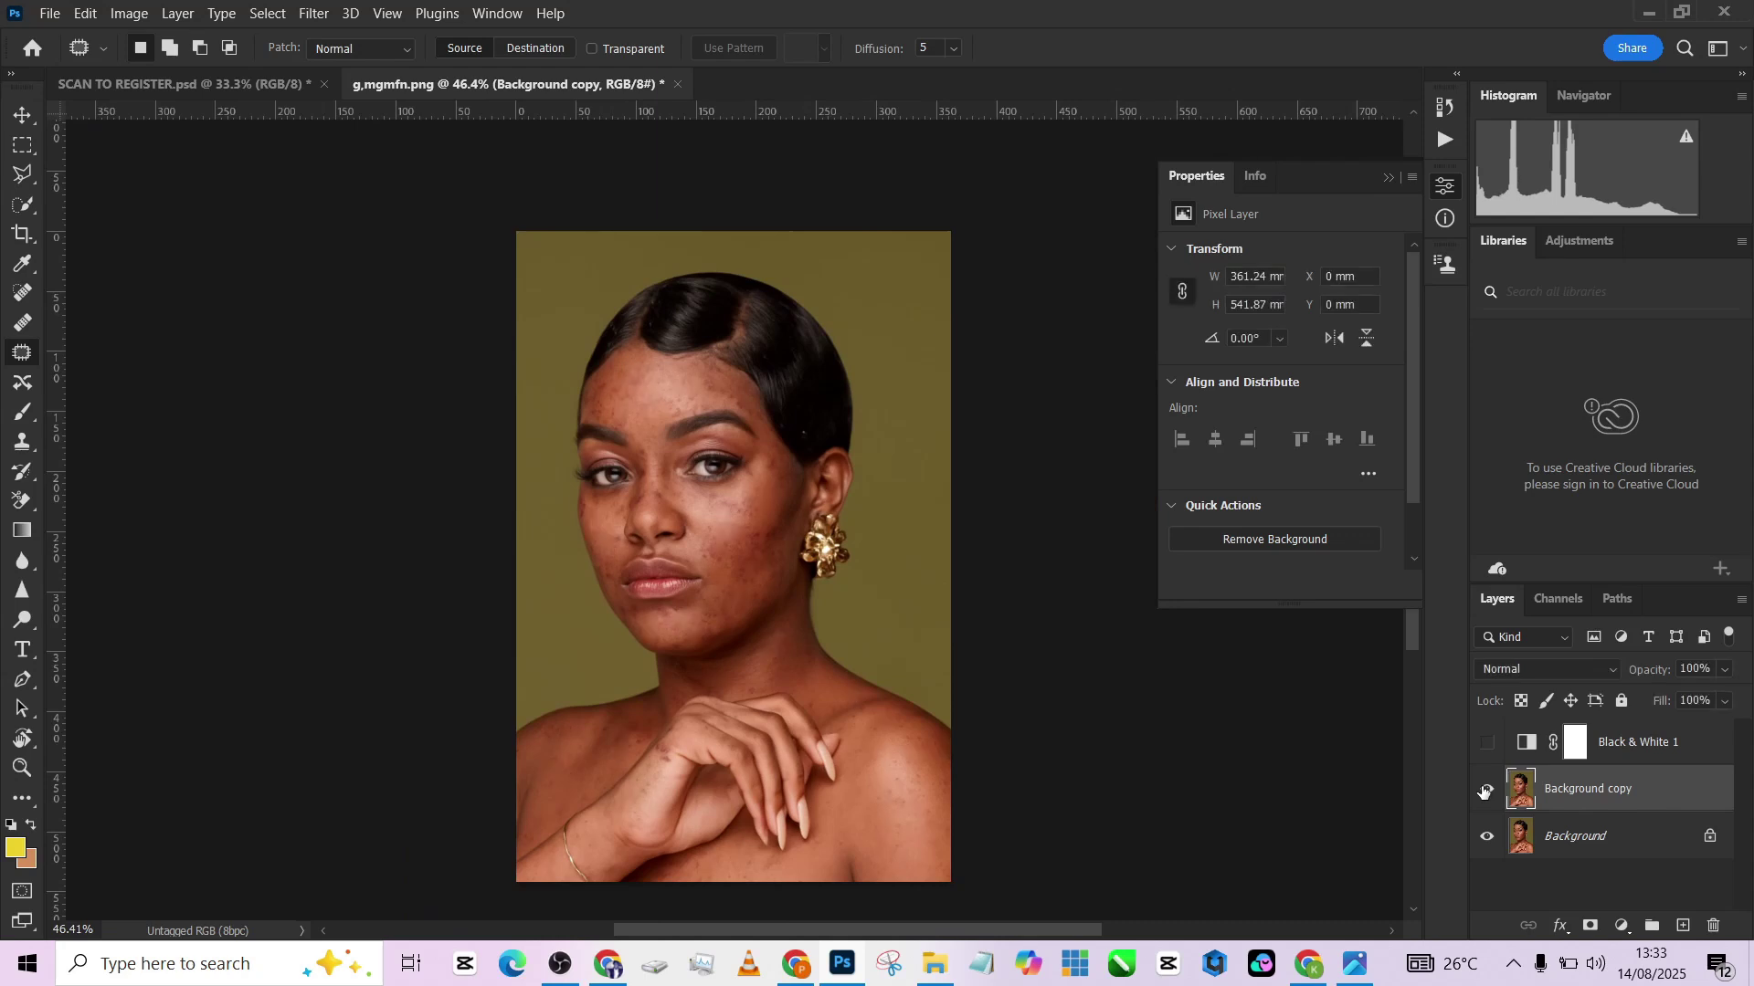
right_click(1633, 839)
click(1622, 761)
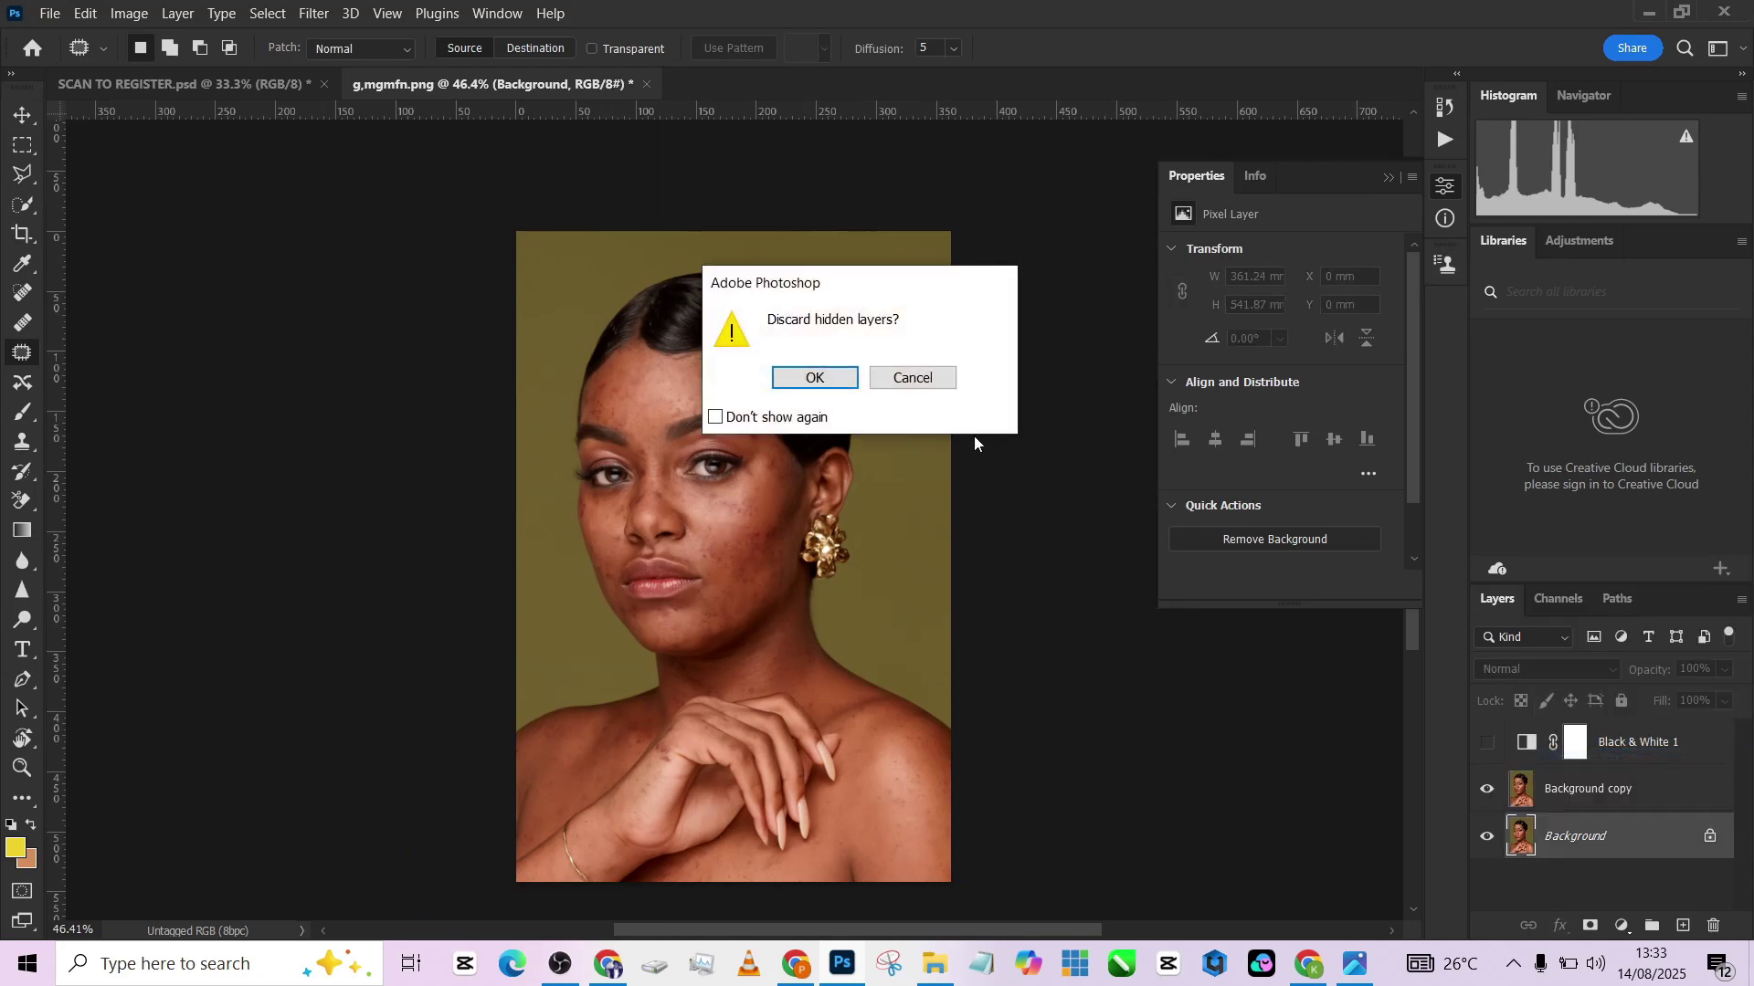
click(810, 375)
Display the recorded actions and collapse the Default Actions set.
click(1442, 141)
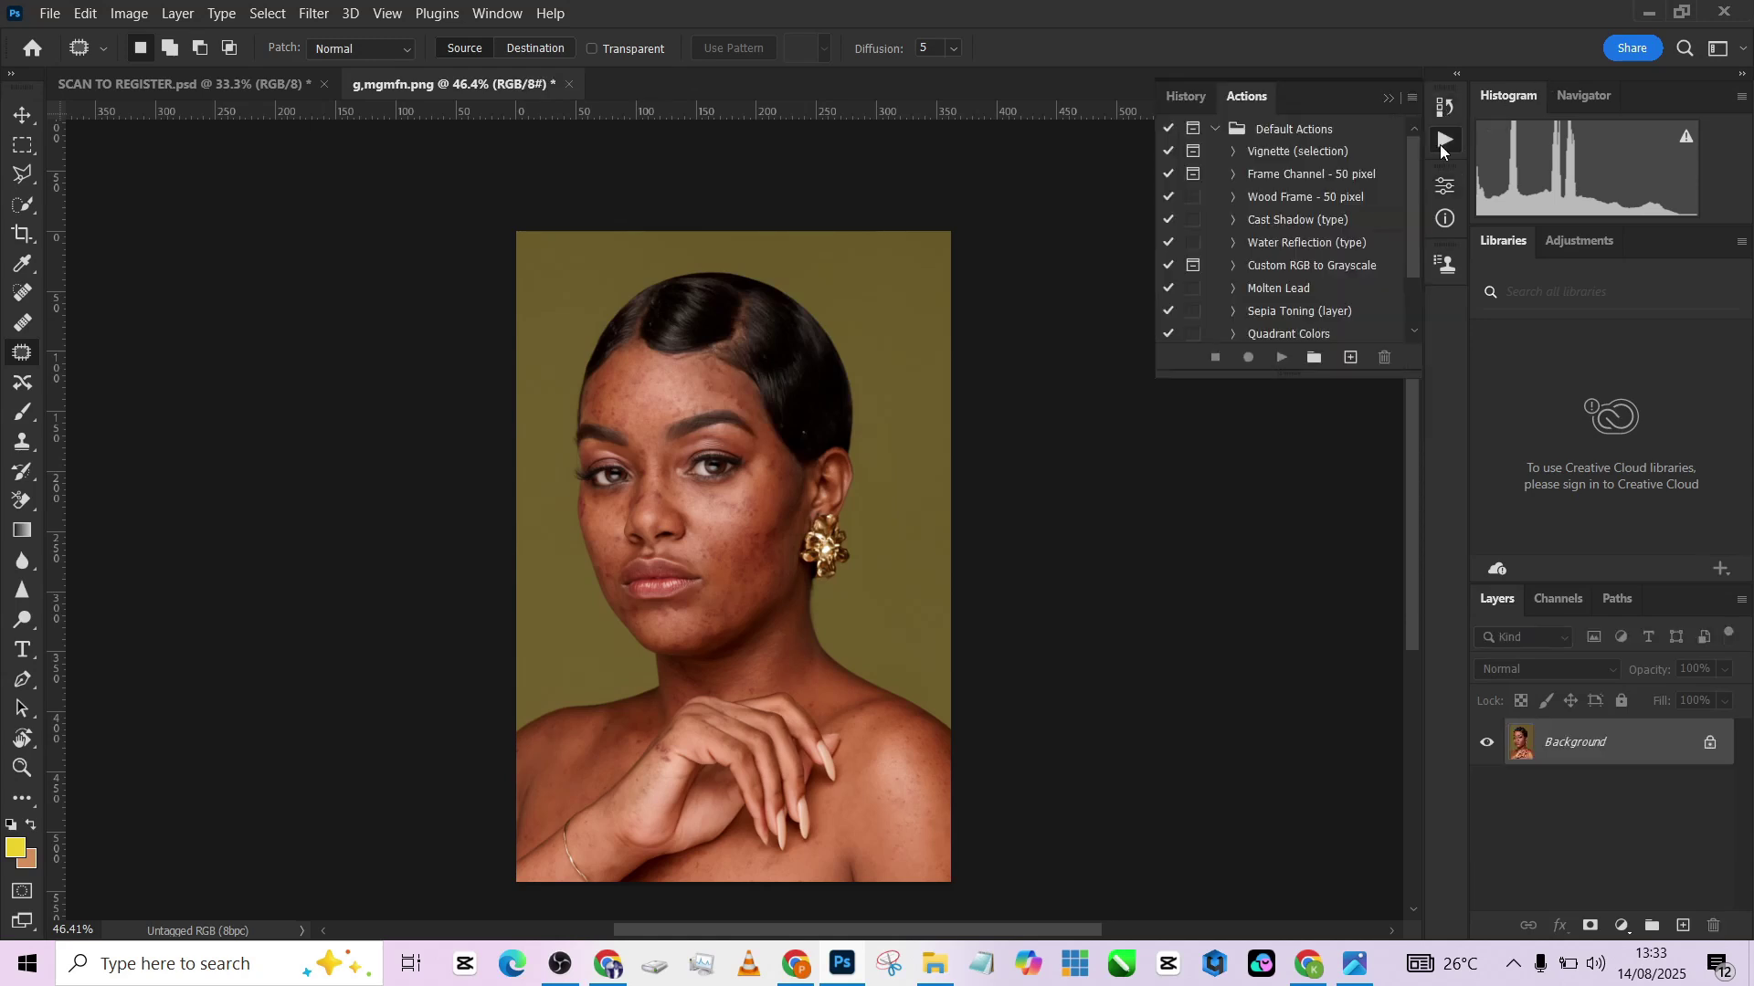
click(1215, 130)
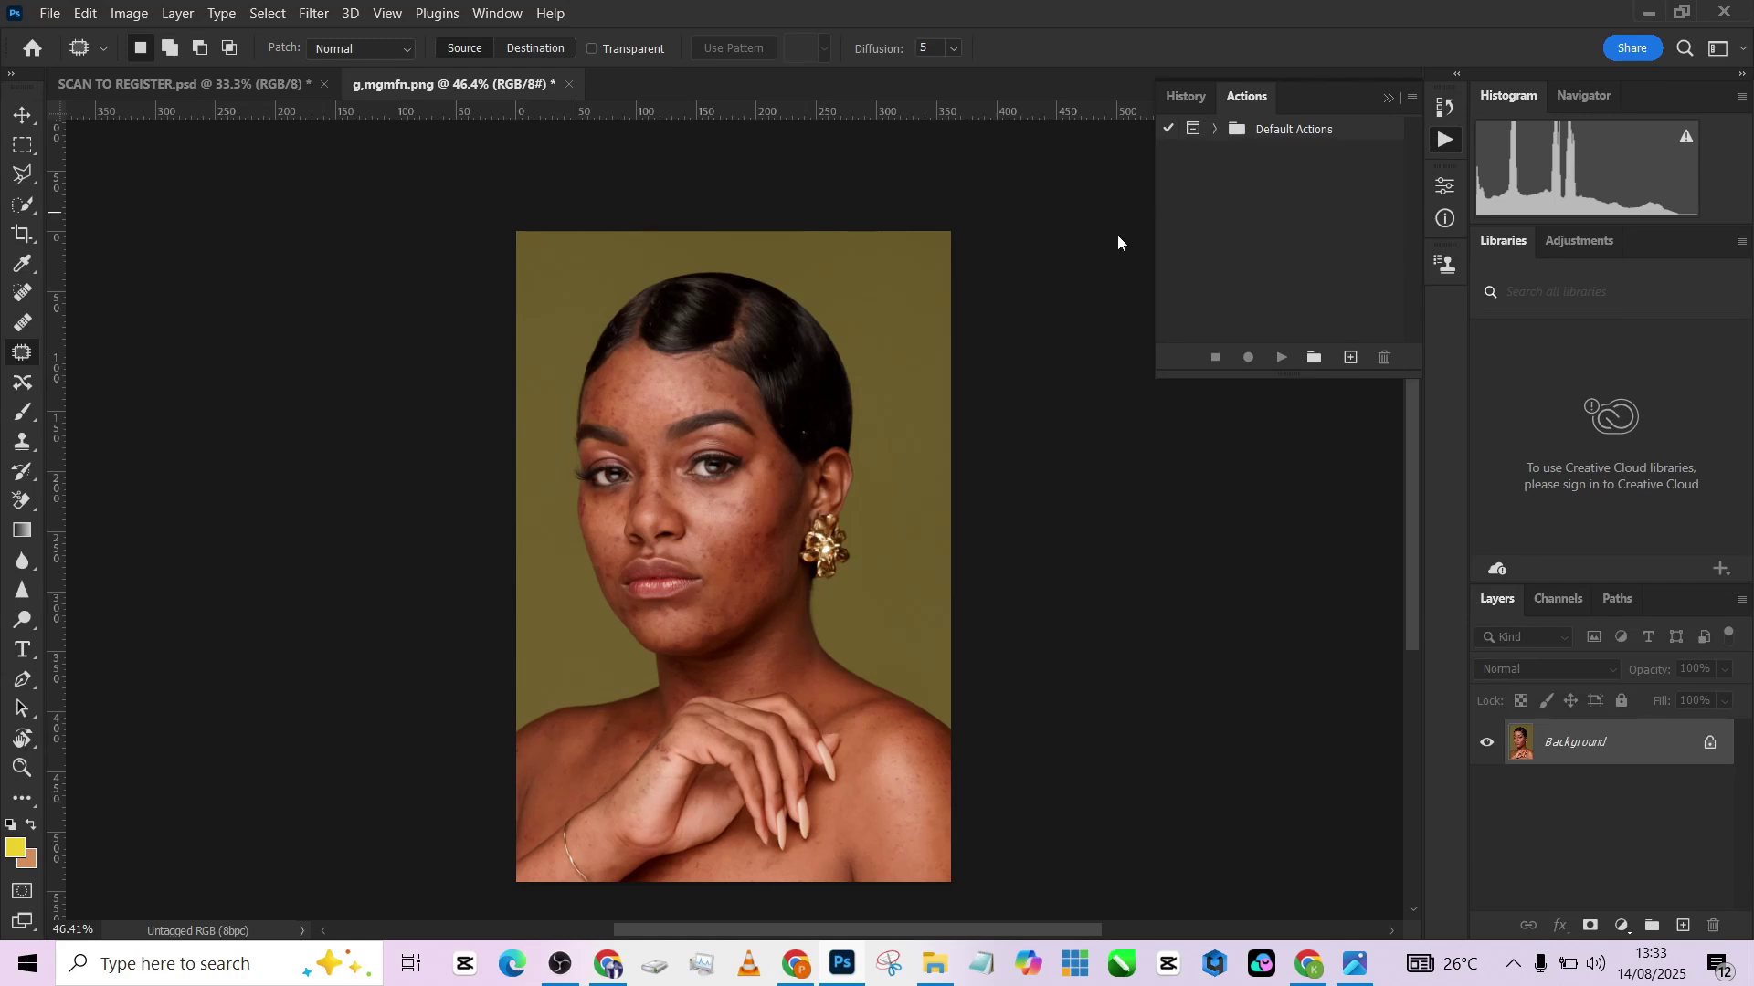
scroll(787, 398, up, 1)
drag(694, 595, 703, 555)
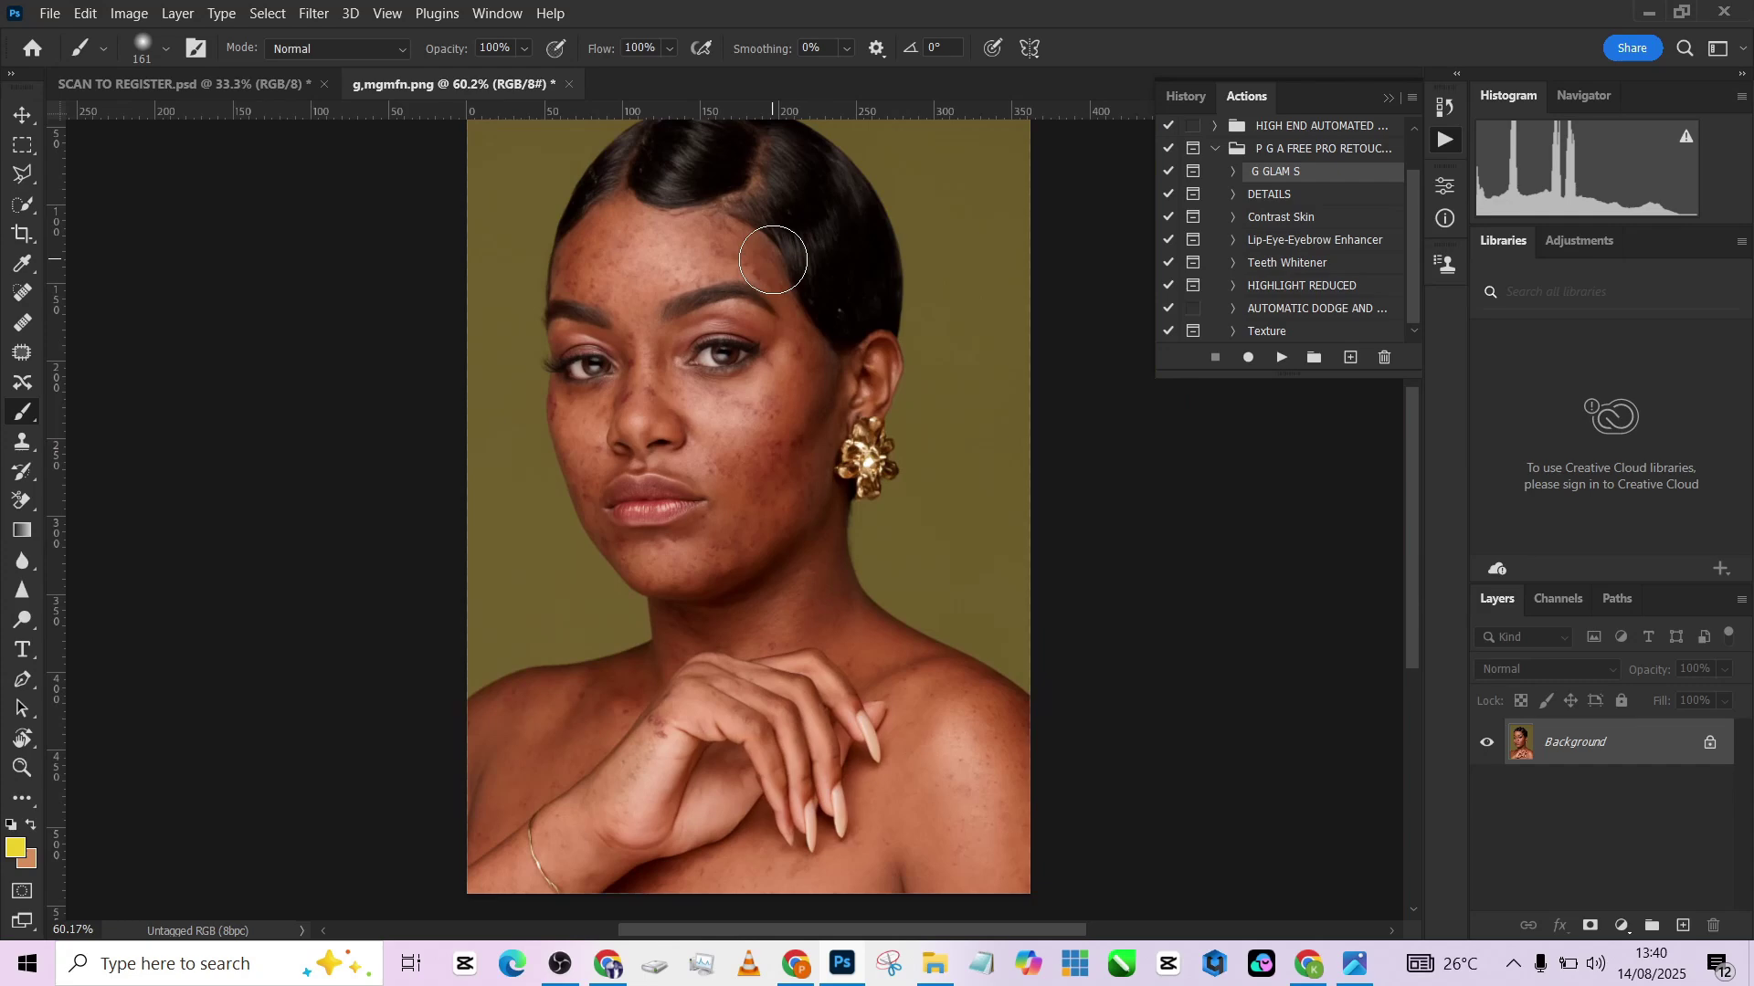
mouse_move(716, 285)
mouse_down()
mouse_move(675, 347)
mouse_move(682, 321)
mouse_up()
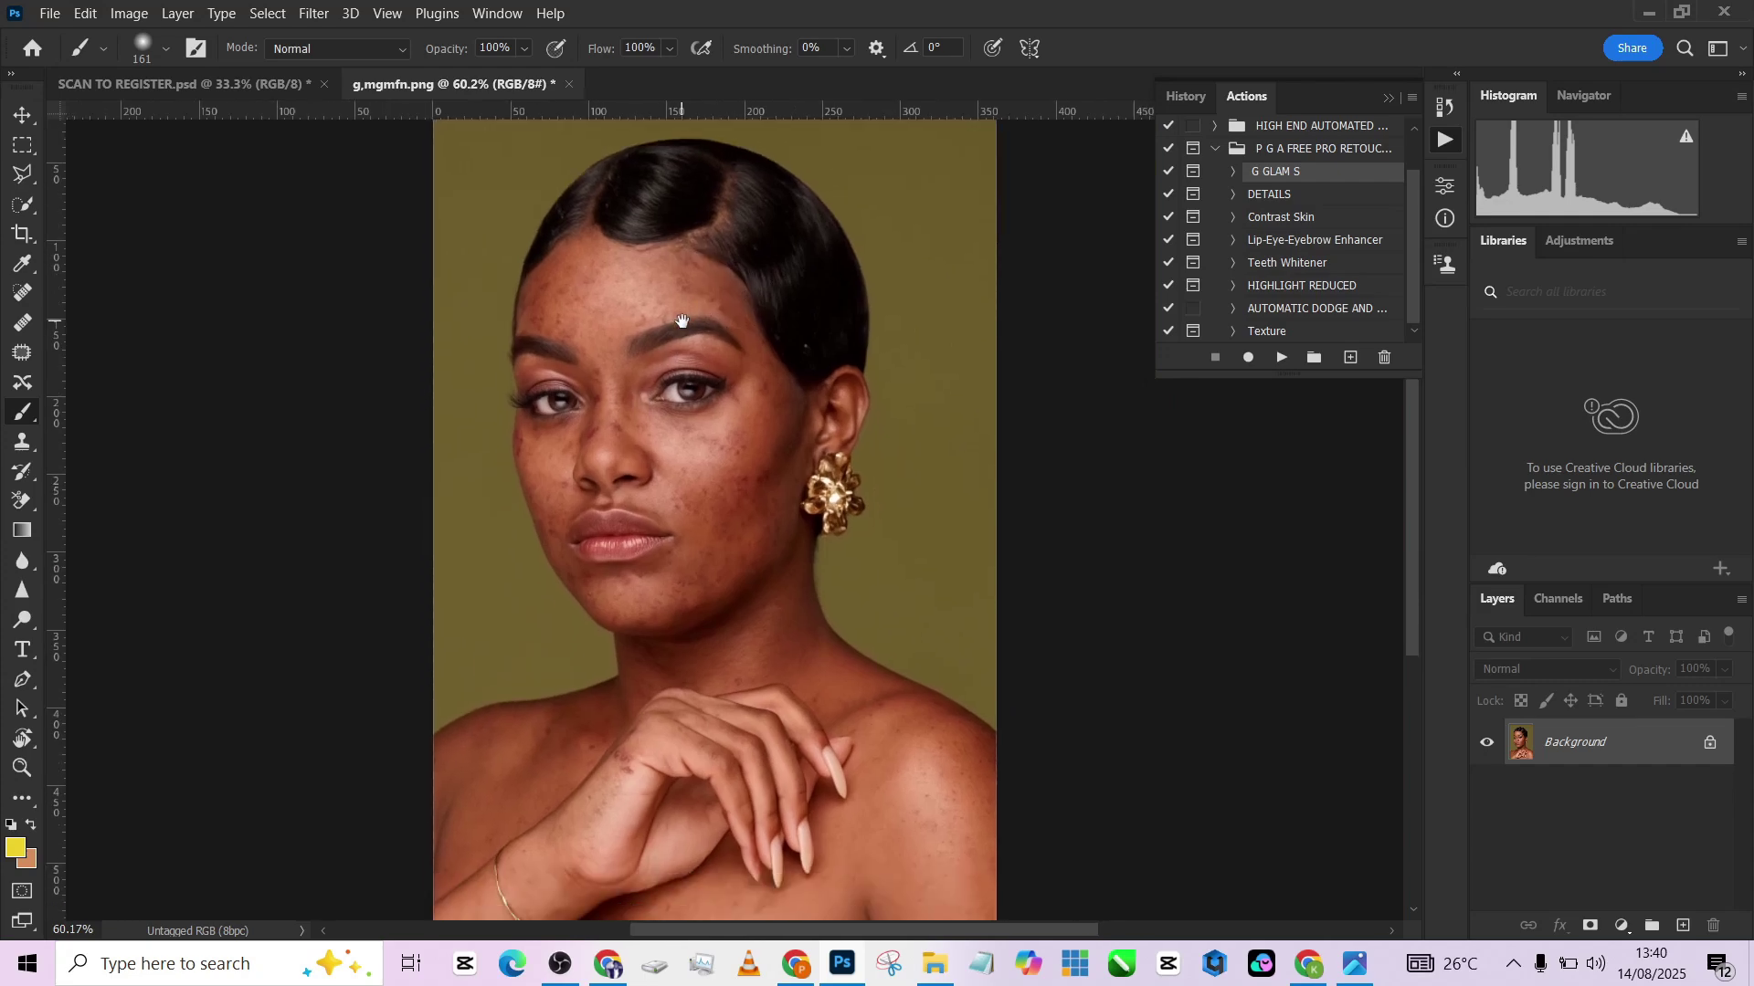
scroll(708, 297, down, 1)
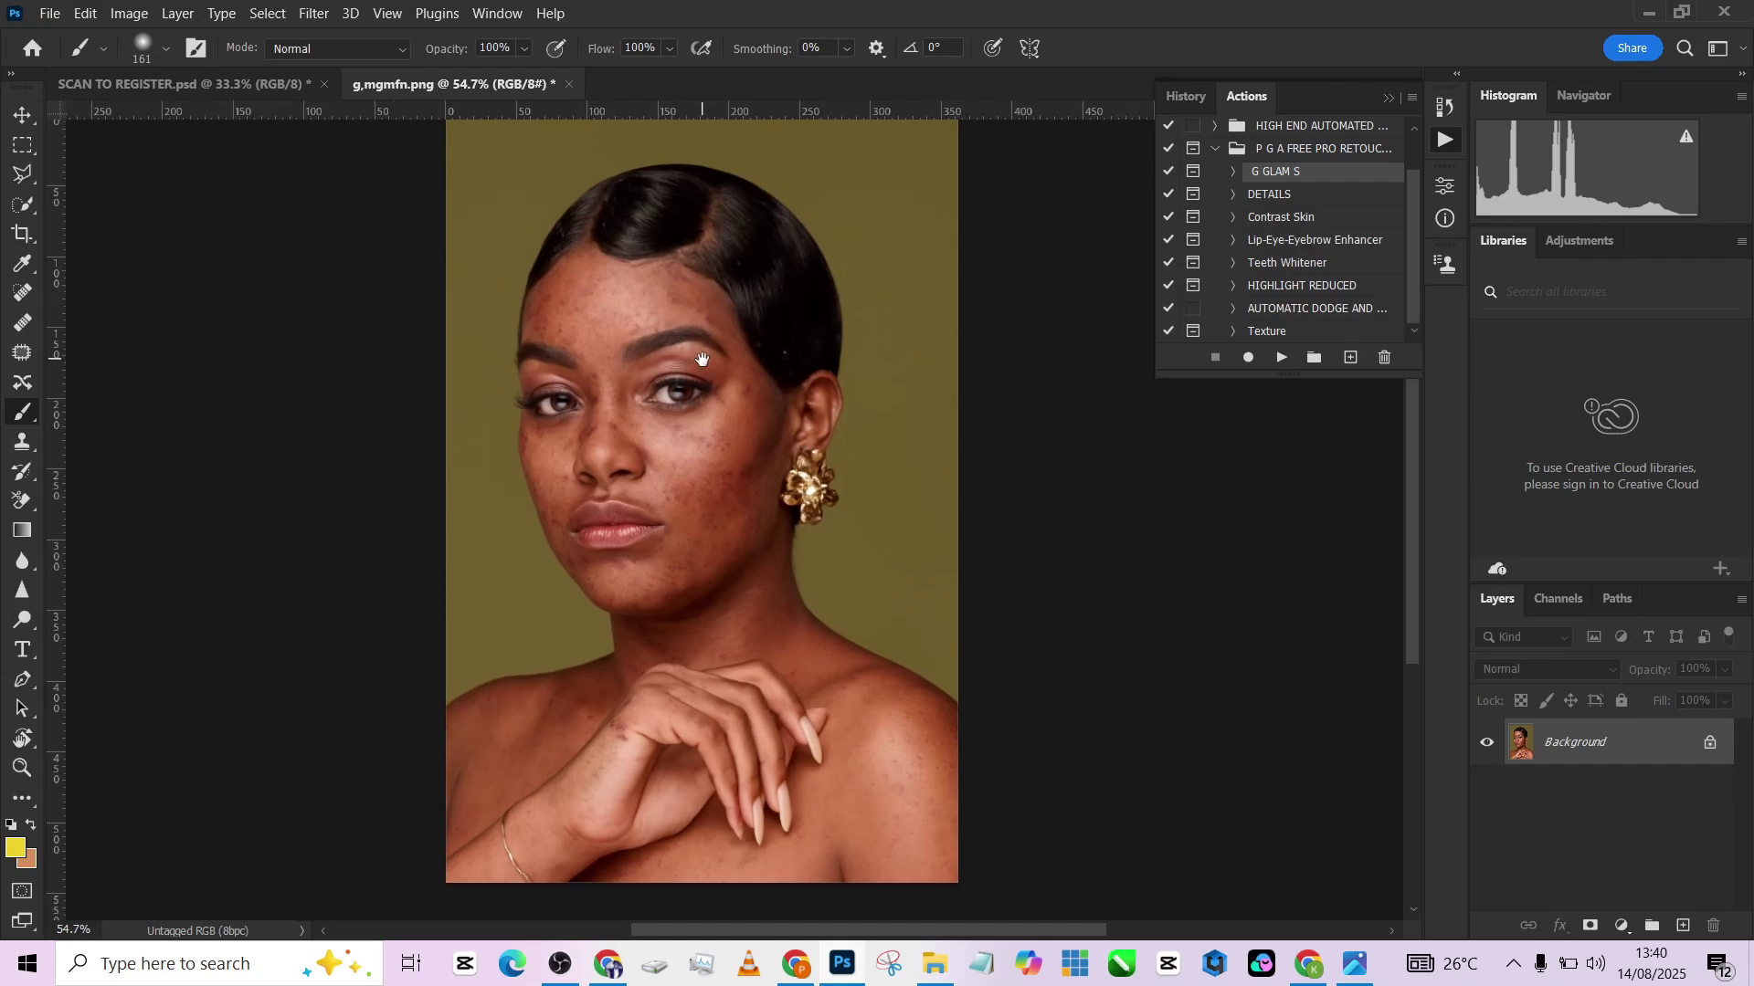
Duplicate the Background layer twice and rename the lower duplicate "low".
key(ctrl+j)
key(ctrl+j)
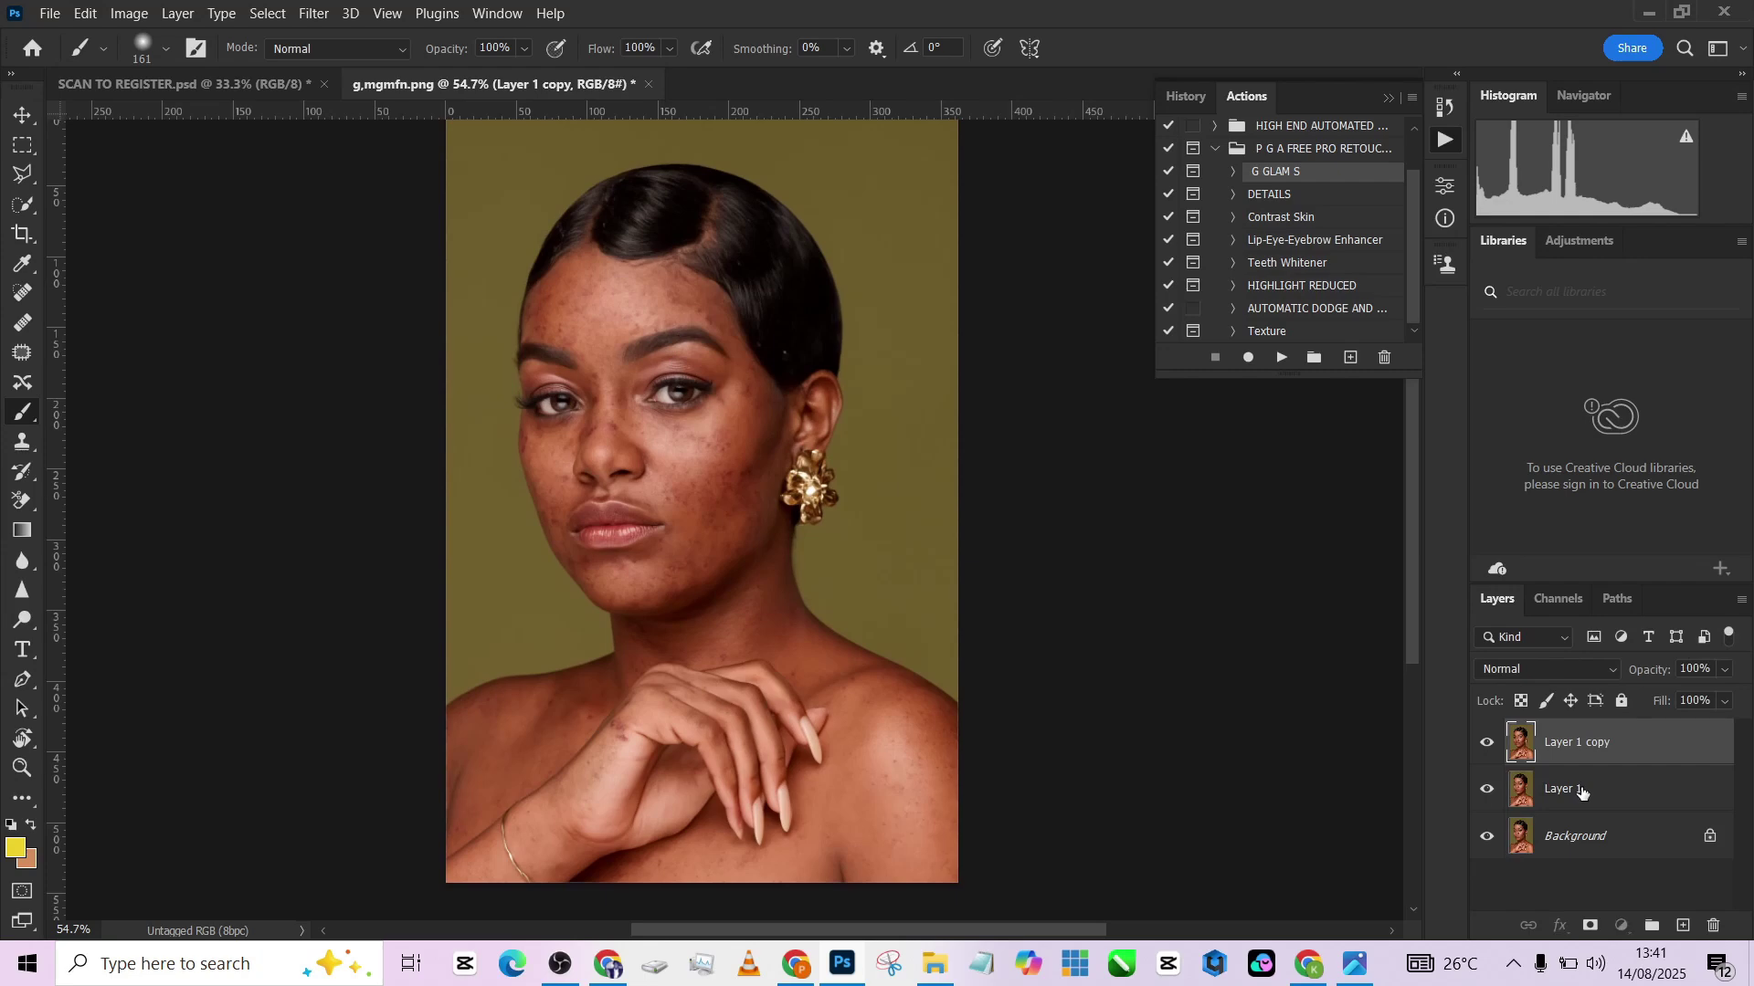
double_click(1584, 788)
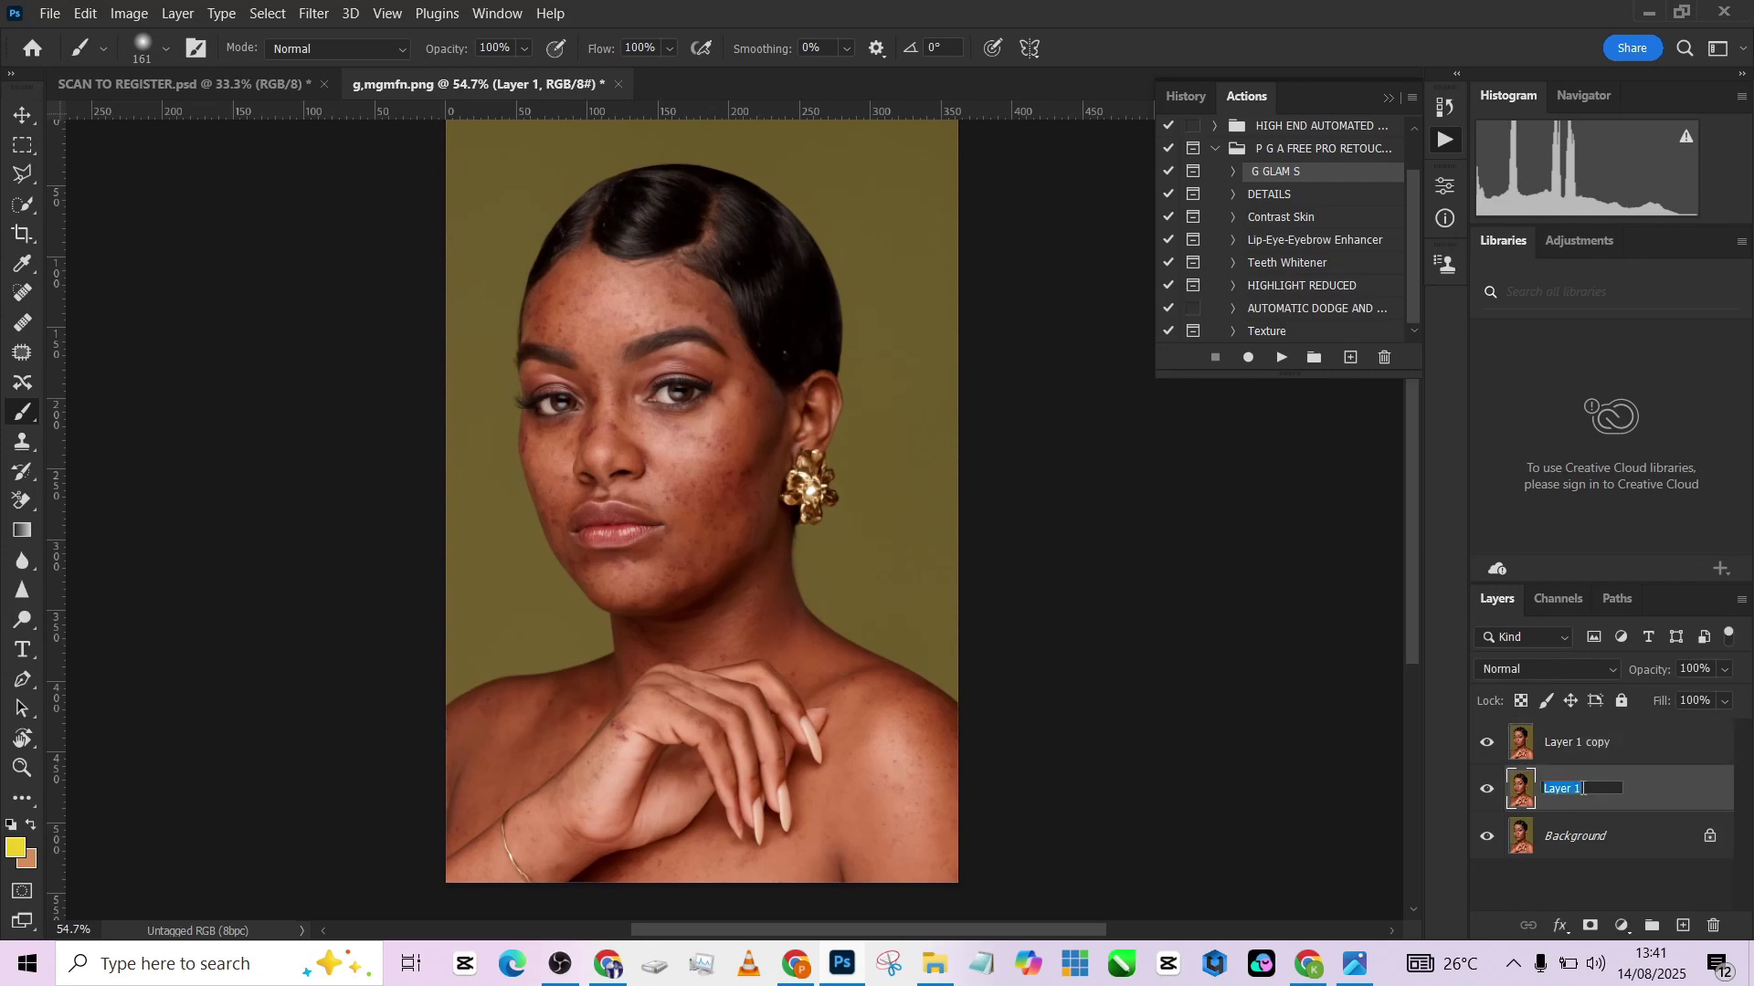
text(low)
Rename the top duplicate layer "high" and select the high and low layers together.
click(1599, 744)
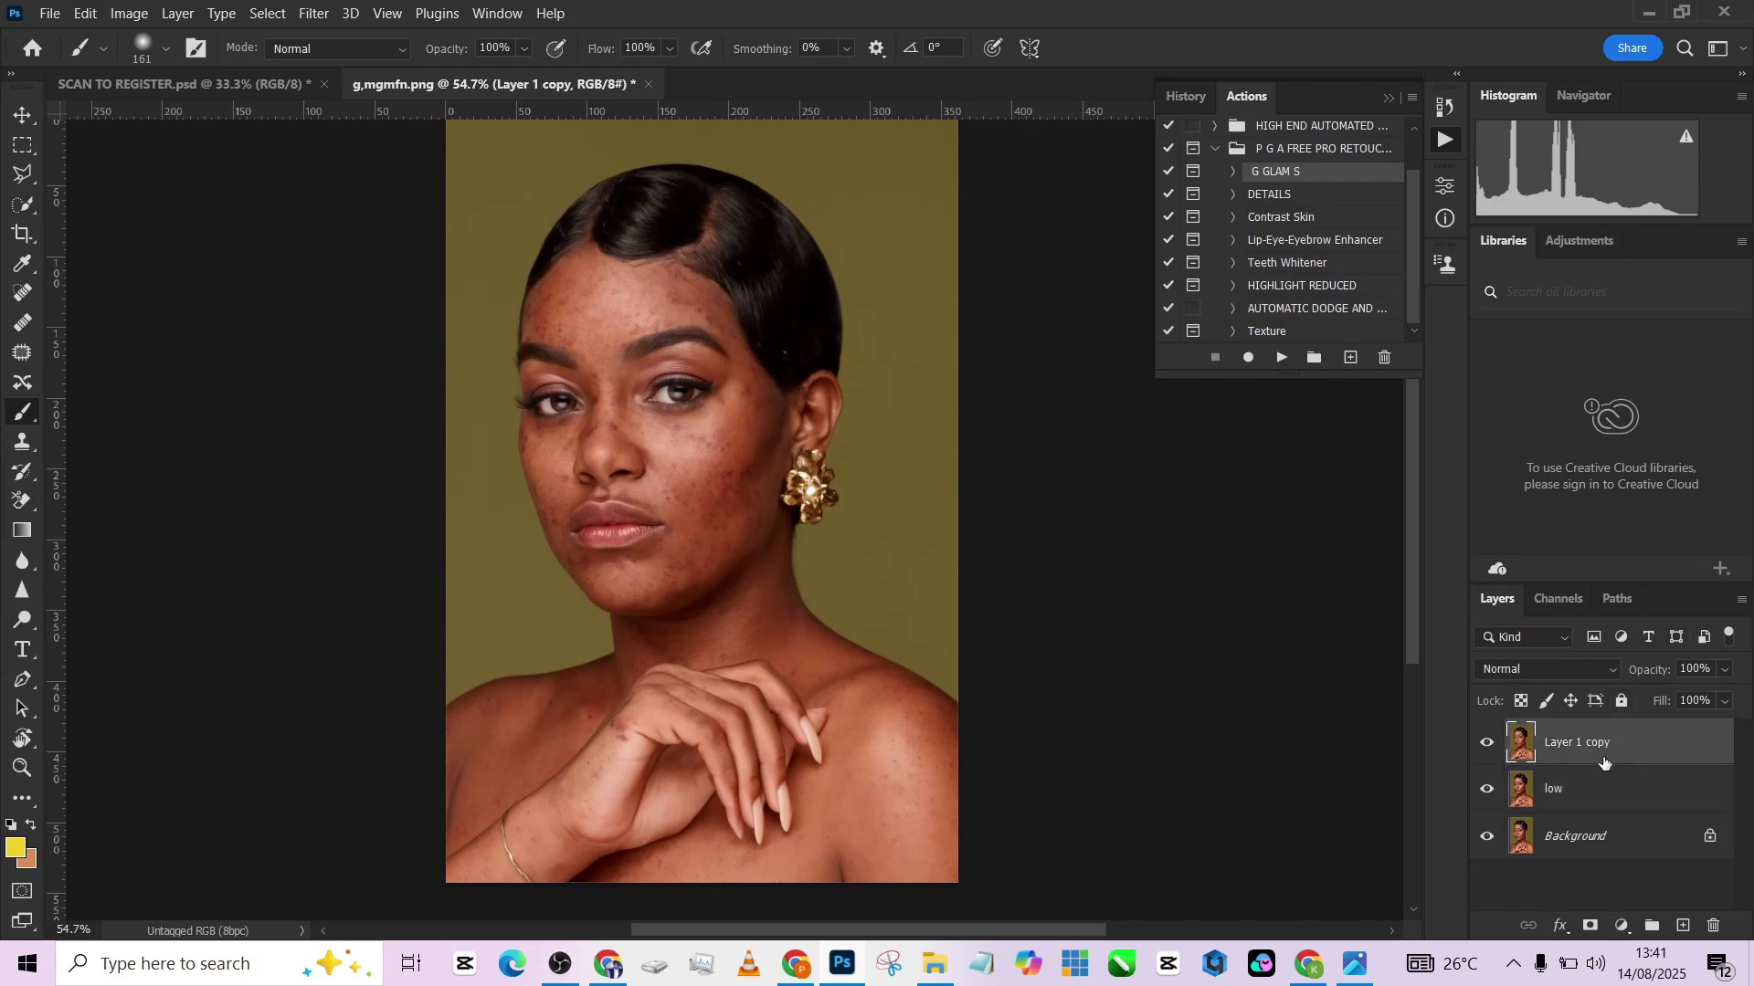
right_click(1602, 753)
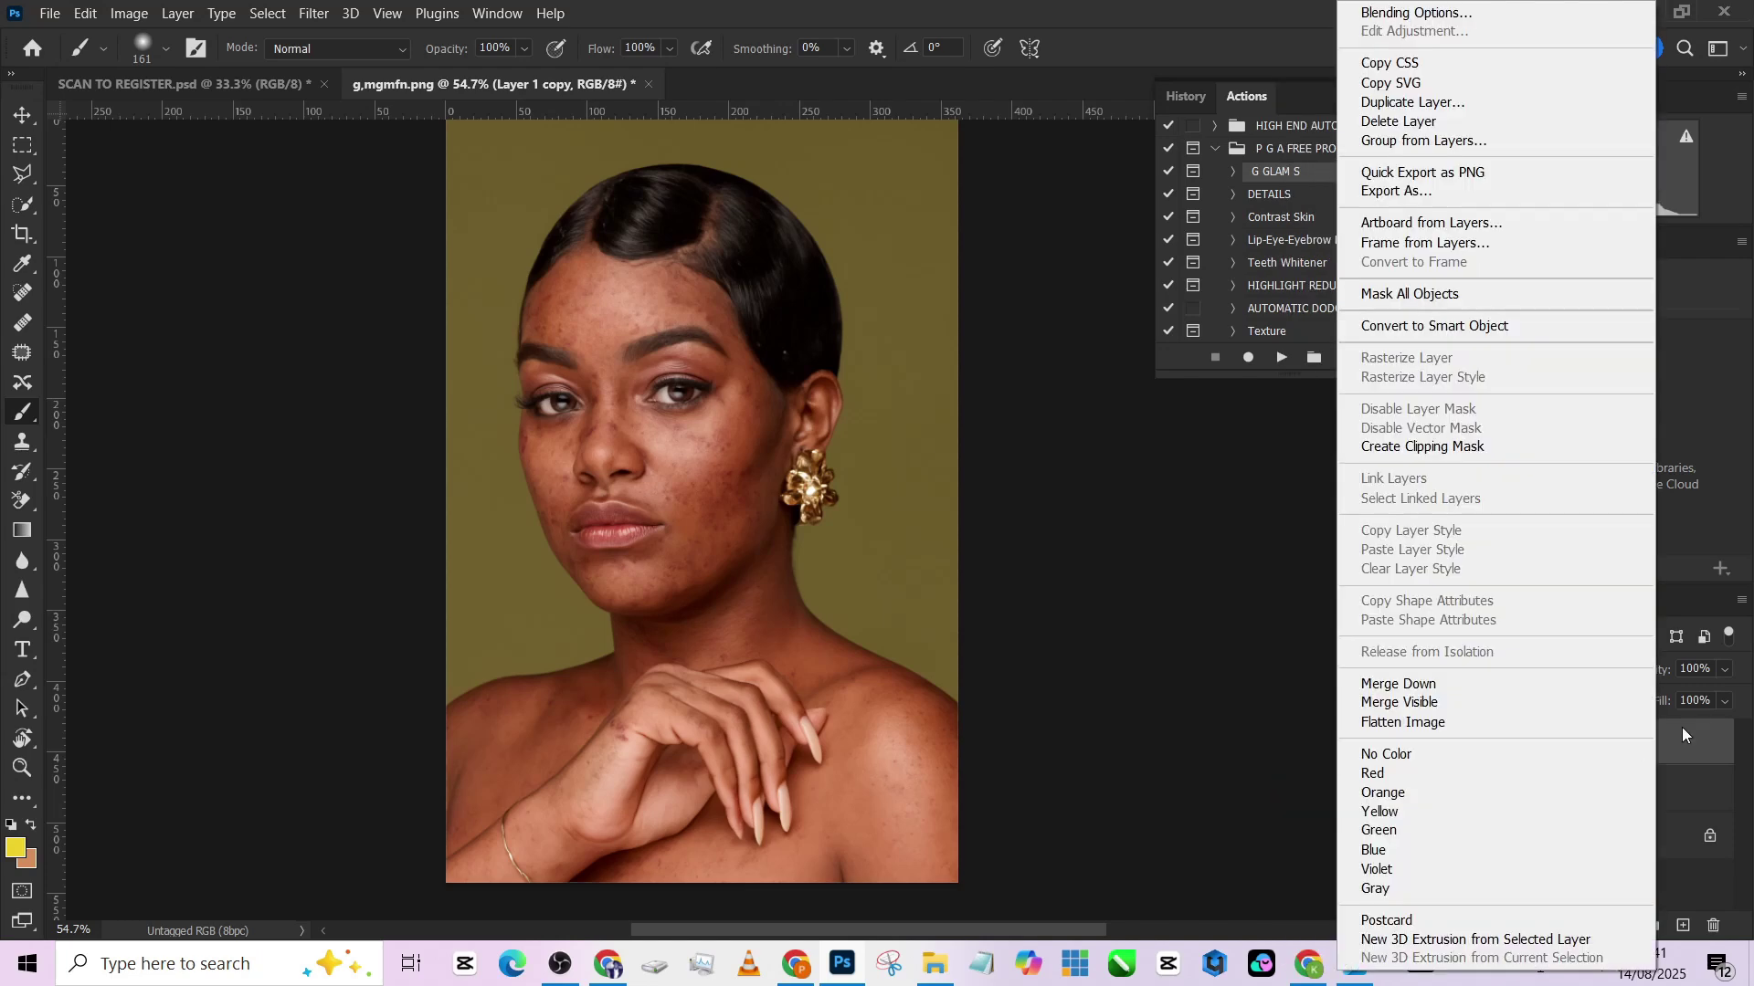
double_click(1583, 742)
text(high)
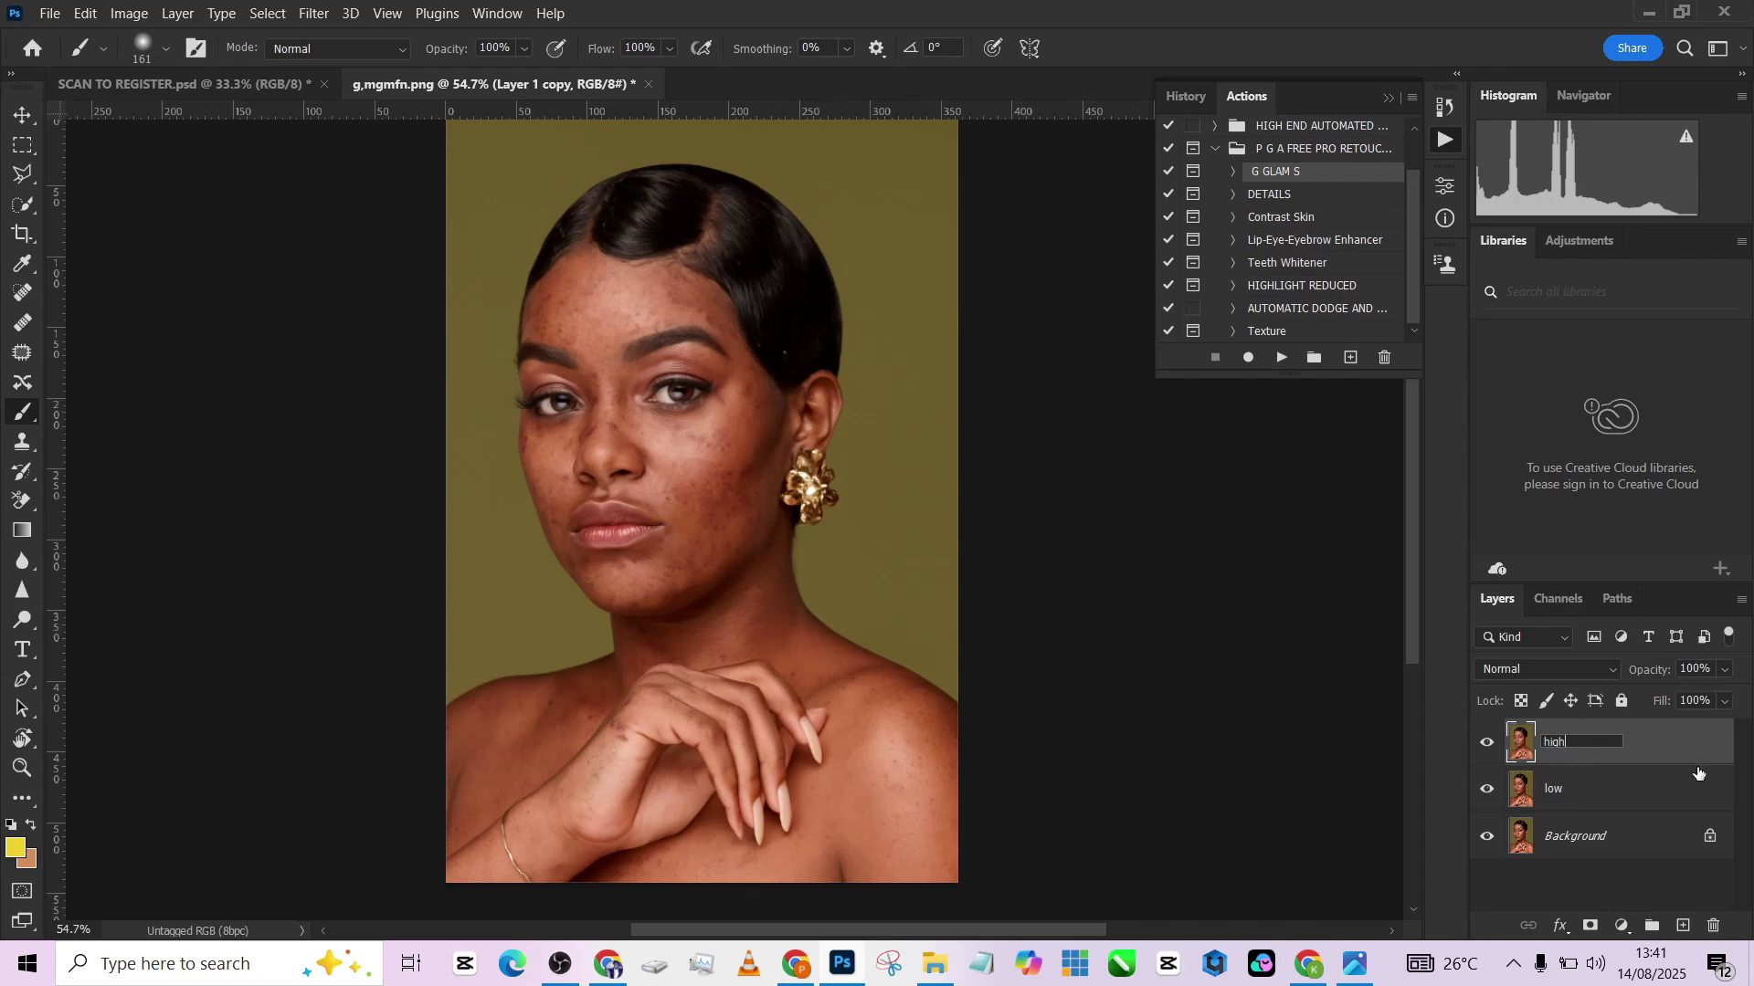
key(Return)
shift+click(1589, 800)
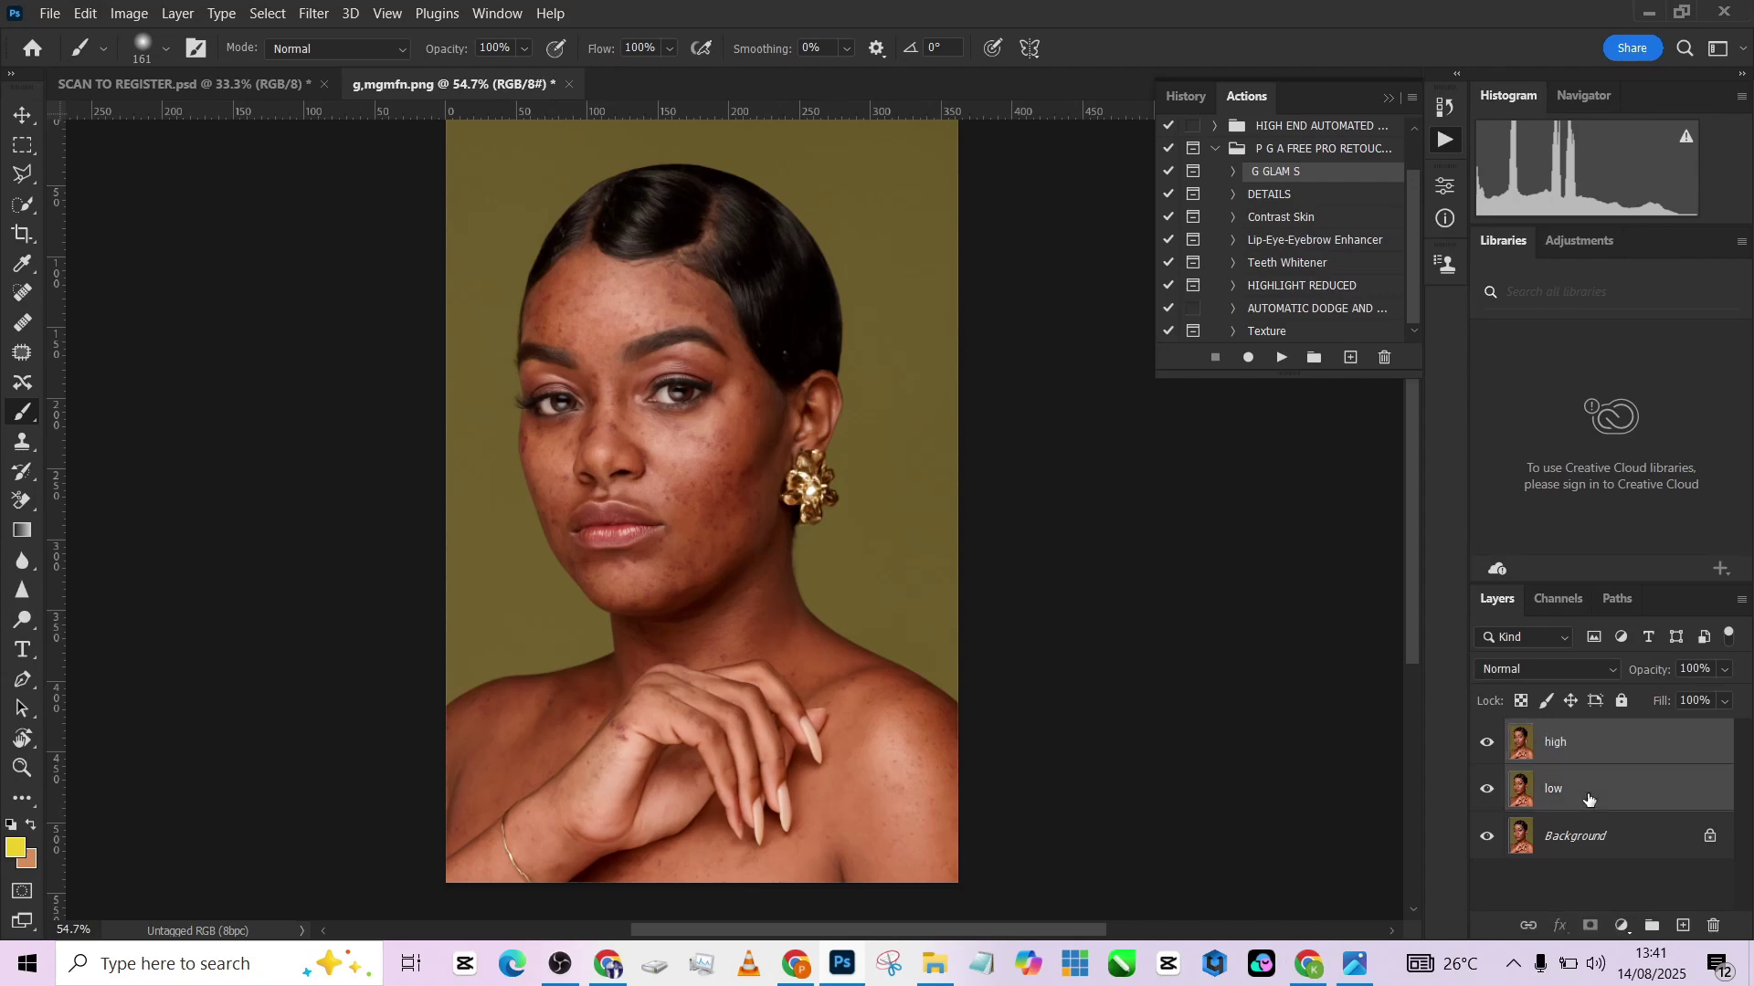
Hide the high layer and apply a Gaussian Blur with a radius of 5 pixels to the low layer.
click(1589, 800)
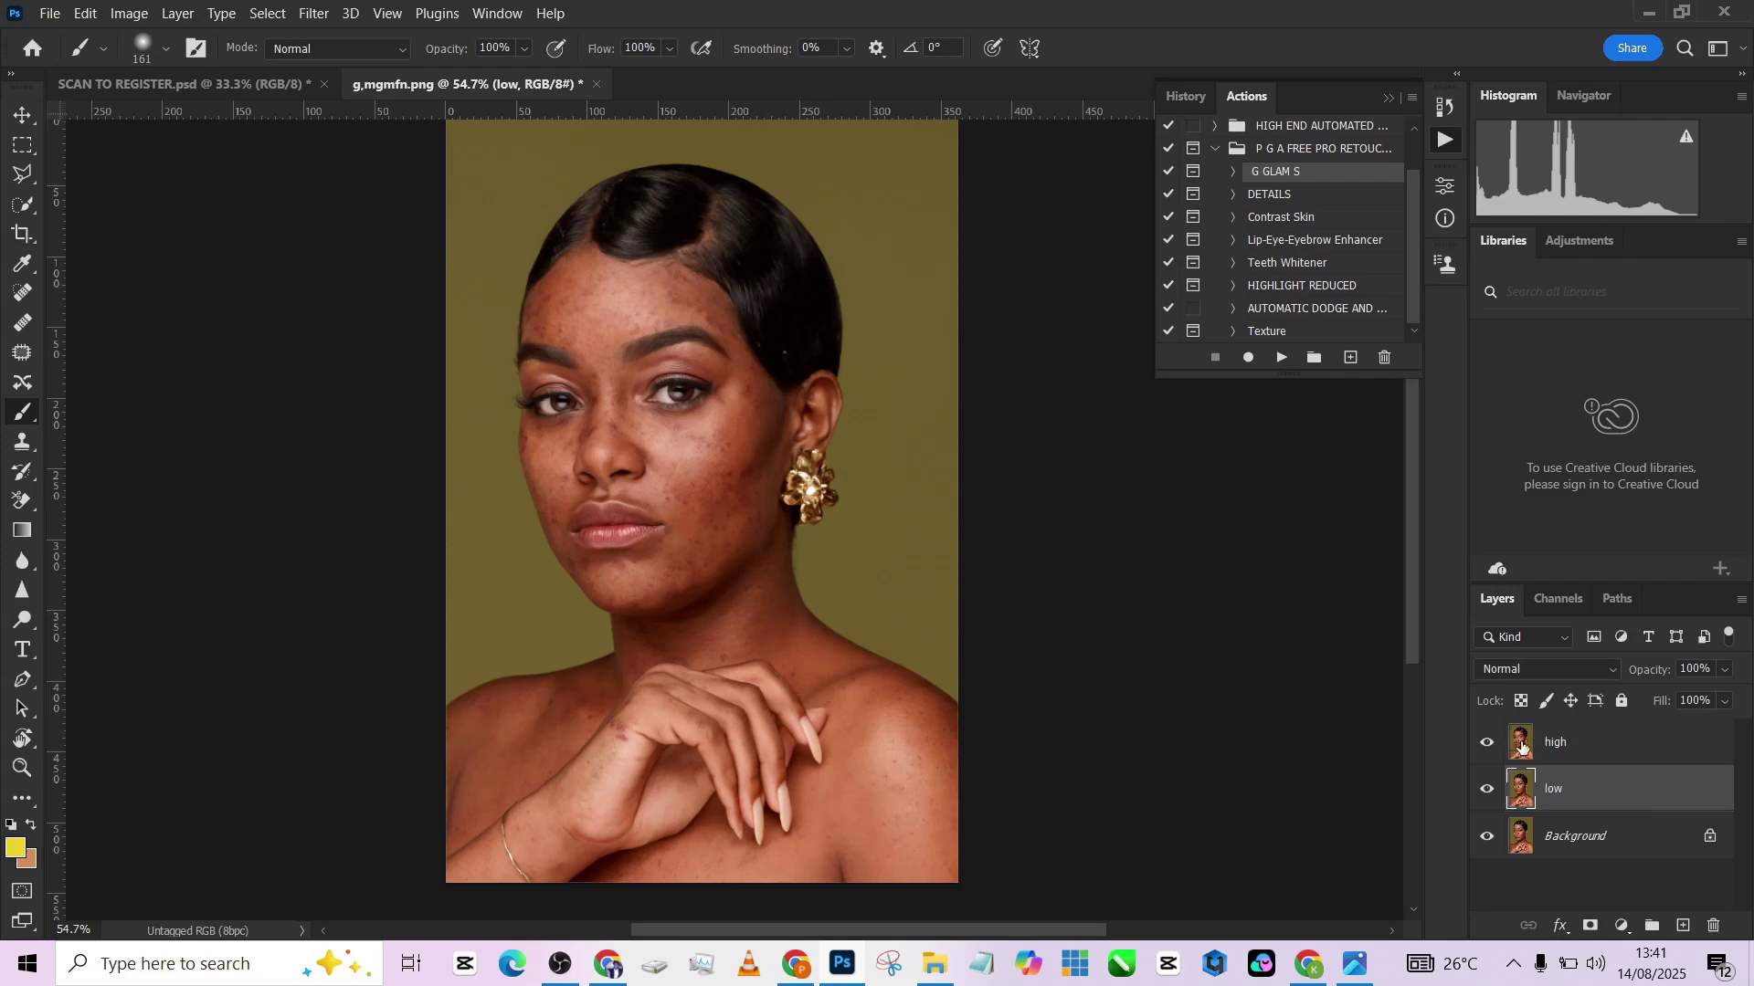
click(1488, 744)
click(313, 13)
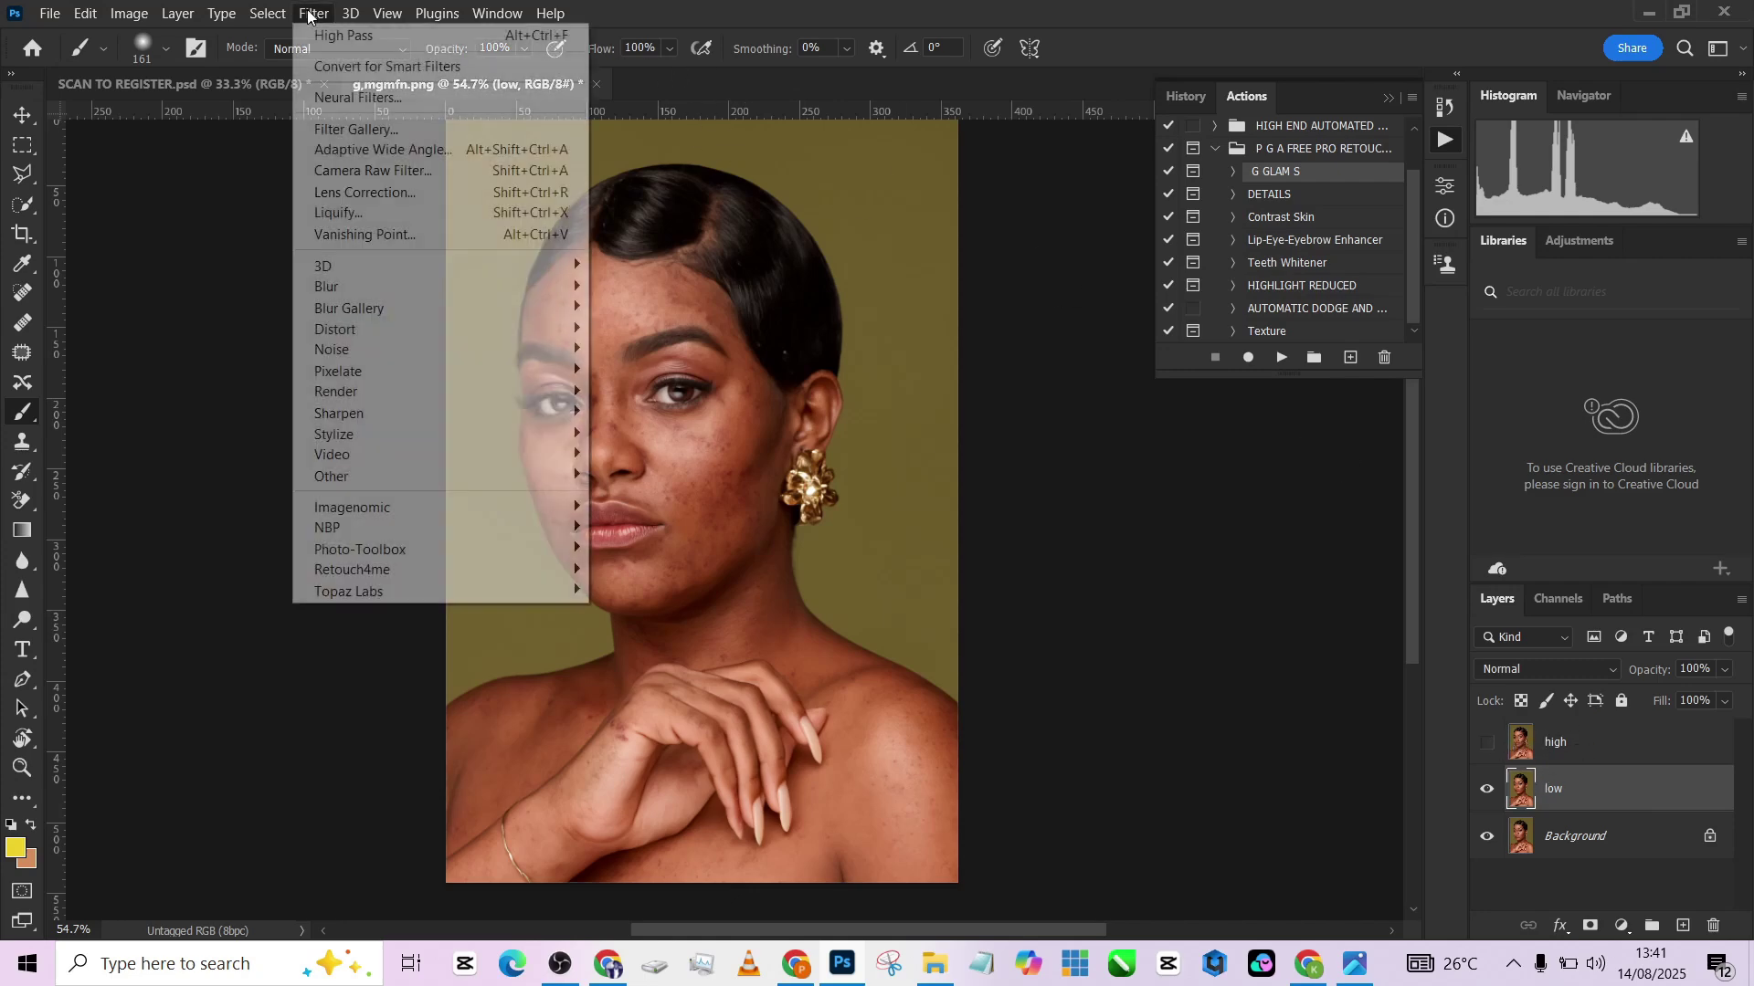
mouse_move(315, 287)
click(681, 373)
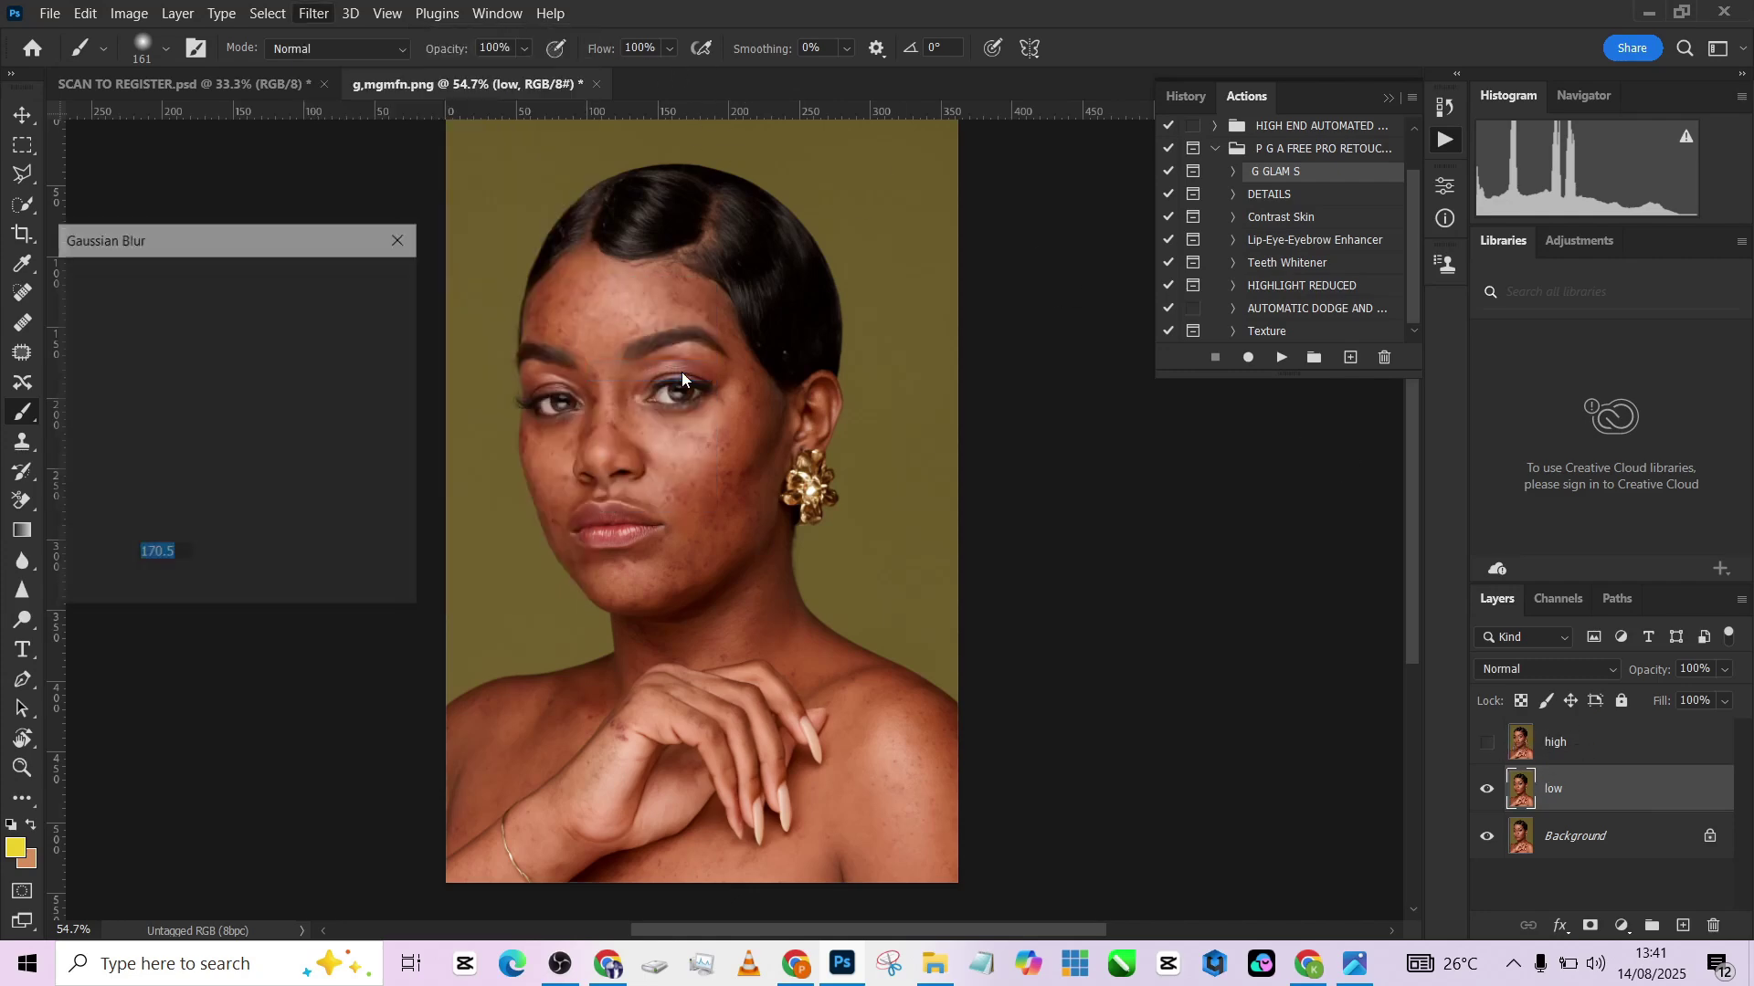
ctrl+click(784, 419)
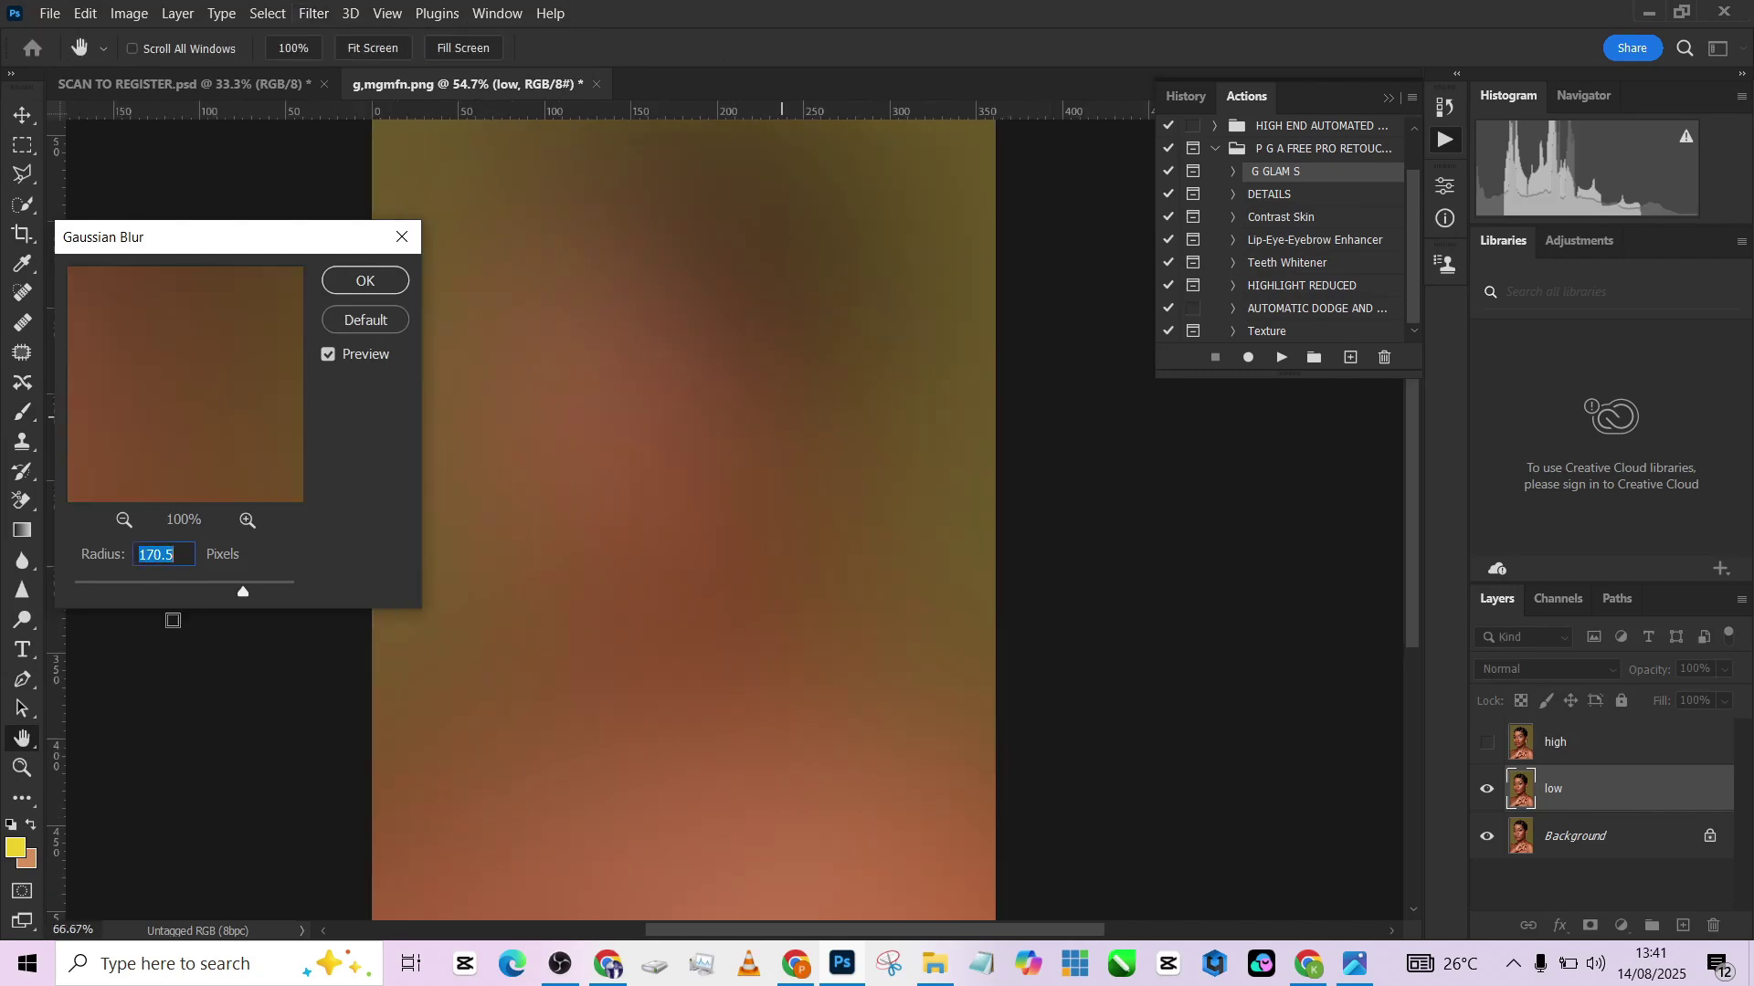
click(111, 591)
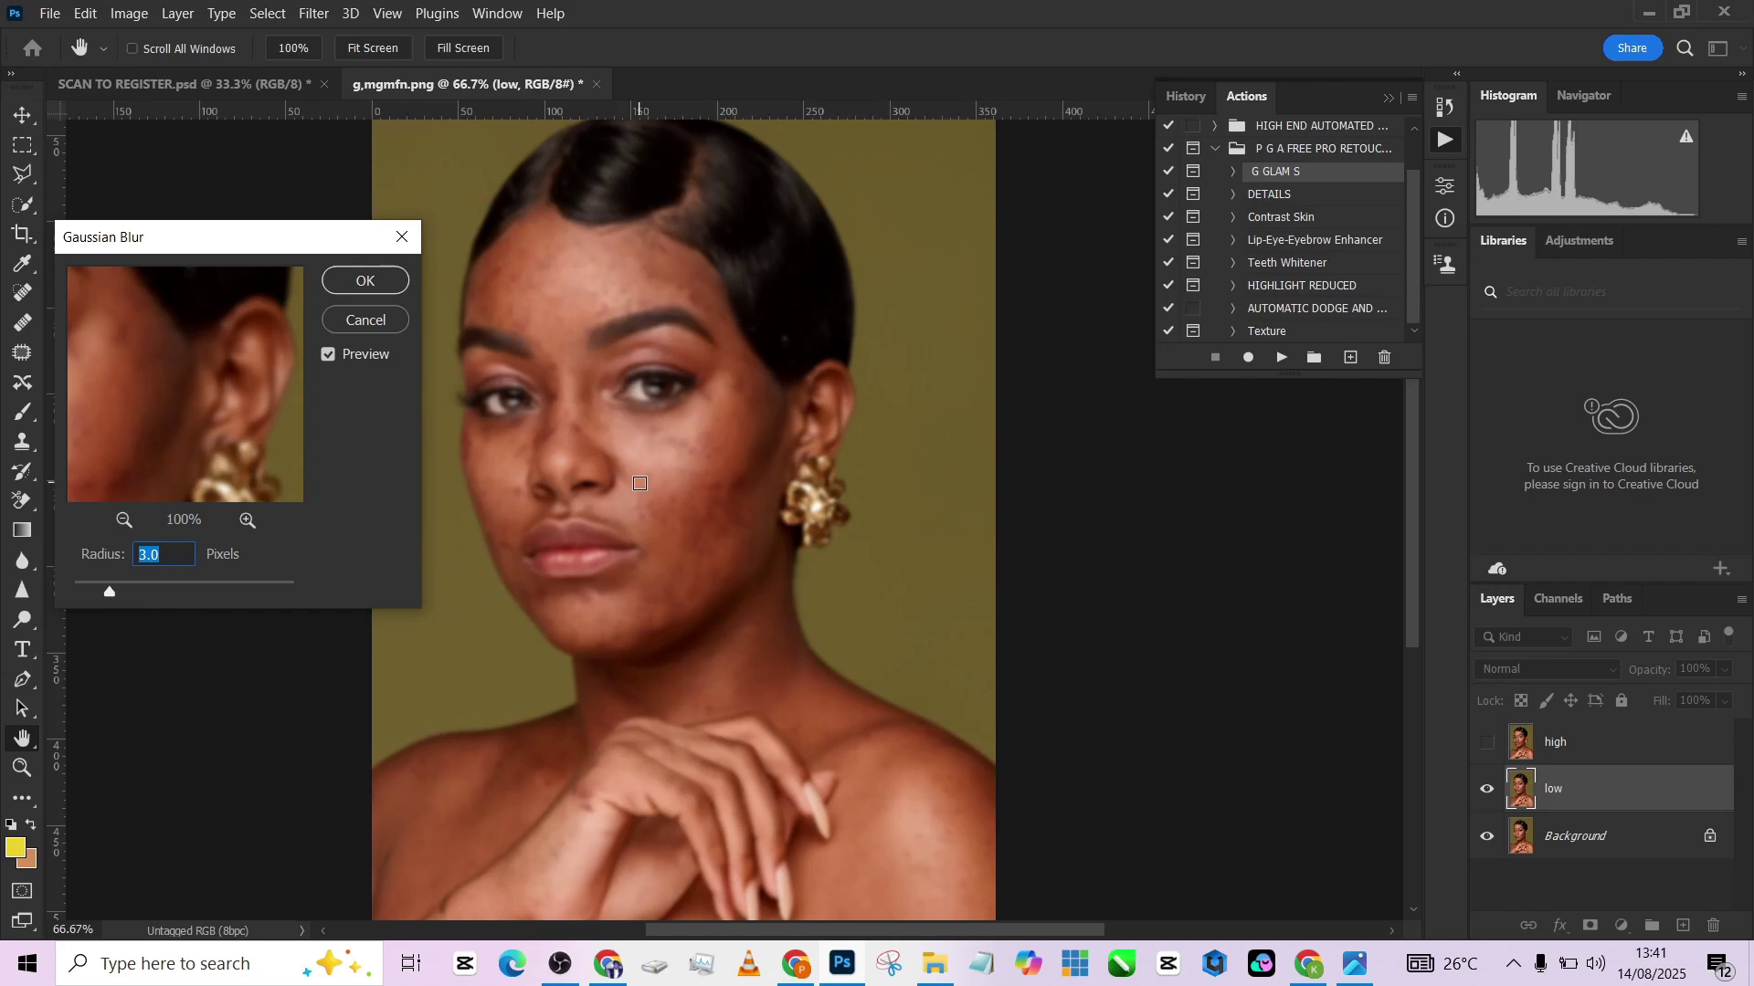
text(5)
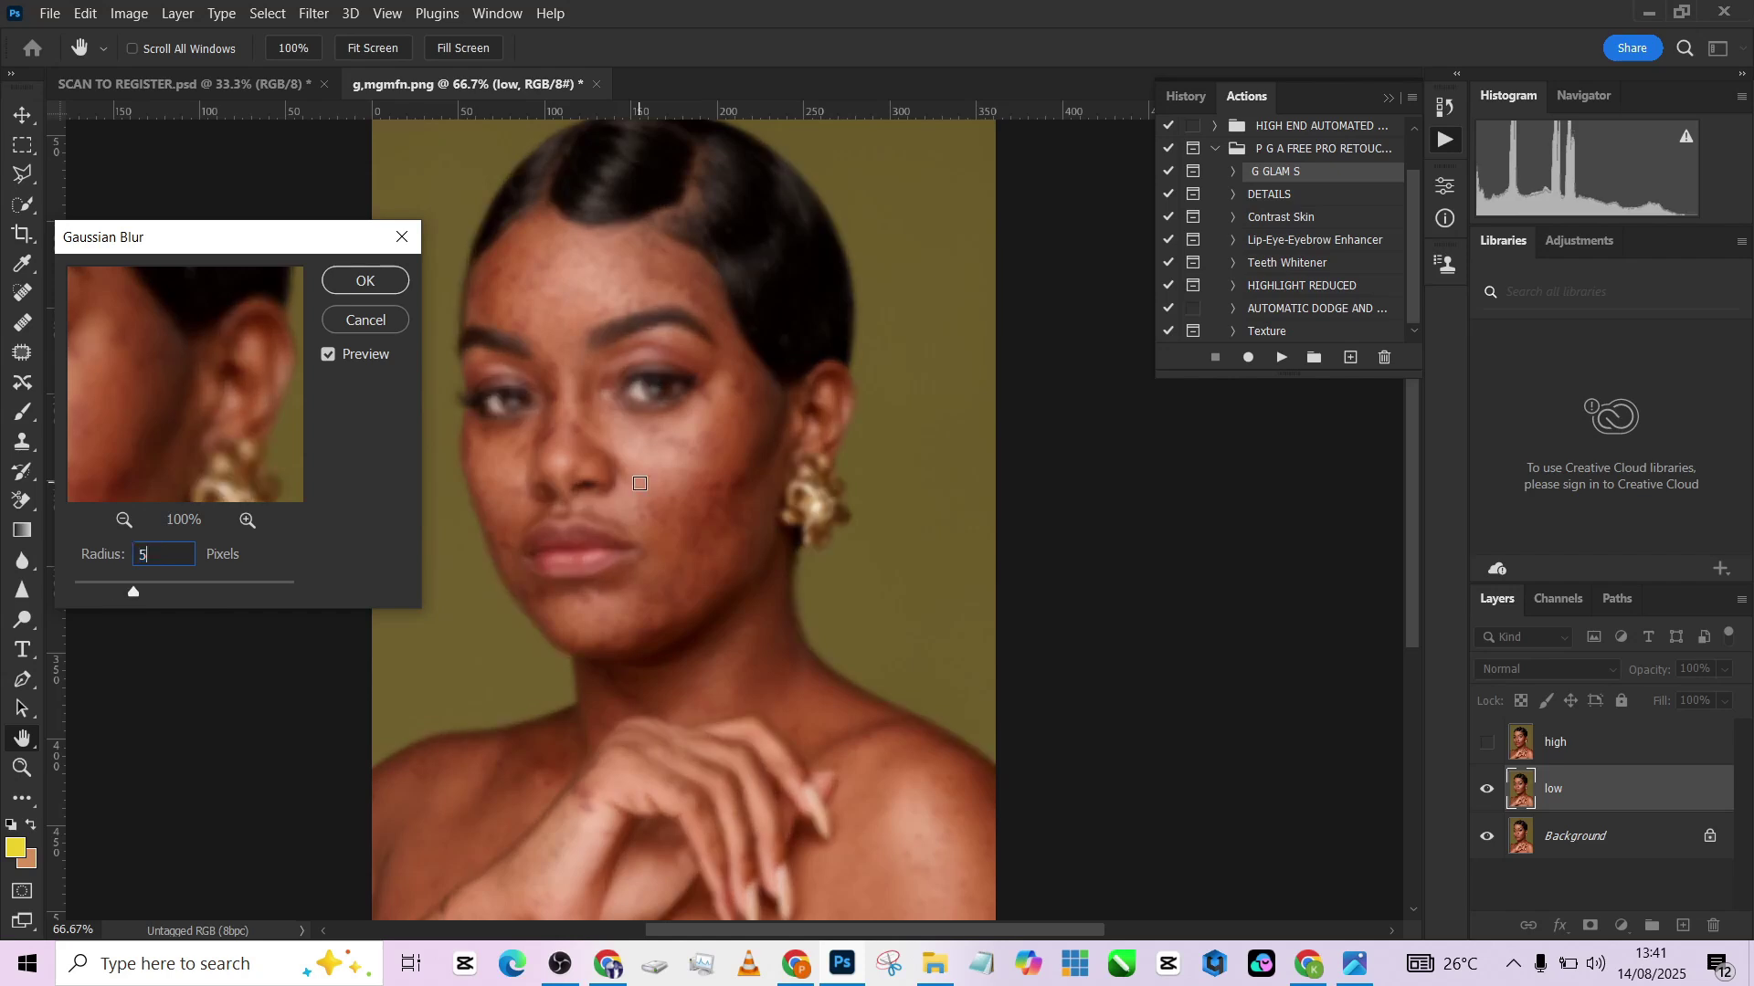
key(Return)
key(b)
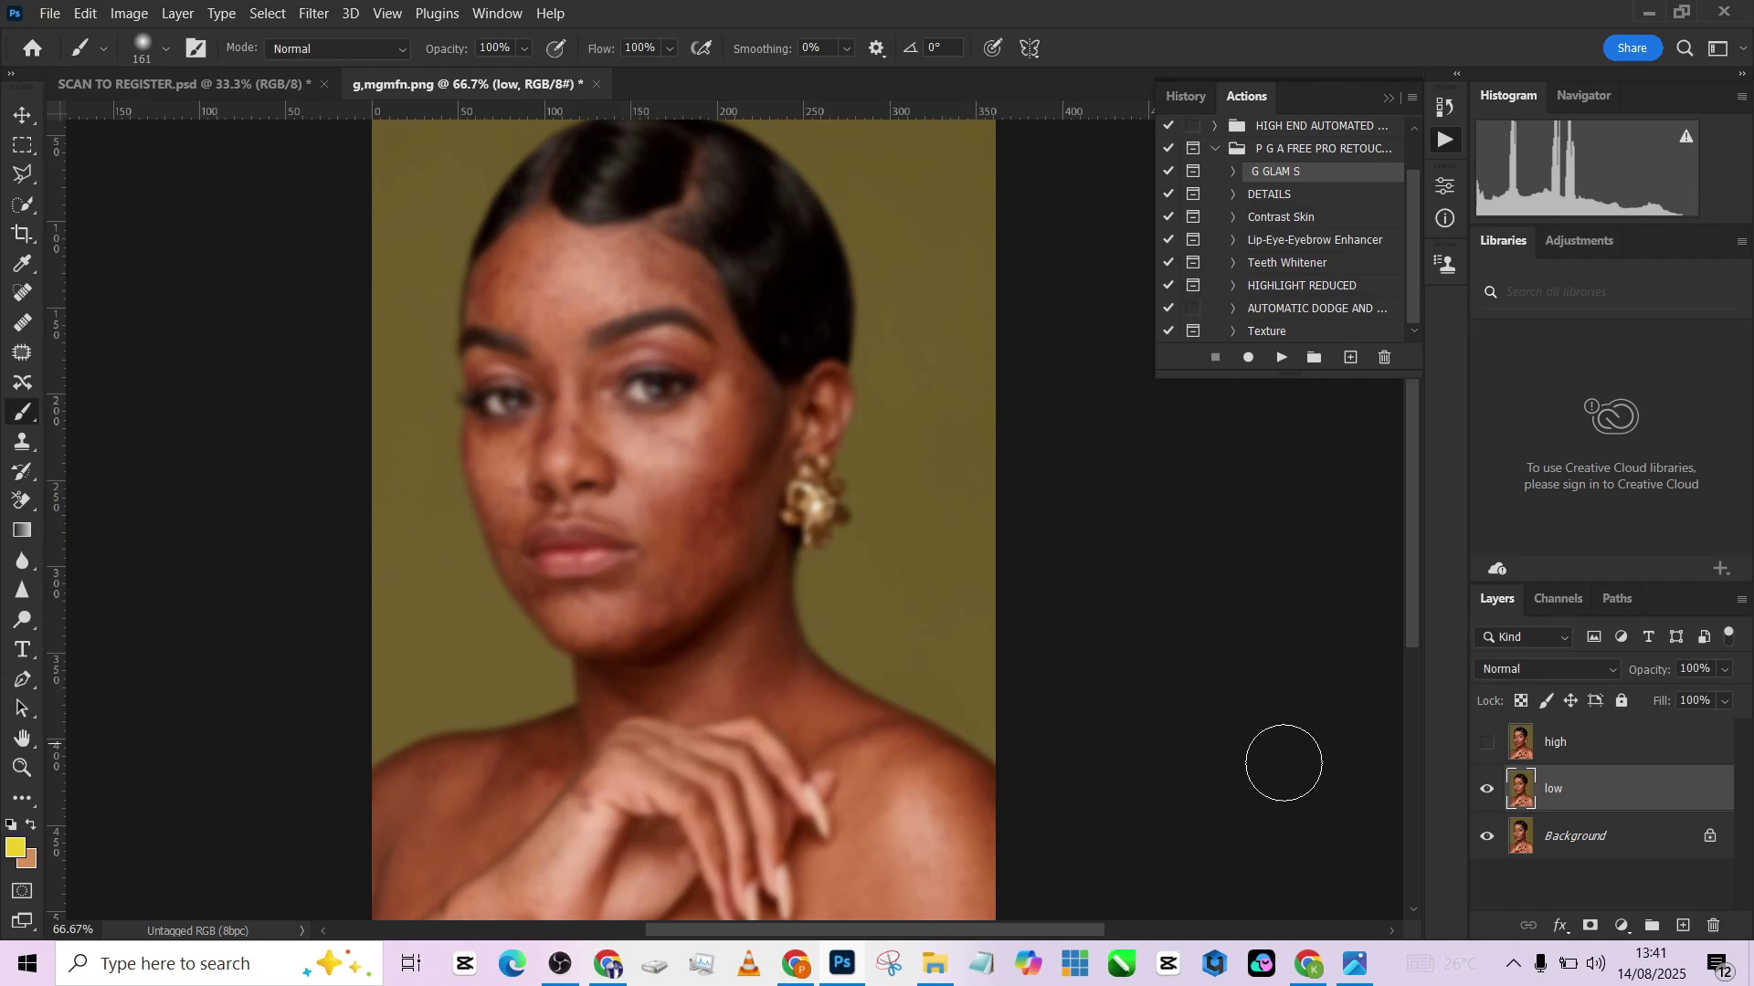
Show the high layer and run Apply Image on it using the low layer as source with Subtract blending, scale 2 and offset 128.
click(1487, 743)
click(1601, 753)
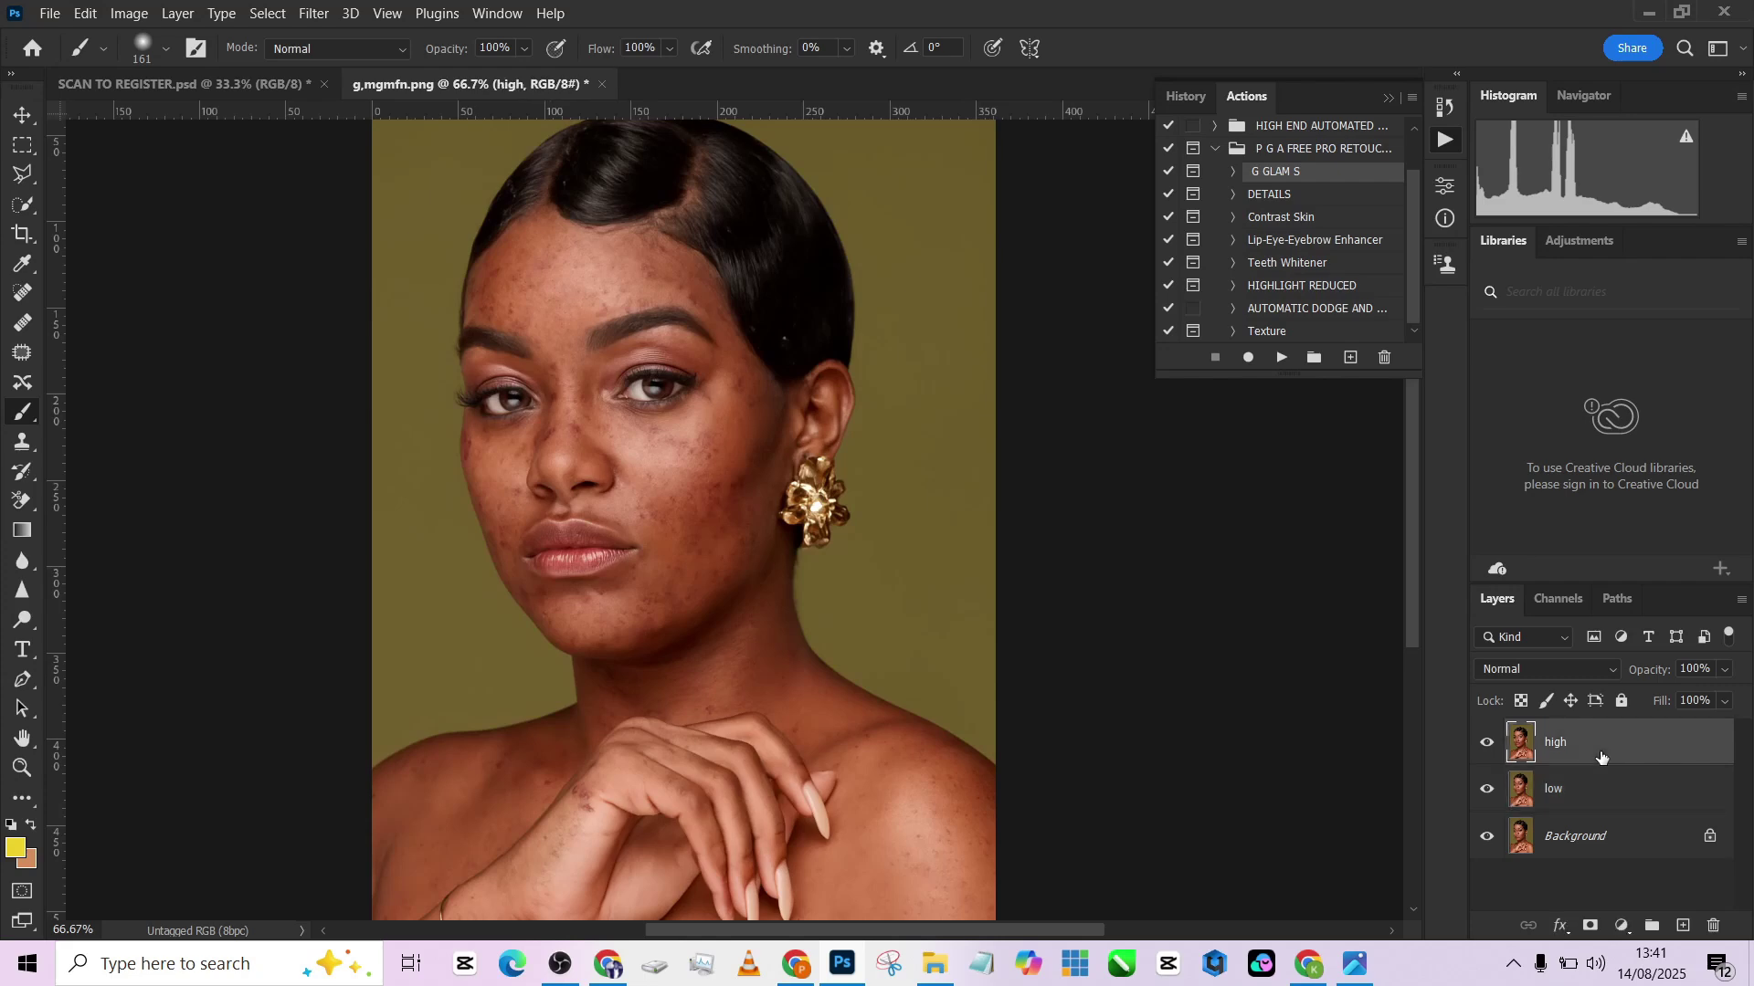
click(87, 15)
mouse_move(129, 13)
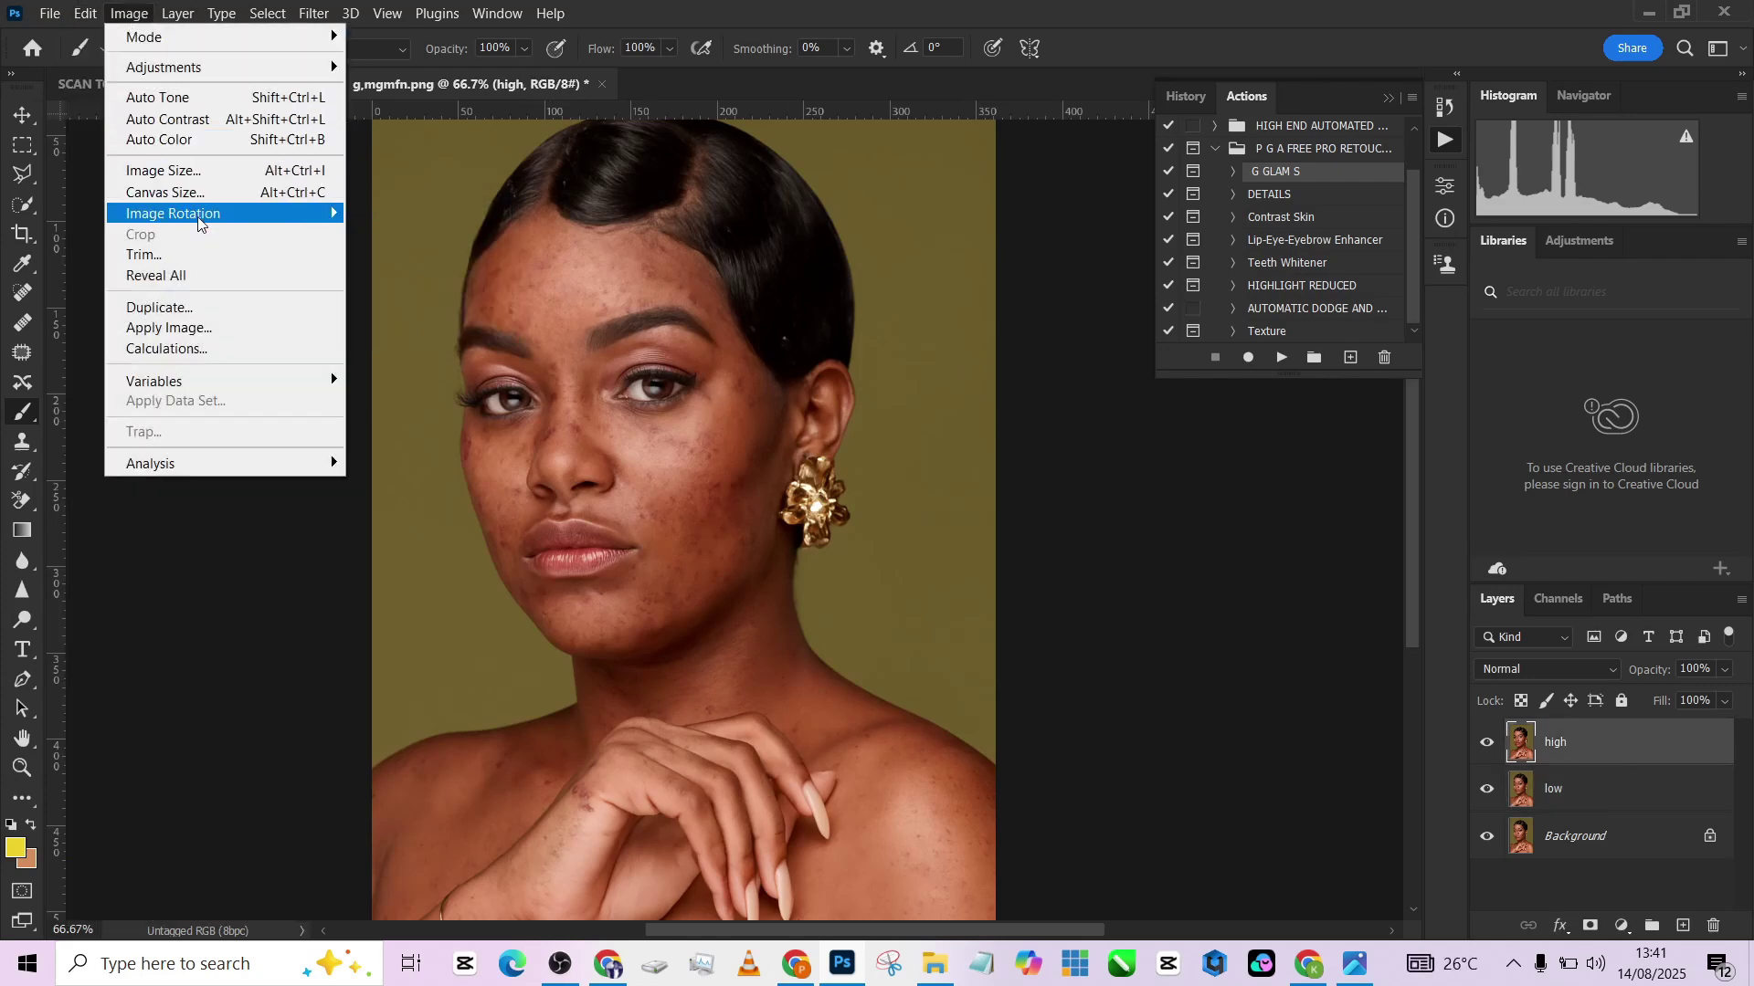
click(197, 328)
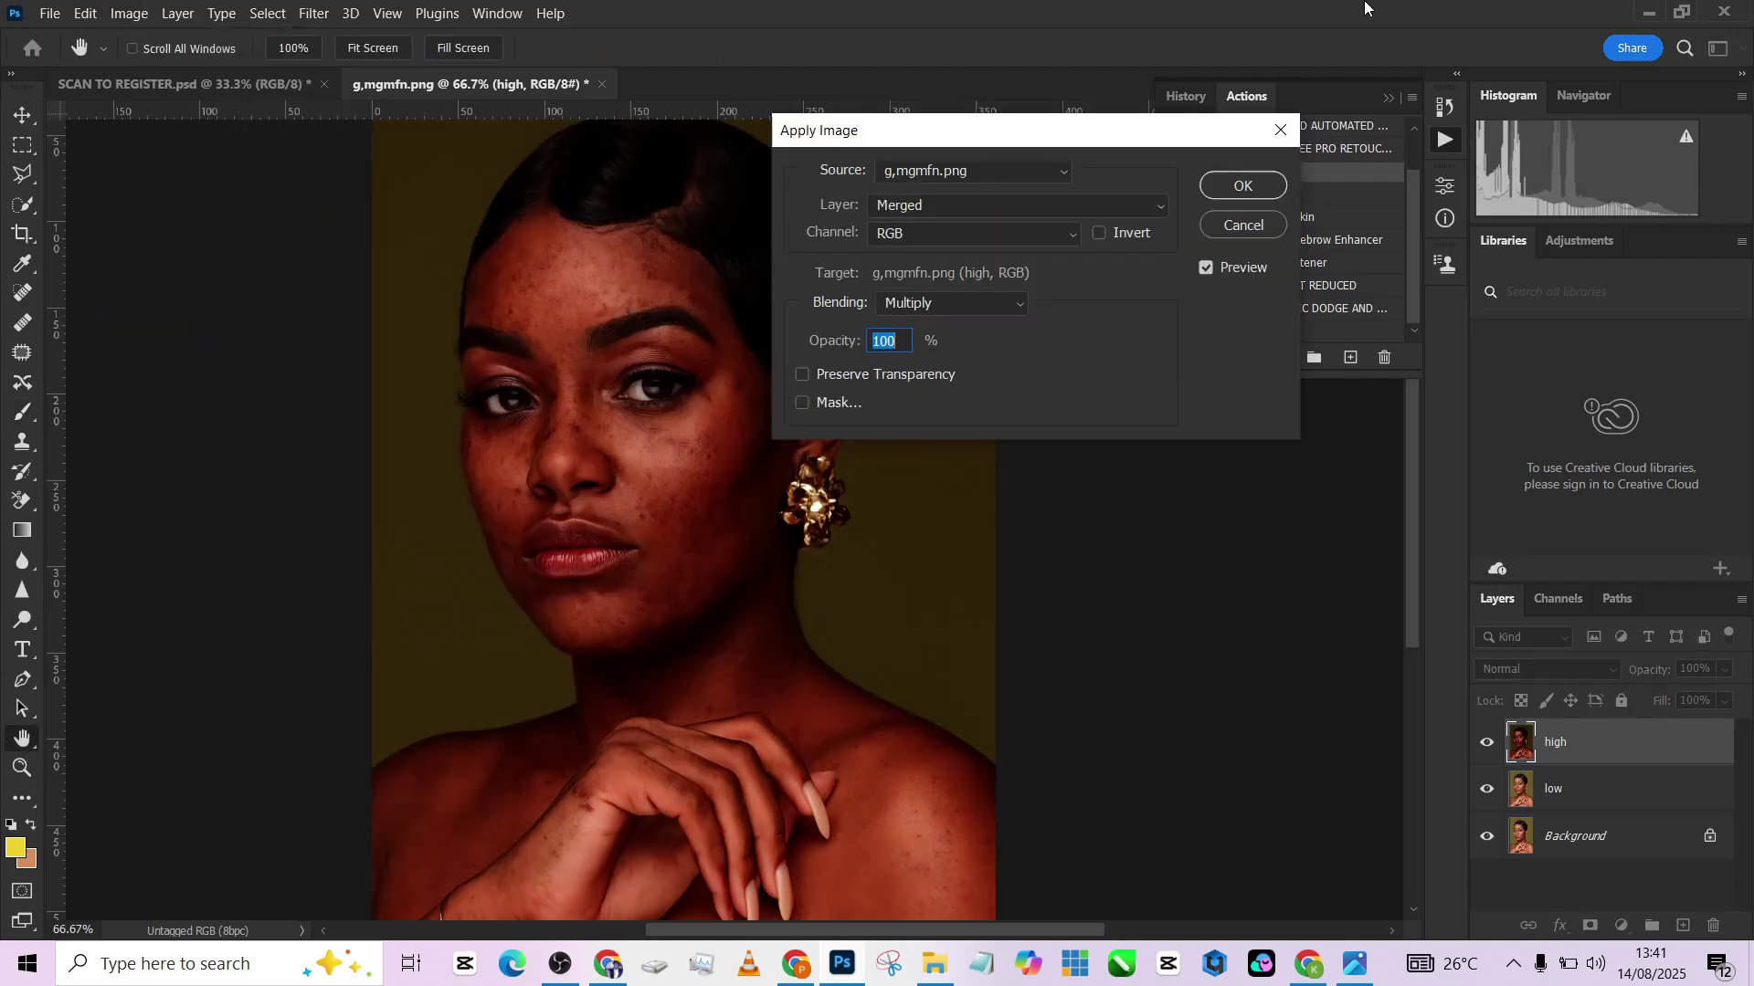
click(968, 208)
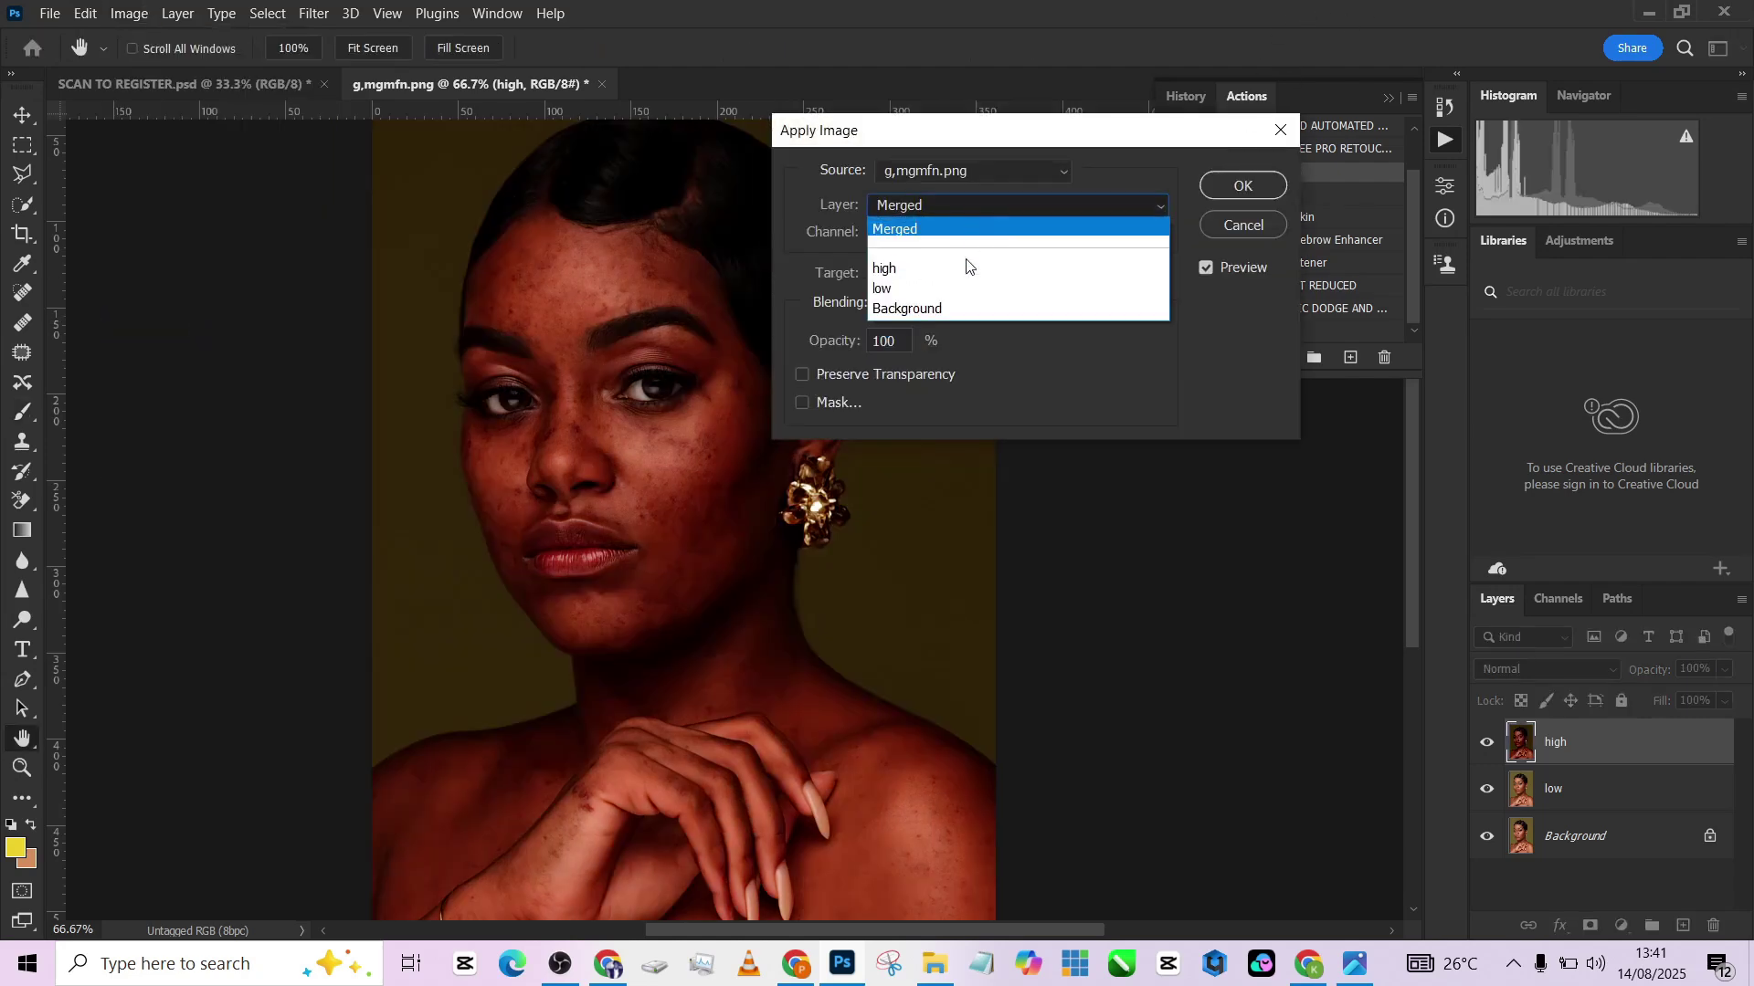
click(921, 291)
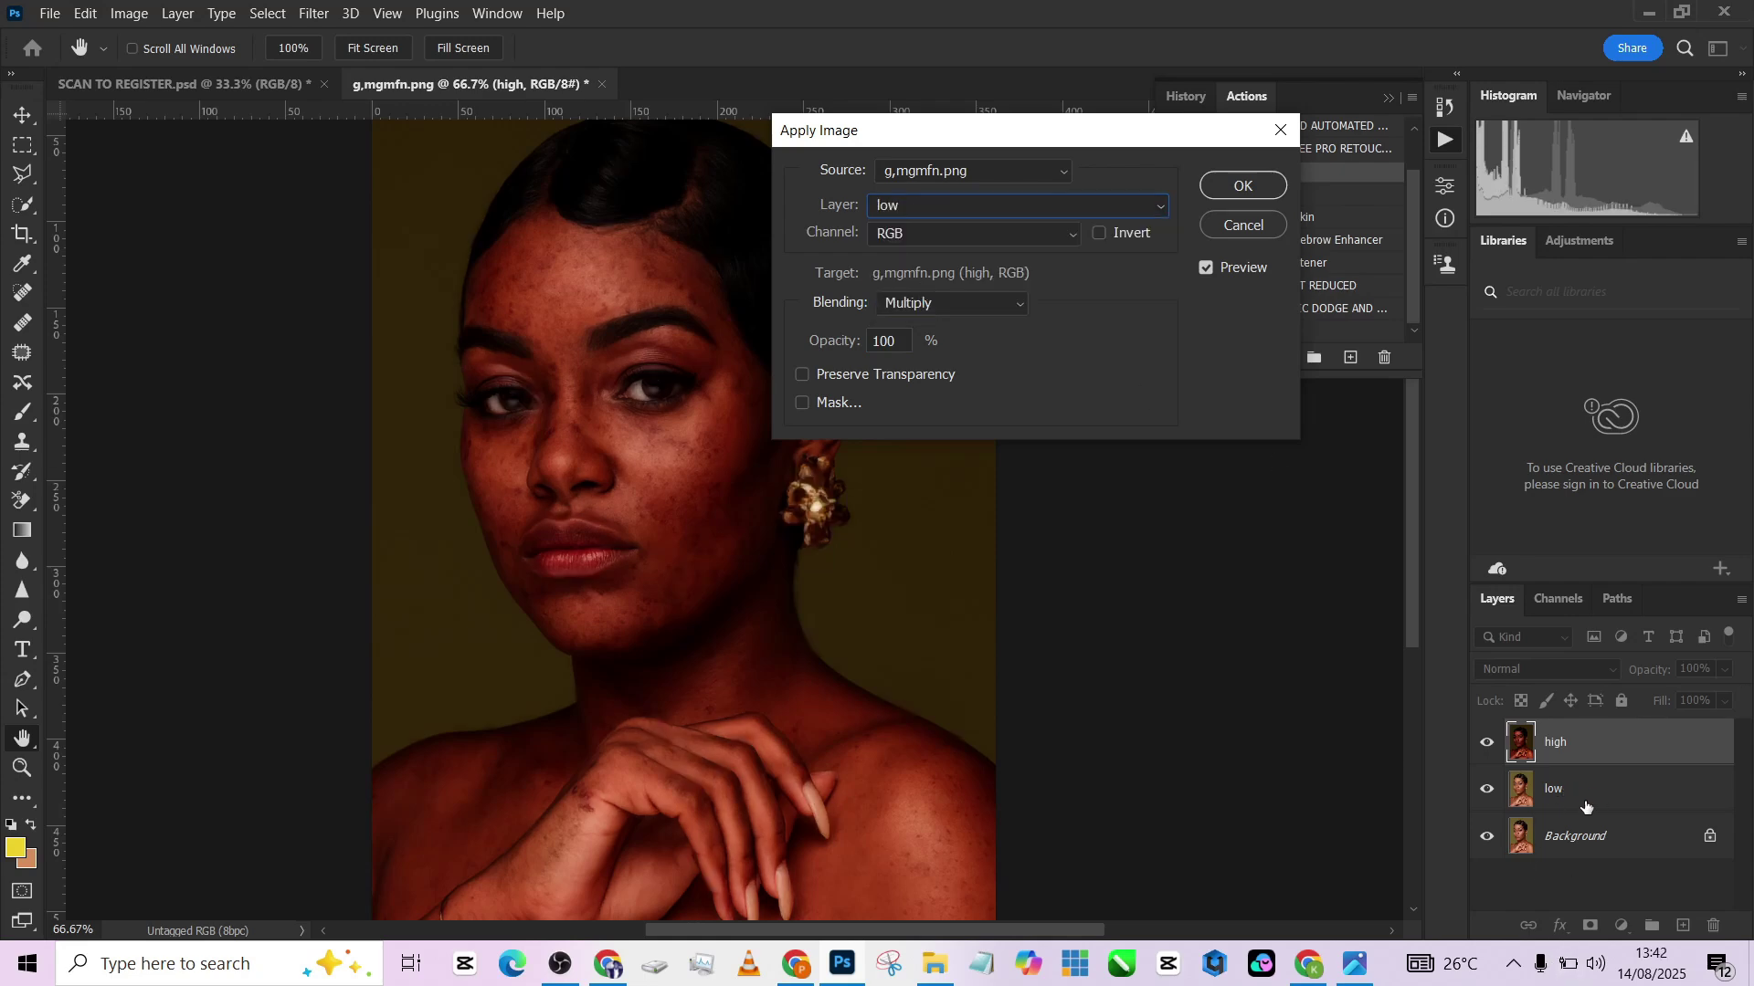
click(904, 306)
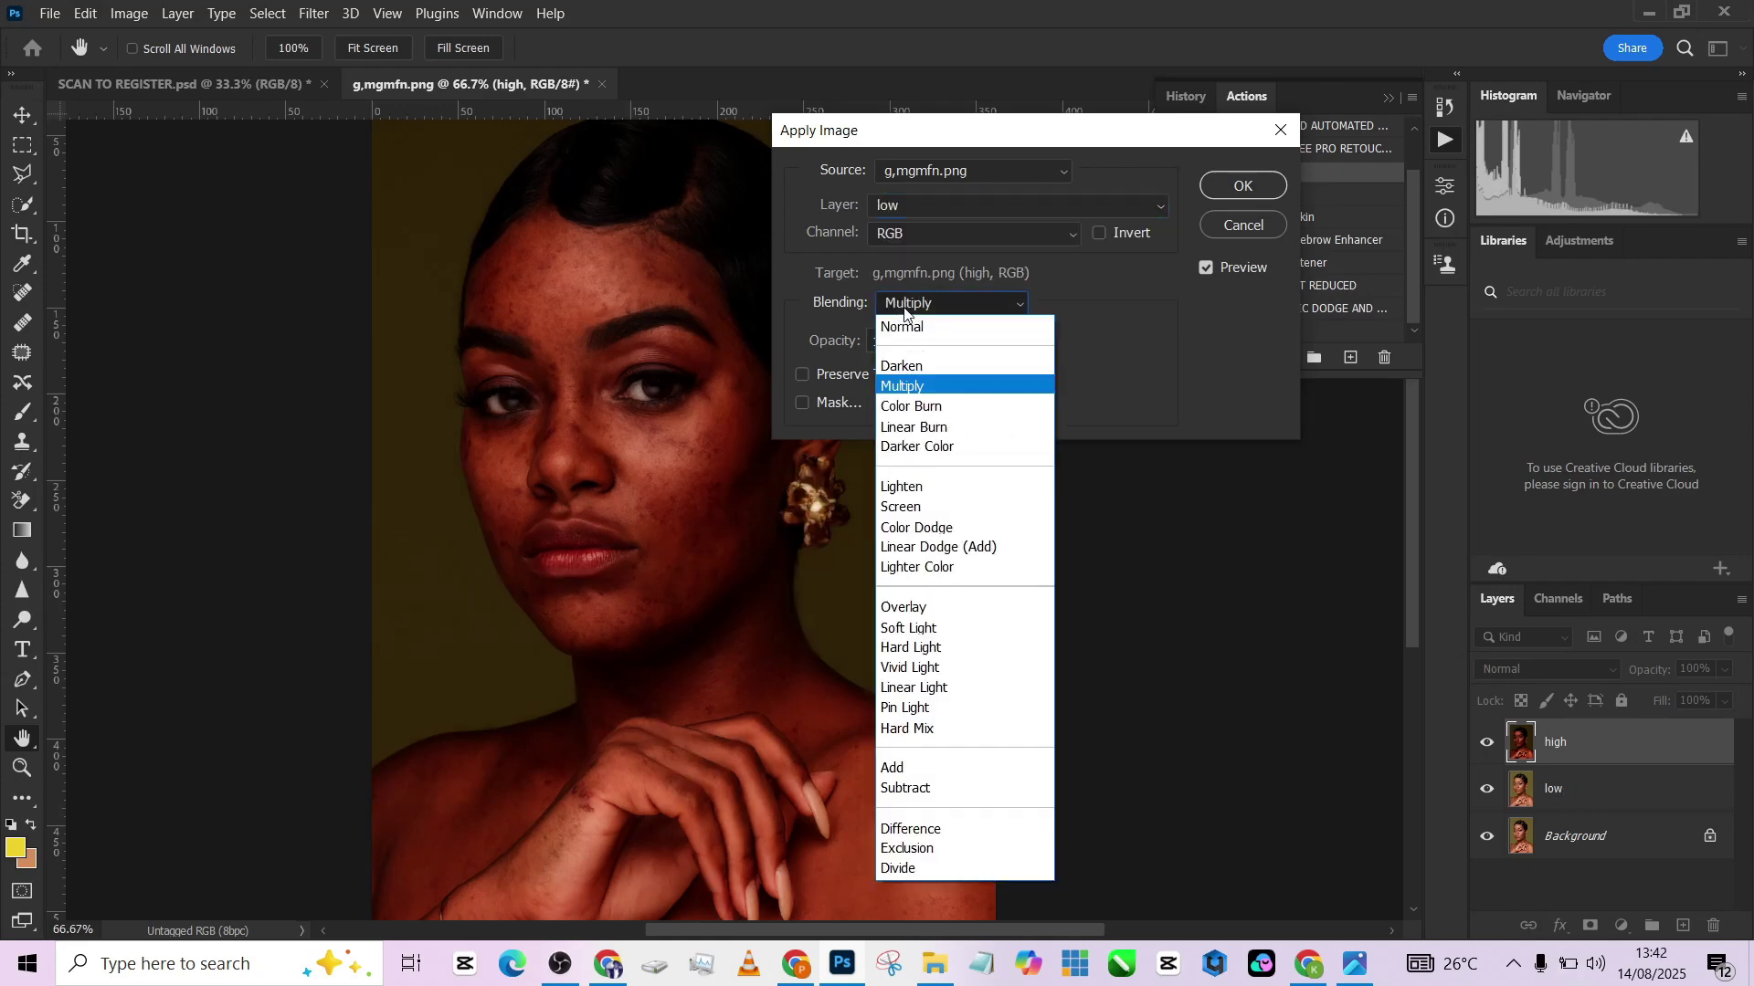
click(928, 791)
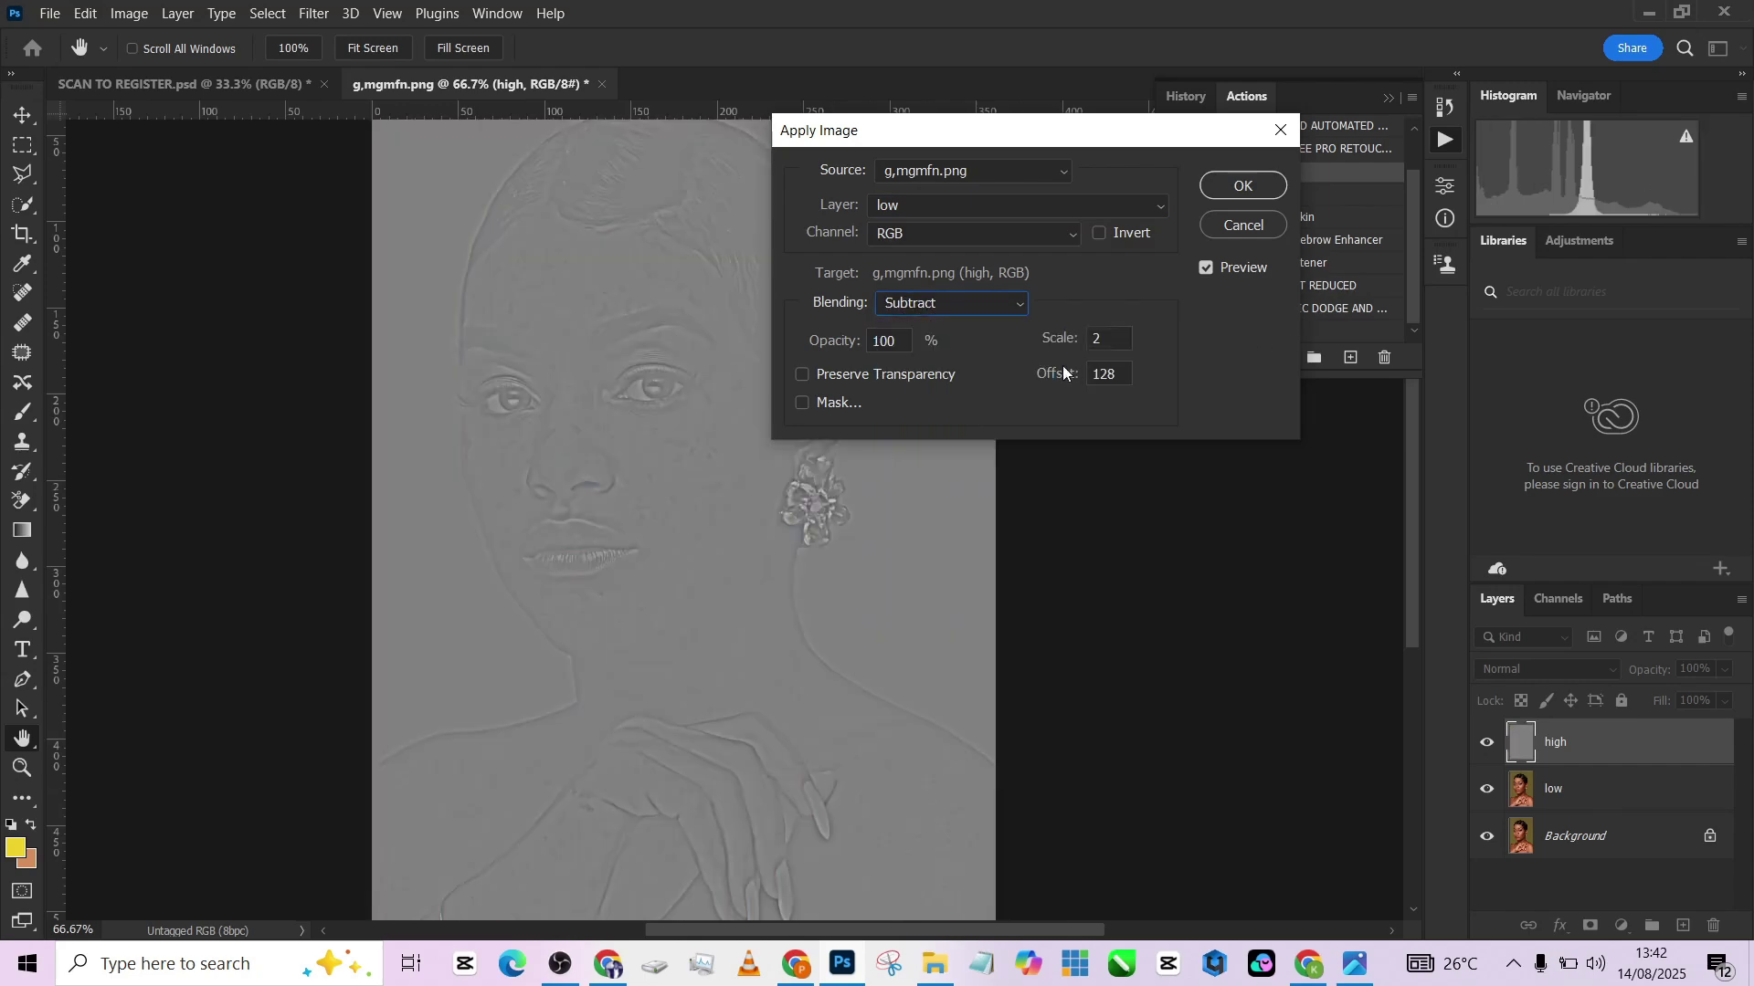
click(1251, 186)
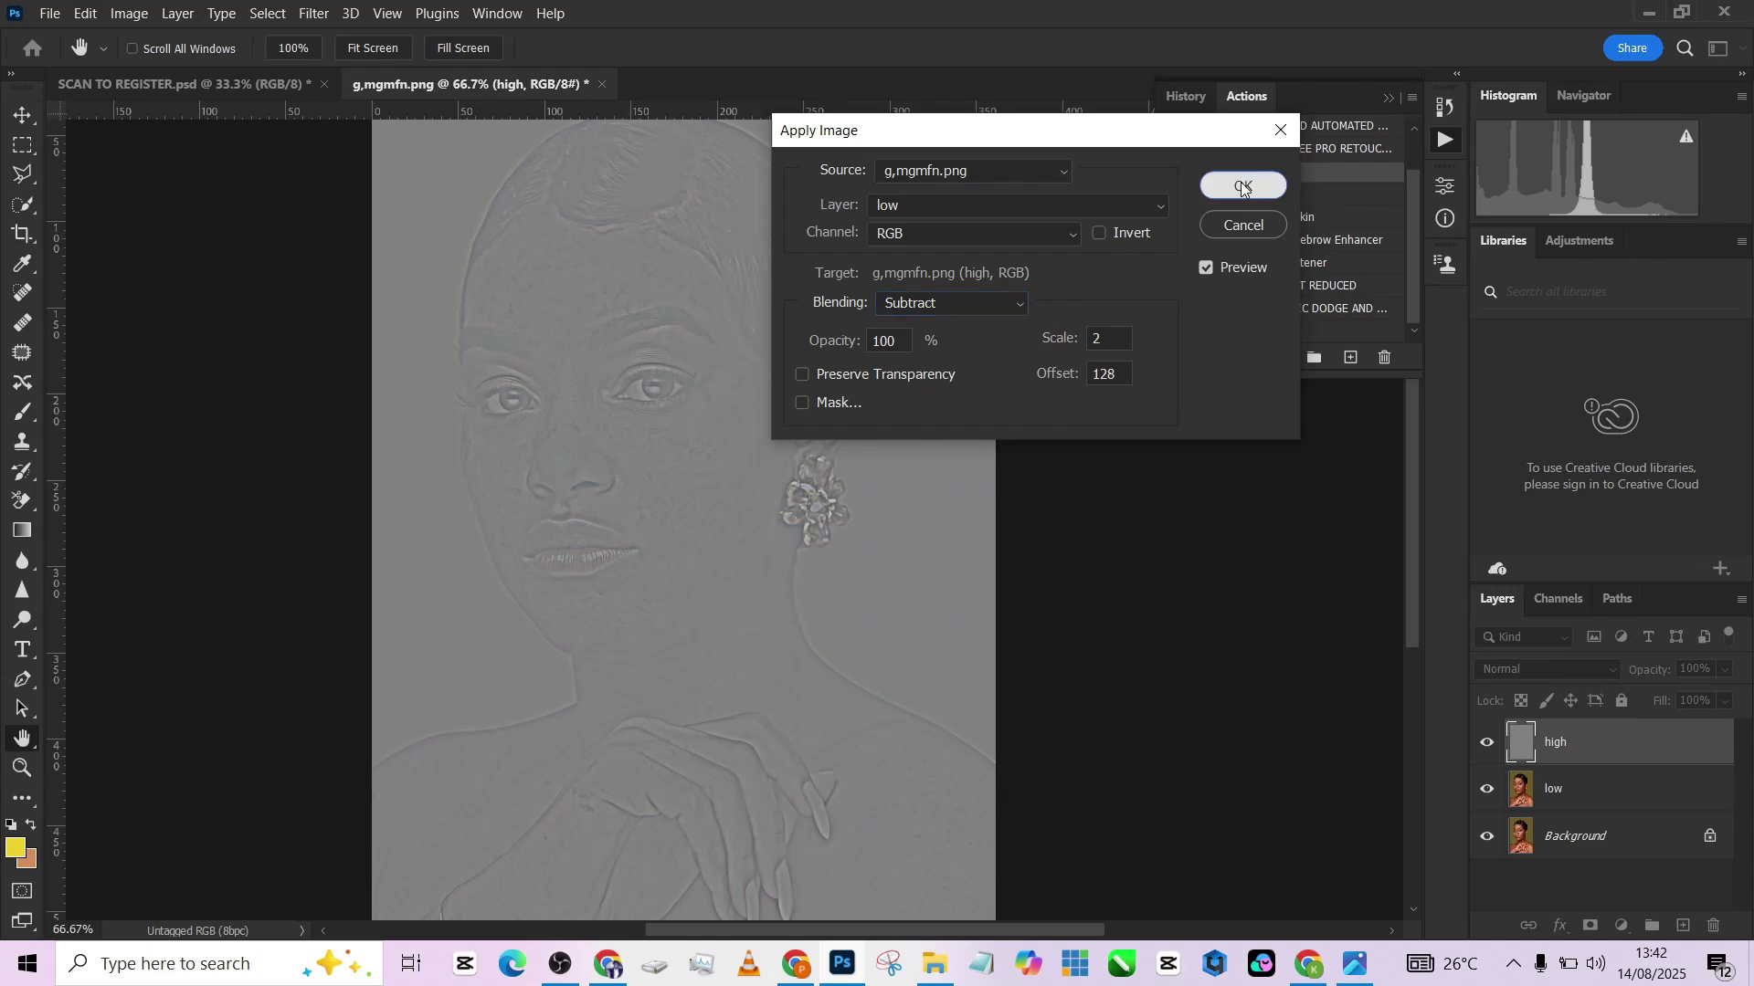
key(b)
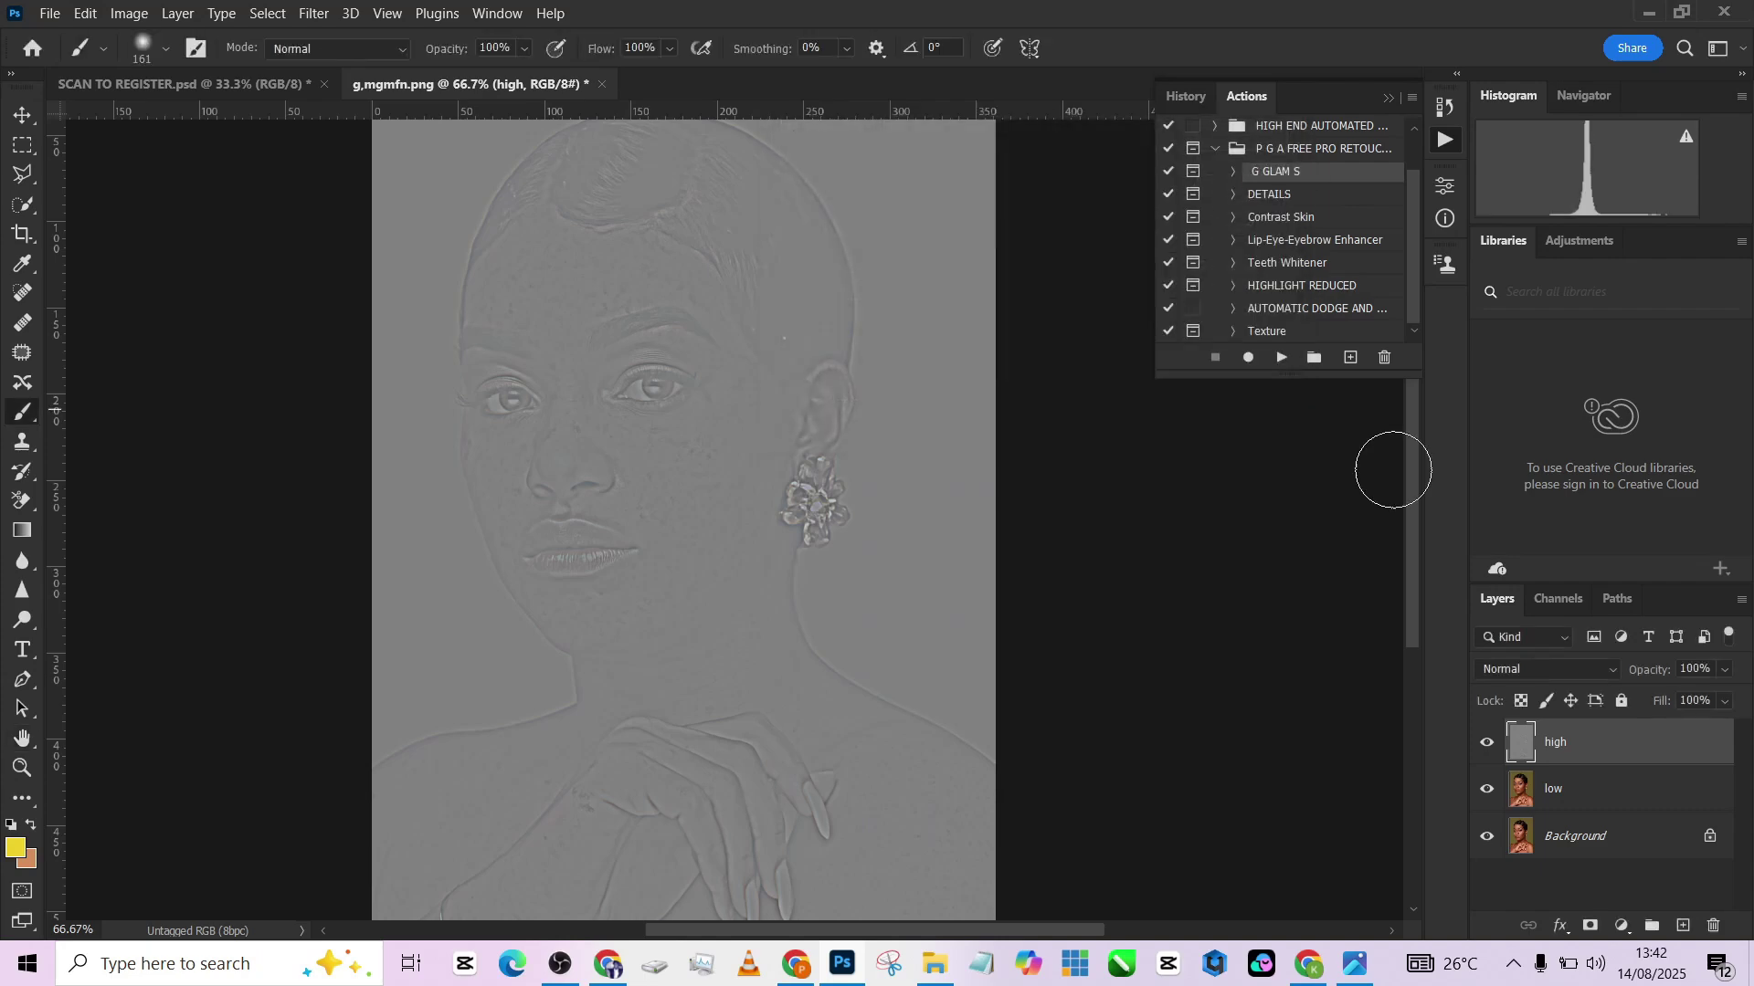
Set the high layer's blend mode to Linear Light, group it with the low layer, and expand the group.
click(1539, 672)
click(1521, 711)
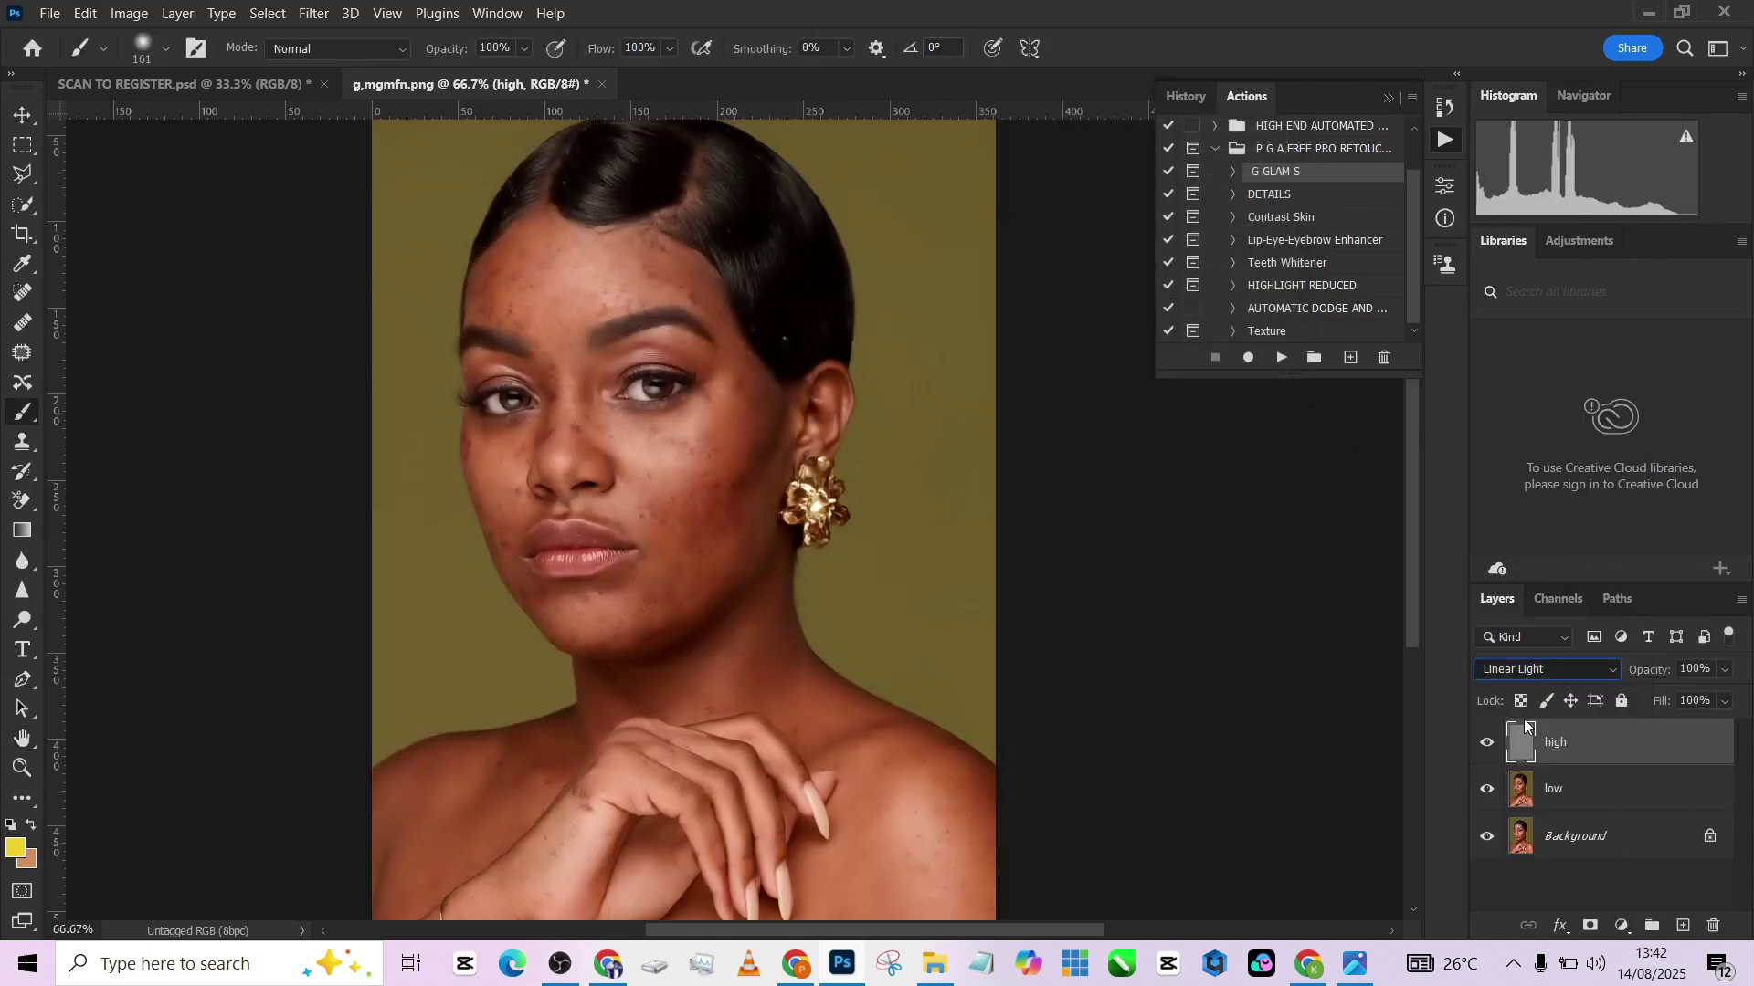
shift+click(1611, 801)
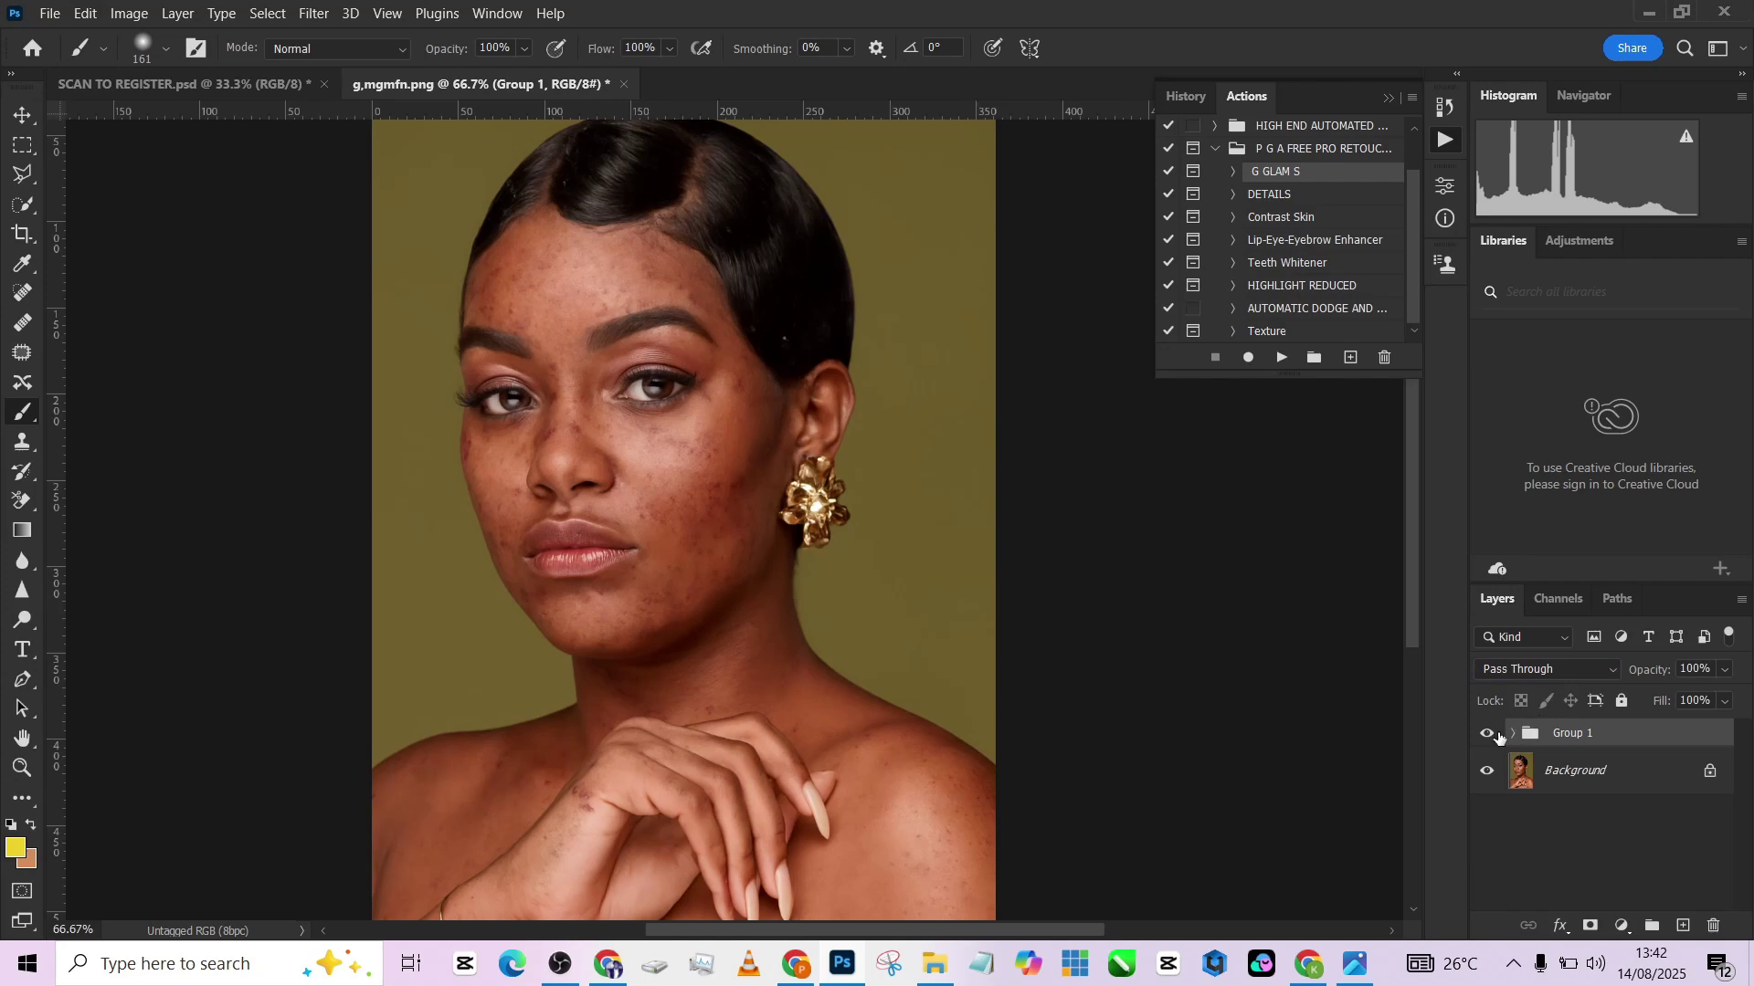
click(1487, 734)
click(1514, 734)
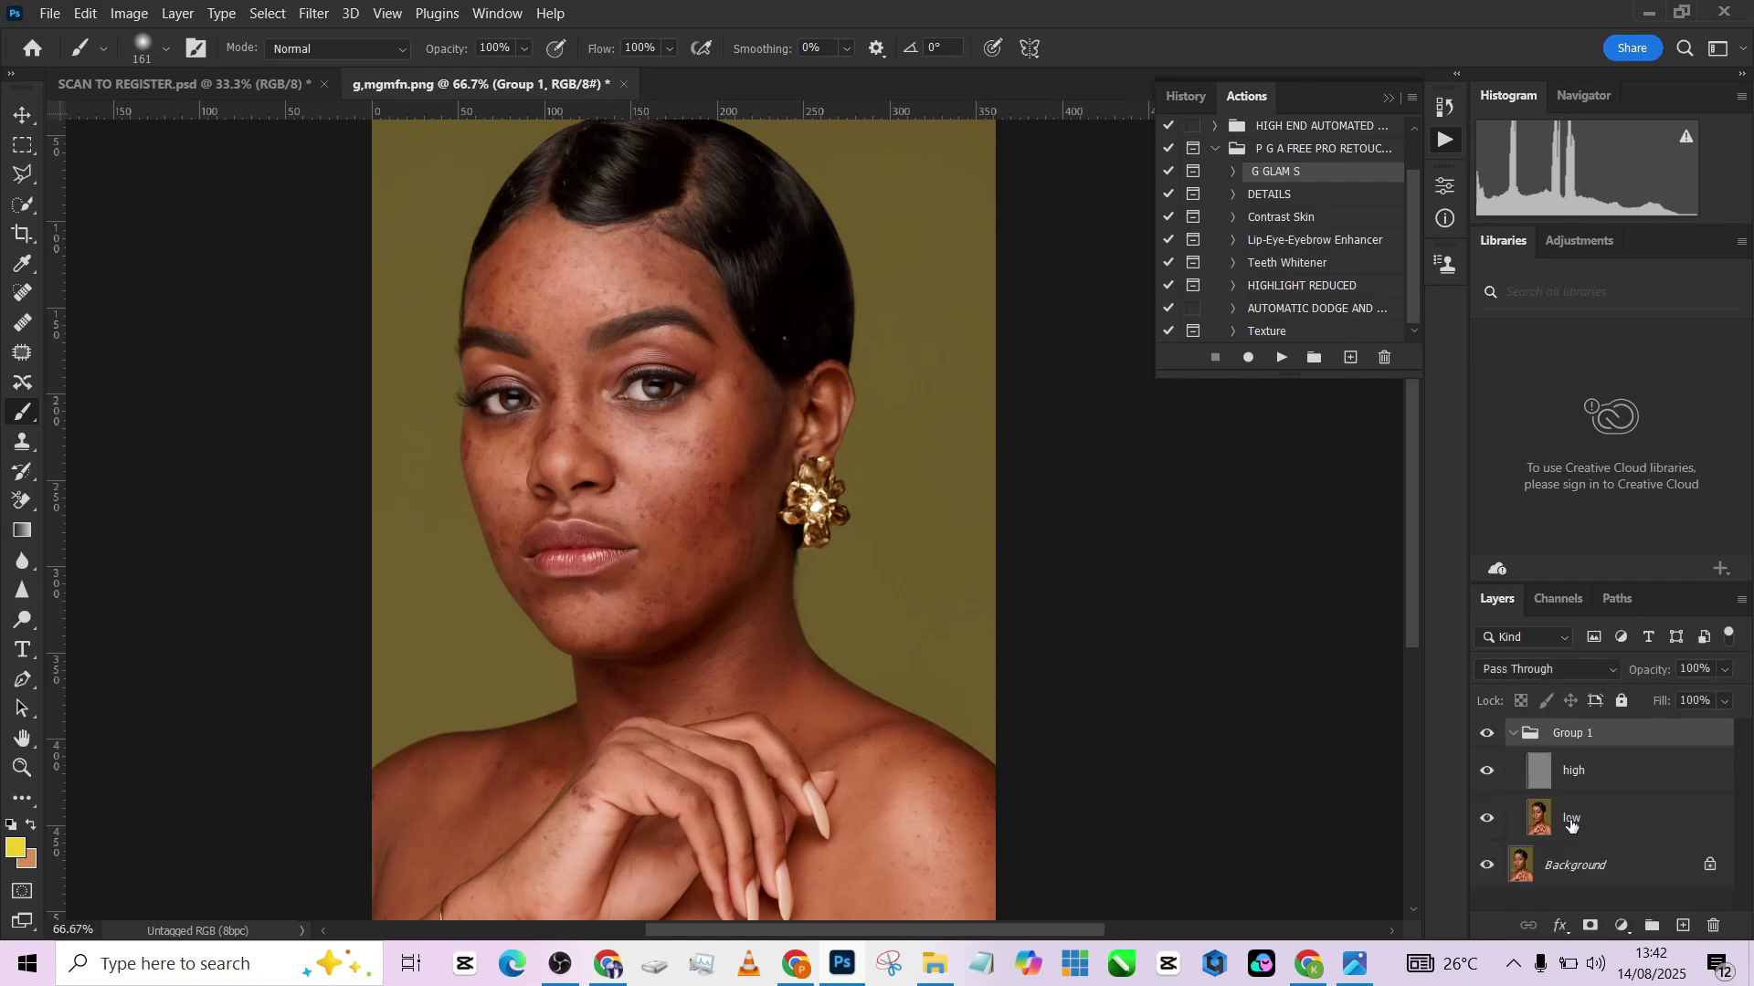
Blend the uneven skin tones on the forehead of the low layer using the Mixer Brush at a small size.
click(1572, 822)
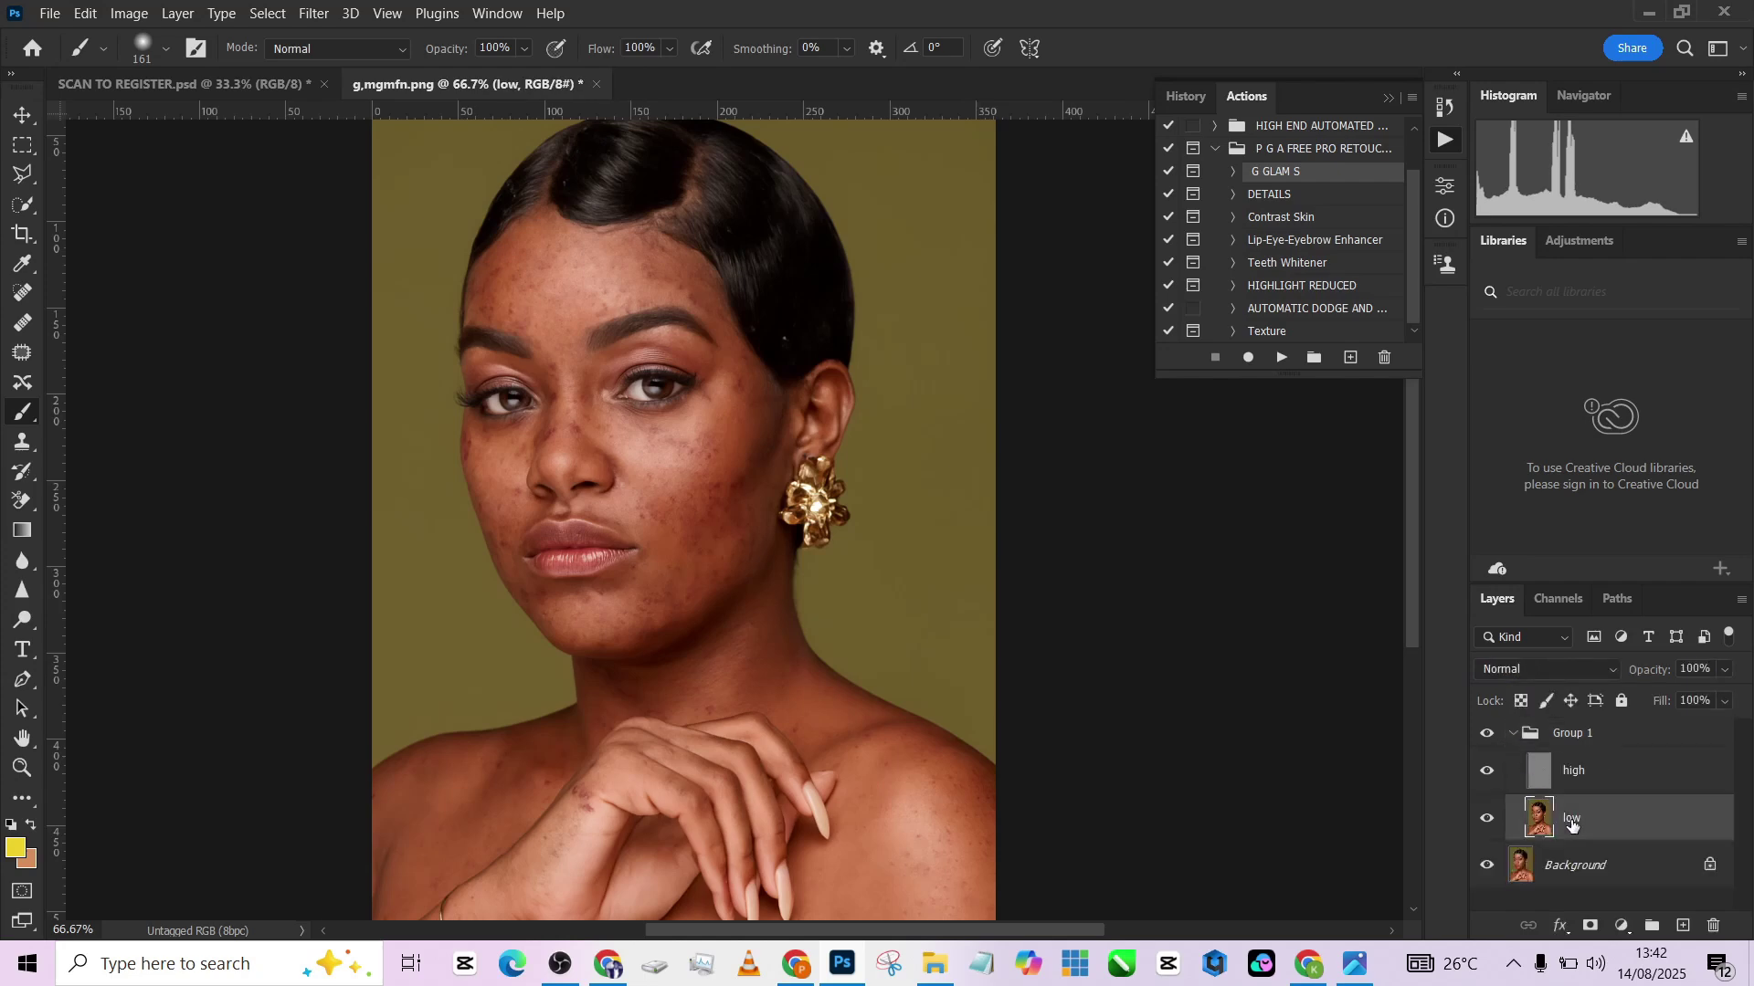
click(23, 802)
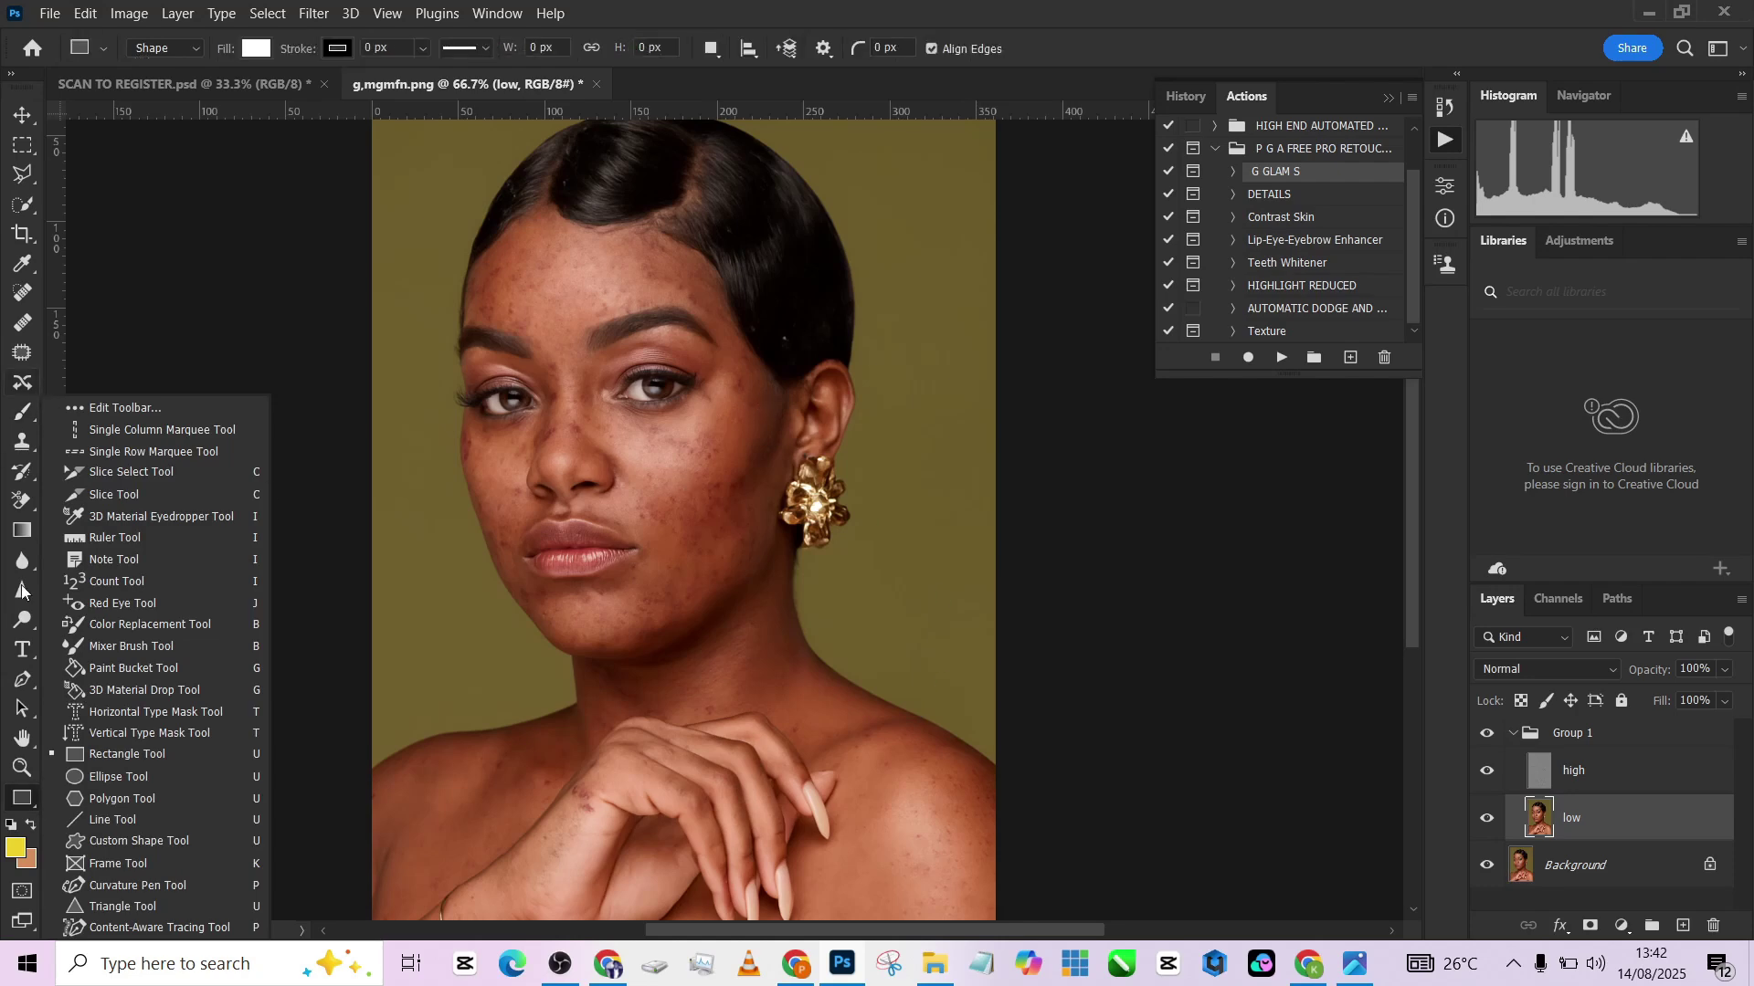
click(129, 644)
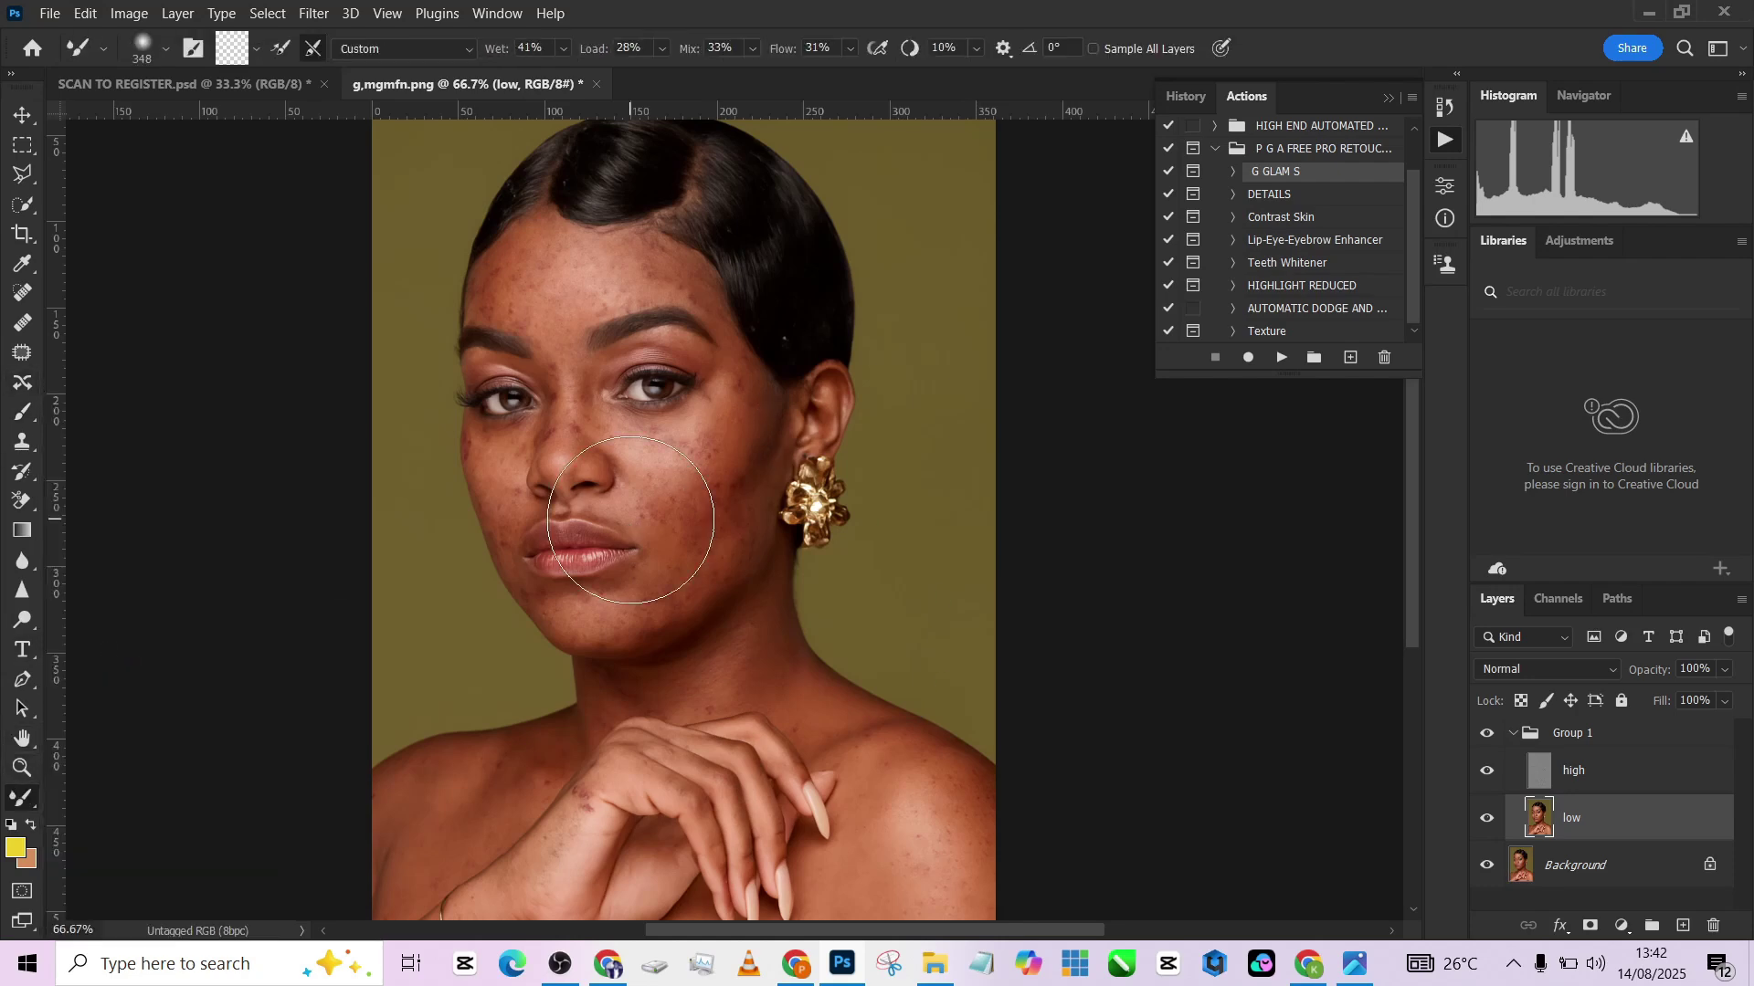
key(bracketleft)
key(bracketleft)
key(bracketleft)
key(bracketleft)
key(bracketleft)
key(bracketleft)
key(bracketleft)
key(bracketleft)
key(bracketleft)
key(bracketleft)
scroll(487, 295, up, 2)
mouse_move(487, 295)
mouse_down()
mouse_move(509, 610)
mouse_move(489, 501)
mouse_up()
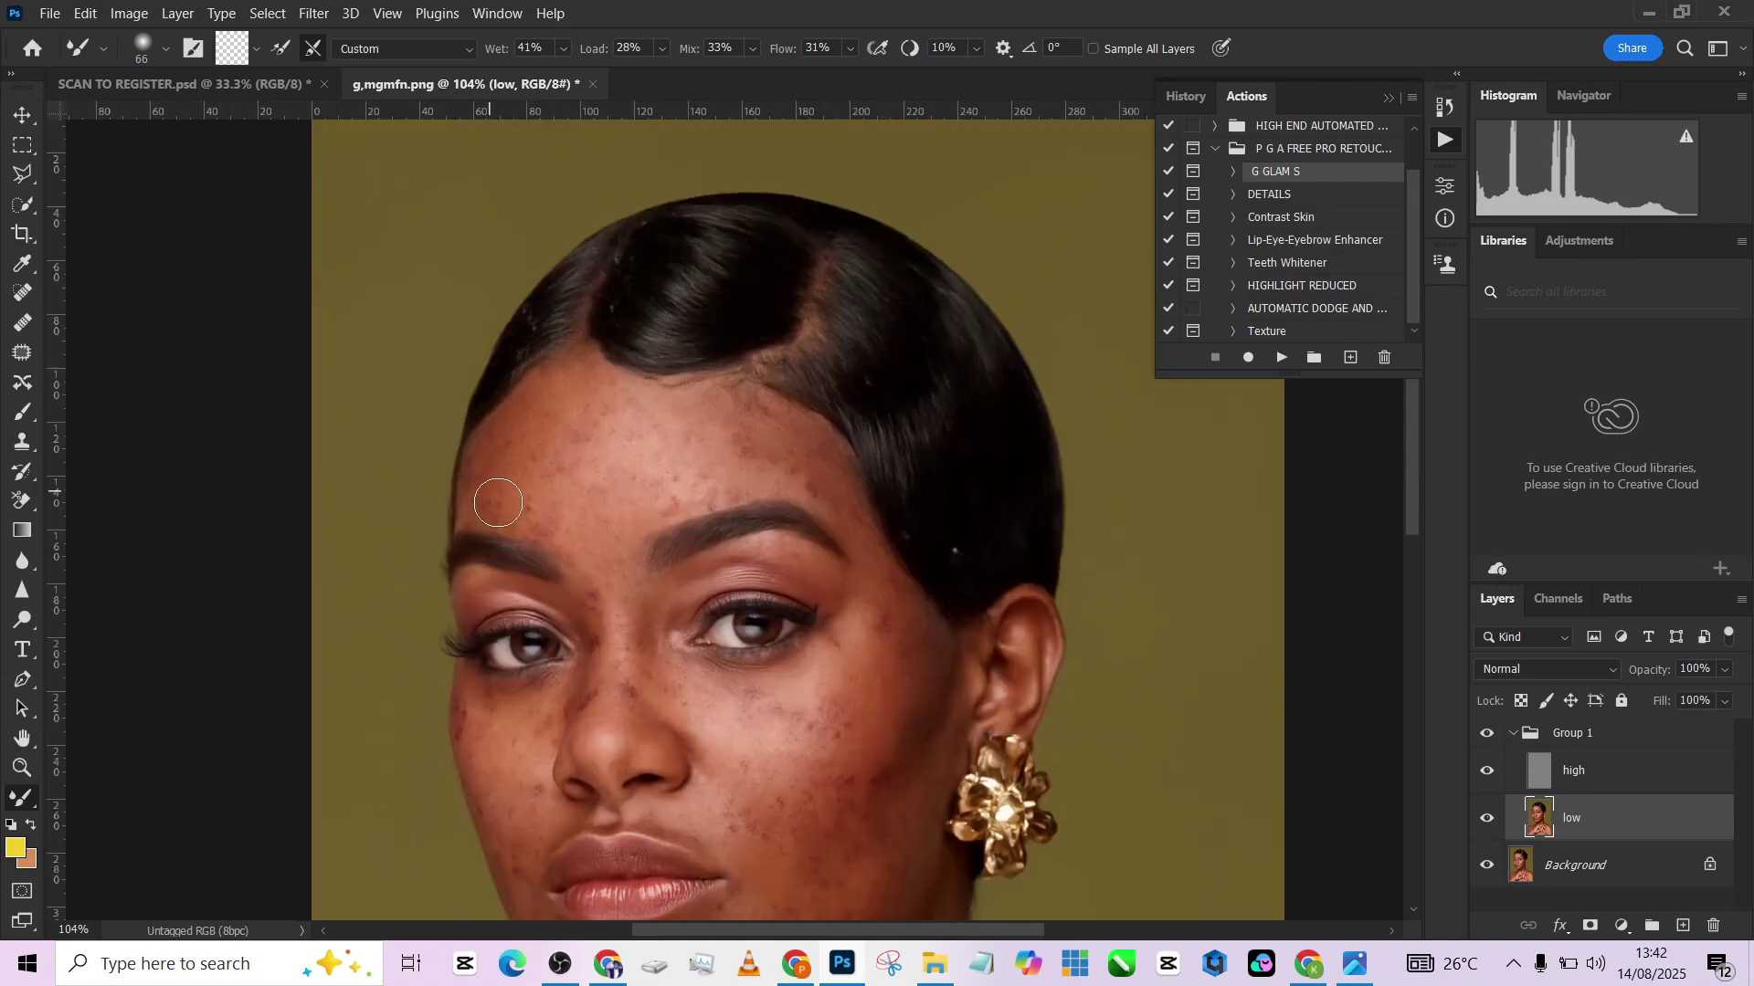
key(bracketright)
key(bracketright)
mouse_move(651, 454)
mouse_down()
mouse_move(783, 456)
mouse_move(718, 418)
mouse_move(715, 436)
mouse_move(815, 493)
mouse_move(802, 473)
mouse_move(771, 445)
mouse_move(741, 460)
mouse_move(824, 521)
mouse_move(807, 487)
mouse_move(826, 467)
mouse_move(664, 482)
mouse_move(630, 535)
mouse_move(632, 484)
mouse_move(604, 463)
mouse_move(599, 533)
mouse_up()
key(bracketleft)
key(bracketleft)
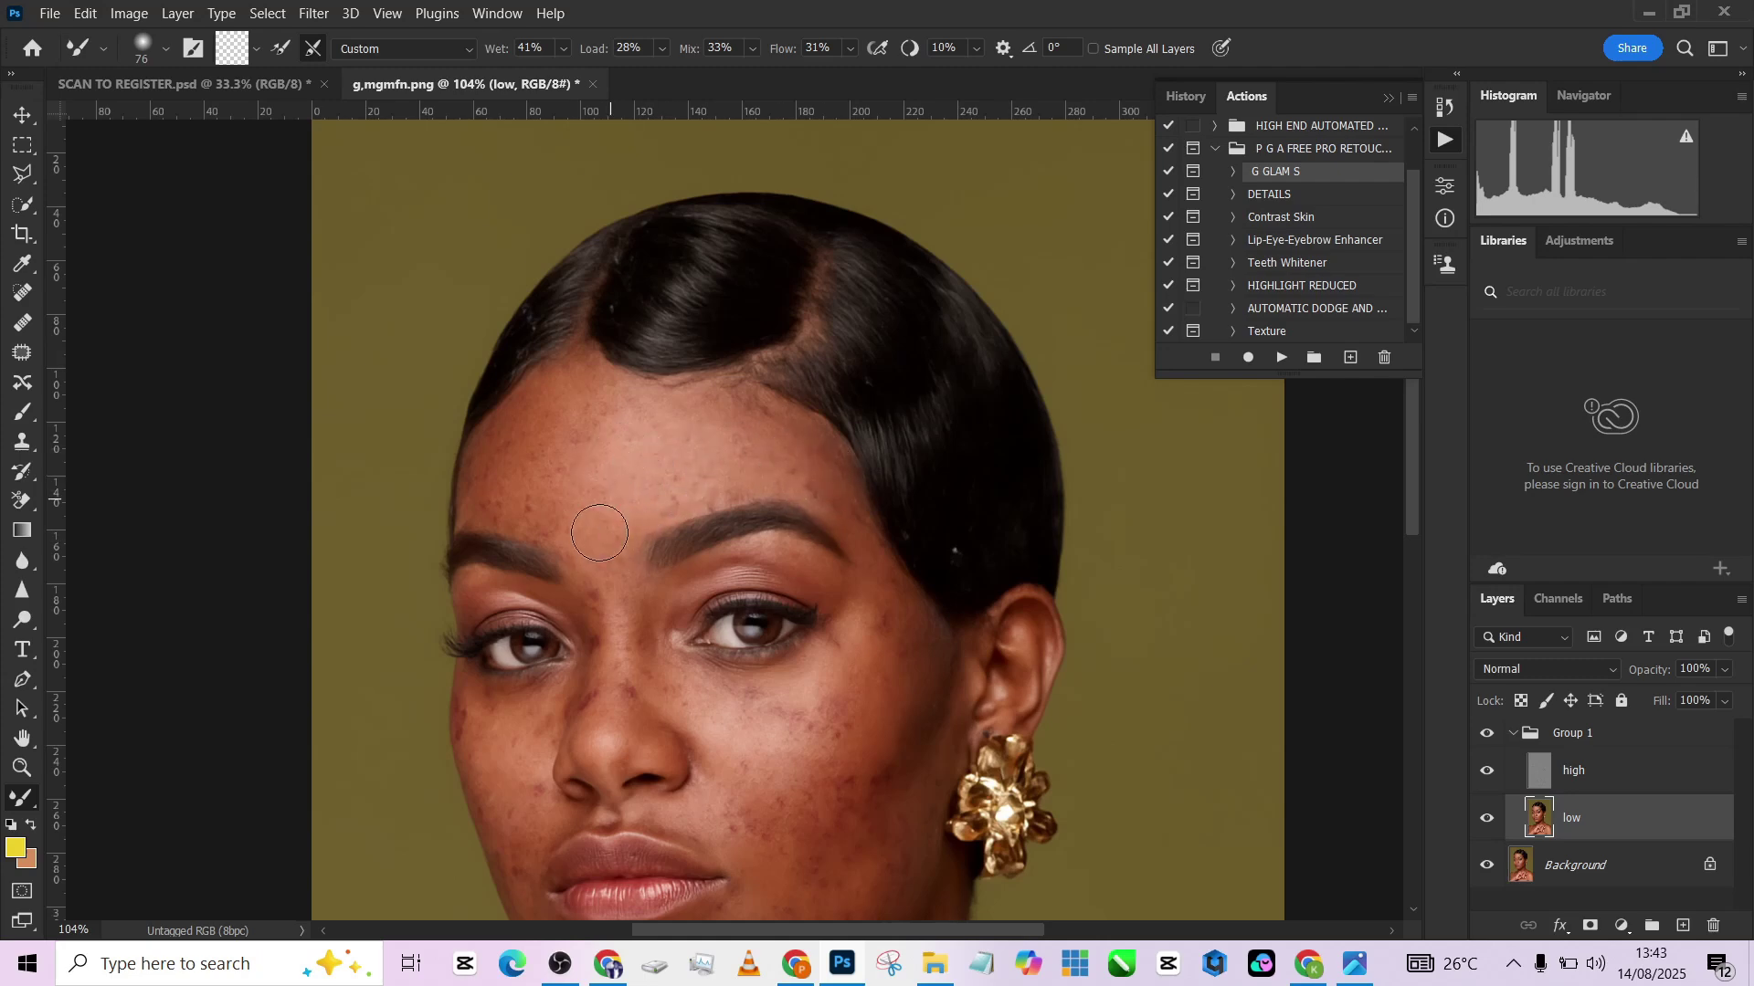
Blend the blotchy skin on the cheek nearest the earring and up toward the temple with the Mixer Brush at about 82 px.
mouse_move(1065, 664)
mouse_down()
mouse_move(845, 572)
mouse_move(941, 483)
mouse_up()
key(bracketleft)
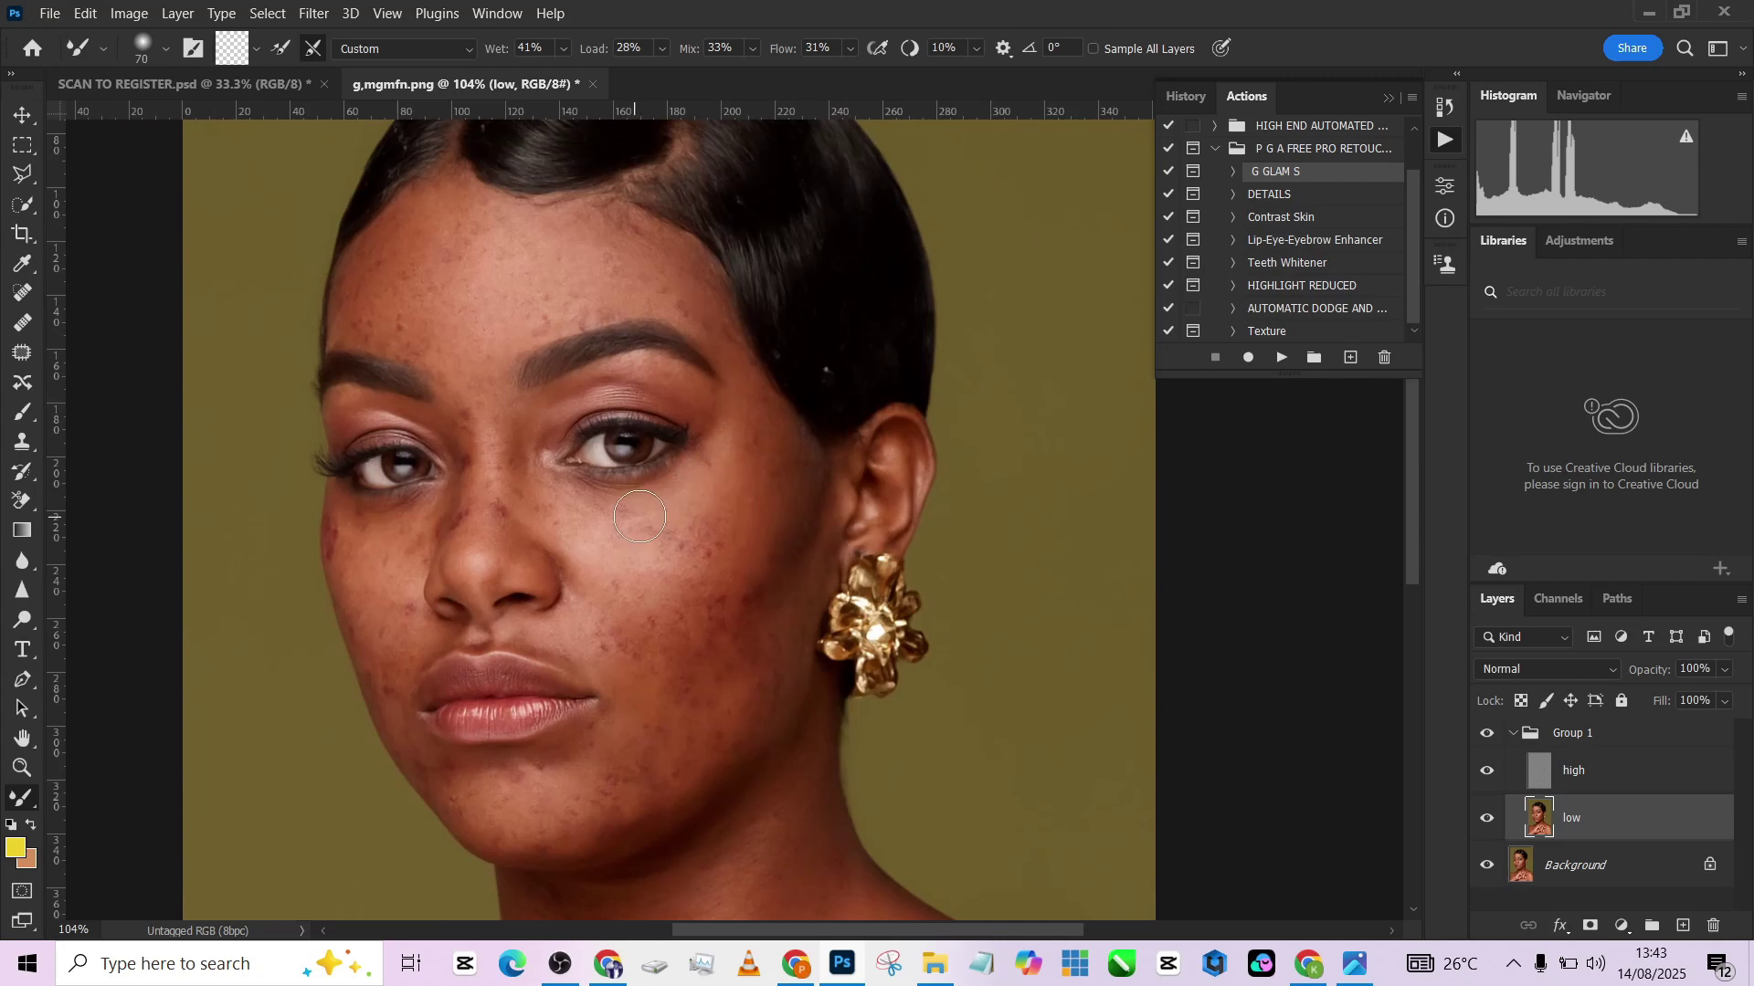
key(bracketright)
mouse_move(654, 553)
mouse_down()
mouse_move(594, 582)
mouse_move(583, 527)
mouse_move(614, 656)
mouse_up()
key(bracketright)
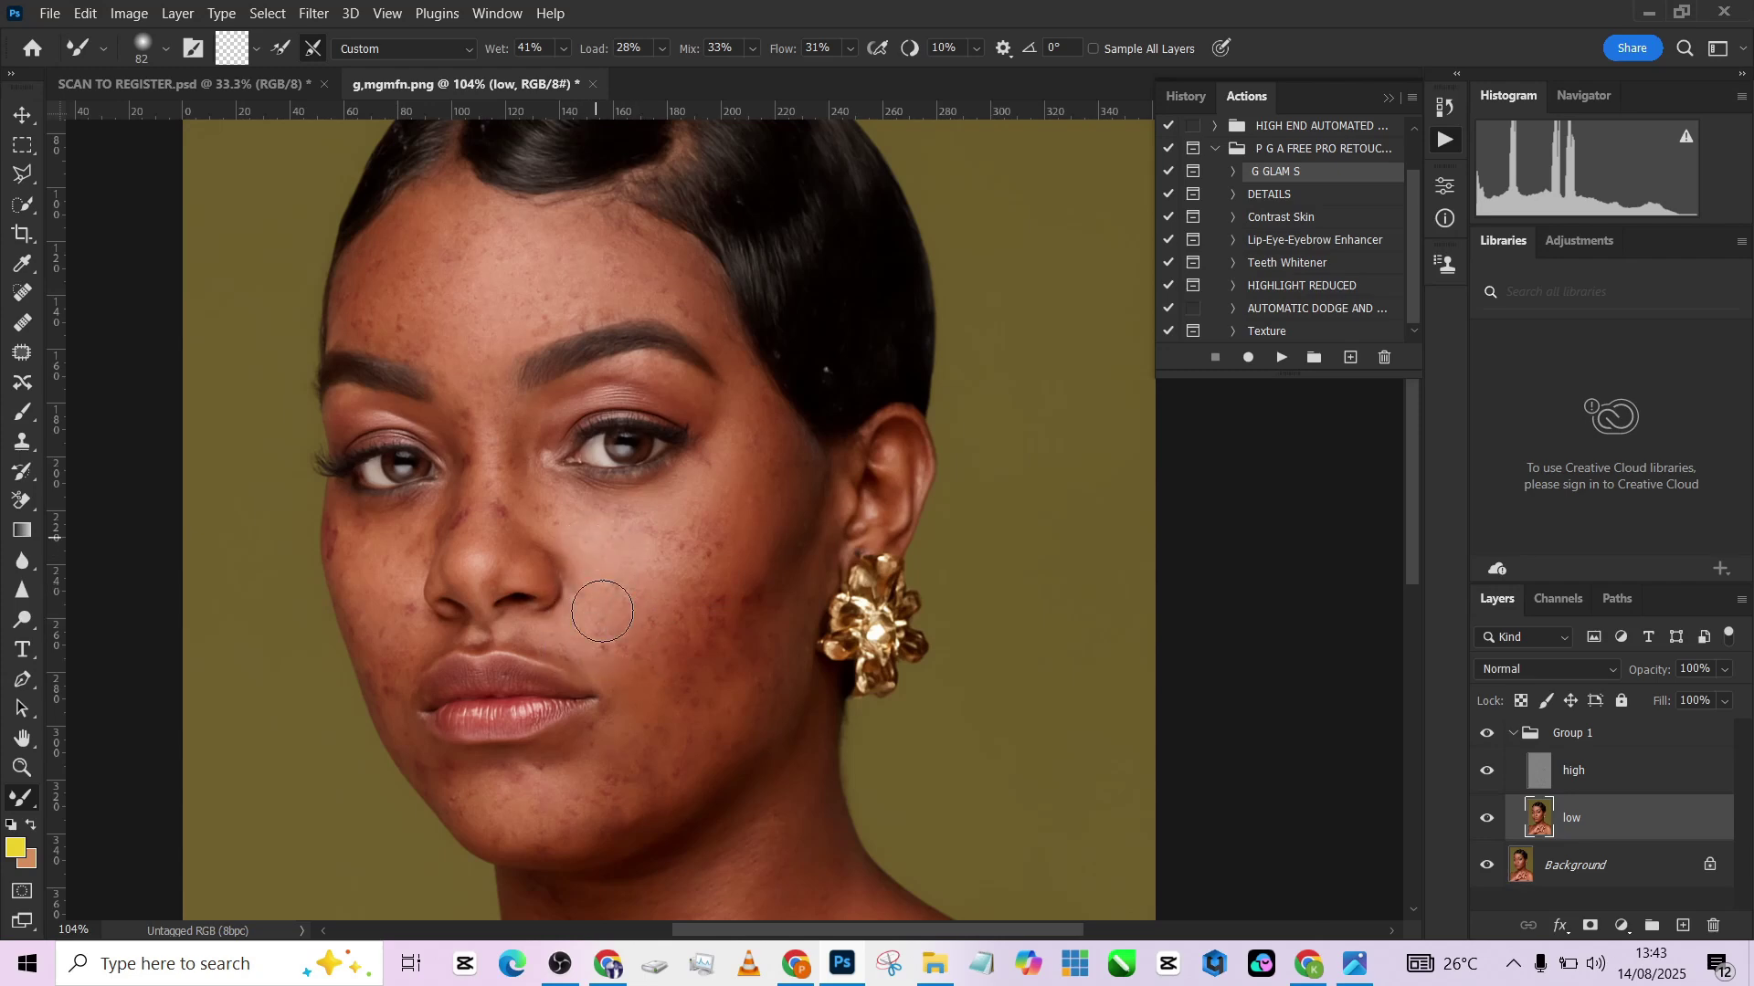
mouse_move(603, 611)
mouse_down()
mouse_move(603, 555)
mouse_move(614, 601)
mouse_up()
mouse_move(674, 496)
mouse_down()
mouse_move(677, 573)
mouse_move(804, 493)
mouse_move(735, 598)
mouse_move(635, 547)
mouse_up()
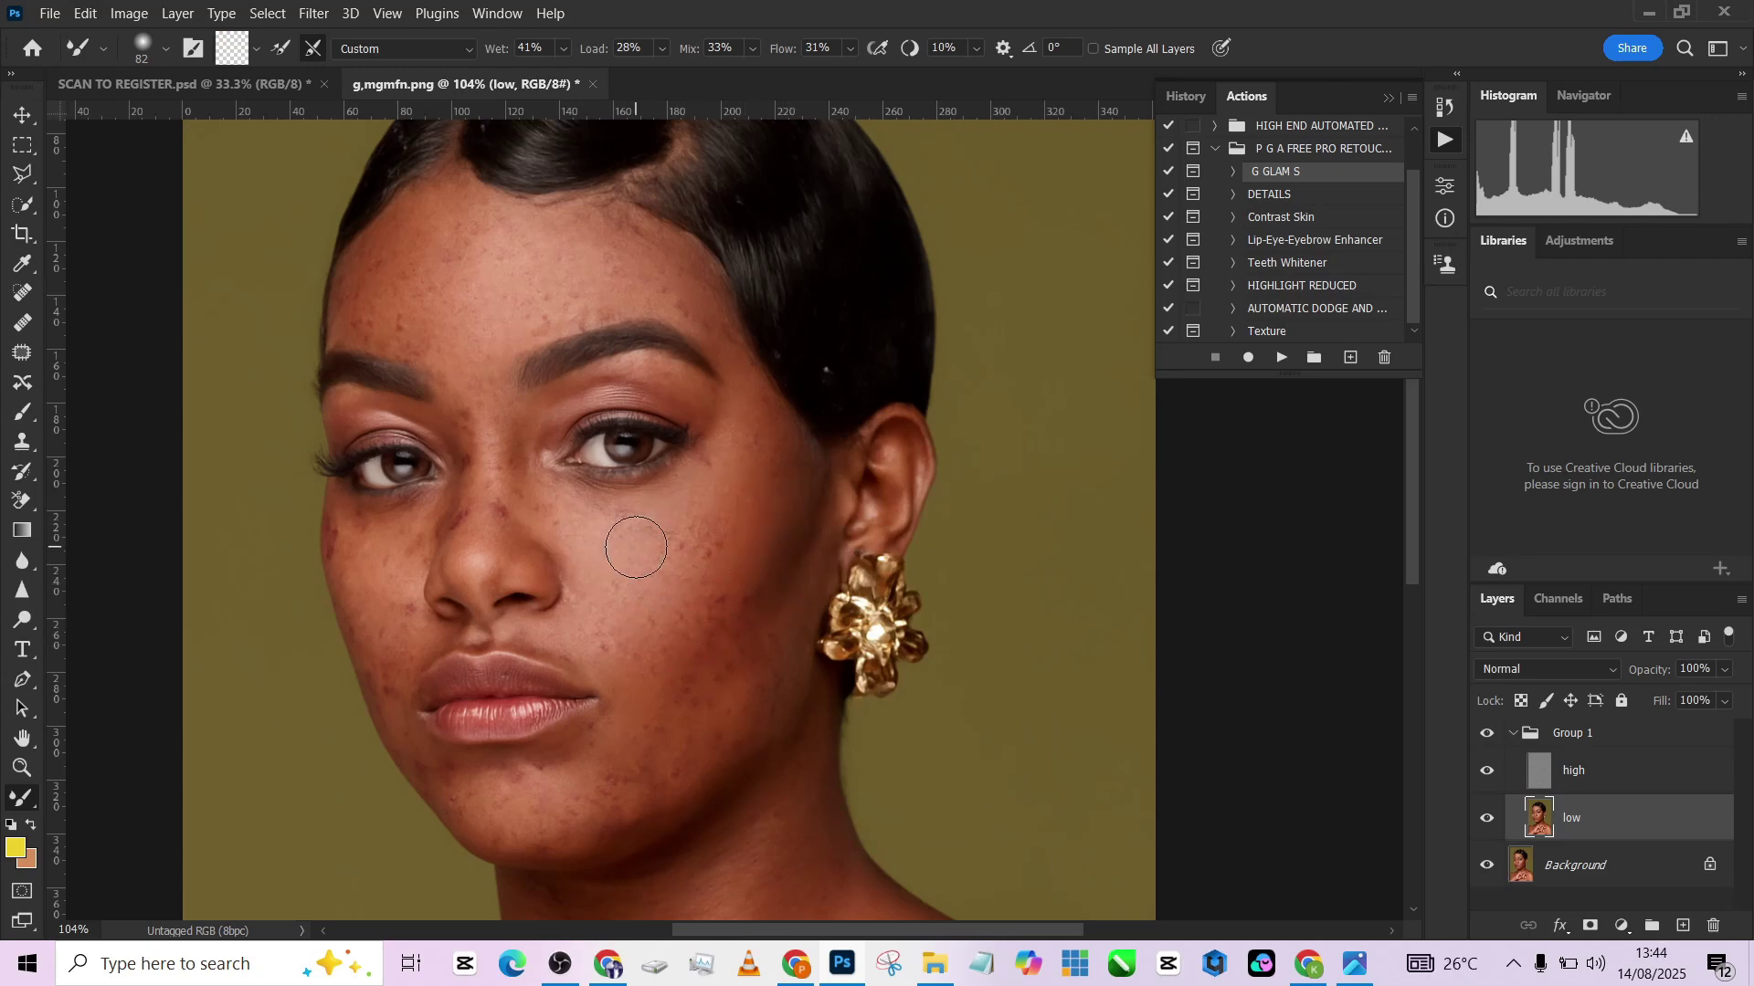
key([)
drag(718, 426, 731, 406)
key([)
key([)
key([)
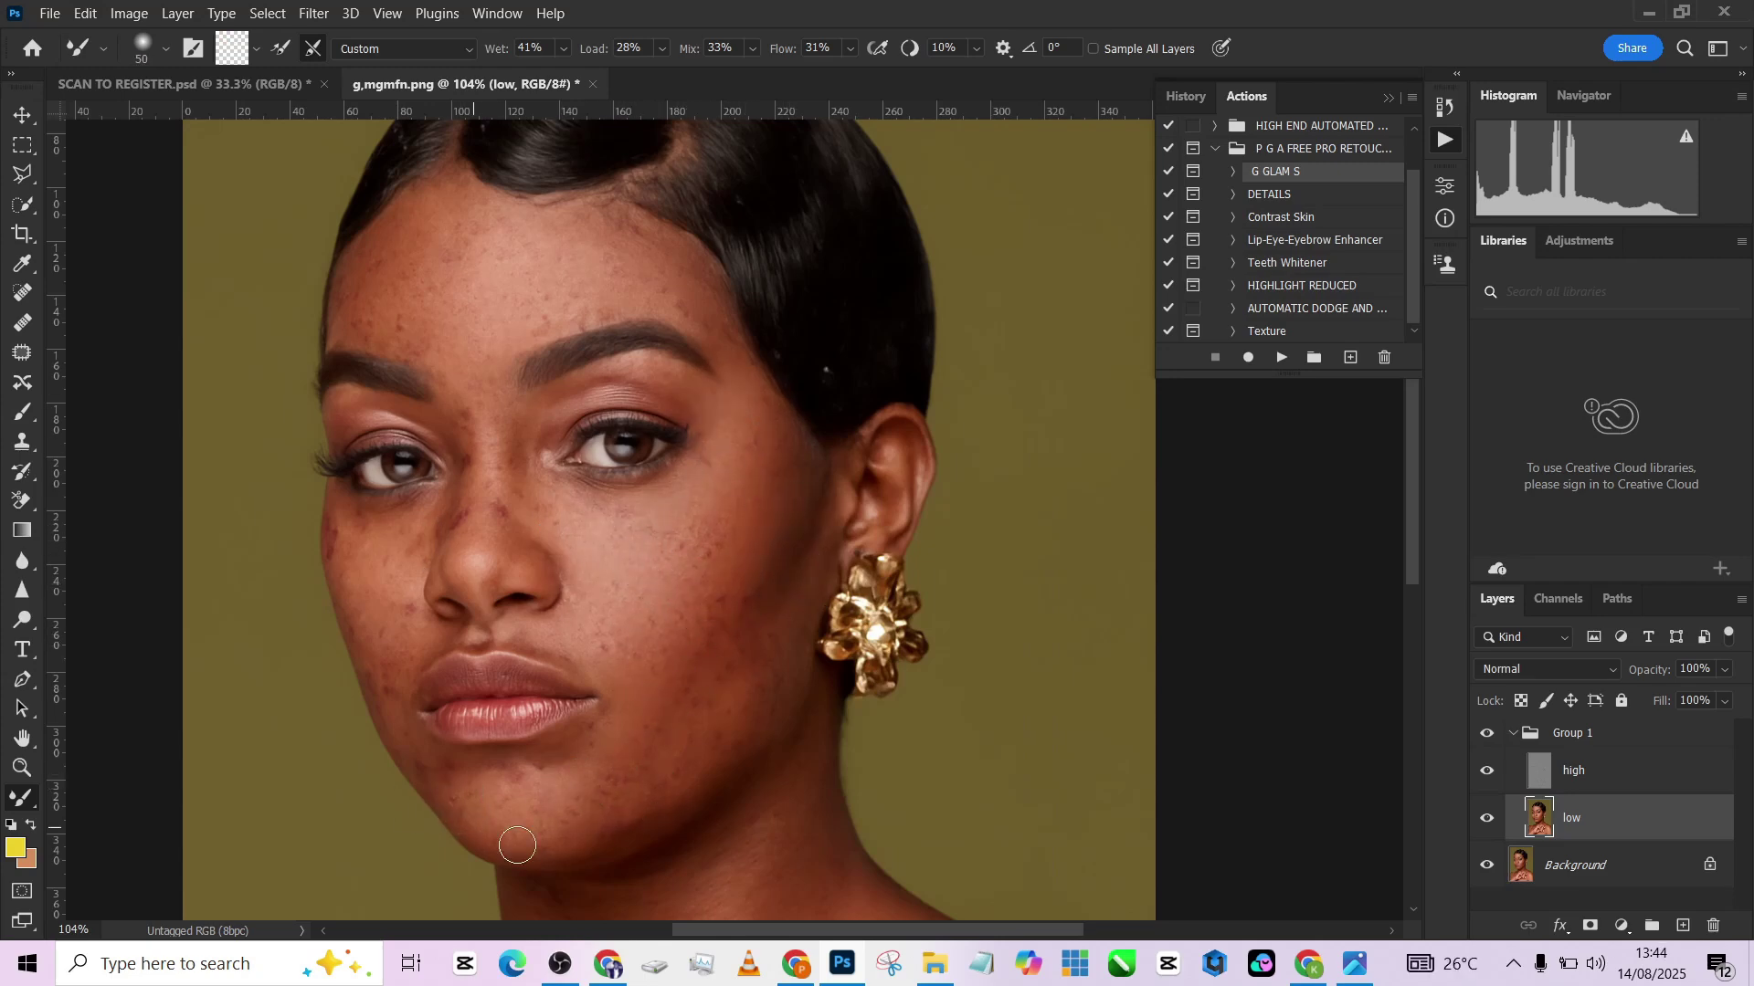
Smooth more of the uneven tones across the cheeks and jaw on the low layer, adjusting the Mixer Brush size as needed.
key(])
key(])
key(])
key(])
key(])
key(])
key(])
key(])
key(])
key(])
key(])
key(])
key(])
key(])
key(])
key(])
key(])
key(])
key([)
key([)
key([)
key([)
key([)
key([)
key([)
key([)
key([)
key([)
key([)
key([)
key([)
key([)
key([)
key([)
key([)
key([)
key(])
key(])
key(])
key(])
key(])
key(])
key(])
key(])
key(])
key(])
key(])
key(])
key(])
key(])
key(])
key(])
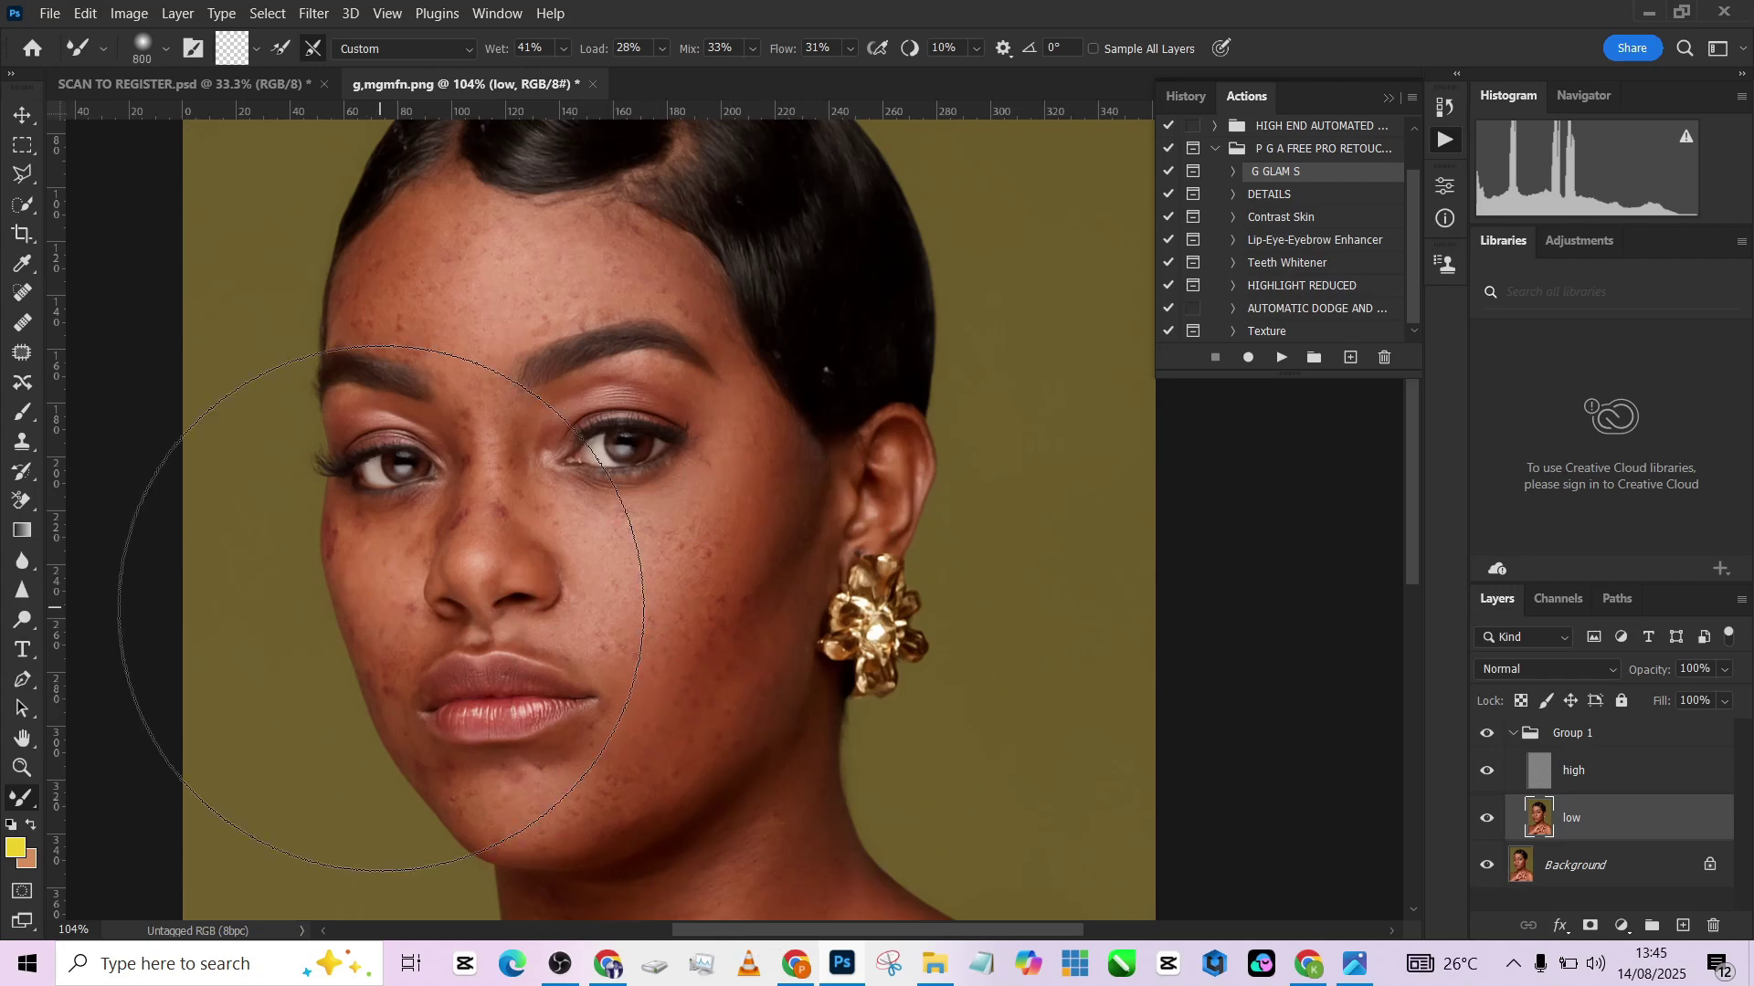
key(bracketright)
key(bracketright)
key(bracketright)
key(bracketright)
key(bracketright)
key(bracketright)
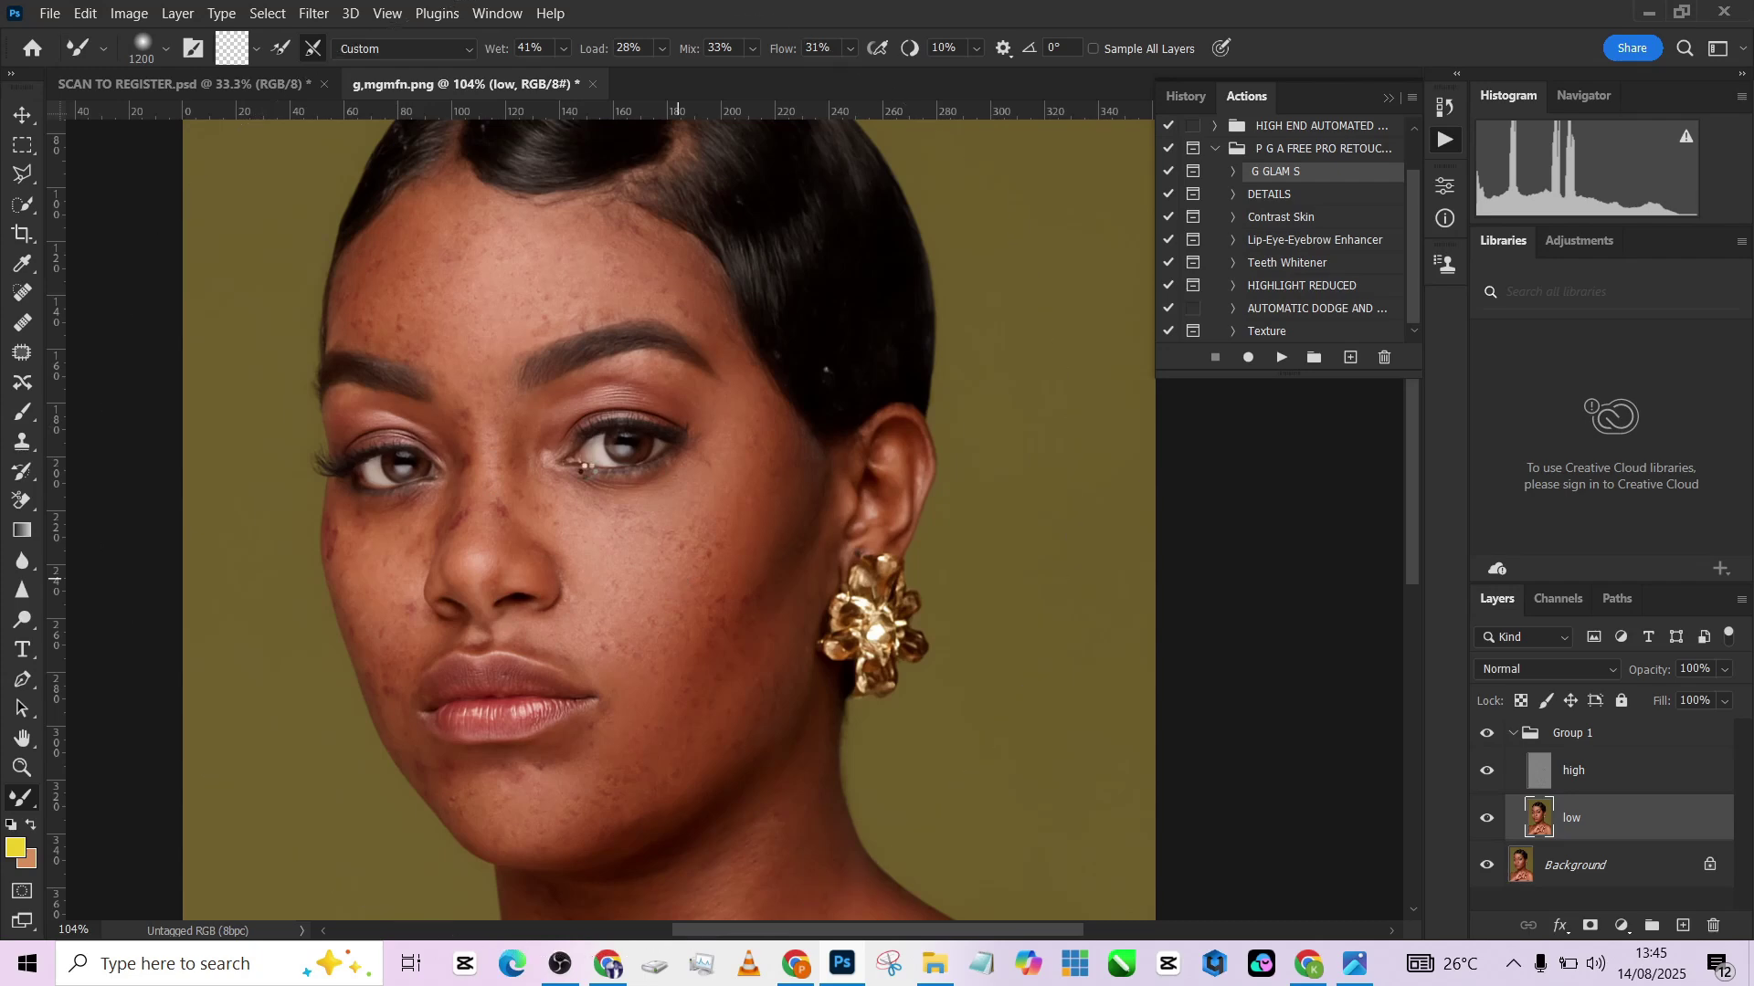
key(bracketleft)
key(bracketleft)
key(bracketleft)
key(bracketleft)
key(bracketleft)
key(bracketleft)
key(bracketleft)
key(bracketleft)
key(bracketleft)
key(bracketleft)
key(bracketleft)
key(bracketleft)
key(bracketleft)
key(bracketleft)
key(bracketleft)
key(bracketleft)
key(bracketleft)
key(bracketleft)
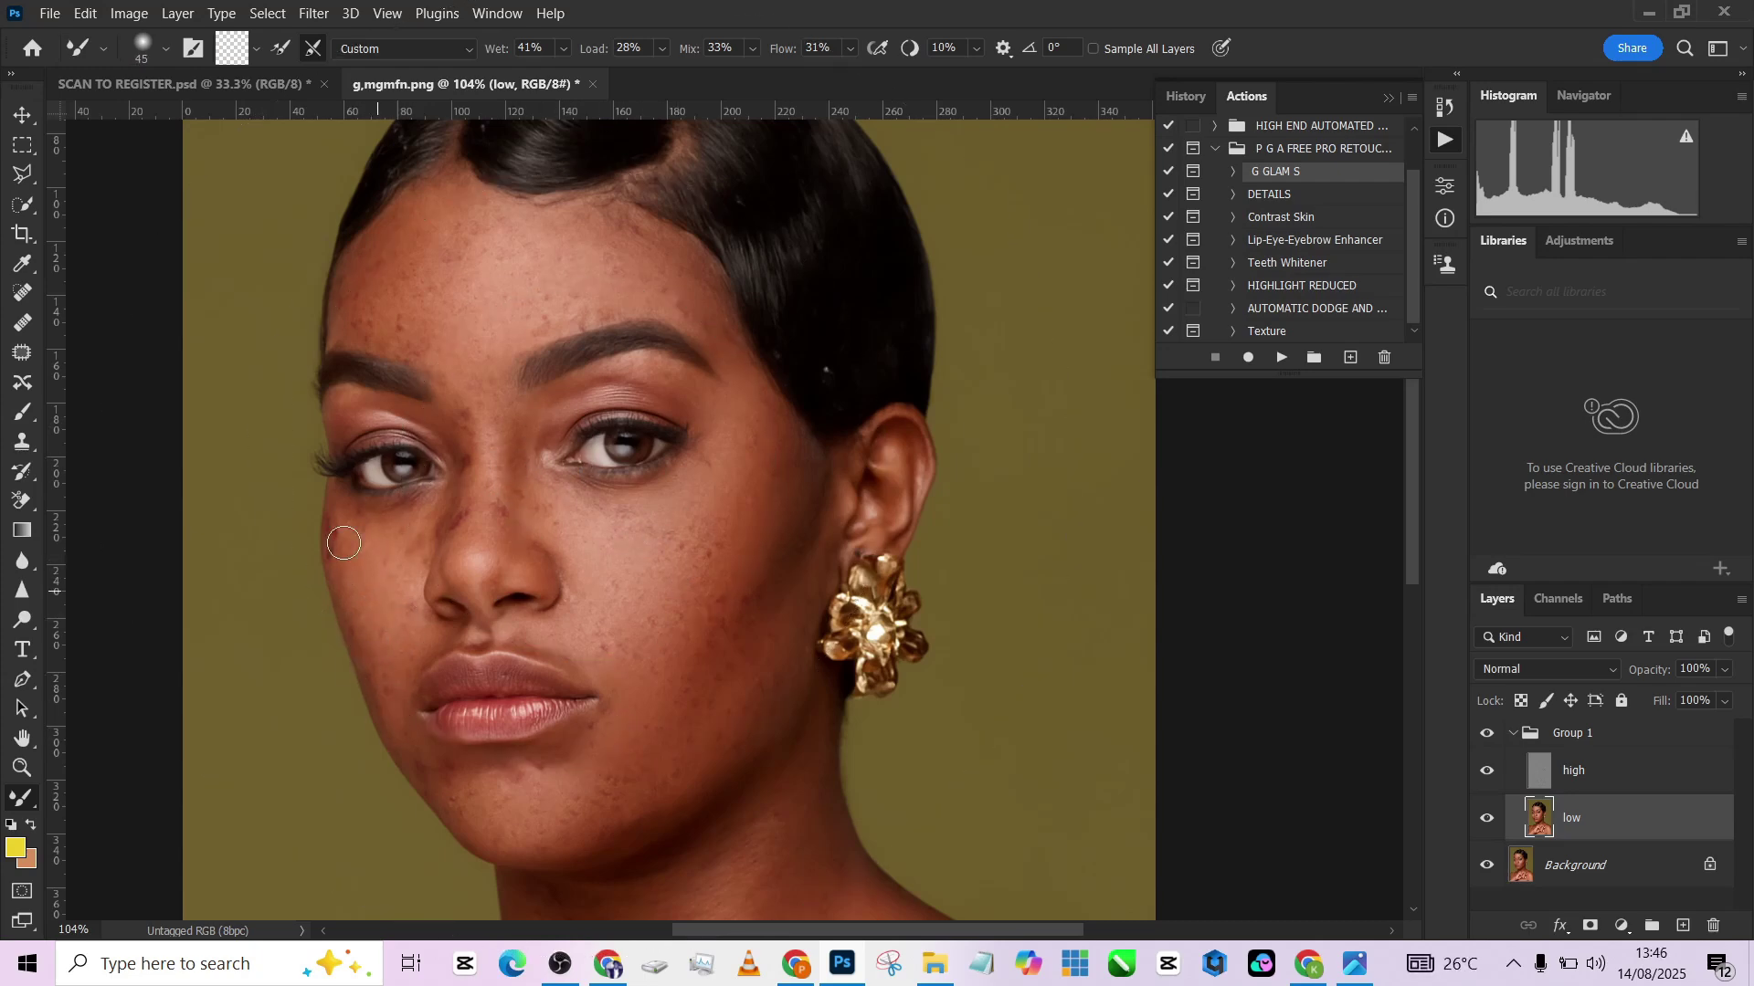
key(bracketright)
key(bracketright)
key(bracketright)
Compare the smoothed skin with the original by toggling the visibility of Group 1.
scroll(701, 382, down, 2)
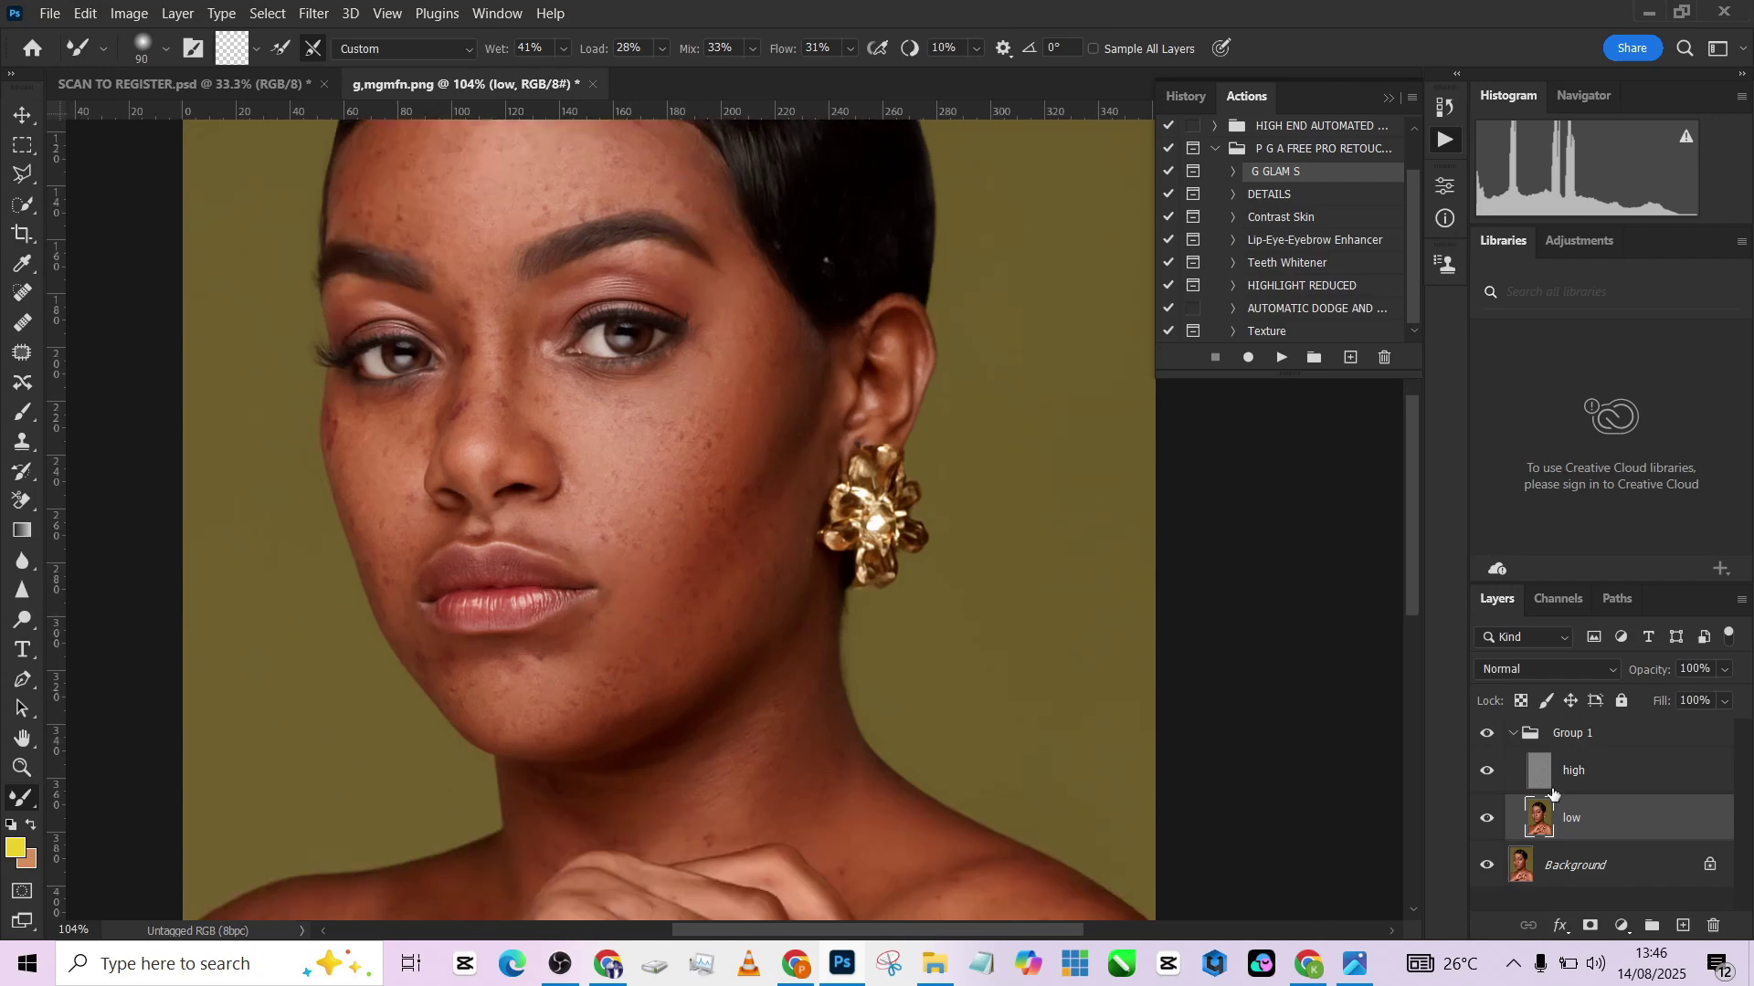
click(1488, 735)
click(1488, 735)
Blend the remaining uneven tones across the cheek and jaw of the low layer with the Mixer Brush.
mouse_move(734, 560)
mouse_down()
mouse_move(698, 466)
mouse_move(699, 616)
mouse_move(703, 564)
mouse_move(676, 616)
mouse_move(755, 485)
mouse_up()
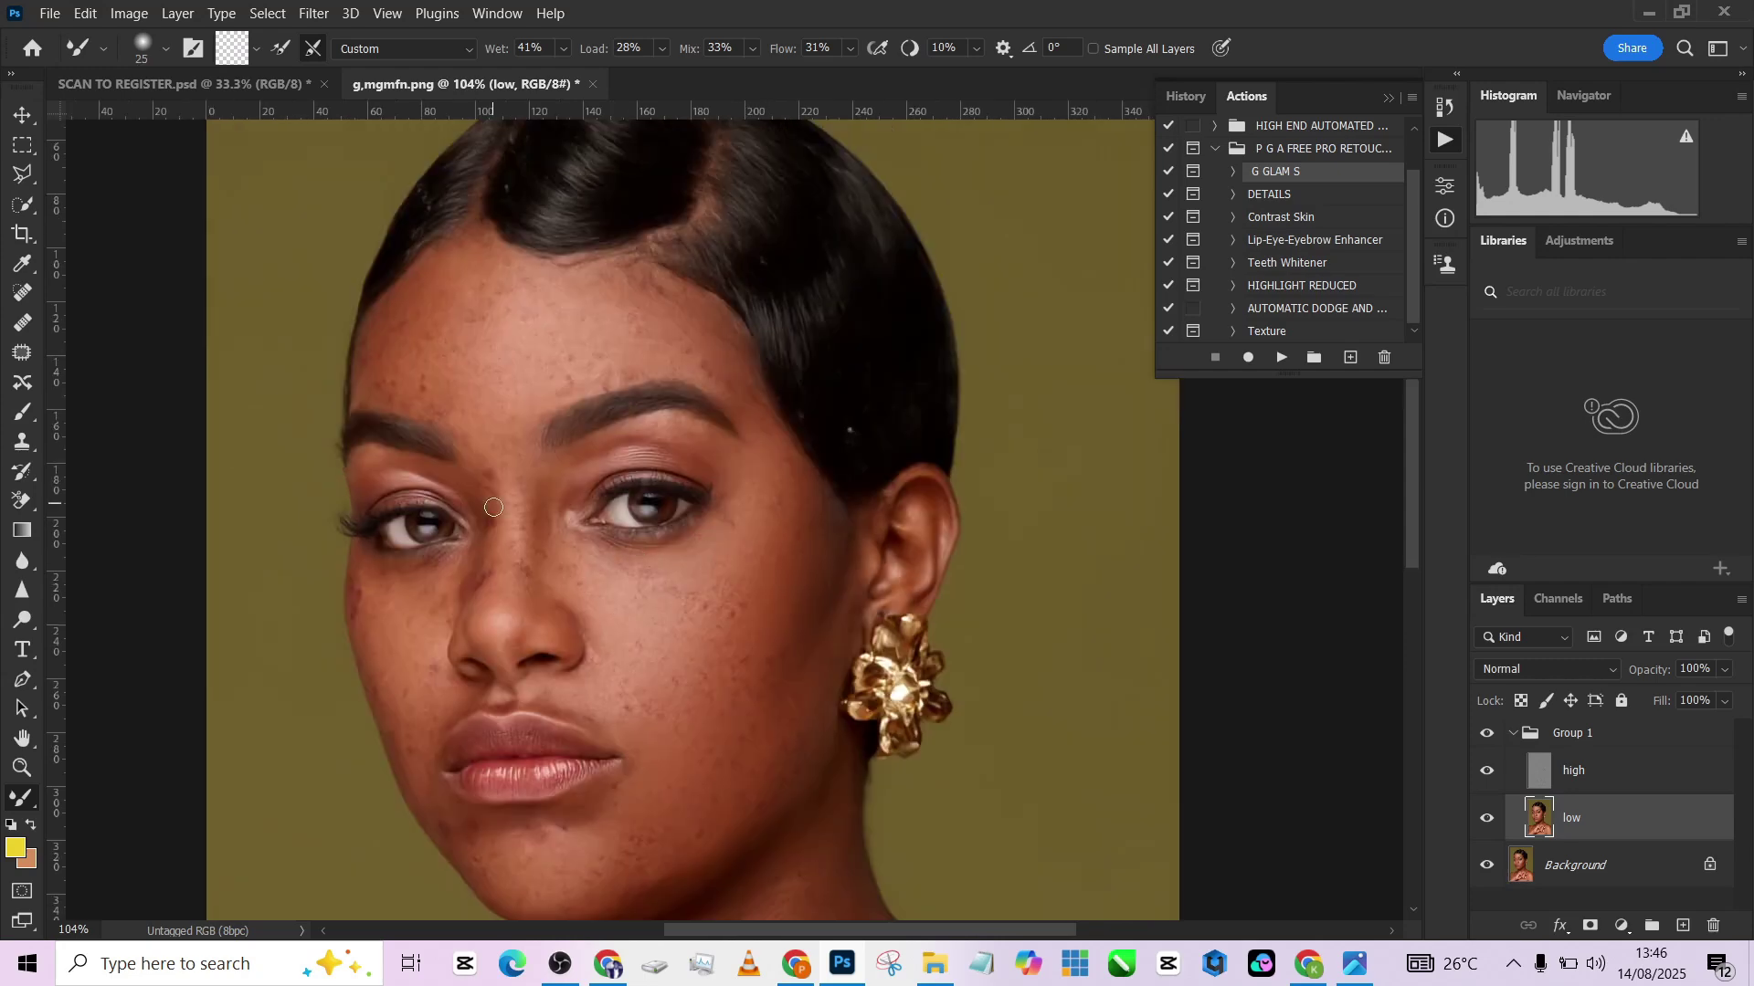
scroll(534, 517, down, 6)
scroll(779, 482, up, 1)
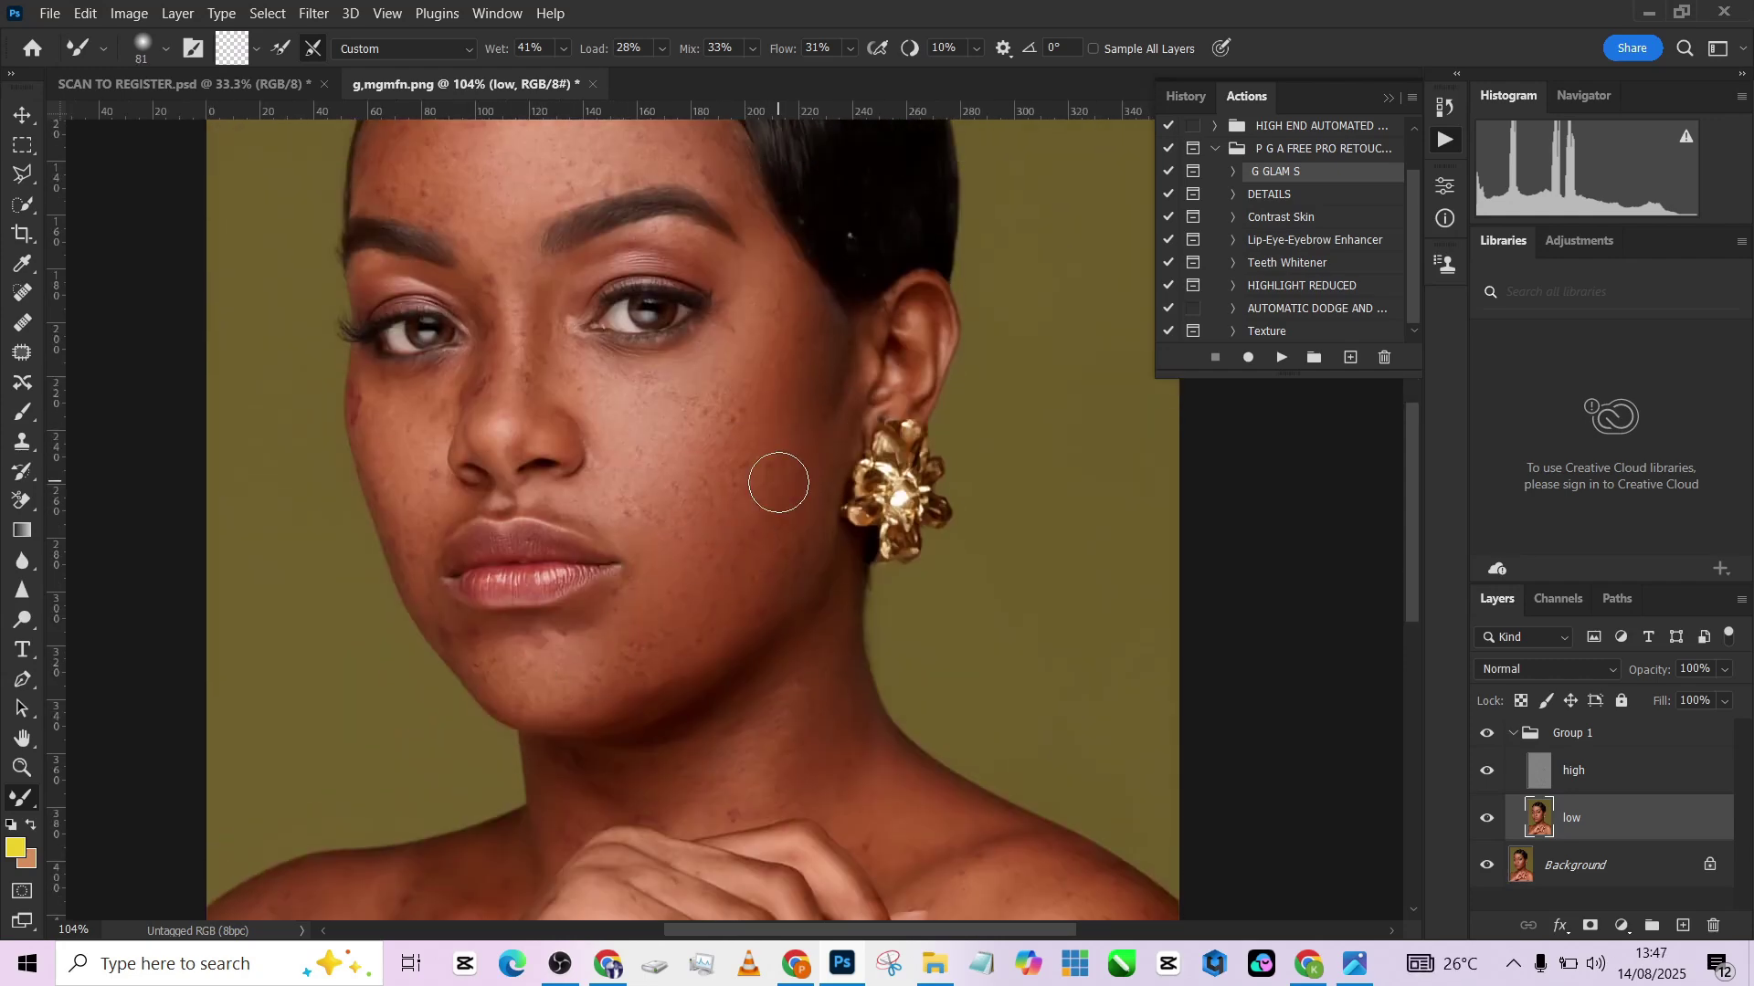
scroll(516, 328, down, 4)
scroll(667, 473, up, 3)
scroll(804, 647, down, 3)
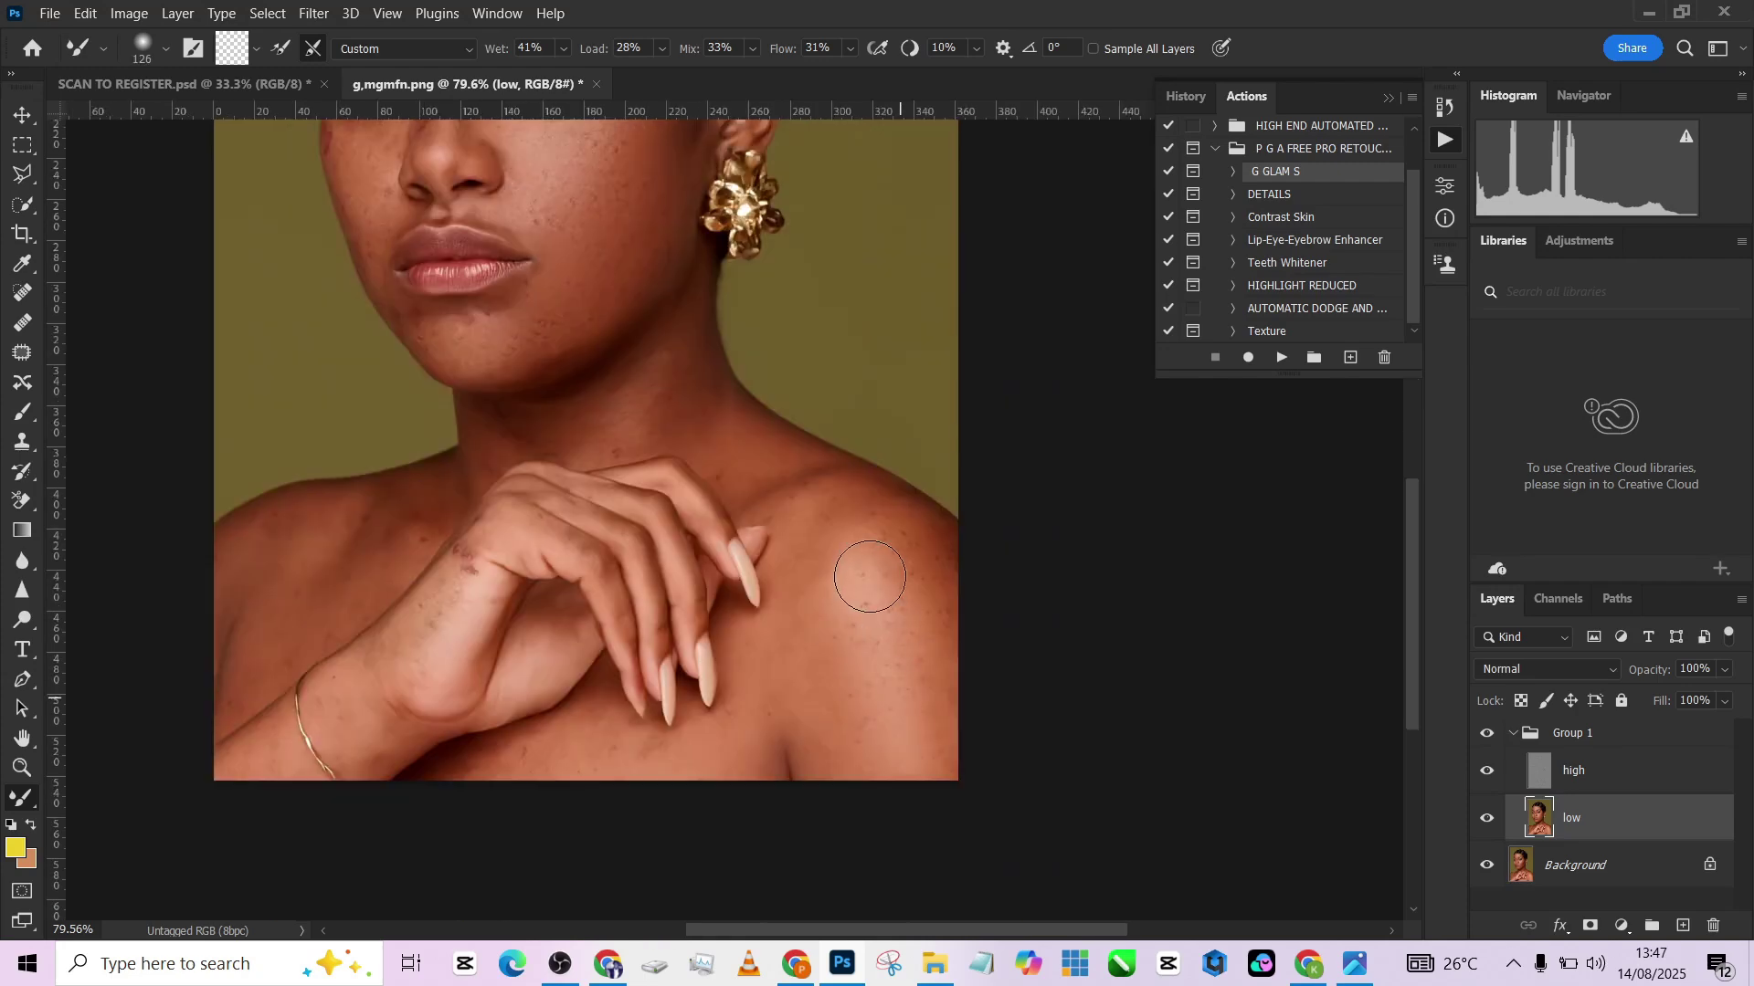
Smooth the skin of the shoulders and upper chest on the low layer, varying the Mixer Brush between about 70 and 126 px.
key(bracketleft)
key(bracketleft)
key(bracketleft)
key(bracketleft)
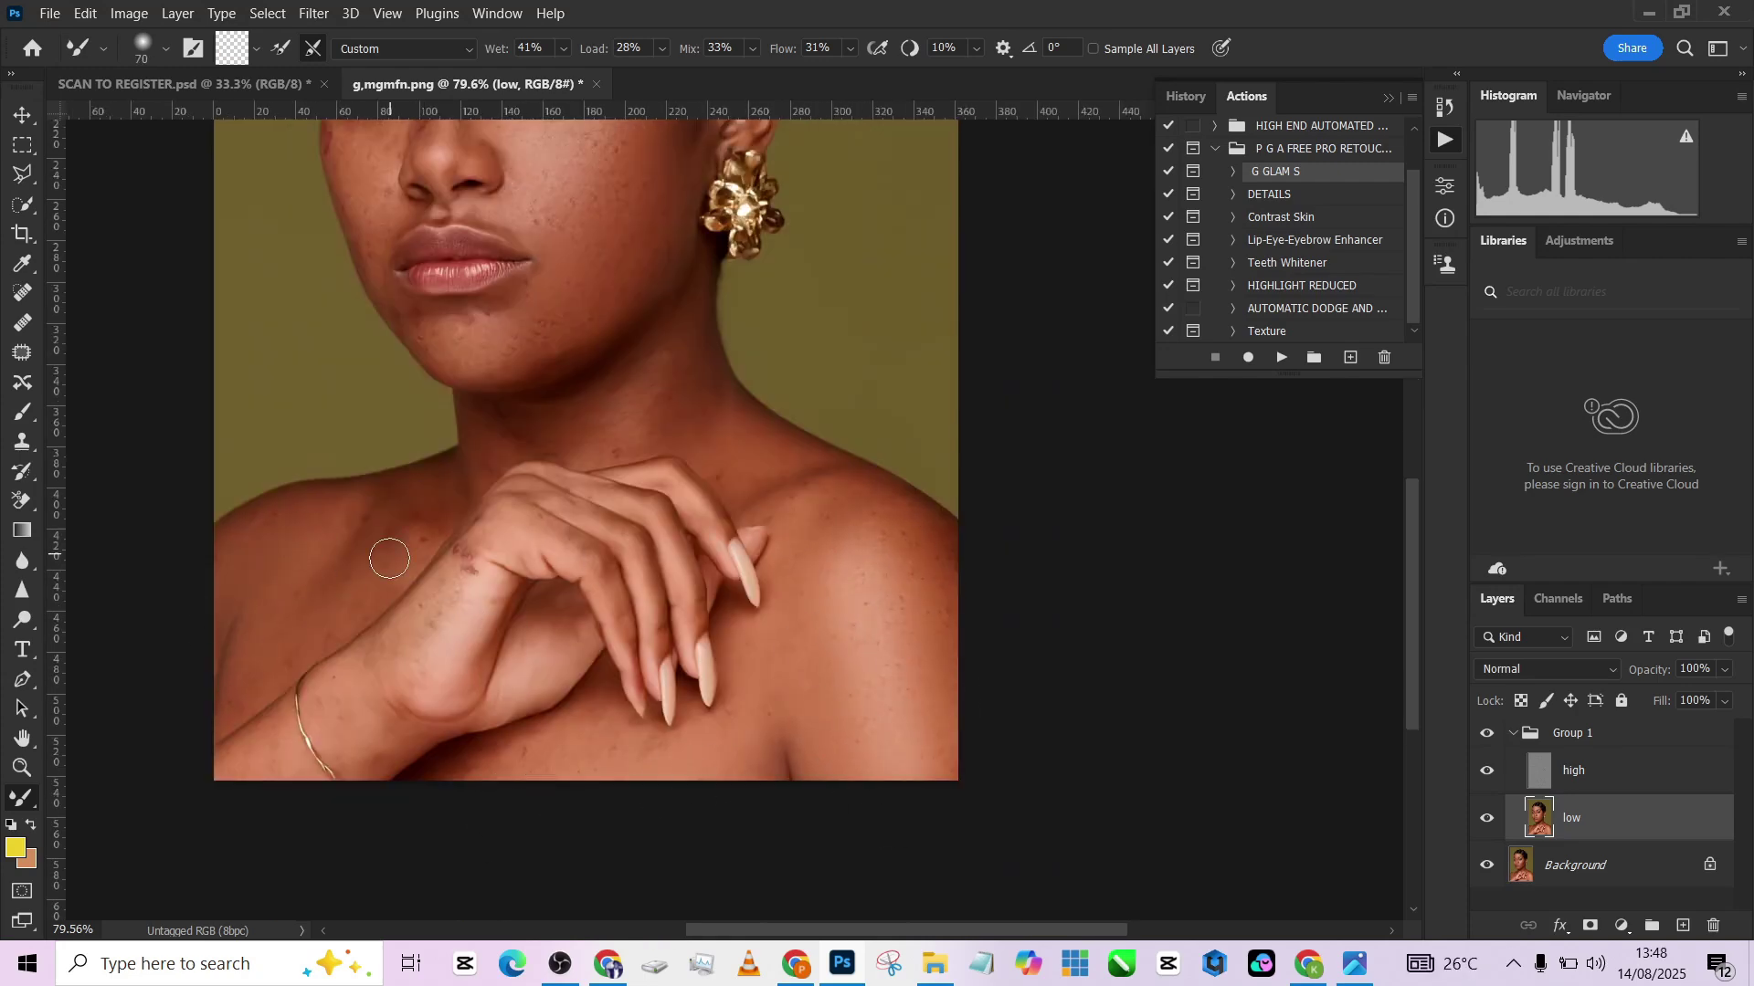
key(bracketright)
key(bracketright)
key(bracketright)
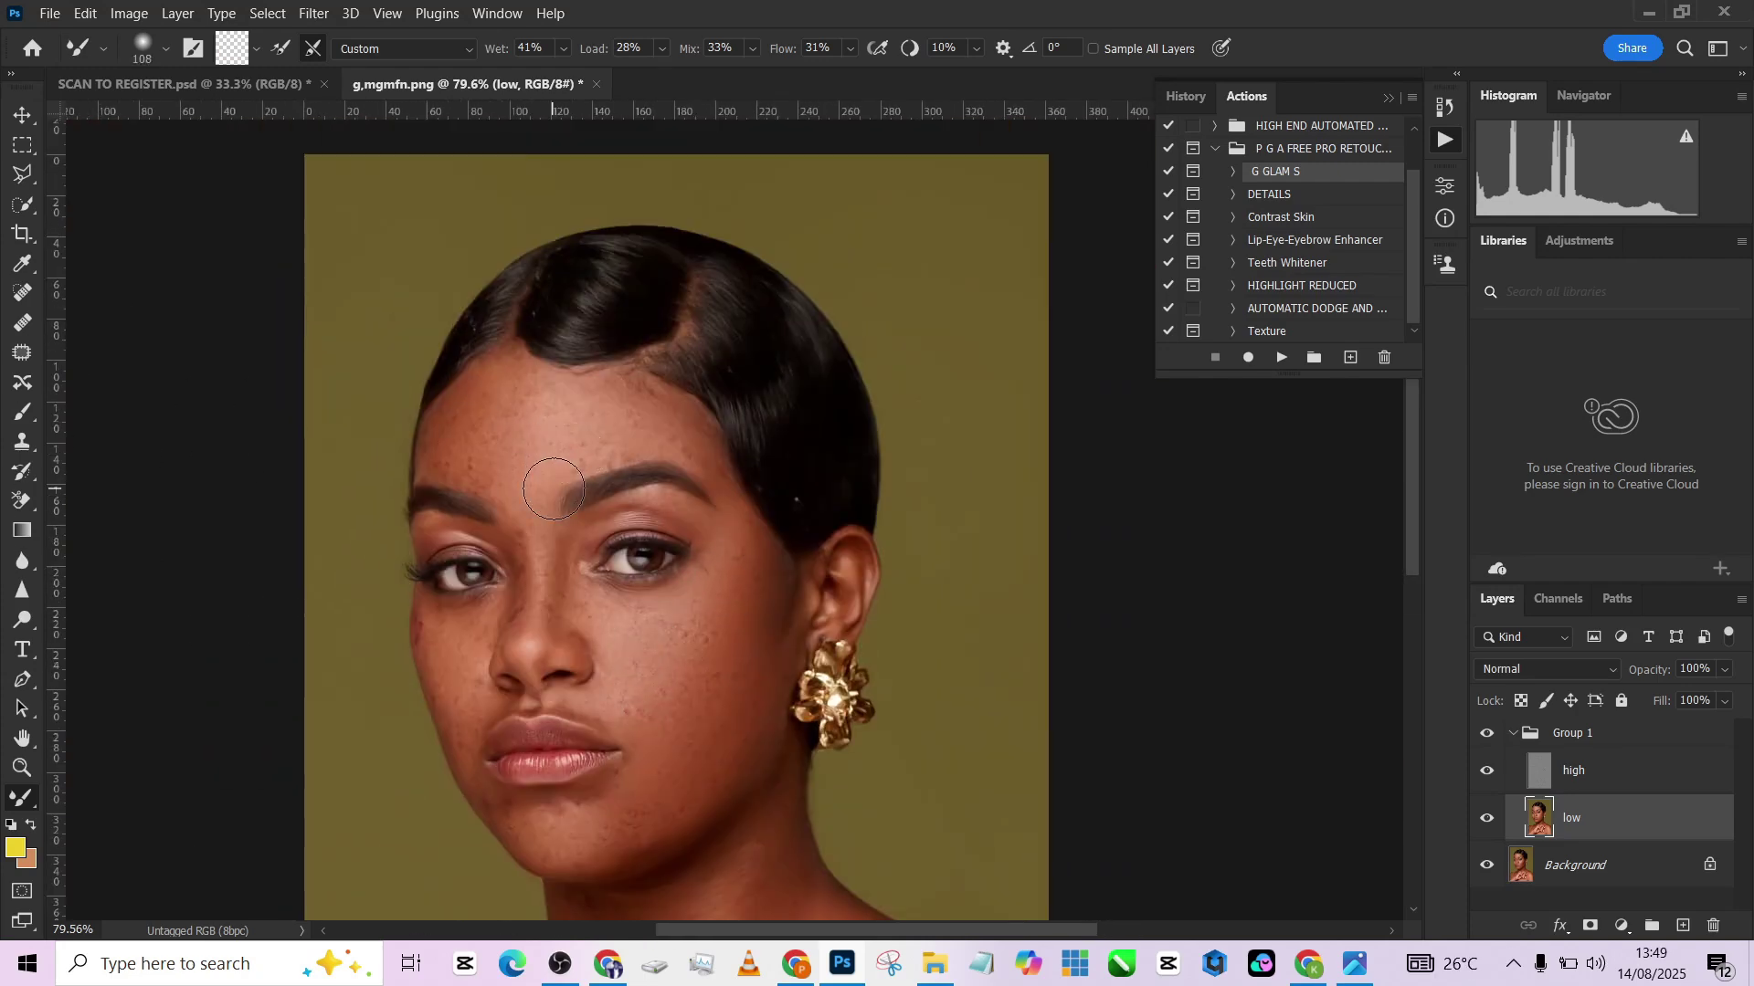
Even out the skin on the hand, forearm and shoulder of the low layer with a larger Mixer Brush.
scroll(602, 642, down, 4)
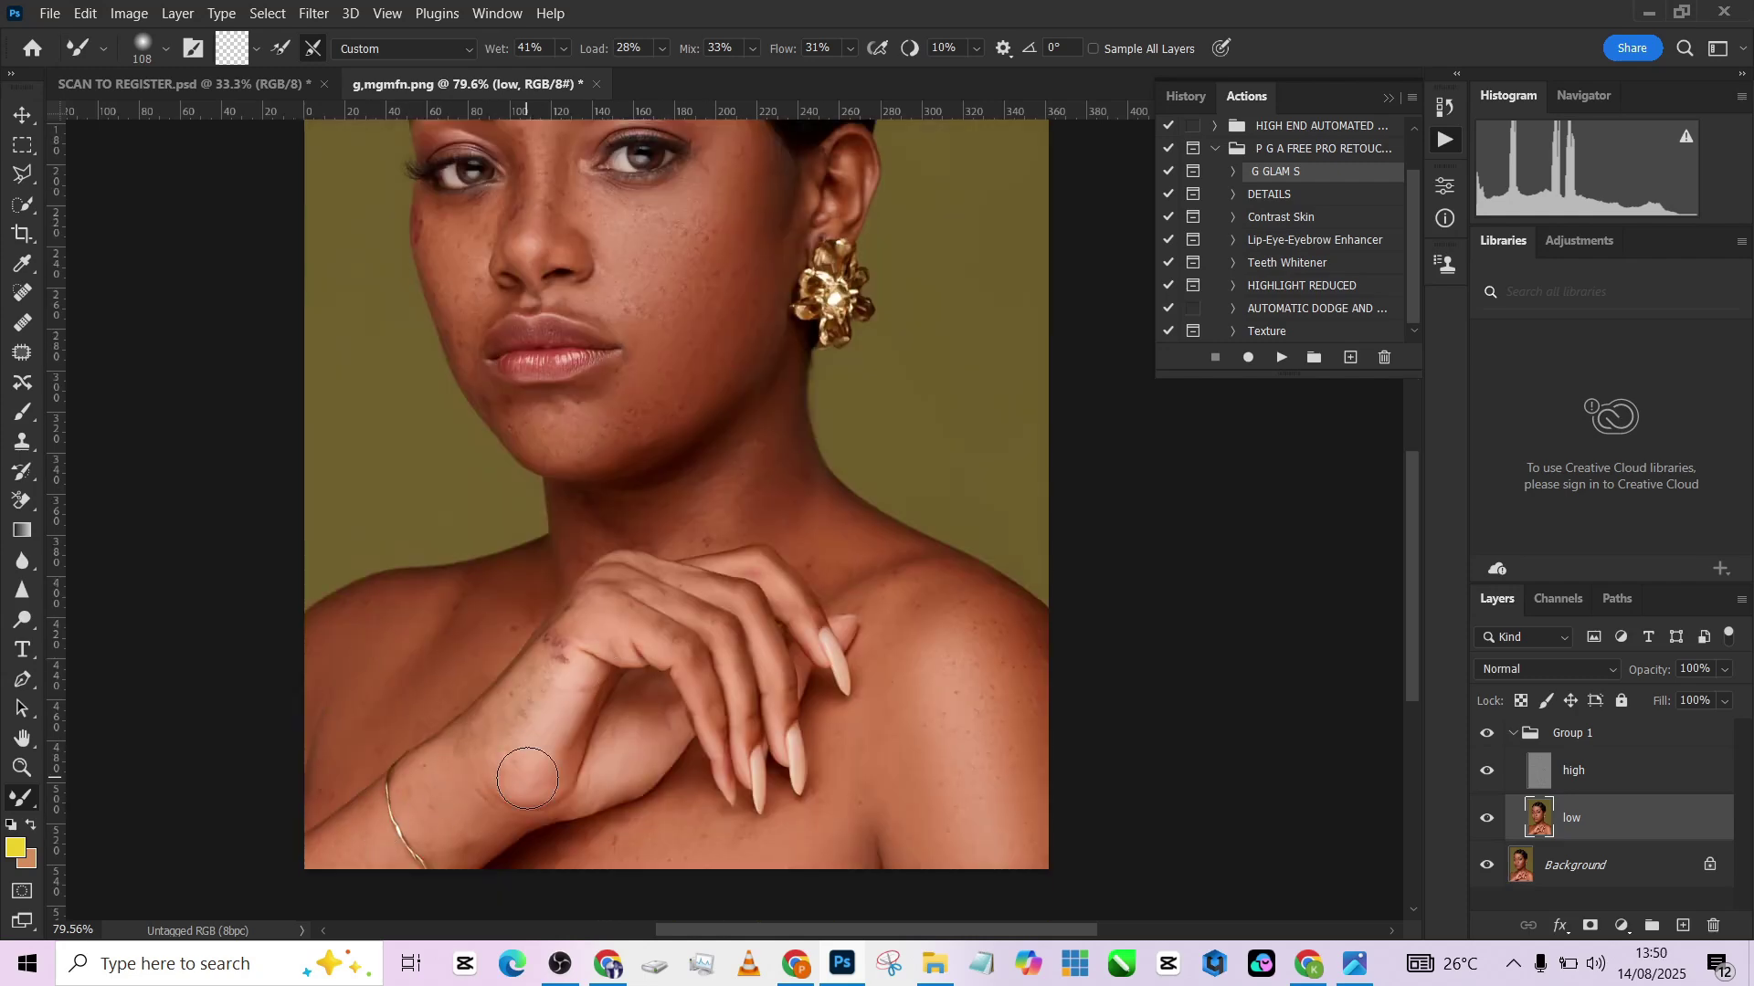
key(bracketright)
key(bracketright)
key(bracketright)
key(bracketright)
right_click(920, 595)
mouse_move(700, 296)
mouse_down()
mouse_move(689, 681)
mouse_move(650, 626)
mouse_up()
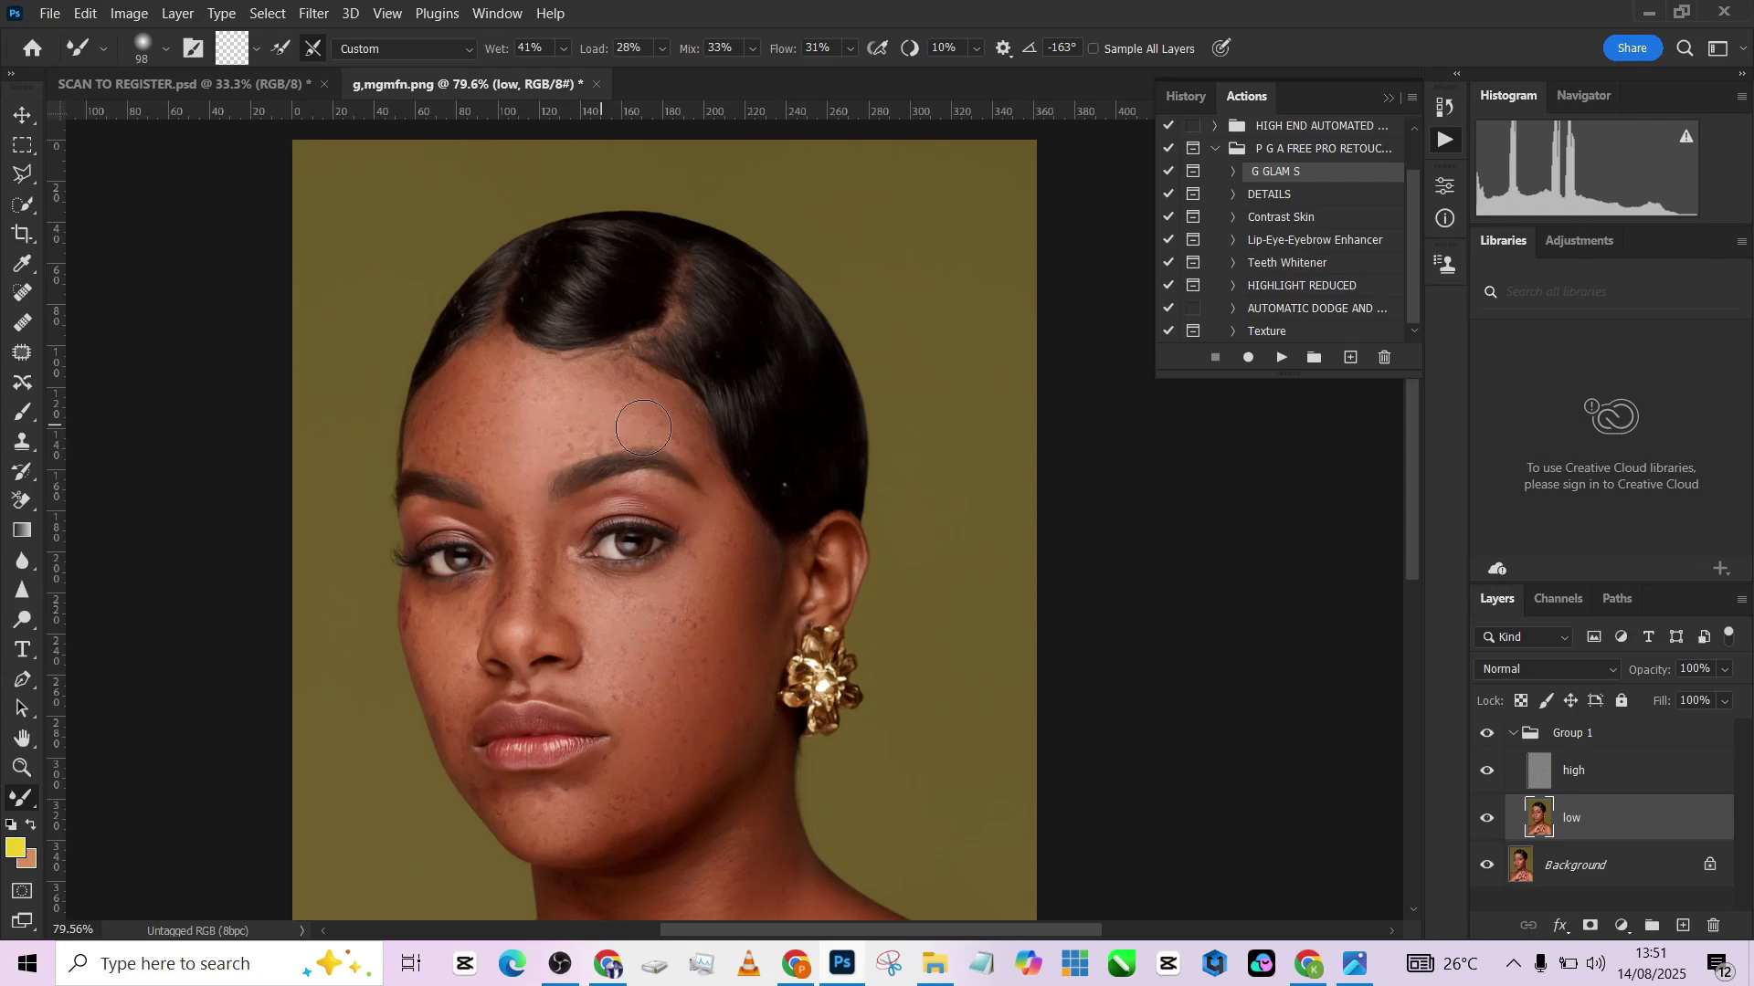
scroll(674, 654, down, 3)
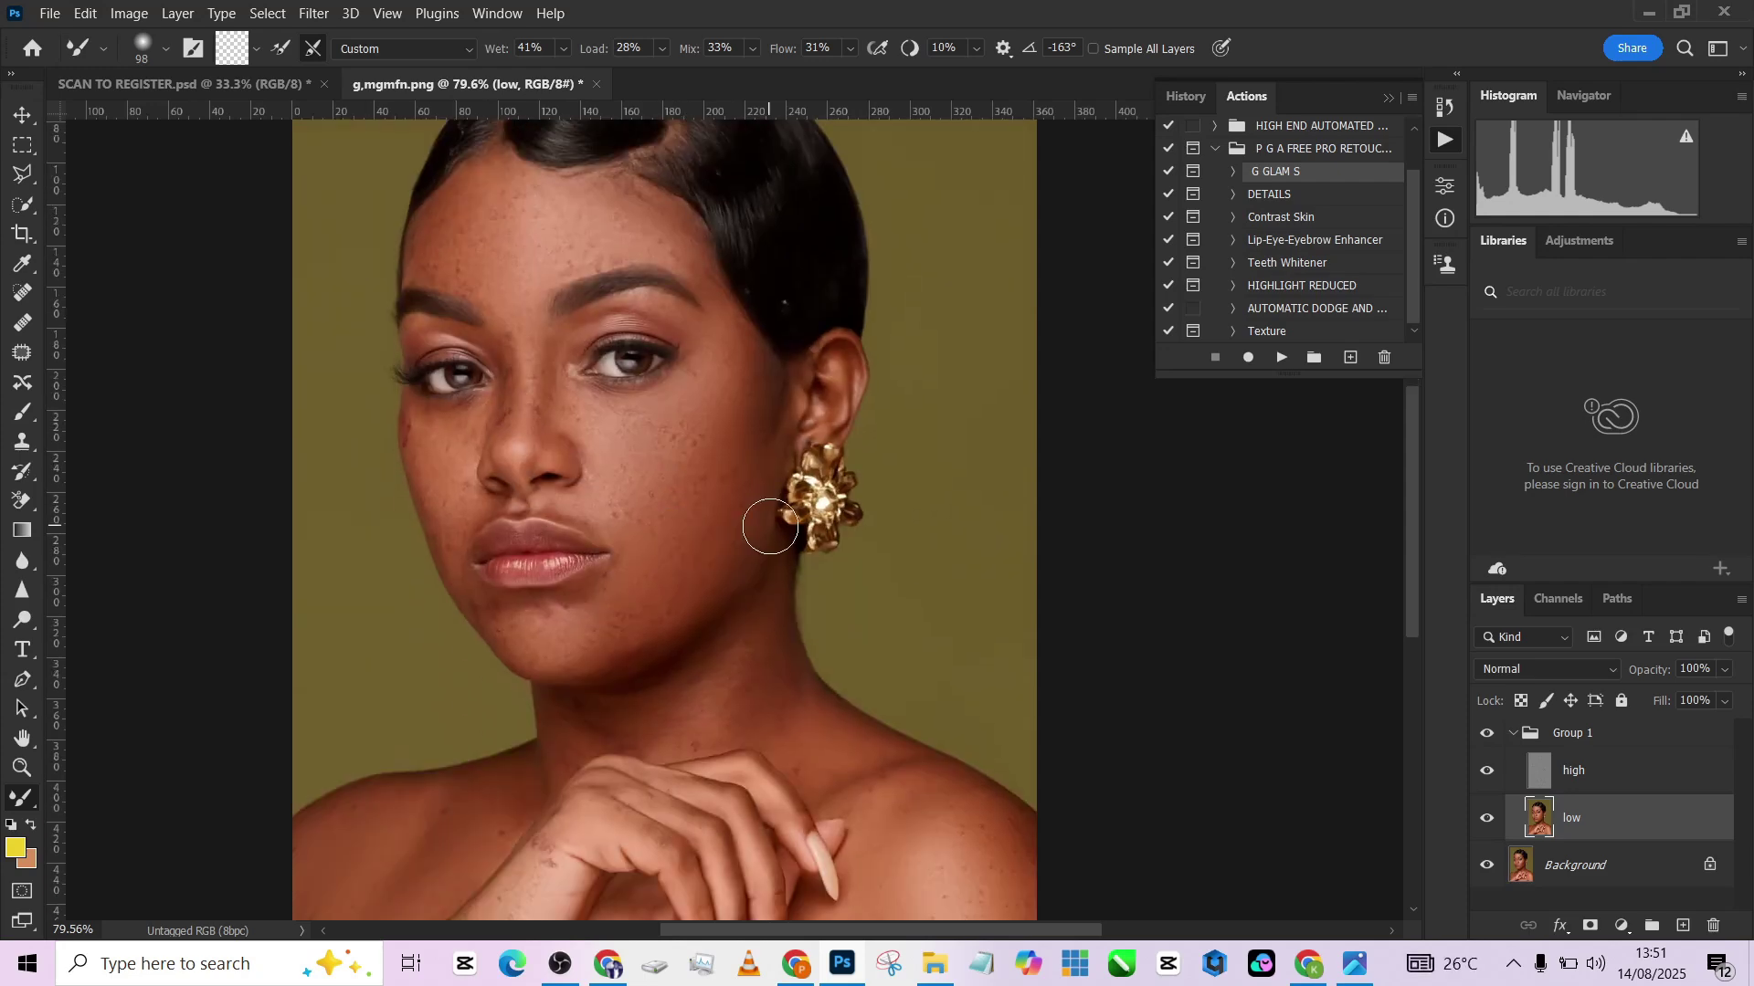
scroll(706, 282, up, 1)
click(1524, 734)
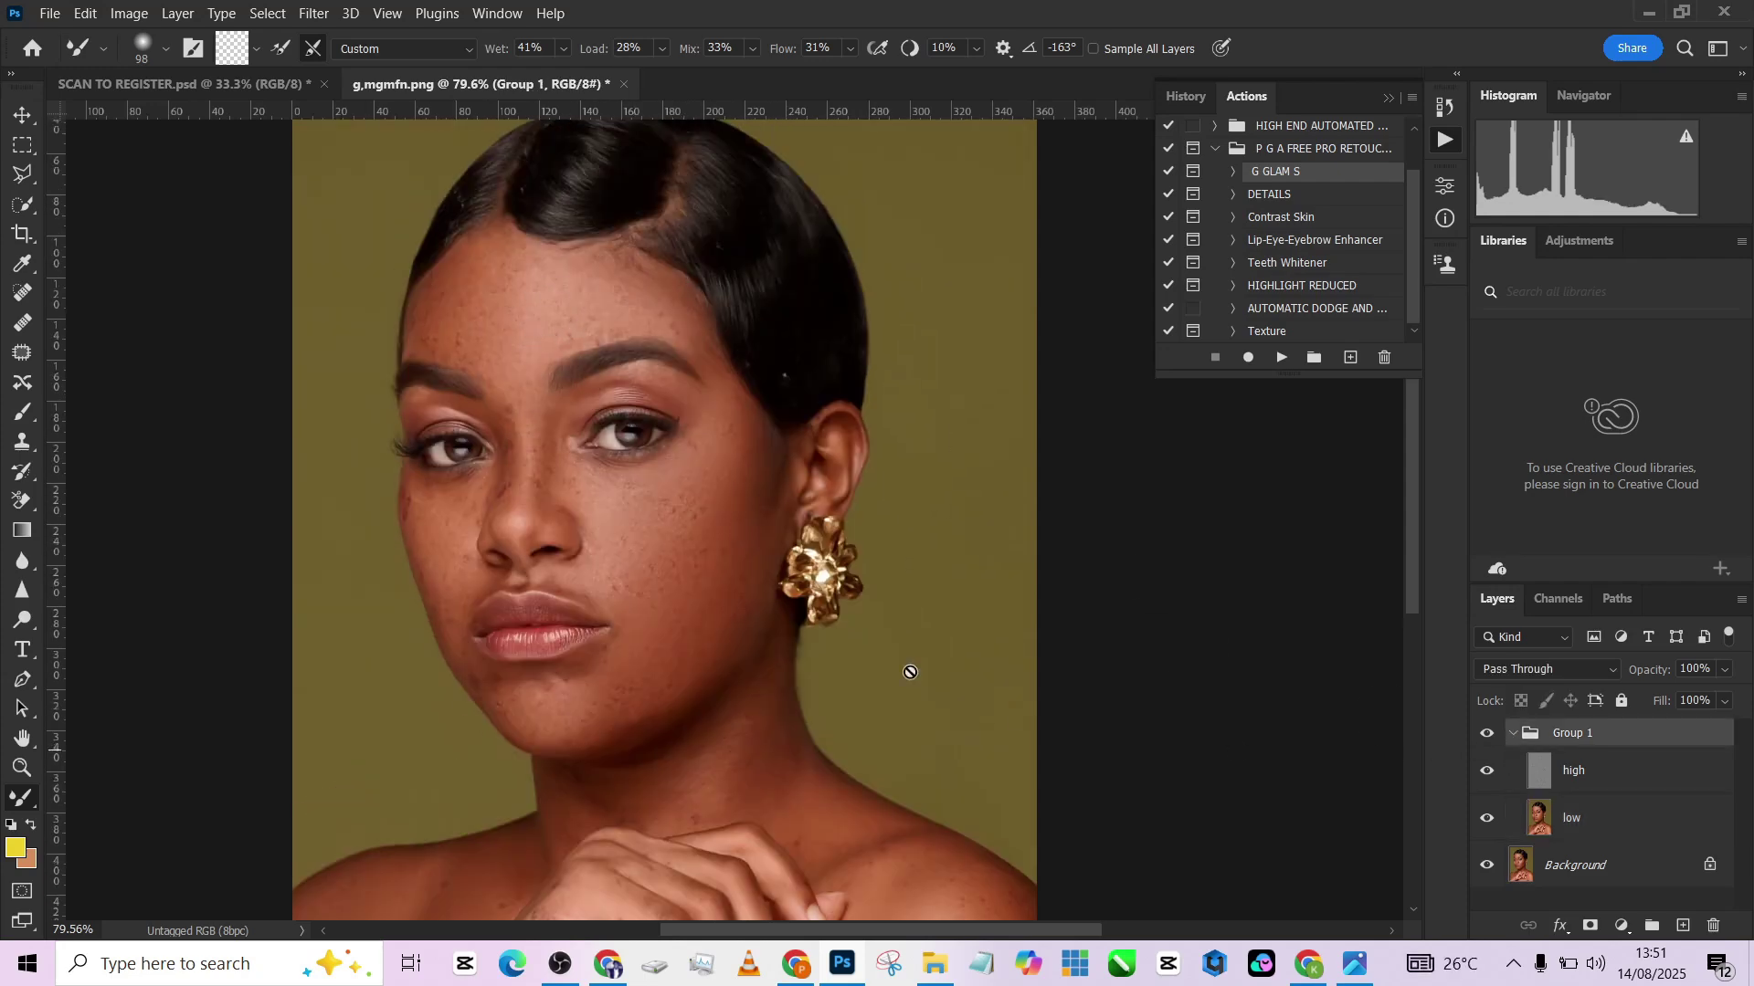
scroll(616, 331, down, 2)
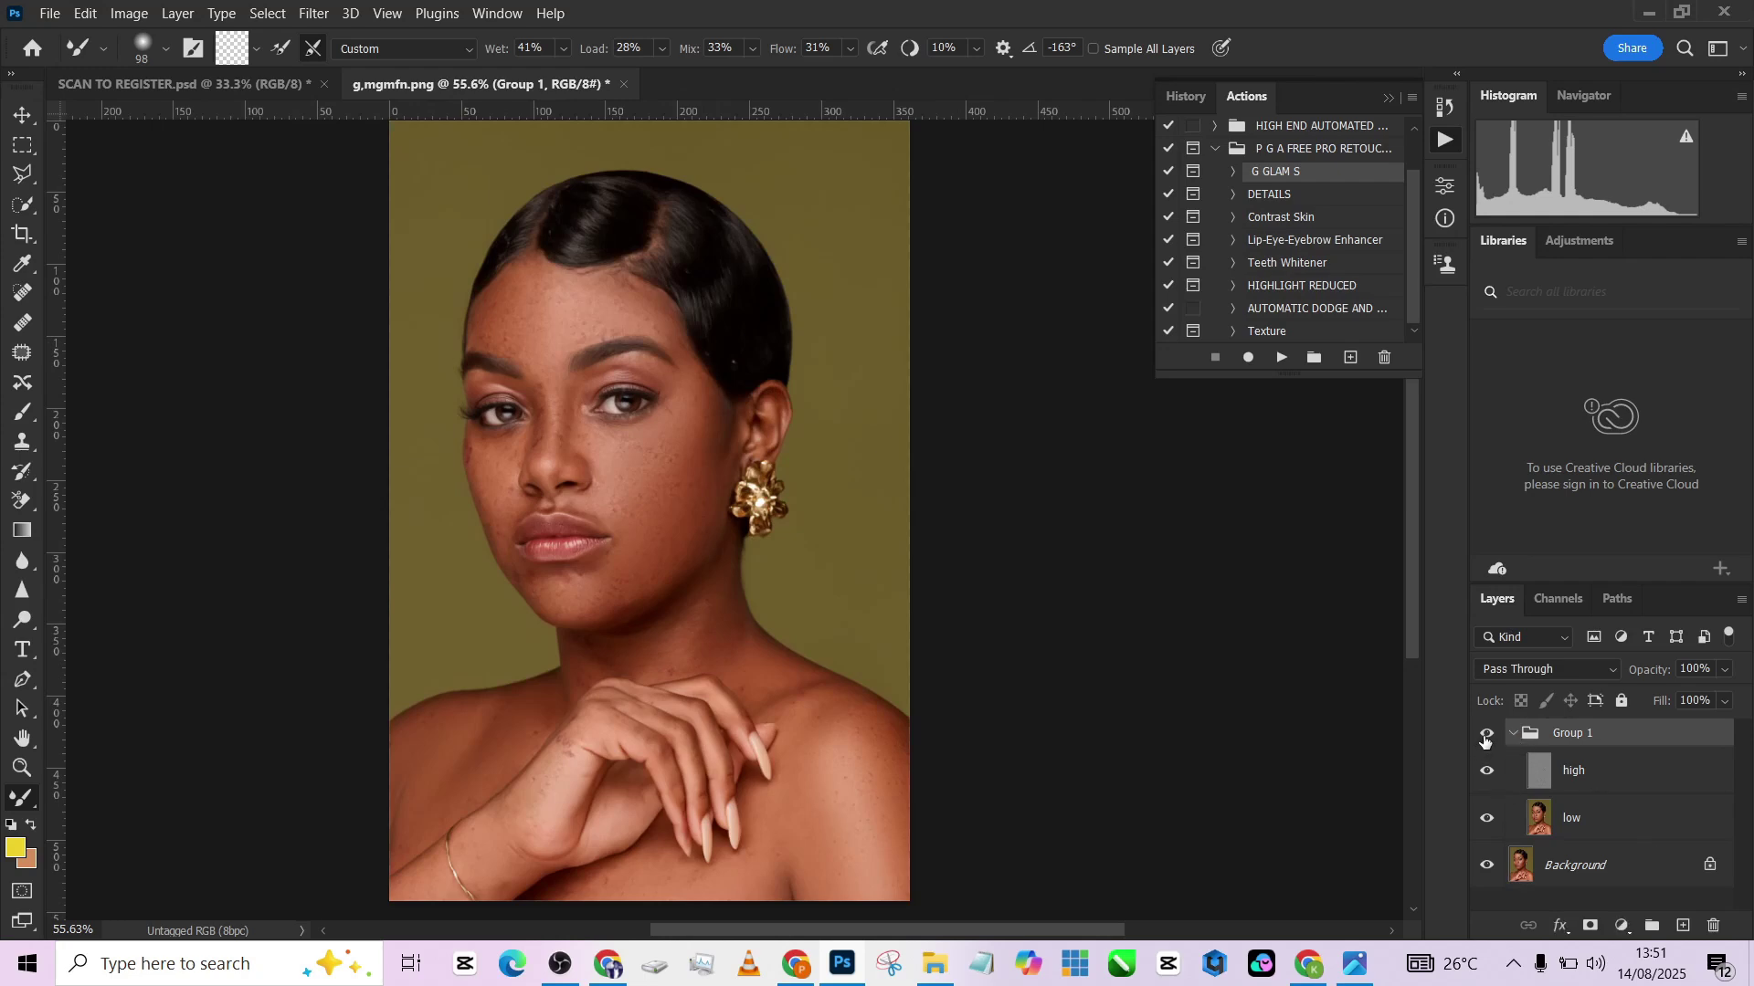
click(1635, 822)
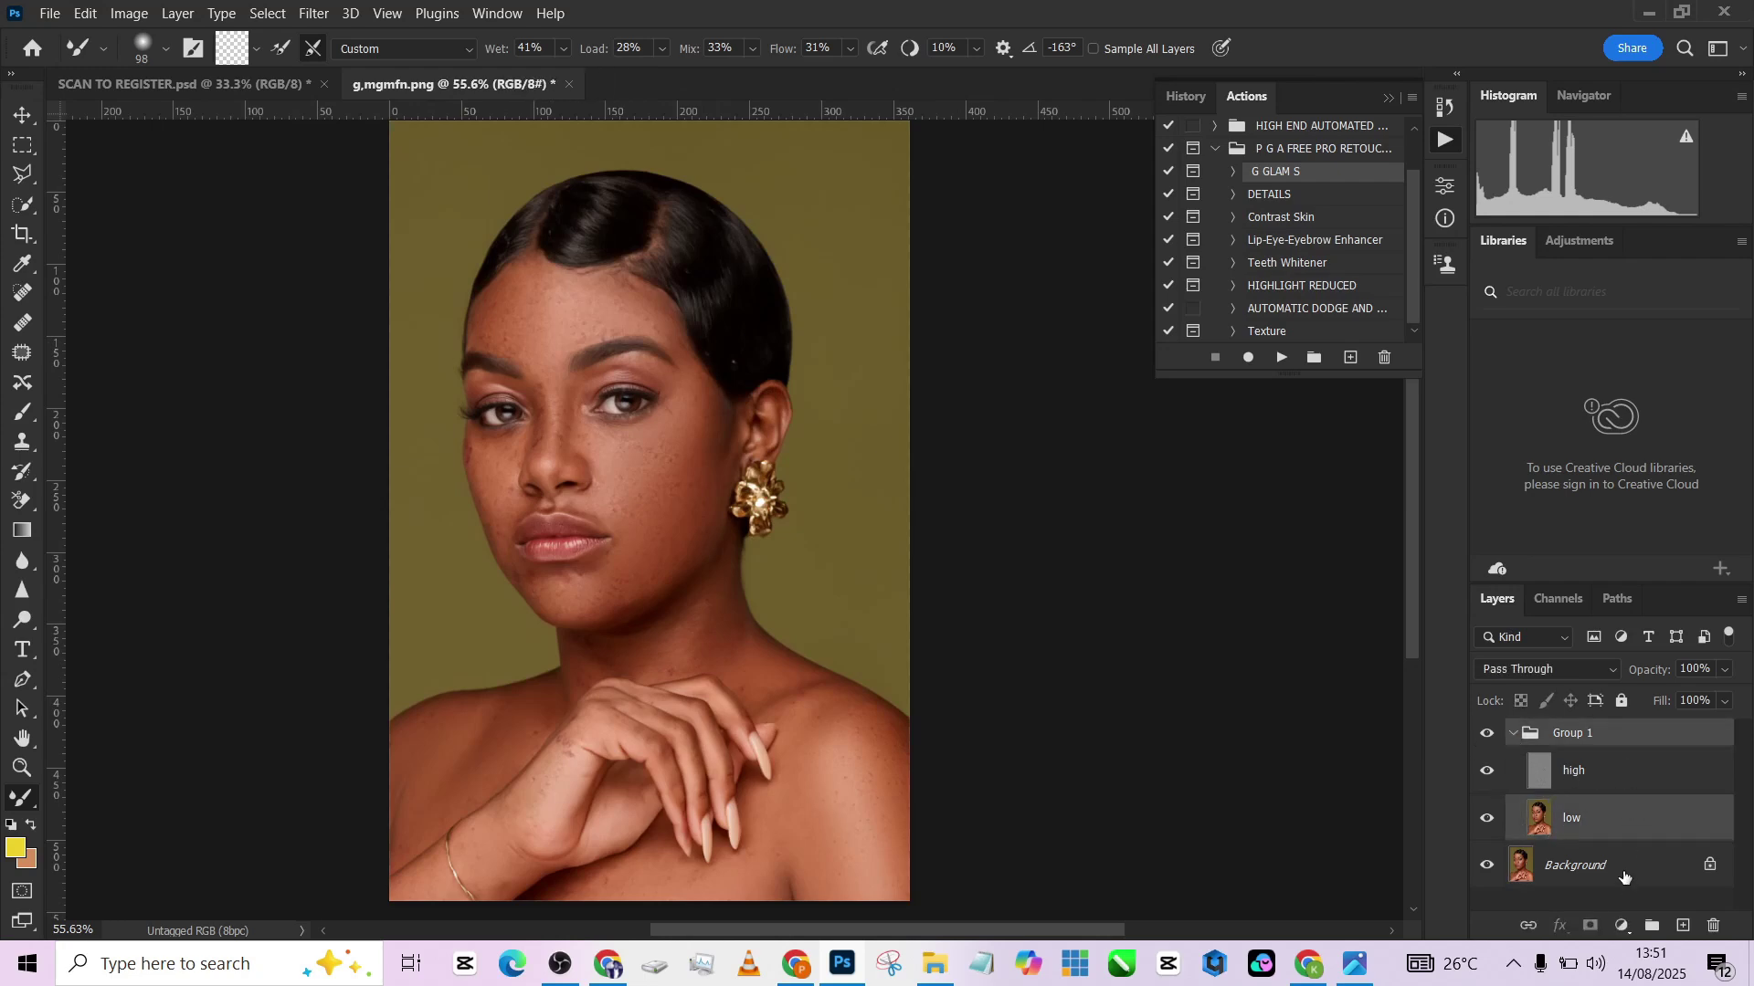
click(1609, 777)
ctrl+click(1599, 807)
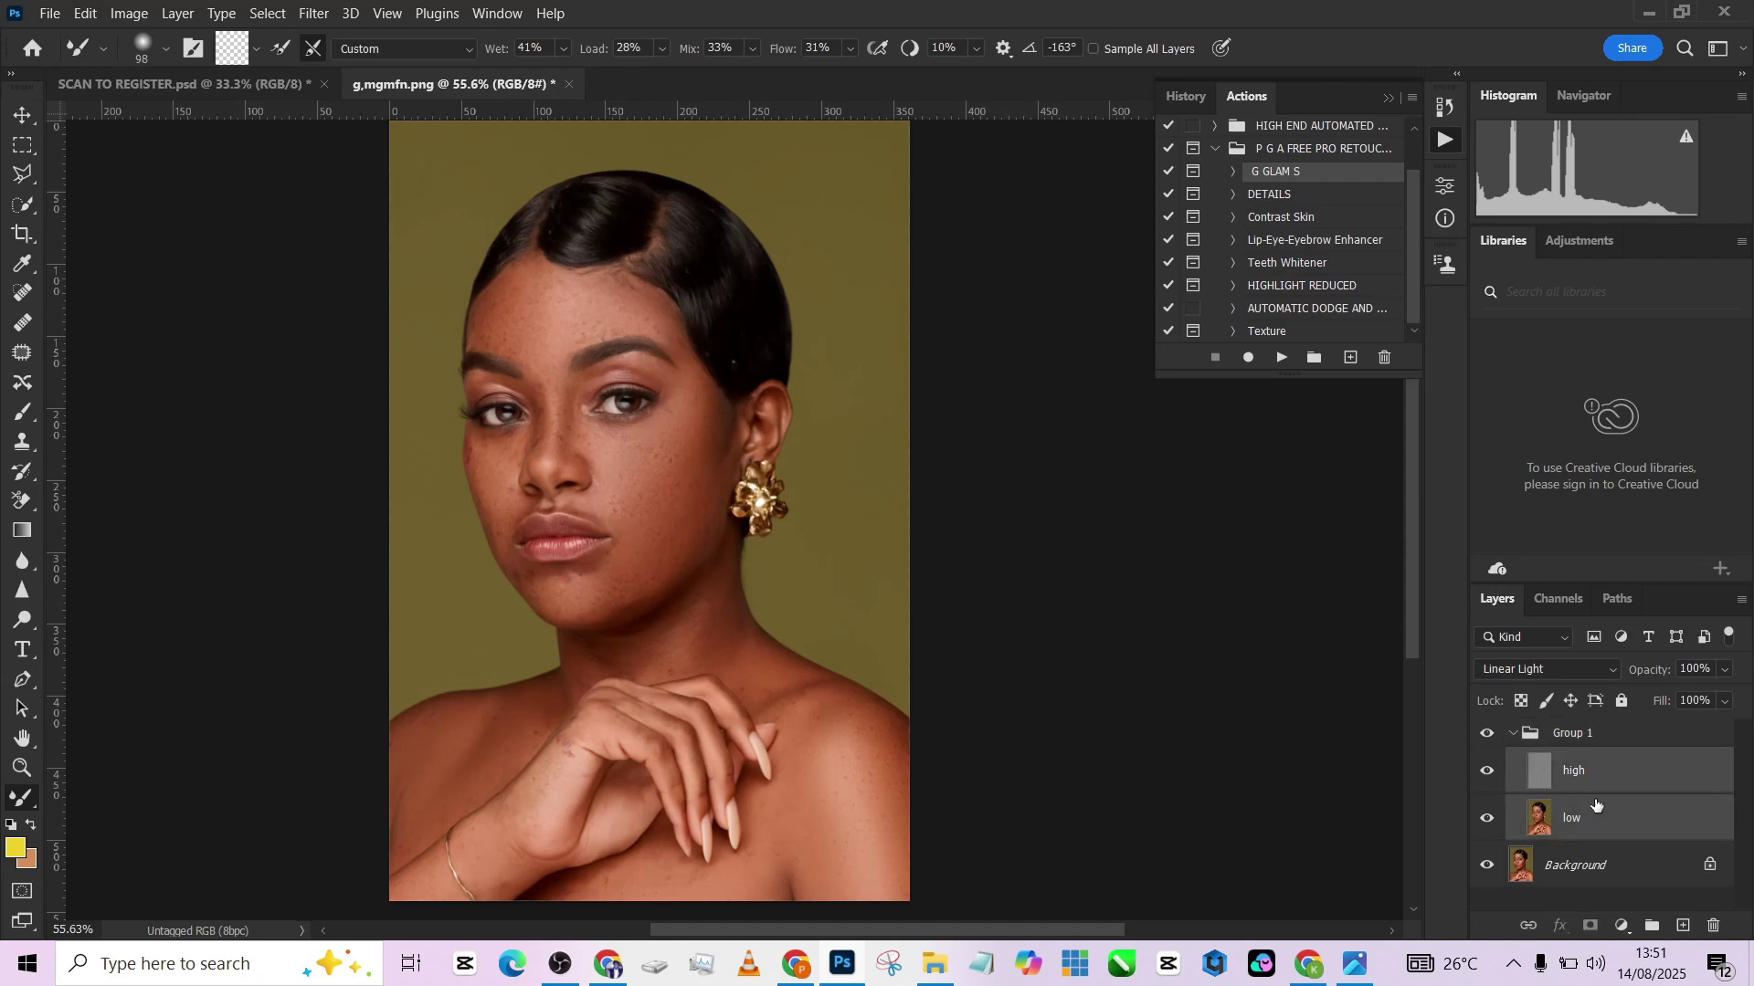
click(1513, 733)
click(1513, 734)
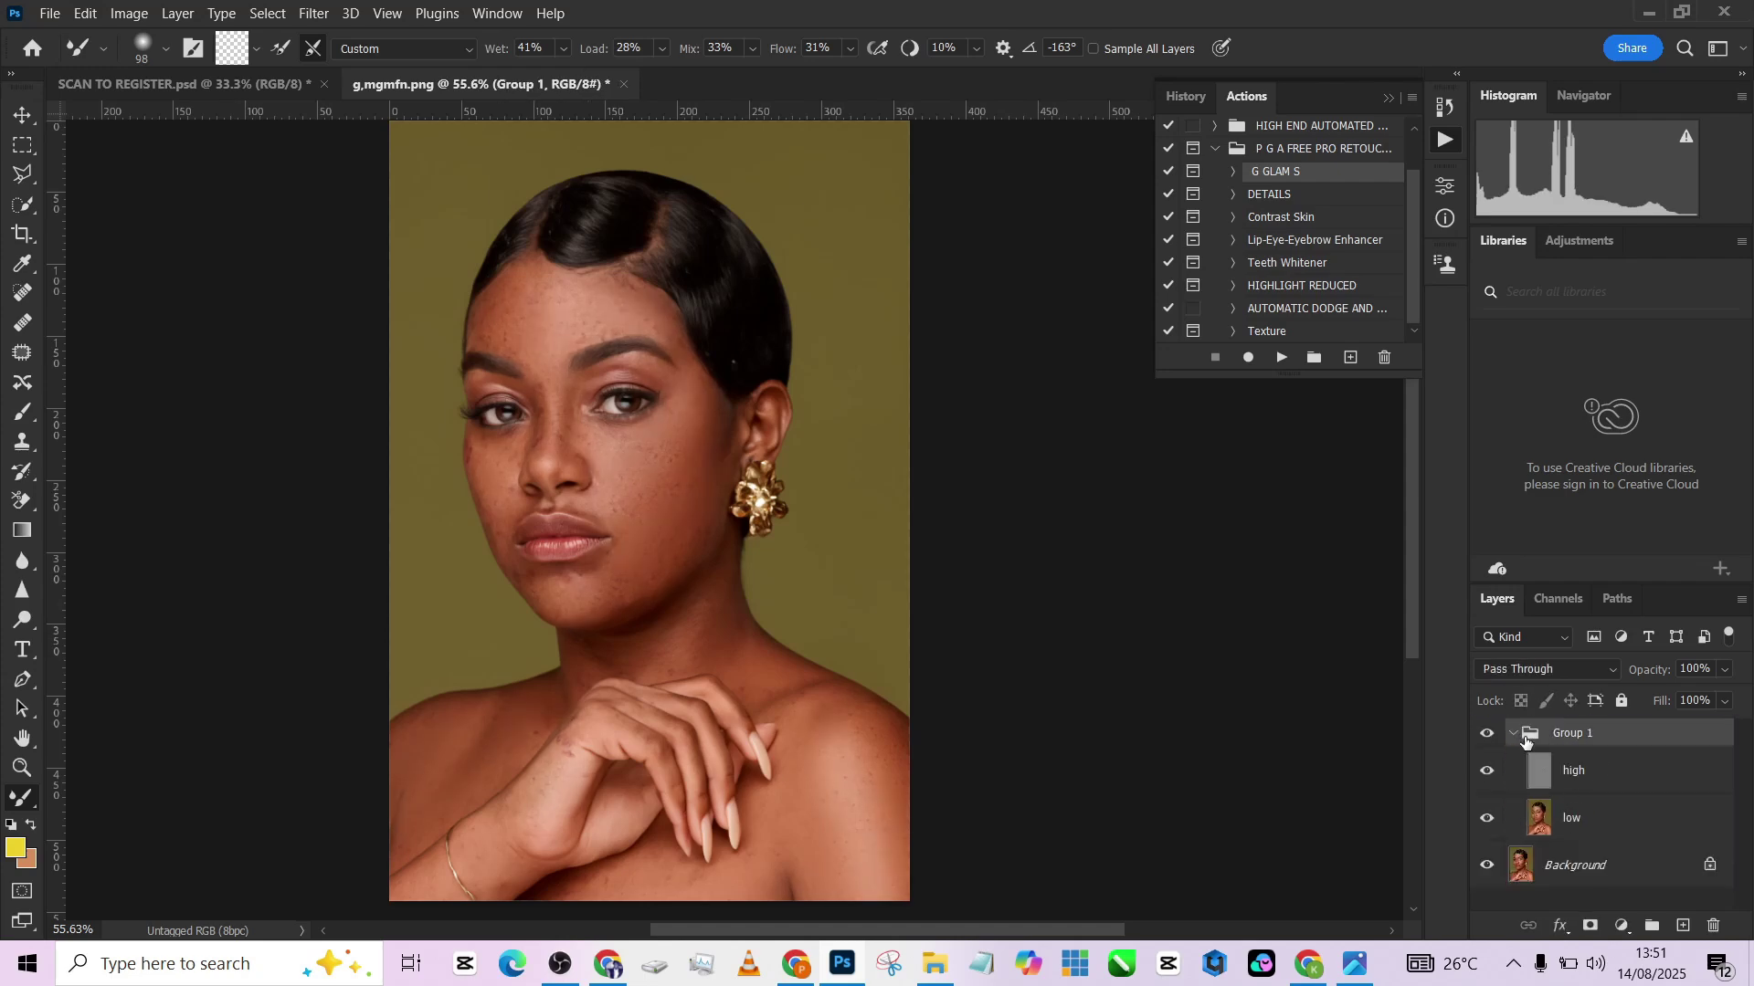
key(ctrl+Tab)
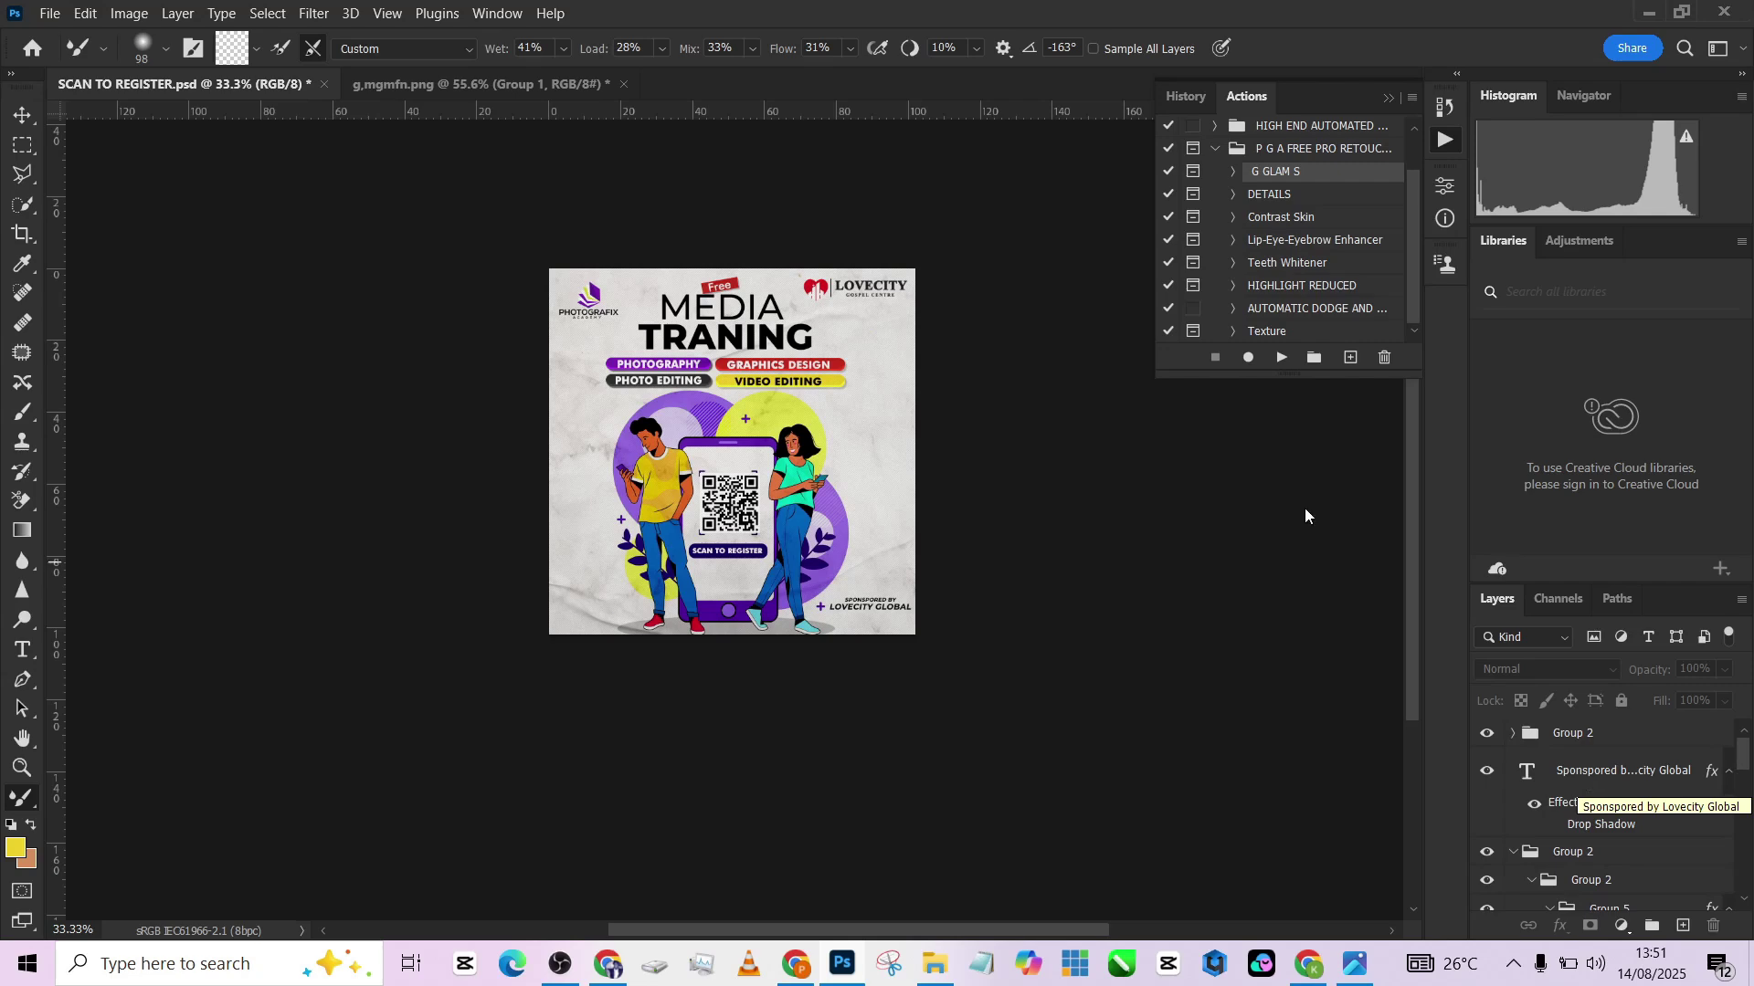
key(ctrl+Tab)
Compare the whole portrait before and after smoothing by toggling the visibility of Group 1.
click(1487, 733)
click(1487, 733)
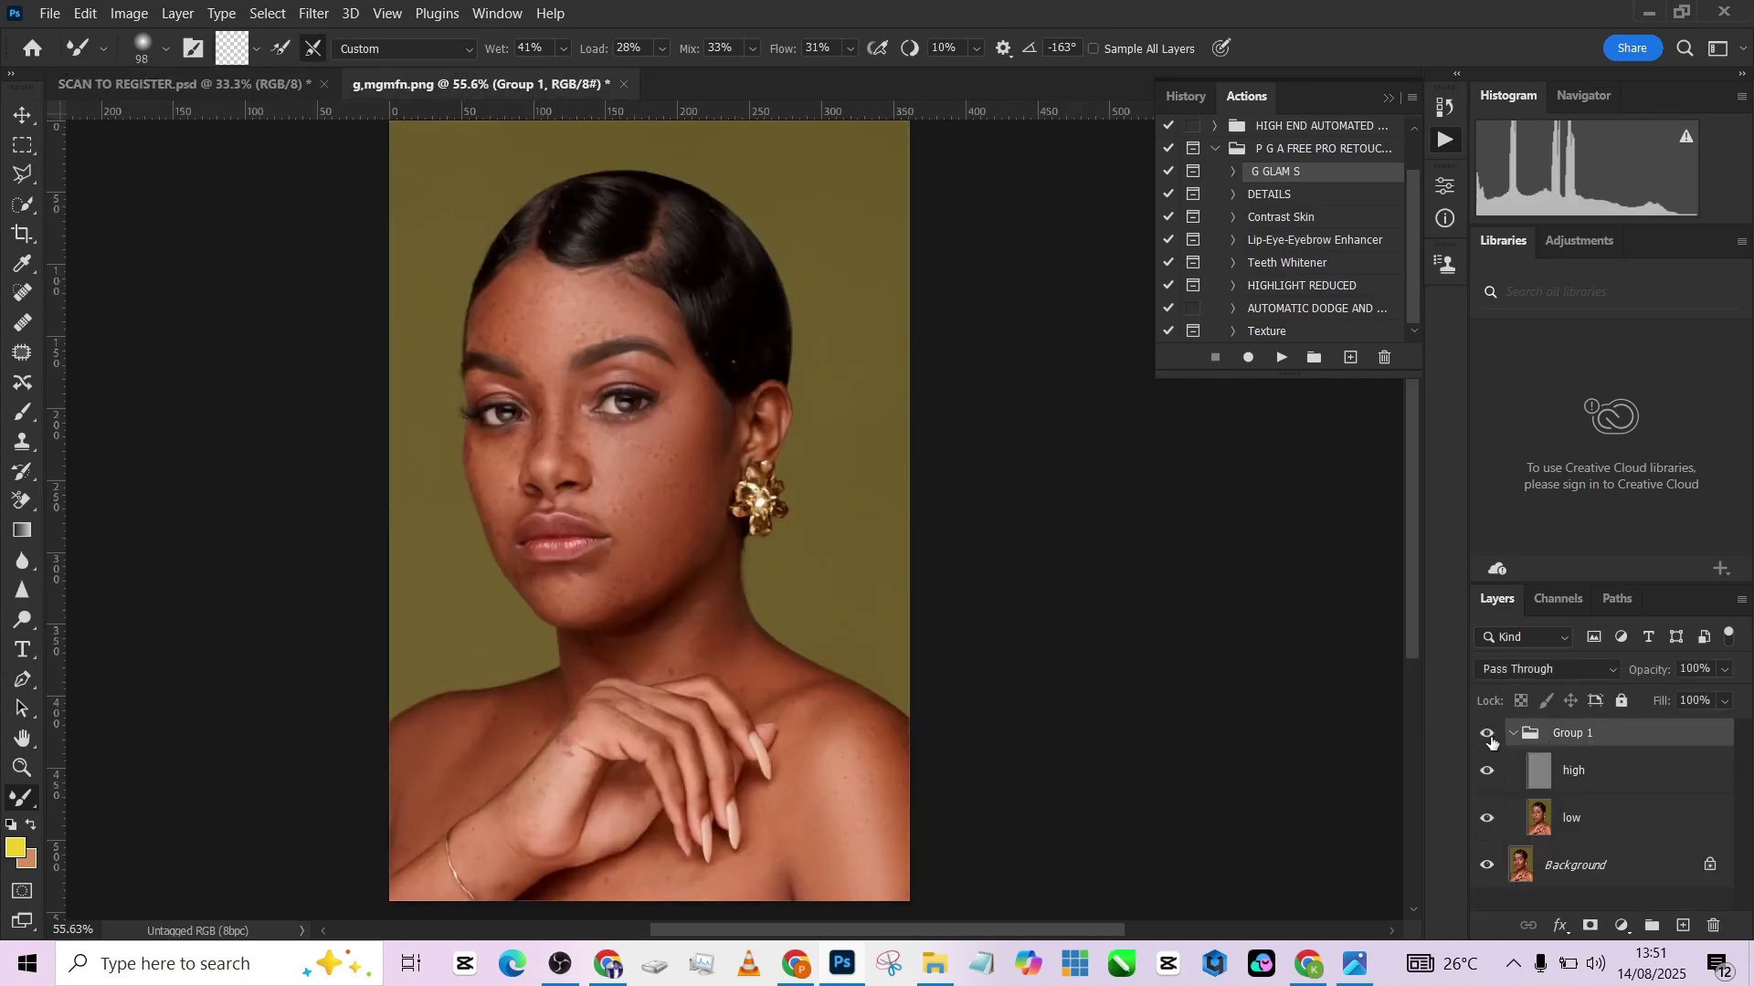
click(1489, 735)
click(1489, 736)
Blend the cheek near the earring on the low layer with the Mixer Brush enlarged to 147 px.
click(1595, 818)
alt+right_click(697, 432)
mouse_move(716, 435)
mouse_down()
mouse_move(694, 487)
mouse_move(725, 414)
mouse_move(687, 455)
mouse_move(718, 429)
mouse_move(688, 490)
mouse_move(699, 442)
mouse_move(705, 475)
mouse_move(696, 415)
mouse_move(679, 507)
mouse_up()
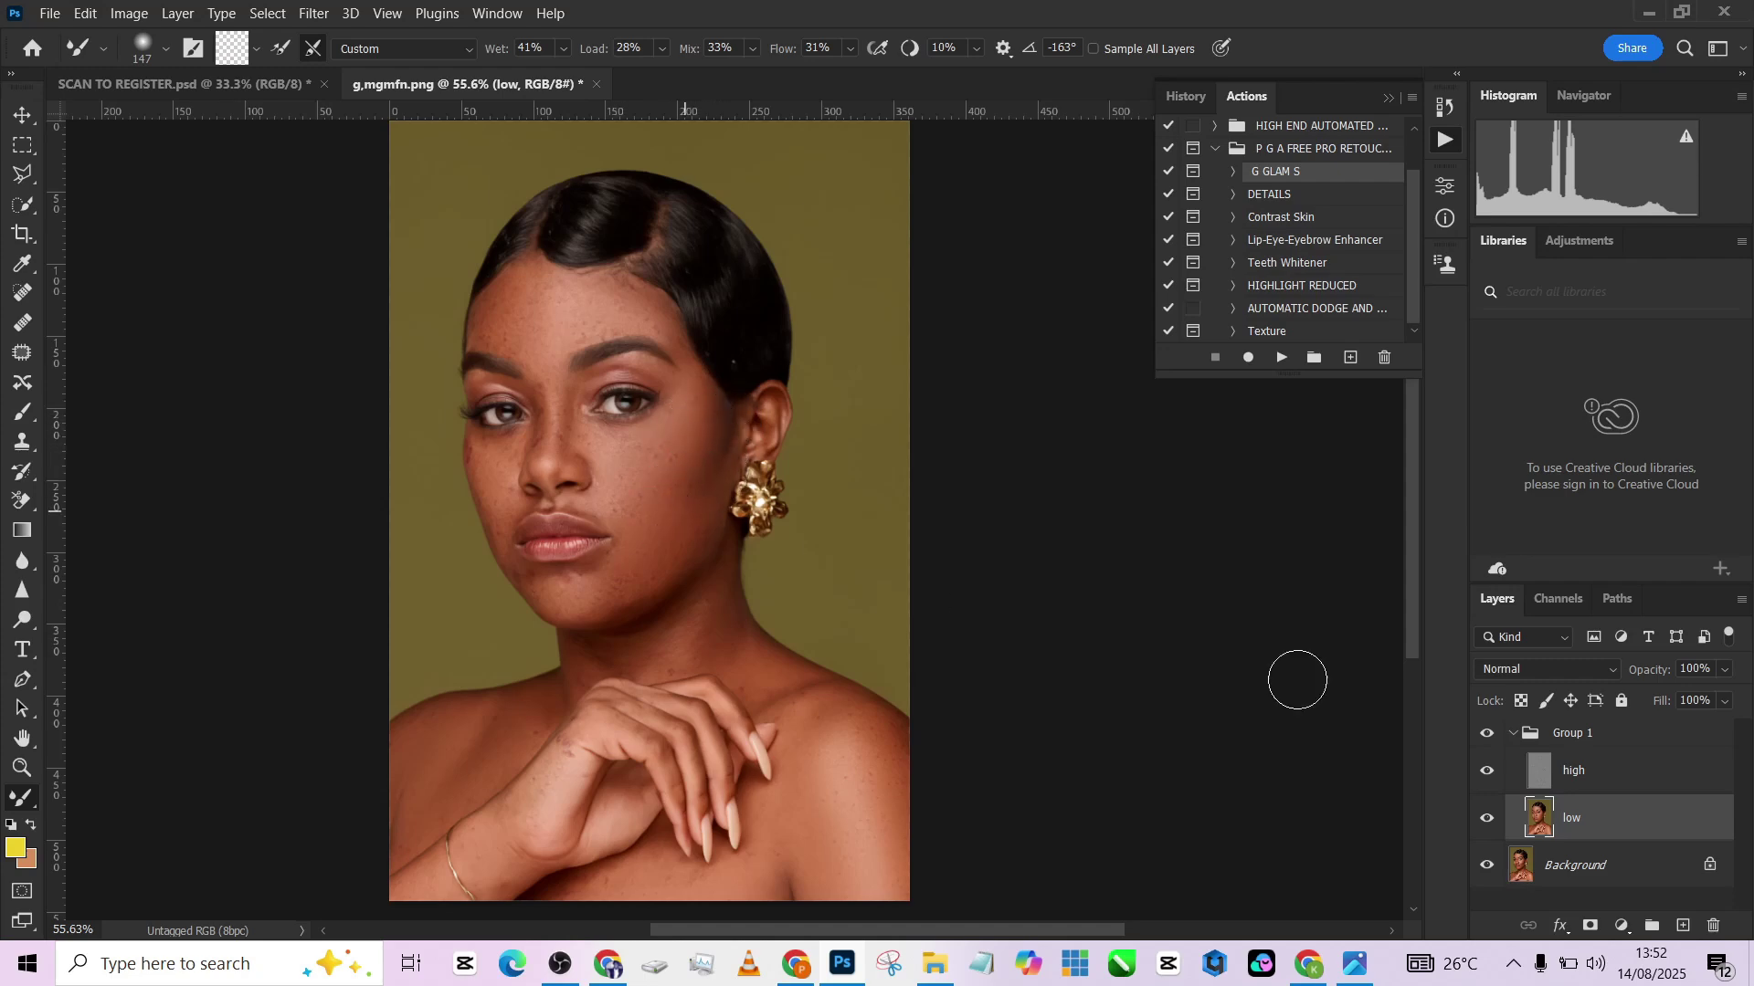
Hide and show Group 1 again to check the cheek blending against the original.
click(1489, 736)
click(1489, 736)
click(1509, 742)
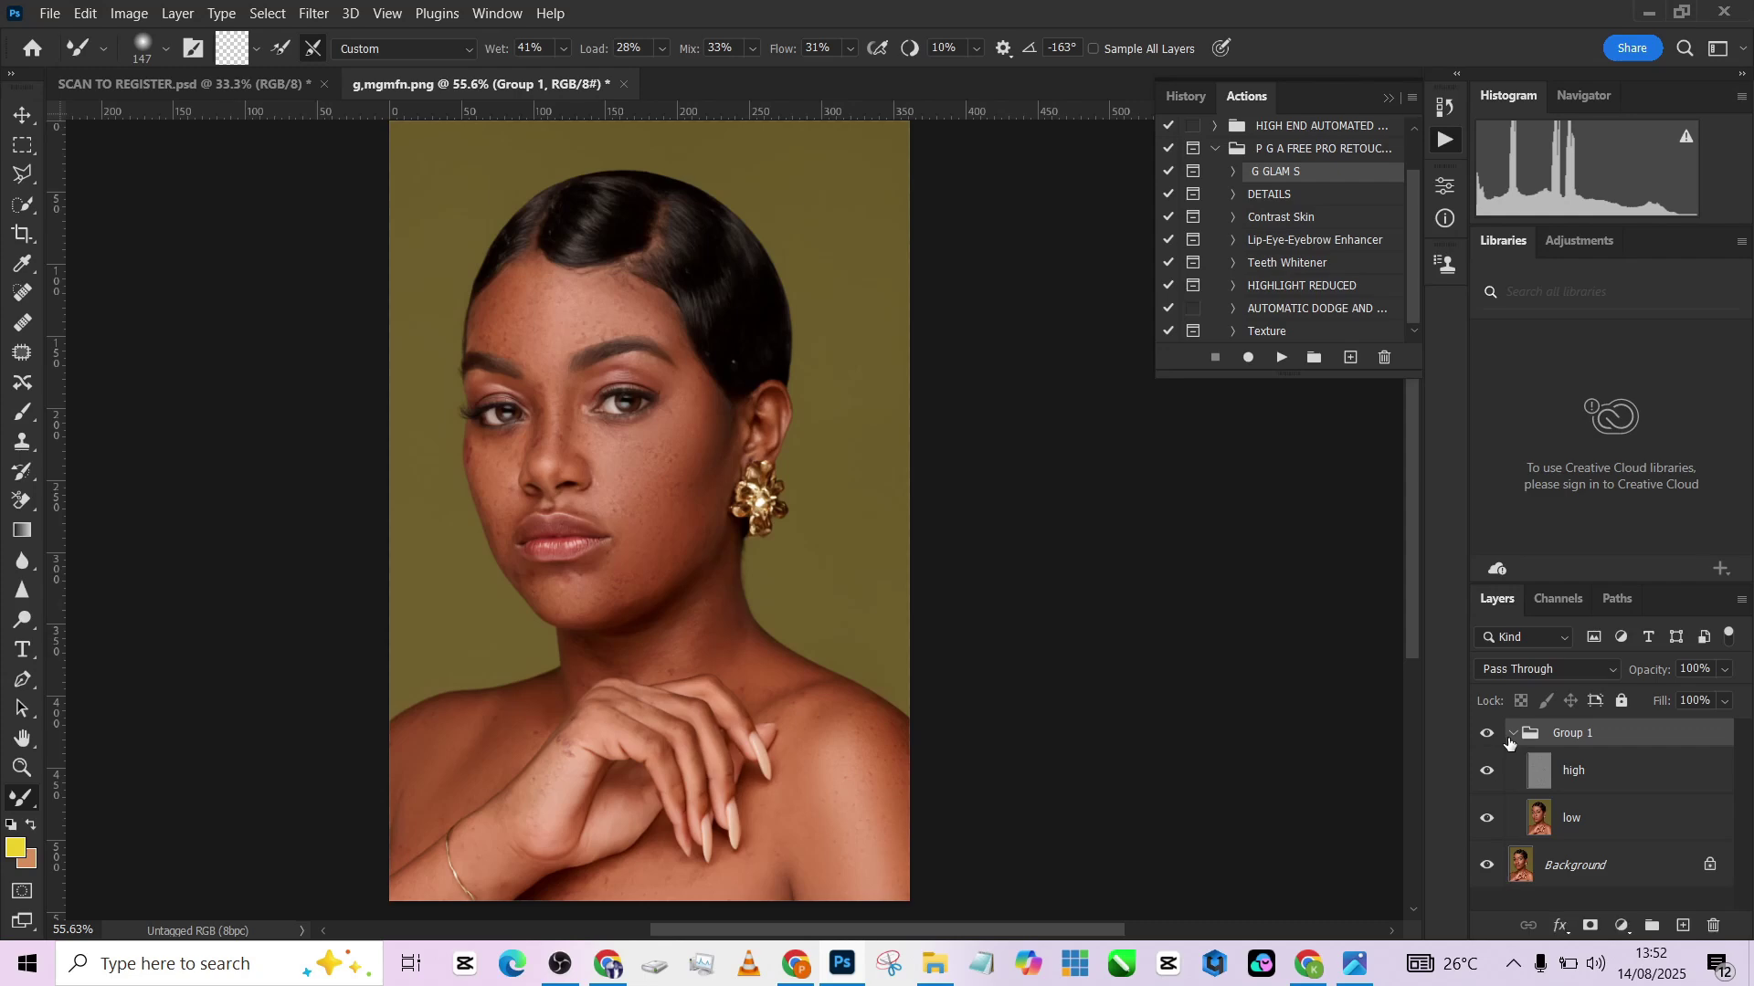
Flatten the image and add a new blank layer above the background.
right_click(1597, 868)
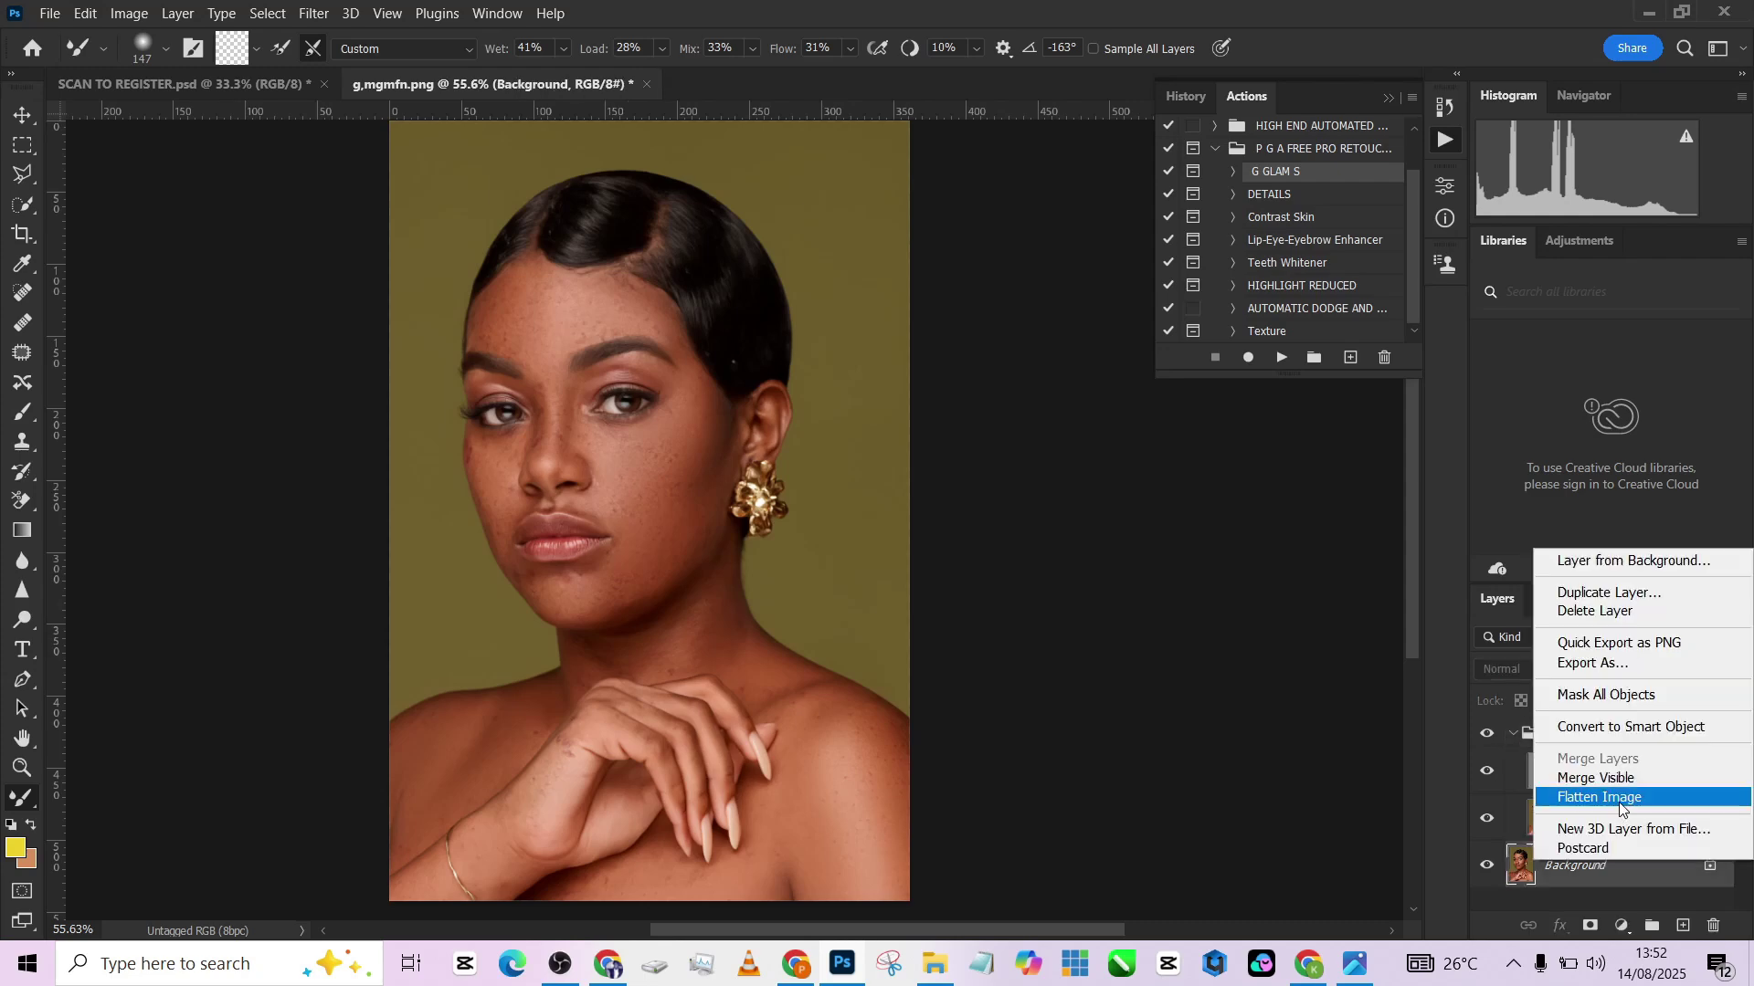
click(1619, 802)
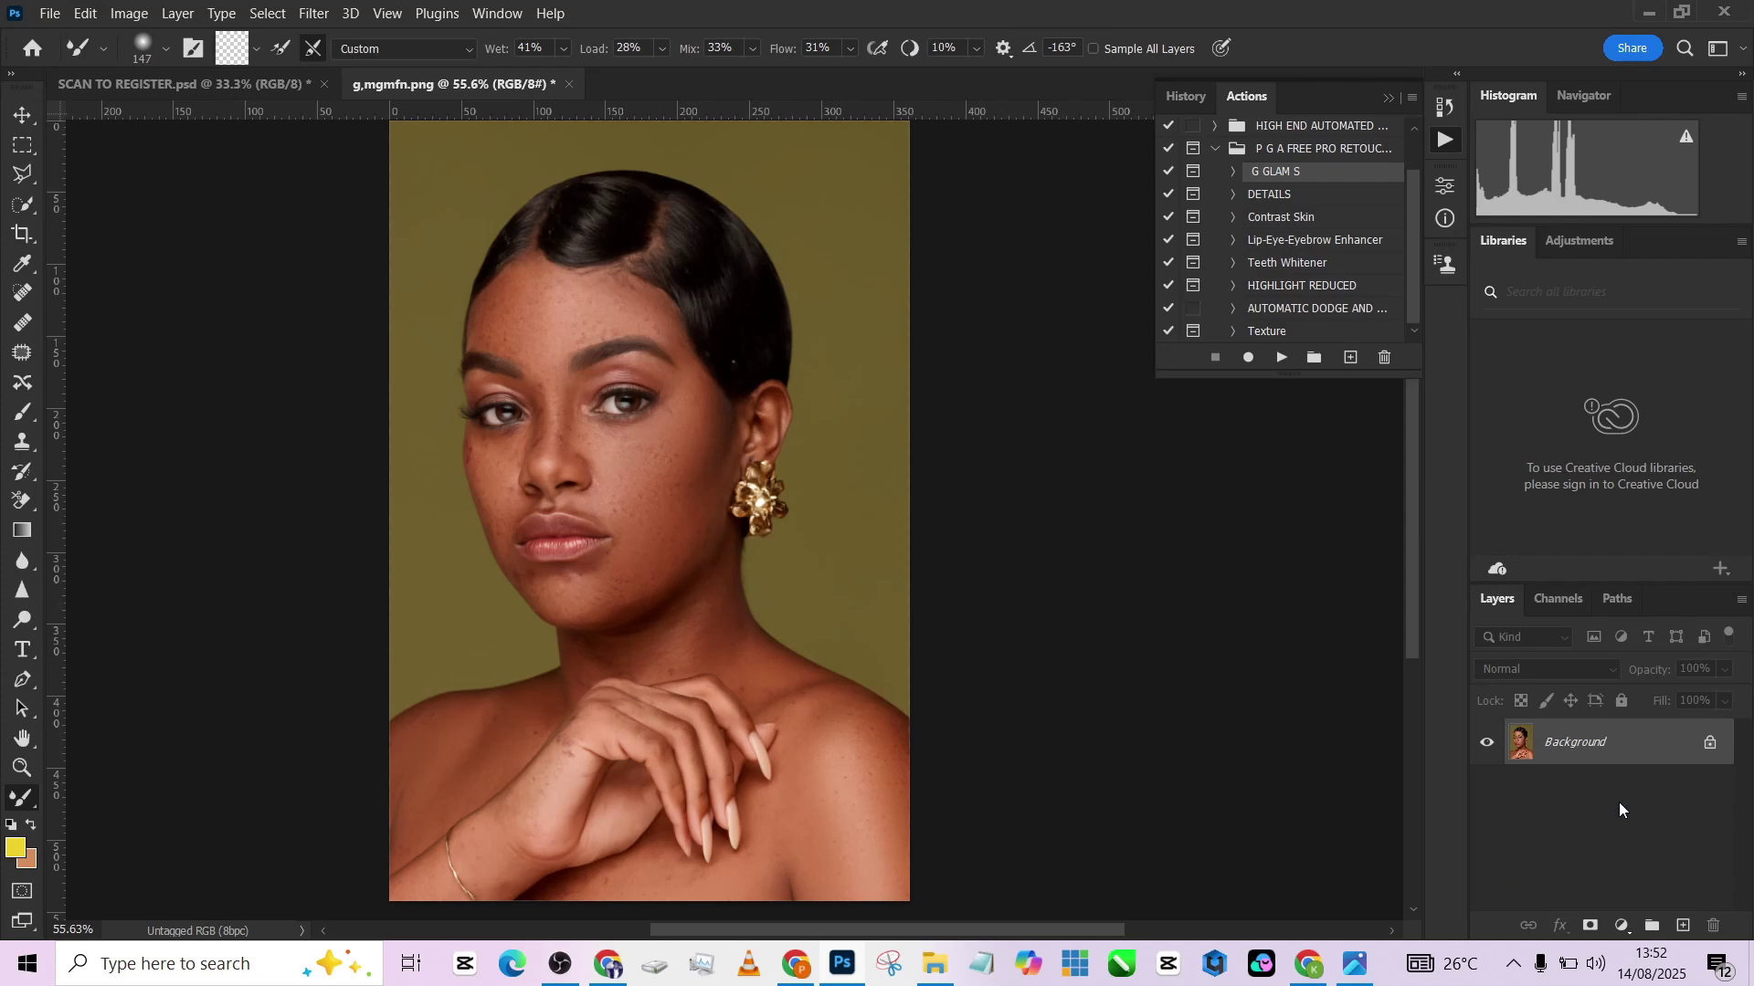
key(ctrl+j)
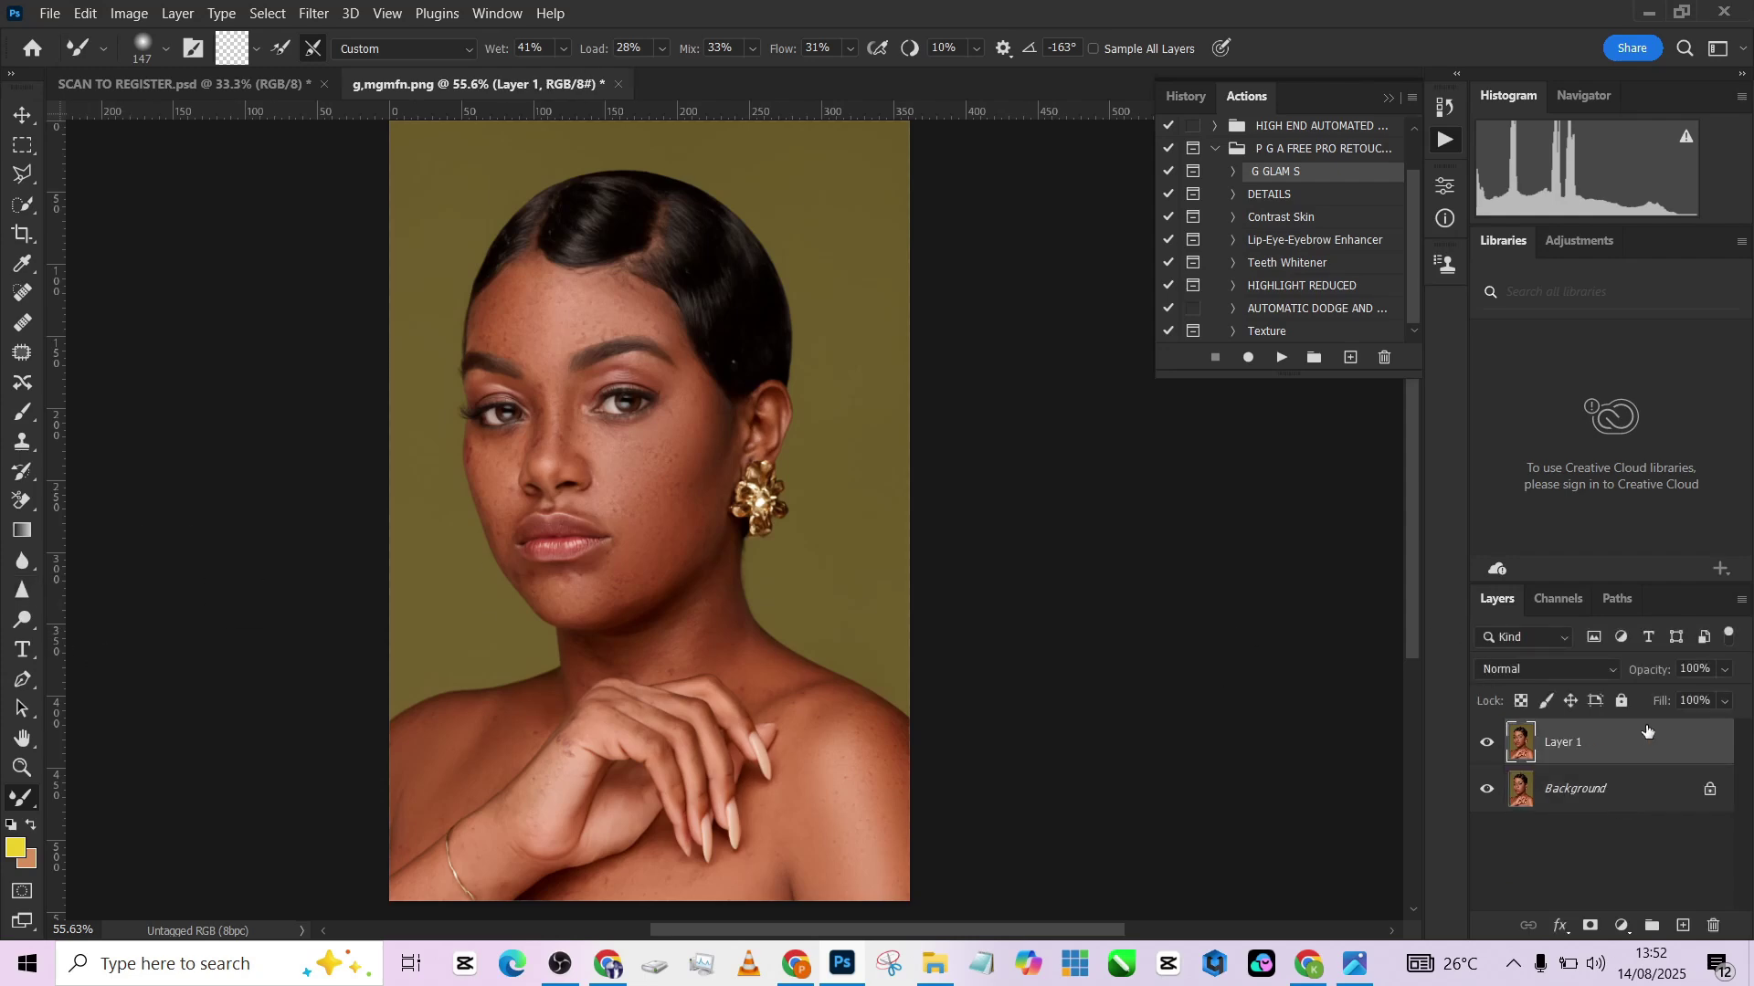
drag(1649, 730, 1714, 925)
click(1682, 925)
Turn on Sample All Layers for the Mixer Brush and smooth the shaded side of the forehead on the new layer at 99 px.
drag(669, 303, 794, 320)
drag(681, 411, 856, 445)
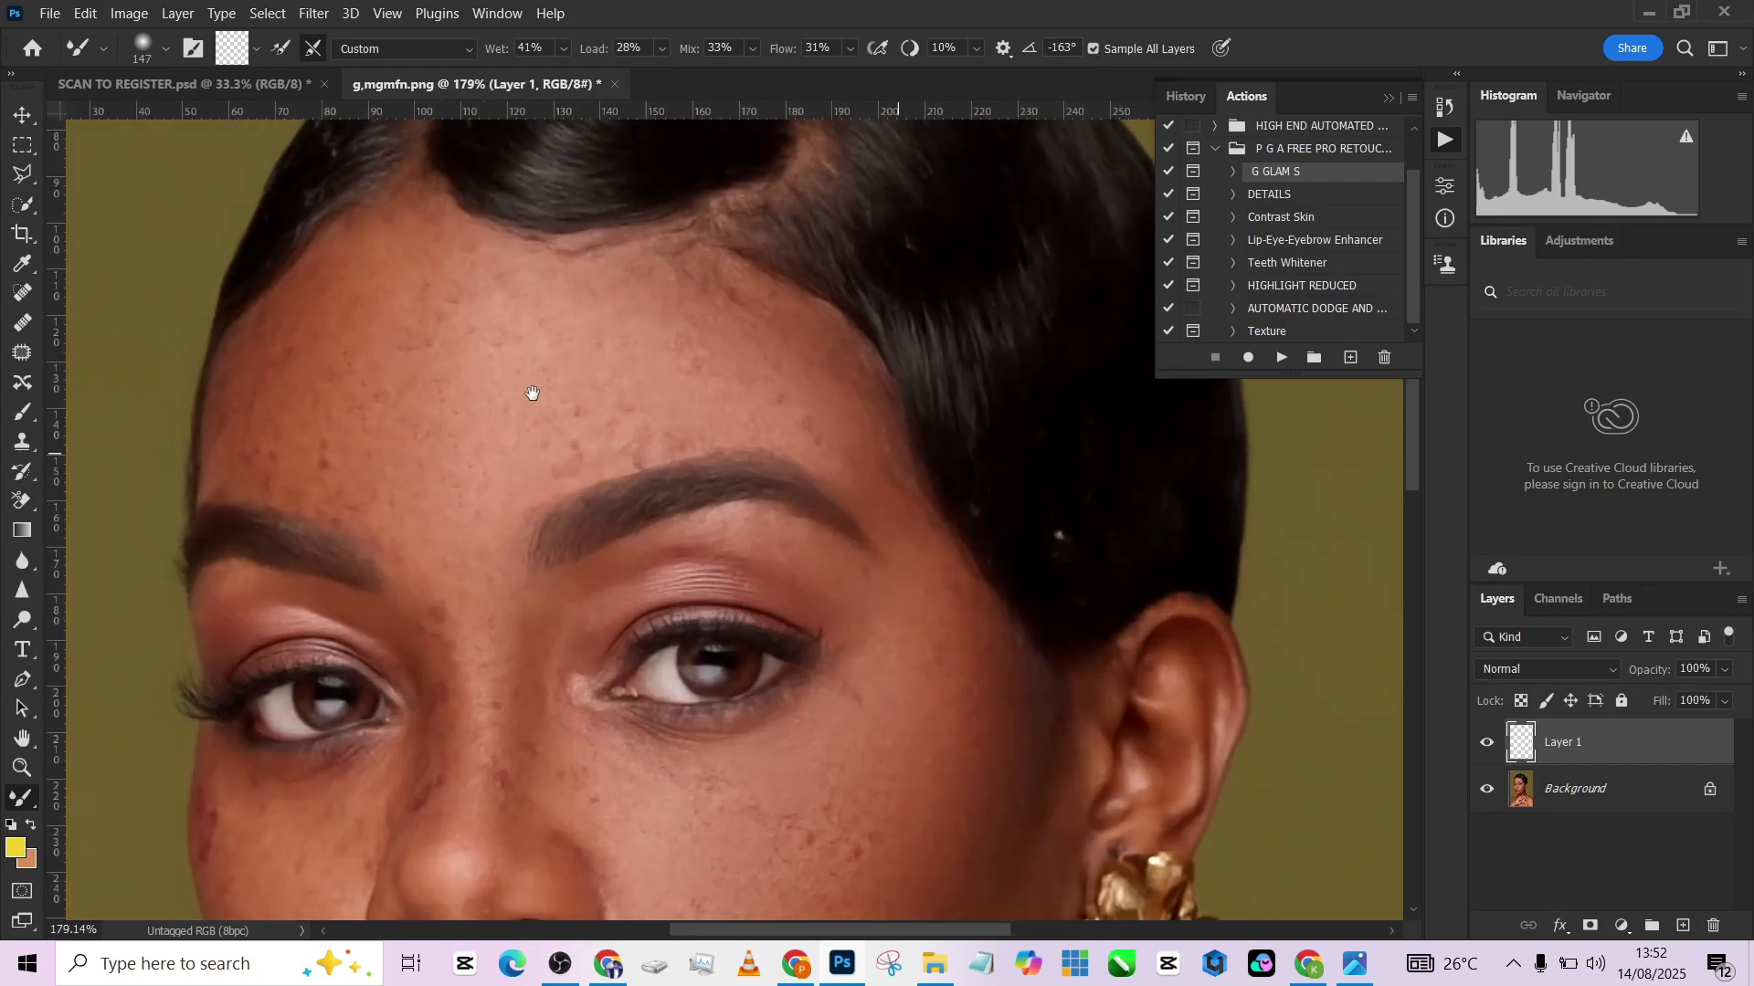
mouse_move(531, 393)
mouse_down()
mouse_move(571, 386)
mouse_move(618, 491)
mouse_up()
drag(575, 426, 454, 400)
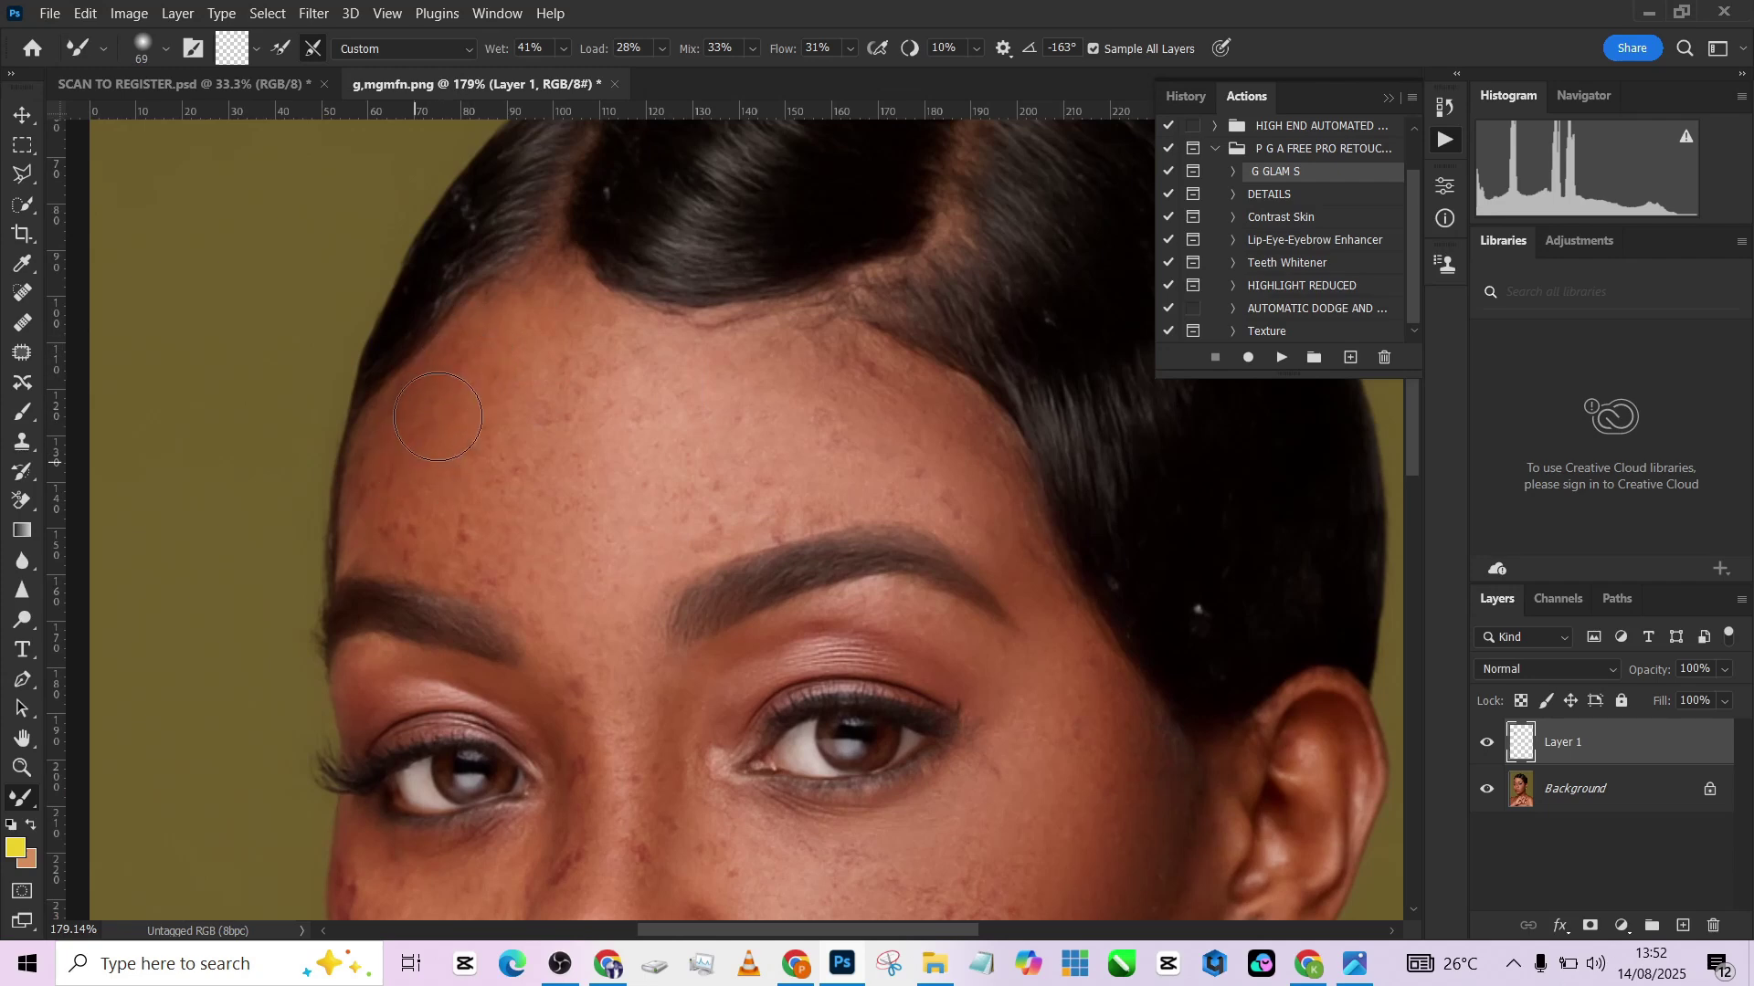
scroll(534, 266, down, 2)
key(bracketright)
key(bracketright)
key(bracketright)
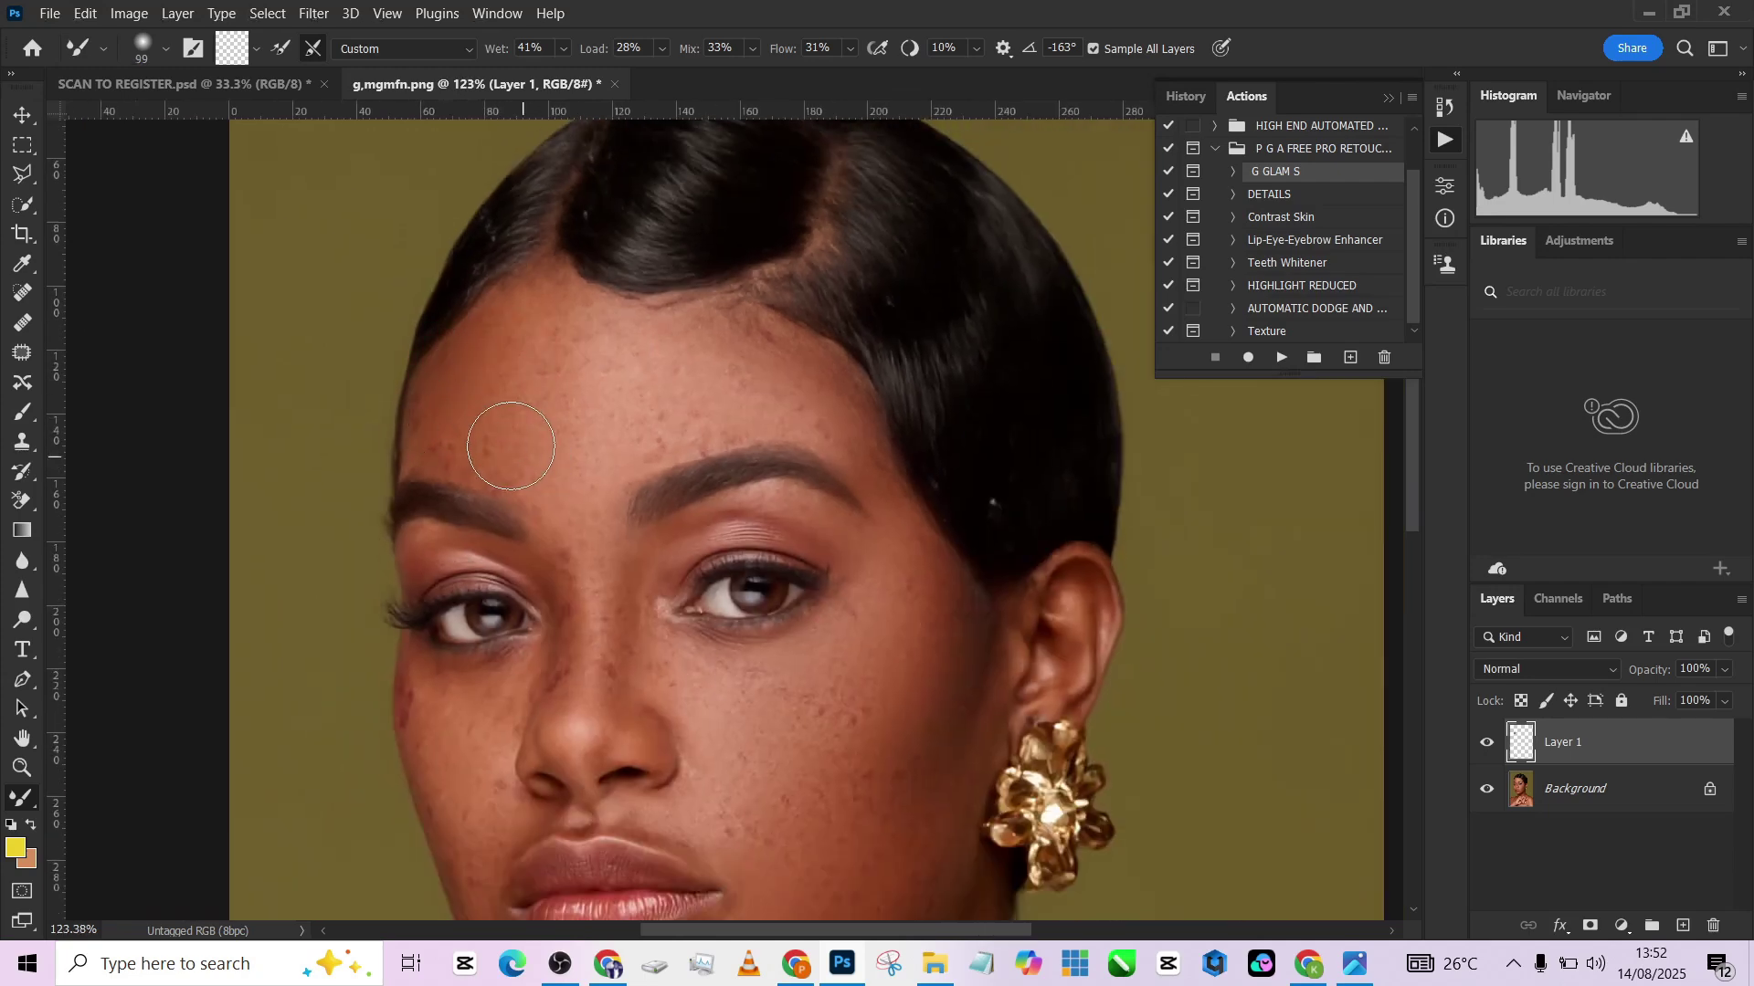
mouse_move(484, 419)
mouse_down()
mouse_move(547, 311)
mouse_move(531, 352)
mouse_move(498, 369)
mouse_move(553, 318)
mouse_move(536, 367)
mouse_move(580, 413)
mouse_move(556, 469)
mouse_up()
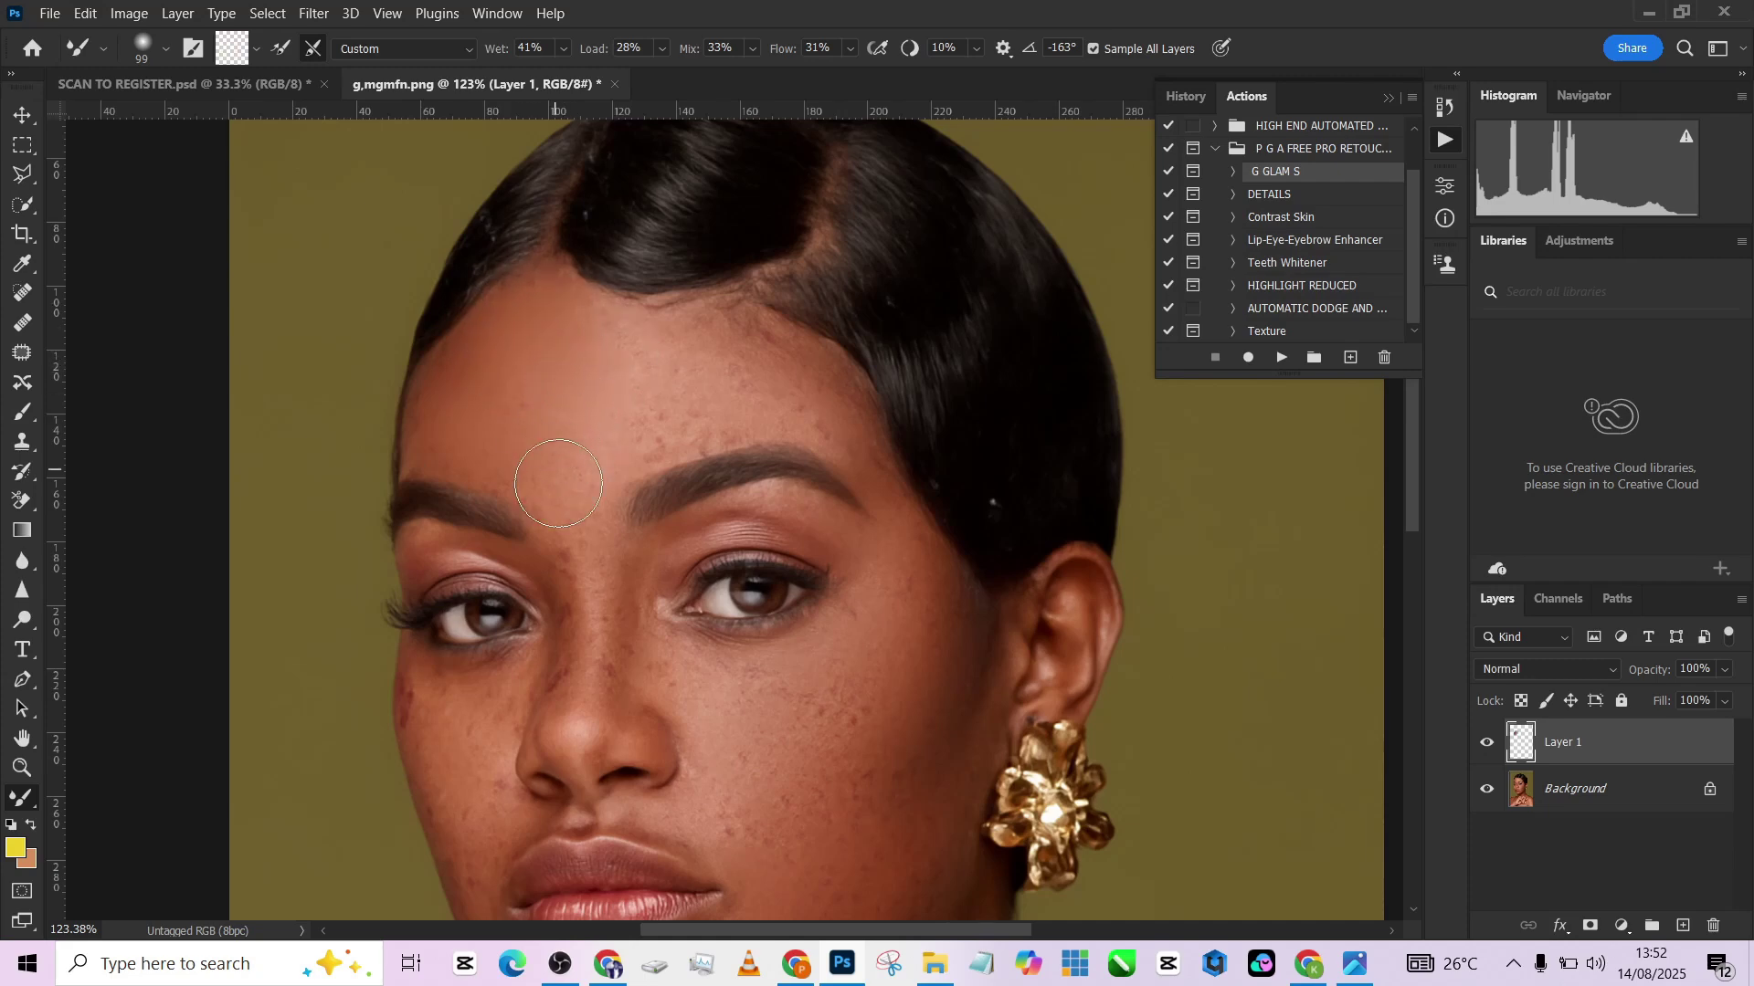
Smooth the rest of the forehead toward the temple and hairline, reducing the Mixer Brush to about 60 px.
alt+right_click(499, 453)
key(bracketright)
key(bracketright)
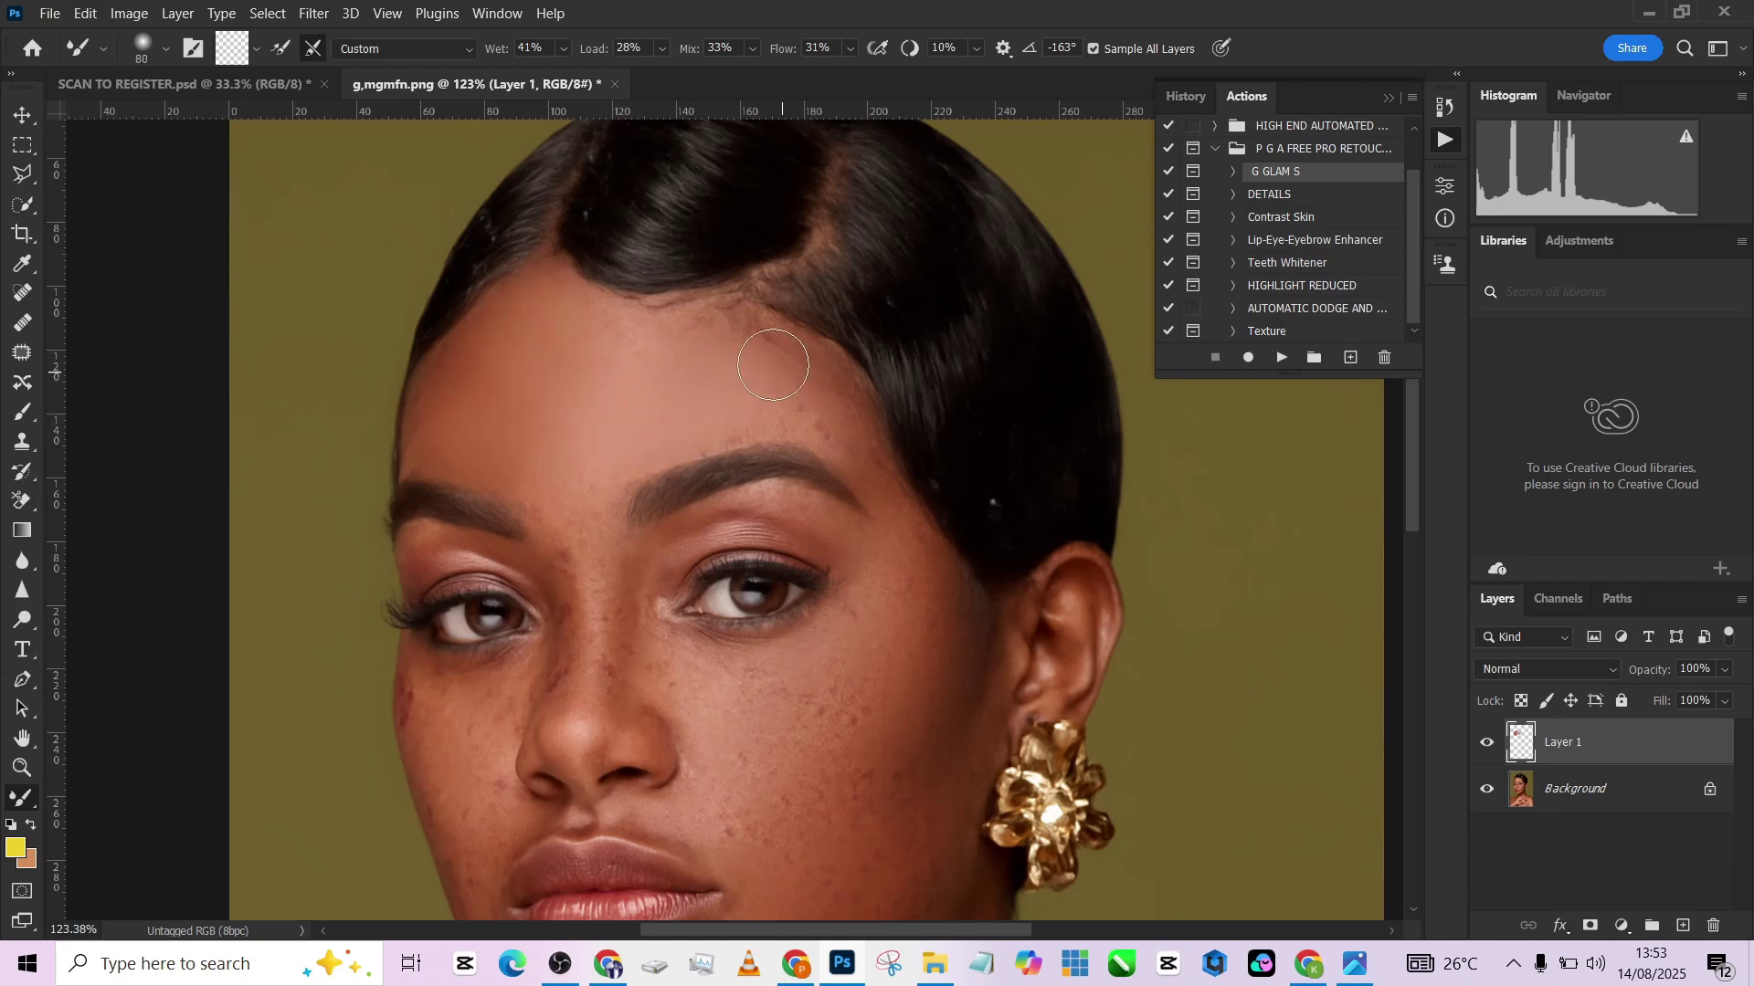
key(bracketleft)
key(bracketleft)
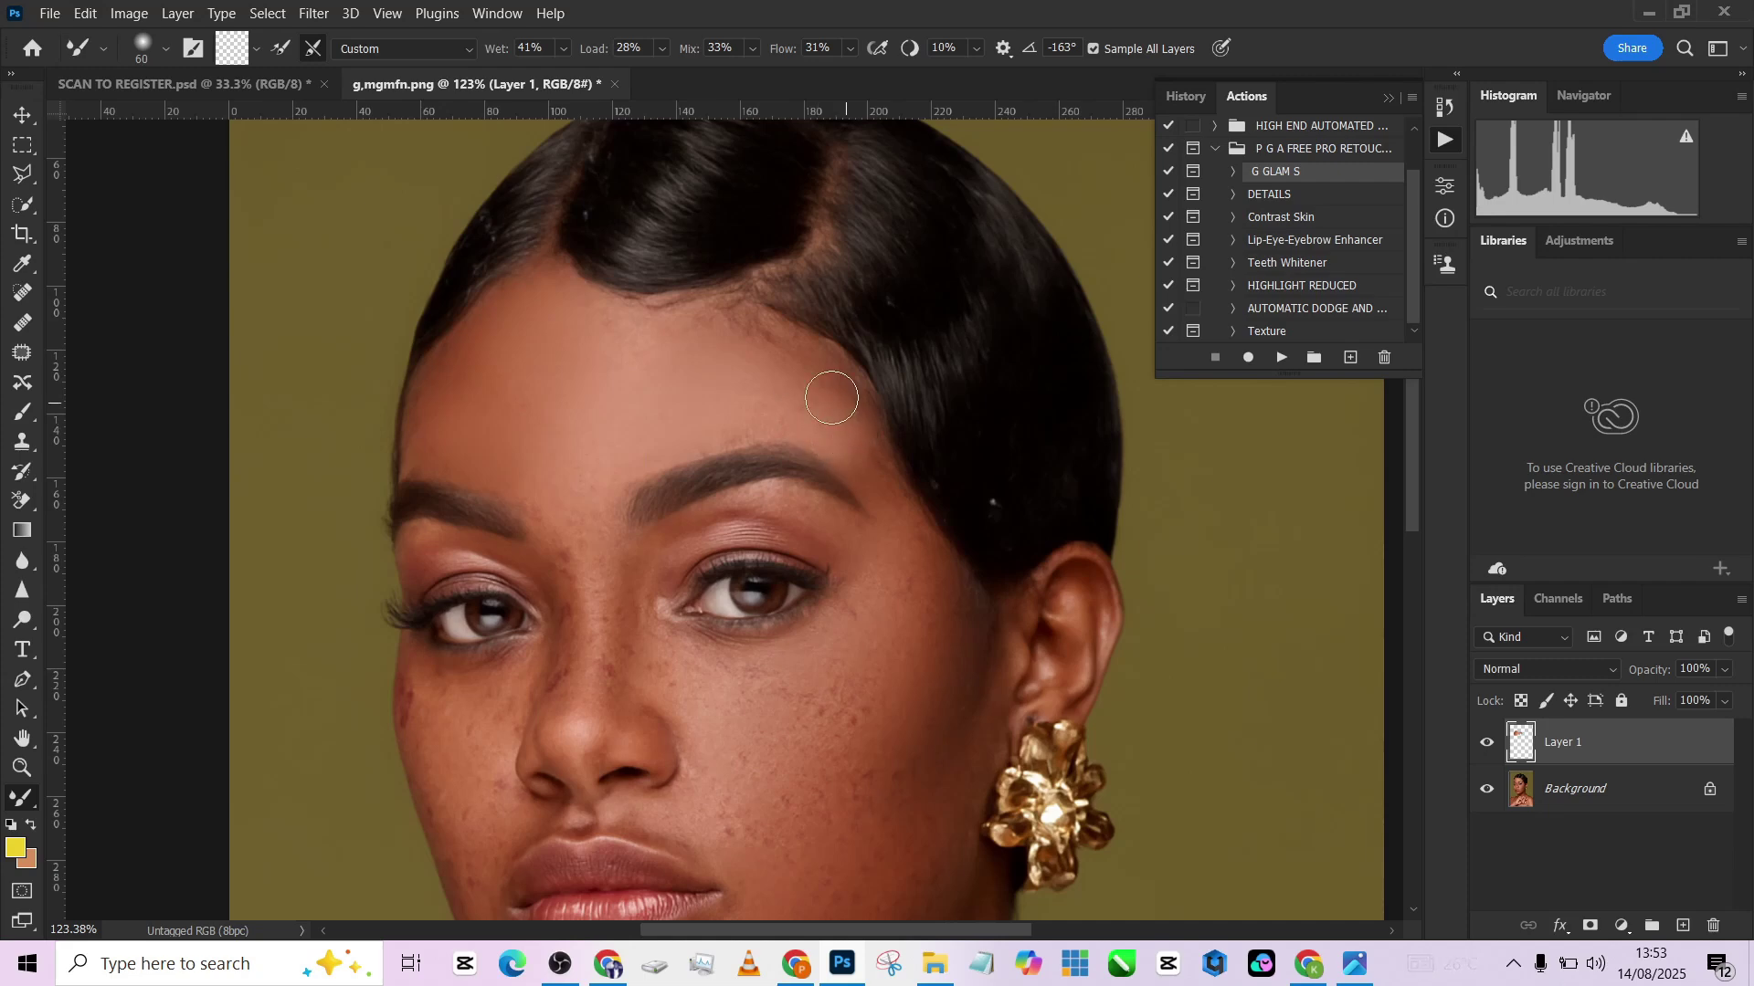
key(bracketleft)
scroll(731, 365, up, 2)
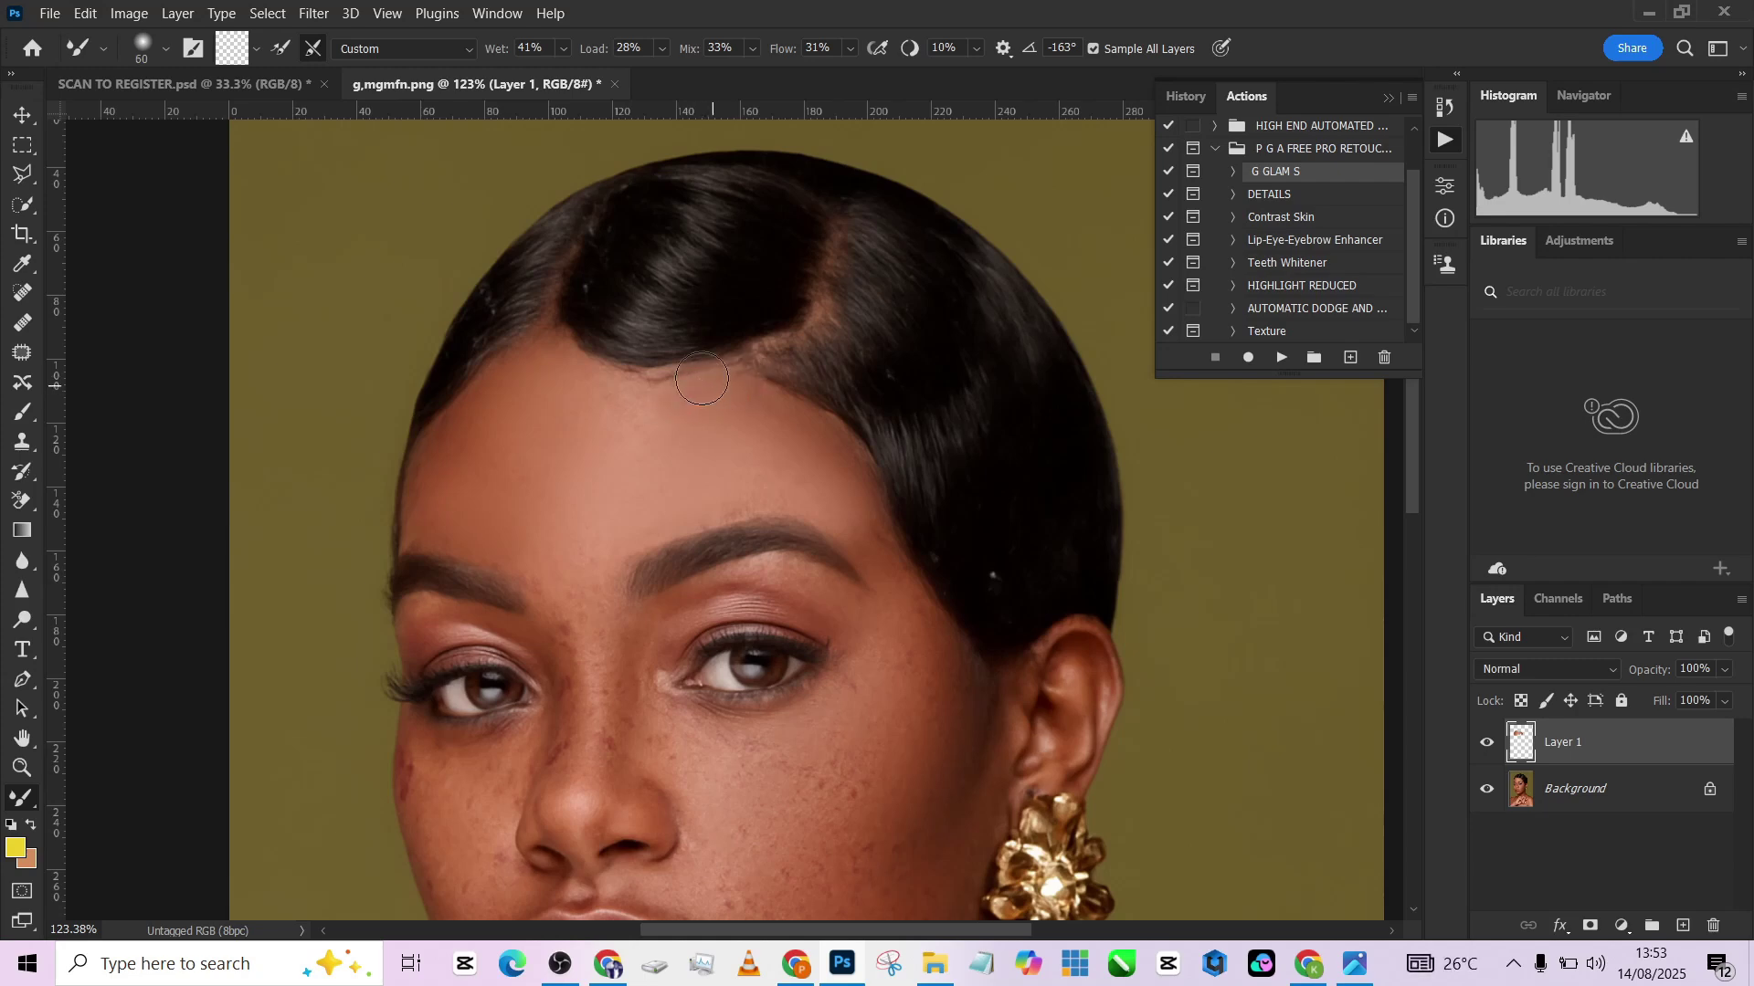
Refine the blending along the hairline, between the eyebrows and beside the outer brow, with the Mixer Brush between about 50 and 80 px.
key(bracketright)
key(bracketright)
key(bracketleft)
scroll(438, 493, down, 2)
key(bracketright)
key(bracketright)
key(bracketright)
mouse_move(571, 548)
mouse_down()
mouse_move(581, 484)
mouse_move(616, 468)
mouse_up()
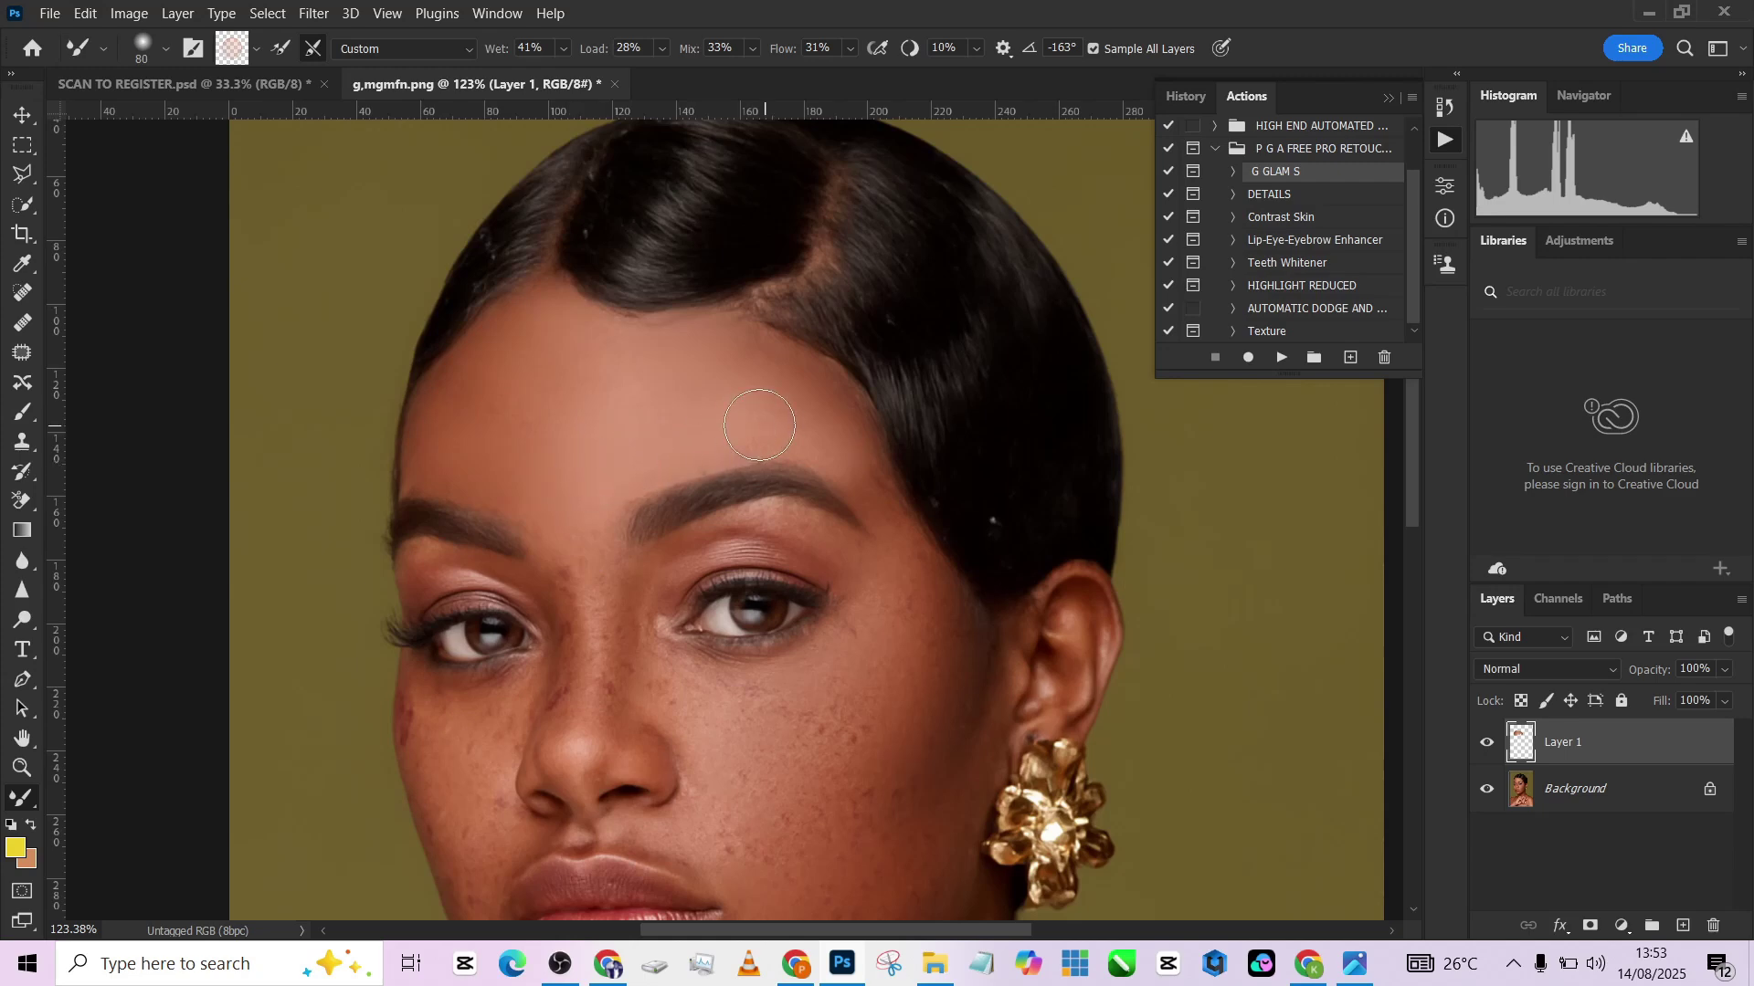
key(bracketleft)
key(bracketleft)
key(bracketleft)
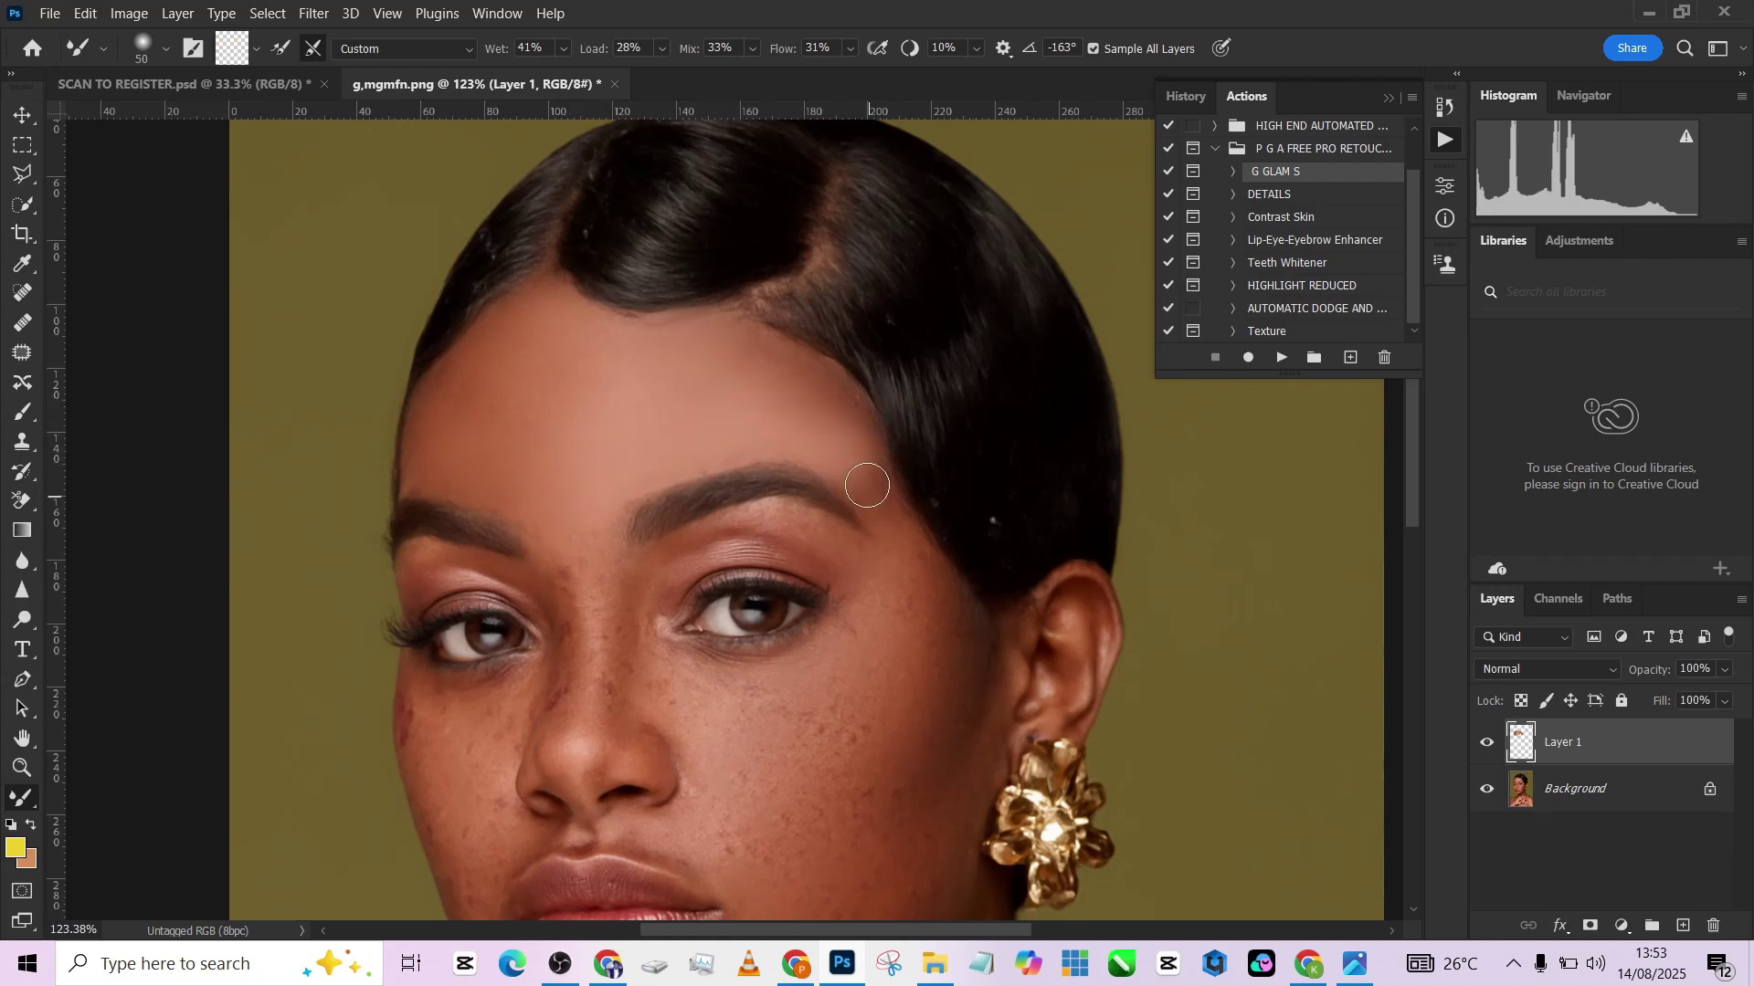
Smooth the freckled temple and cheek on the earring side with the Mixer Brush at about 60 to 70 px.
scroll(860, 500, down, 4)
key(bracketright)
key(bracketright)
key(bracketright)
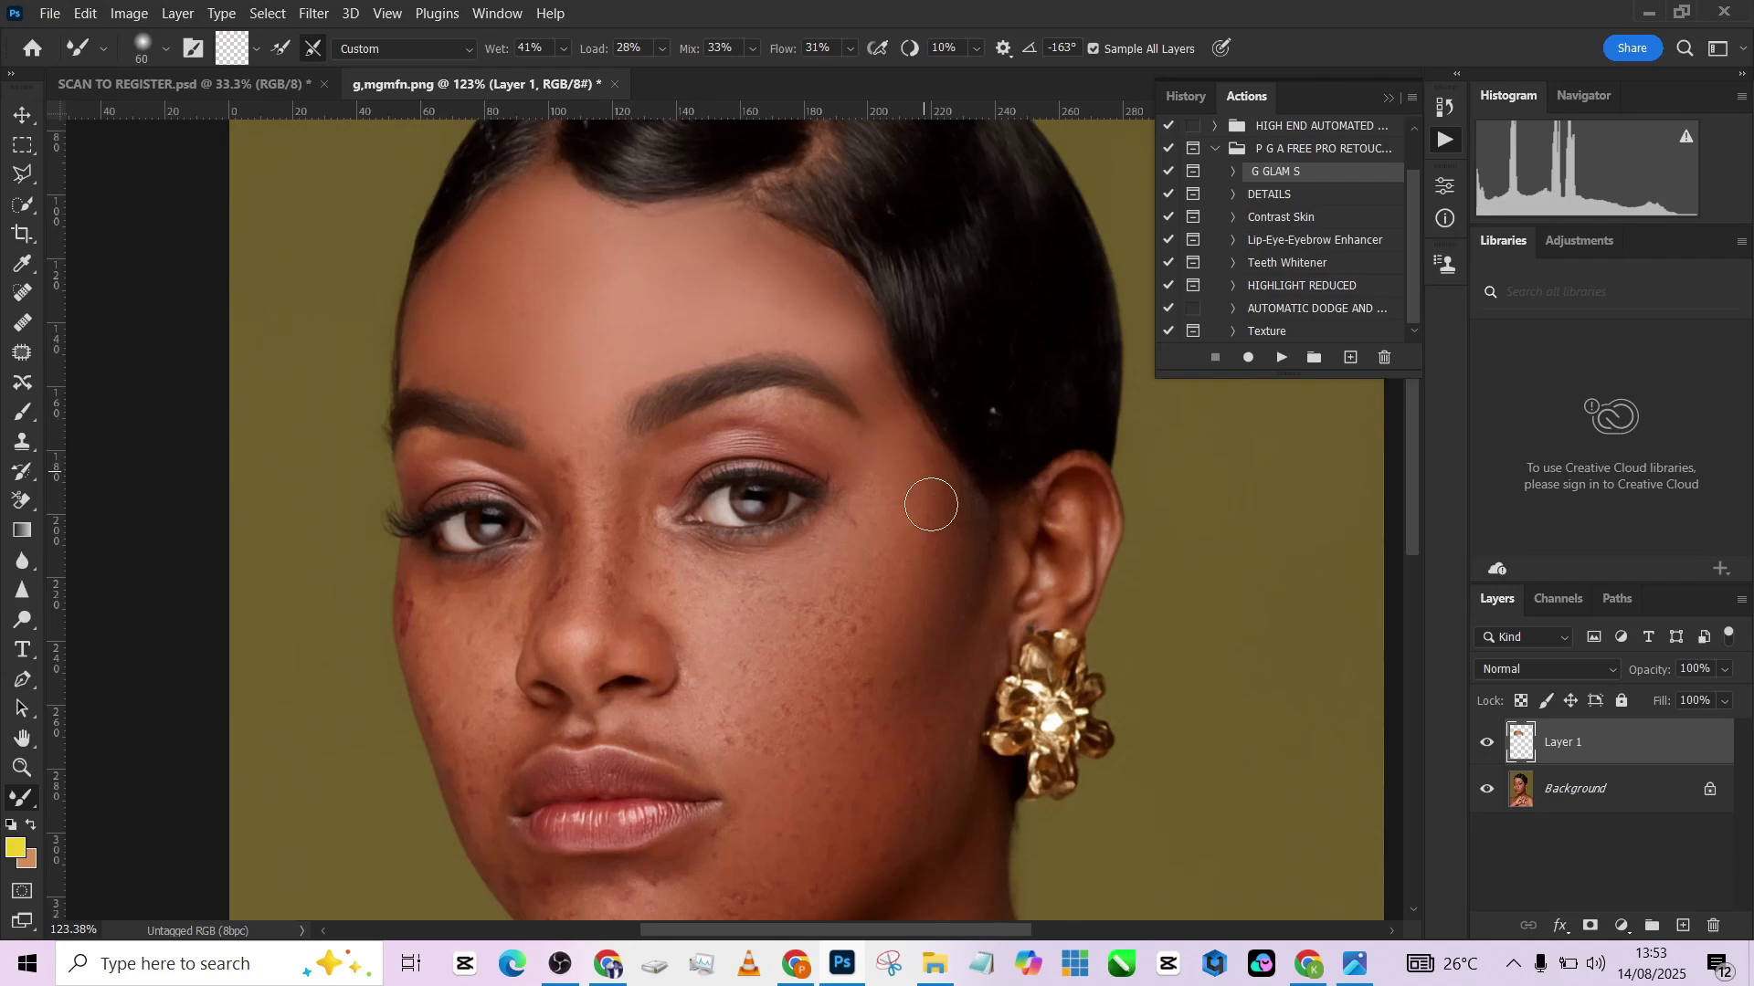
mouse_move(858, 589)
mouse_down()
mouse_move(724, 586)
mouse_move(749, 620)
mouse_move(850, 514)
mouse_move(770, 569)
mouse_move(724, 539)
mouse_move(738, 622)
mouse_move(920, 544)
mouse_up()
scroll(846, 509, down, 4)
key(bracketright)
key(bracketright)
key(bracketleft)
key(bracketleft)
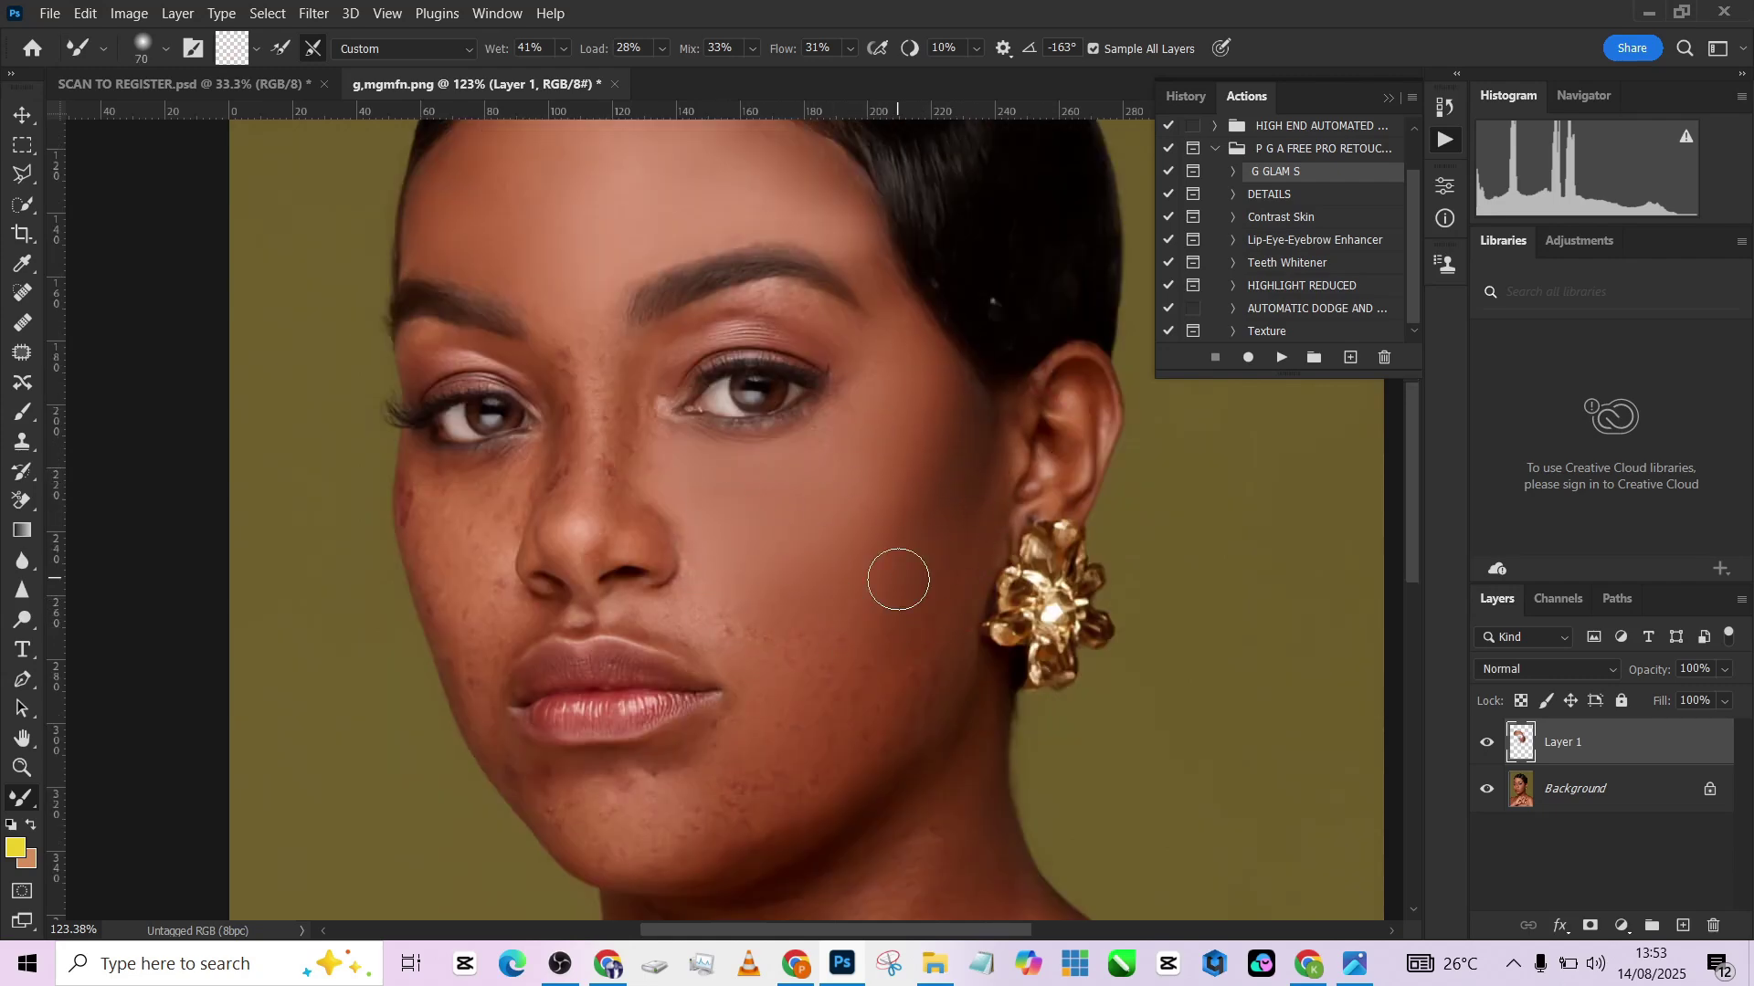
Blend the spots on the lower cheek and beside the mouth, reducing the Mixer Brush to about 50 px.
scroll(943, 457, down, 3)
key(bracketleft)
key(bracketleft)
key(bracketleft)
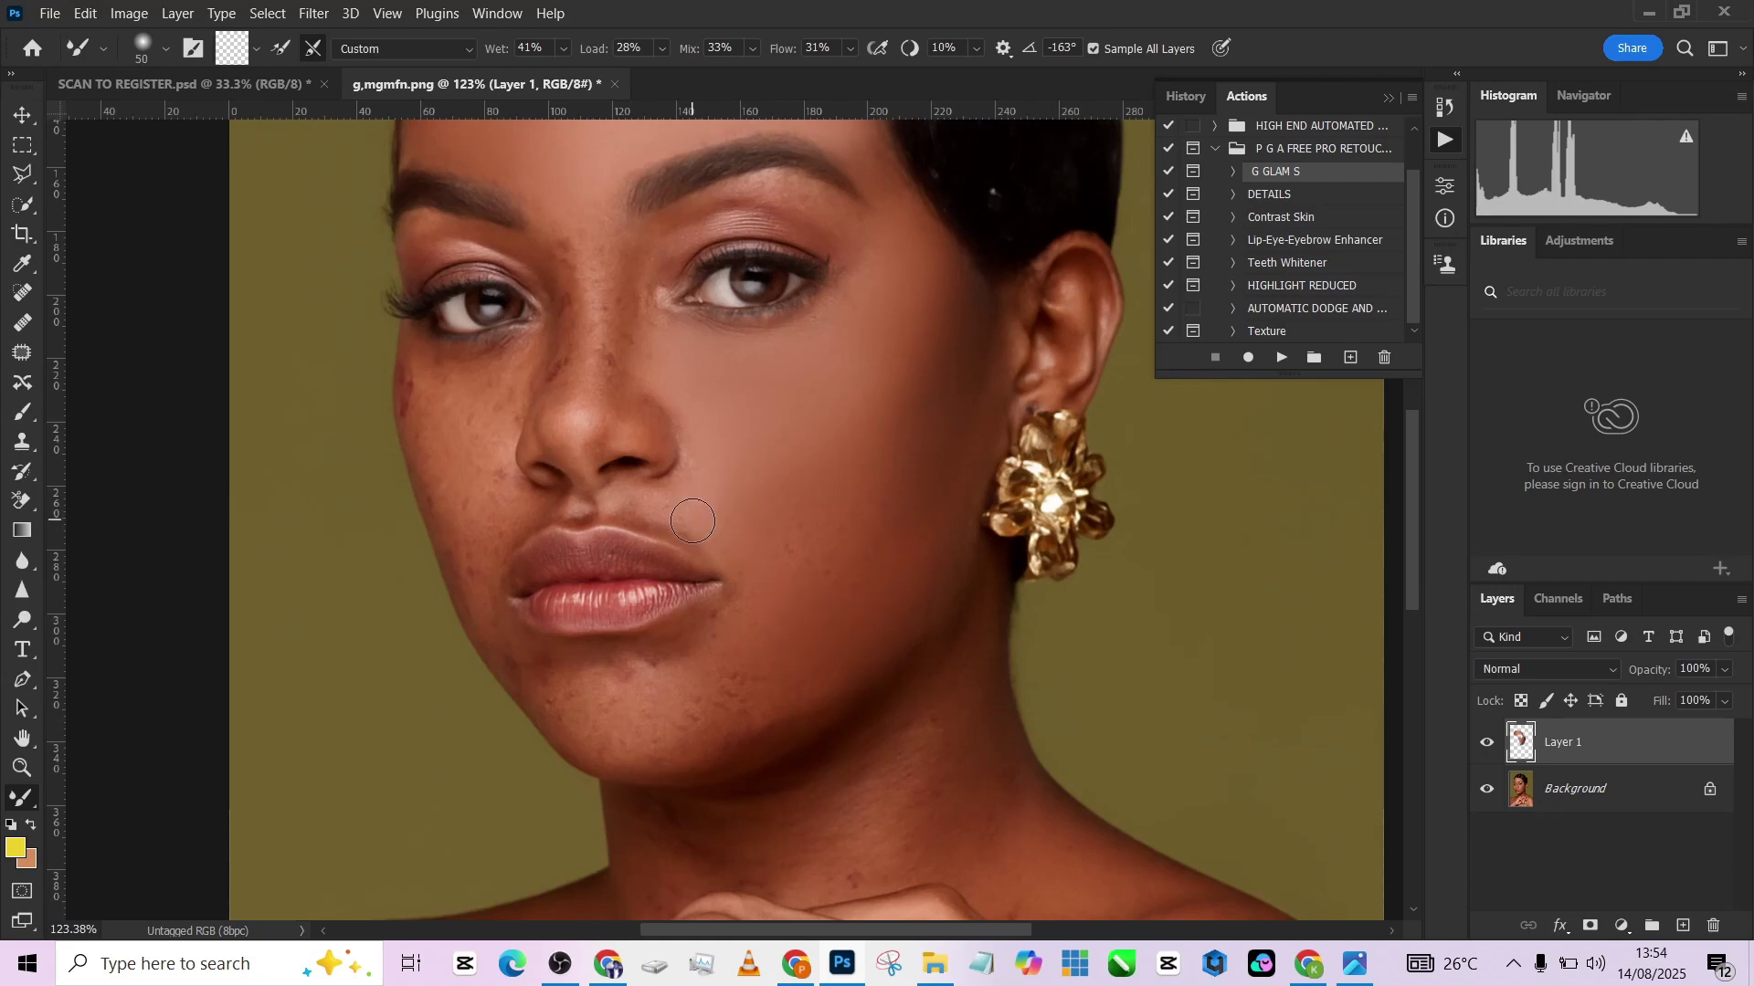
Smooth the bridge and side of the nose up to the inner eye corners with a small Mixer Brush of about 25 to 35 px.
scroll(622, 359, up, 6)
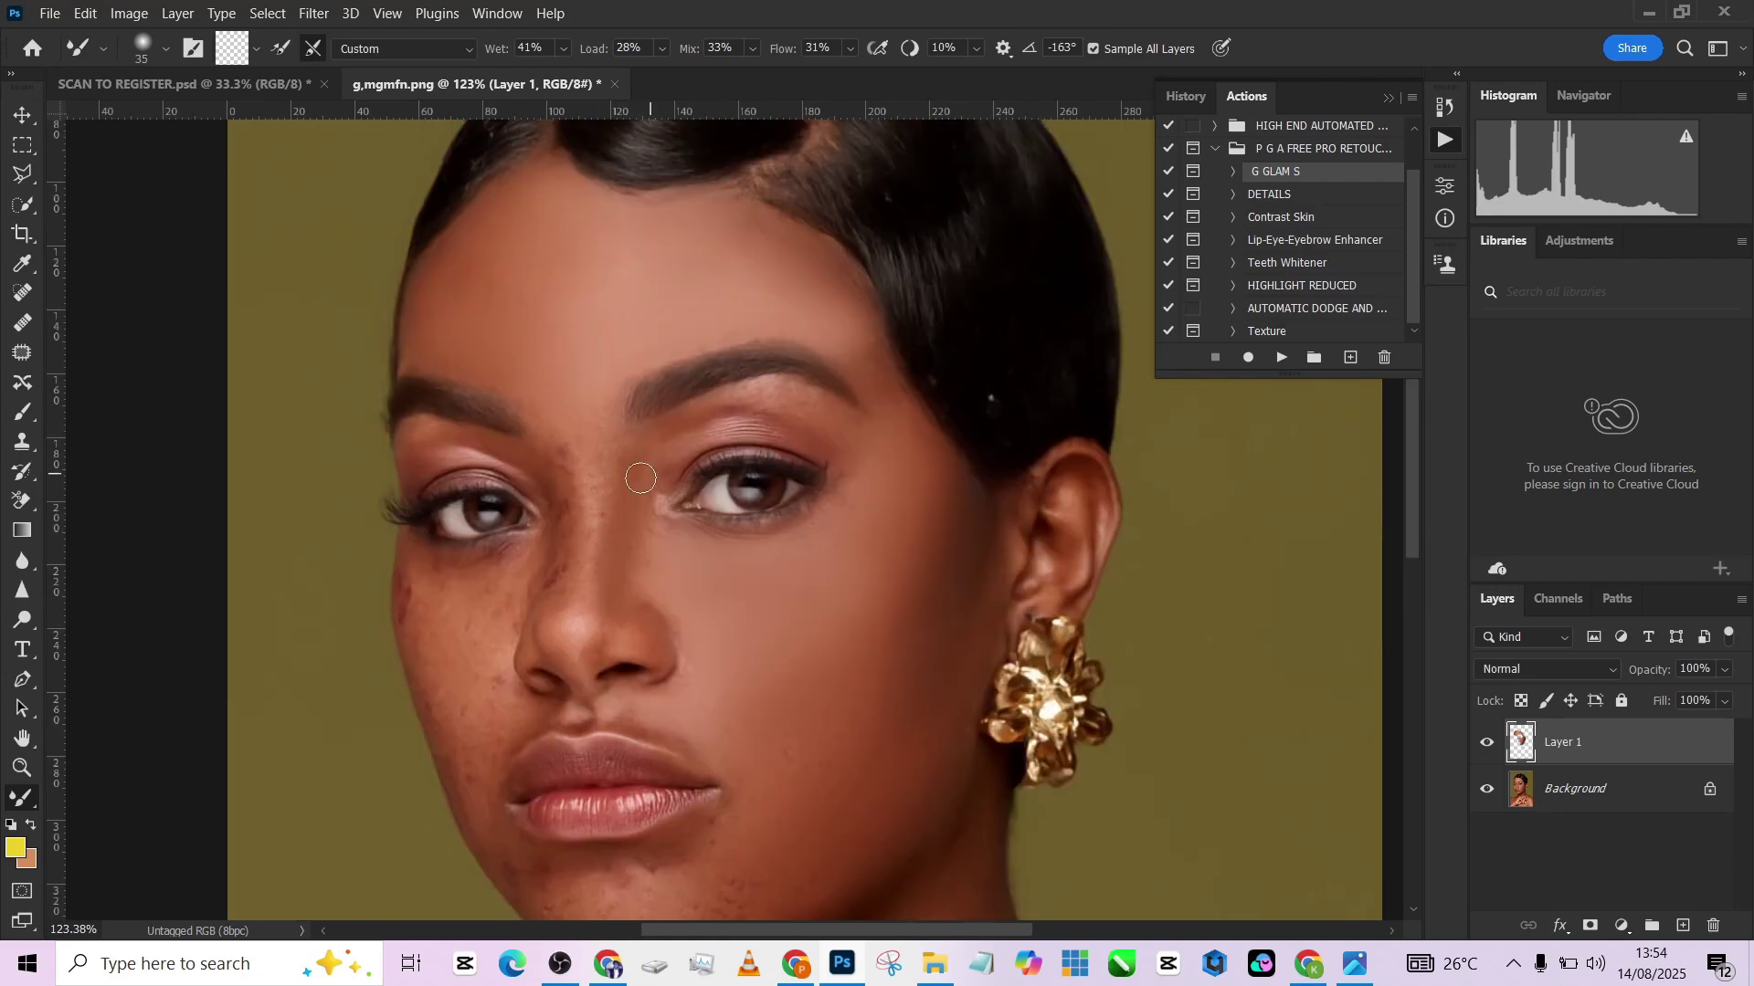
key(bracketleft)
key(bracketleft)
key(bracketleft)
key(bracketleft)
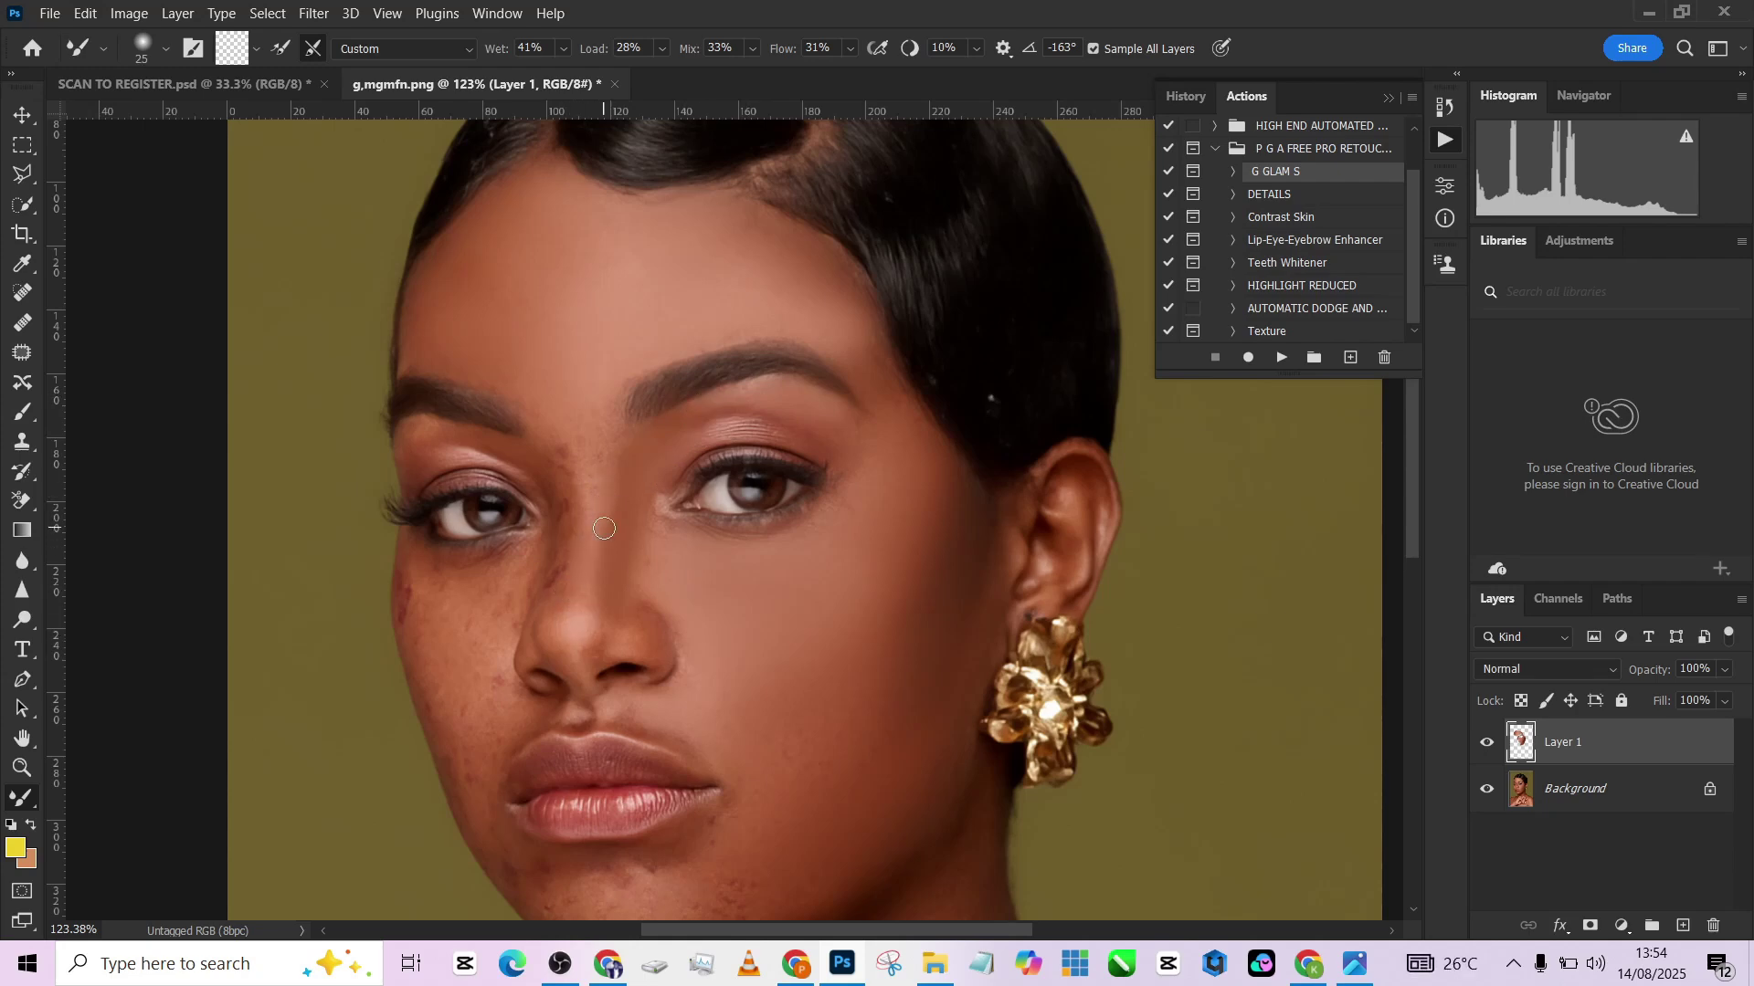
alt+right_click(565, 478)
drag(565, 484, 557, 584)
Smooth the blemished cheek opposite the earring down to the corner of the mouth with the Mixer Brush at about 55 to 70 px.
alt+right_click(491, 648)
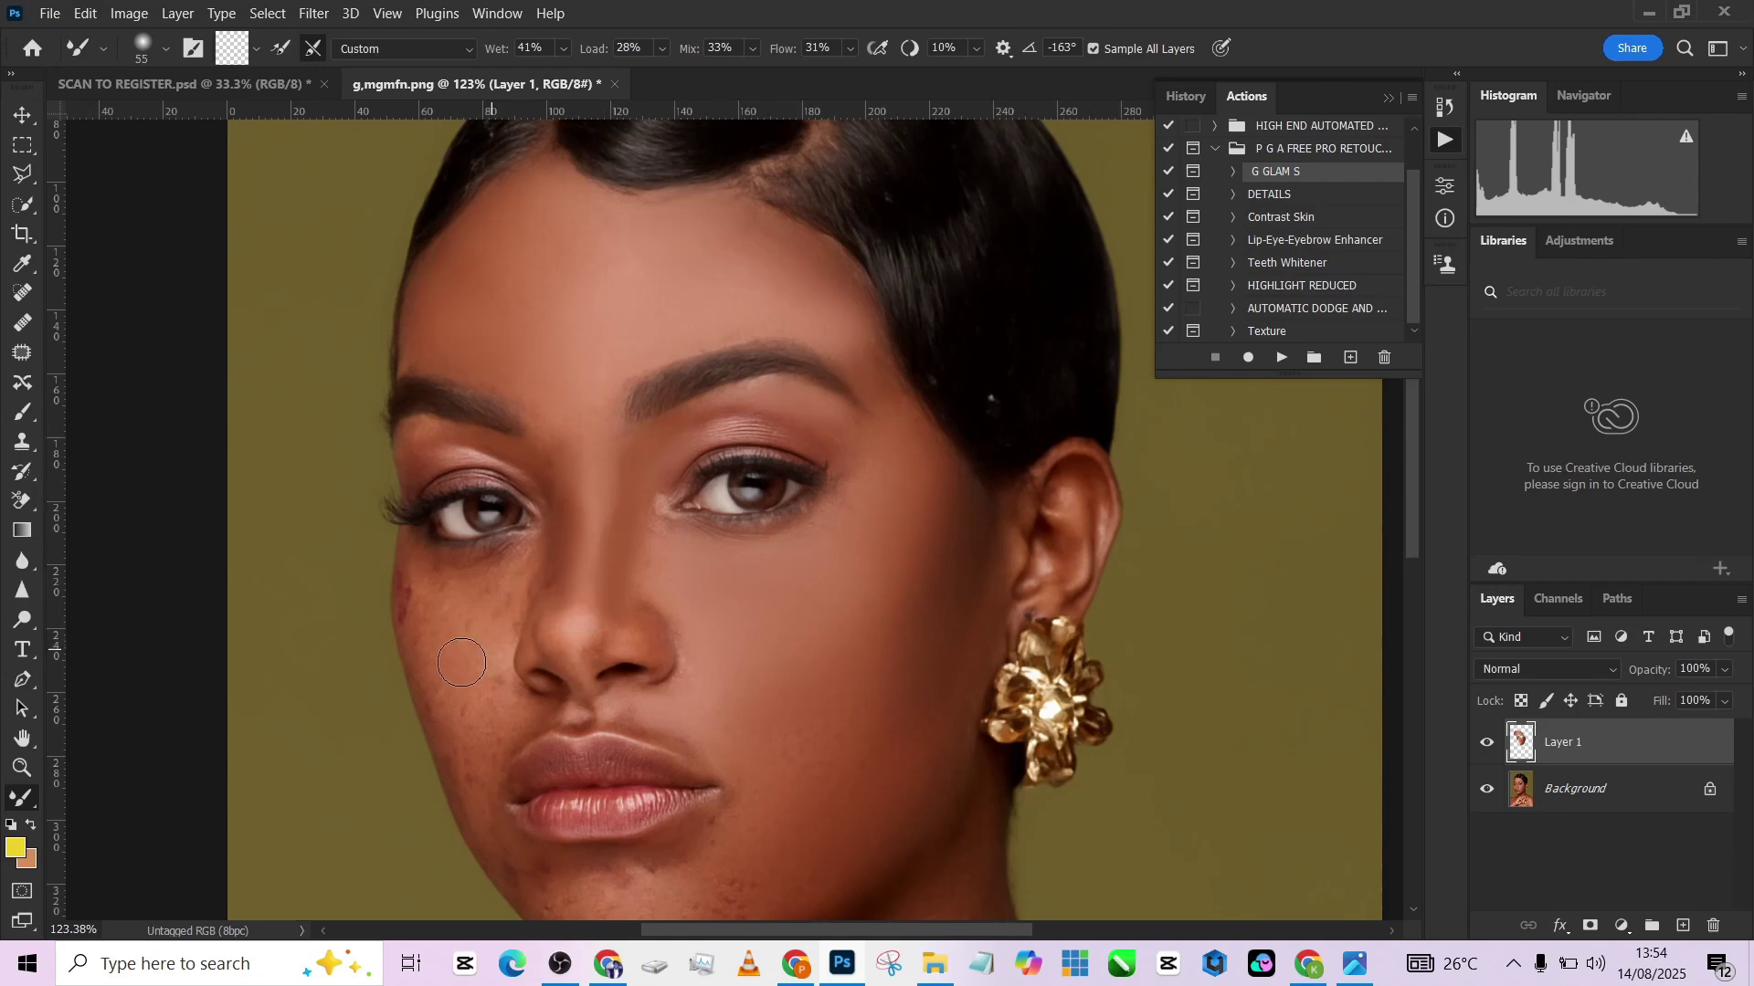
mouse_move(461, 663)
mouse_down()
mouse_move(411, 606)
mouse_move(423, 646)
mouse_move(478, 586)
mouse_move(499, 608)
mouse_move(584, 450)
mouse_move(547, 608)
mouse_up()
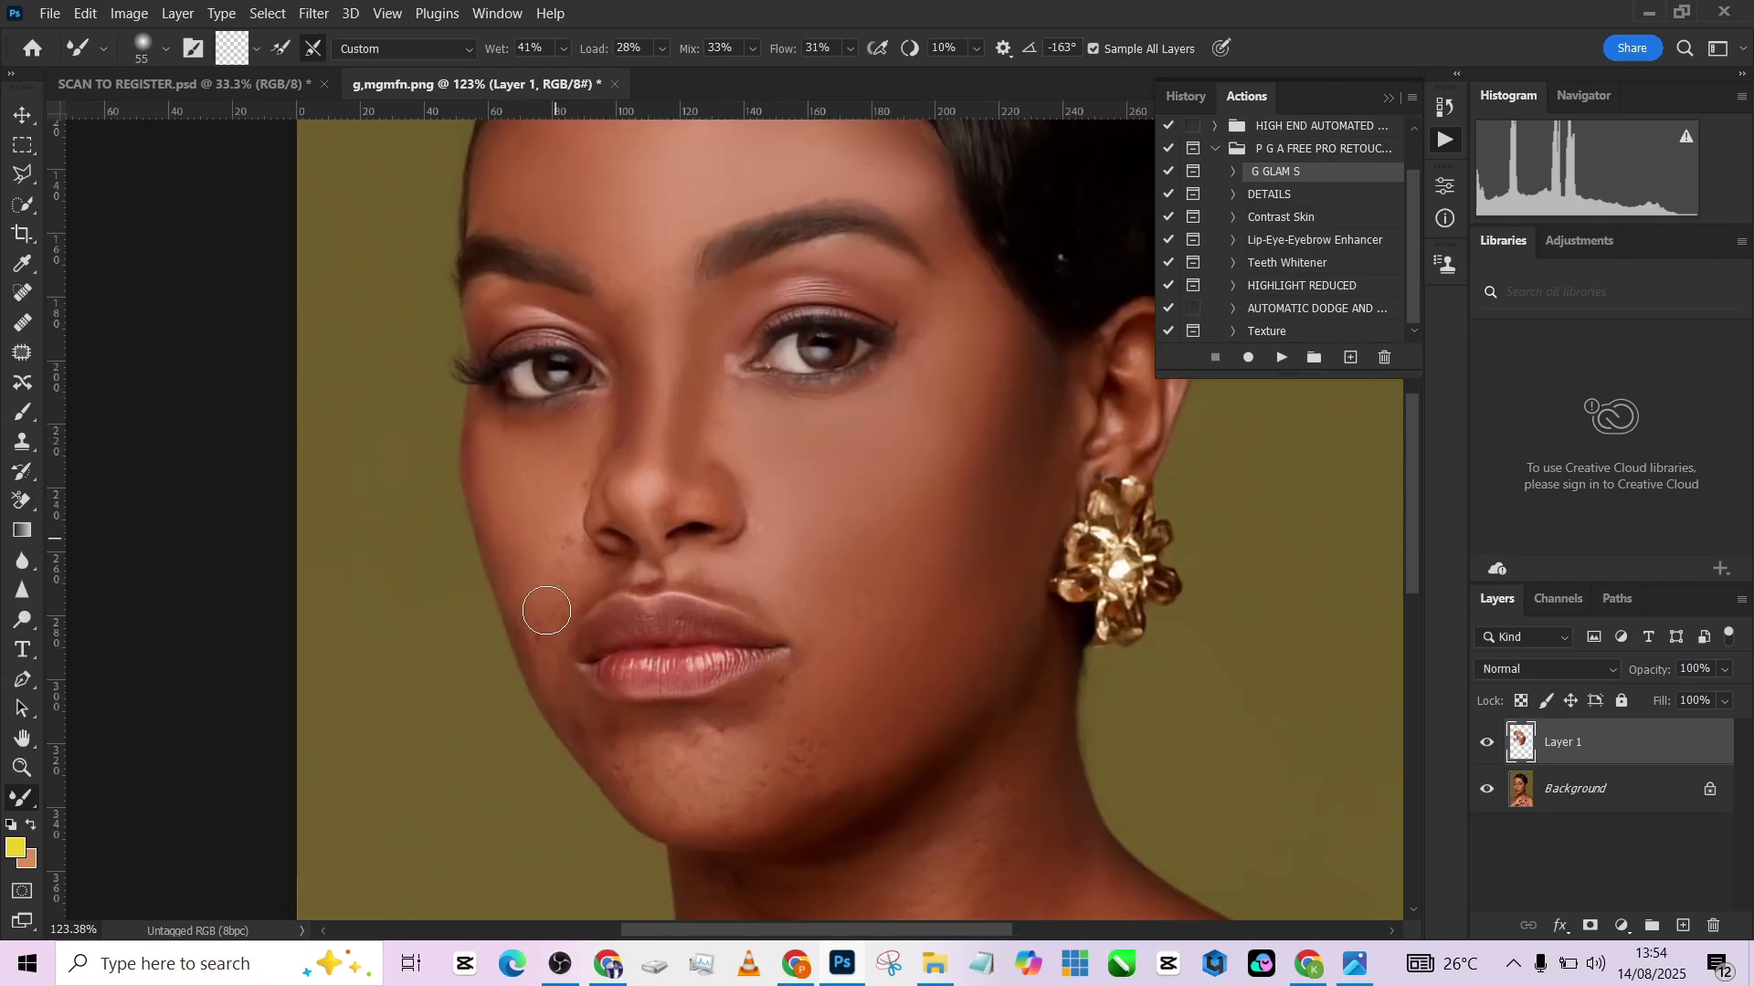
alt+right_click(549, 594)
scroll(524, 603, down, 1)
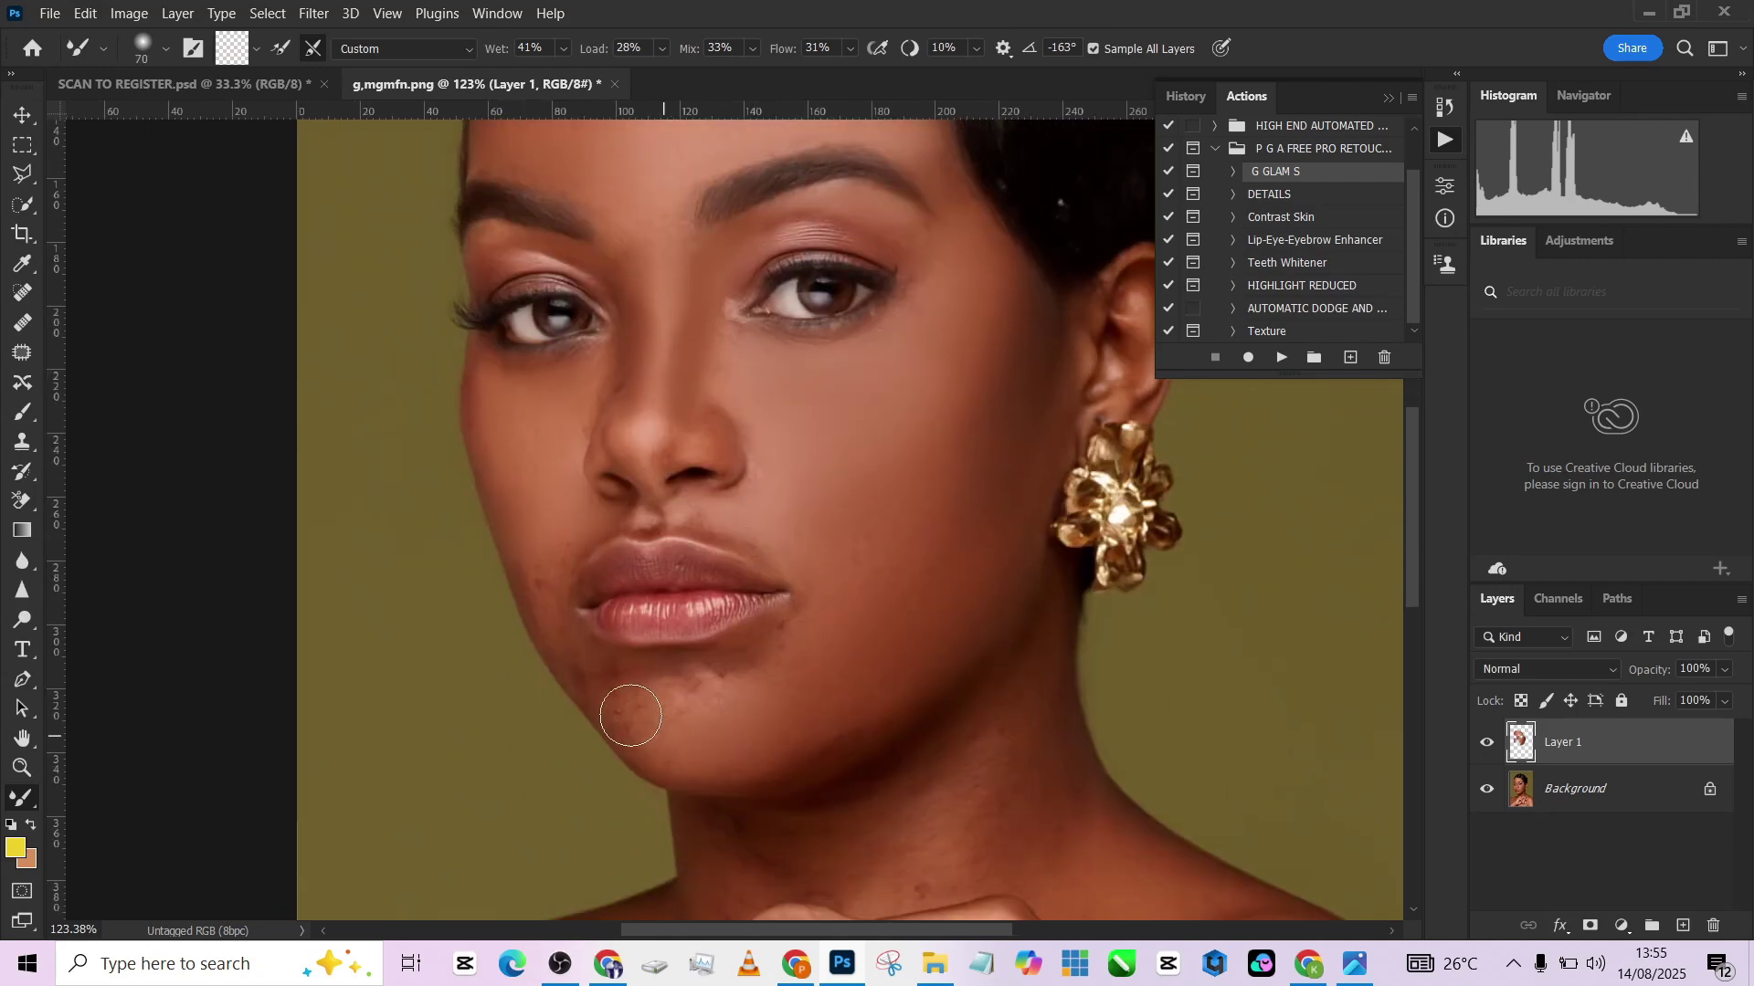
Blend the remaining spots on the chin and around the mouth with the Mixer Brush, and set its Wet value to 0%.
key(bracketright)
key(bracketright)
key(bracketleft)
key(bracketleft)
key(bracketleft)
key(0)
key(0)
scroll(557, 585, up, 2)
scroll(532, 524, down, 4)
key(bracketright)
key(bracketright)
key(bracketright)
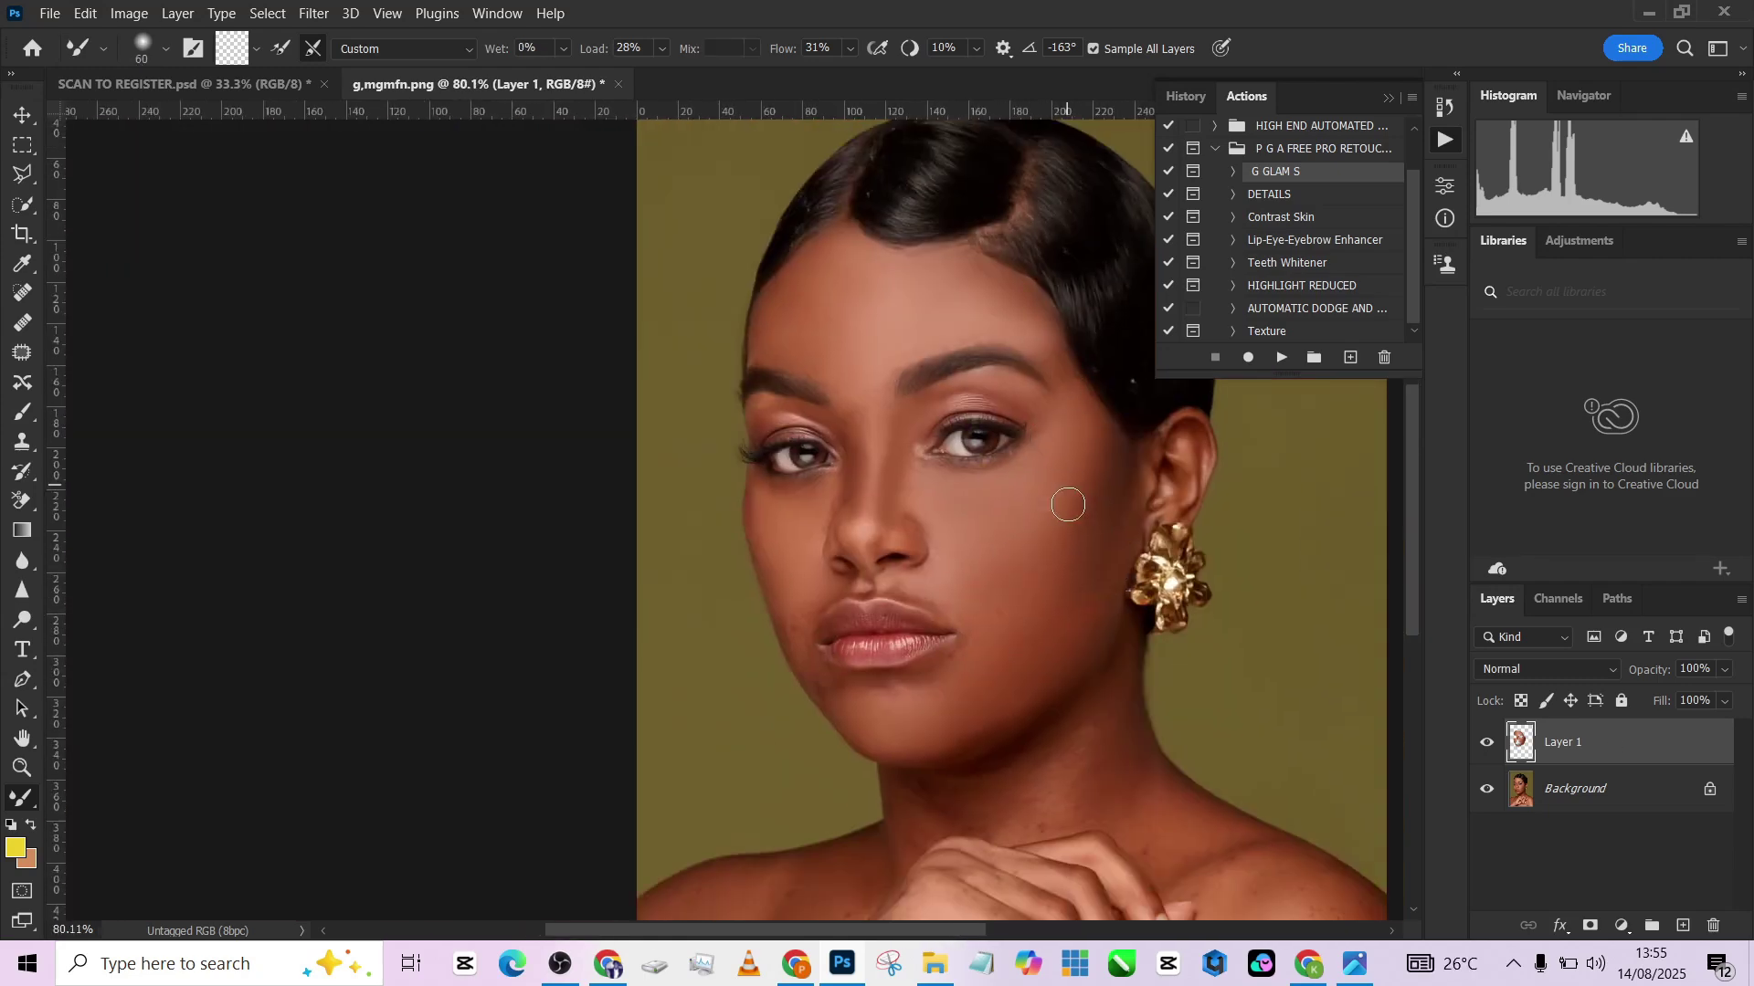
Try to smooth the freckled shoulder beside the fingernails with the Mixer Brush enlarged to about 146 px.
scroll(1024, 557, down, 3)
key(bracketright)
key(bracketright)
key(bracketright)
key(bracketright)
scroll(959, 662, up, 2)
scroll(1050, 548, down, 3)
drag(1012, 650, 1041, 649)
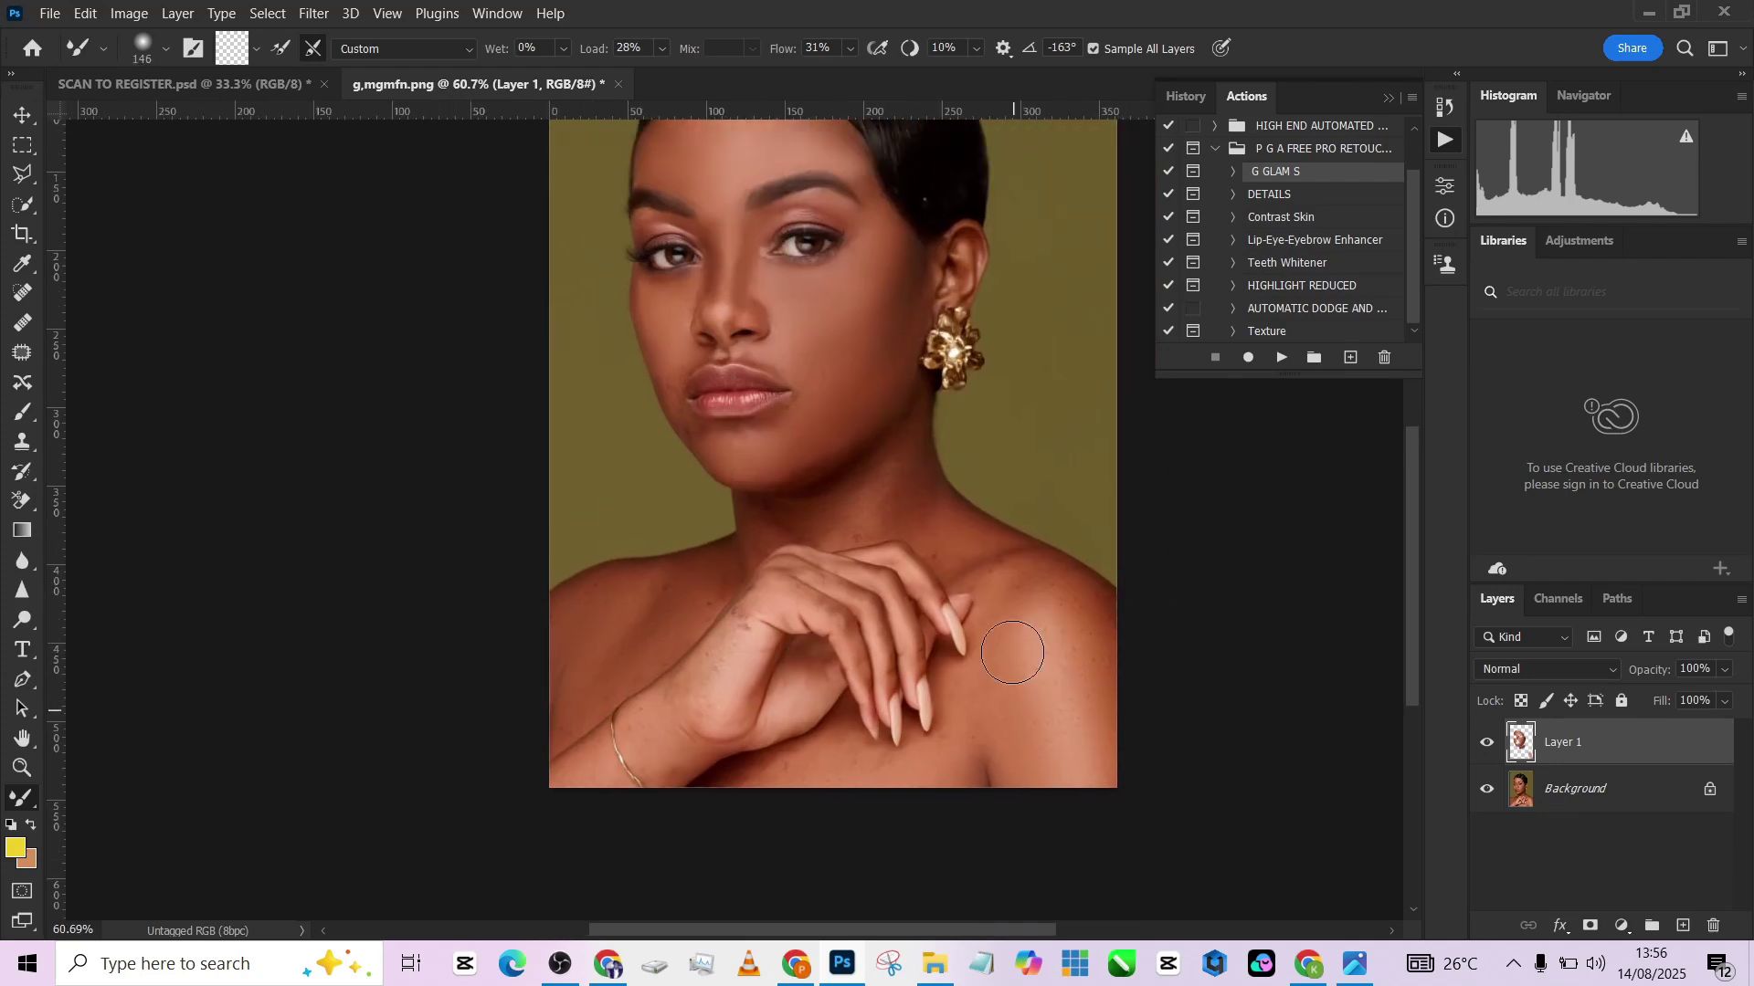
scroll(1064, 703, up, 5)
click(1679, 935)
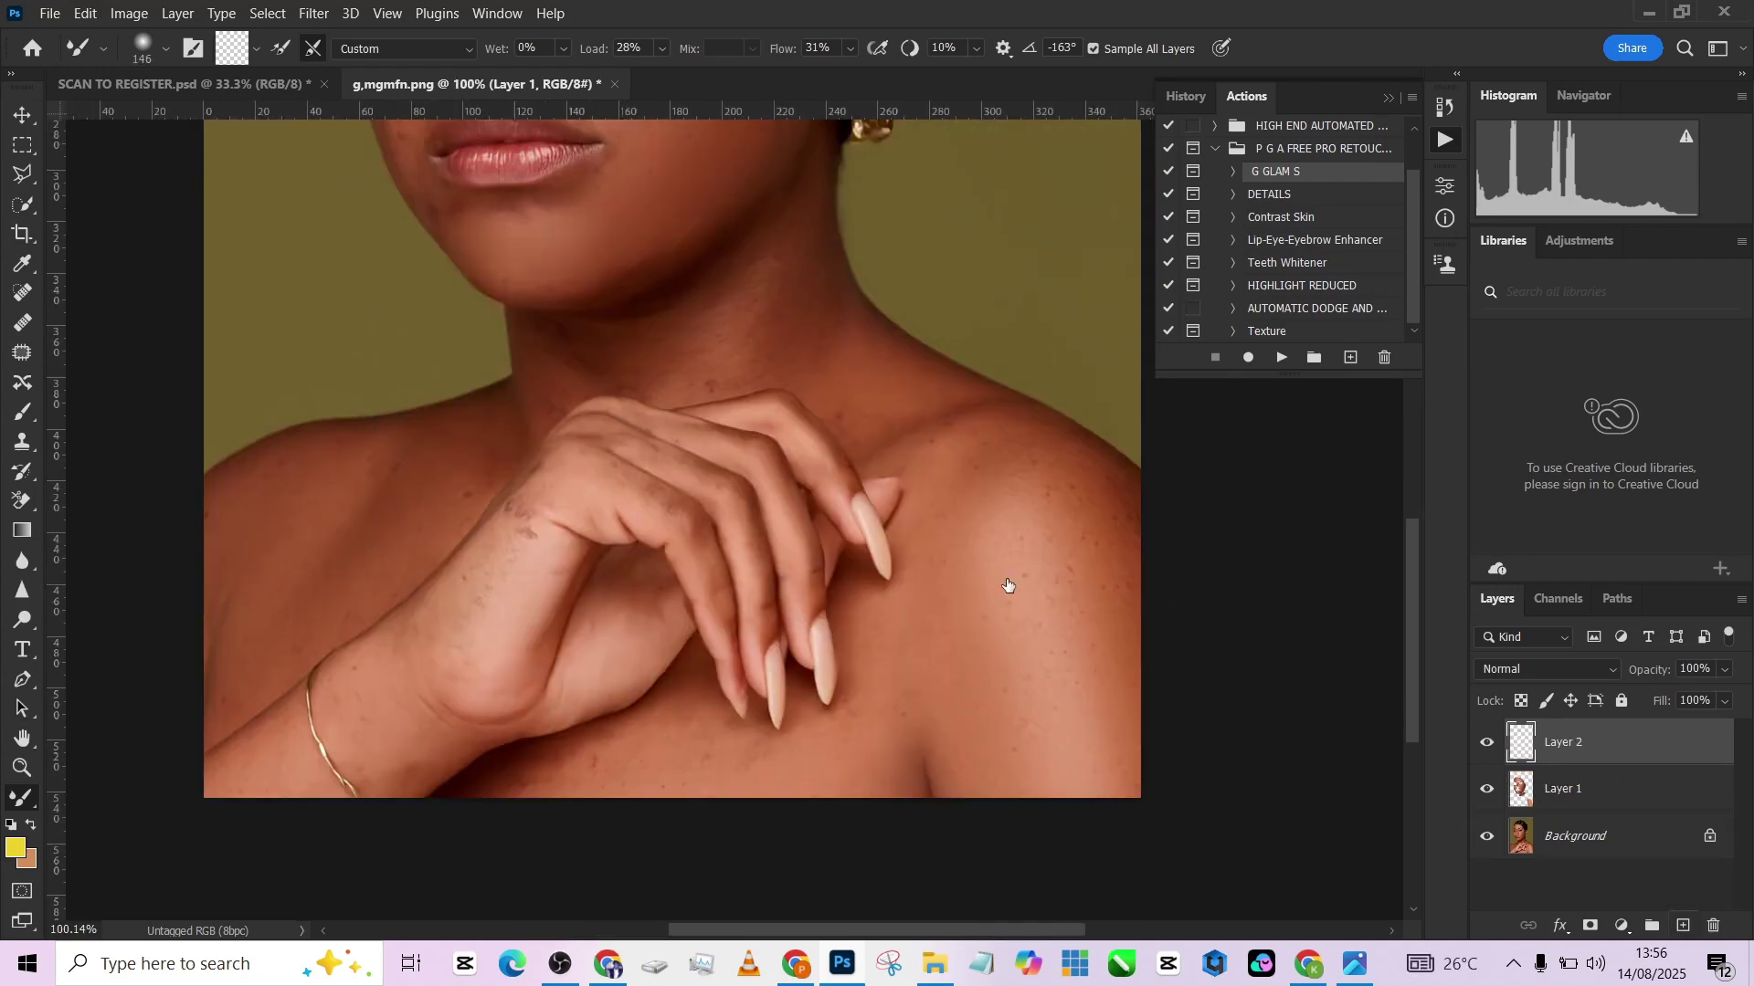
mouse_move(977, 586)
mouse_down()
mouse_move(1045, 735)
mouse_move(1115, 707)
mouse_move(1075, 539)
mouse_up()
drag(1617, 742, 1713, 926)
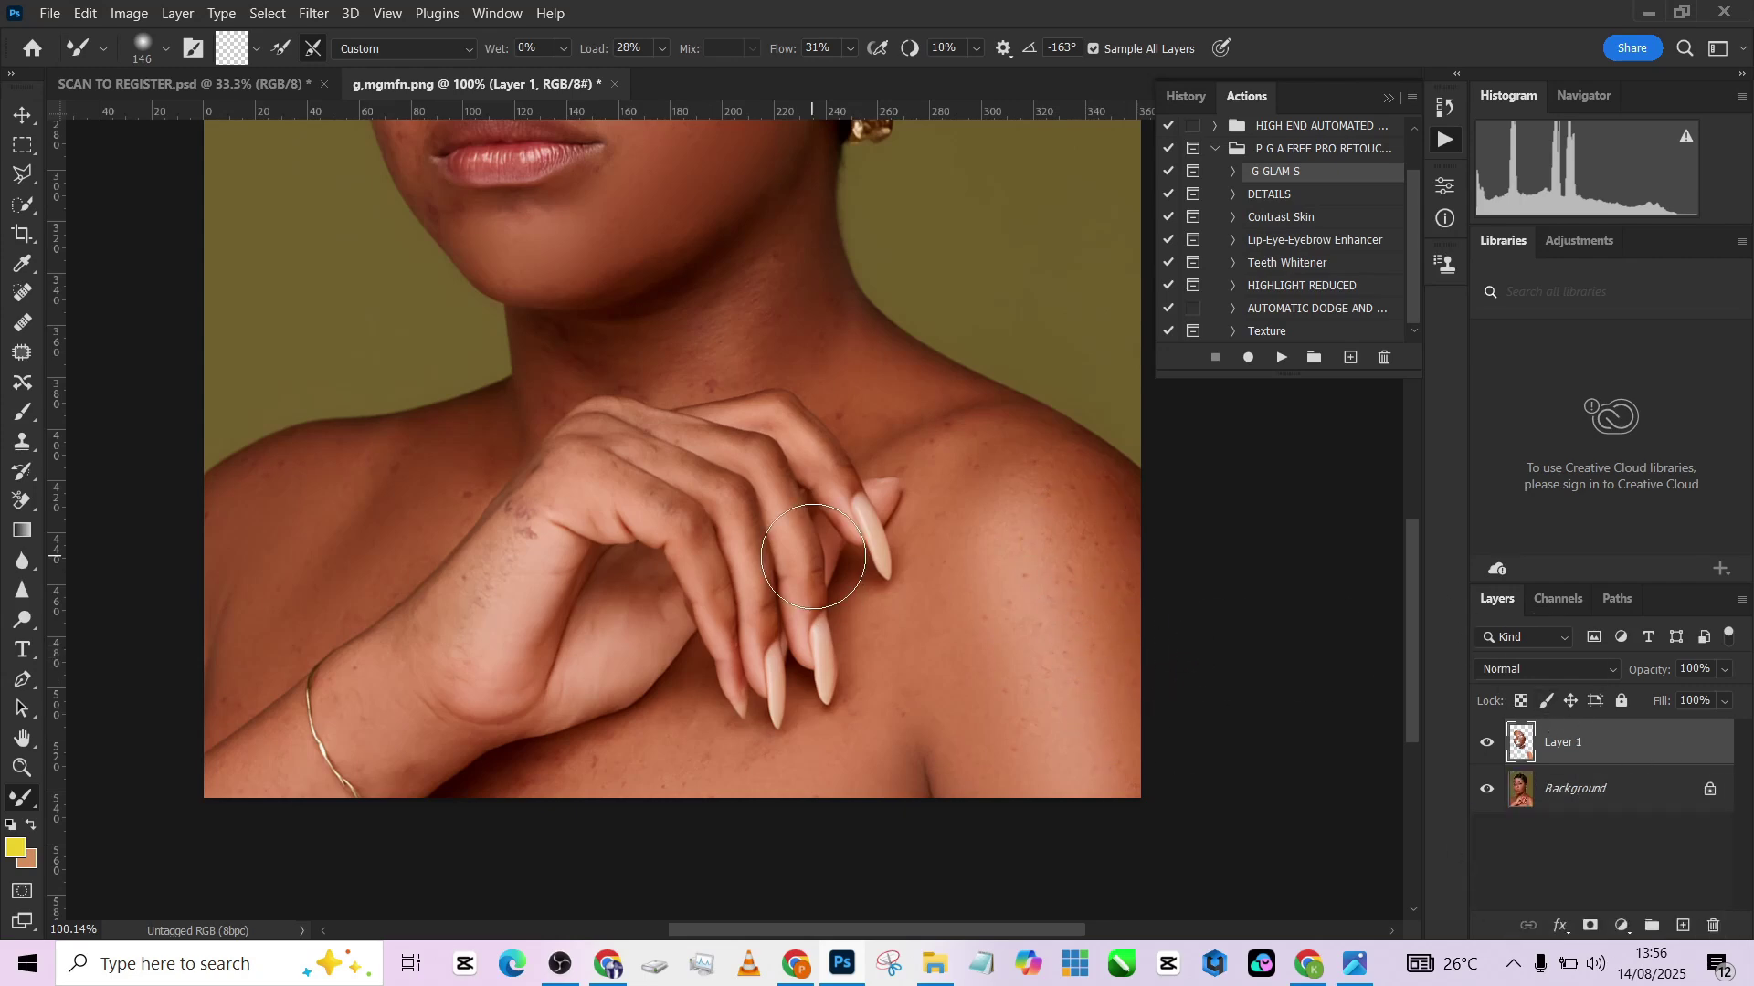
Set the Mixer Brush's Flow to 48% and its Wet value to 69%.
scroll(819, 556, down, 7)
drag(835, 353, 842, 610)
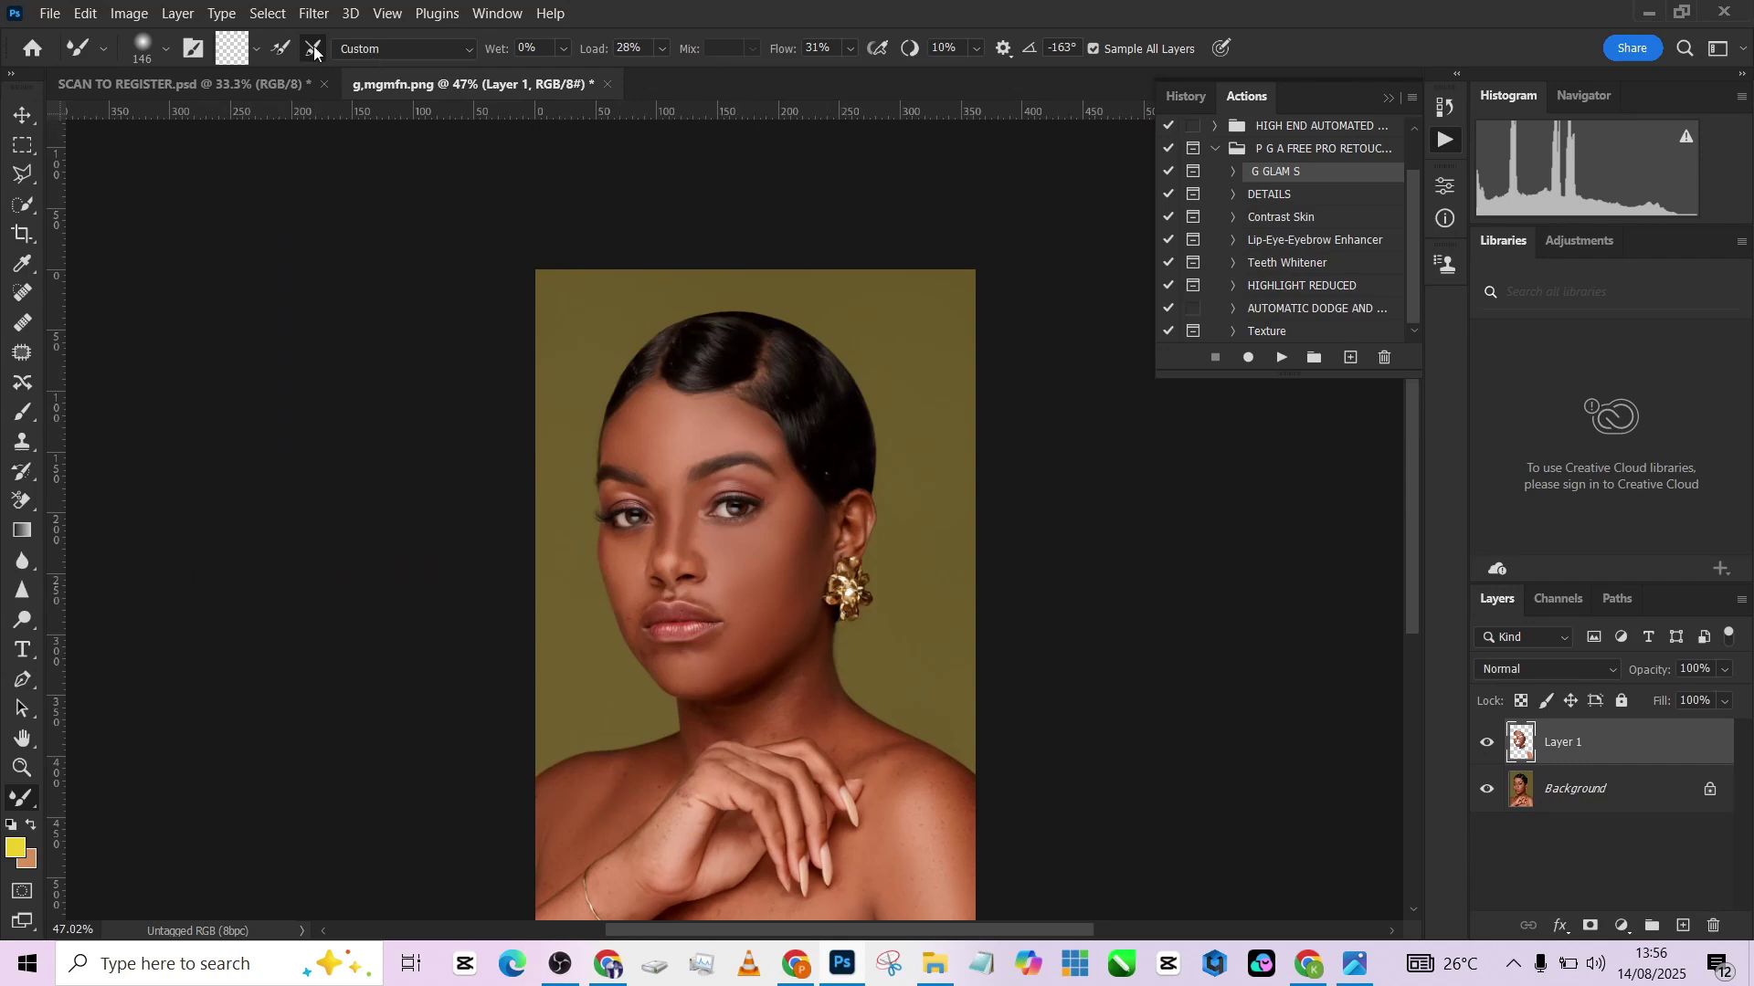
click(284, 49)
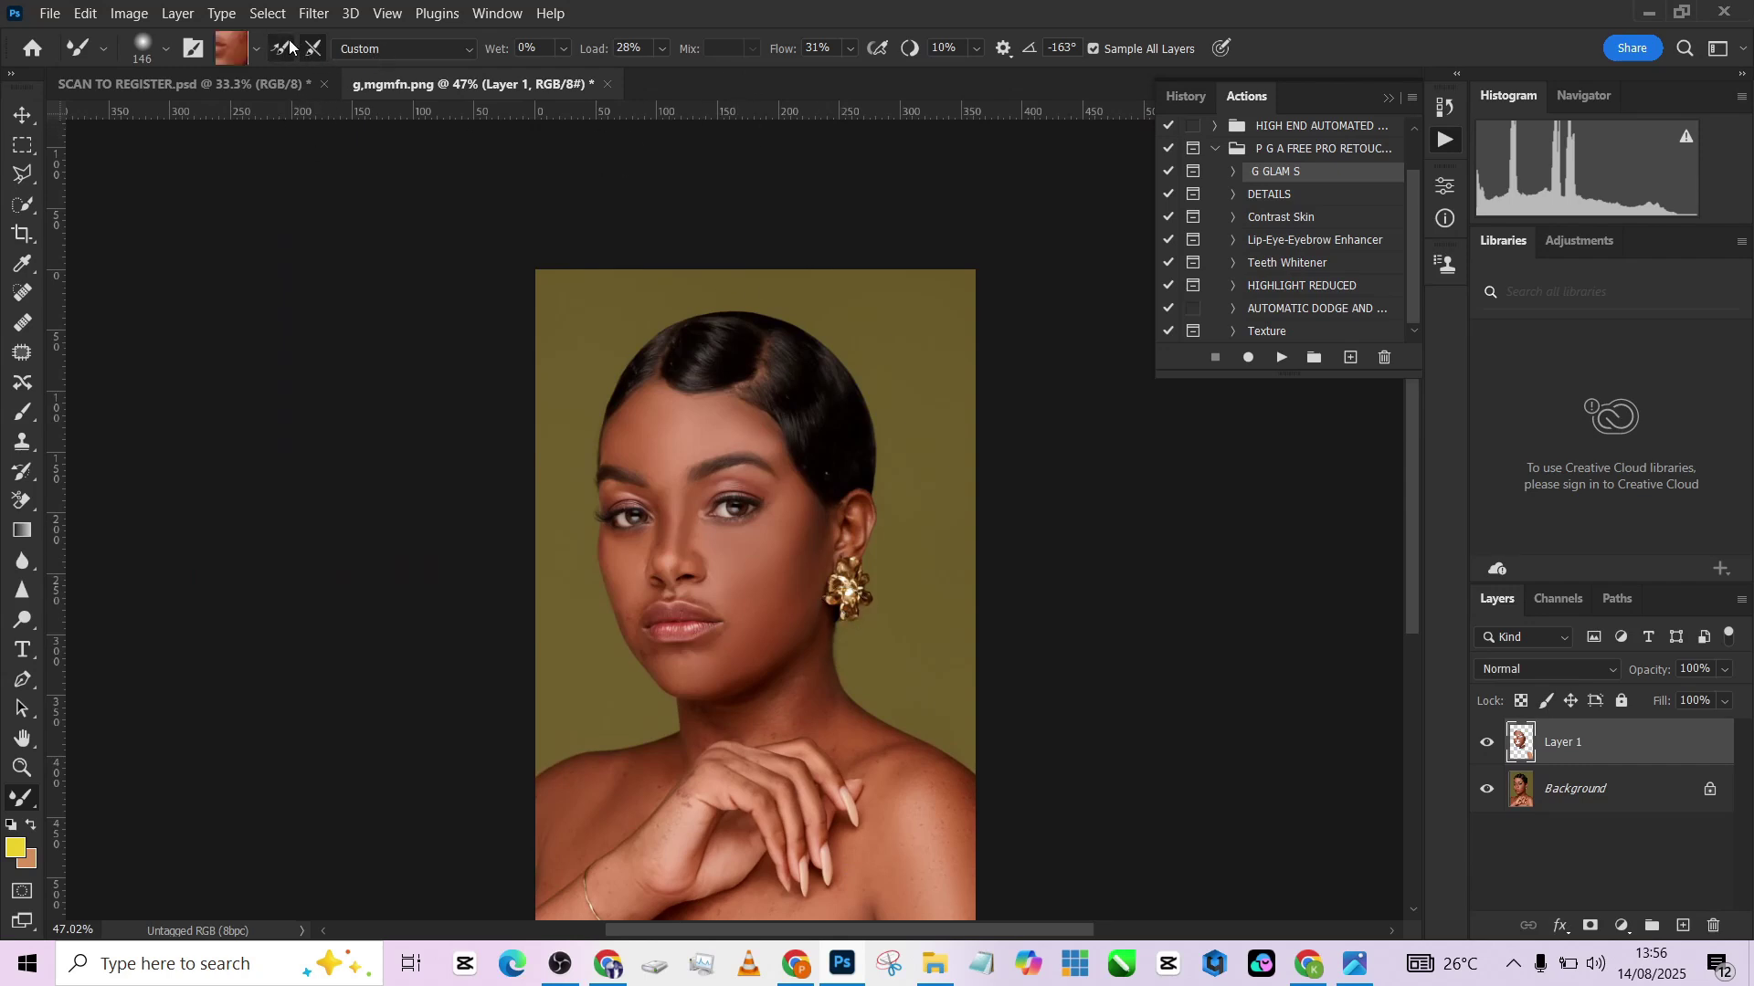
drag(859, 76, 879, 76)
click(563, 48)
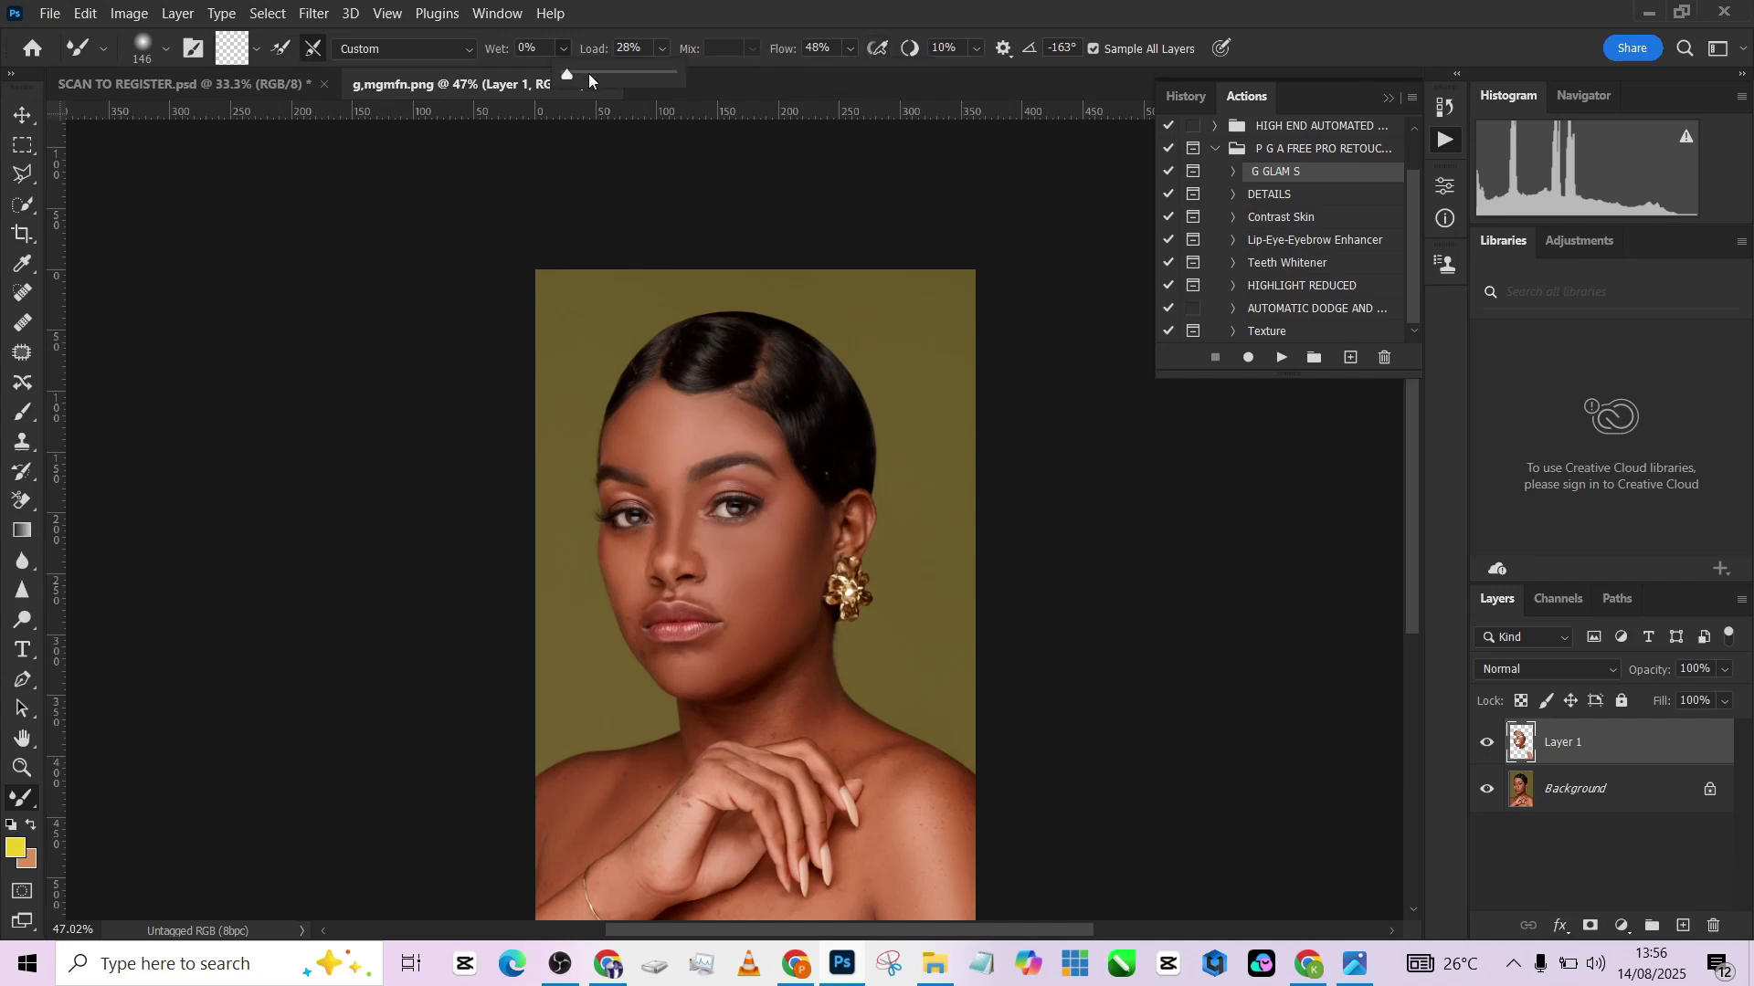
Smooth the freckled shoulder, upper arm and chest beside and below the fingertips with the Mixer Brush at about 100 px.
scroll(884, 532, down, 5)
scroll(884, 532, up, 7)
mouse_move(885, 532)
mouse_down()
mouse_move(967, 517)
mouse_move(954, 385)
mouse_up()
alt+right_click(954, 386)
mouse_move(861, 557)
mouse_down()
mouse_move(875, 648)
mouse_move(836, 493)
mouse_move(860, 422)
mouse_move(986, 578)
mouse_up()
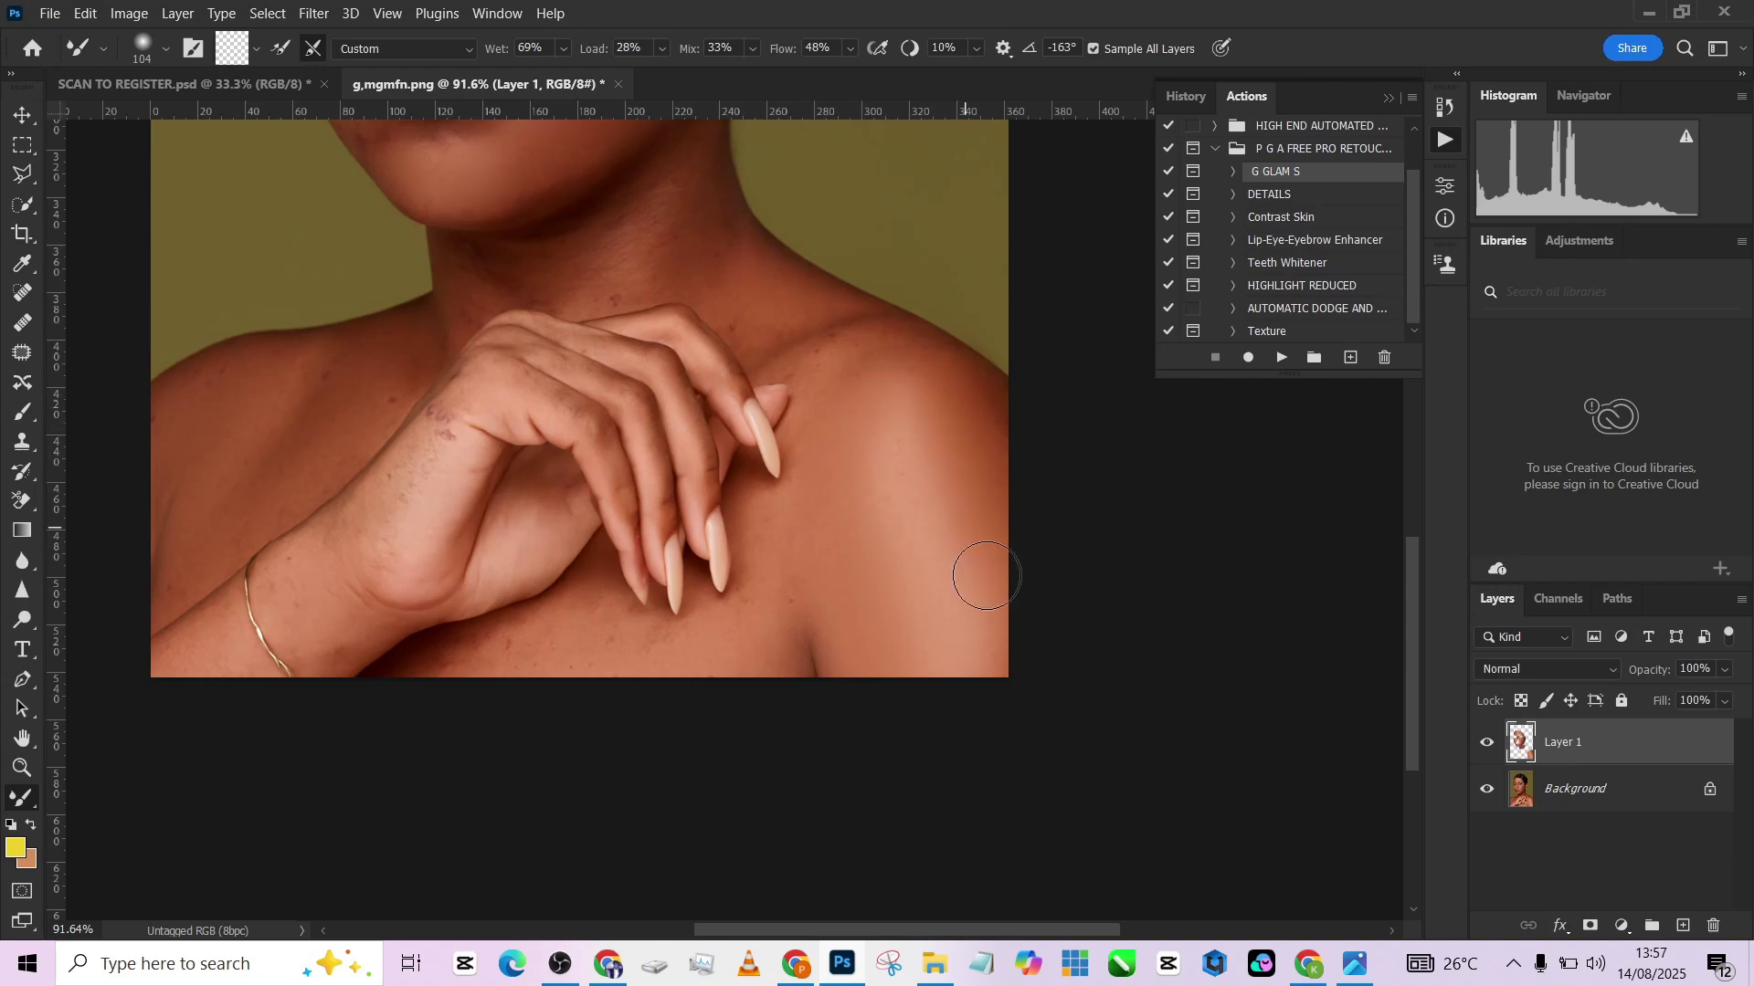
key(bracketright)
key(bracketright)
key(bracketright)
key(bracketright)
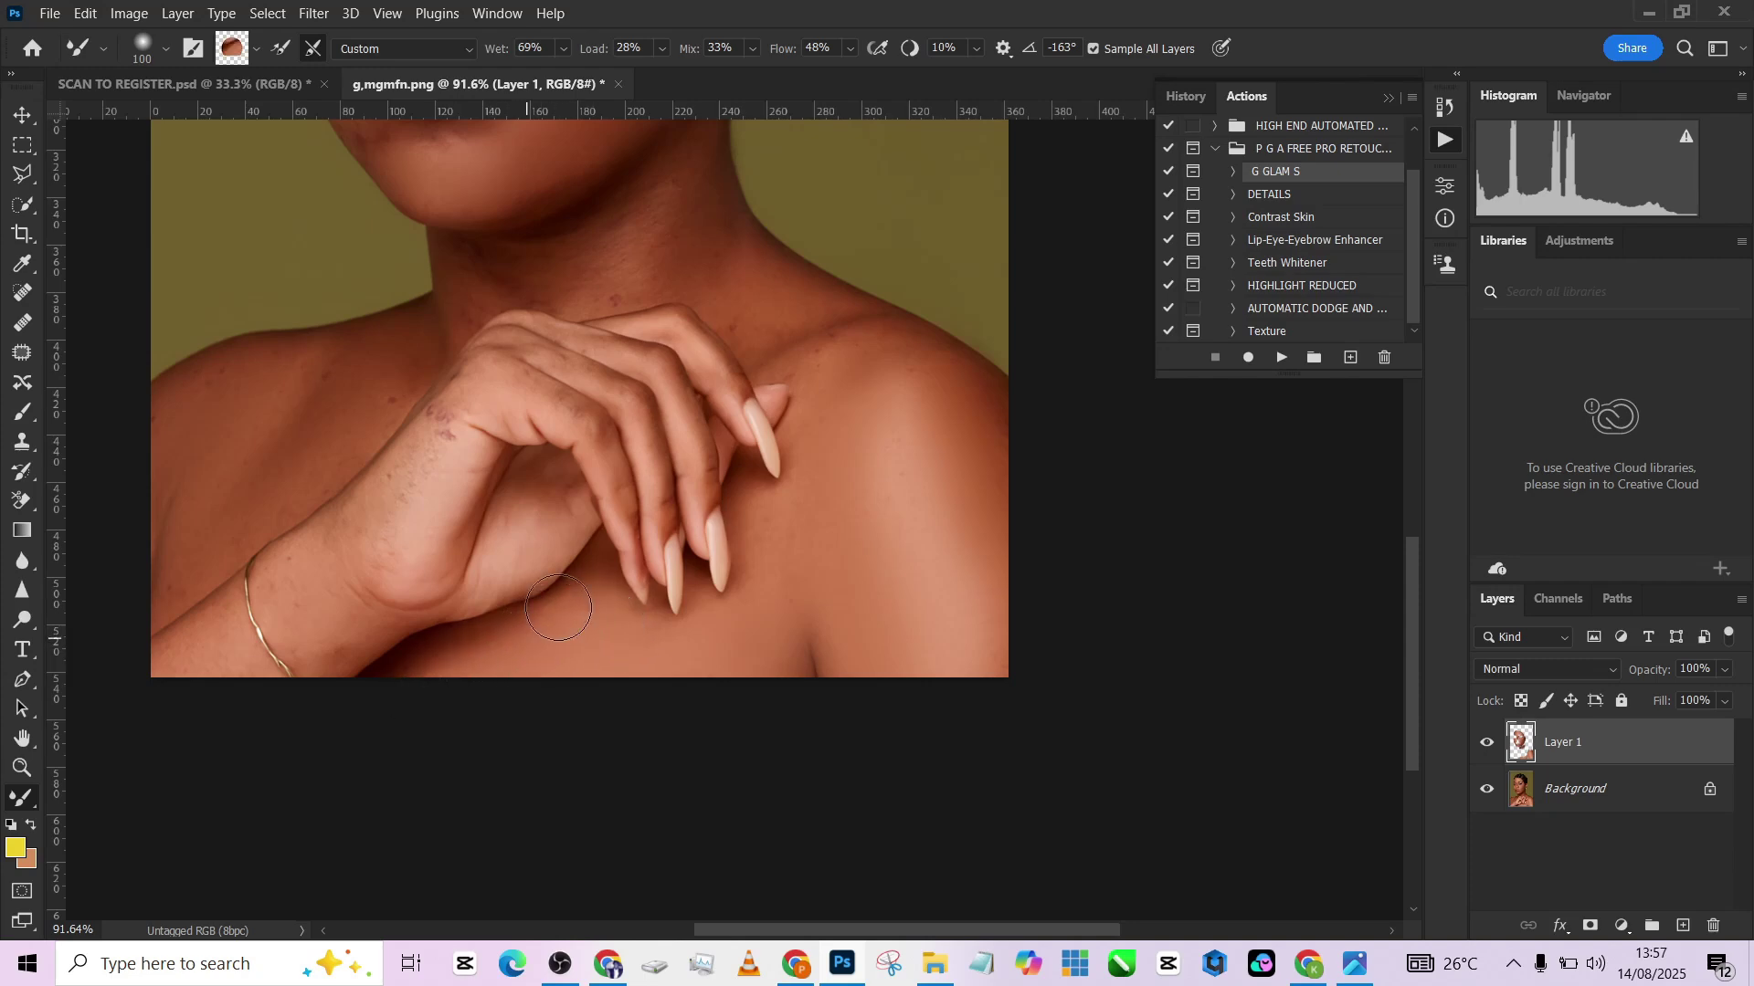
Smooth the opposite shoulder, its upper arm and the forearm around the bracelet with the Mixer Brush at about 88 to 100 px.
drag(651, 472, 813, 607)
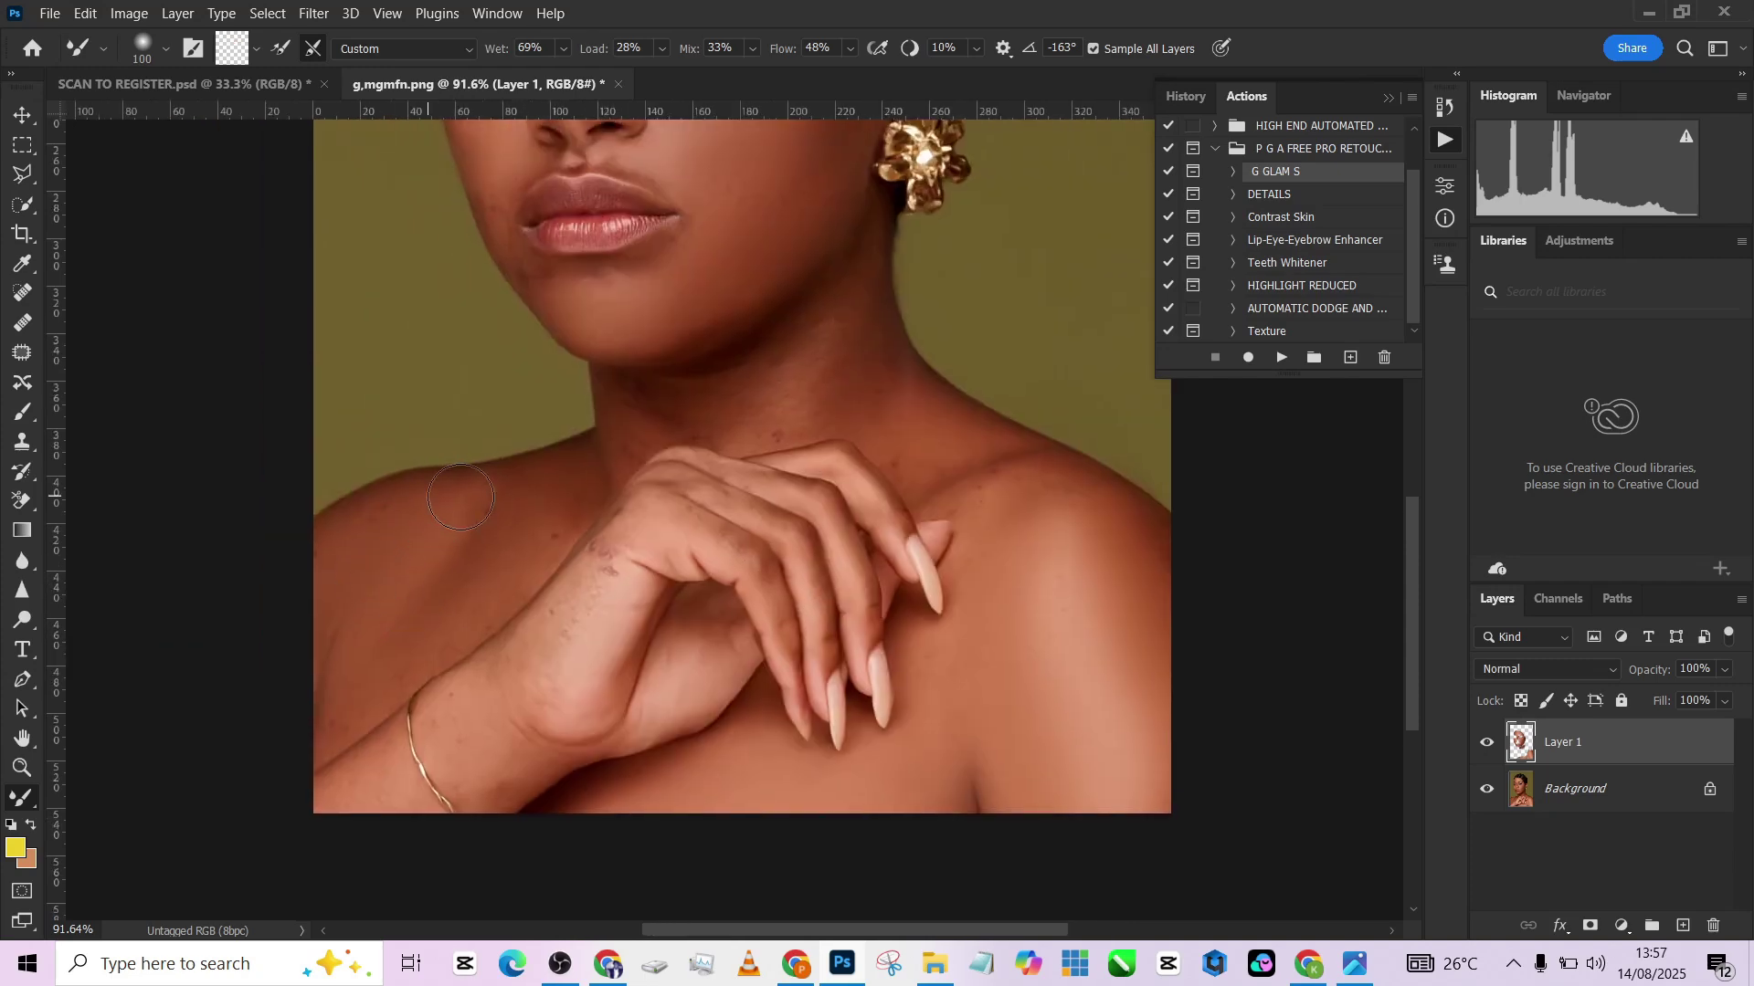
drag(341, 595, 298, 646)
drag(399, 610, 388, 610)
mouse_move(484, 581)
mouse_down()
mouse_move(529, 497)
mouse_move(539, 553)
mouse_move(438, 655)
mouse_up()
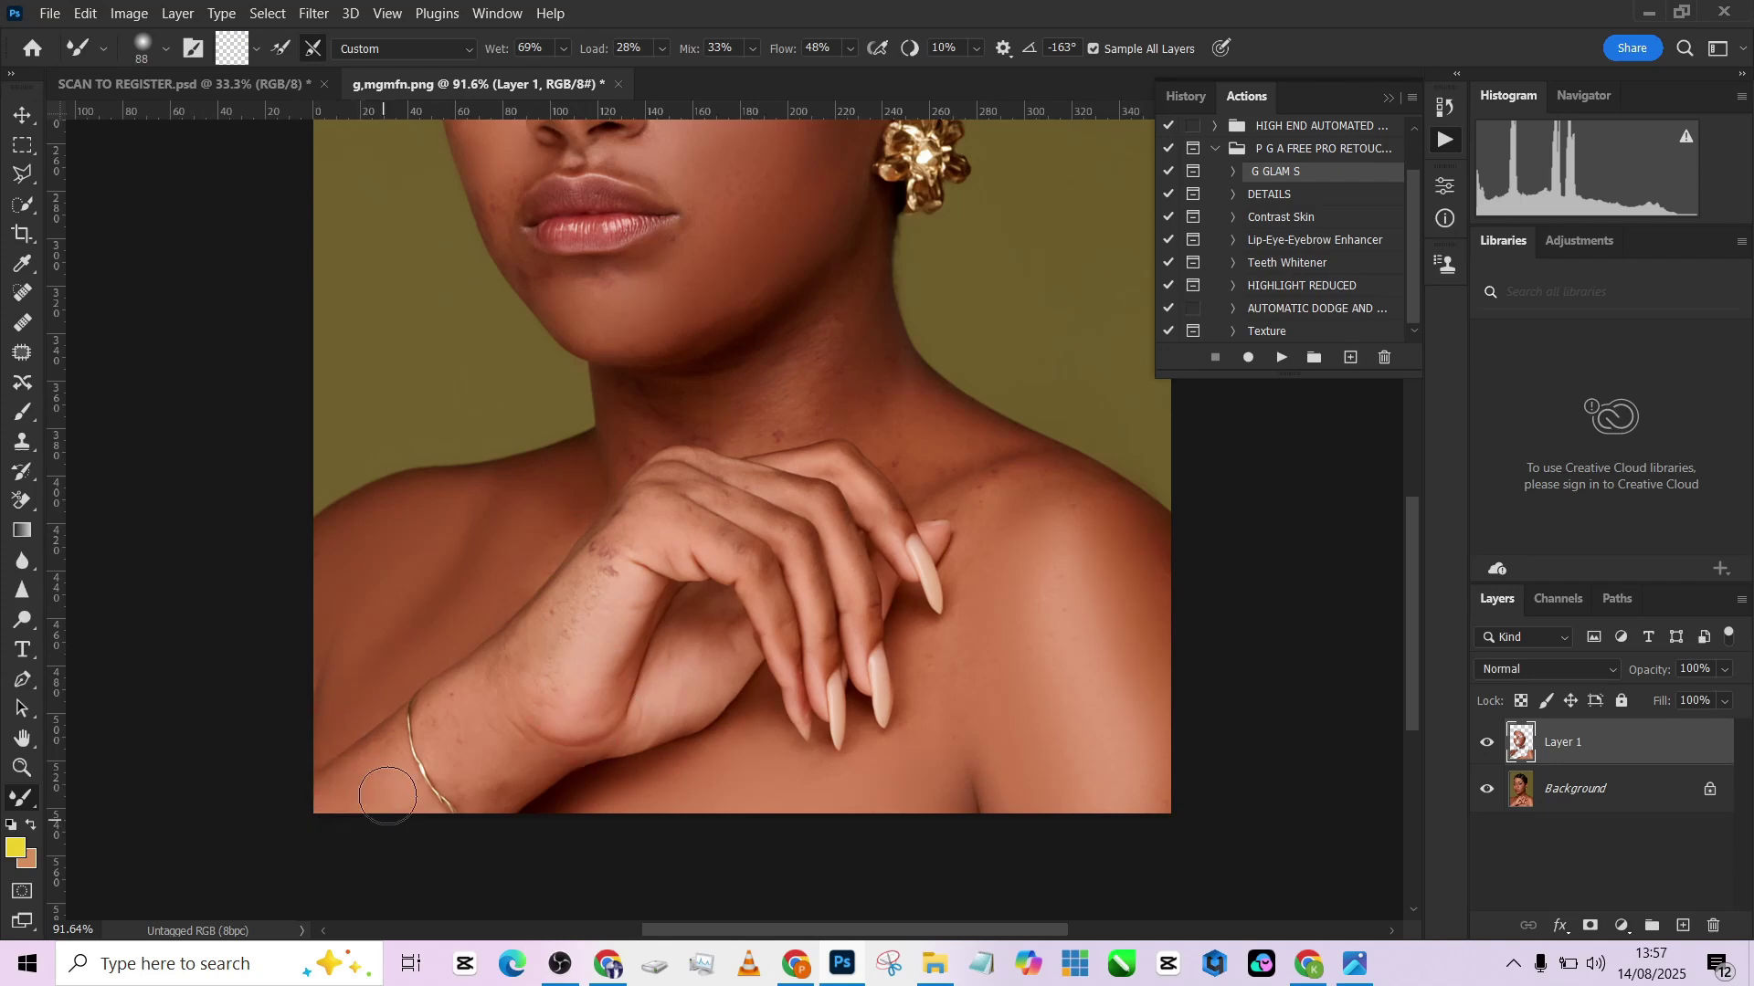
scroll(468, 765, up, 3)
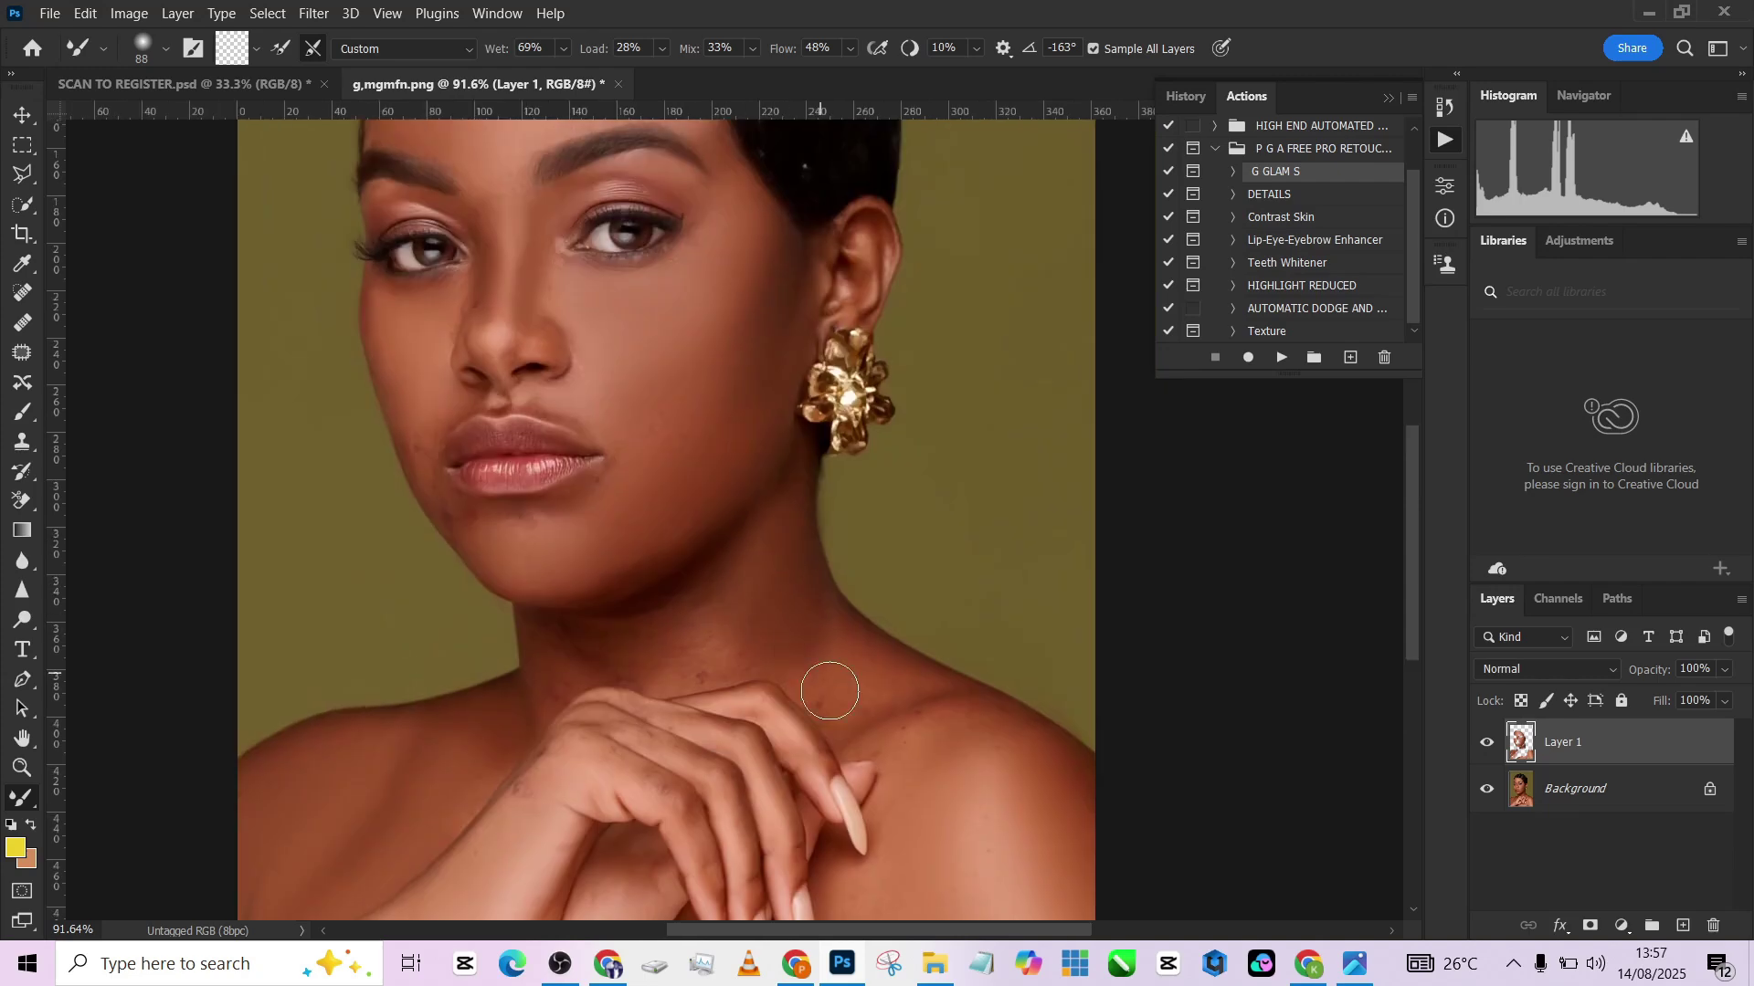
Blend the spots on the neck and refine the cheek and jaw, varying the Mixer Brush size around 95 px.
drag(712, 442, 611, 642)
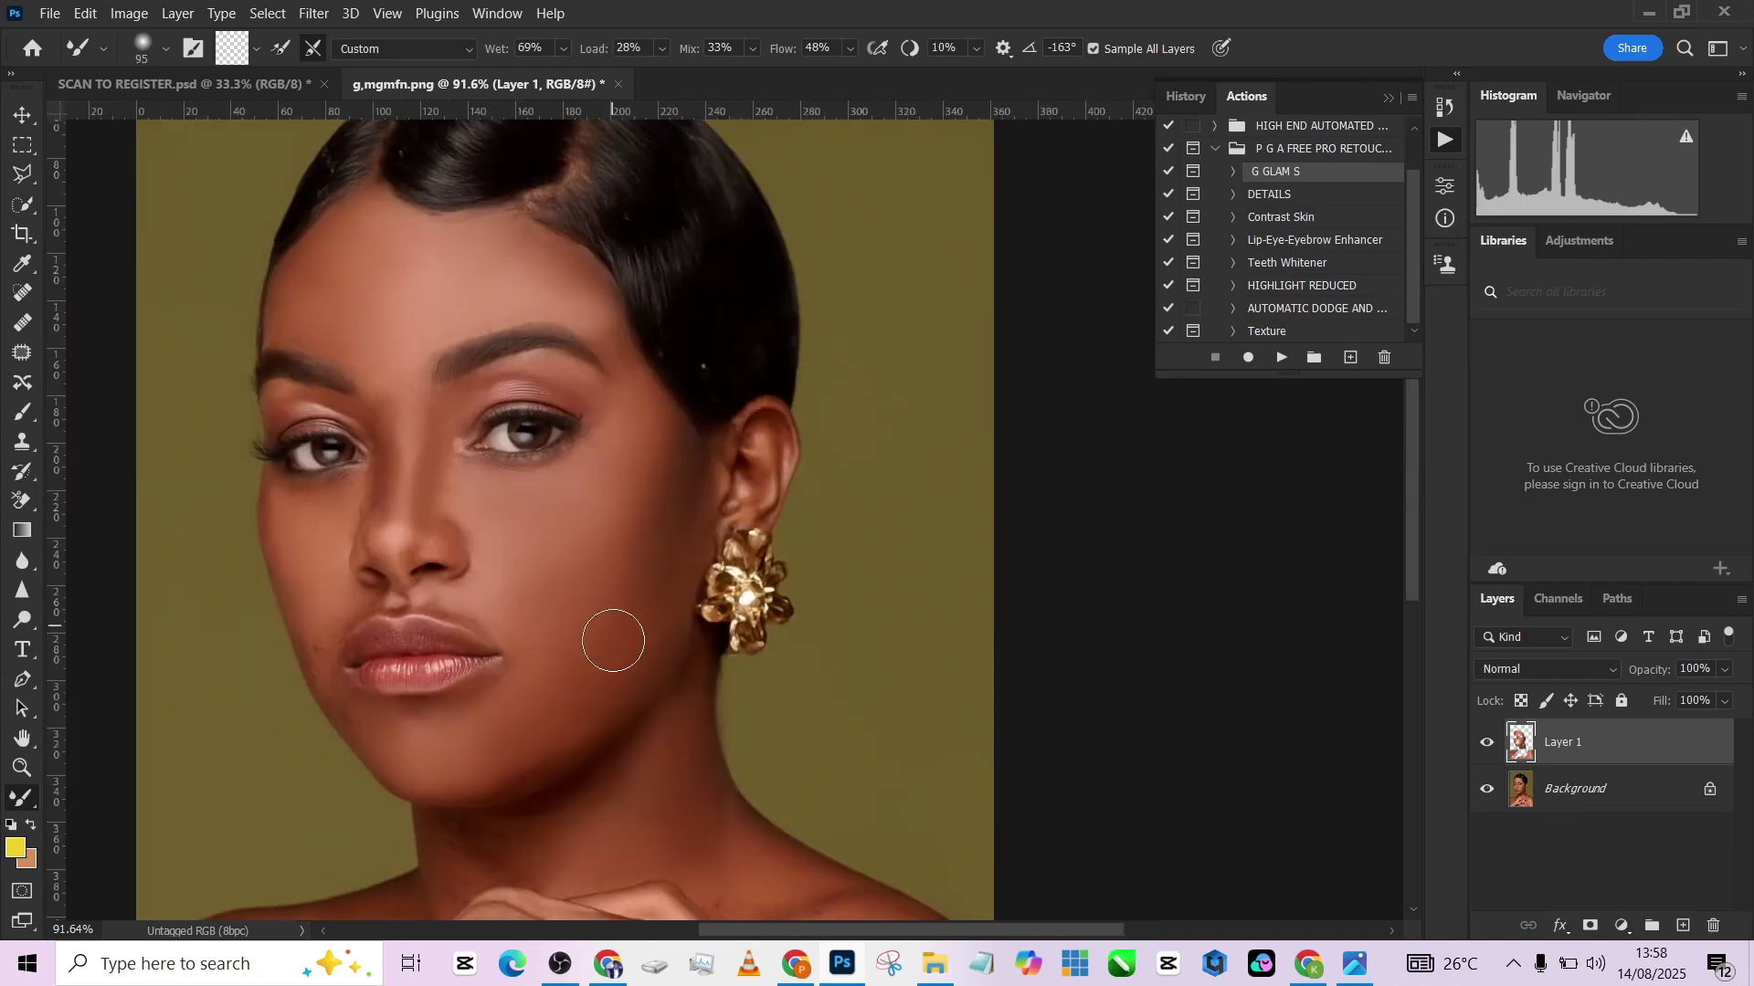
key(bracketleft)
key(bracketleft)
key(bracketleft)
key(bracketleft)
key(bracketleft)
key(bracketright)
key(bracketright)
key(bracketright)
key(bracketright)
key(bracketright)
scroll(402, 294, down, 4)
scroll(661, 630, up, 4)
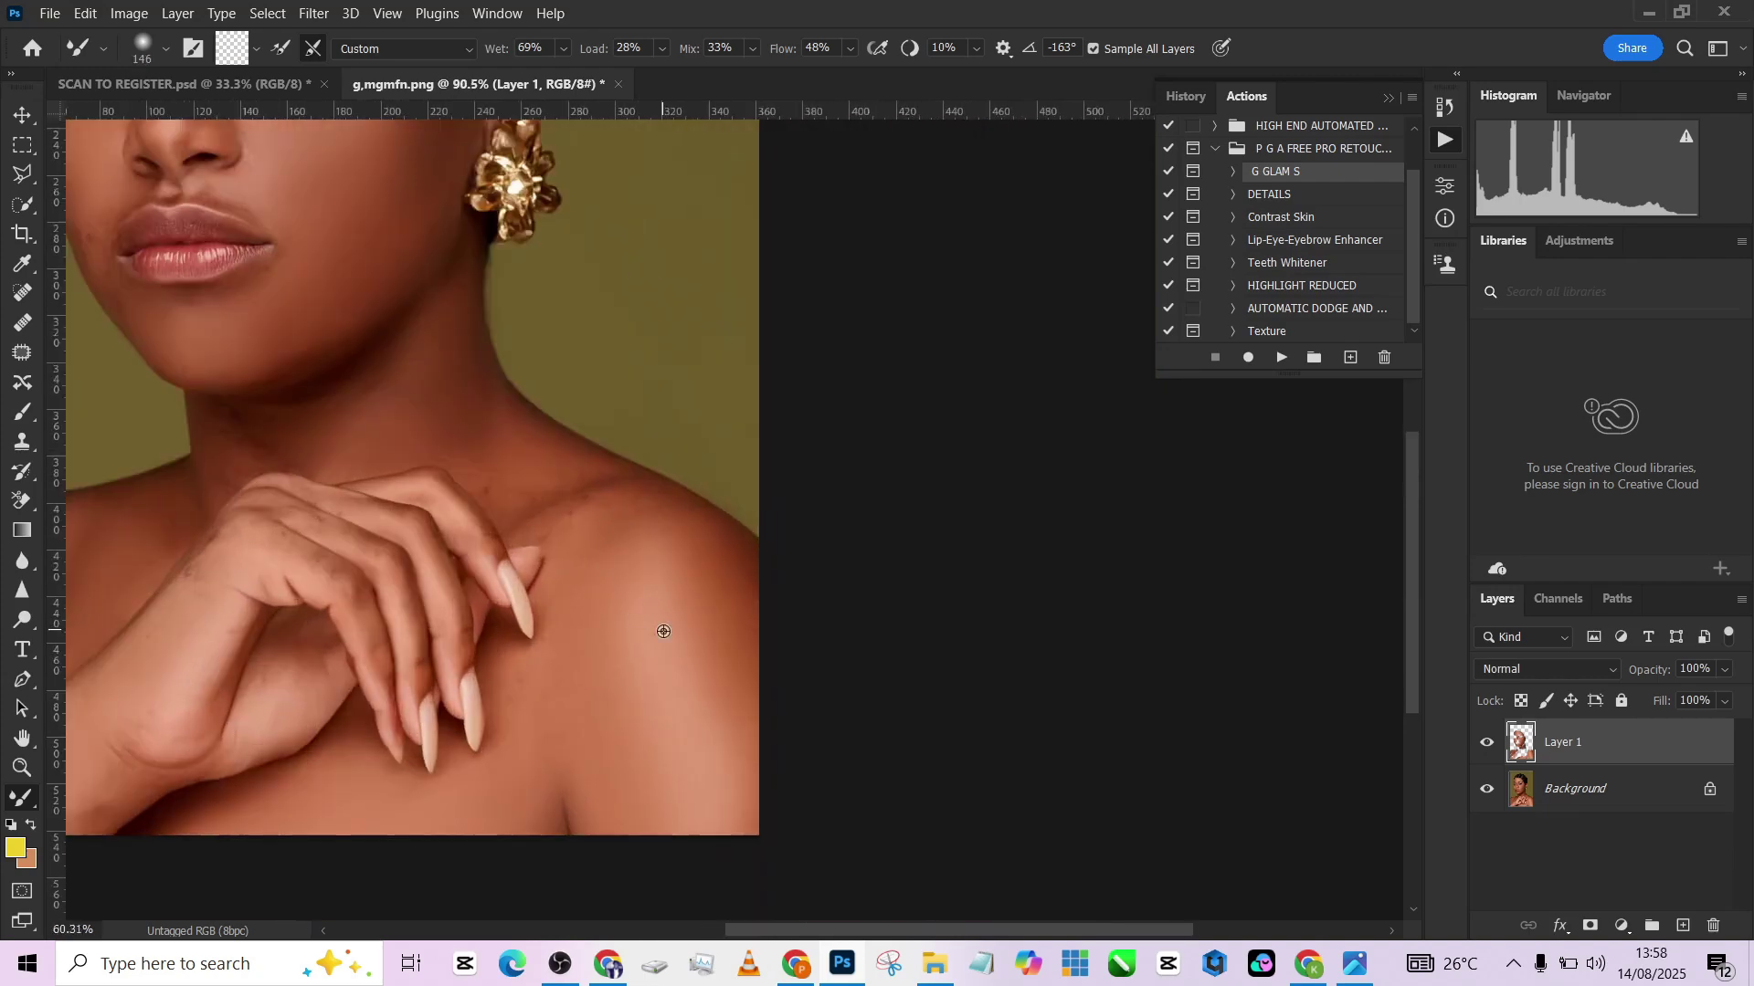
Smooth the collarbone and the top of the shoulder below the earring with the Mixer Brush at about 50 px.
scroll(662, 631, down, 3)
scroll(595, 524, up, 6)
mouse_move(617, 578)
mouse_down()
mouse_move(466, 589)
mouse_move(529, 556)
mouse_move(500, 559)
mouse_up()
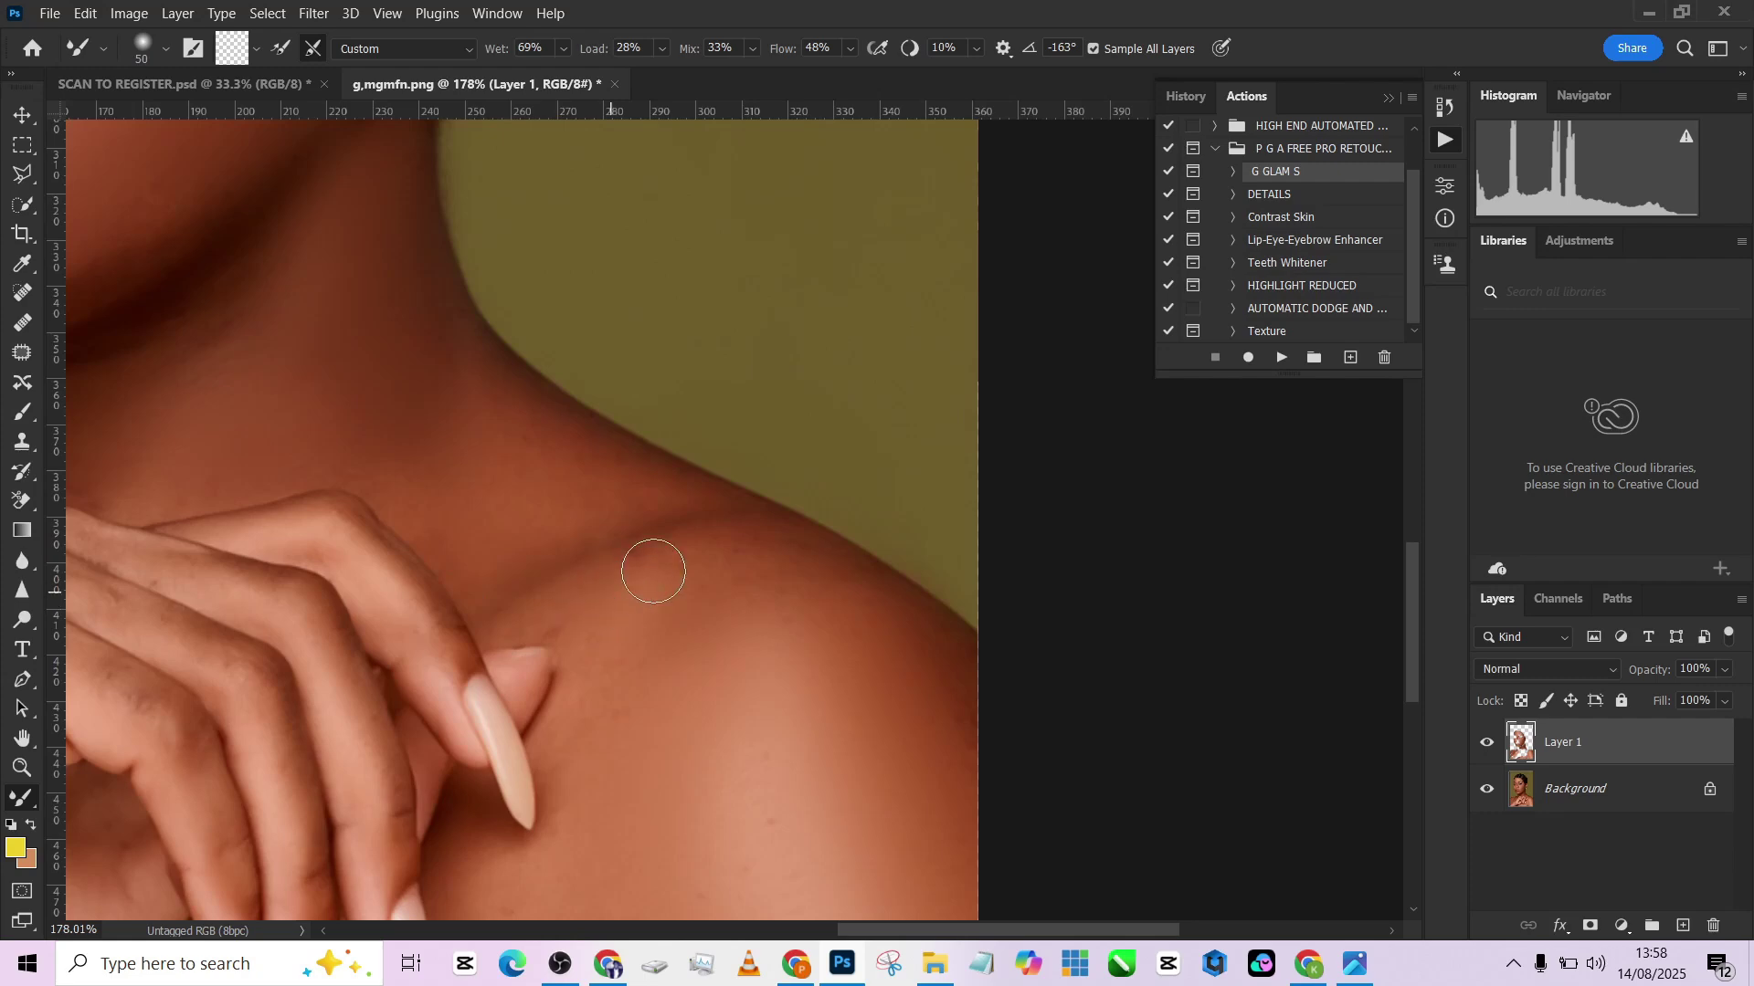
drag(752, 564, 806, 595)
Blend the neck above the hand at about 68 px, then the skin around the mouth with the Mixer Brush reduced to about 40 px.
drag(538, 584, 975, 694)
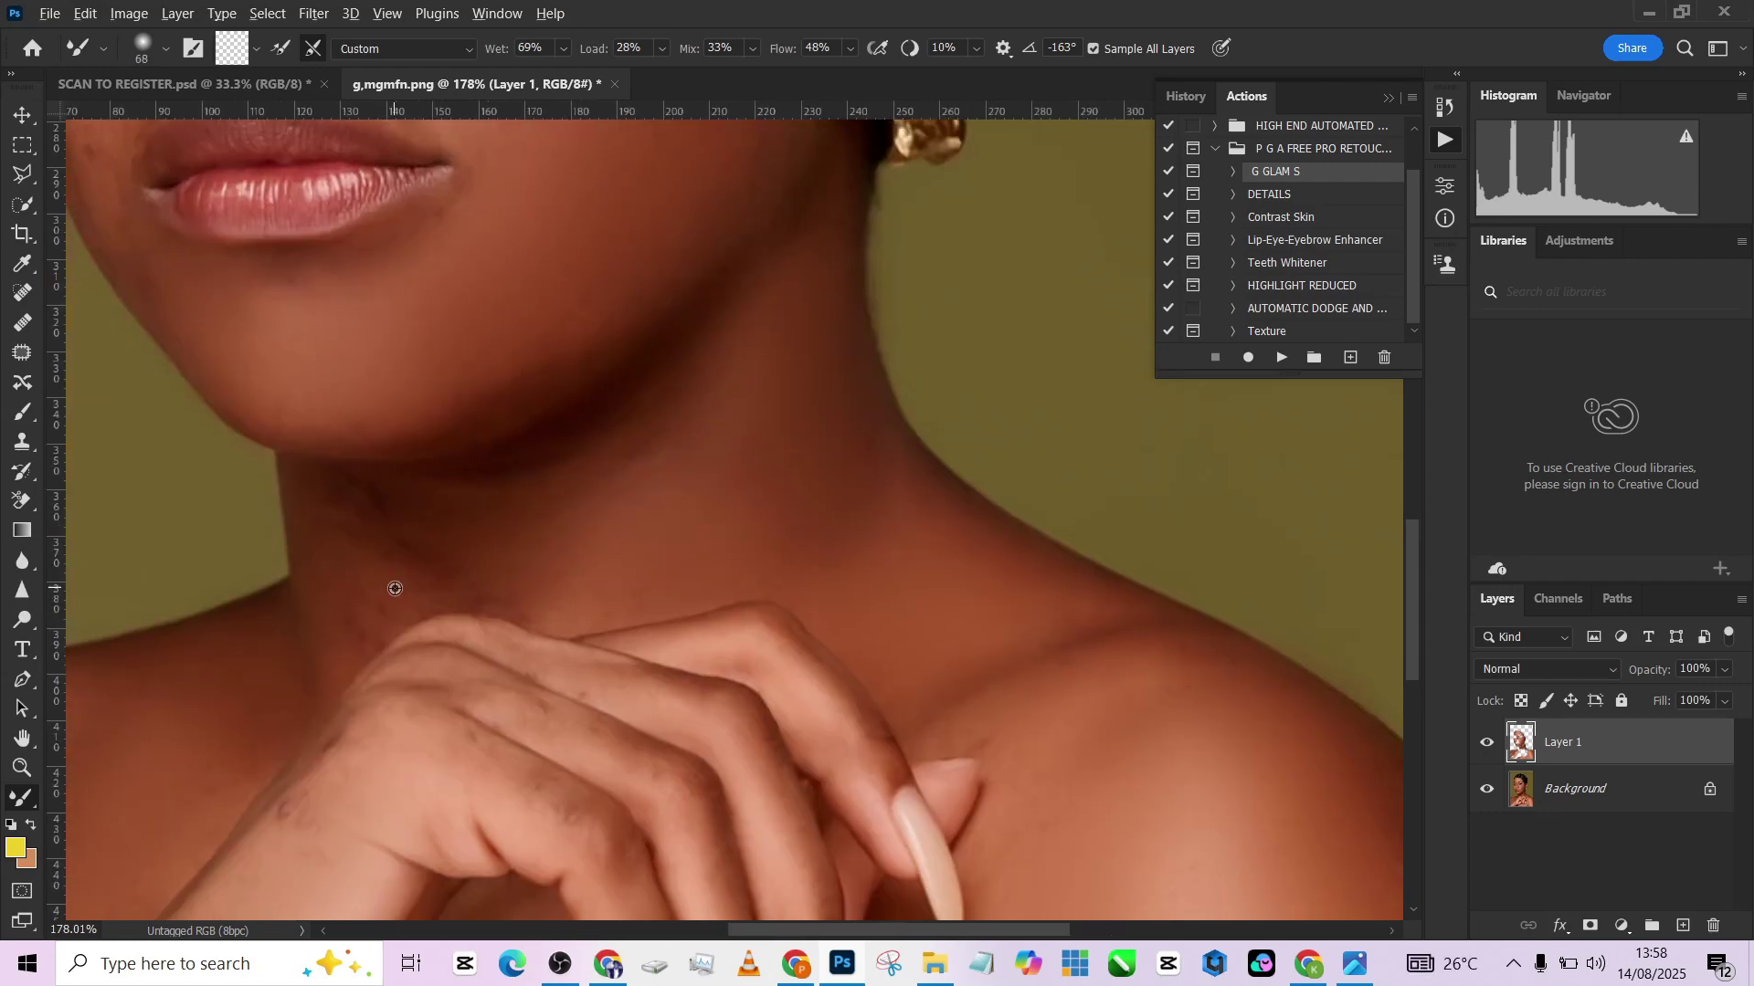
drag(396, 588, 367, 588)
mouse_move(589, 493)
mouse_down()
mouse_move(630, 489)
mouse_move(603, 512)
mouse_up()
scroll(545, 539, up, 4)
key(bracketleft)
key(bracketleft)
key(bracketleft)
key(bracketleft)
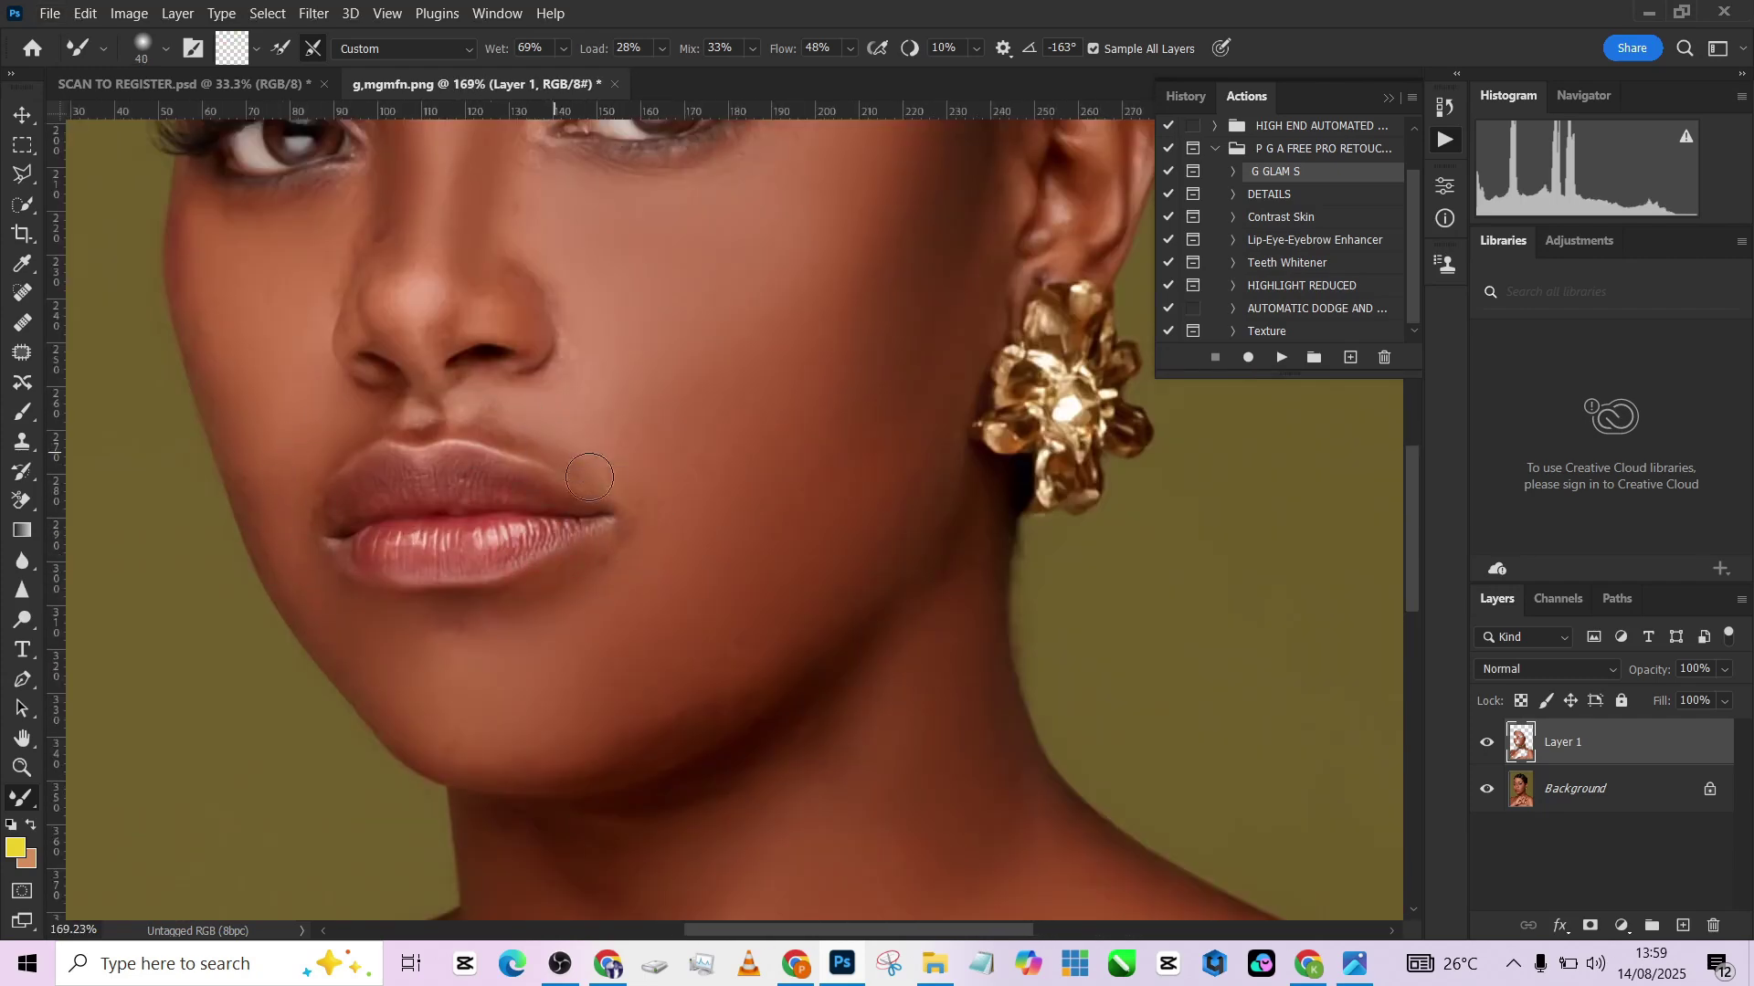
Smooth the skin below the earring-side eye and along the temple by the outer brow, with the Mixer Brush between about 40 and 63 px.
scroll(589, 467, up, 3)
key(bracketright)
key(bracketright)
scroll(696, 481, up, 2)
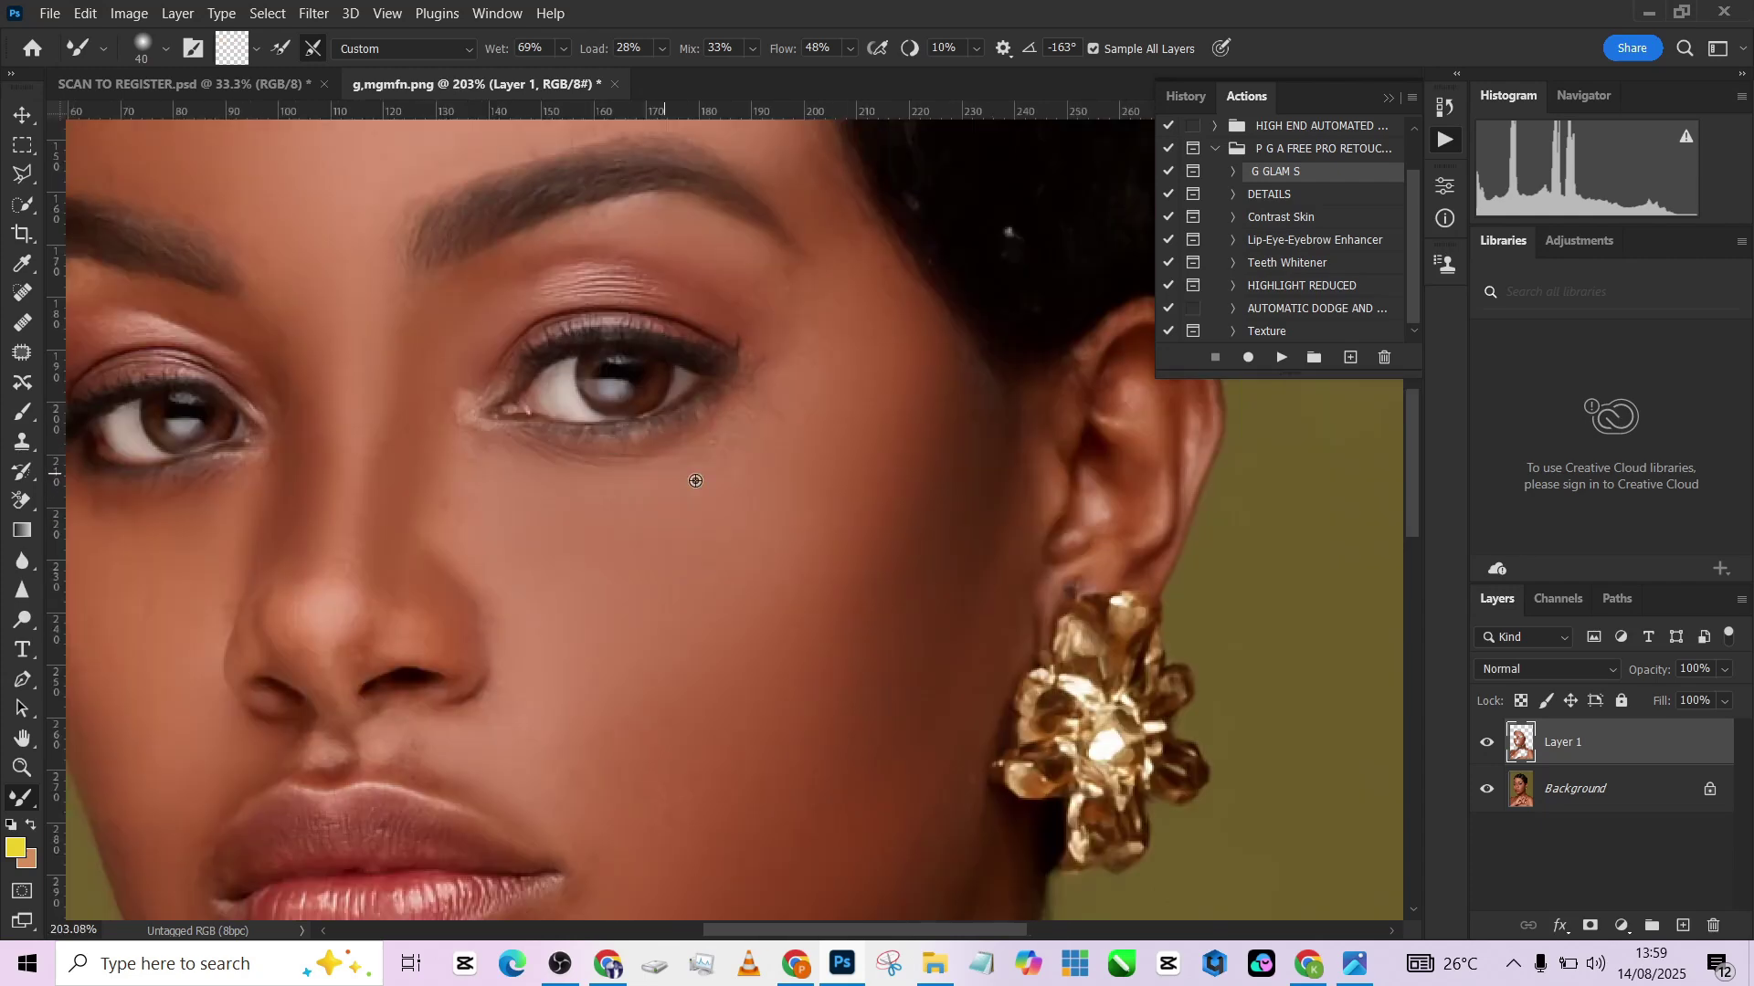
ctrl+drag(791, 457, 777, 741)
key(ctrl+z)
drag(814, 392, 751, 570)
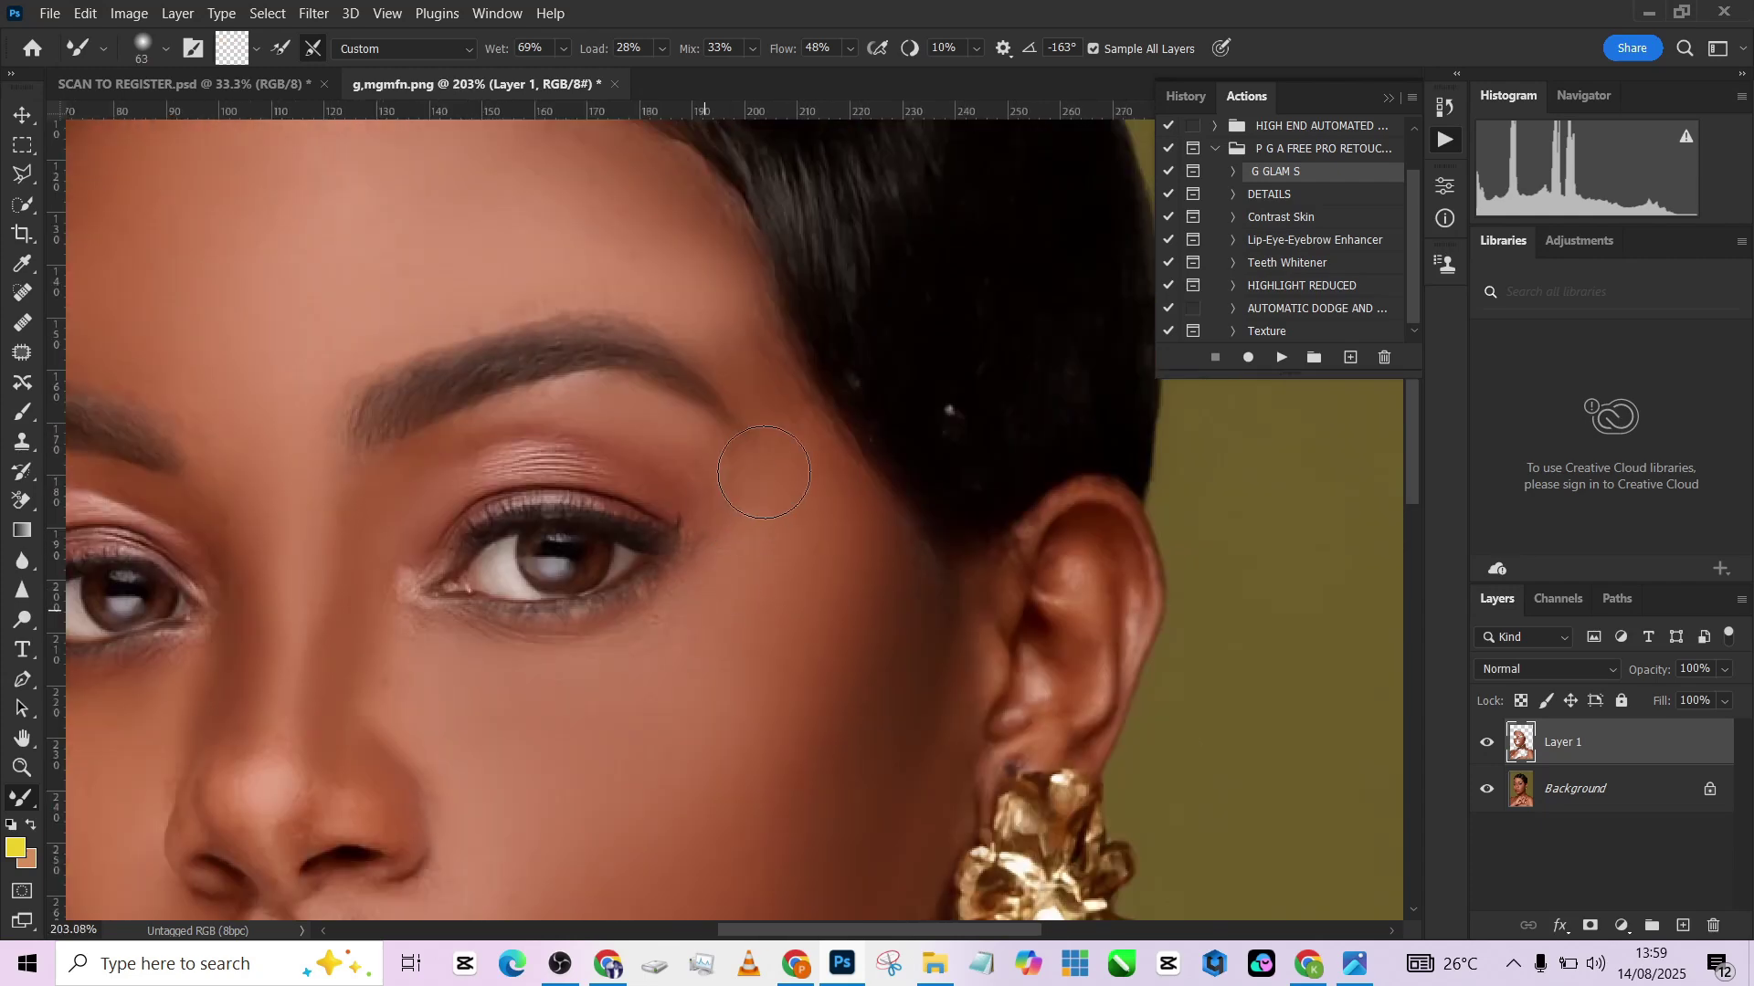
drag(708, 485, 736, 366)
Refine the skin around the eyebrow and across the forehead to the hairline with the Mixer Brush at about 44 px.
scroll(767, 450, down, 4)
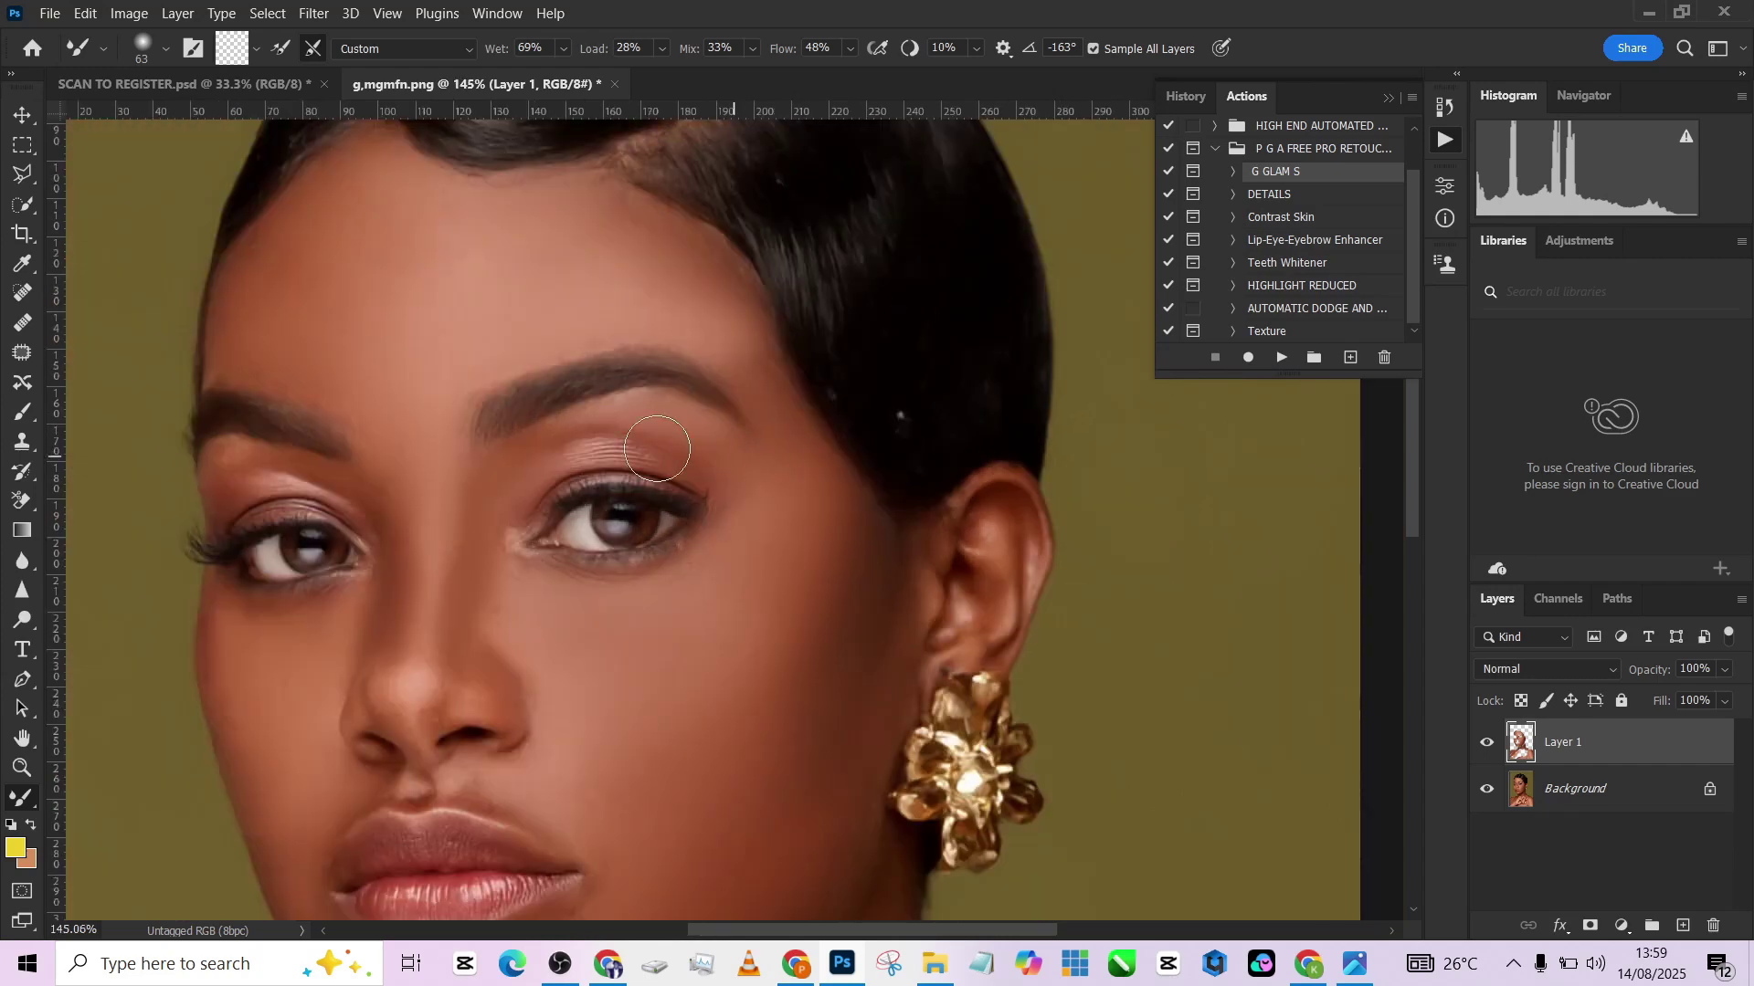
drag(558, 364, 598, 557)
alt+right_click(685, 457)
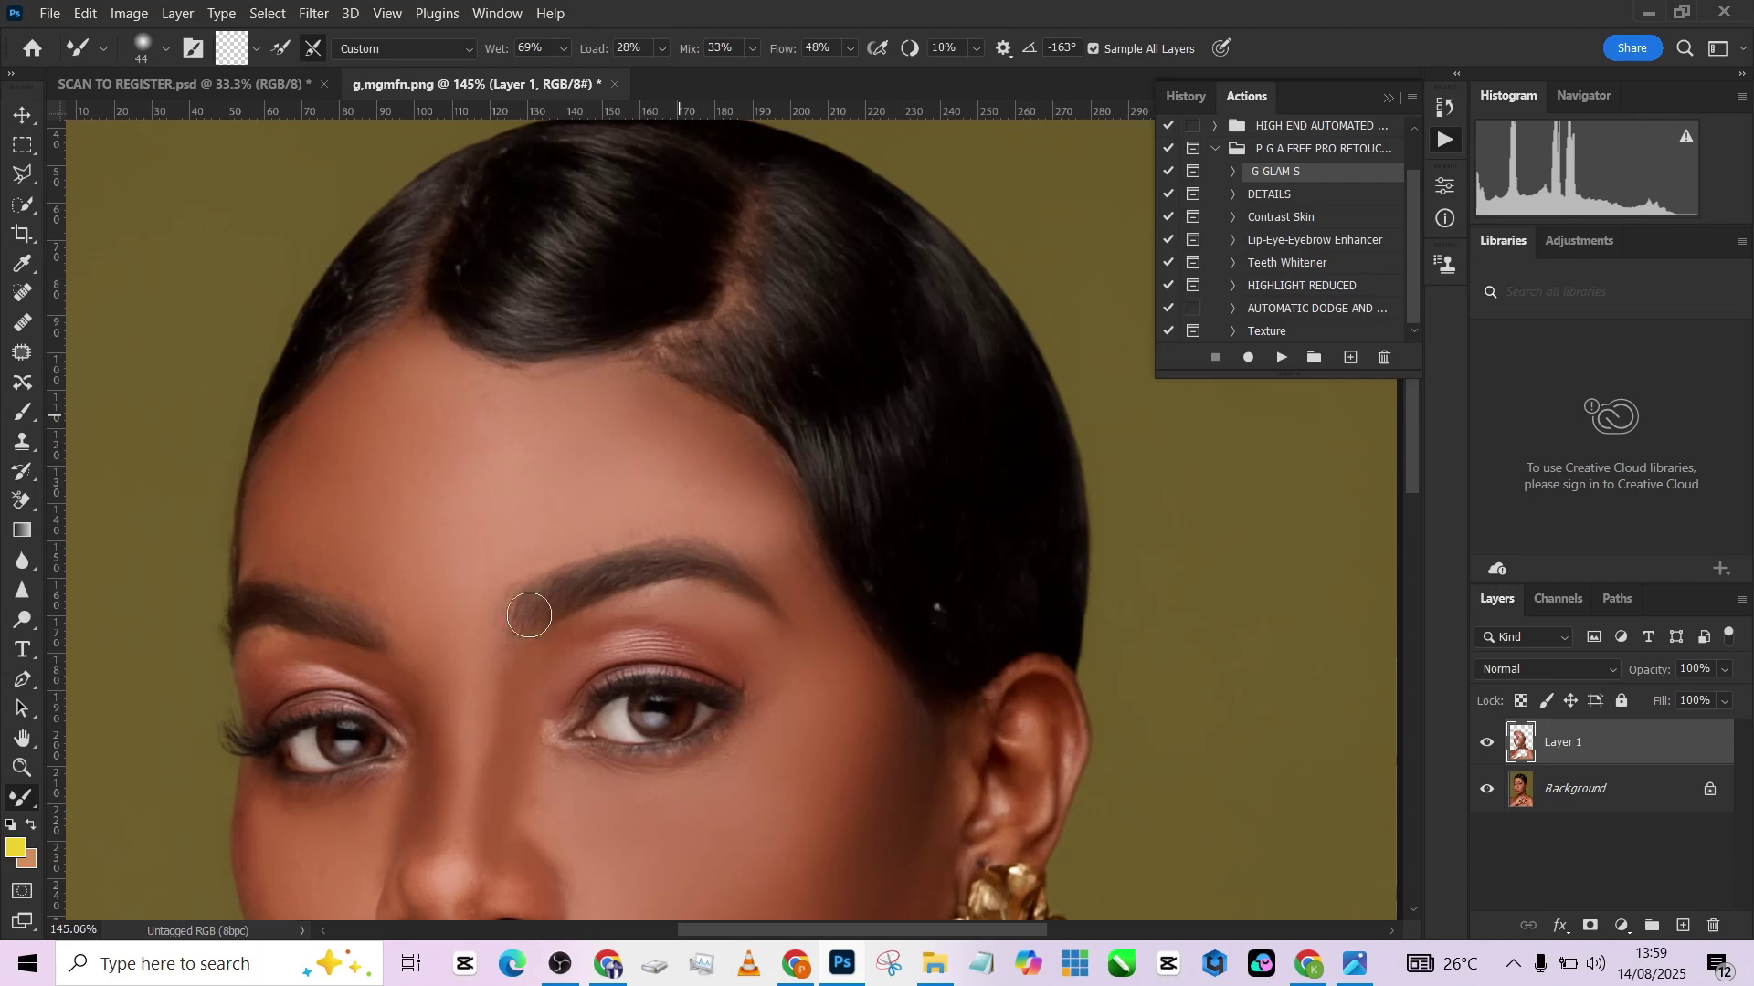
drag(606, 403, 633, 417)
Compare the whole portrait with and without the smoothing on Layer 1.
scroll(633, 417, down, 5)
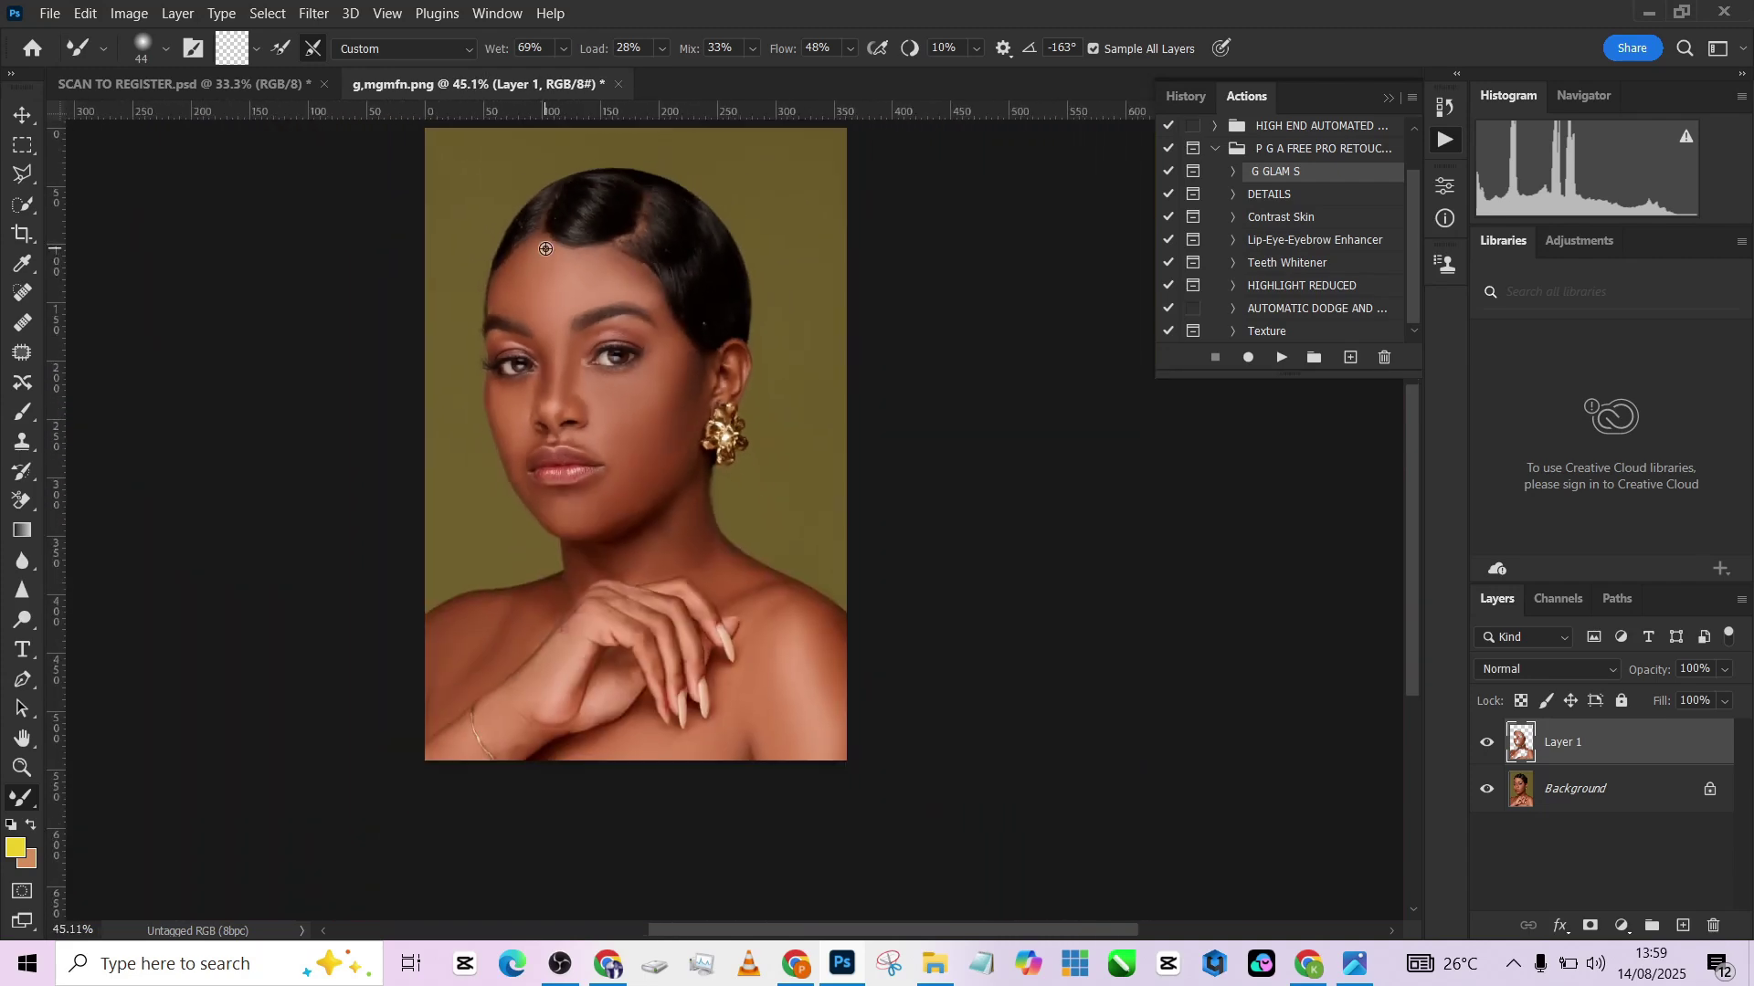
click(1487, 744)
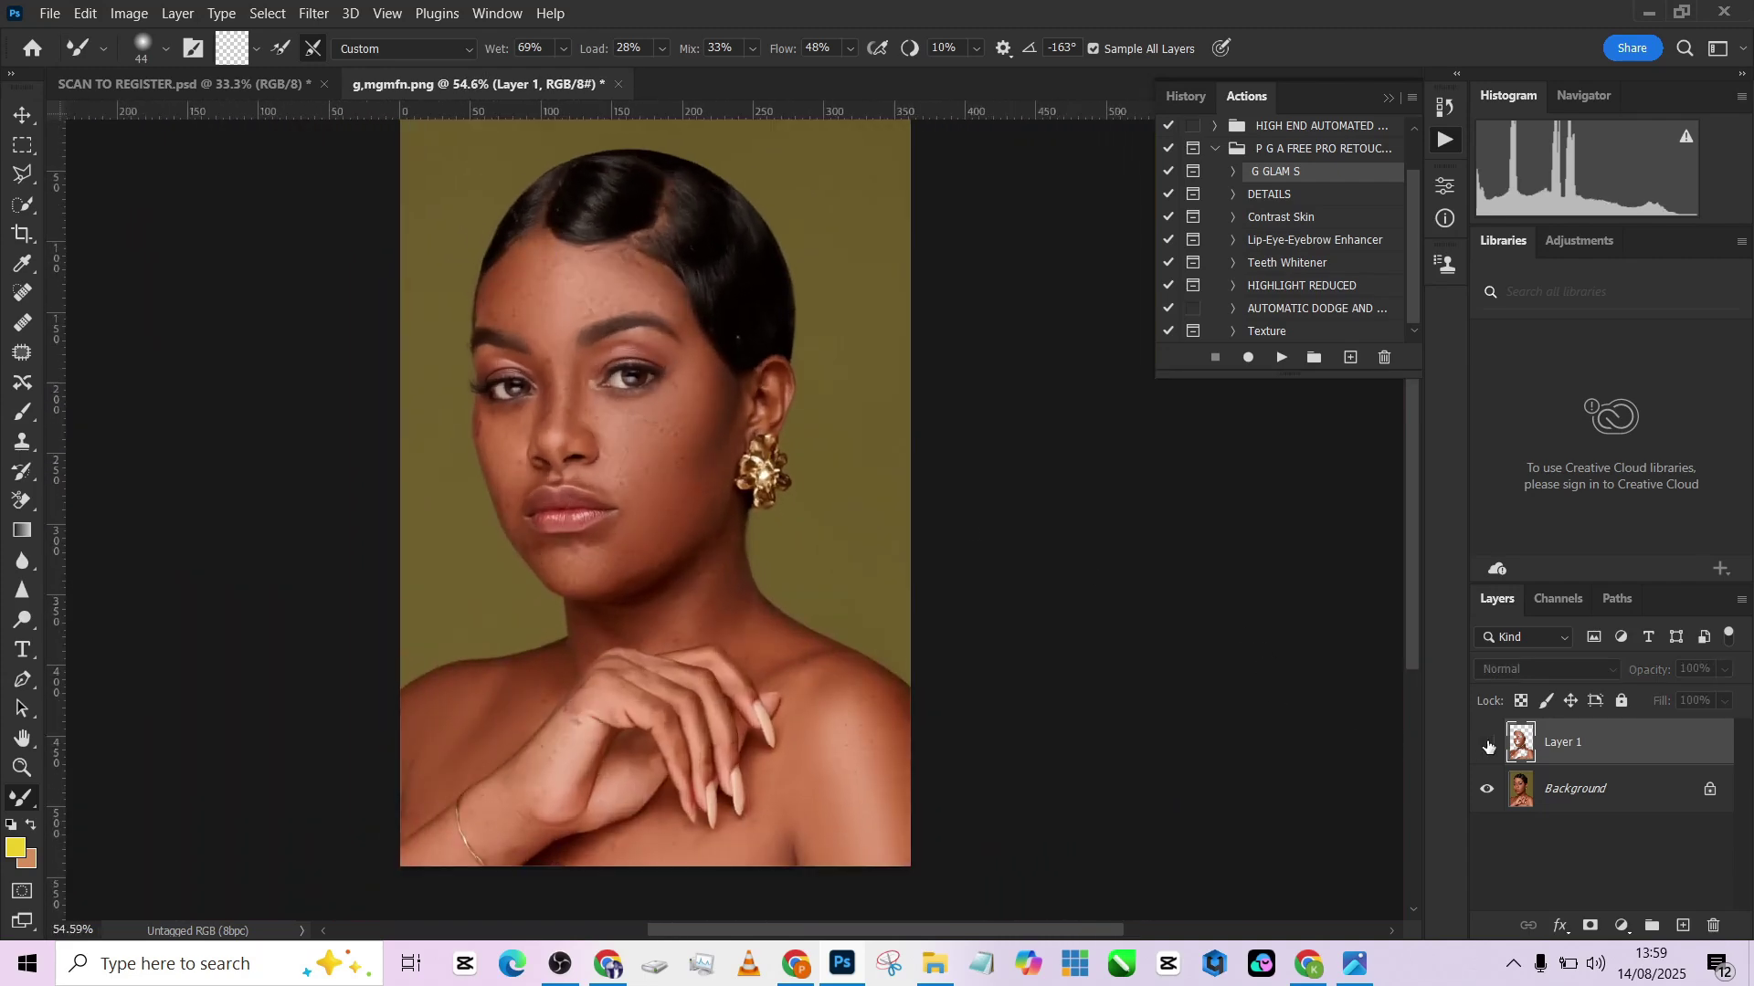
click(1488, 746)
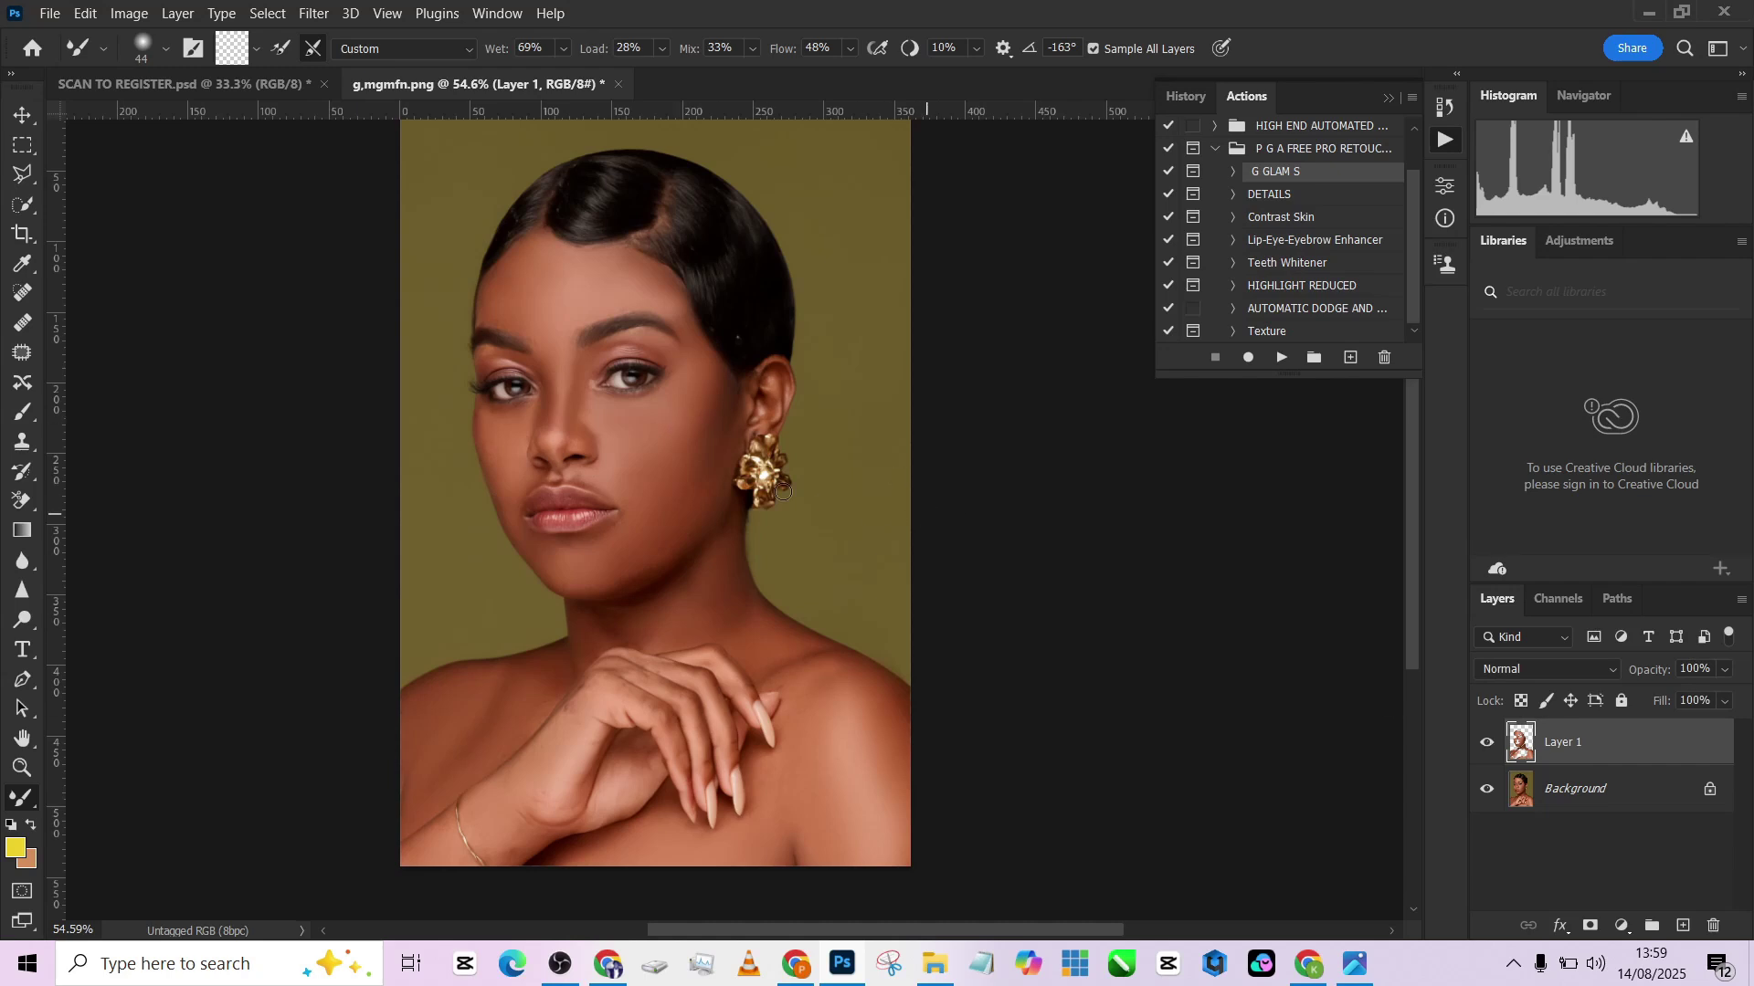
alt+right_click(783, 492)
Hide Layer 1, duplicate the Background layer and place the copy above Layer 1.
click(1486, 744)
click(1573, 792)
key(ctrl+j)
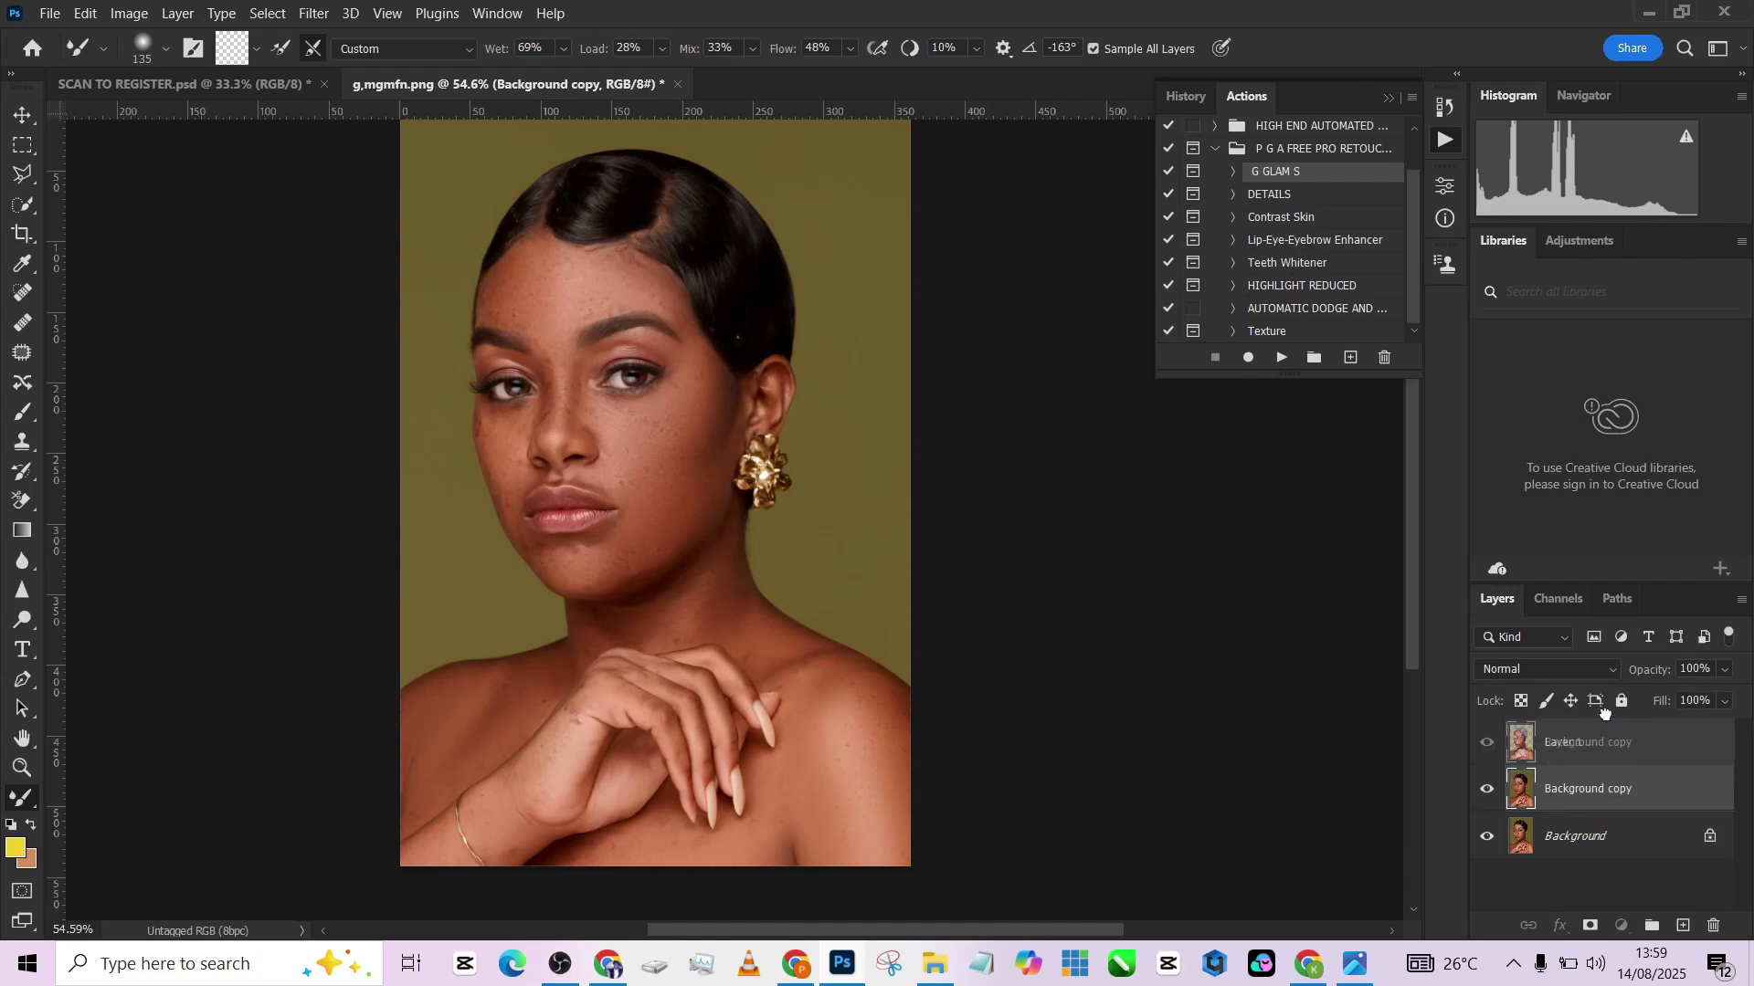
drag(1614, 793, 1594, 730)
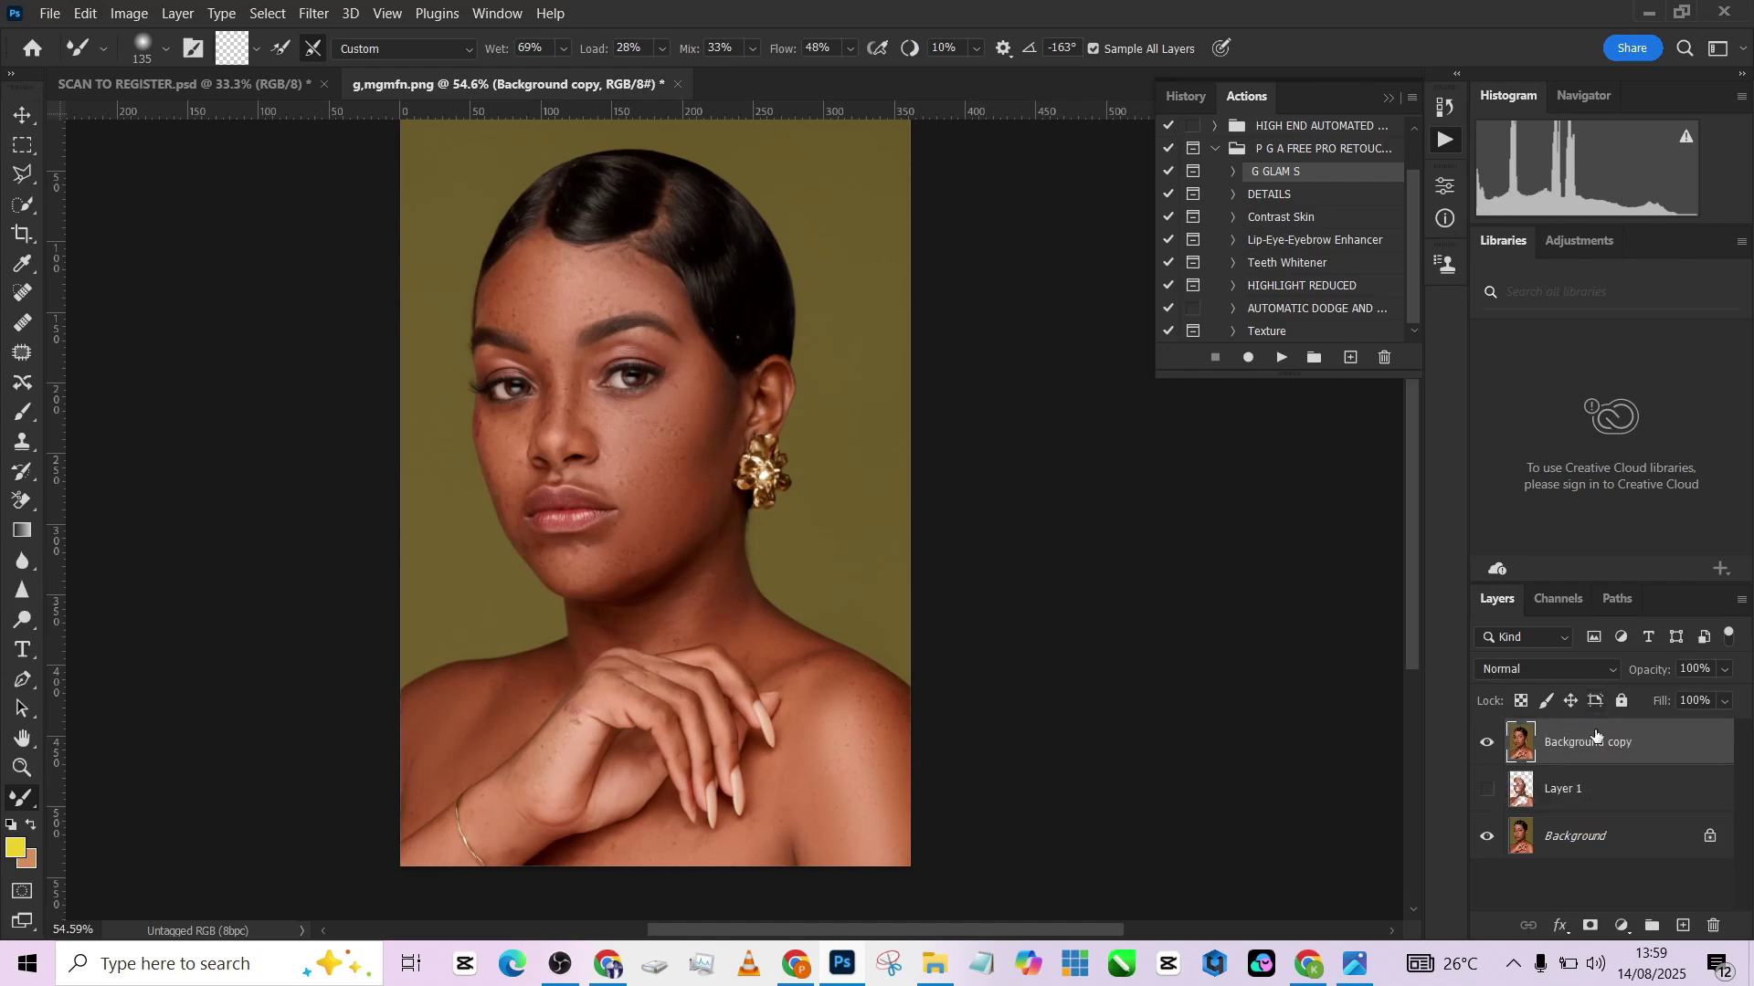
Apply a High Pass filter with a 1.5-pixel radius to the Background copy layer.
click(302, 16)
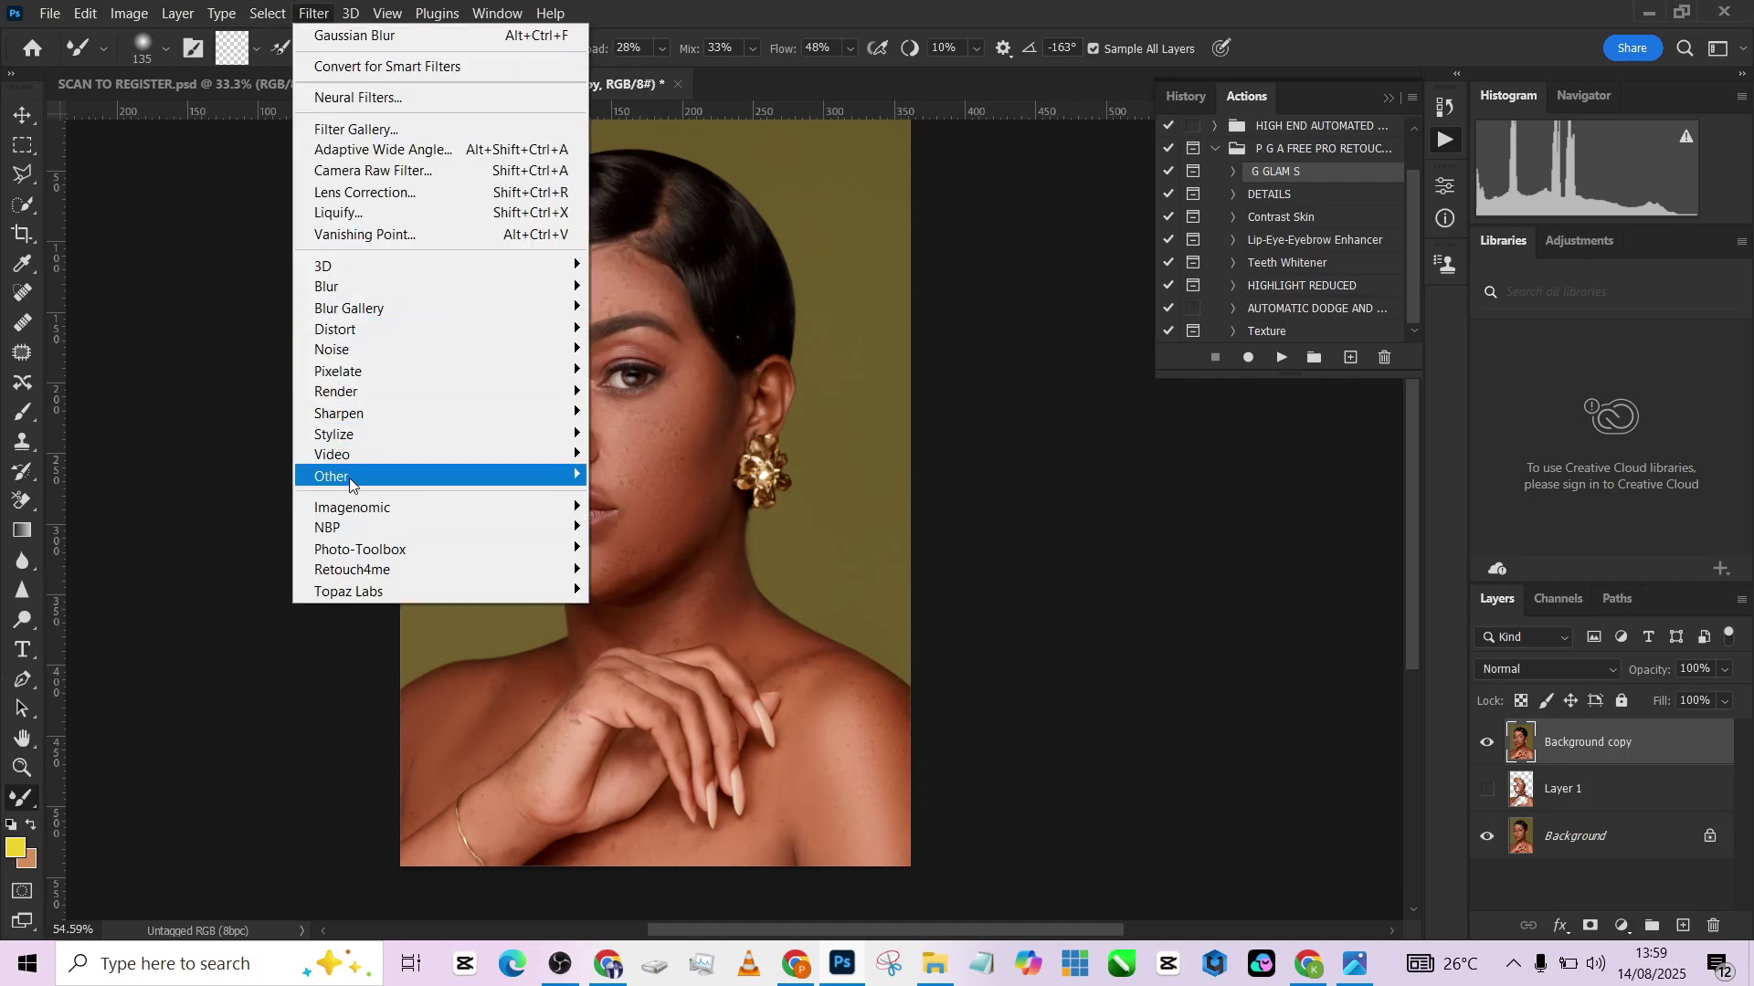
mouse_move(350, 484)
click(614, 496)
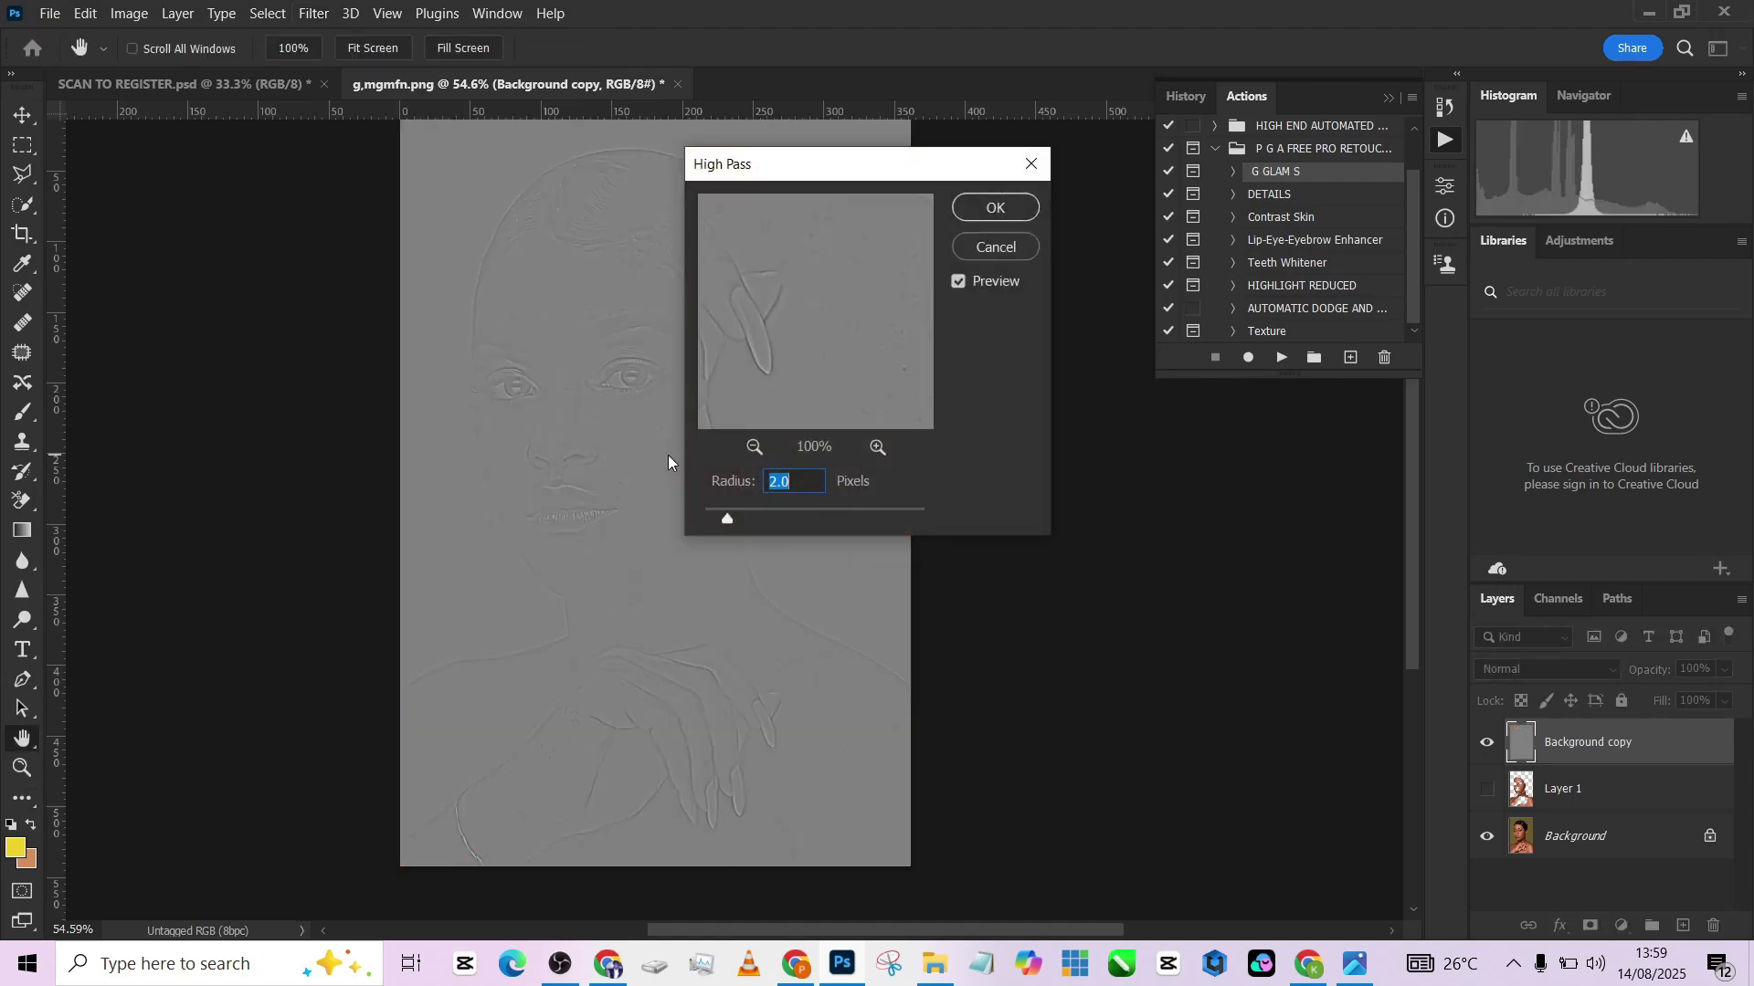
ctrl+click(570, 477)
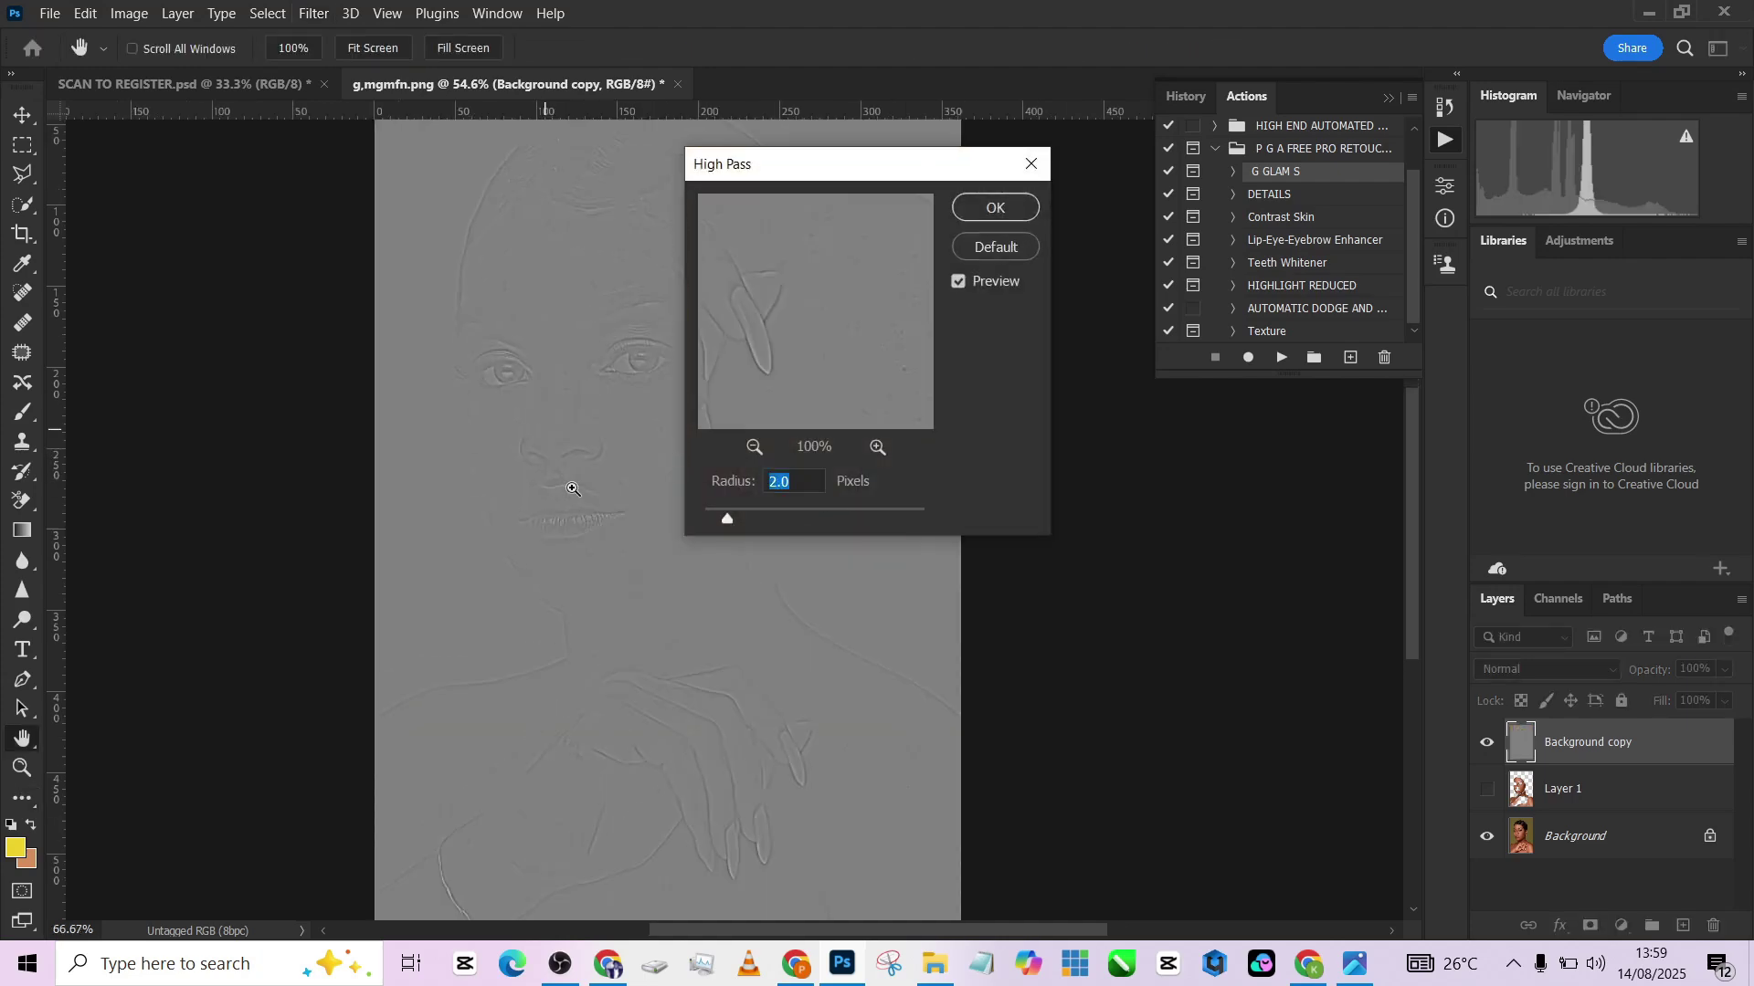
ctrl+click(573, 490)
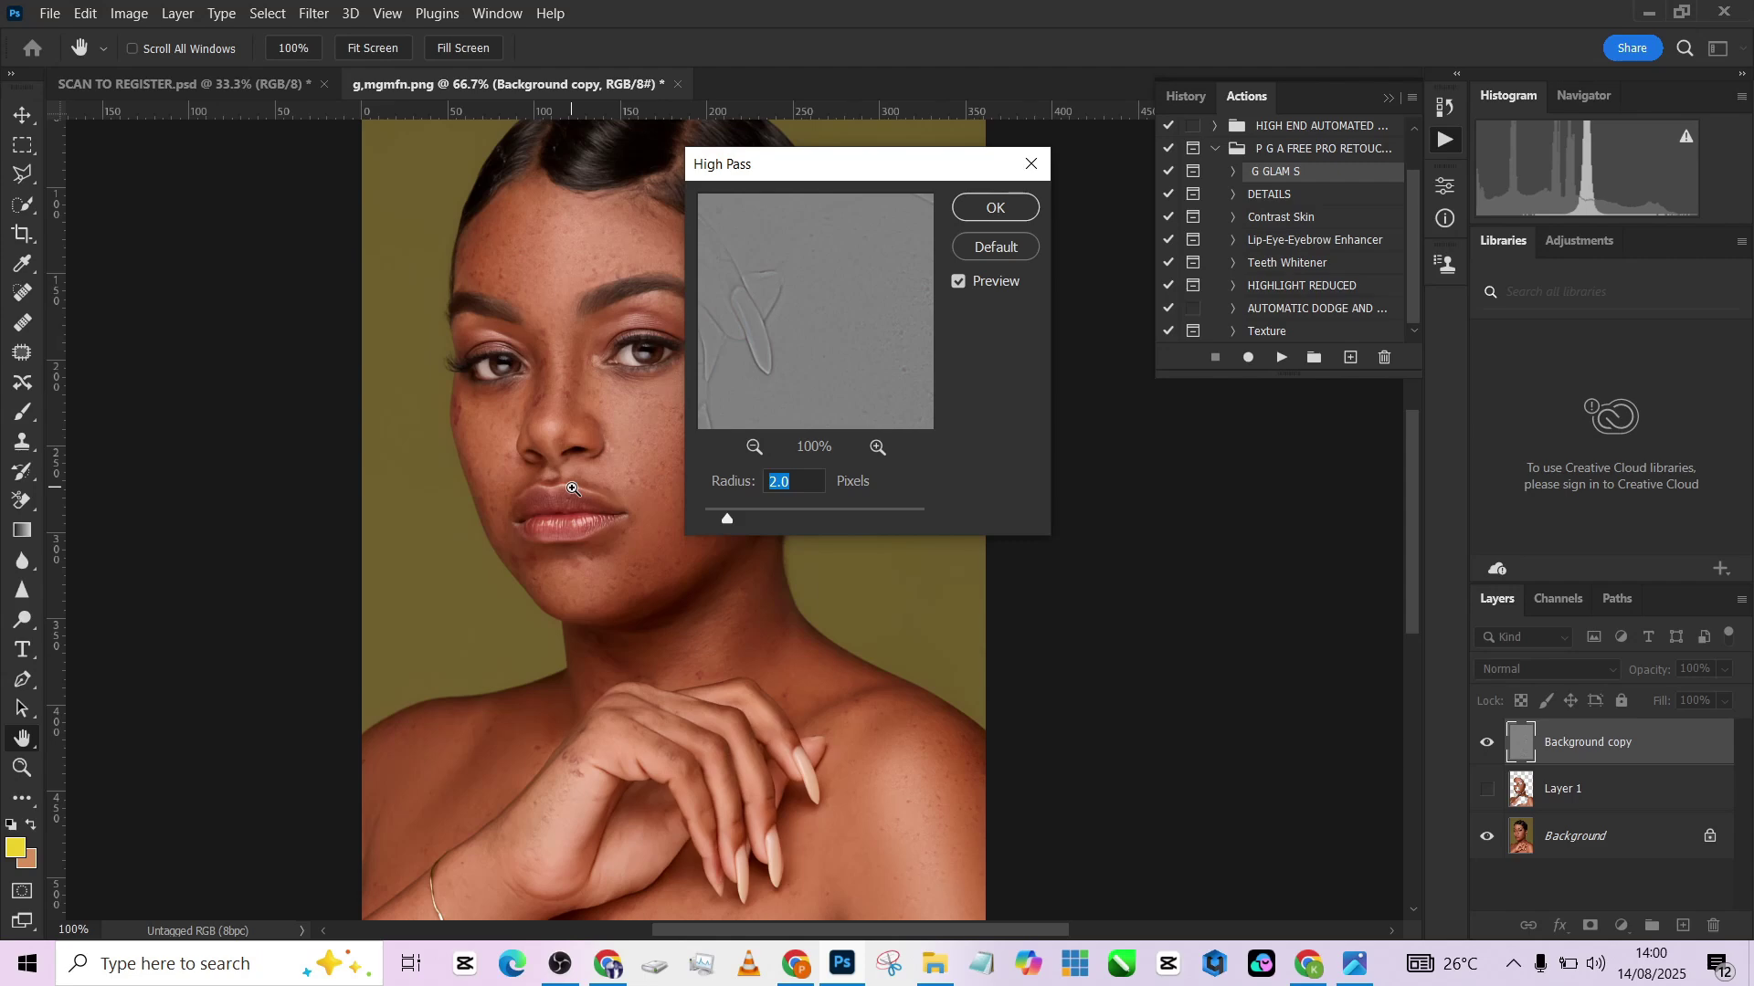
ctrl+click(573, 489)
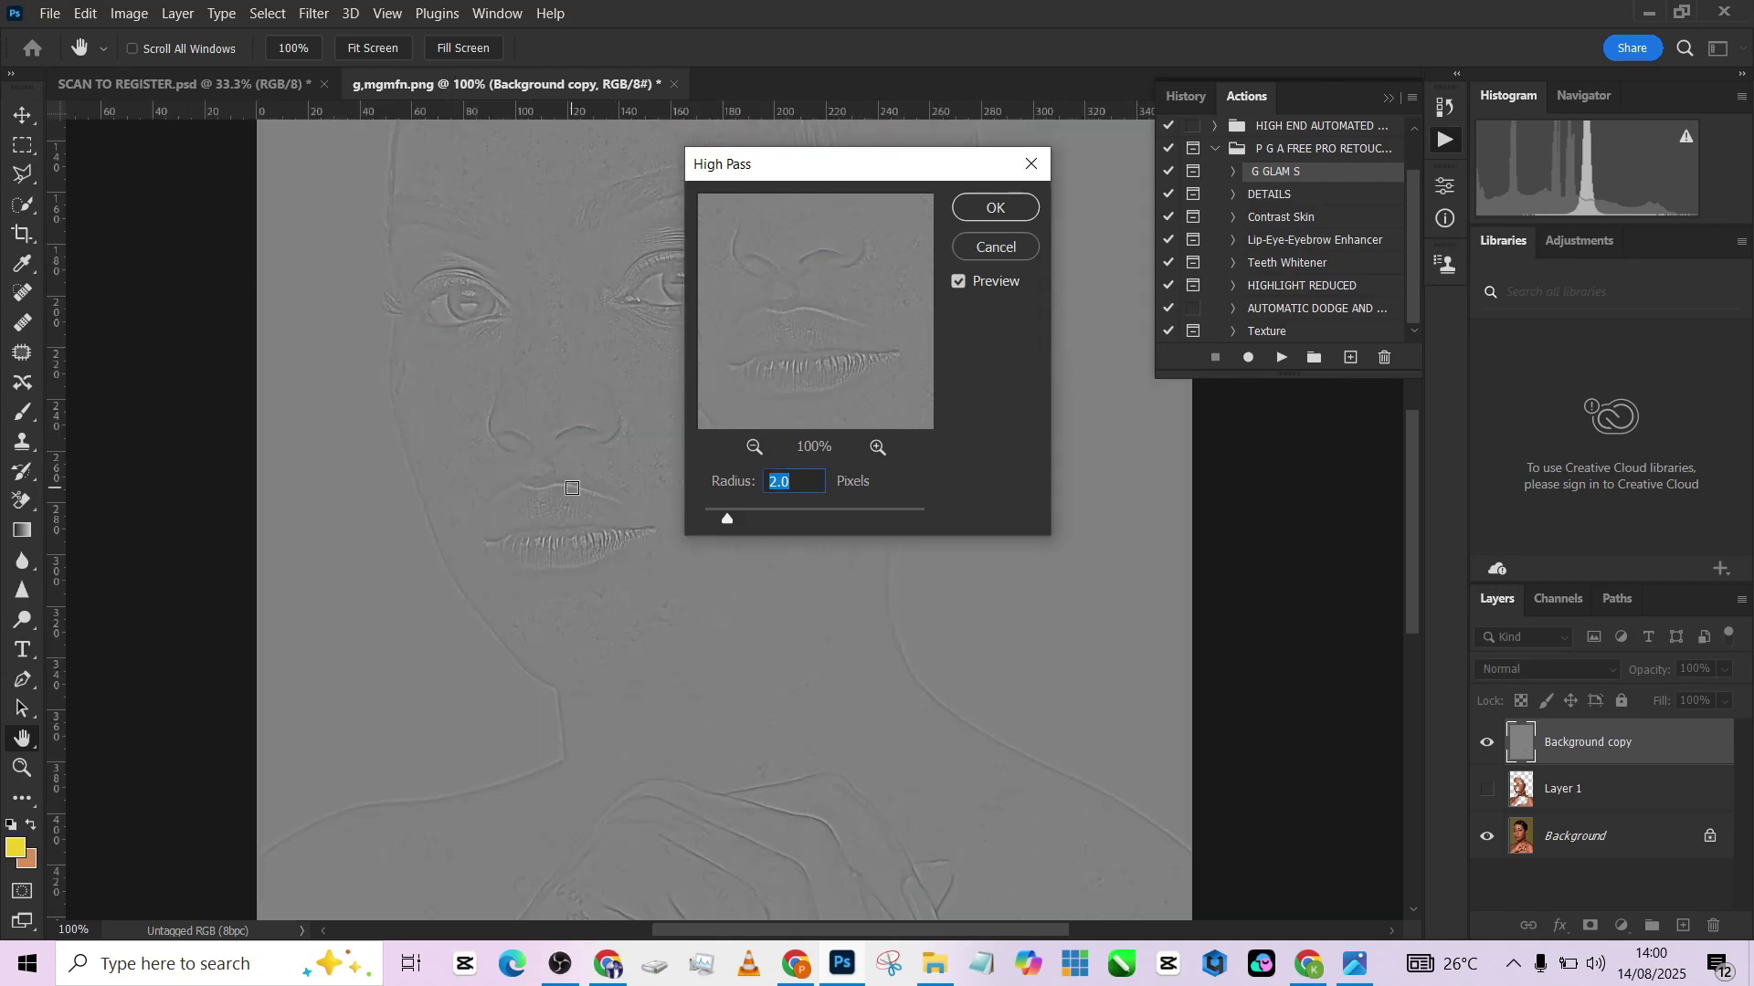
text(1.5)
click(999, 214)
Set the Background copy layer's blend mode to Overlay and clip it to Layer 1, made visible again.
click(1543, 663)
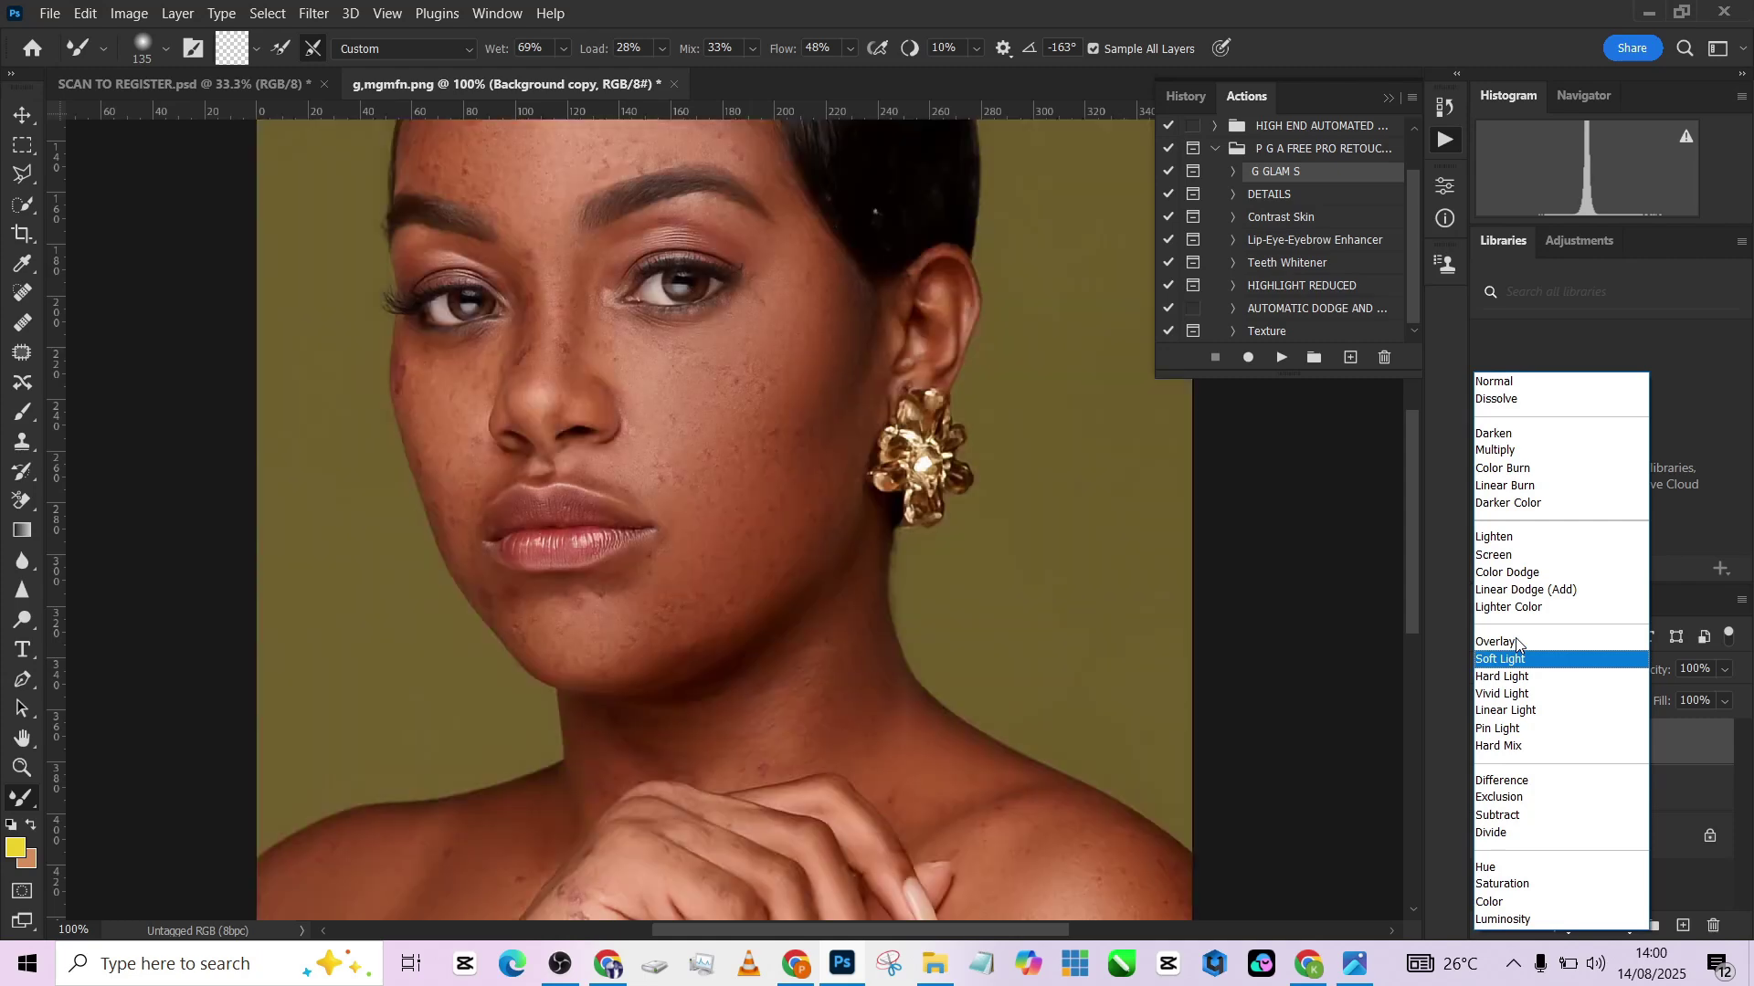
click(1517, 641)
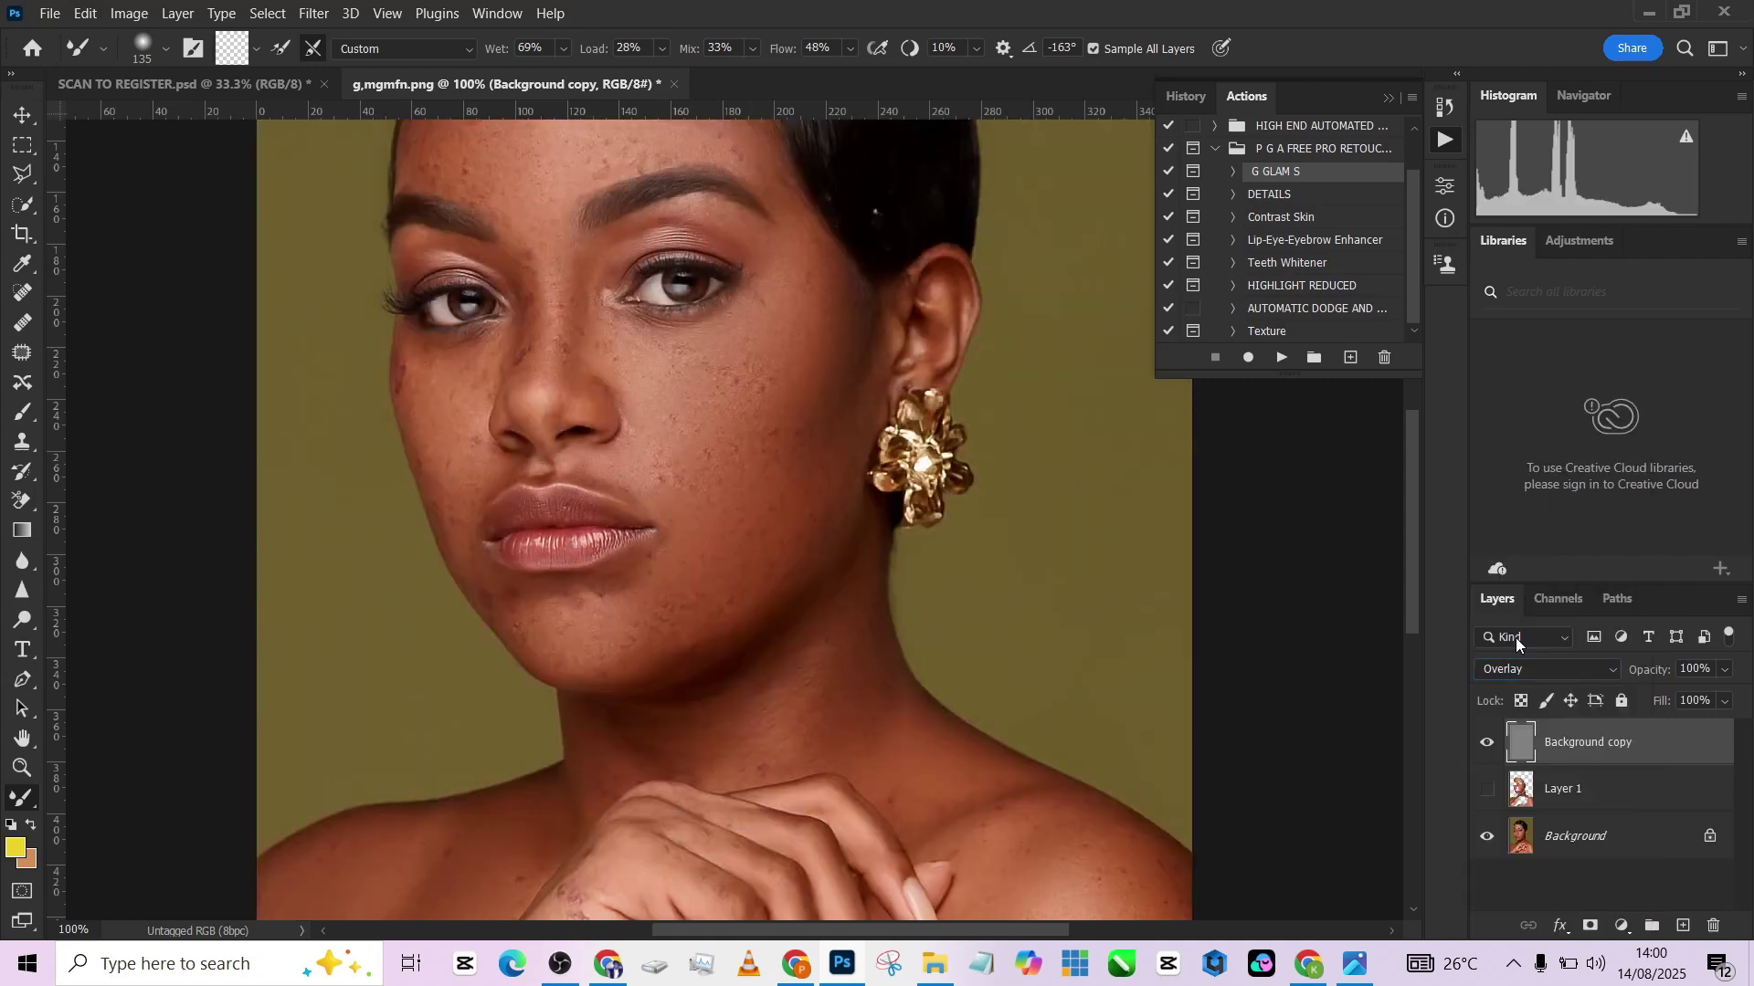
click(1487, 791)
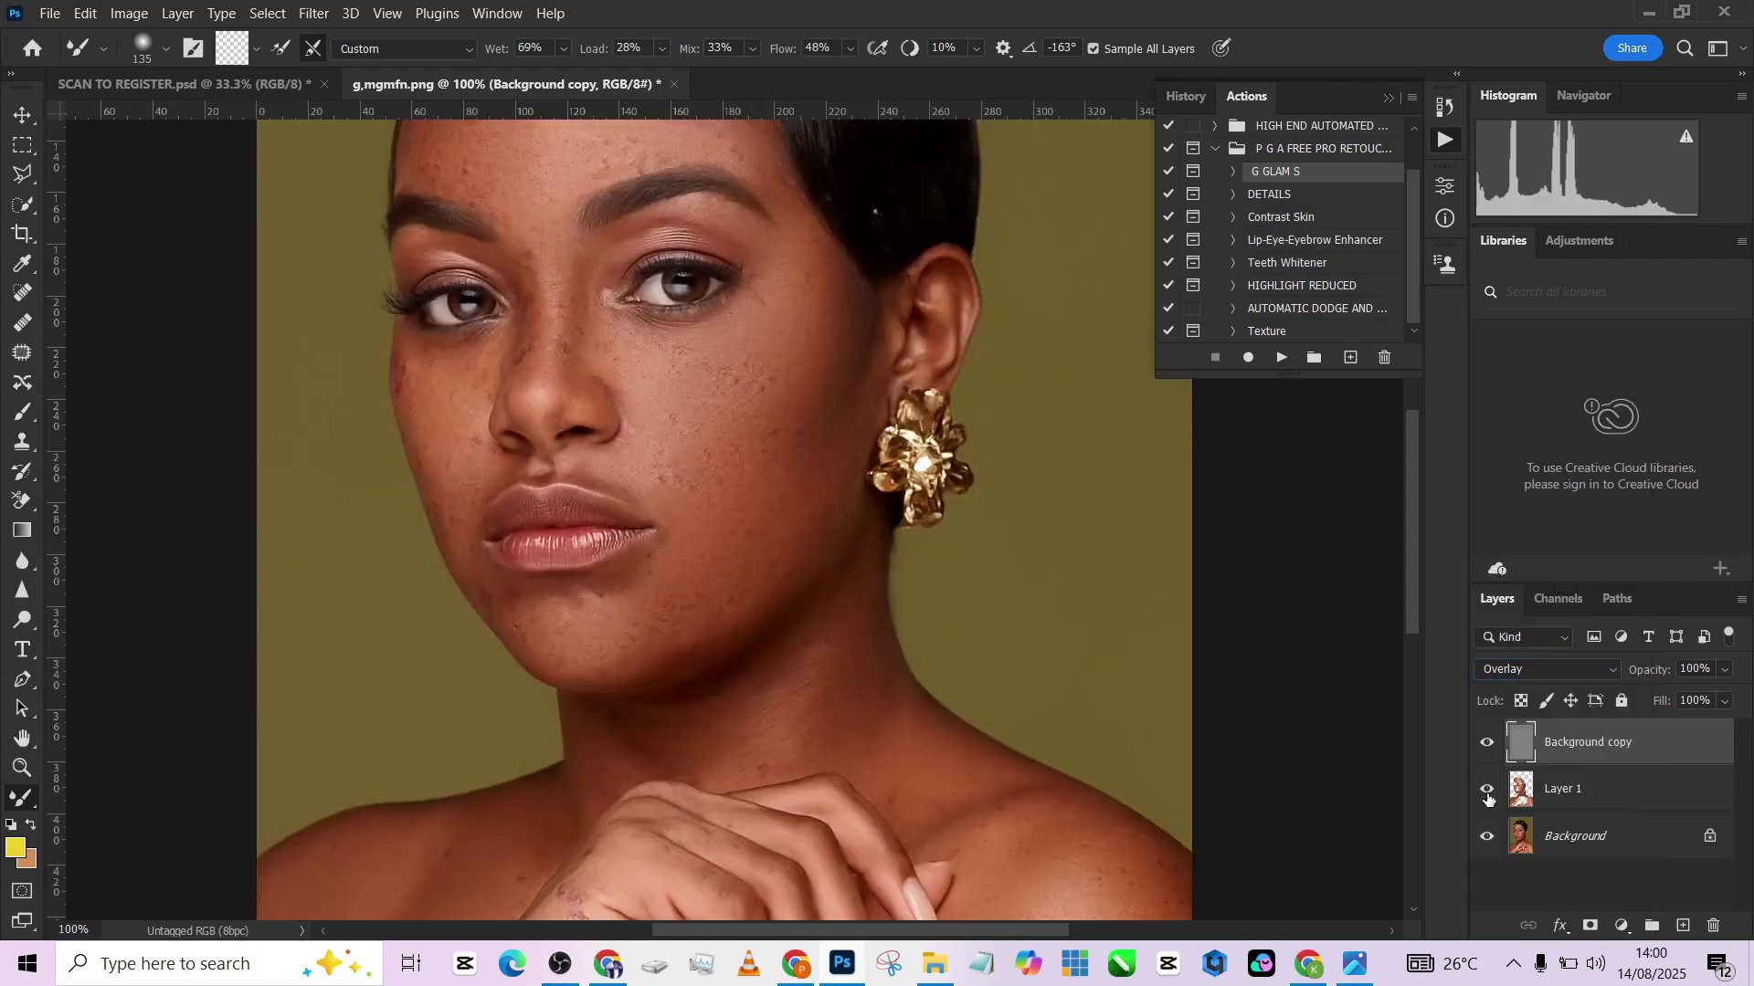
alt+click(1584, 766)
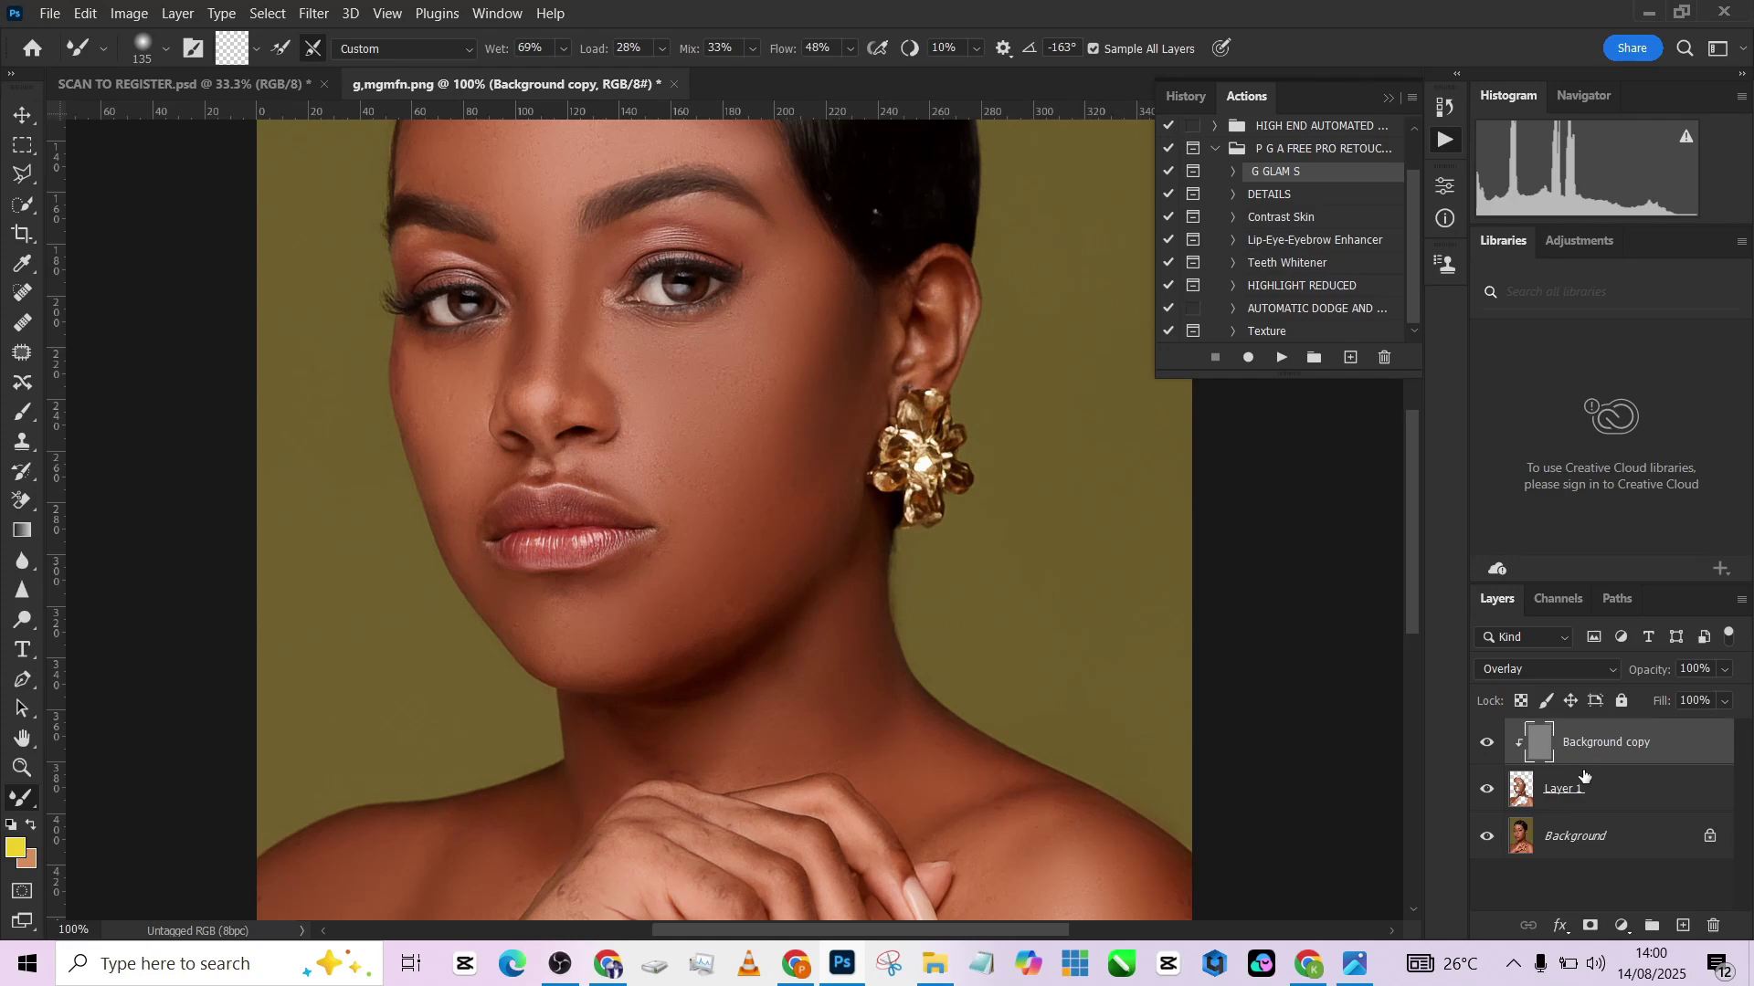
Group Layer 1 with the Background copy and compare the portrait with and without the group.
shift+click(1660, 802)
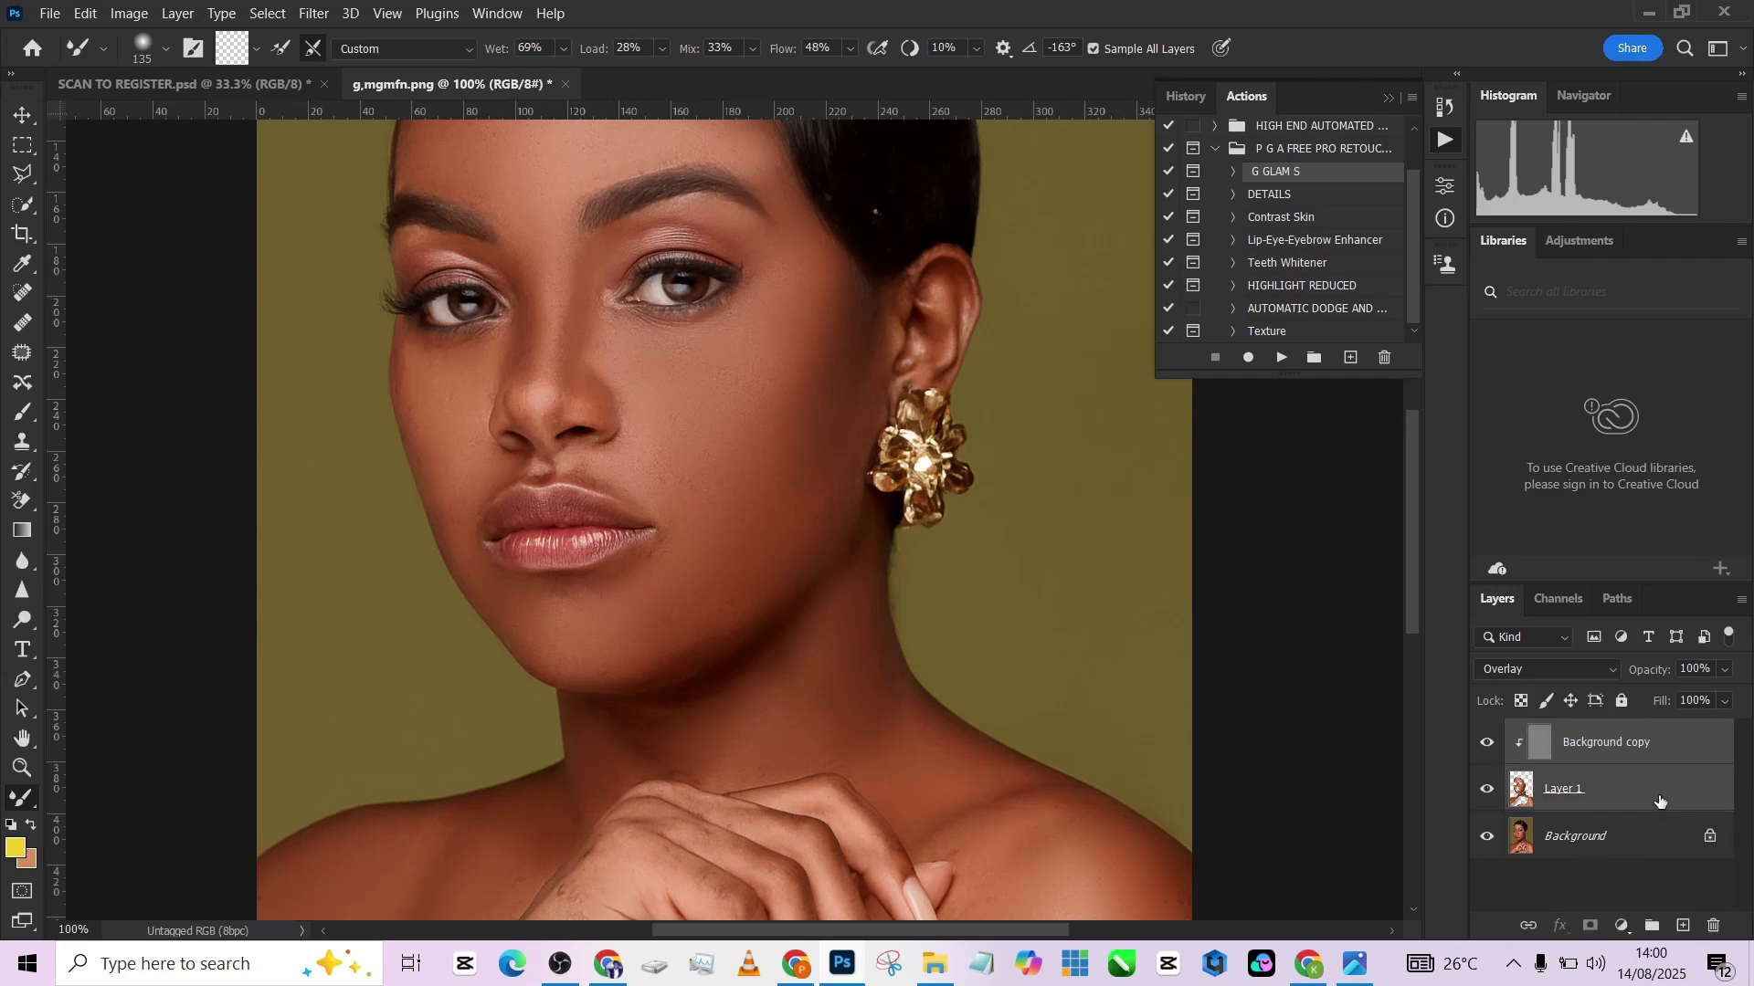
key(ctrl+g)
scroll(646, 587, down, 5)
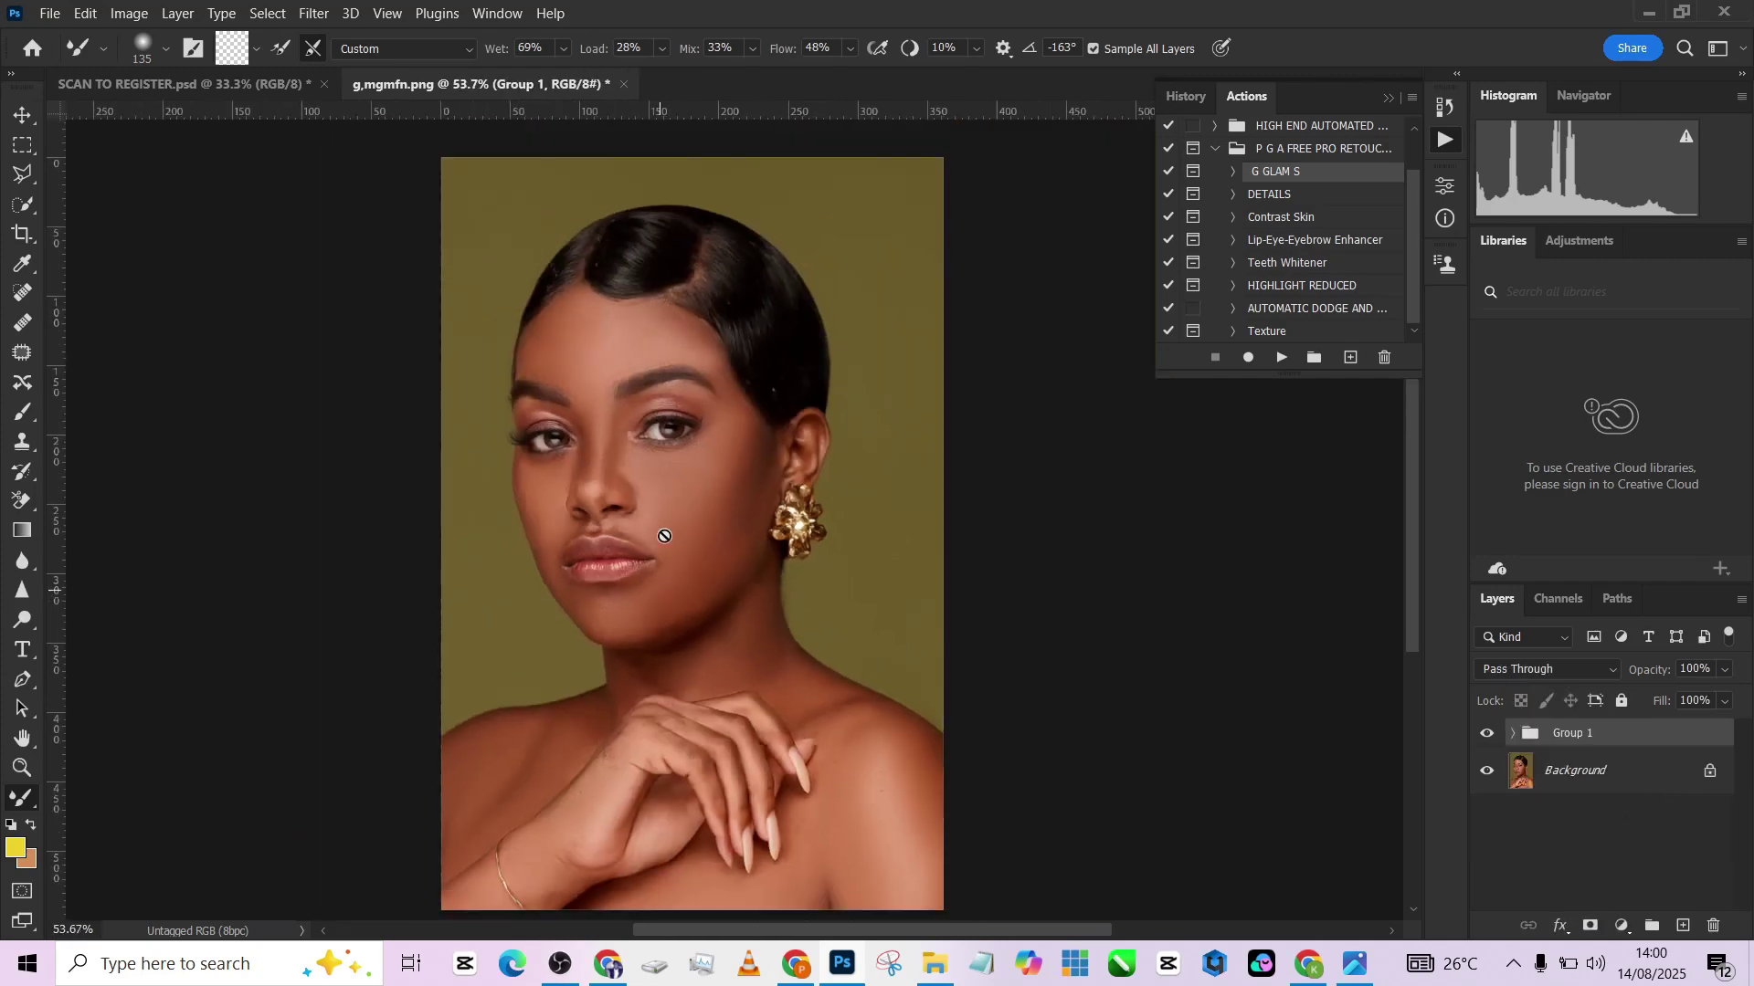
click(1487, 735)
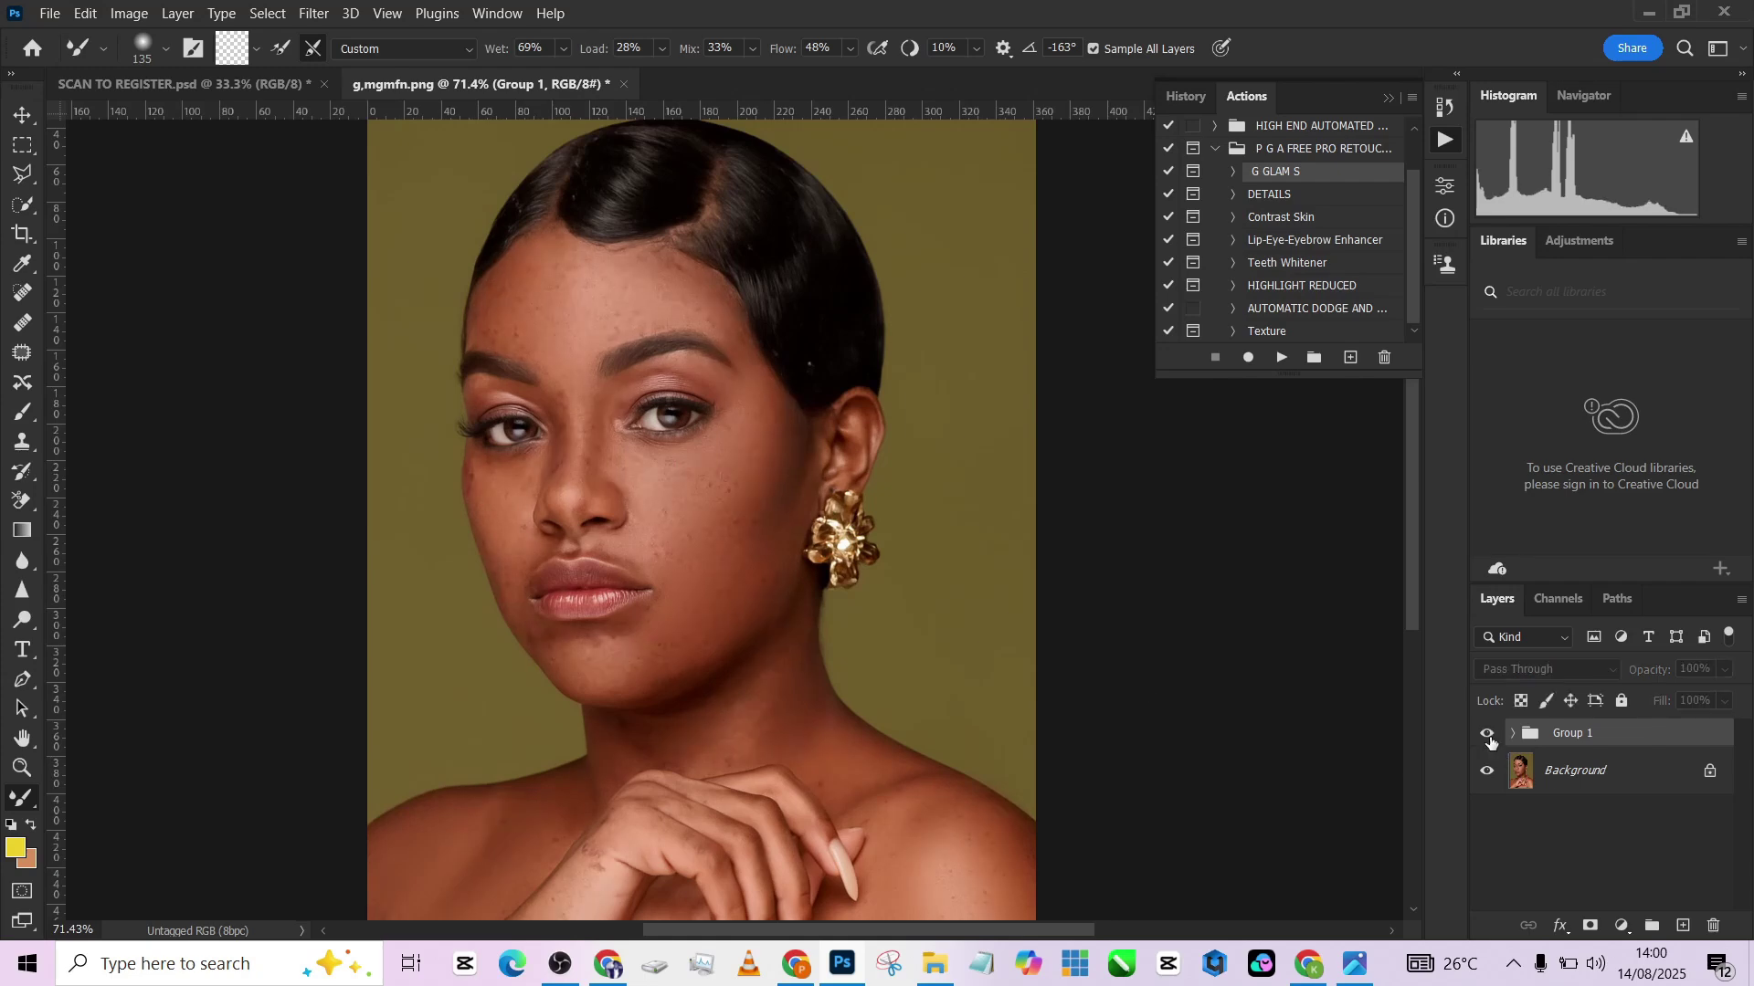
click(1489, 737)
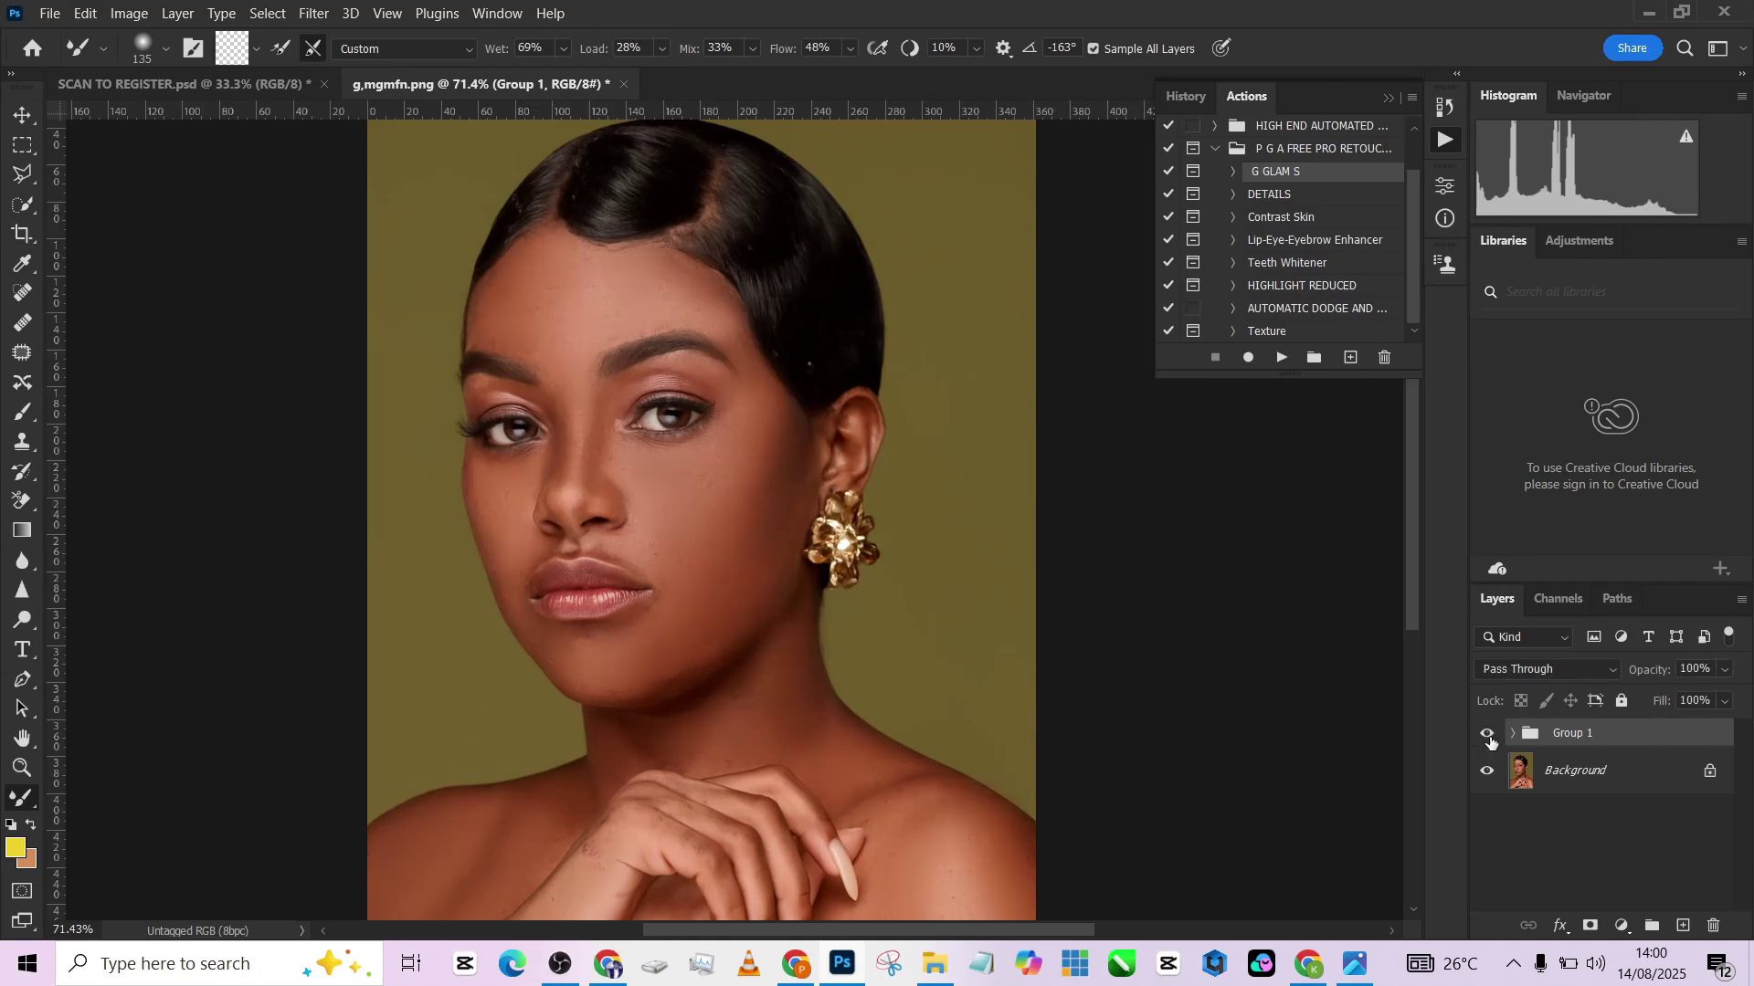
Set Group 1's opacity to 52% and compare the portrait with and without the softened retouch.
click(1729, 671)
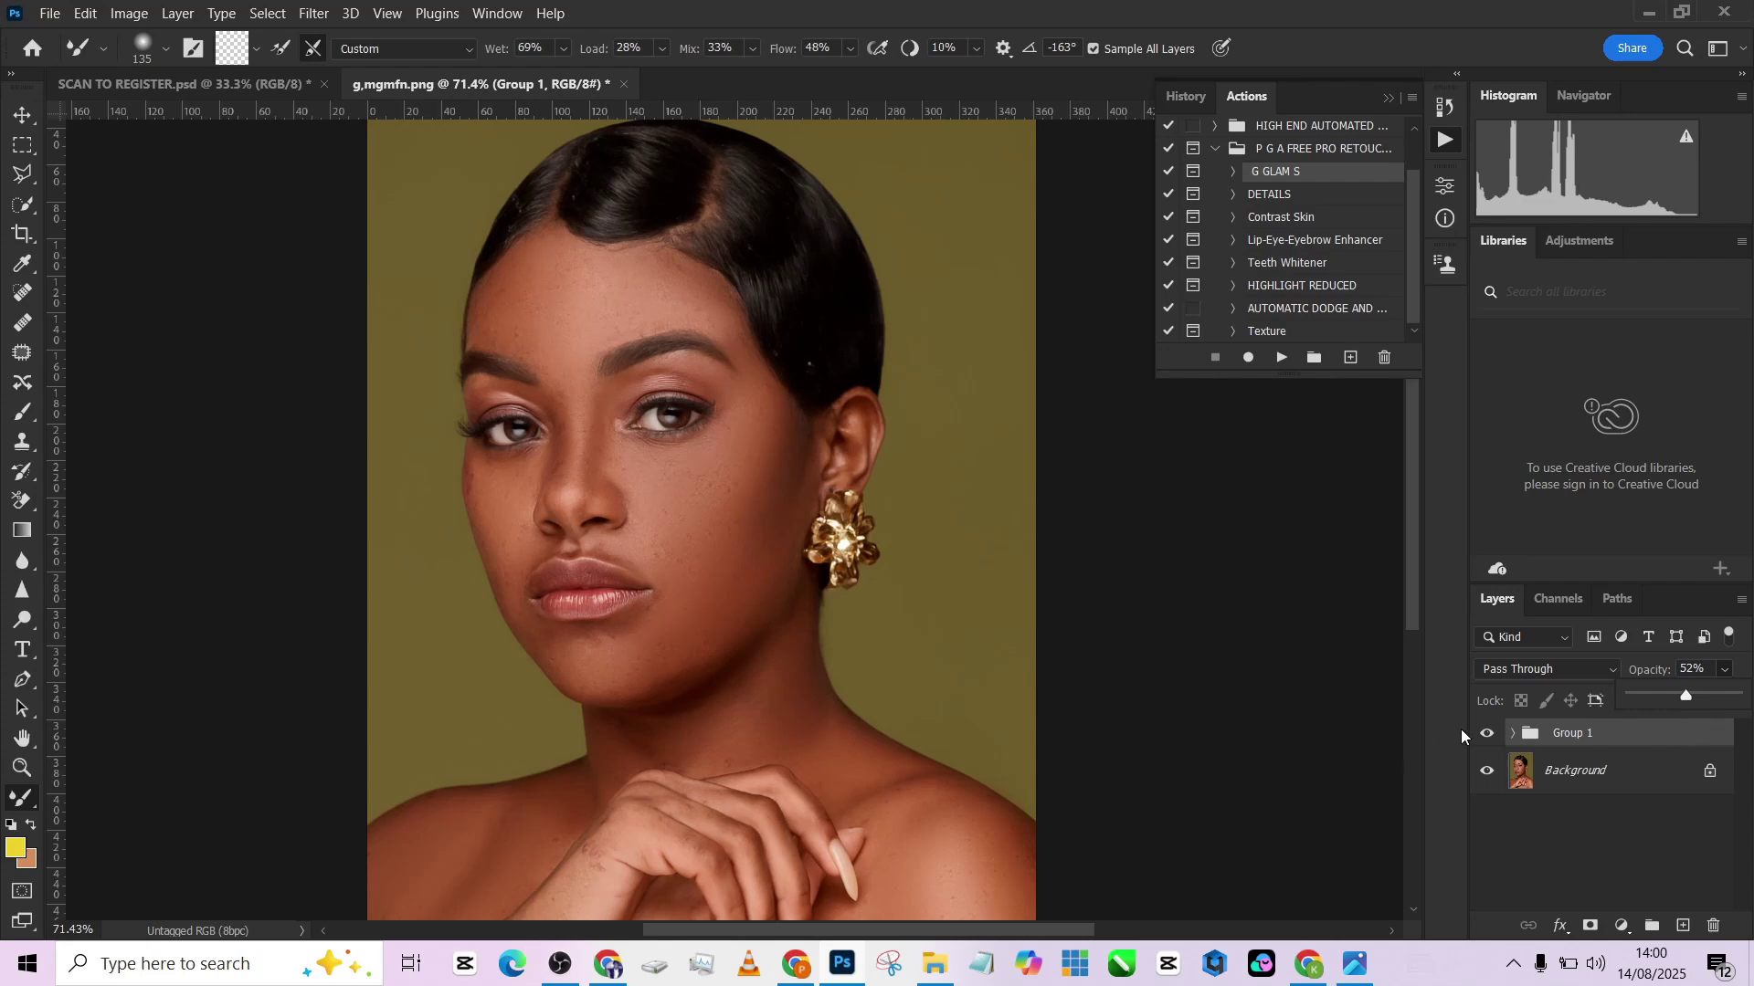
click(1487, 733)
click(1487, 733)
click(1487, 733)
click(1487, 732)
scroll(769, 430, down, 2)
scroll(769, 430, down, 1)
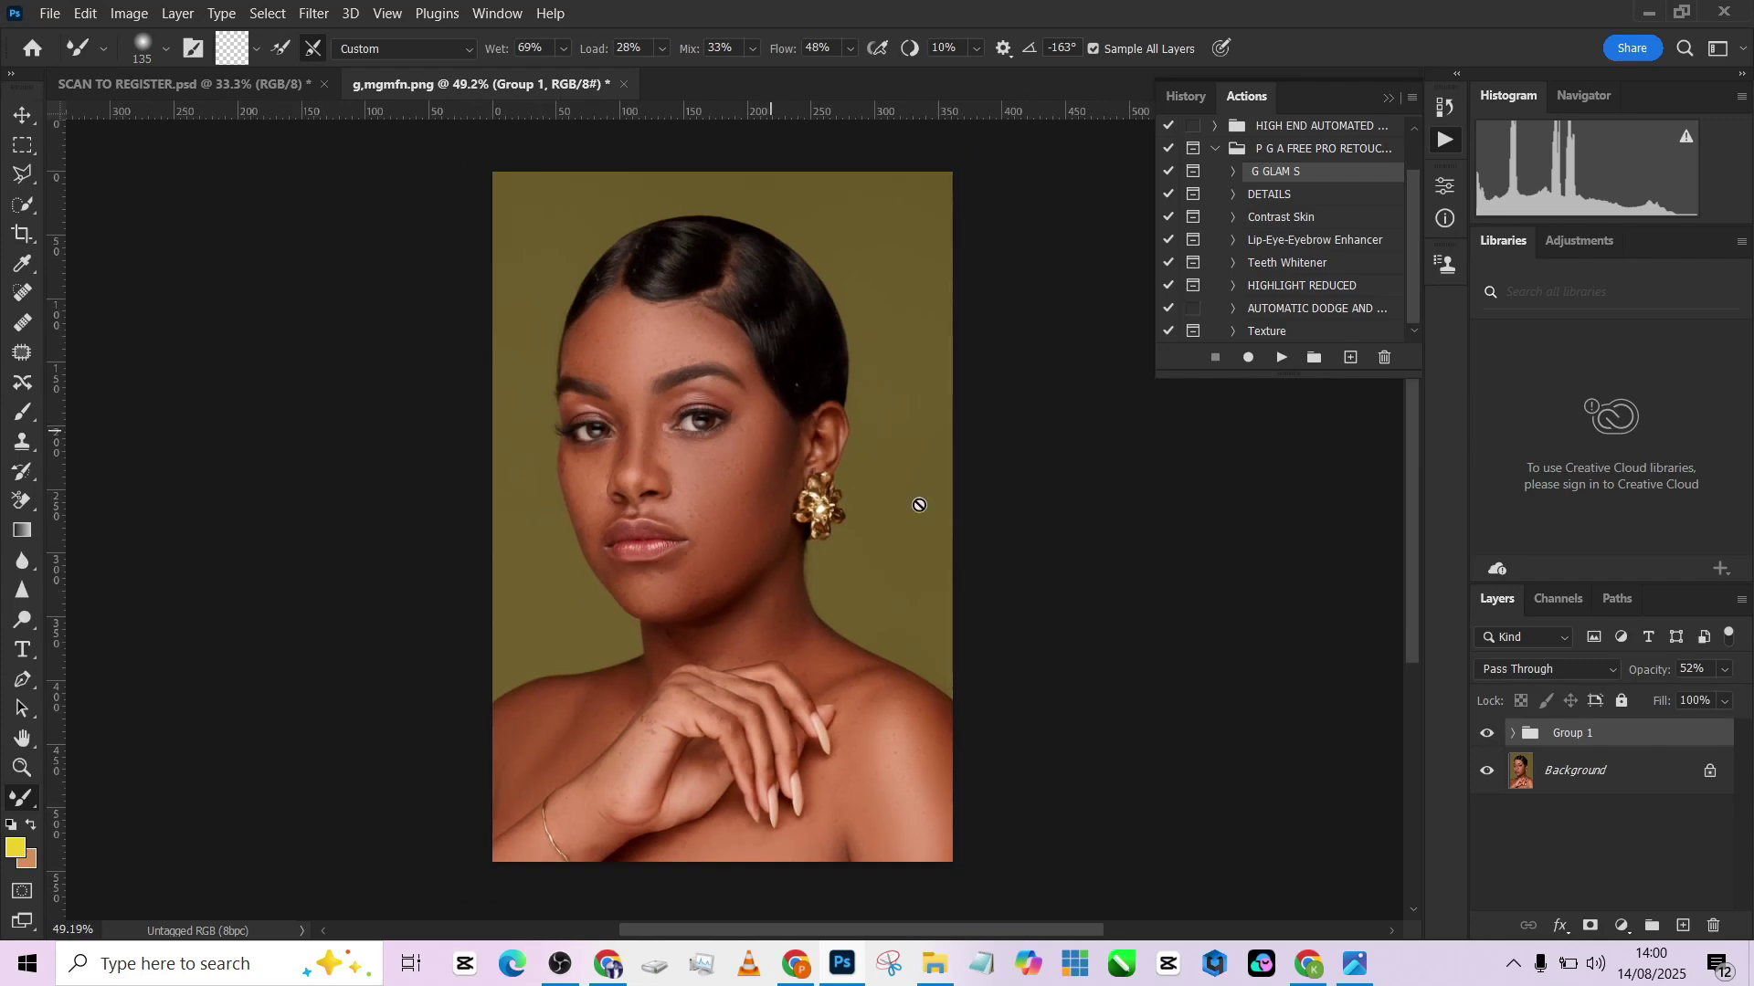
click(1491, 735)
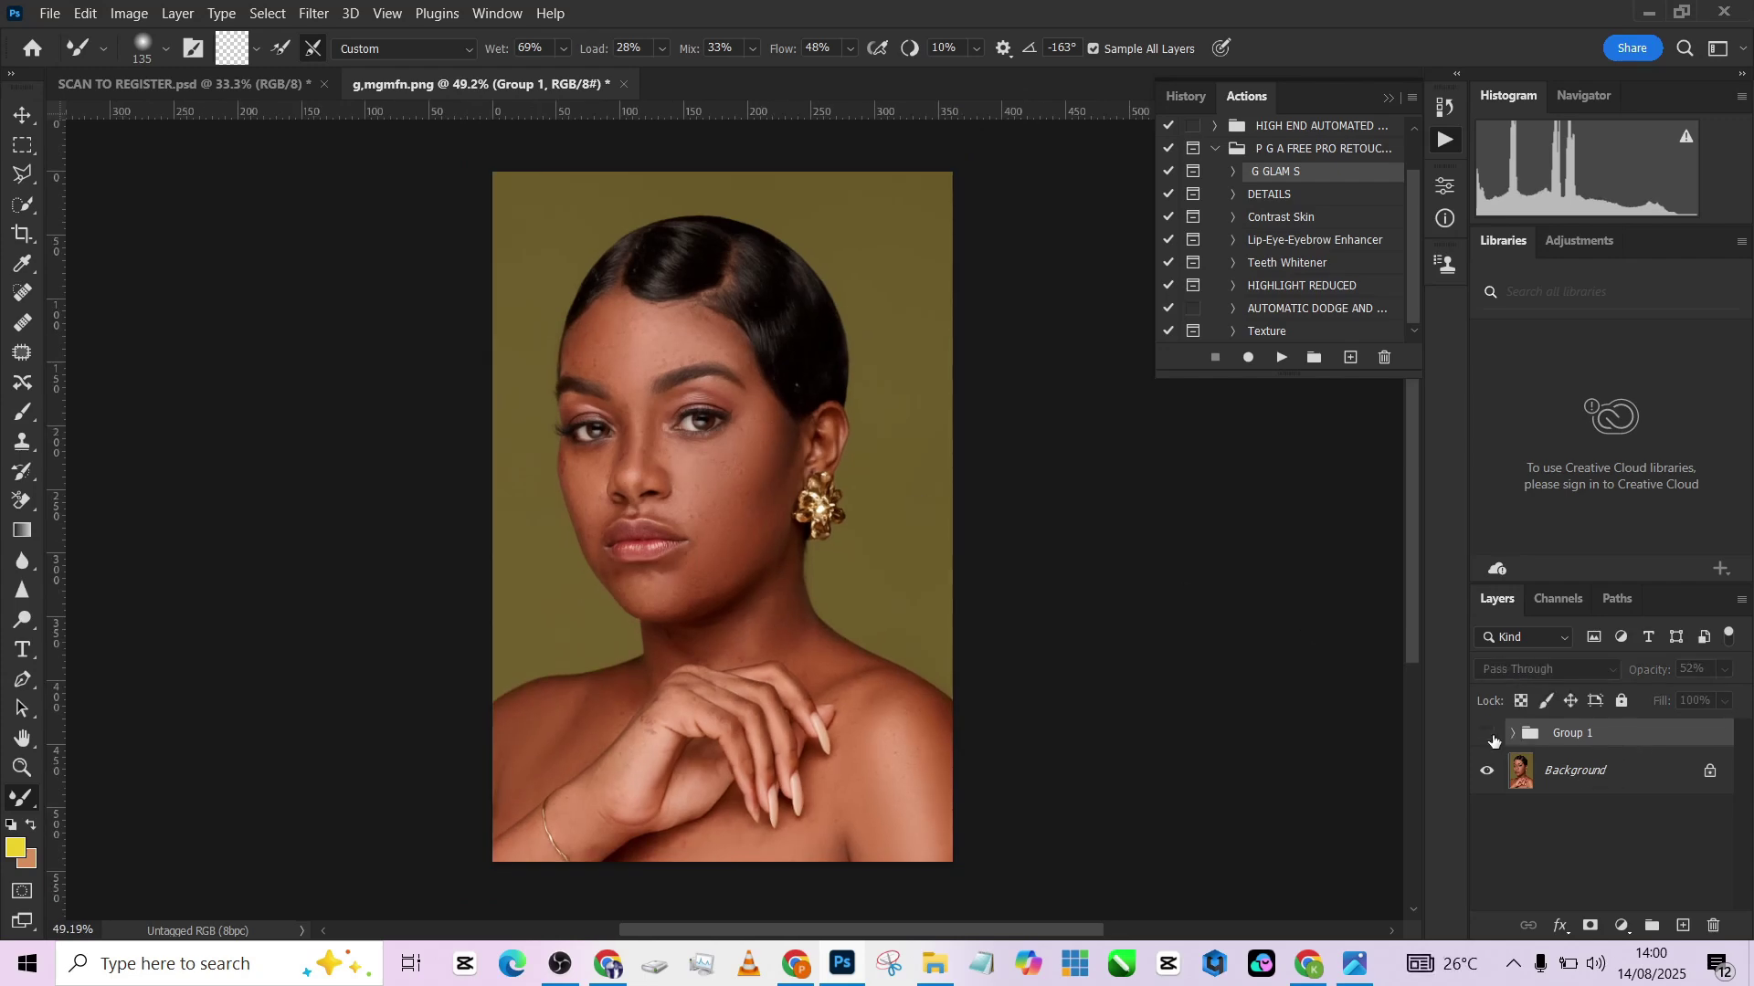
click(1492, 736)
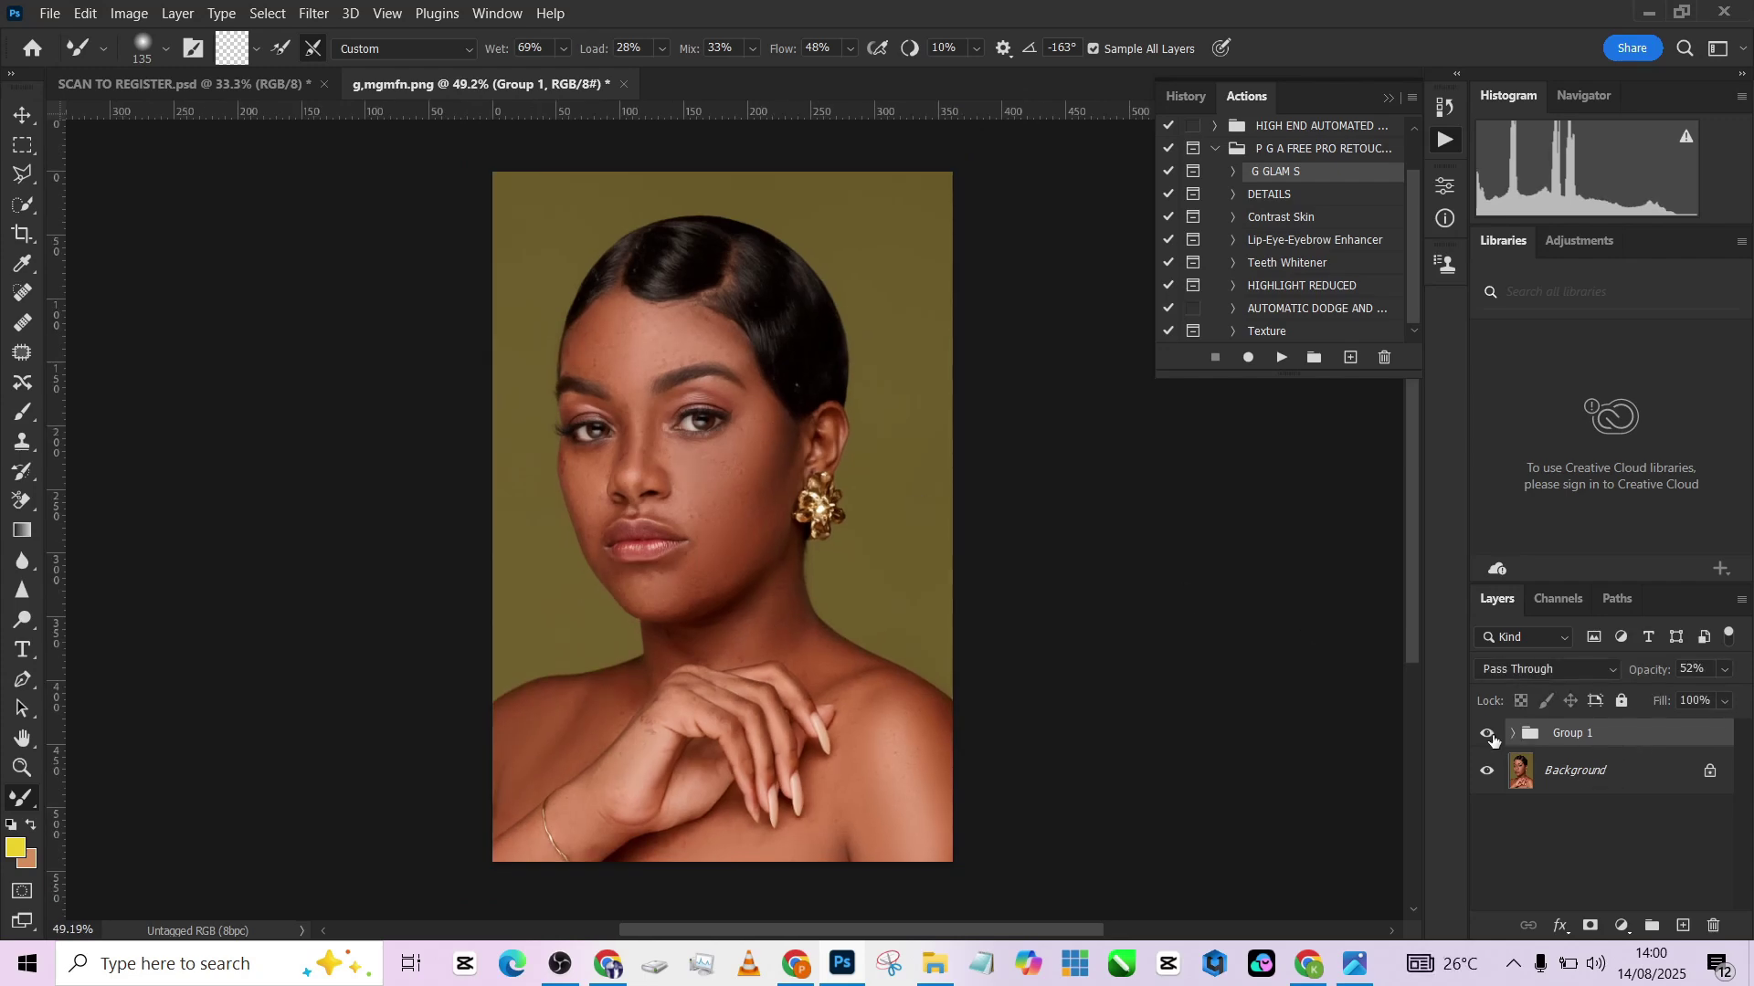
Flatten the image into a single Background layer.
click(1726, 671)
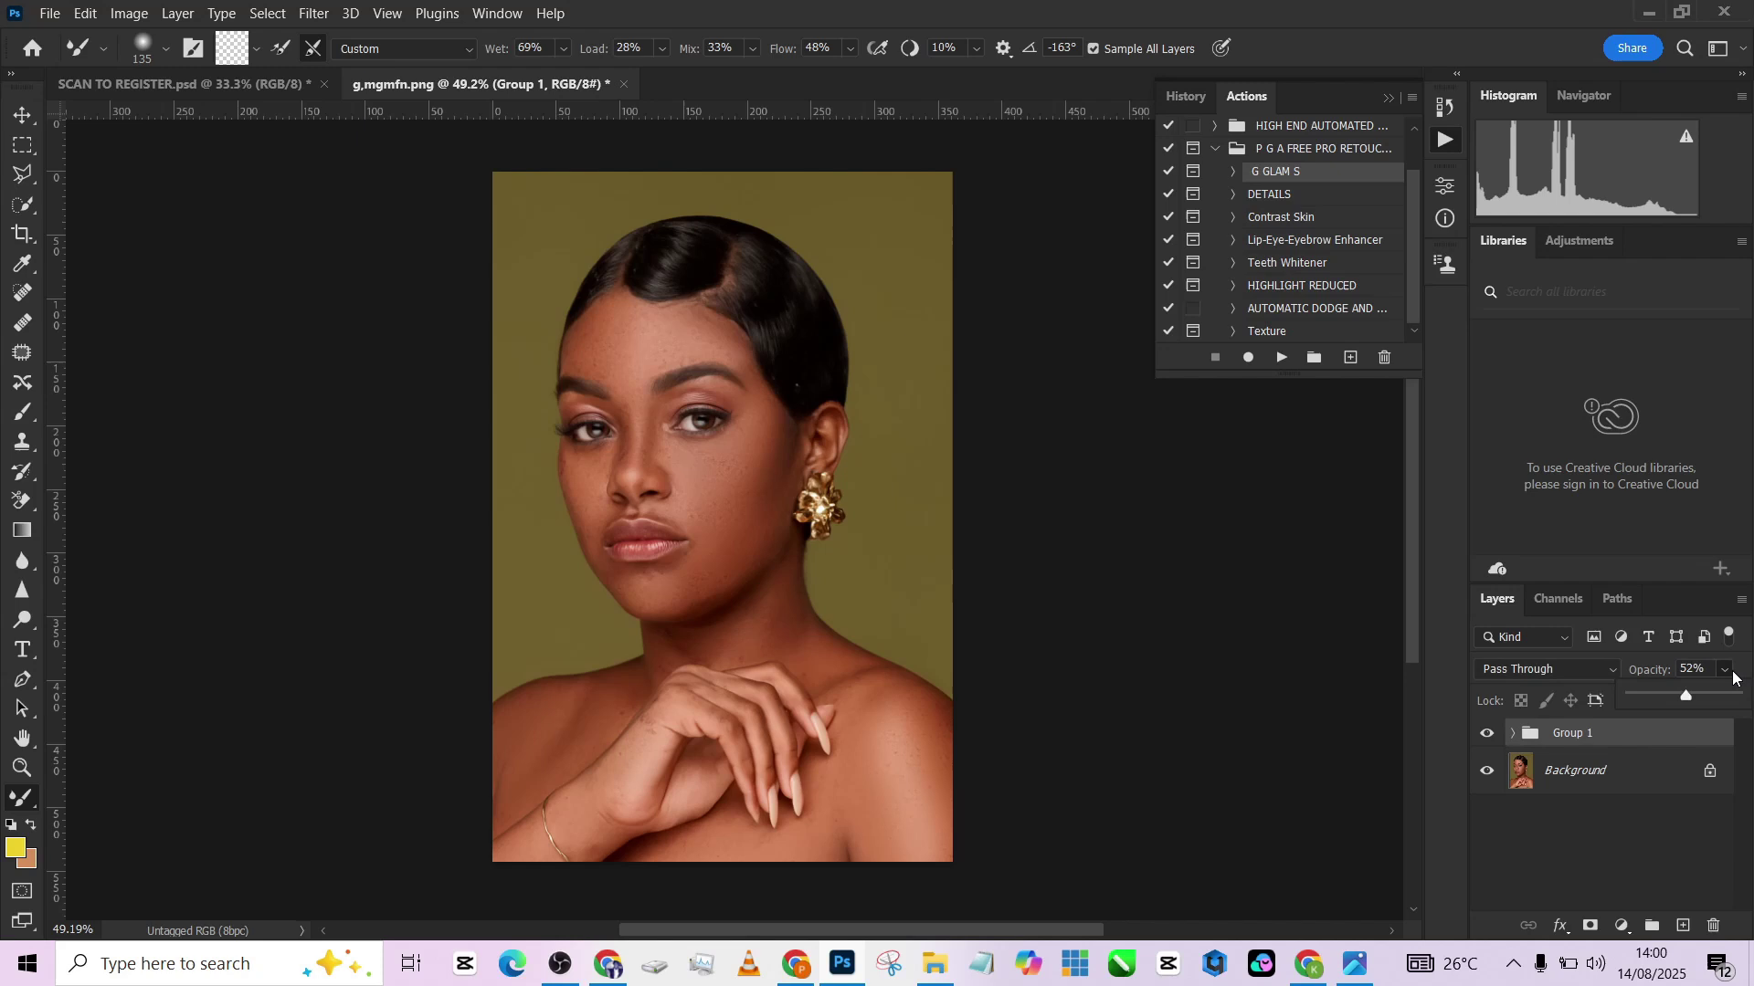
right_click(1614, 770)
click(1619, 708)
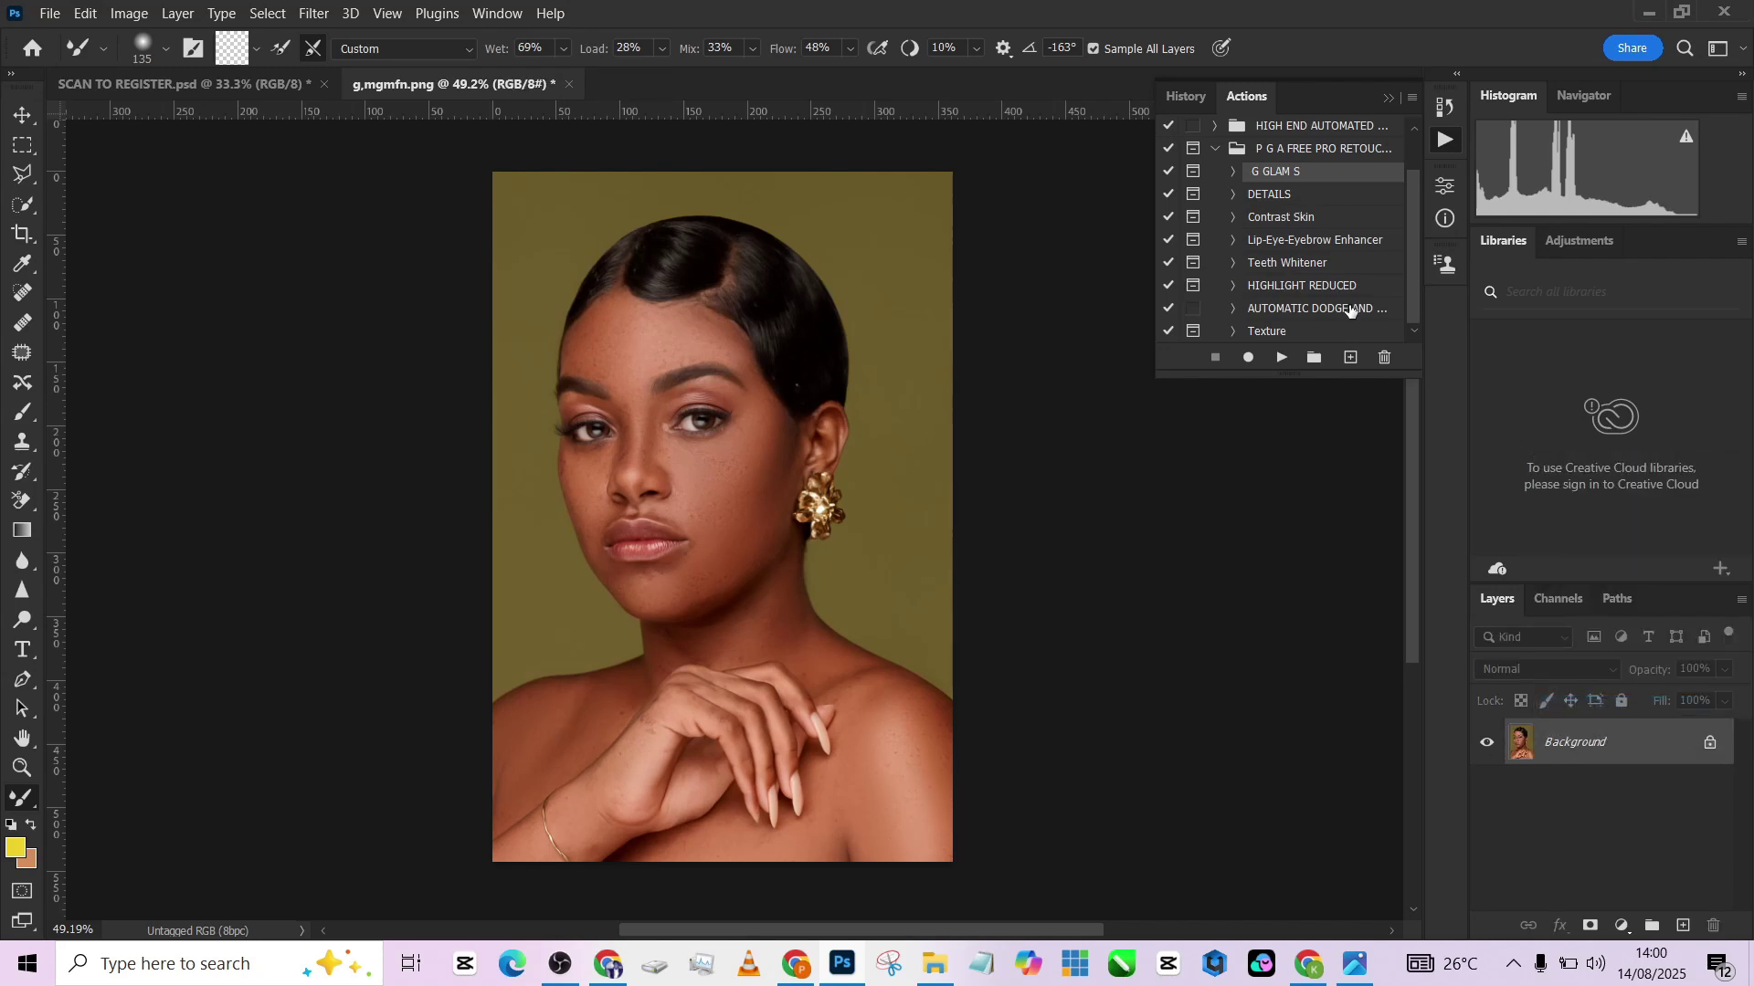
Add a Curves adjustment layer that brightens the midtones, with a point at input 91, output 126.
click(1622, 926)
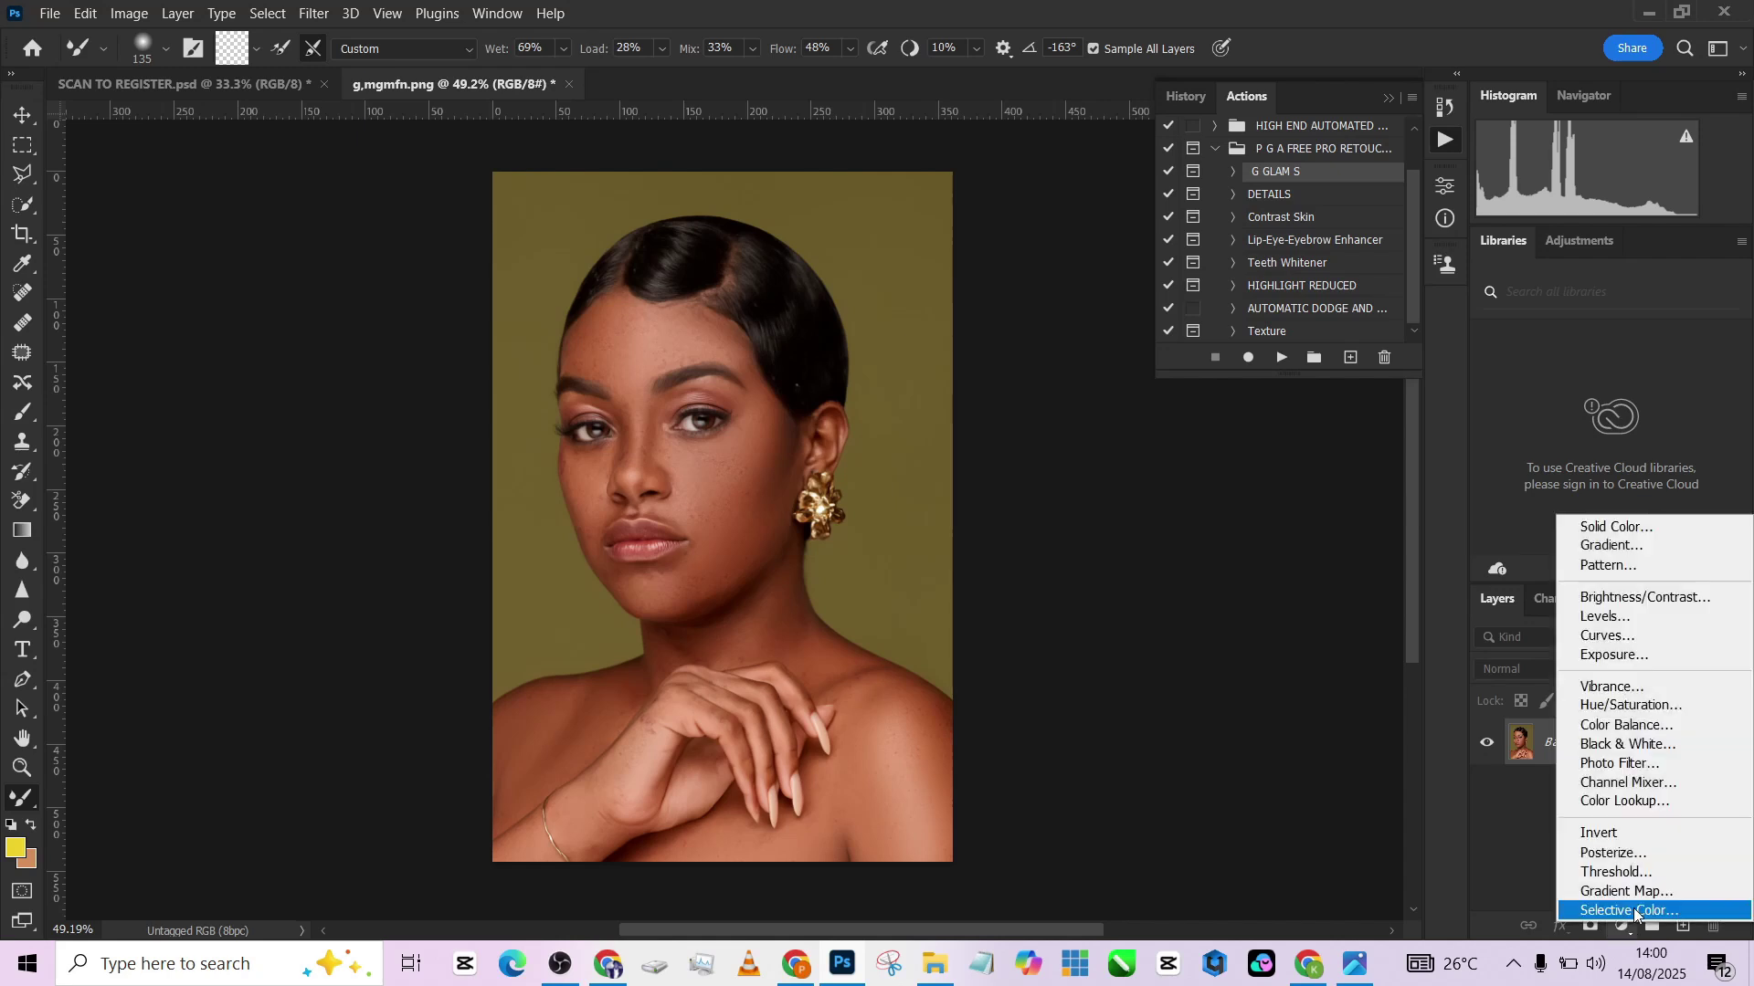
click(1602, 635)
click(1288, 389)
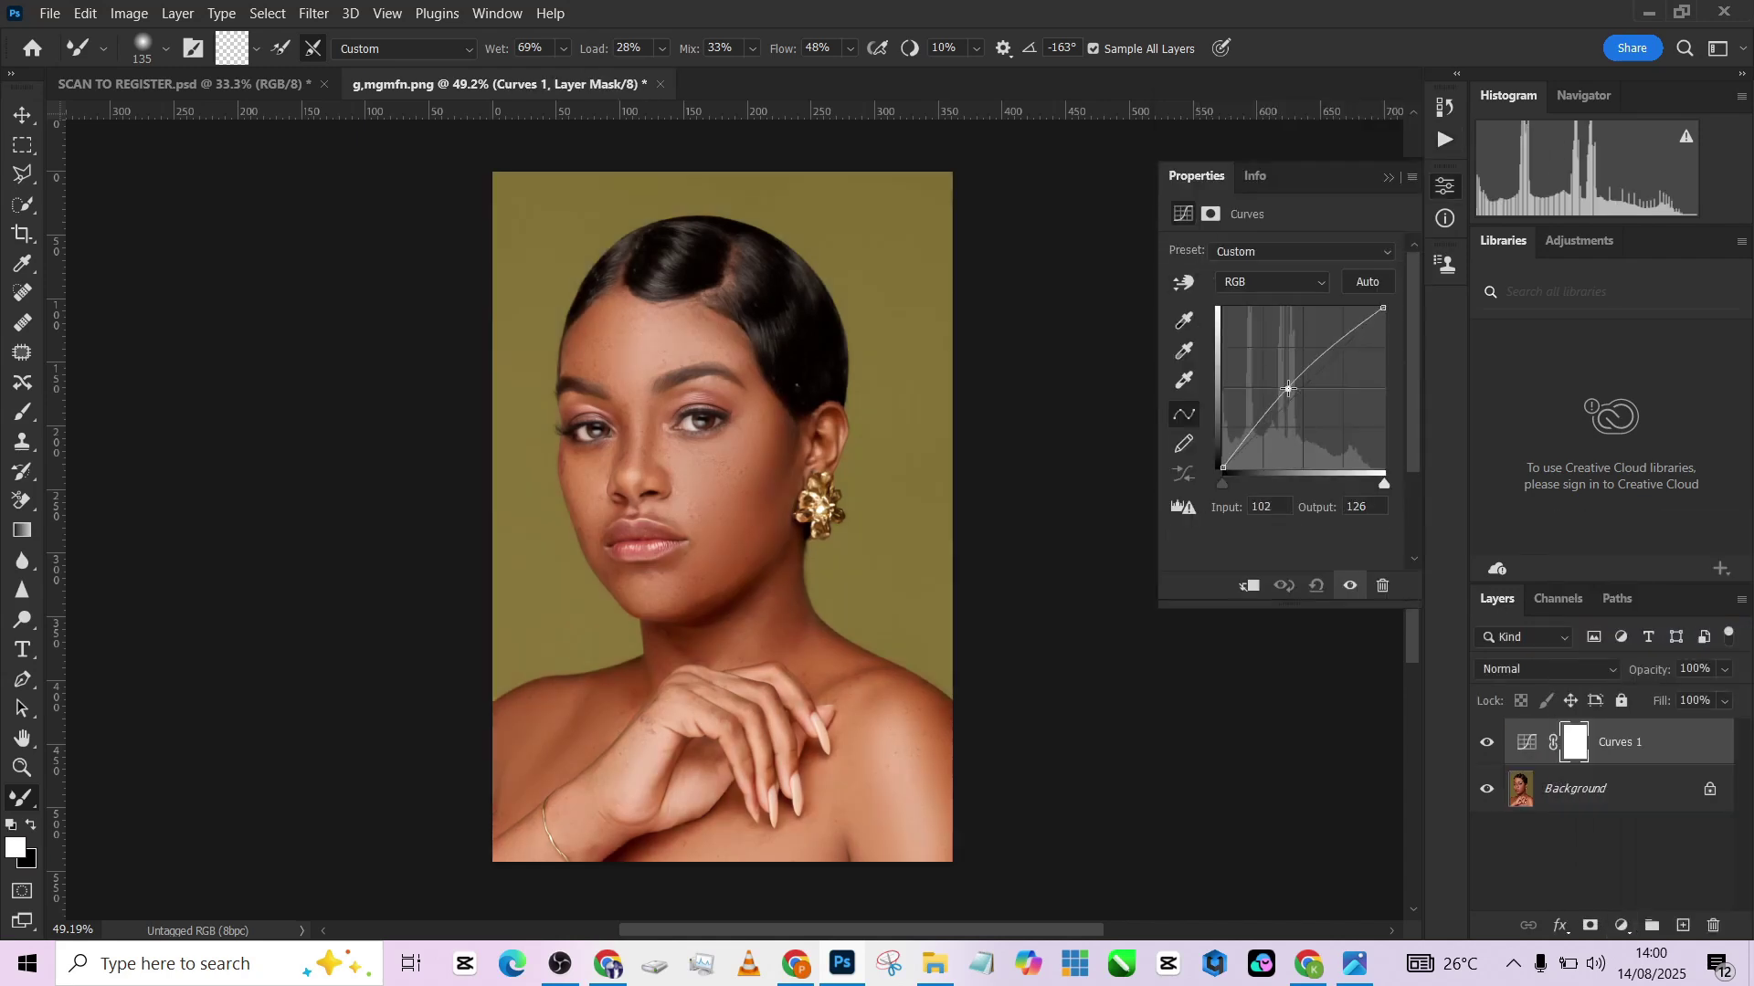
drag(1289, 389, 1281, 389)
Add a second Curves adjustment layer that darkens the image, with a point at input 146, output 102.
click(1623, 926)
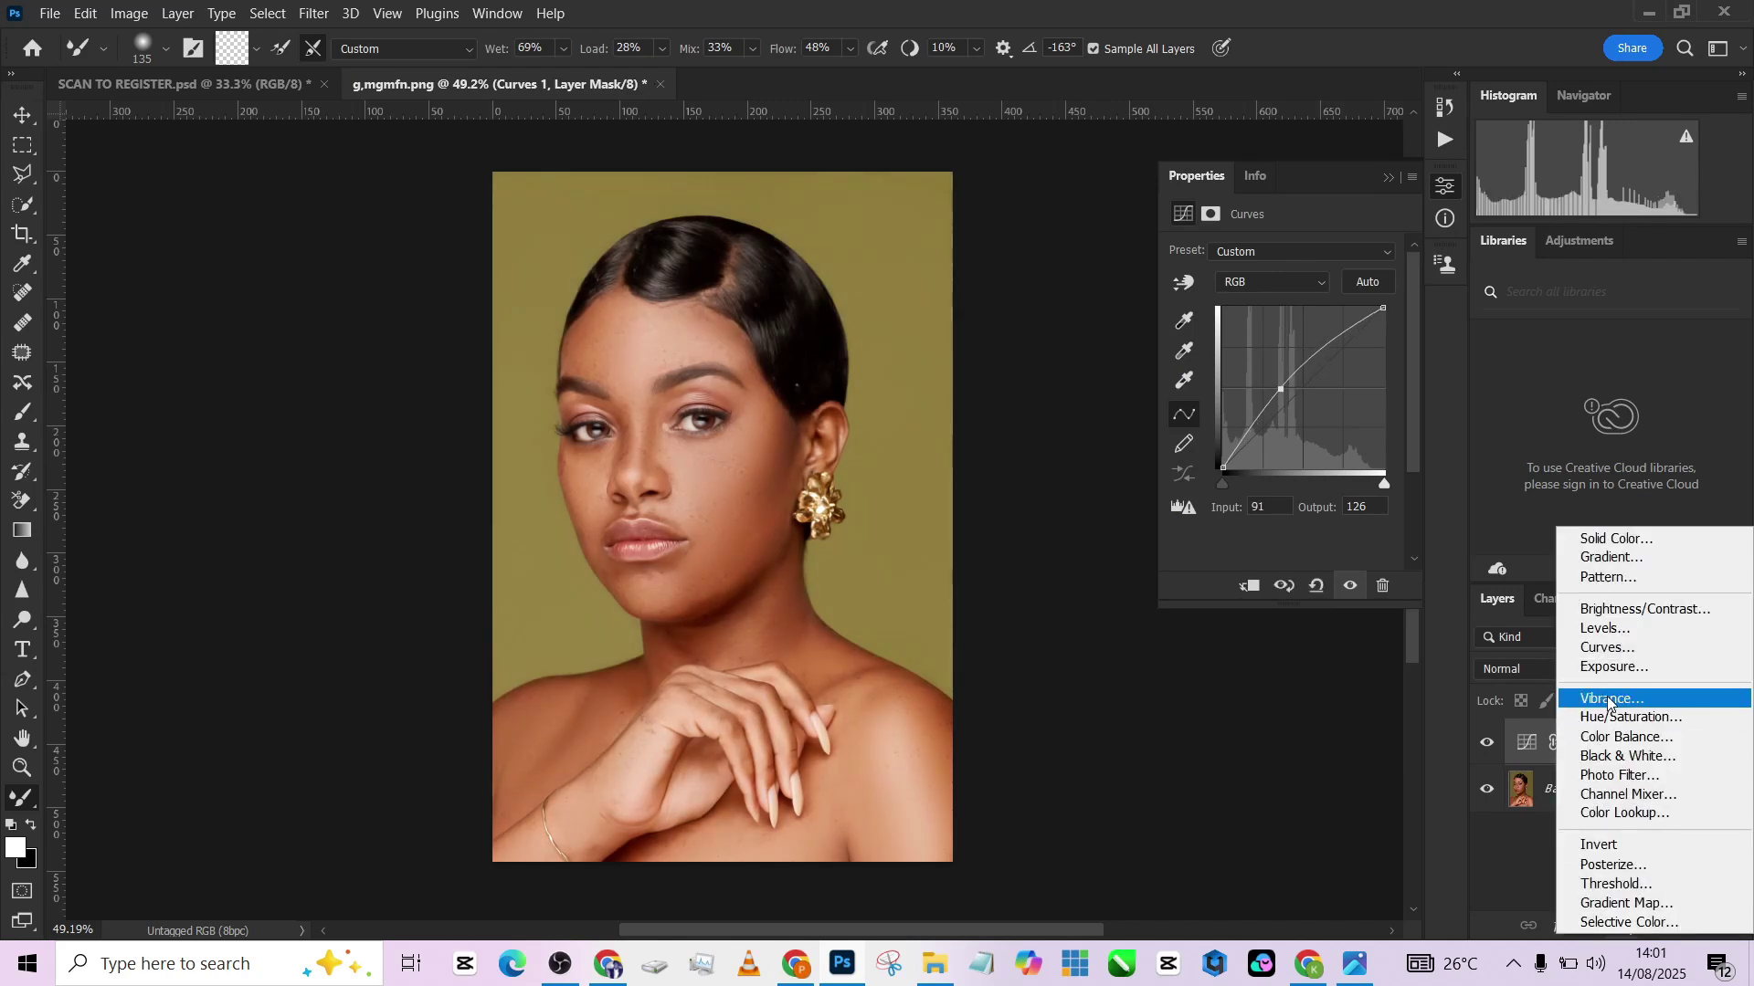
click(1598, 651)
drag(1301, 382, 1315, 404)
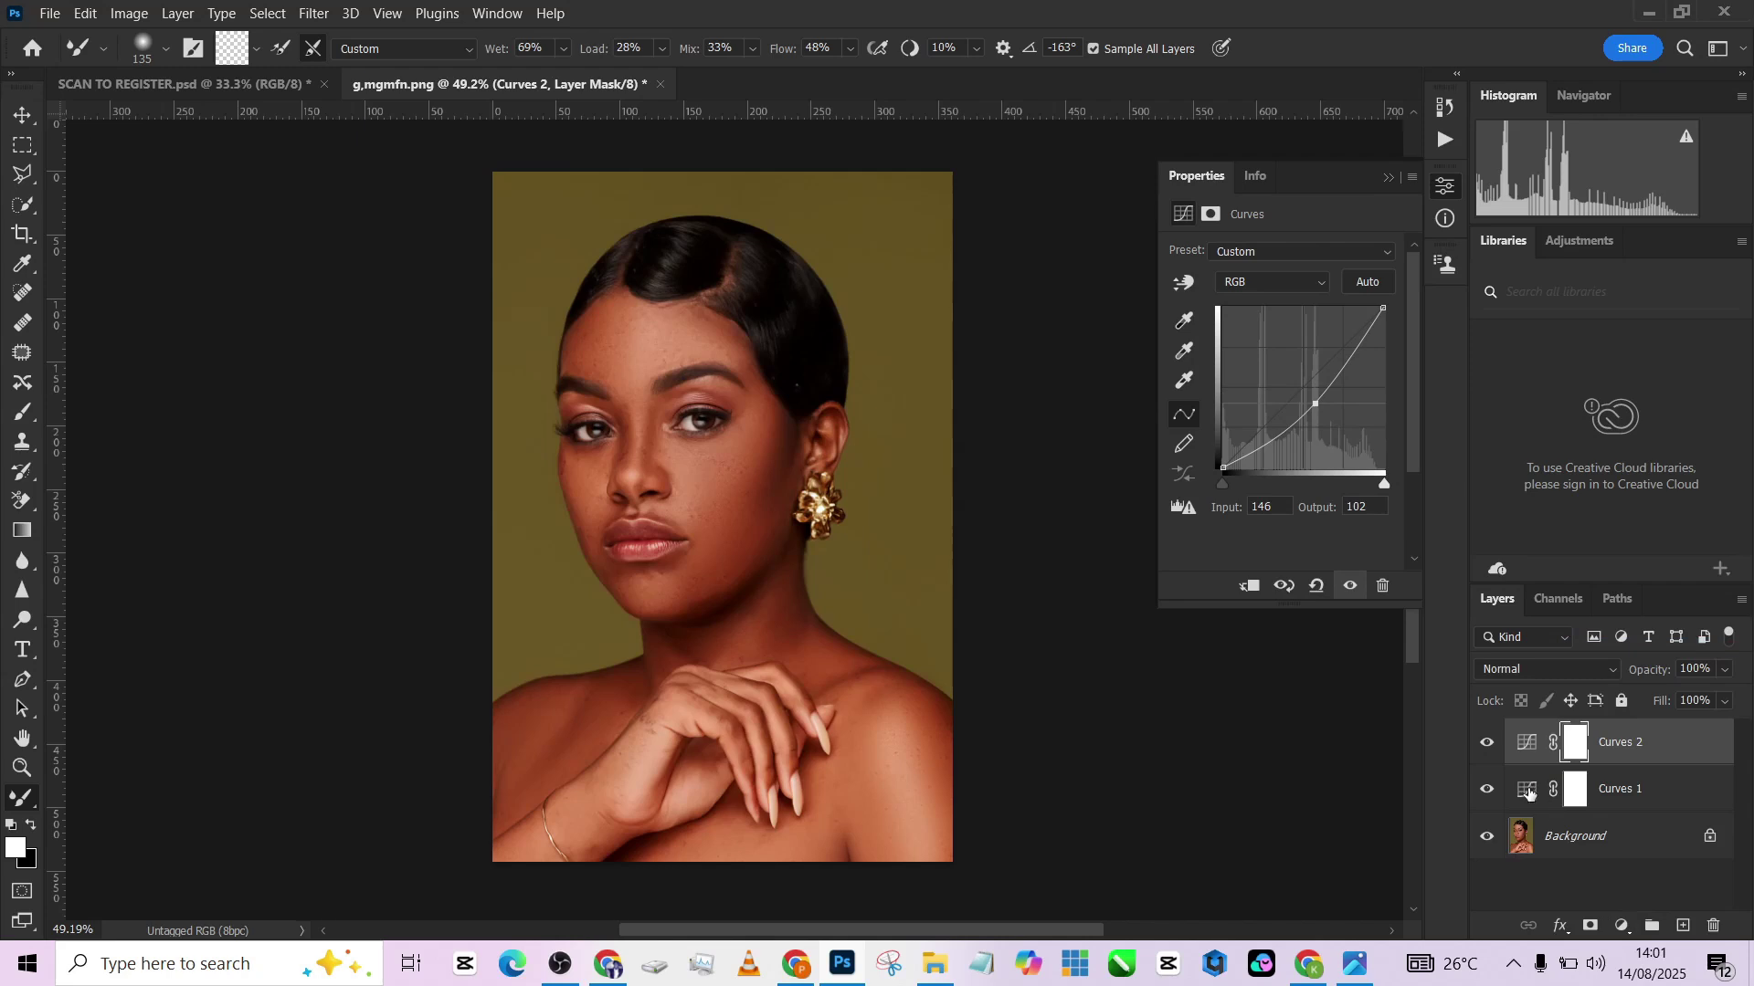
Rename the brightening Curves layer "d" and the darkening Curves layer "b".
double_click(1616, 791)
text(d)
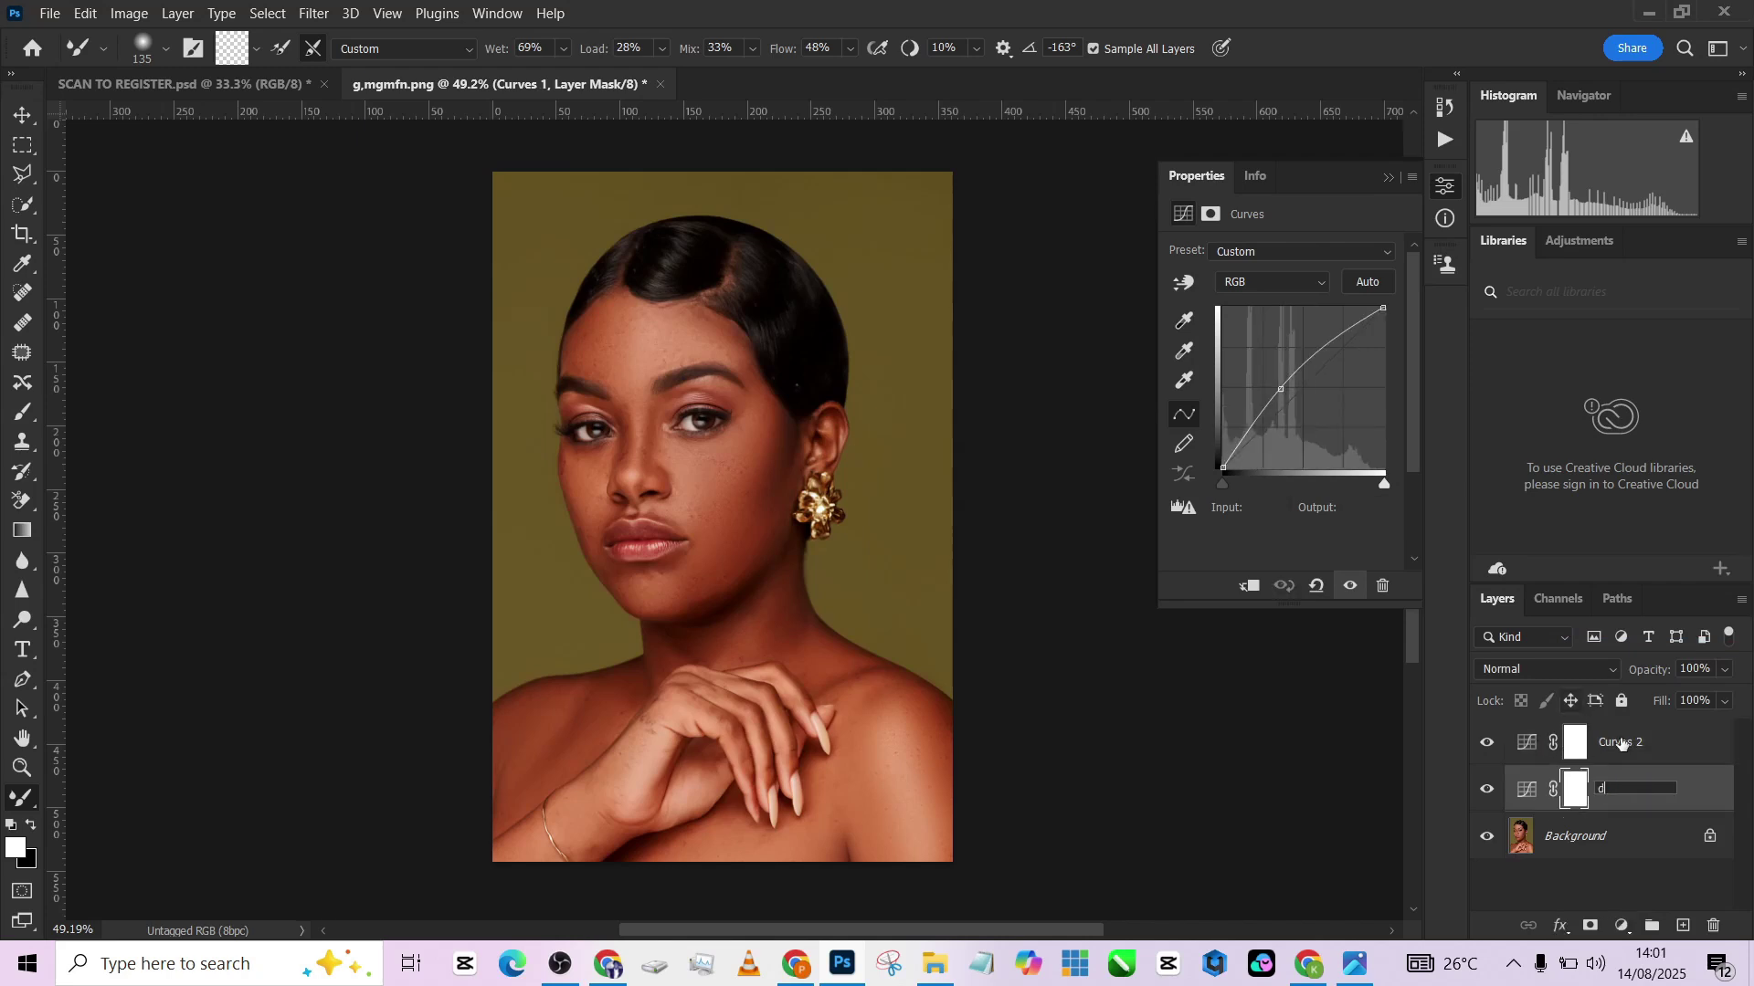
double_click(1627, 743)
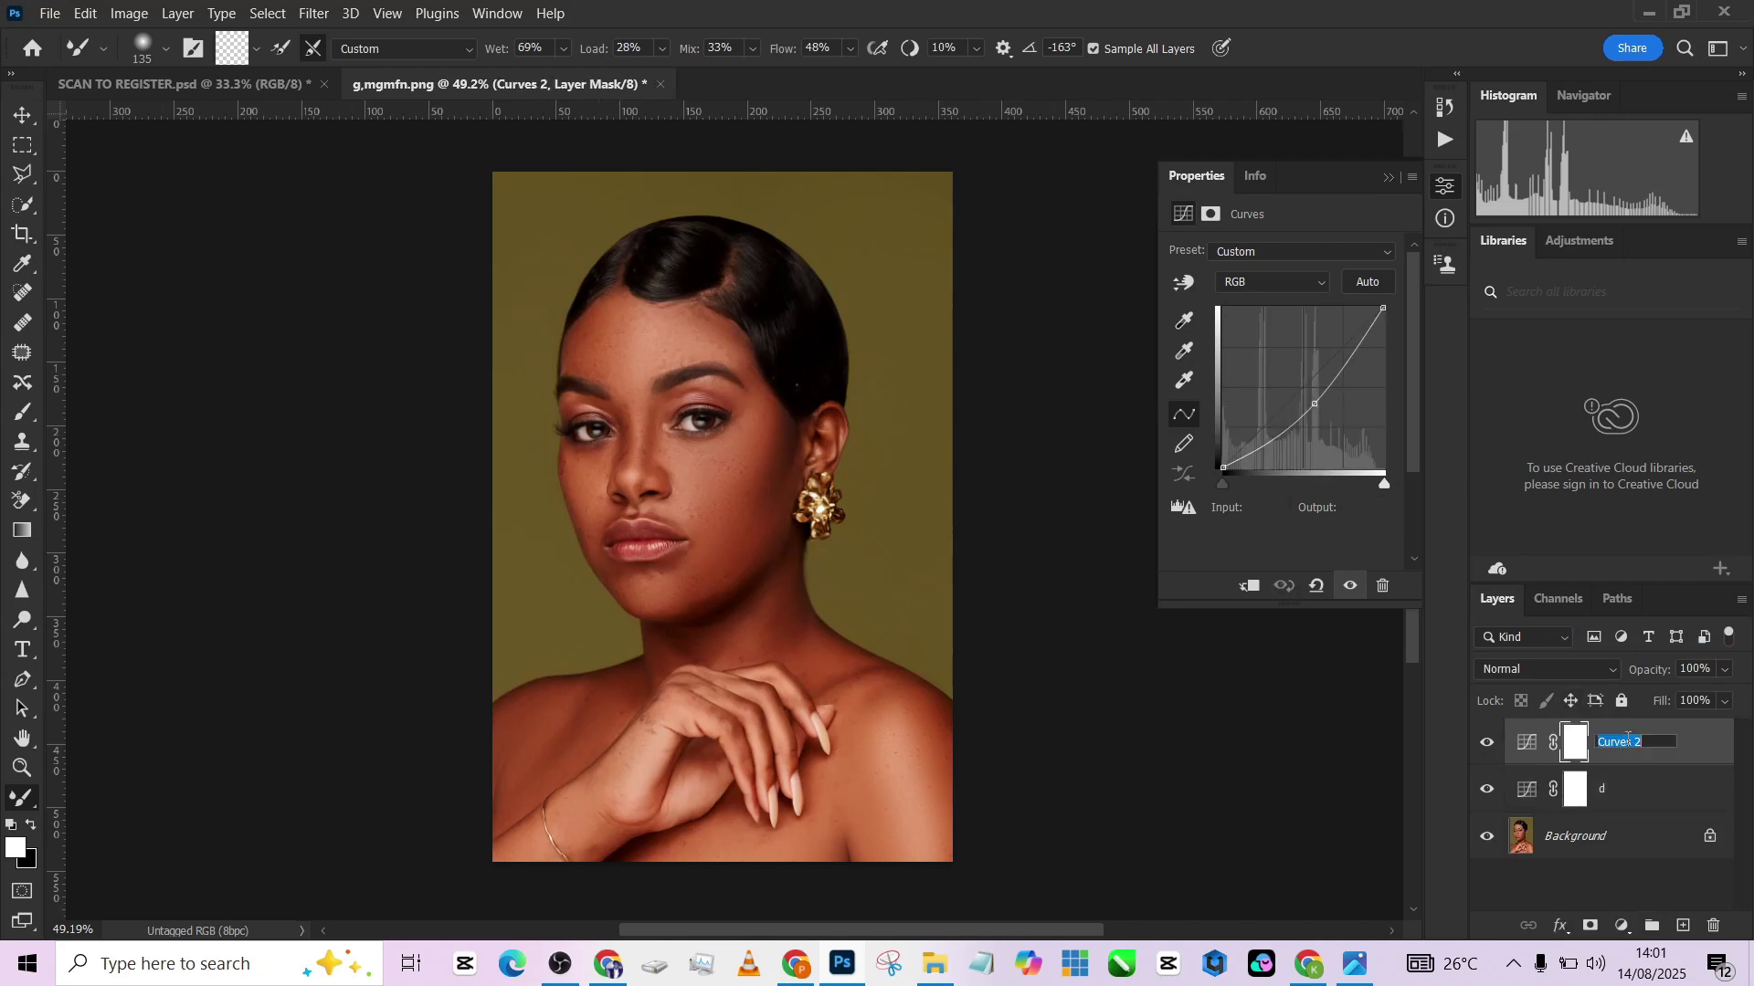
Invert the masks of the d and b Curves layers to black.
click(1582, 802)
key(ctrl+i)
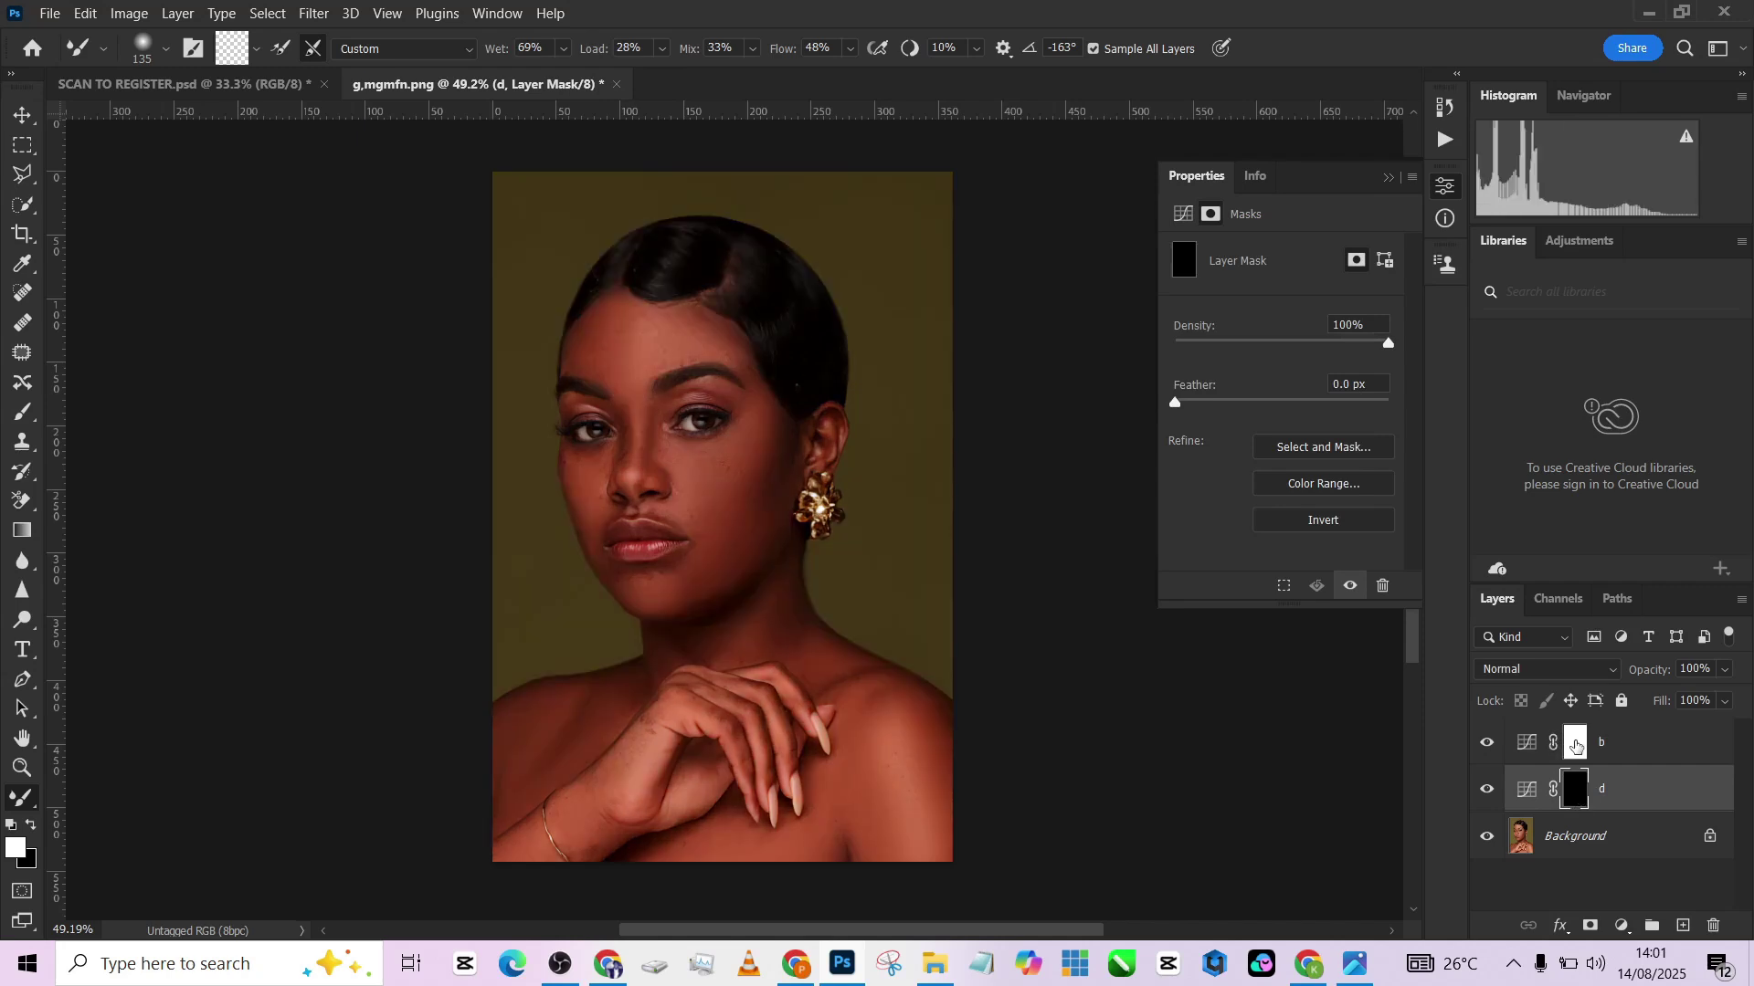
click(1575, 747)
key(ctrl+i)
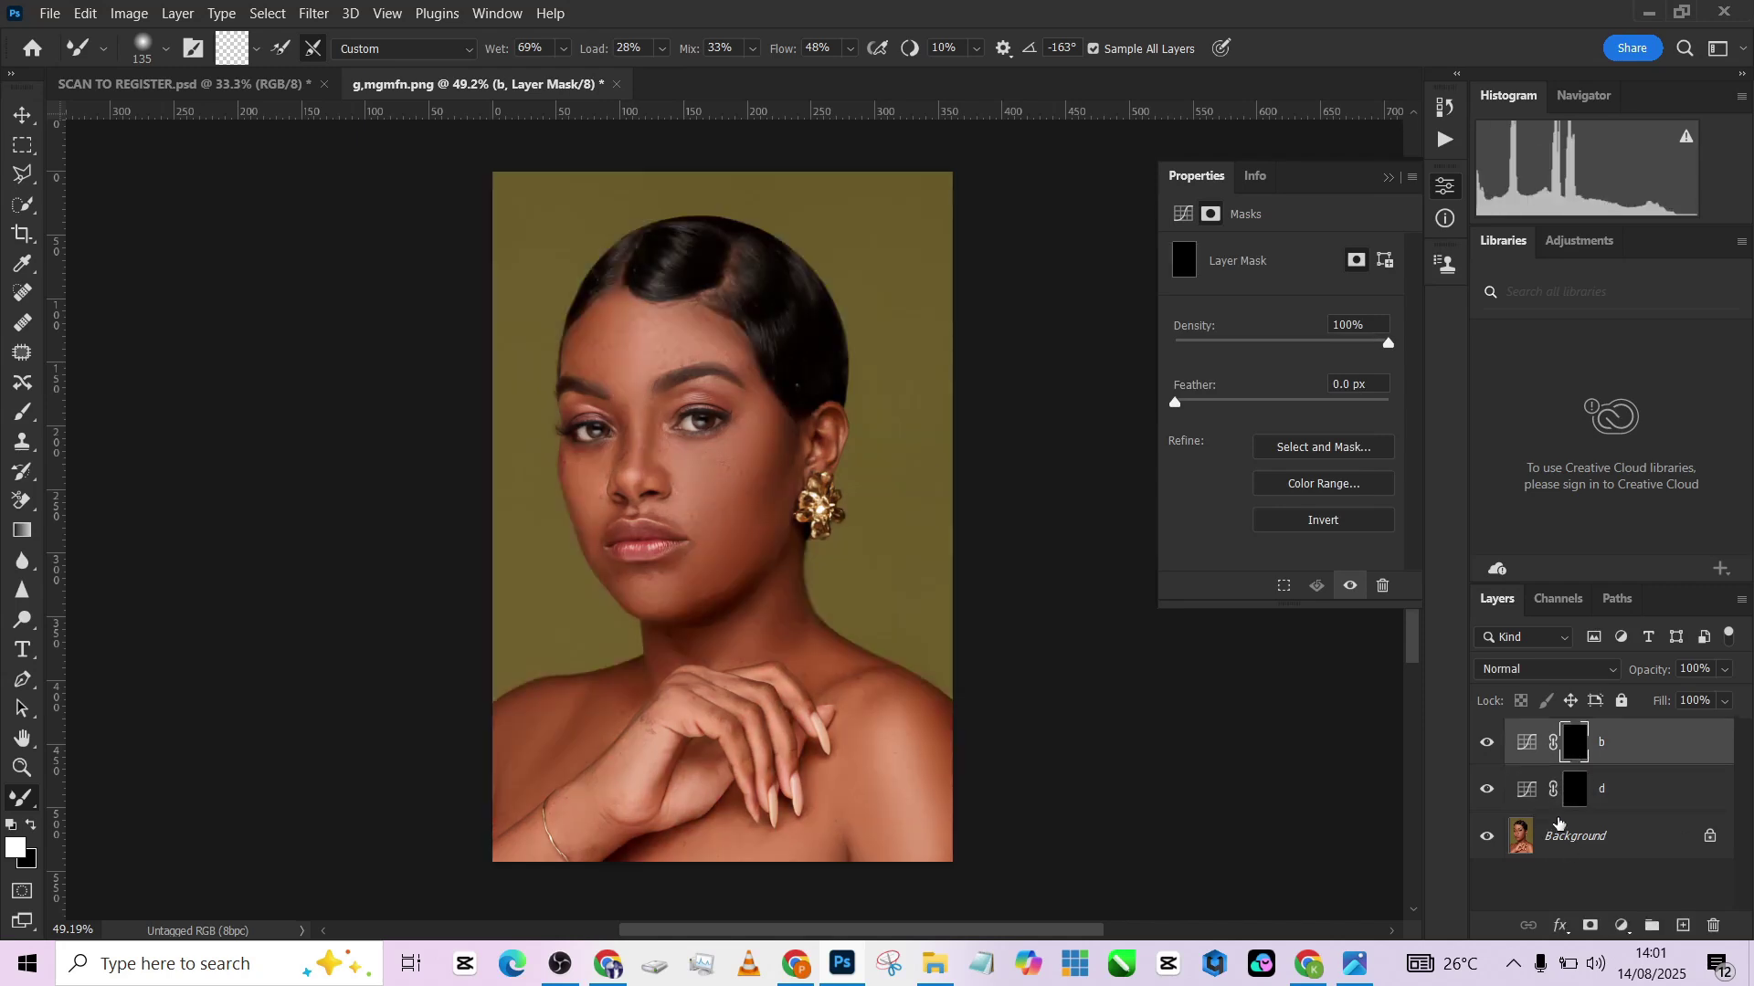
Paint white over the skin highlights on the d layer's mask with a soft Brush at 14% opacity, reduced to about 50 px.
click(1582, 801)
click(22, 411)
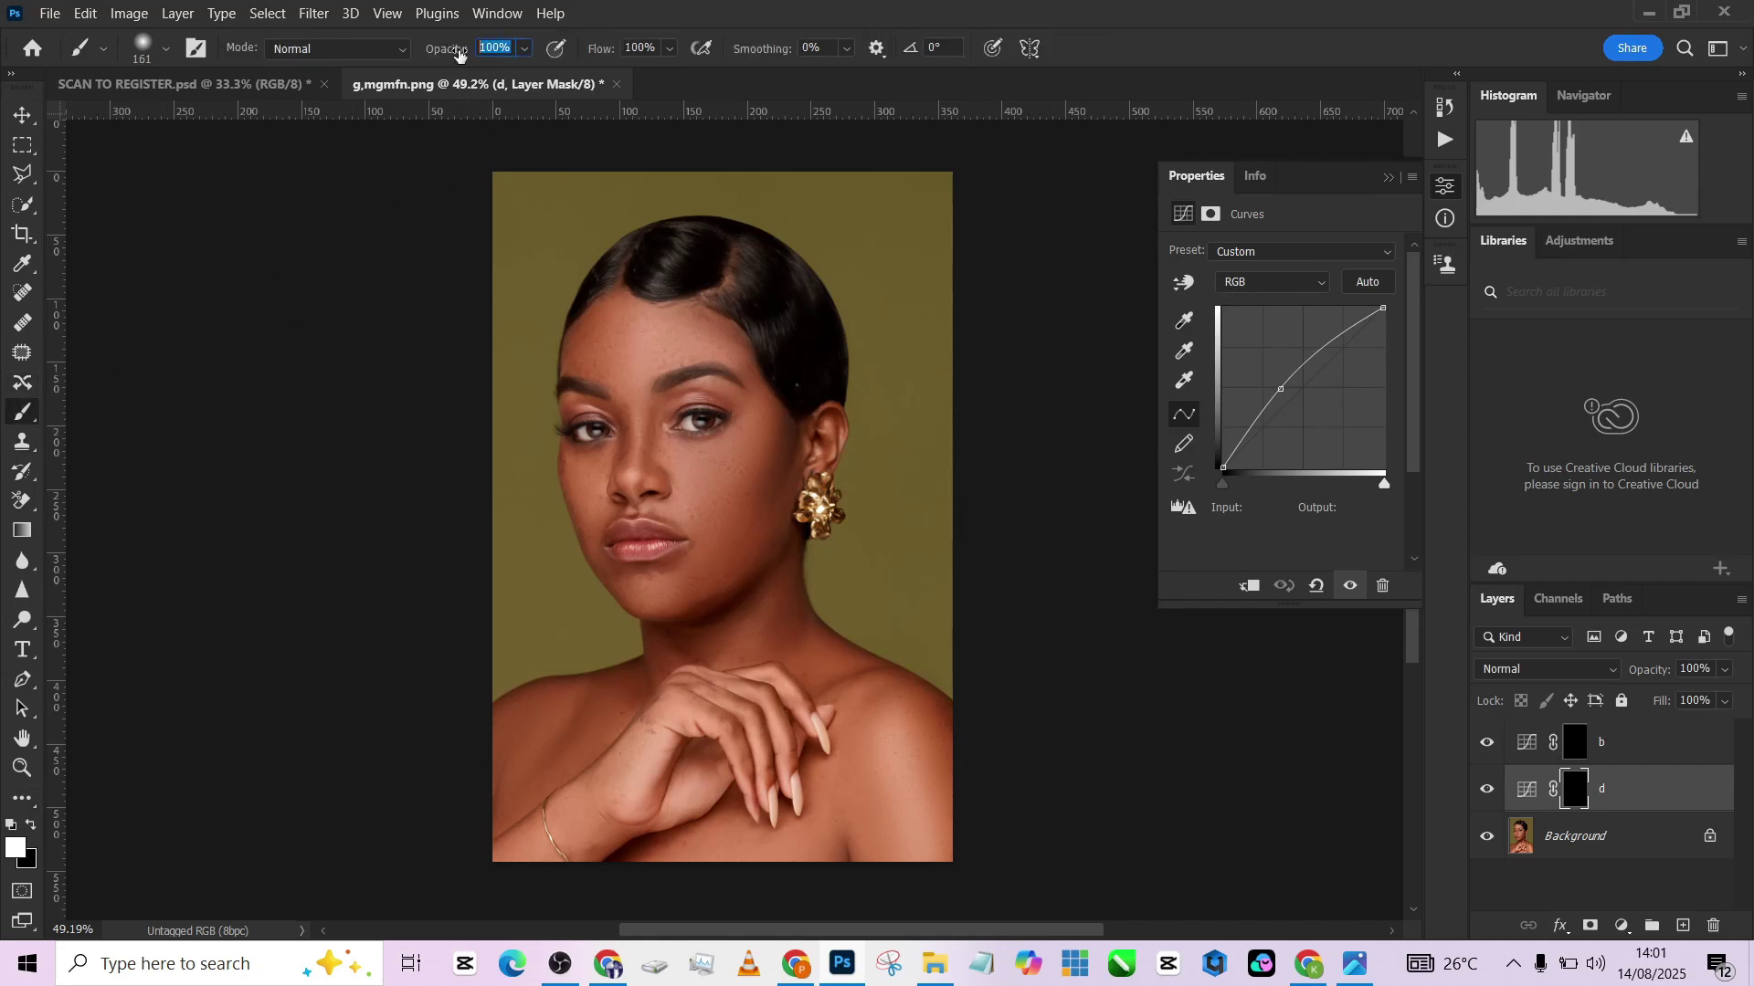
text(3)
key(Return)
key(bracketleft)
key(bracketleft)
key(bracketleft)
key(bracketright)
key(bracketright)
key(bracketleft)
key(bracketleft)
key(1)
key(4)
key(bracketleft)
key(bracketleft)
key(bracketleft)
key(bracketleft)
Dodge the face around the eyes, nose and cheeks on the d layer's mask, varying the Brush between about 50 and 90 px.
scroll(638, 547, up, 2)
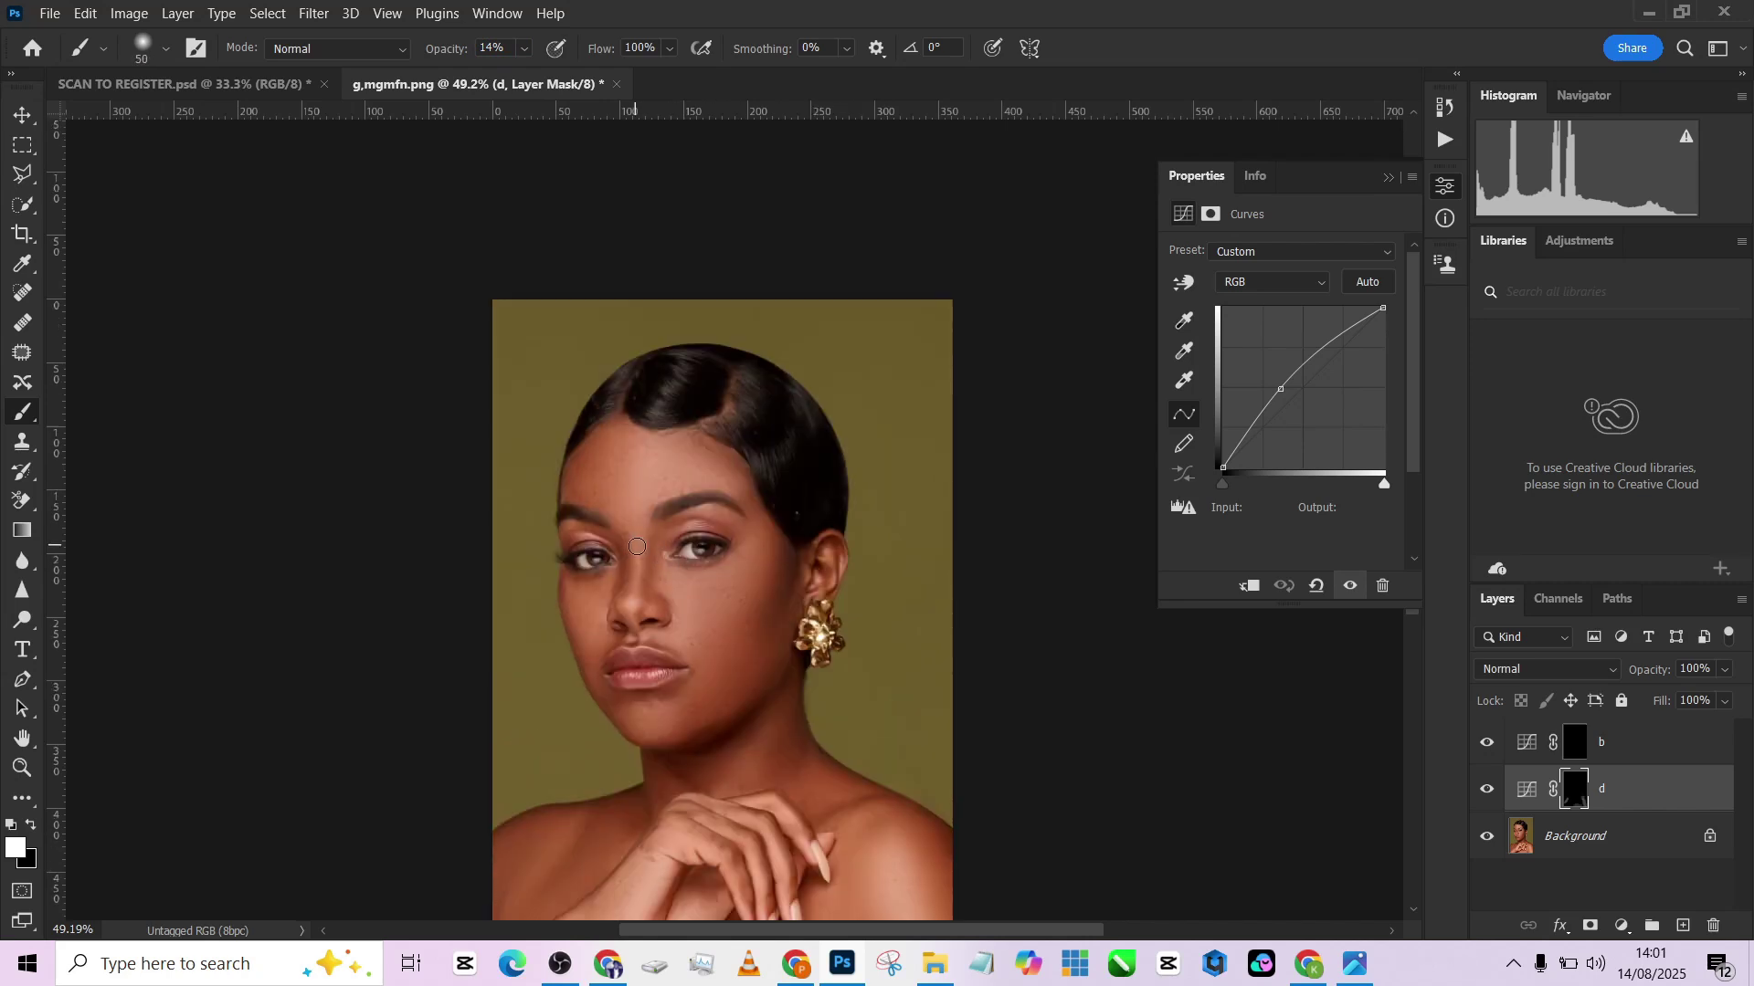
key(bracketleft)
key(bracketright)
key(bracketright)
key(bracketright)
key(bracketright)
key(bracketright)
key(bracketright)
key(bracketleft)
key(bracketleft)
key(bracketleft)
key(bracketleft)
key(bracketright)
key(bracketright)
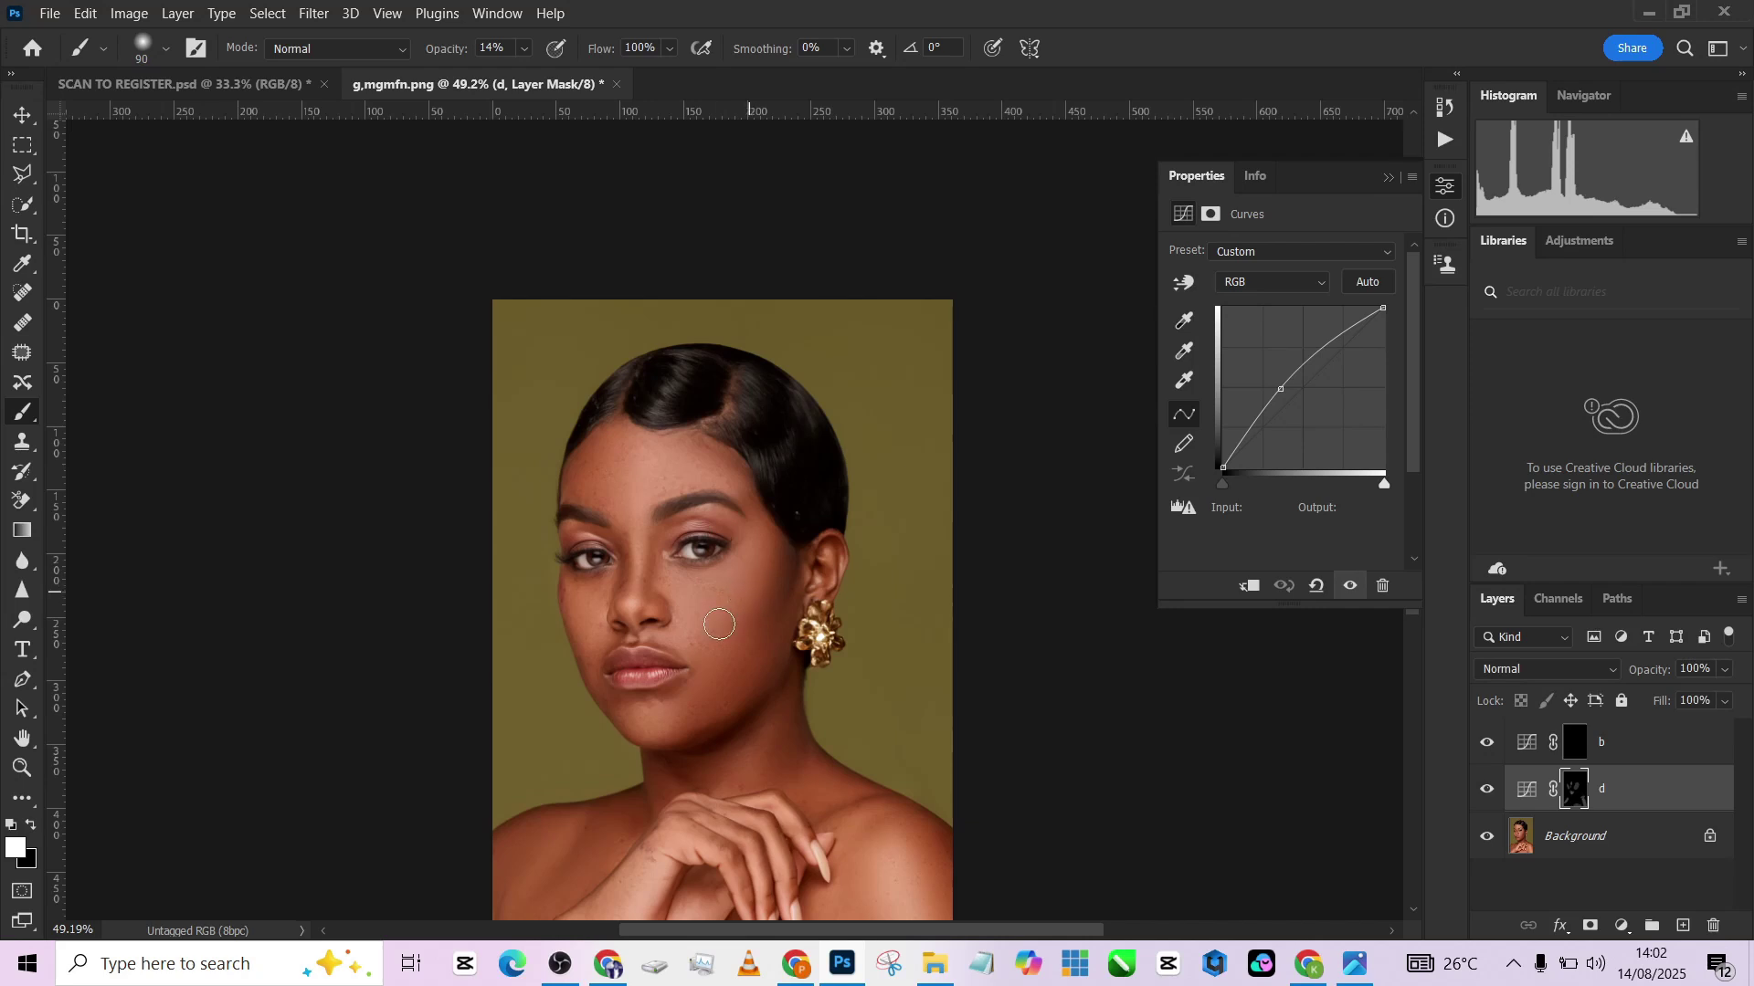
key(bracketright)
key(bracketright)
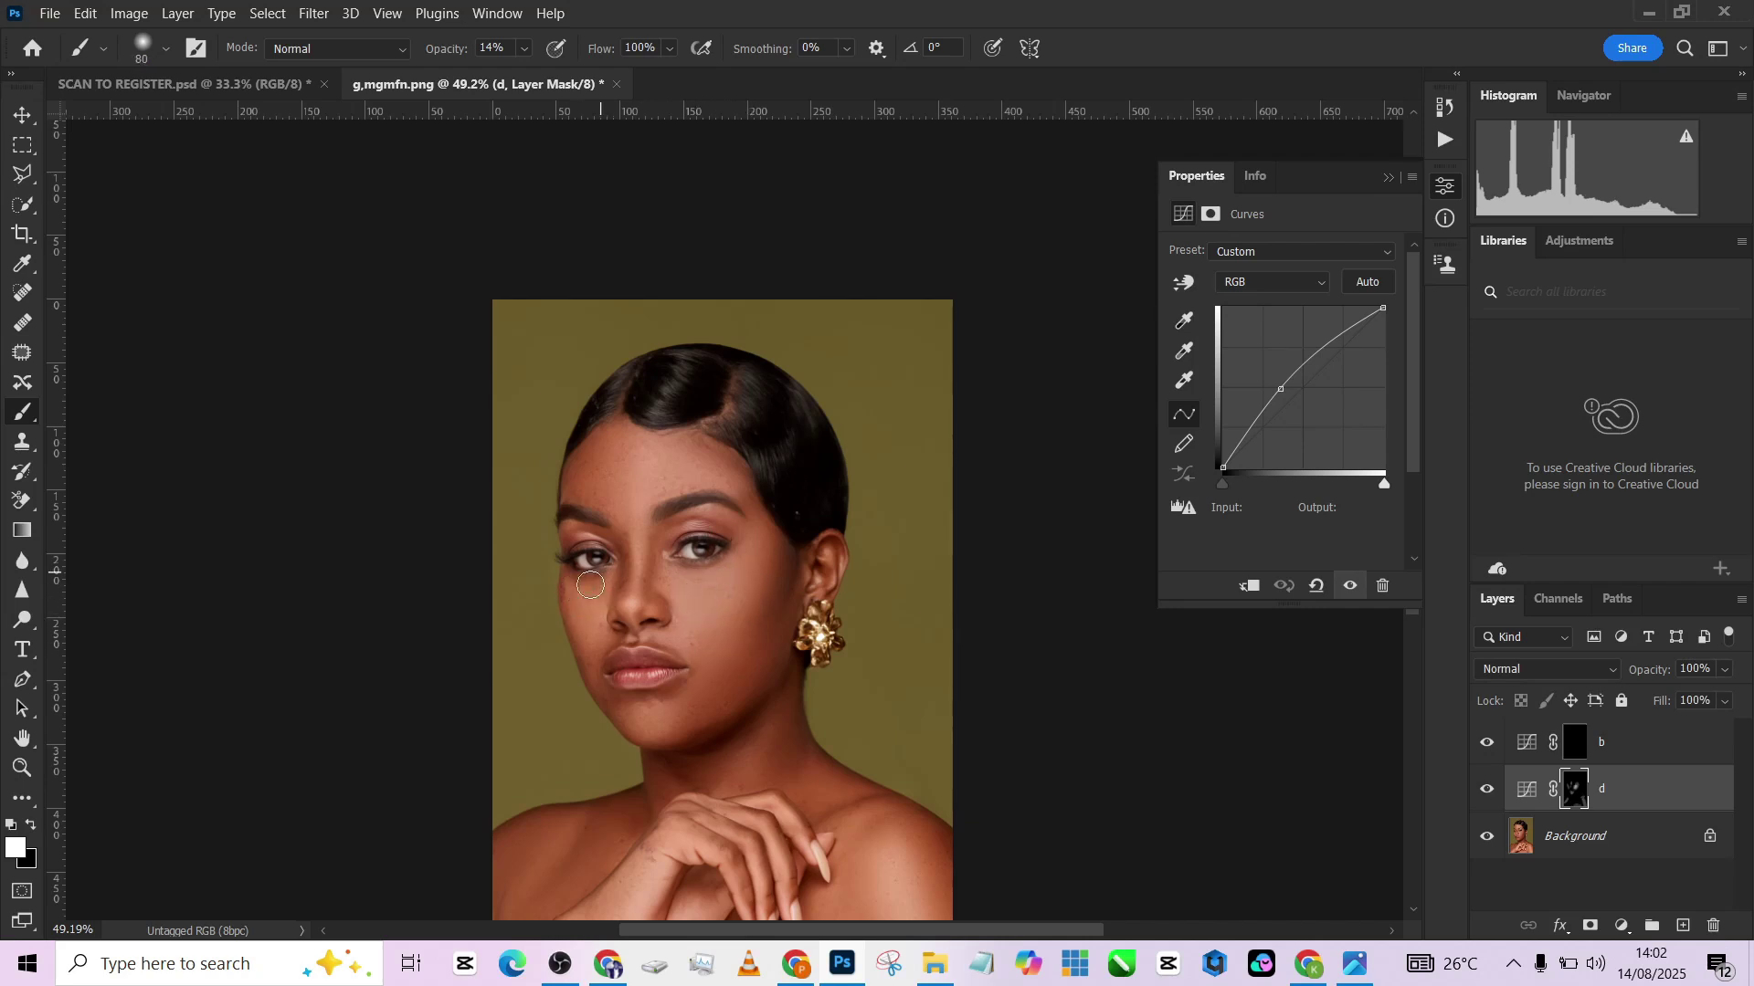
Dodge the finer facial highlights down to the lips on the d layer's mask with the Brush reduced to about 25 px.
scroll(650, 574, up, 2)
mouse_move(651, 574)
mouse_down()
mouse_move(640, 592)
mouse_move(667, 551)
mouse_move(701, 558)
mouse_up()
key(bracketleft)
key(bracketleft)
key(bracketleft)
key(bracketleft)
key(bracketleft)
key(bracketleft)
scroll(669, 722, down, 2)
scroll(649, 659, up, 2)
key(bracketleft)
key(bracketleft)
key(bracketleft)
key(bracketleft)
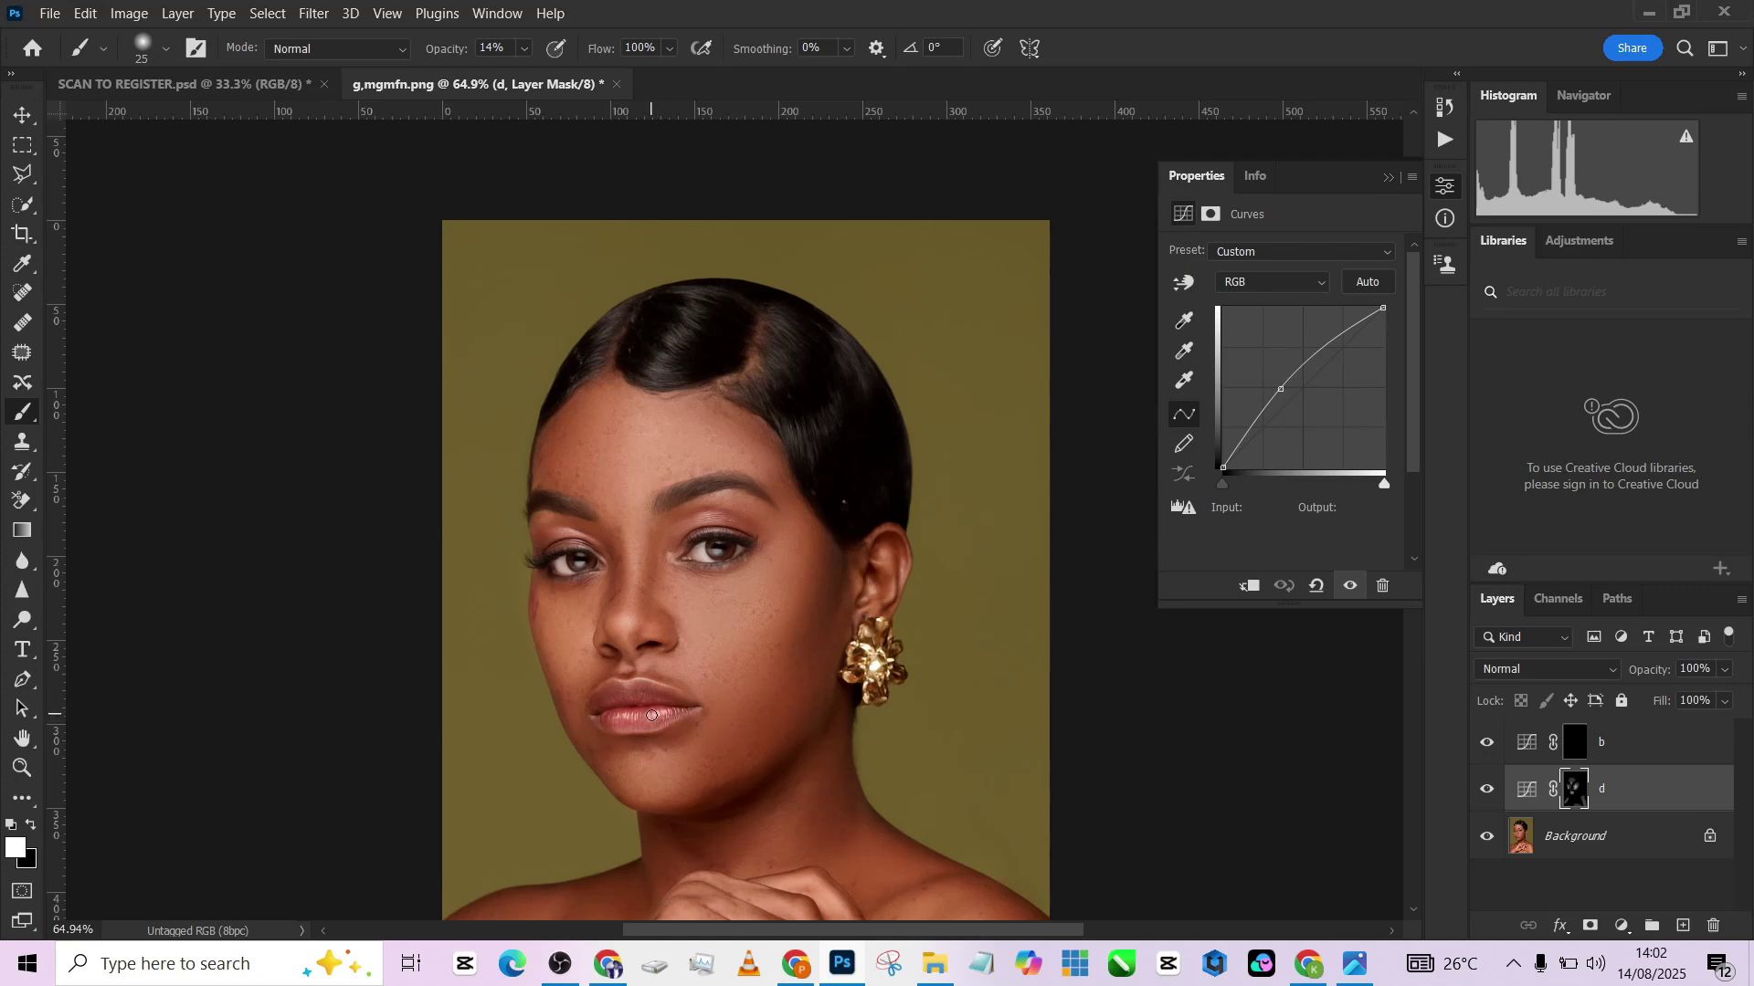
Raise the Brush opacity to 19% and enlarge it to about 175 px for broader dodging on the d layer's mask.
drag(447, 48, 451, 48)
key(bracketleft)
key(bracketright)
key(bracketright)
key(bracketright)
key(bracketright)
key(bracketright)
key(bracketright)
key(bracketright)
key(bracketright)
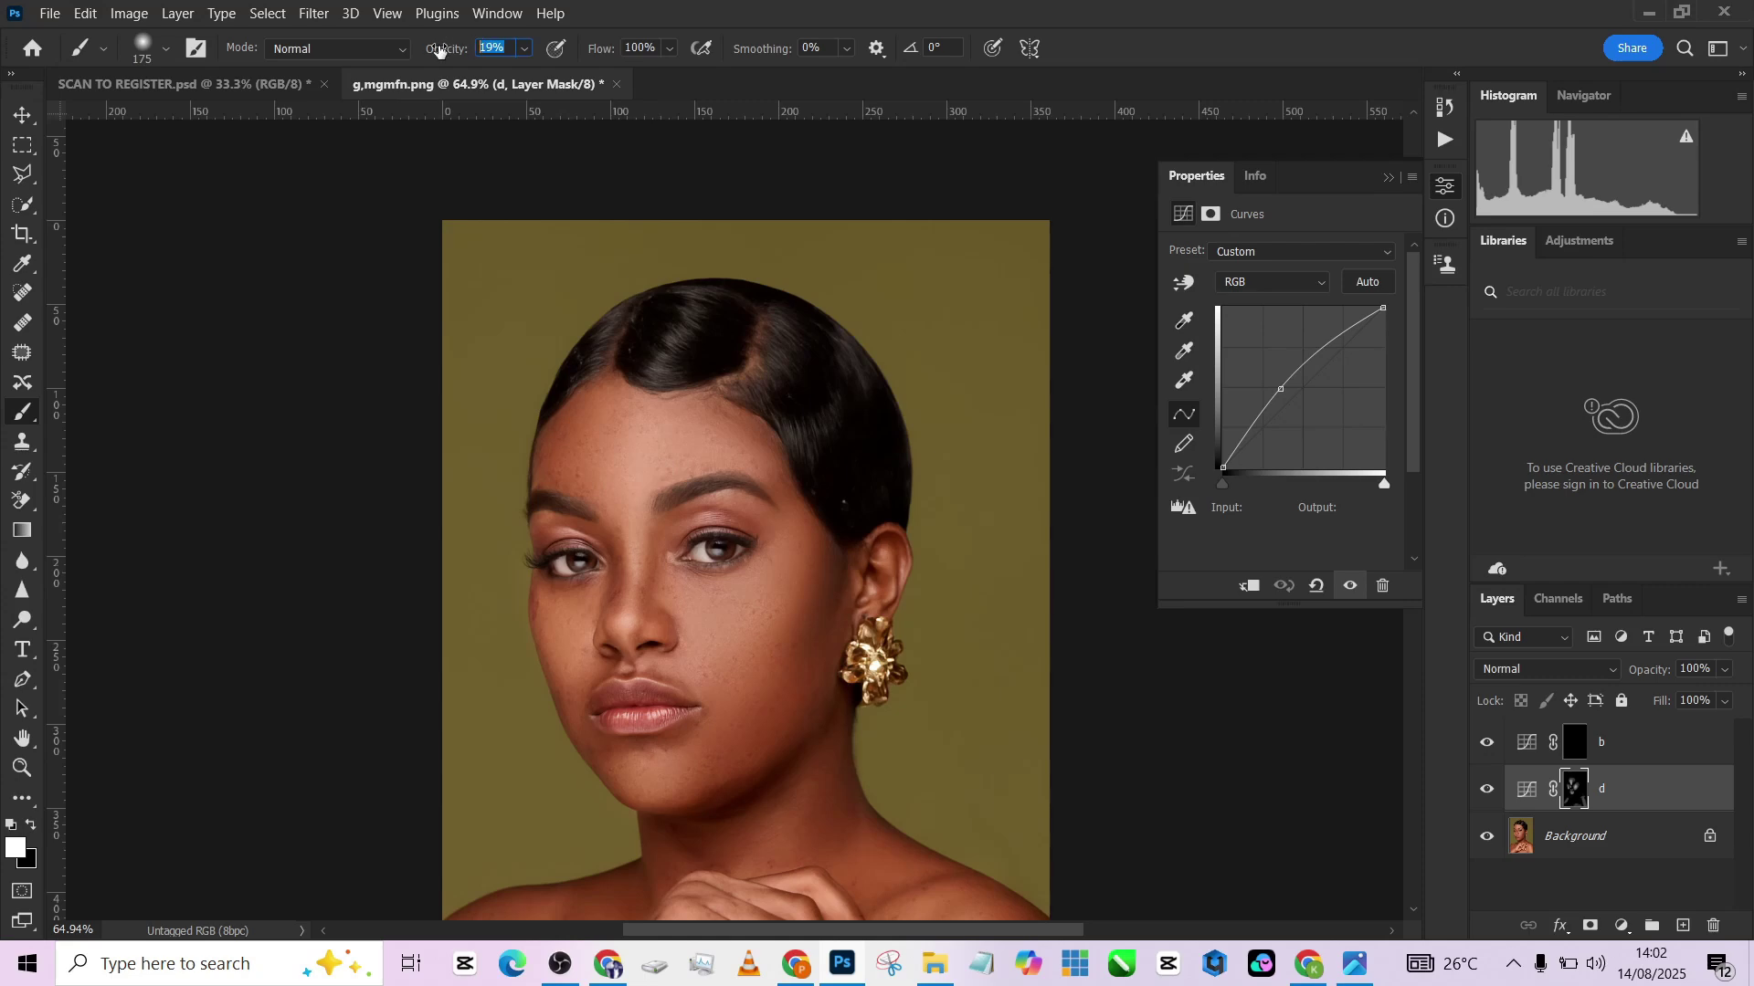
Set the Brush opacity to 5% and refine the dodging on the d layer's mask at about 40 px.
text(5)
key(Return)
key(bracketleft)
key(bracketleft)
key(bracketleft)
key(bracketleft)
key(bracketleft)
key(bracketleft)
scroll(668, 464, down, 3)
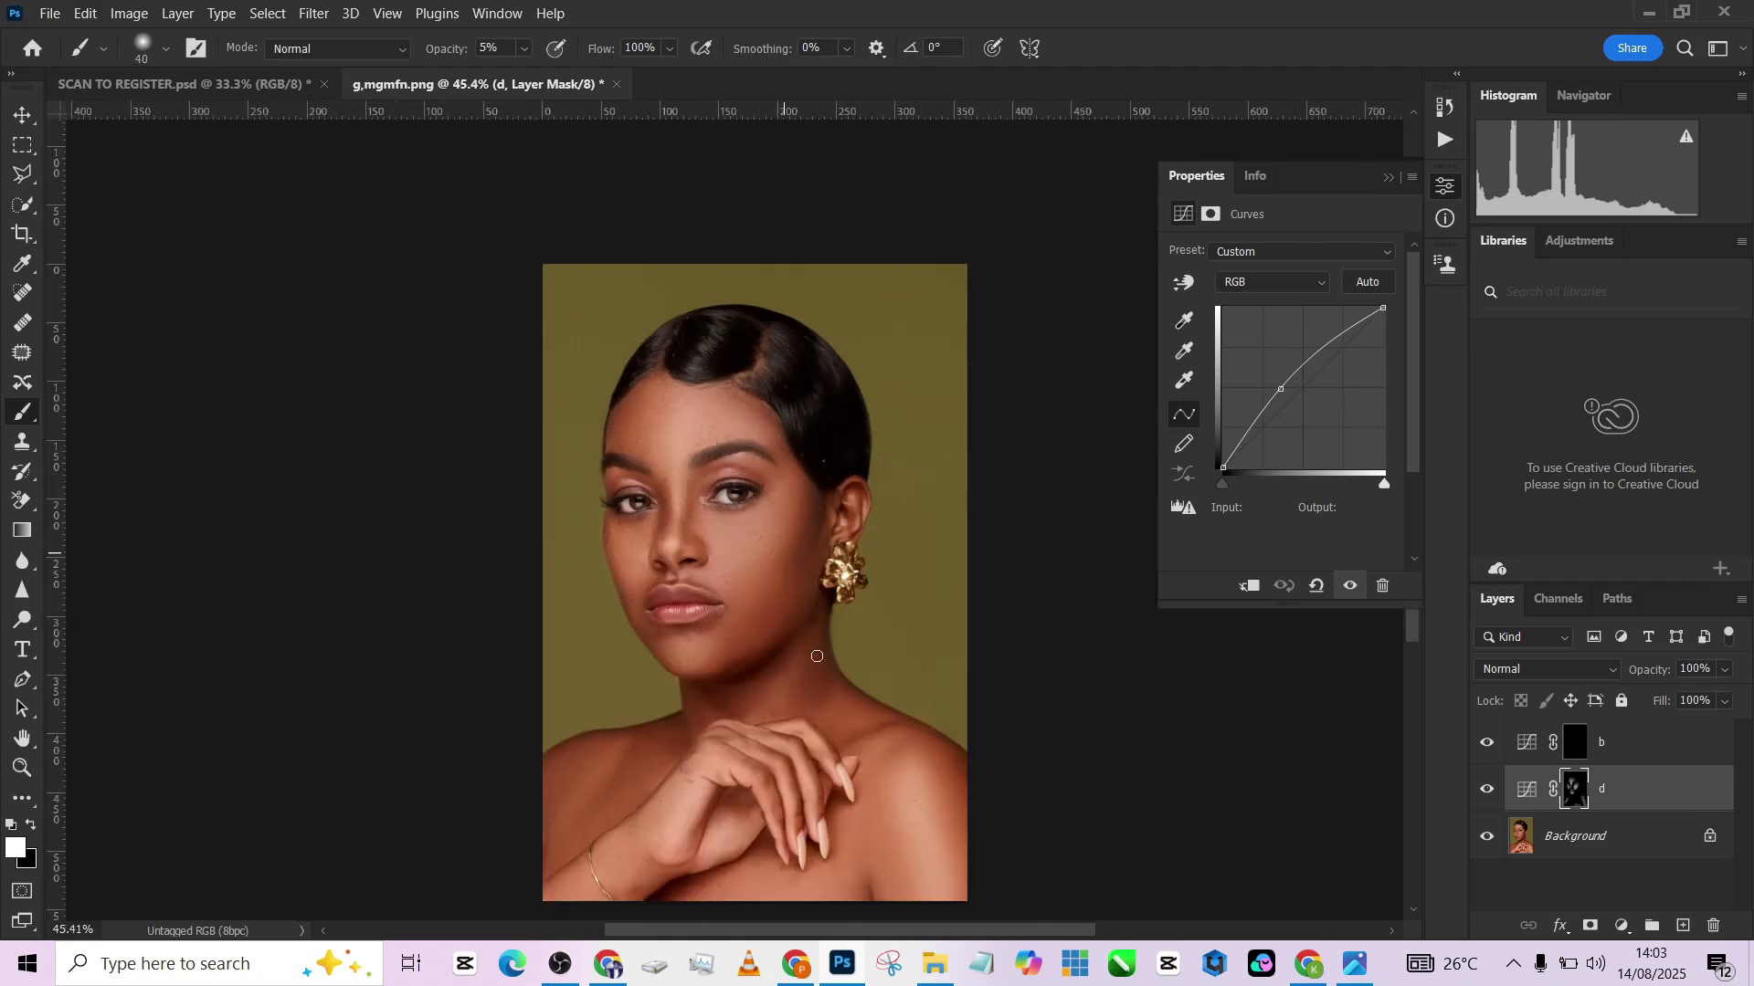
Burn the face contours up to the hairline on the b layer's mask with the 5% Brush, enlarged to about 167 px.
drag(811, 671, 744, 546)
click(1575, 742)
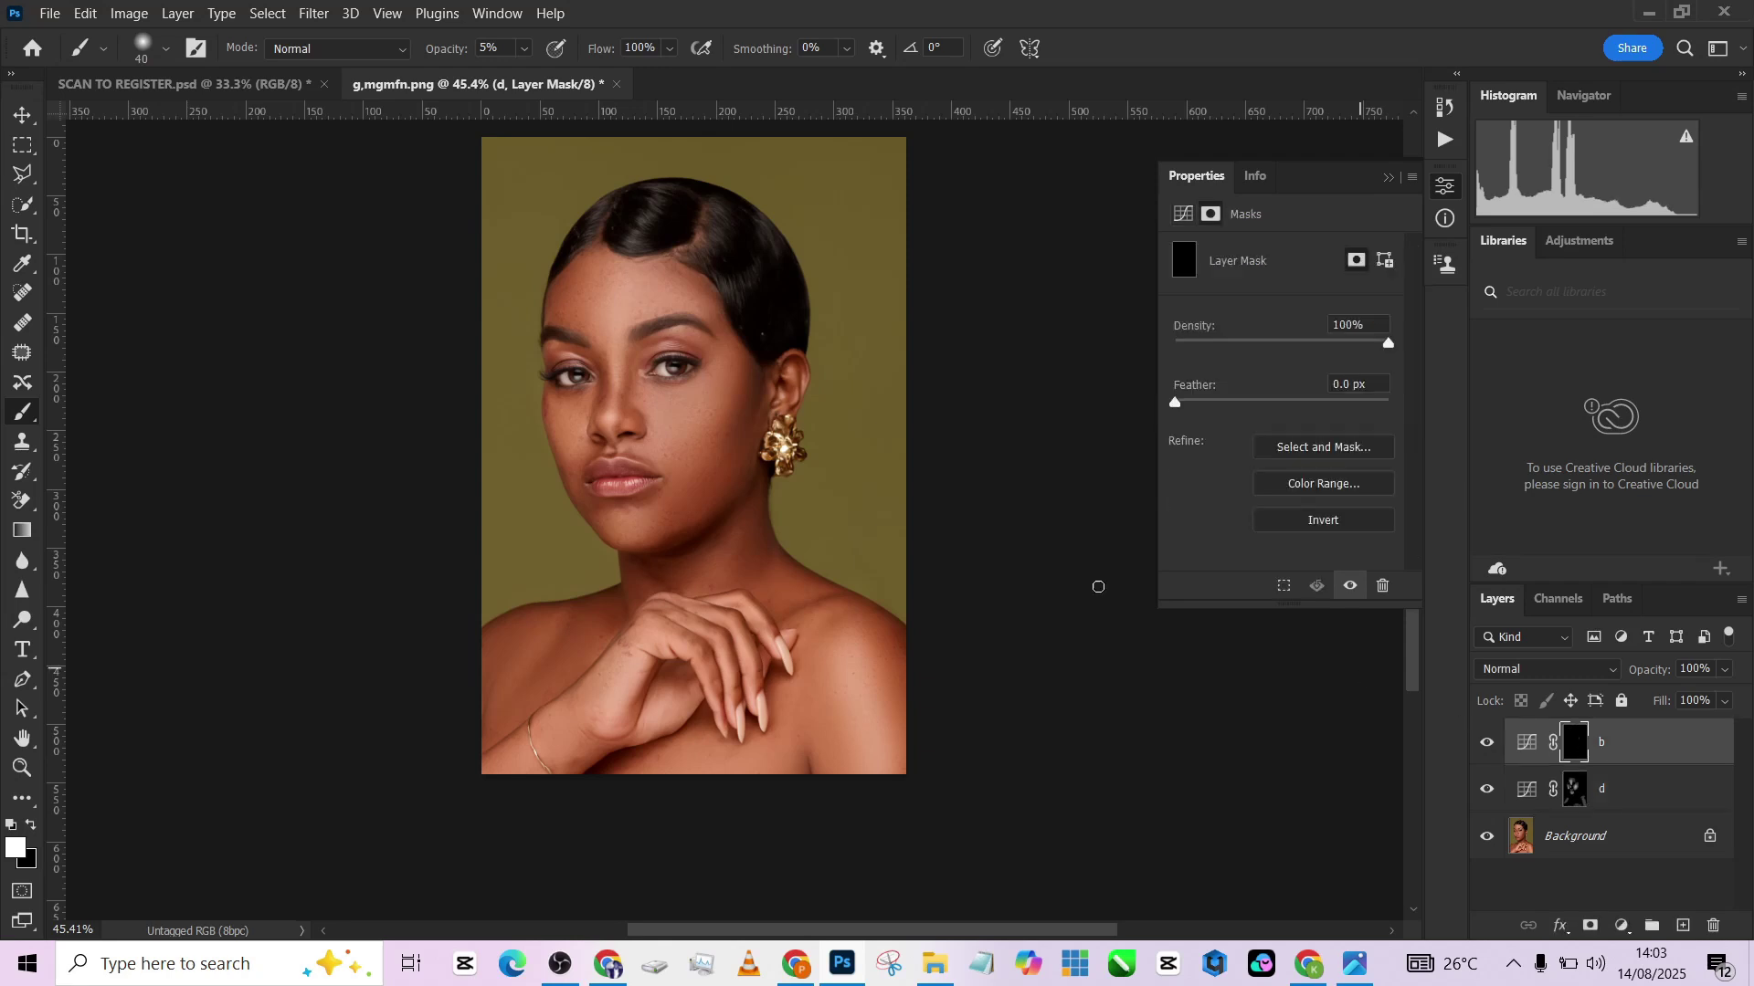
scroll(768, 448, up, 3)
drag(692, 440, 718, 316)
key(bracketleft)
key(bracketleft)
alt+right_click(639, 582)
mouse_move(656, 568)
mouse_down()
mouse_move(490, 615)
mouse_move(410, 527)
mouse_move(561, 653)
mouse_move(675, 572)
mouse_up()
scroll(690, 573, down, 3)
drag(653, 373, 709, 505)
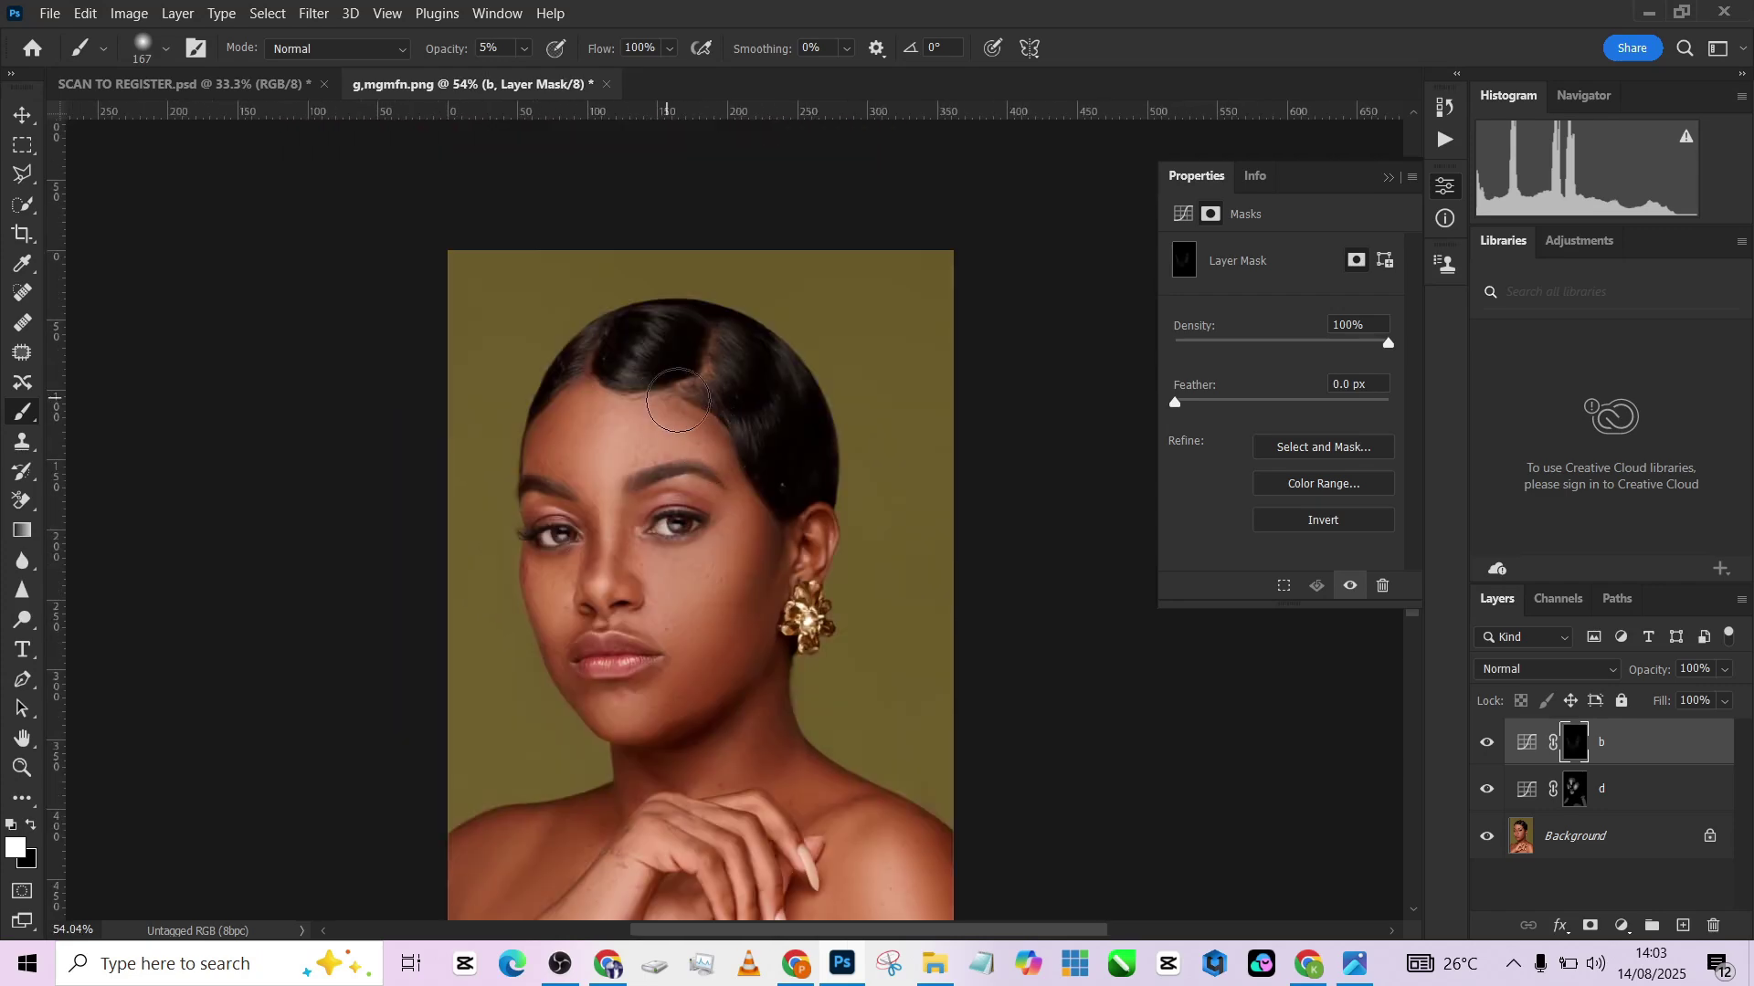
Burn along the side of the nose and nearby facial shadows on the b layer's mask with the Brush at about 16 to 36 px.
scroll(720, 617, down, 2)
scroll(673, 520, up, 2)
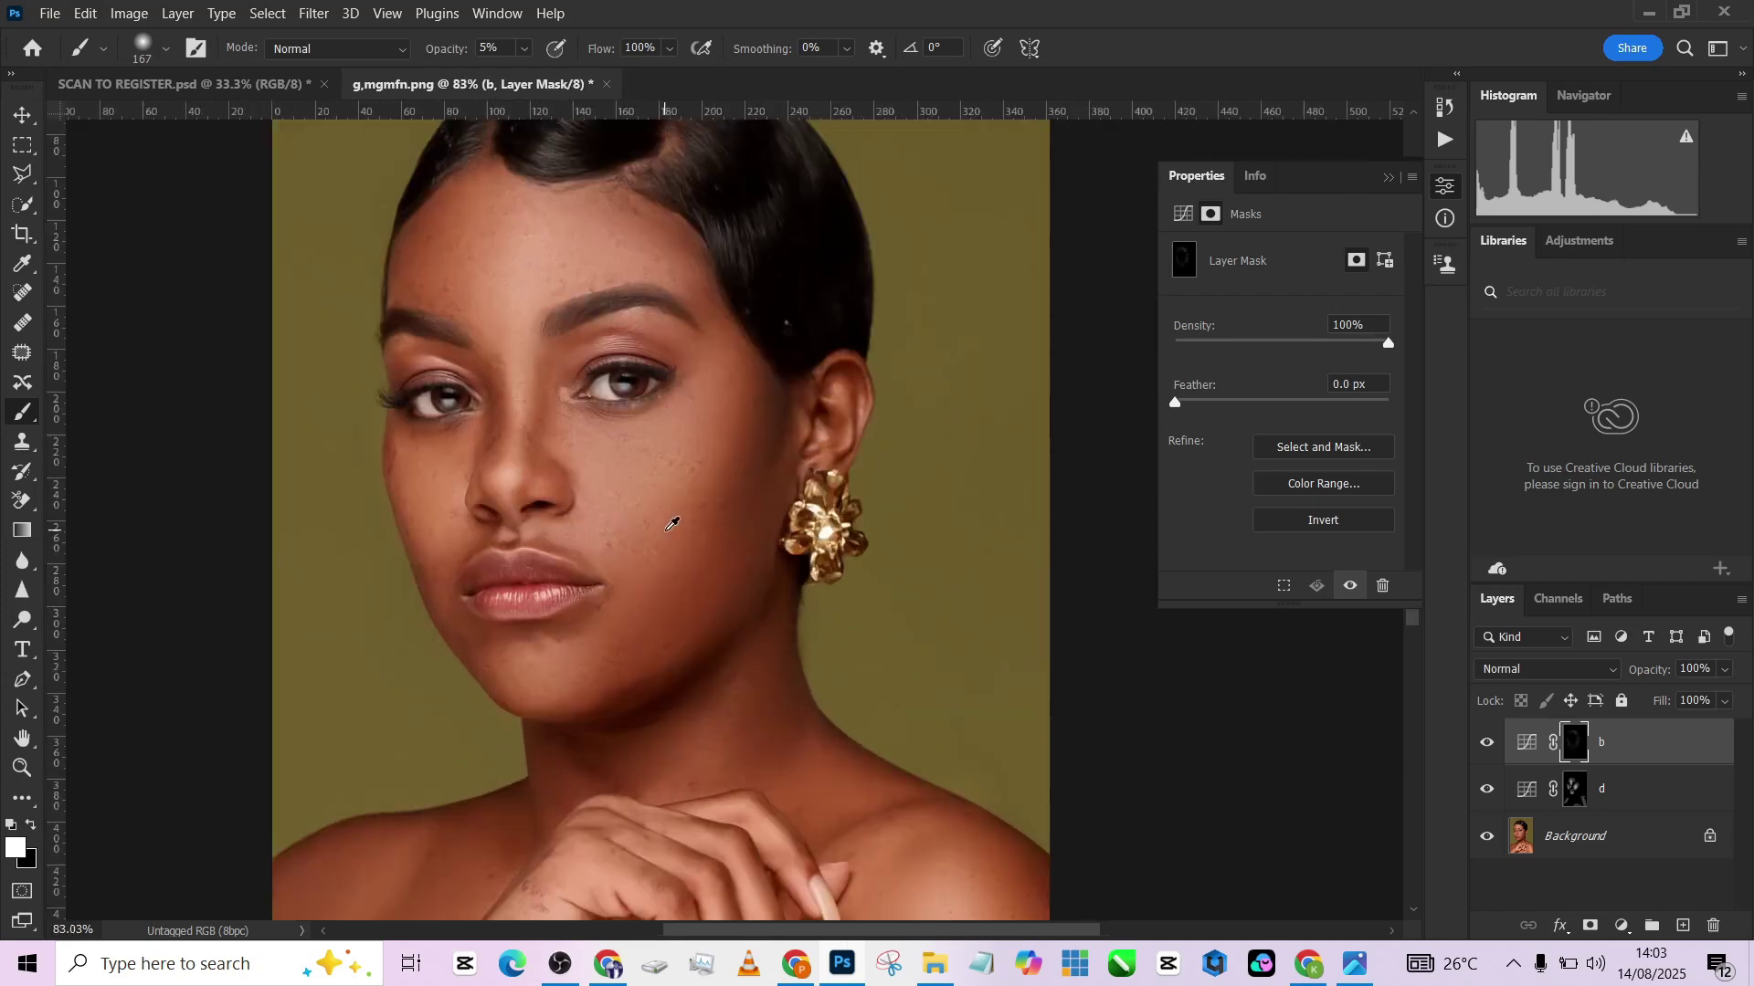
scroll(673, 579, up, 2)
drag(612, 535, 615, 540)
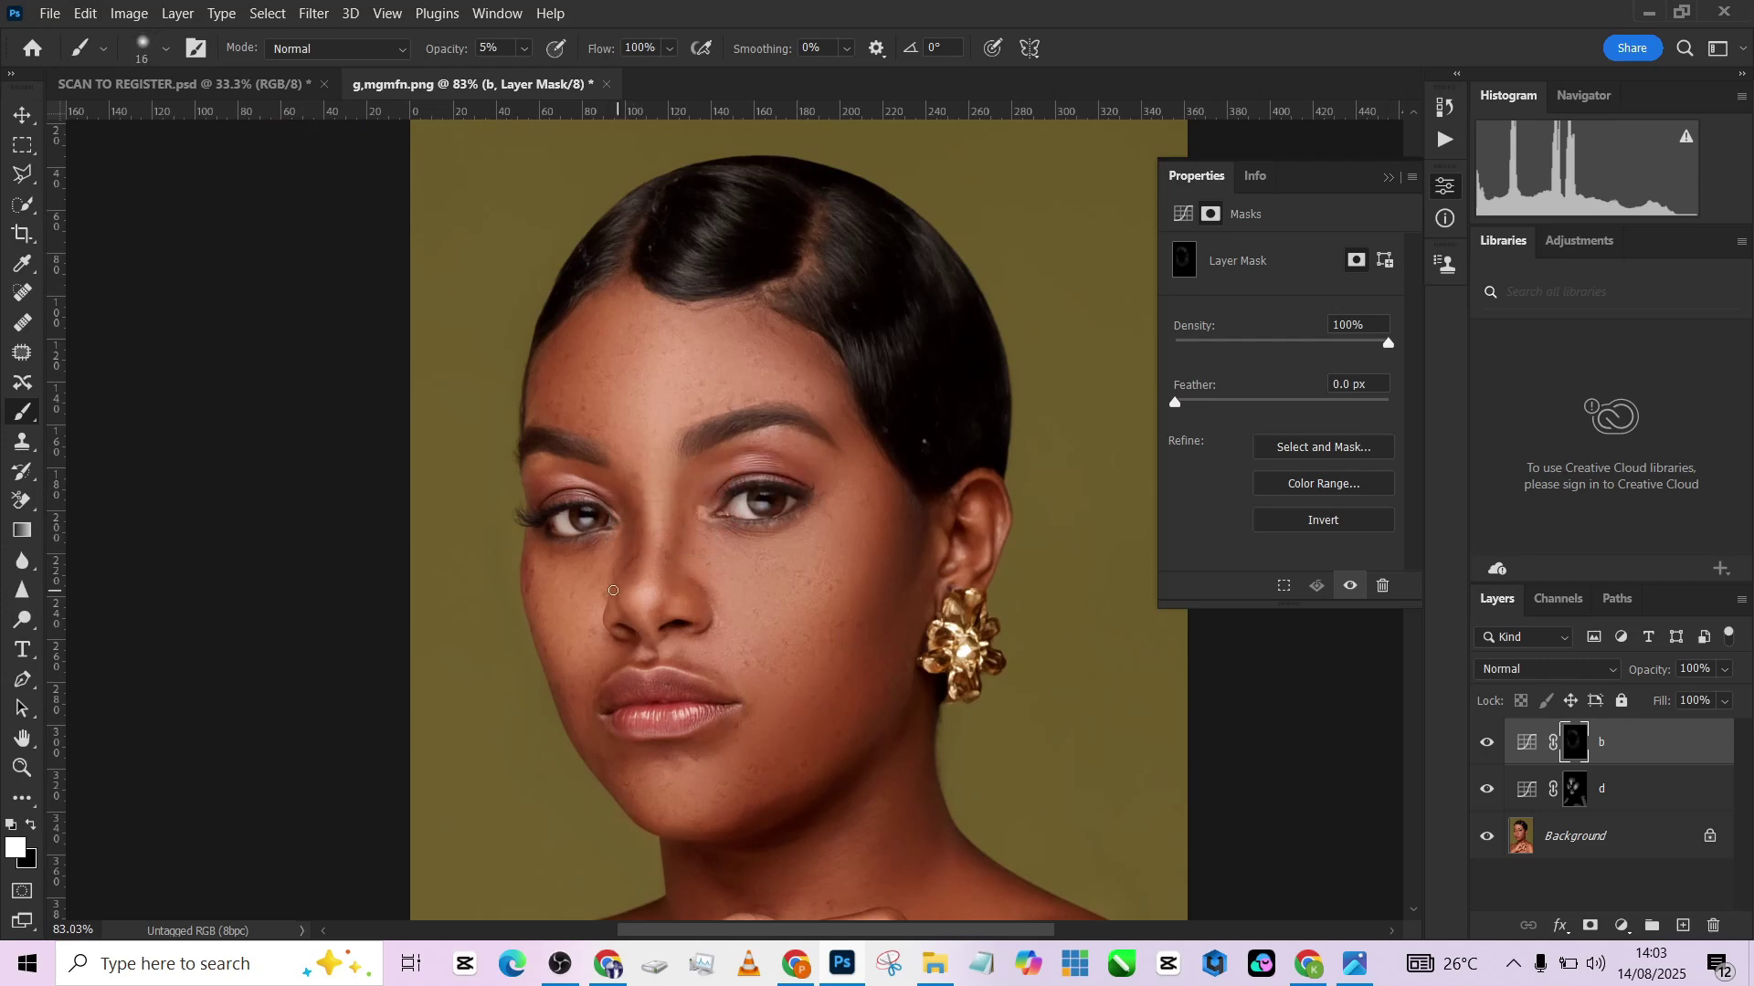
key(bracketright)
key(bracketright)
scroll(680, 462, down, 2)
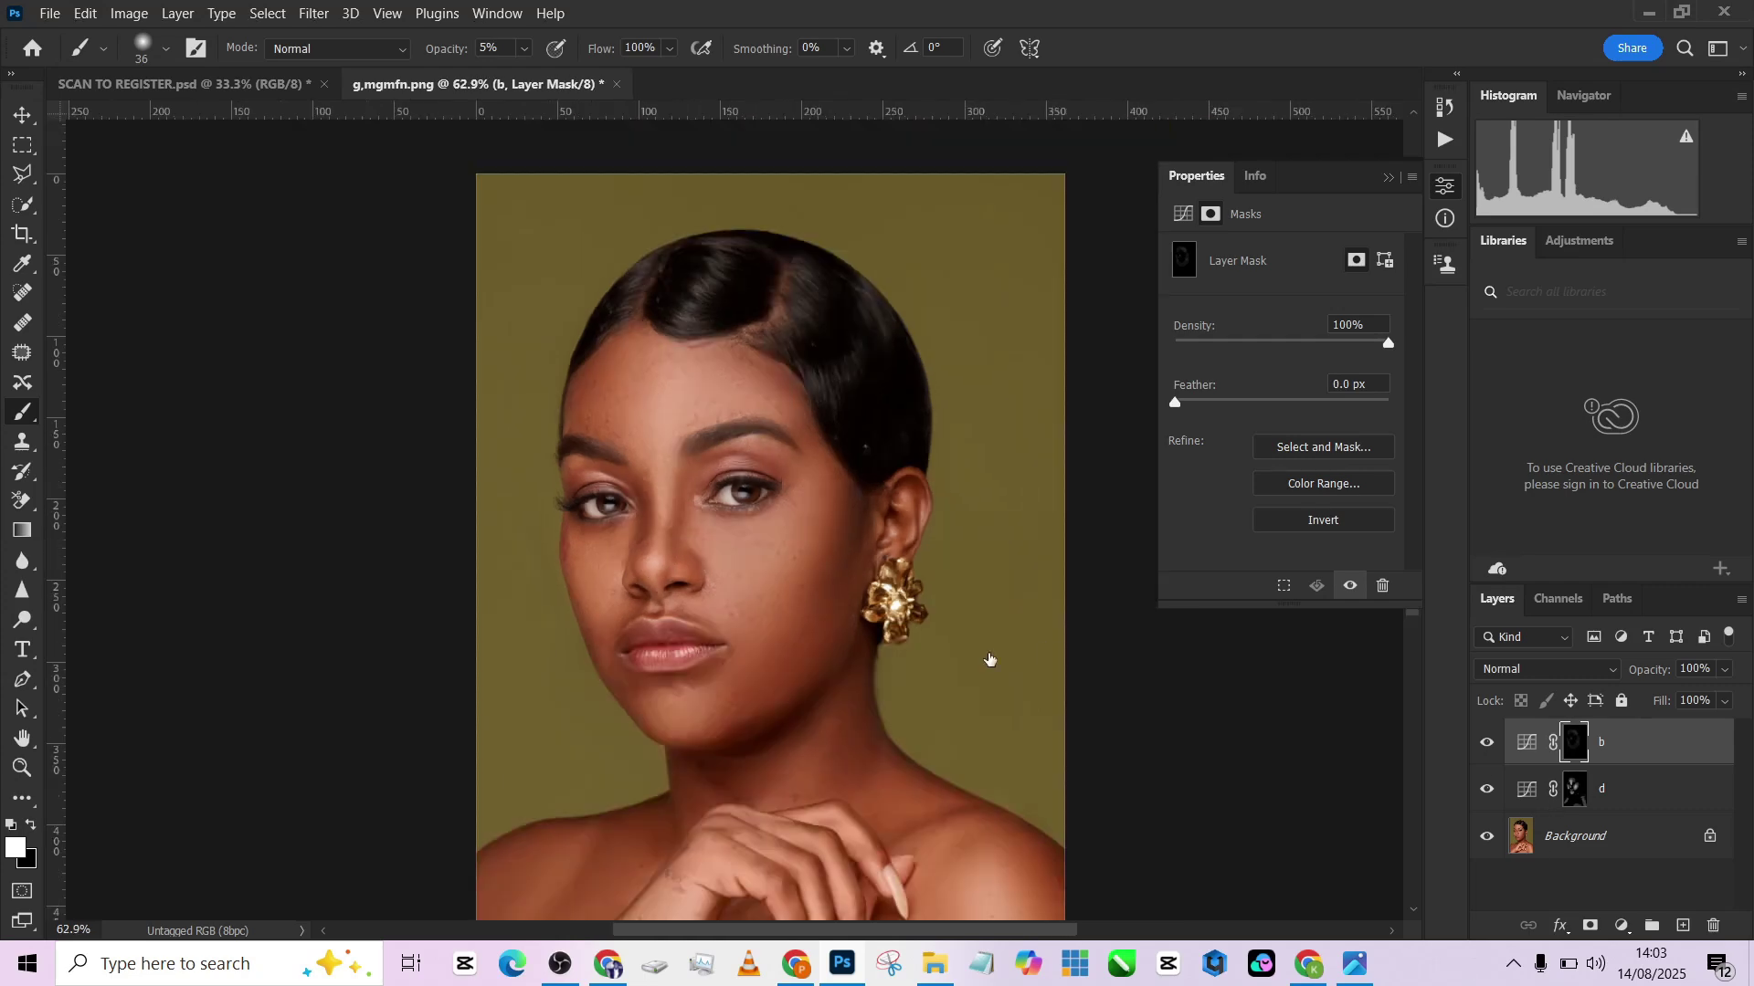
Dodge the skin beside the nose and below the eye on the d layer's mask with the Brush at about 17 to 29 px.
scroll(592, 527, up, 3)
alt+drag(661, 563, 639, 580)
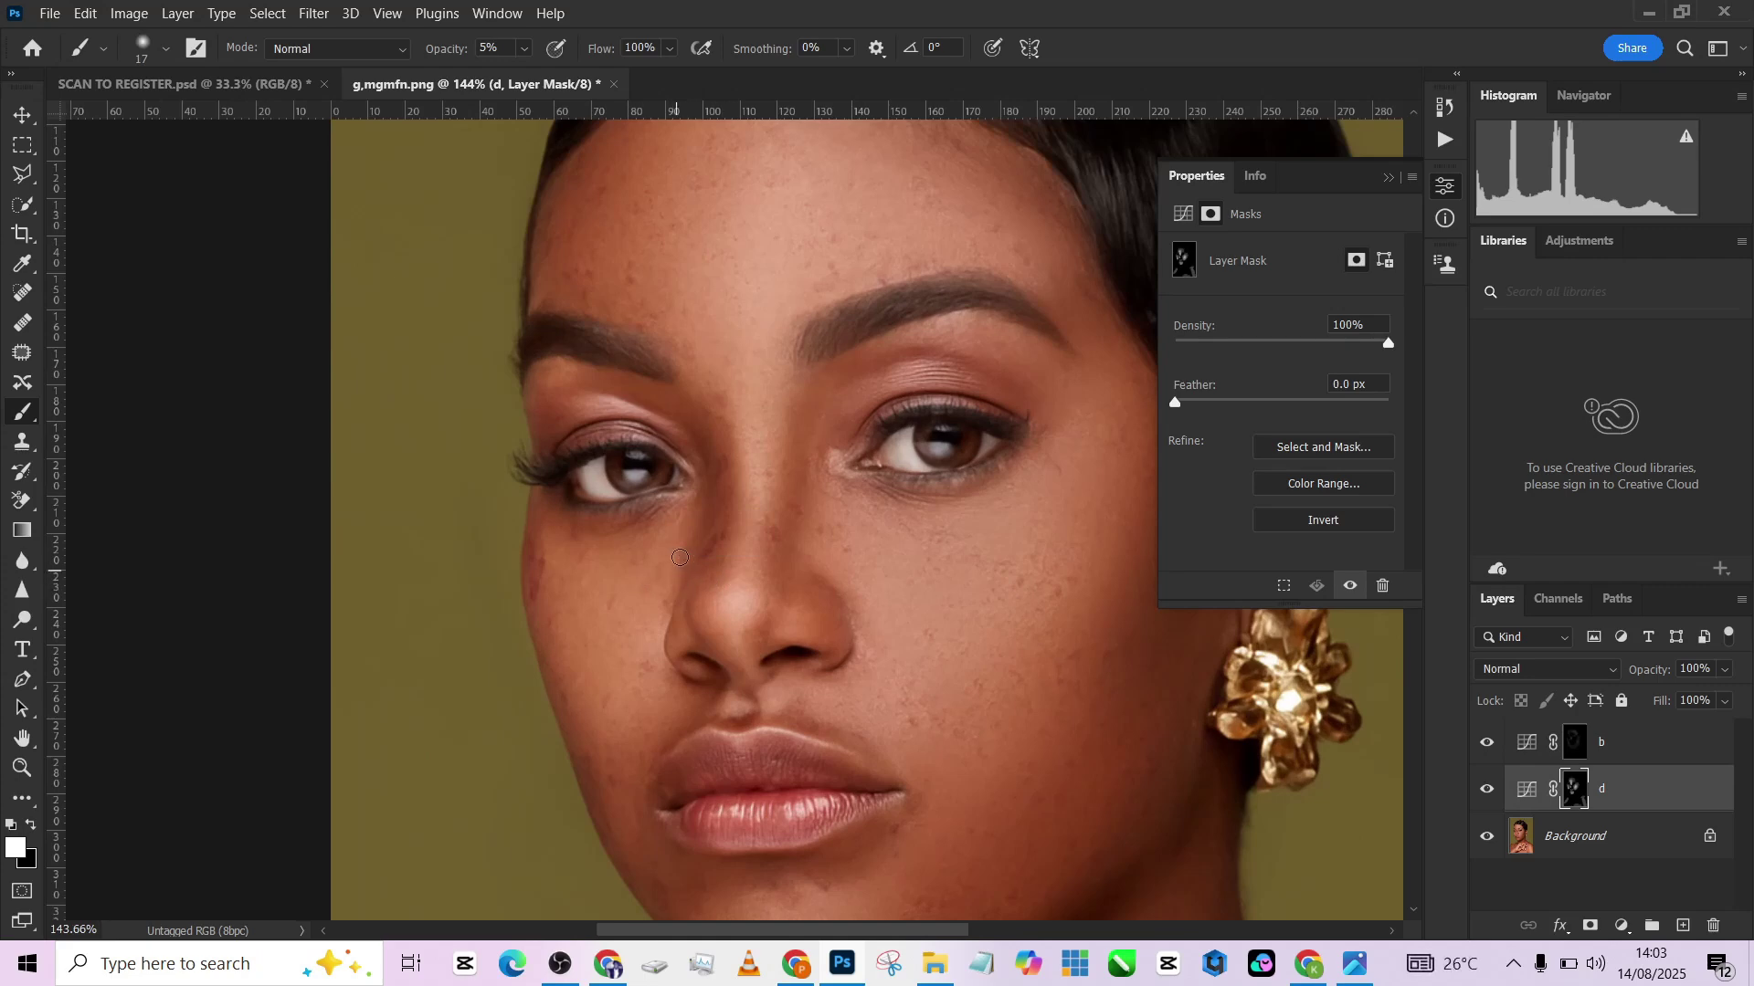
alt+right_click(676, 566)
key(bracketright)
scroll(730, 438, down, 3)
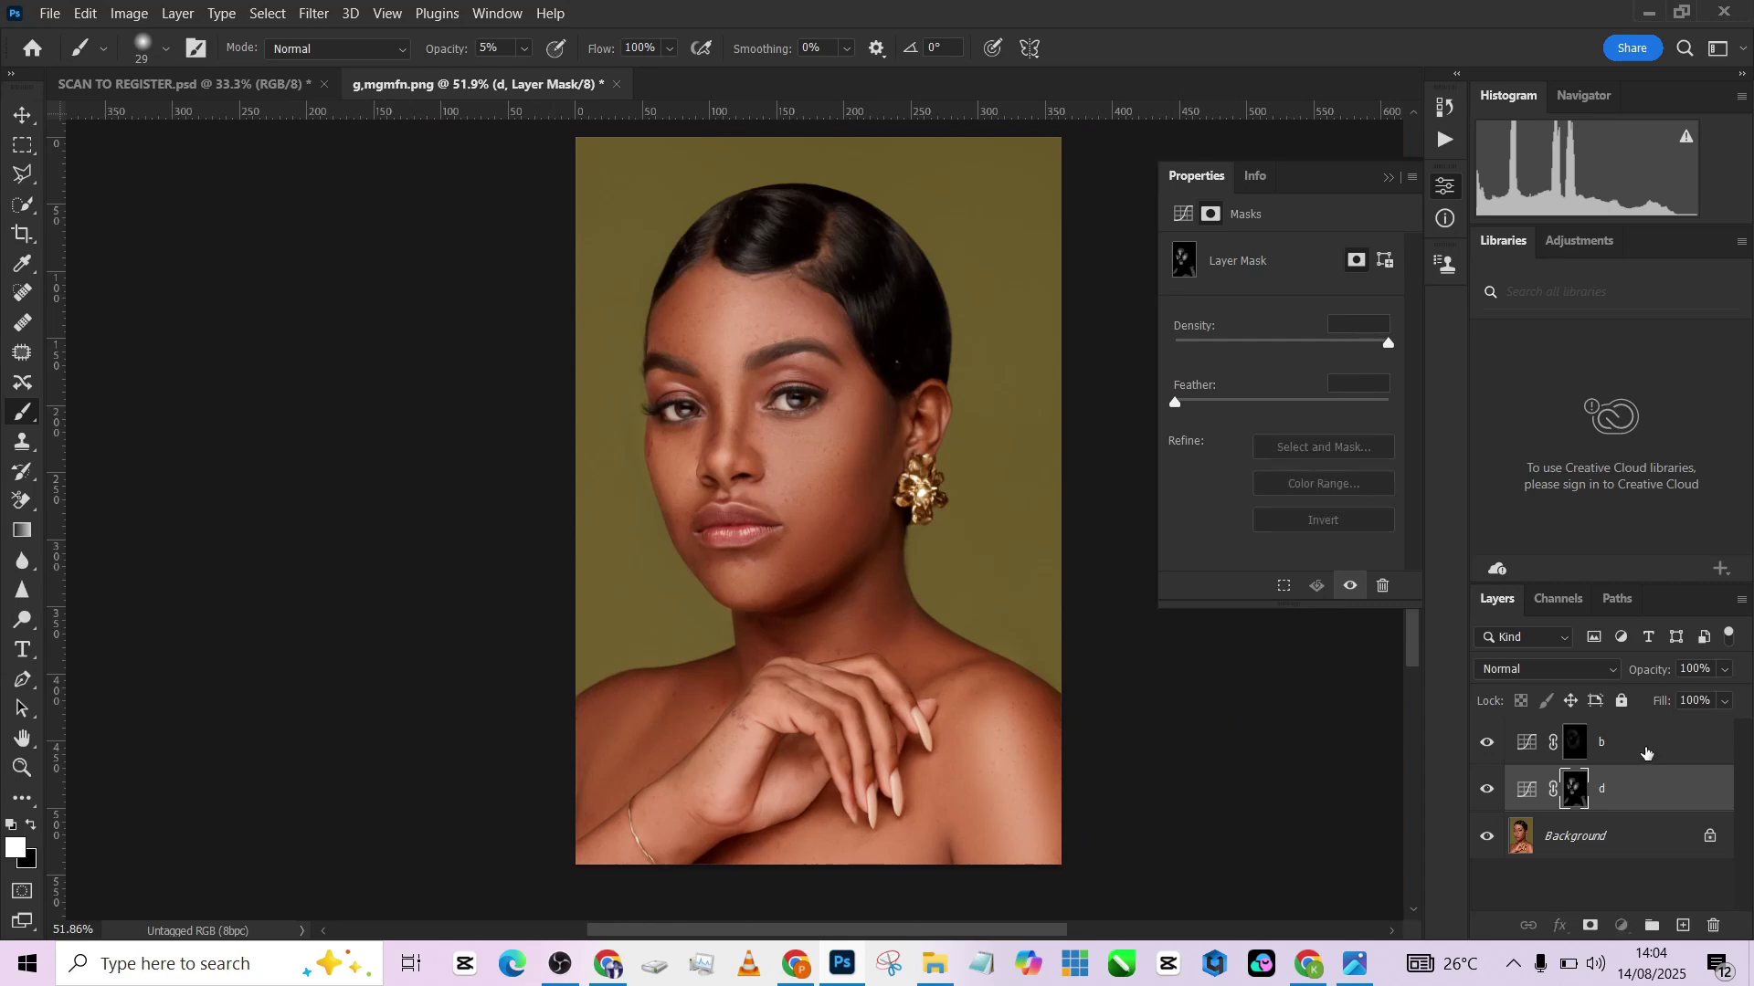
Group the b and d layers and toggle the group's visibility to compare the portrait before and after.
shift+click(1647, 752)
key(ctrl+g)
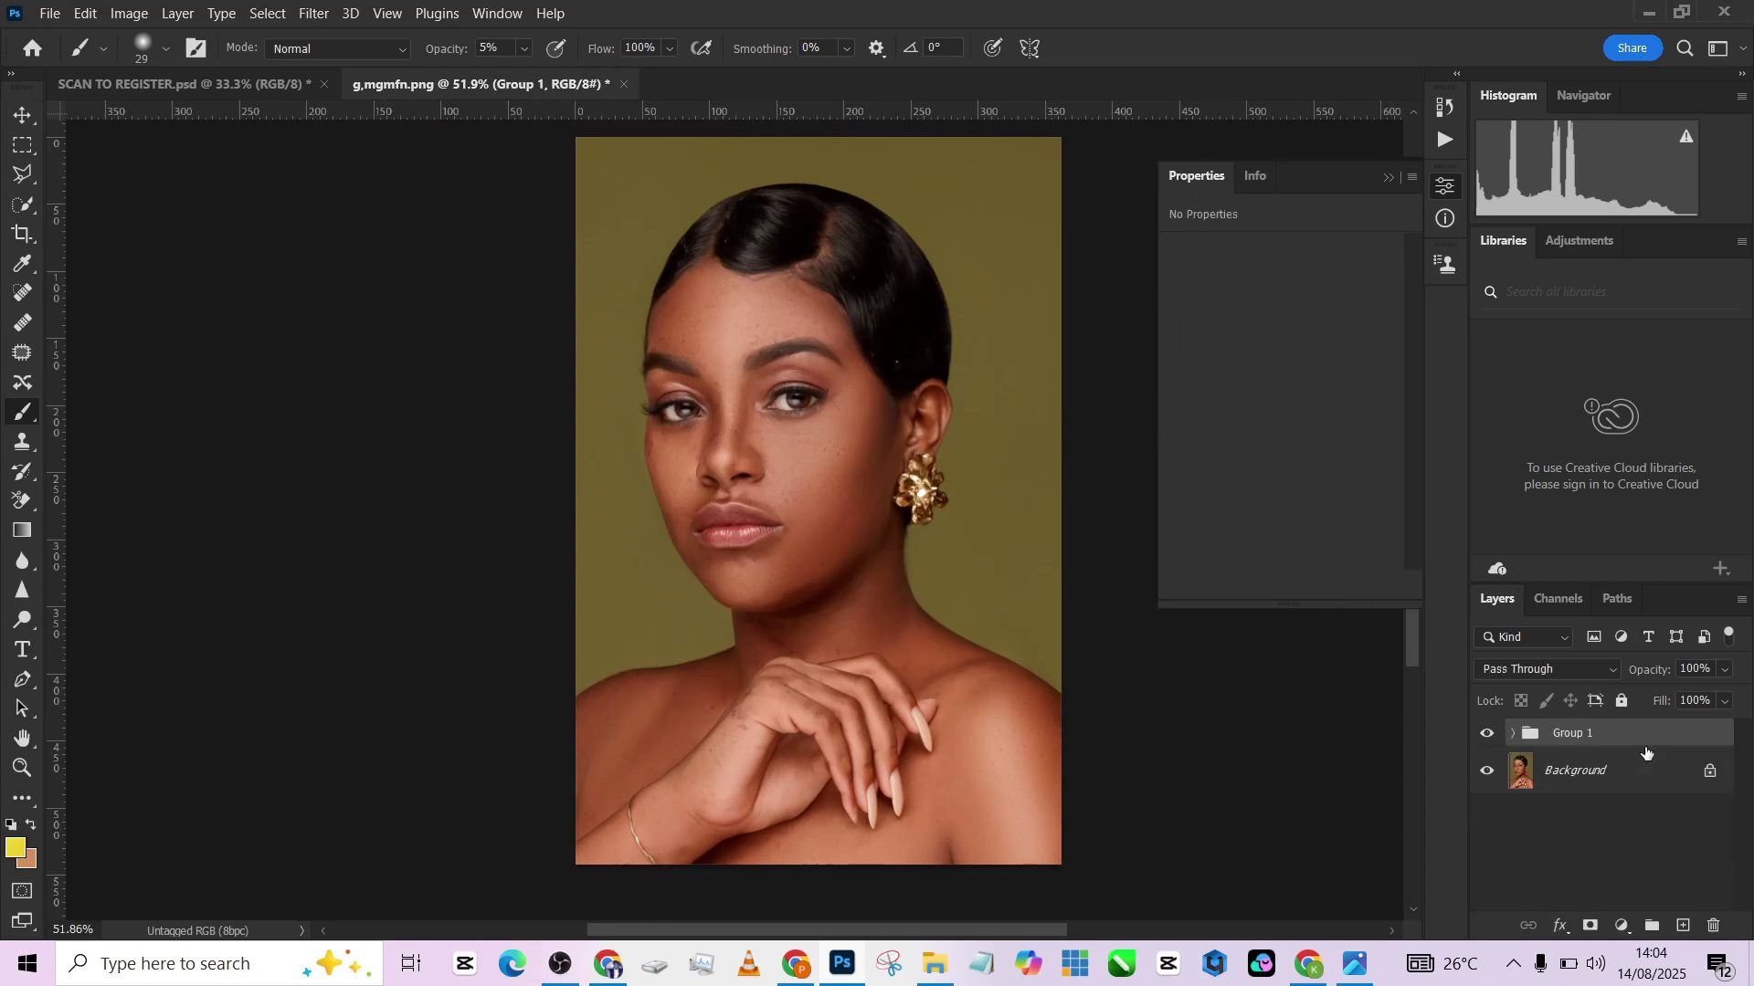
click(1487, 744)
click(1486, 745)
click(1486, 744)
click(1487, 738)
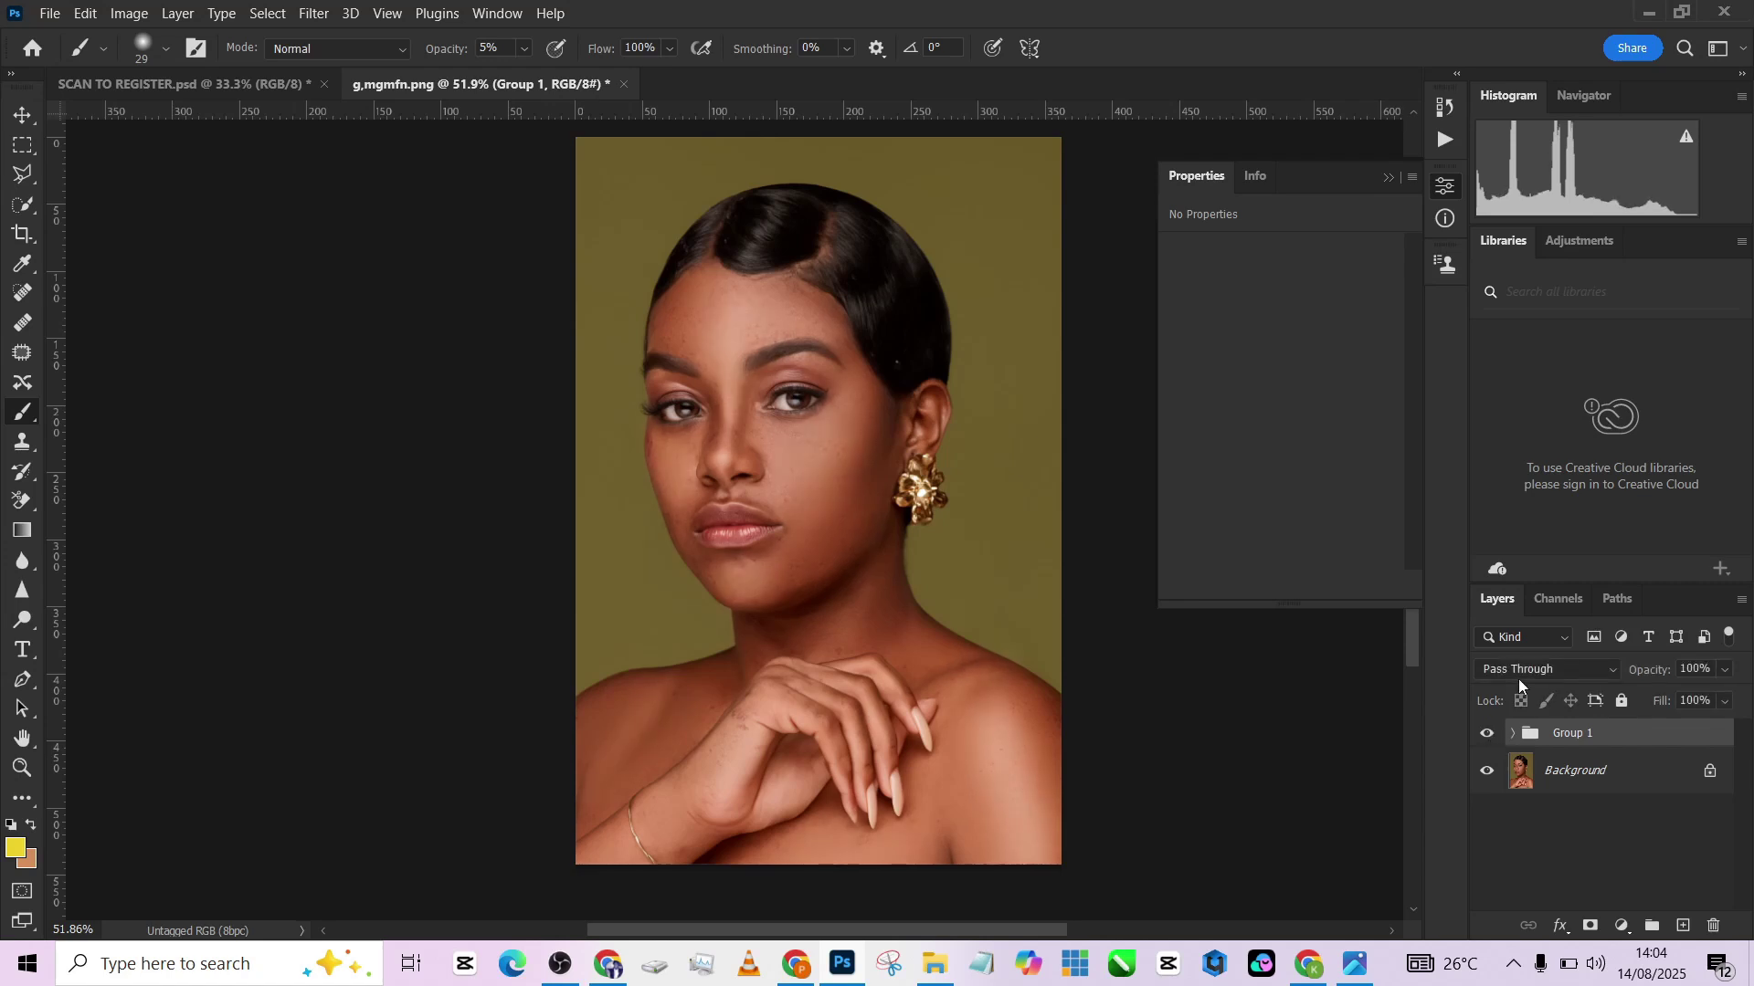
Paint black over the cheek on the d layer's mask with a large 52% opacity Brush, and compare with the group hidden and shown.
click(1513, 735)
click(1605, 824)
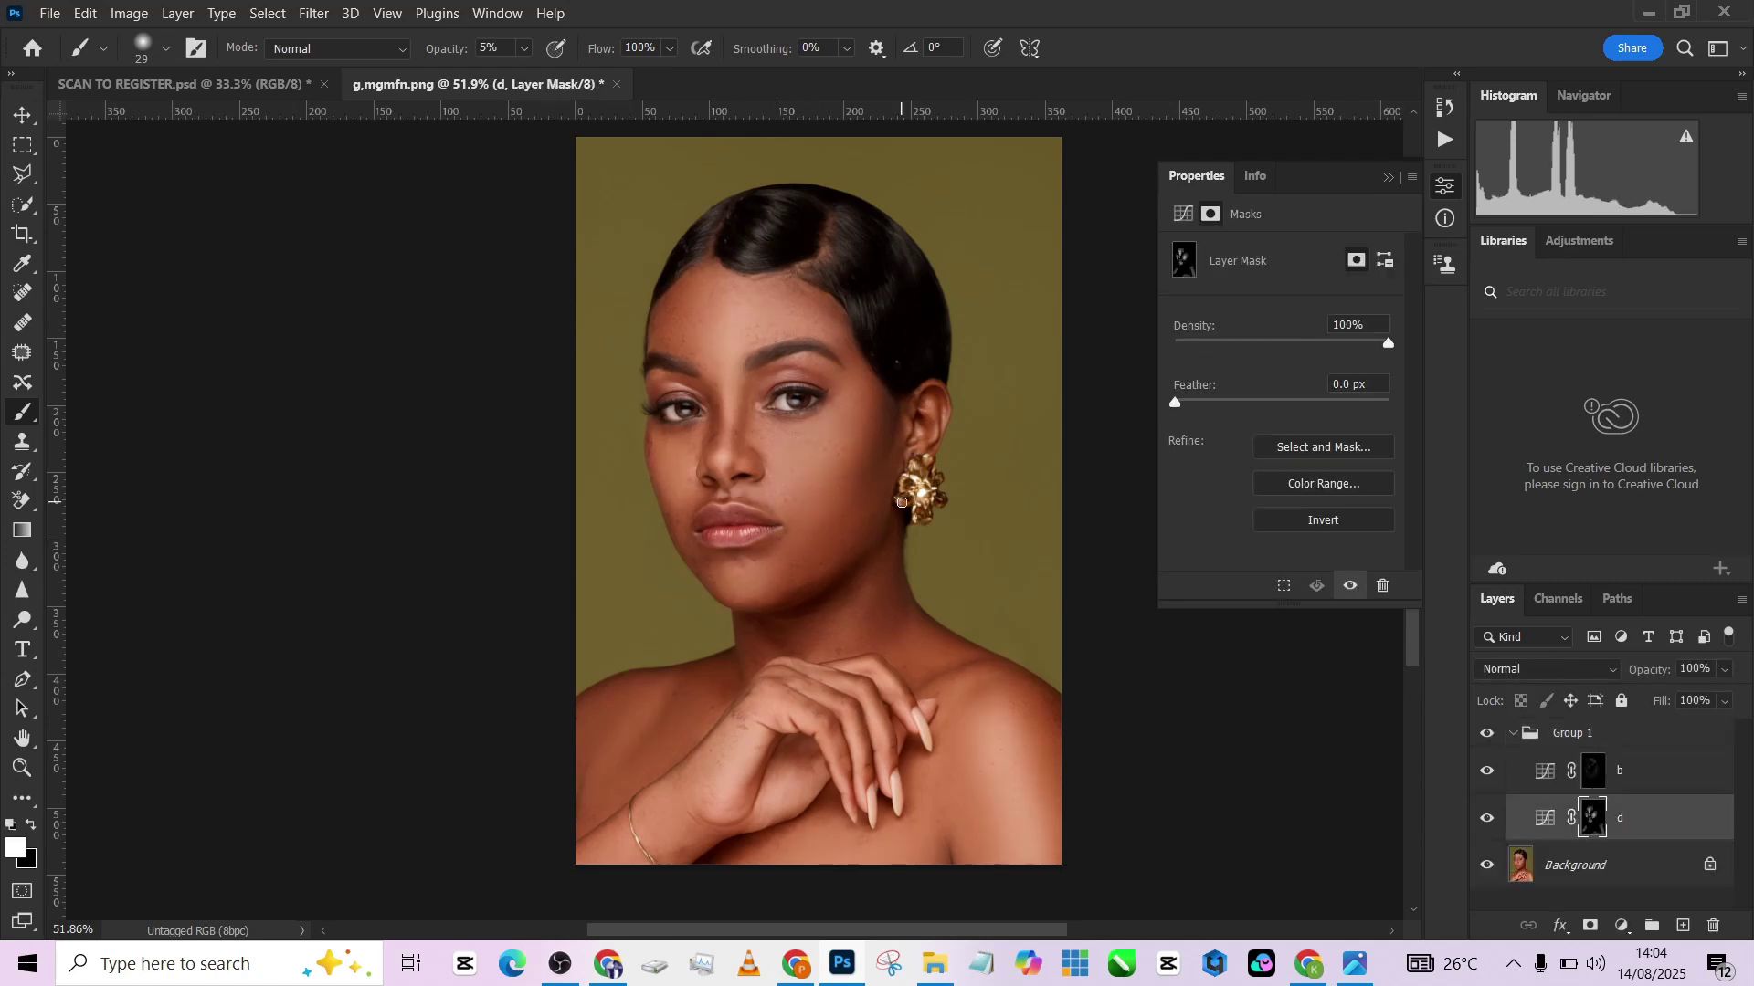
scroll(802, 458, up, 3)
drag(878, 487, 888, 489)
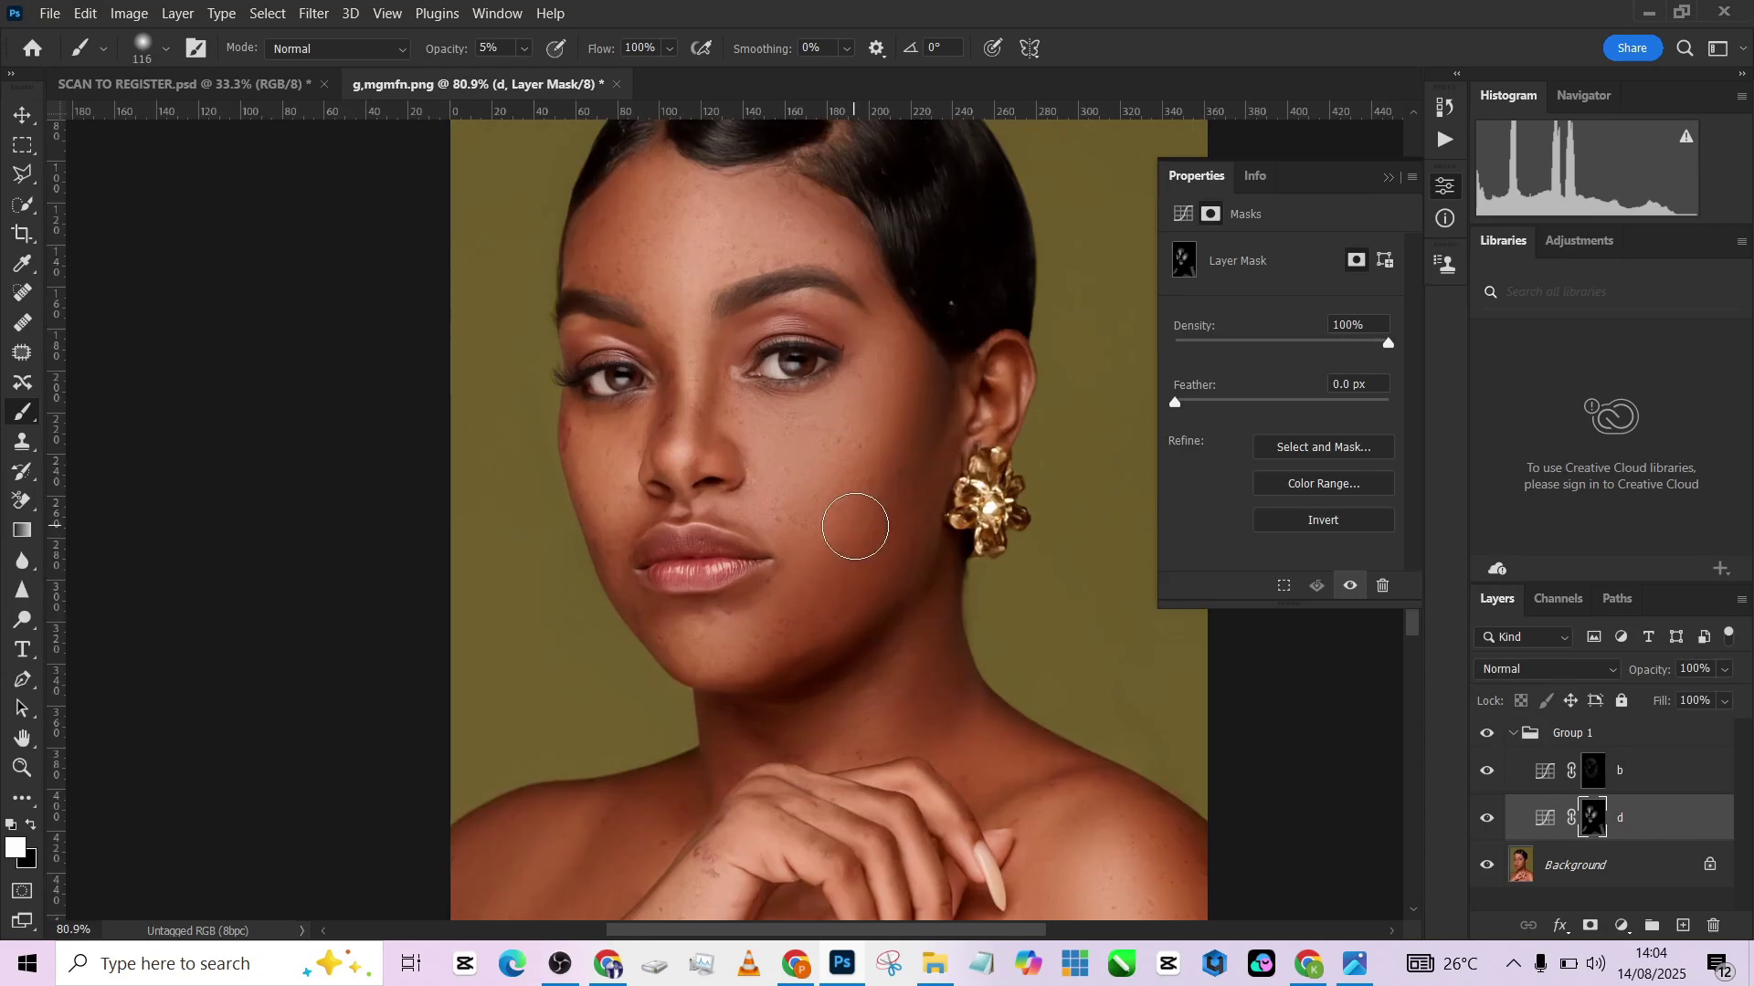
key(x)
drag(447, 53, 489, 51)
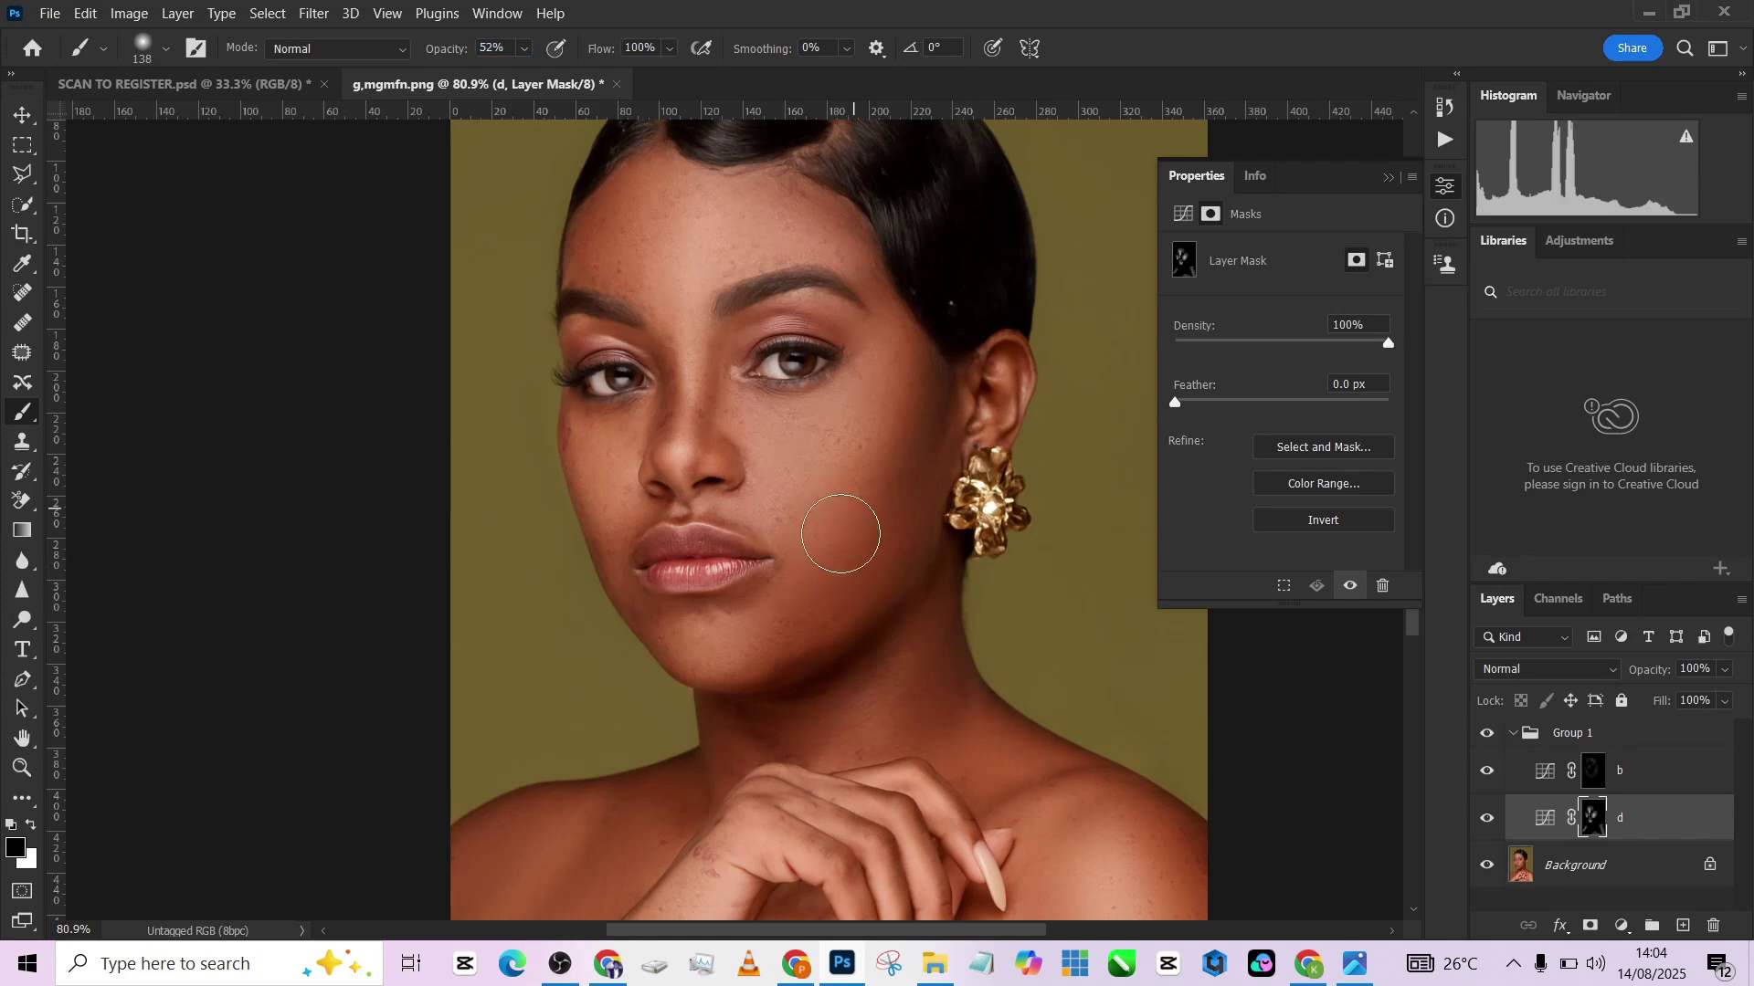
mouse_move(839, 521)
mouse_down()
mouse_move(860, 520)
mouse_move(824, 534)
mouse_up()
scroll(1119, 694, down, 3)
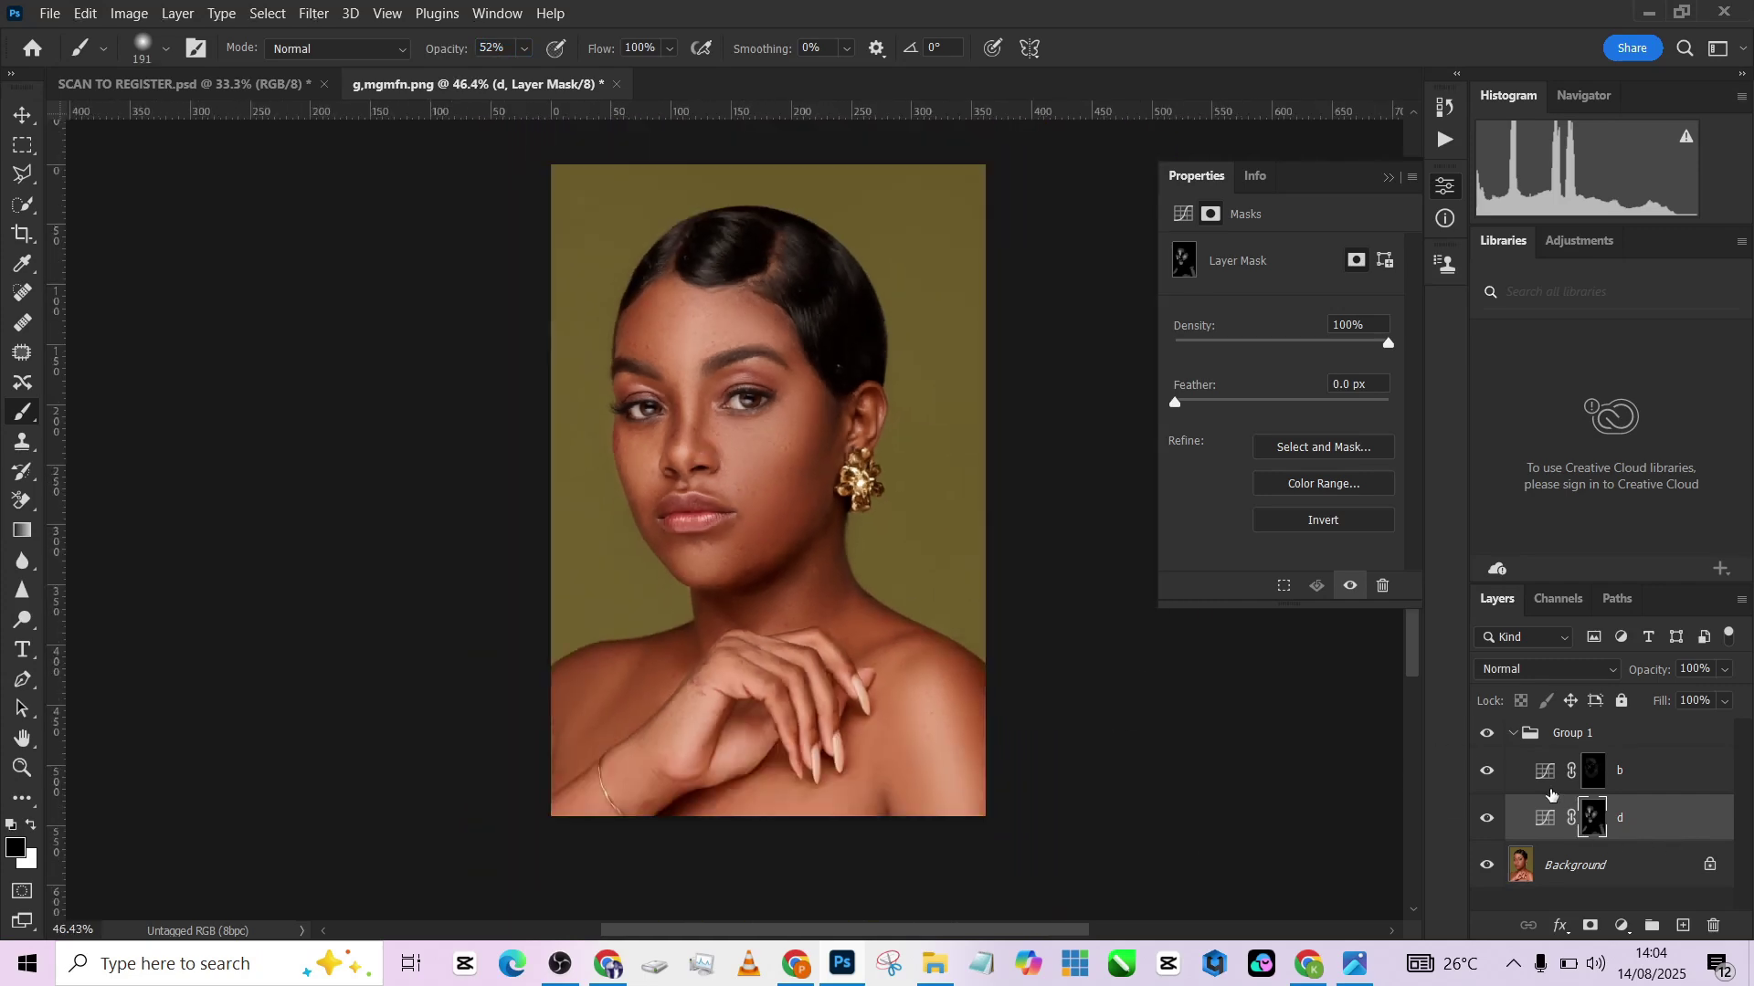
click(1489, 735)
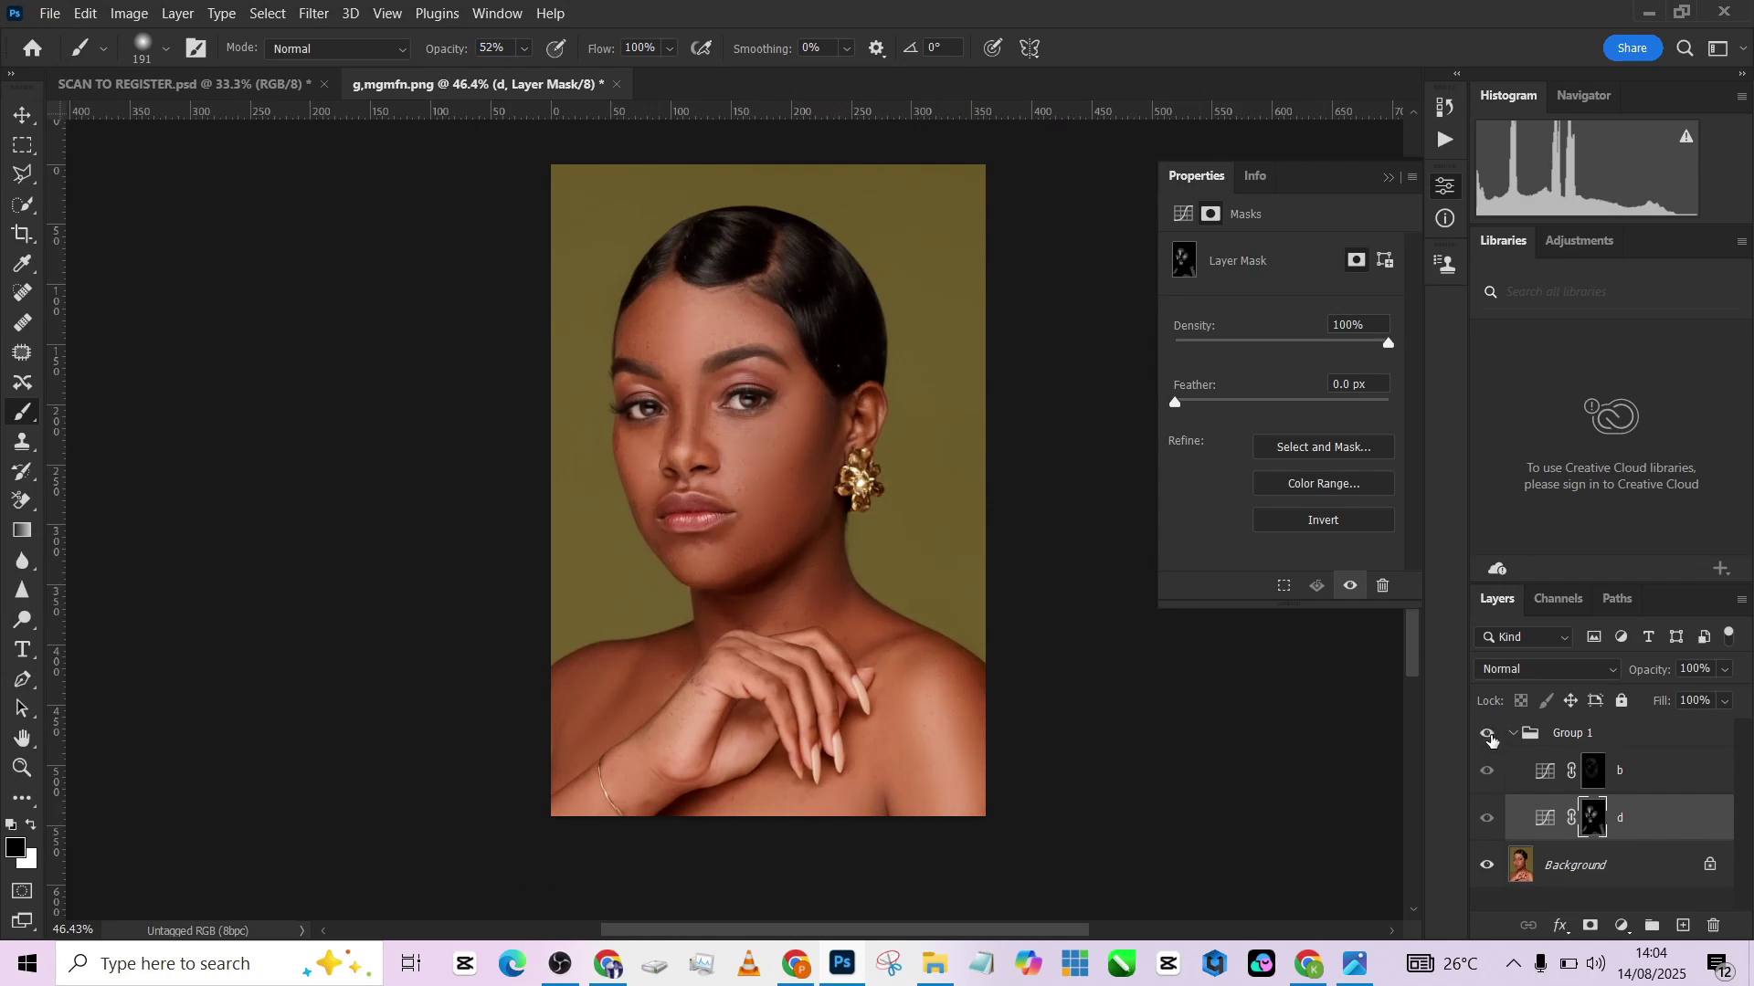
click(1489, 737)
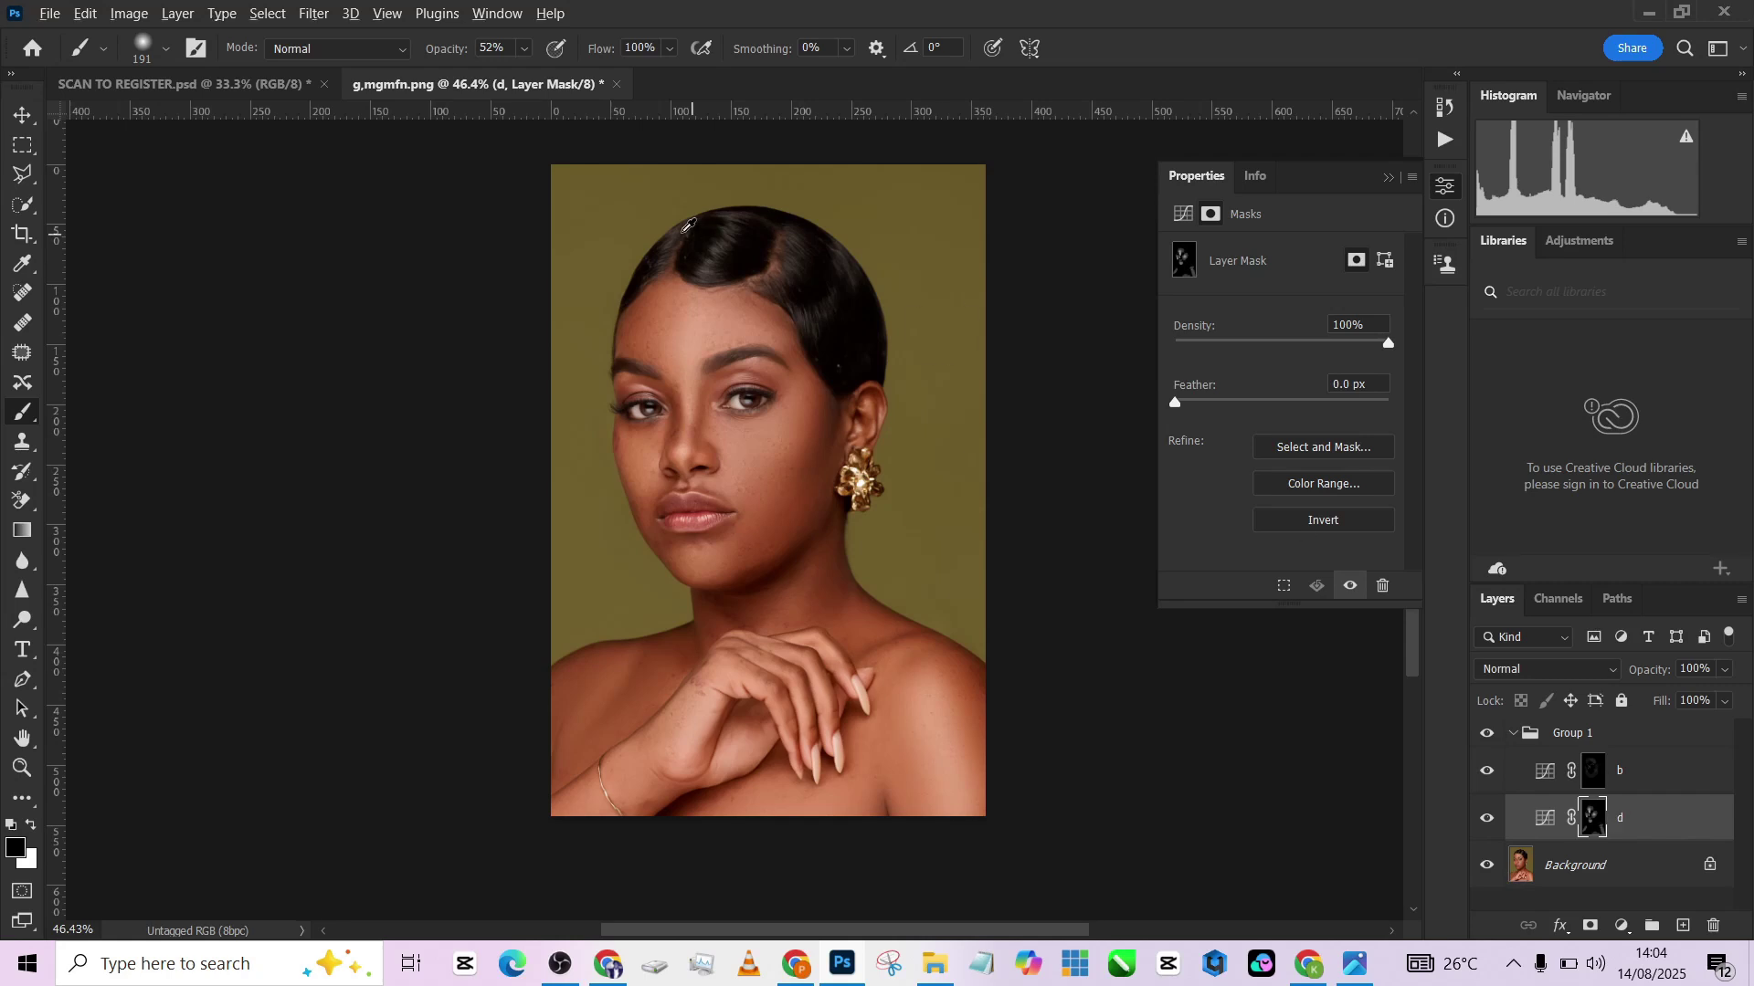
Dodge the shine on the hair by painting white on the d layer's mask with the 52% Brush.
scroll(684, 229, up, 4)
mouse_move(699, 235)
mouse_down()
mouse_move(635, 242)
mouse_move(736, 273)
mouse_move(761, 229)
mouse_move(776, 259)
mouse_move(875, 231)
mouse_move(861, 310)
mouse_move(875, 266)
mouse_move(900, 295)
mouse_move(954, 302)
mouse_move(953, 283)
mouse_move(900, 386)
mouse_move(950, 306)
mouse_move(902, 380)
mouse_up()
key(x)
mouse_move(666, 236)
mouse_down()
mouse_move(643, 295)
mouse_move(689, 228)
mouse_up()
scroll(731, 300, down, 3)
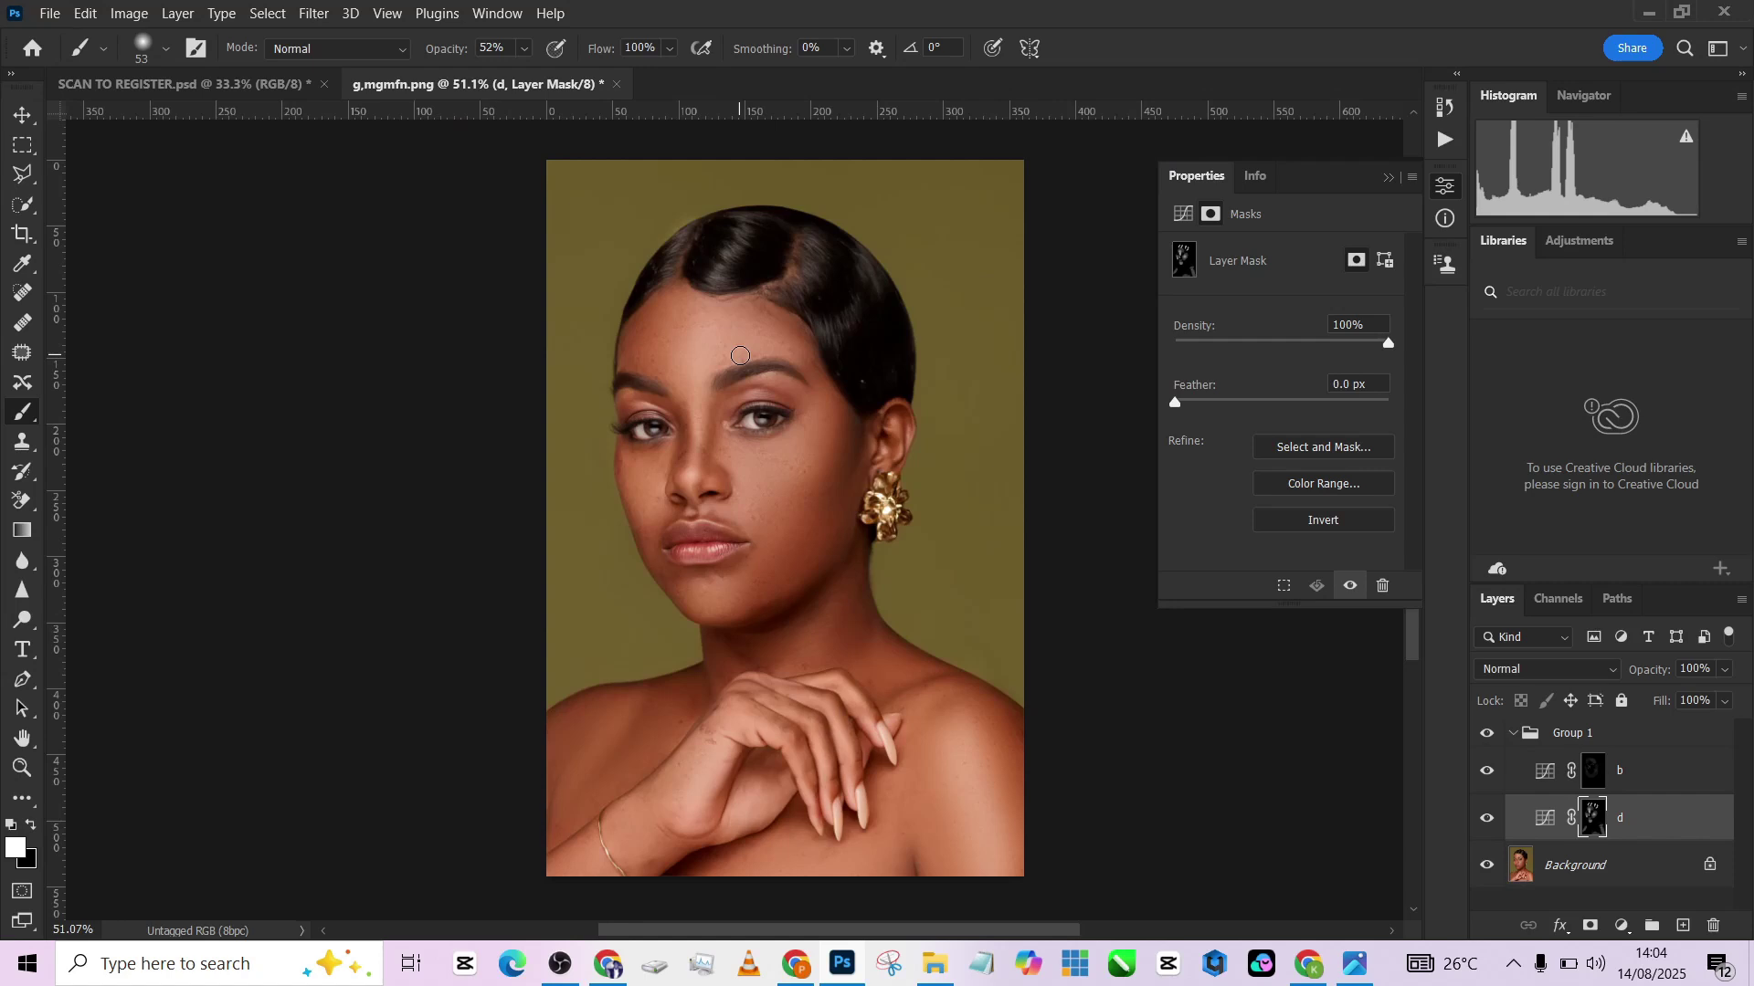
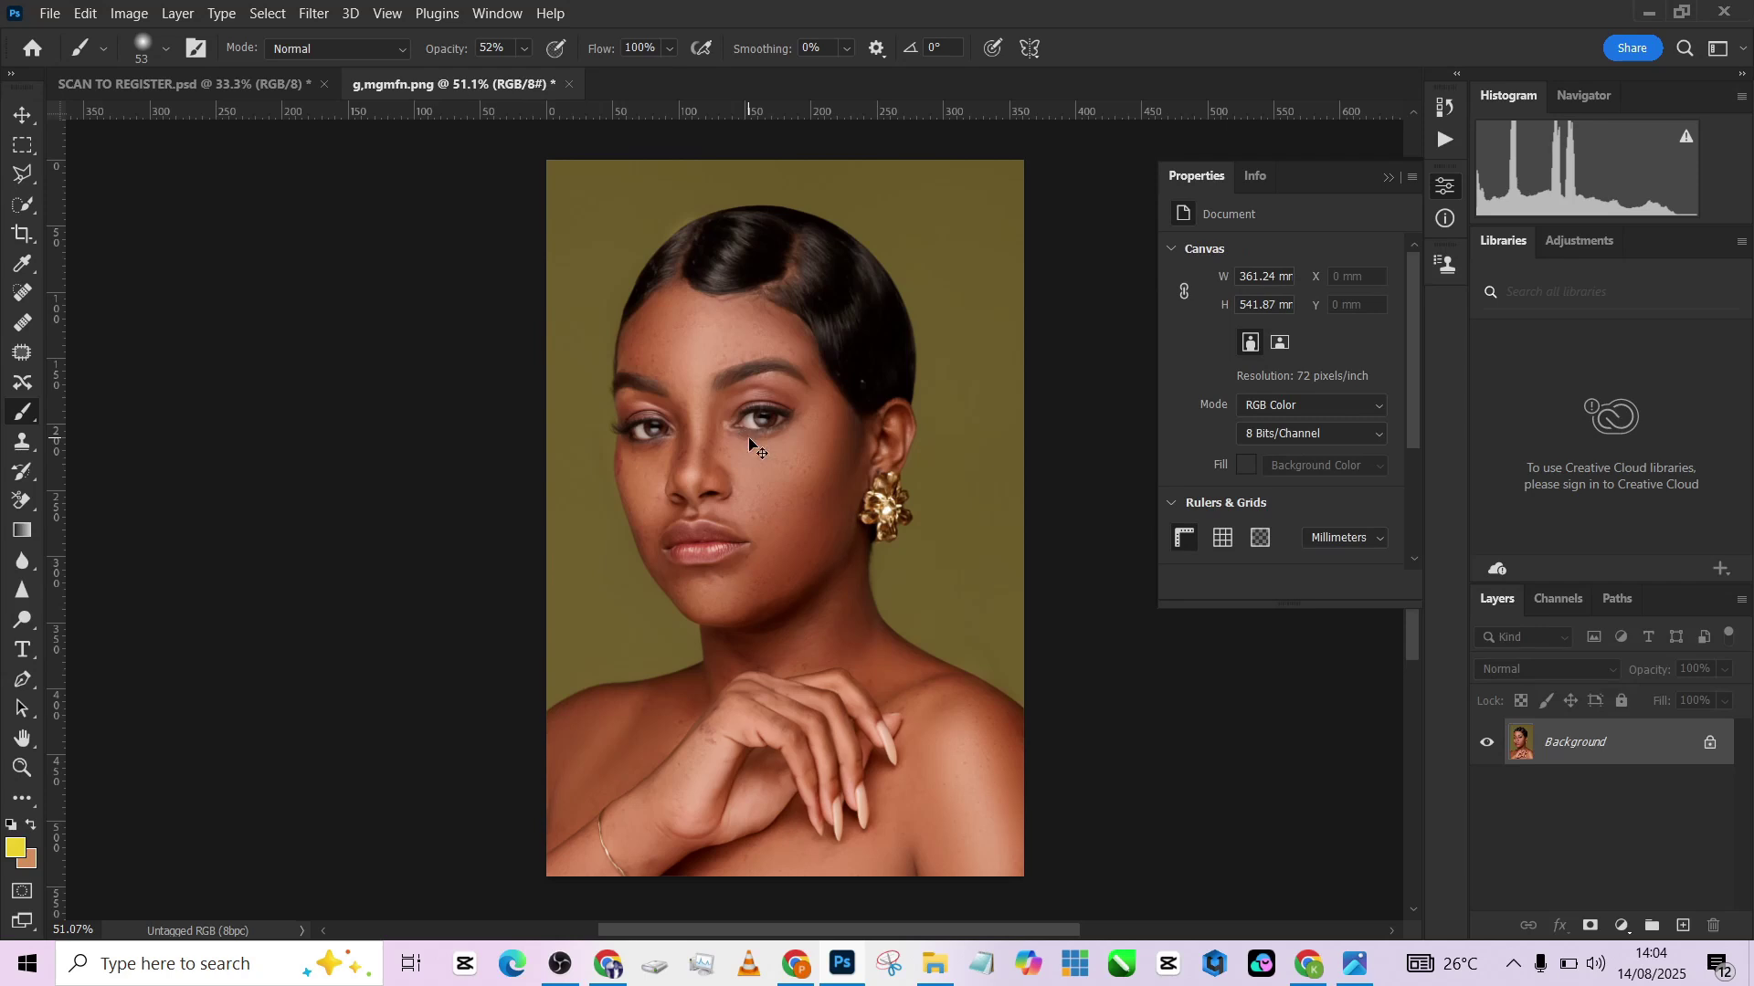
Duplicate the flattened Background layer, invert the copy and set its blending mode to Vivid Light.
key(ctrl+j)
key(ctrl+i)
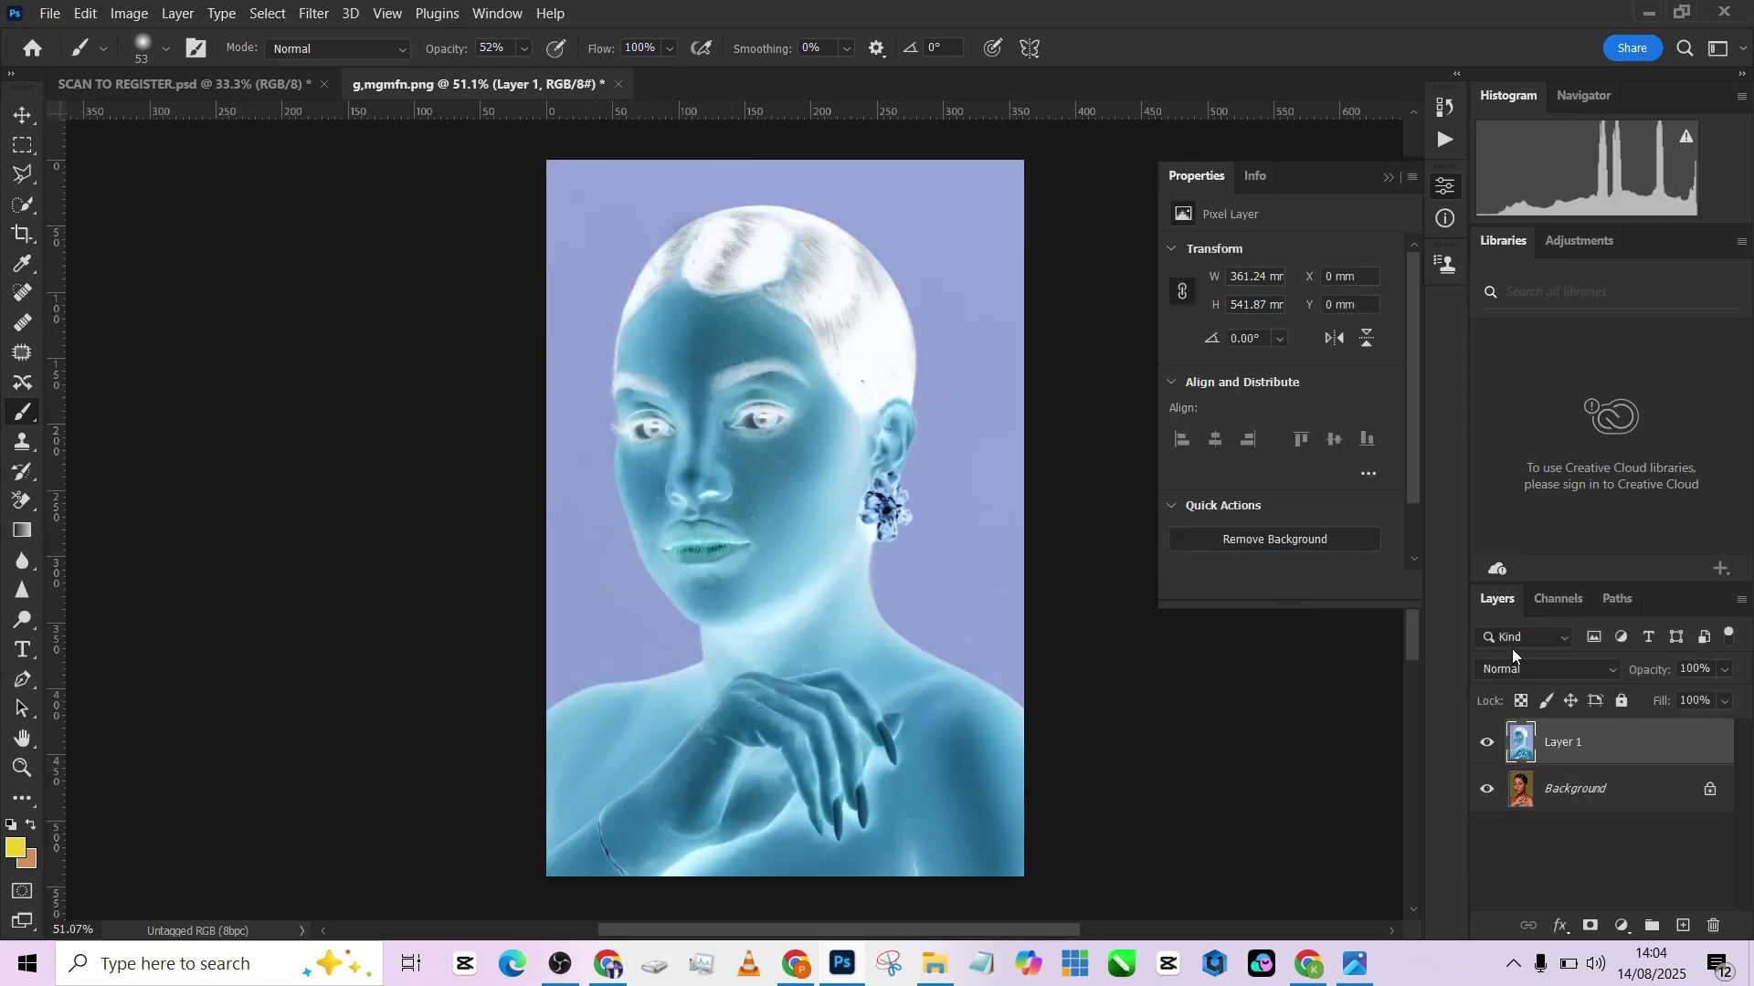
click(1520, 660)
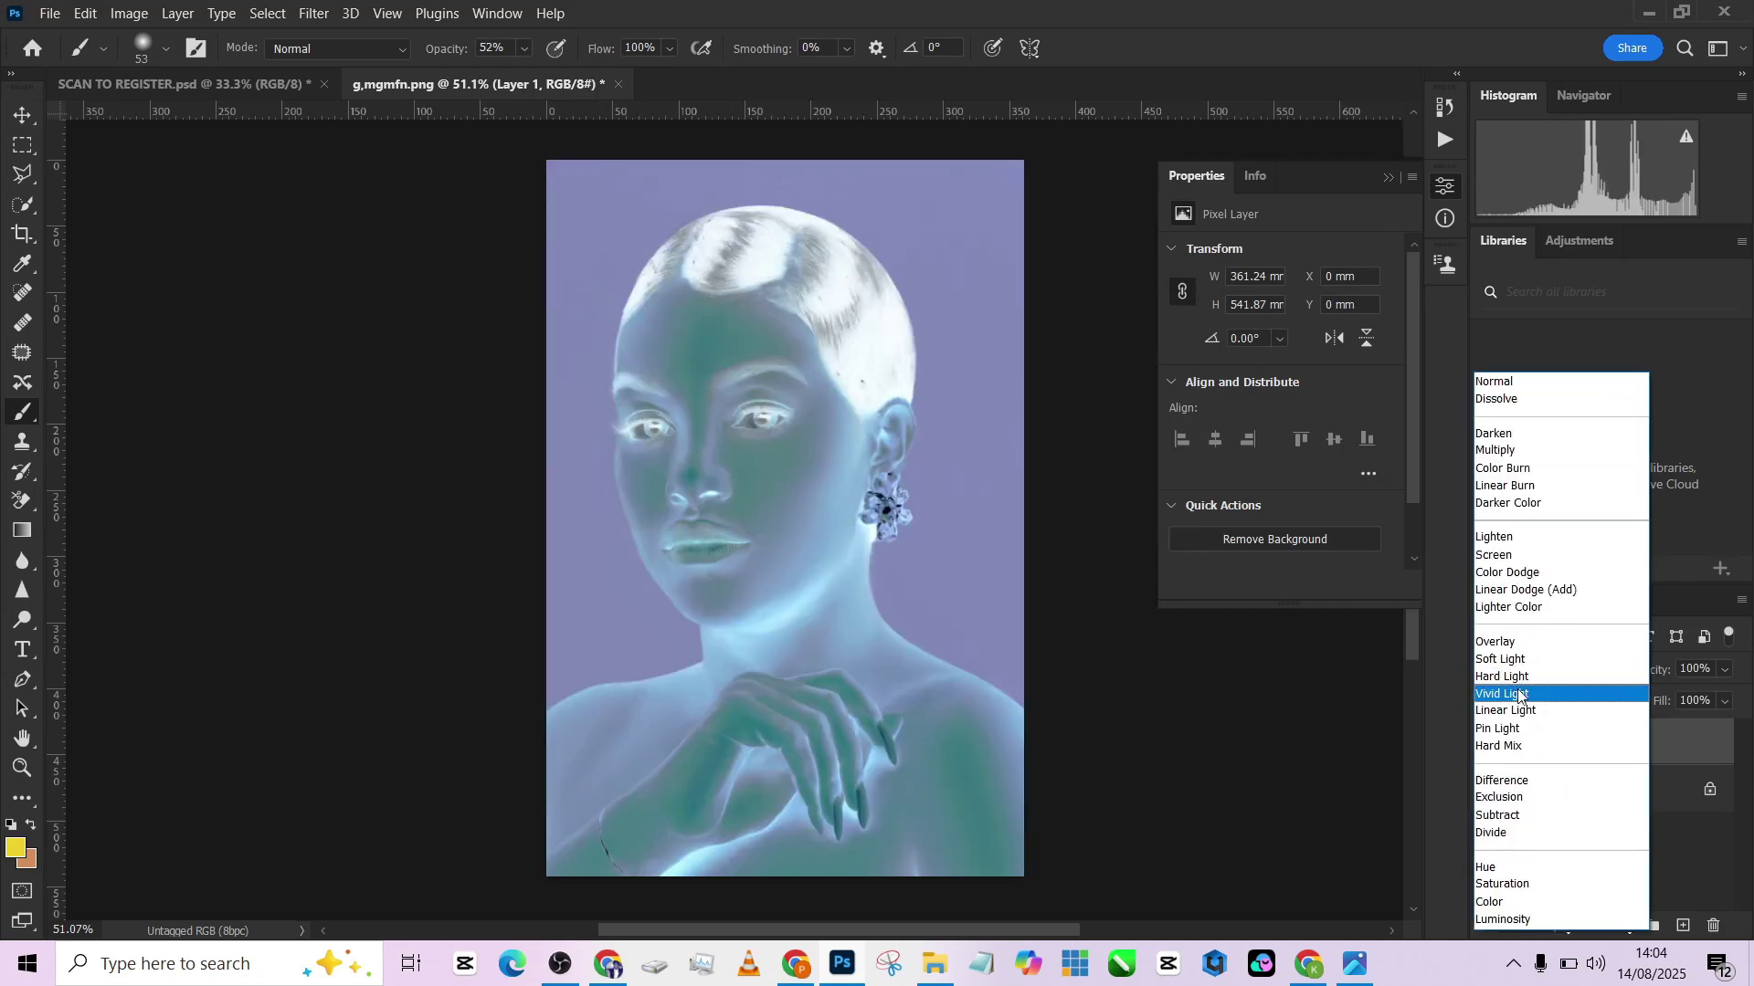
click(1520, 696)
Apply a High Pass filter with a radius of 6 pixels to Layer 1, checking the effect on the face.
click(311, 15)
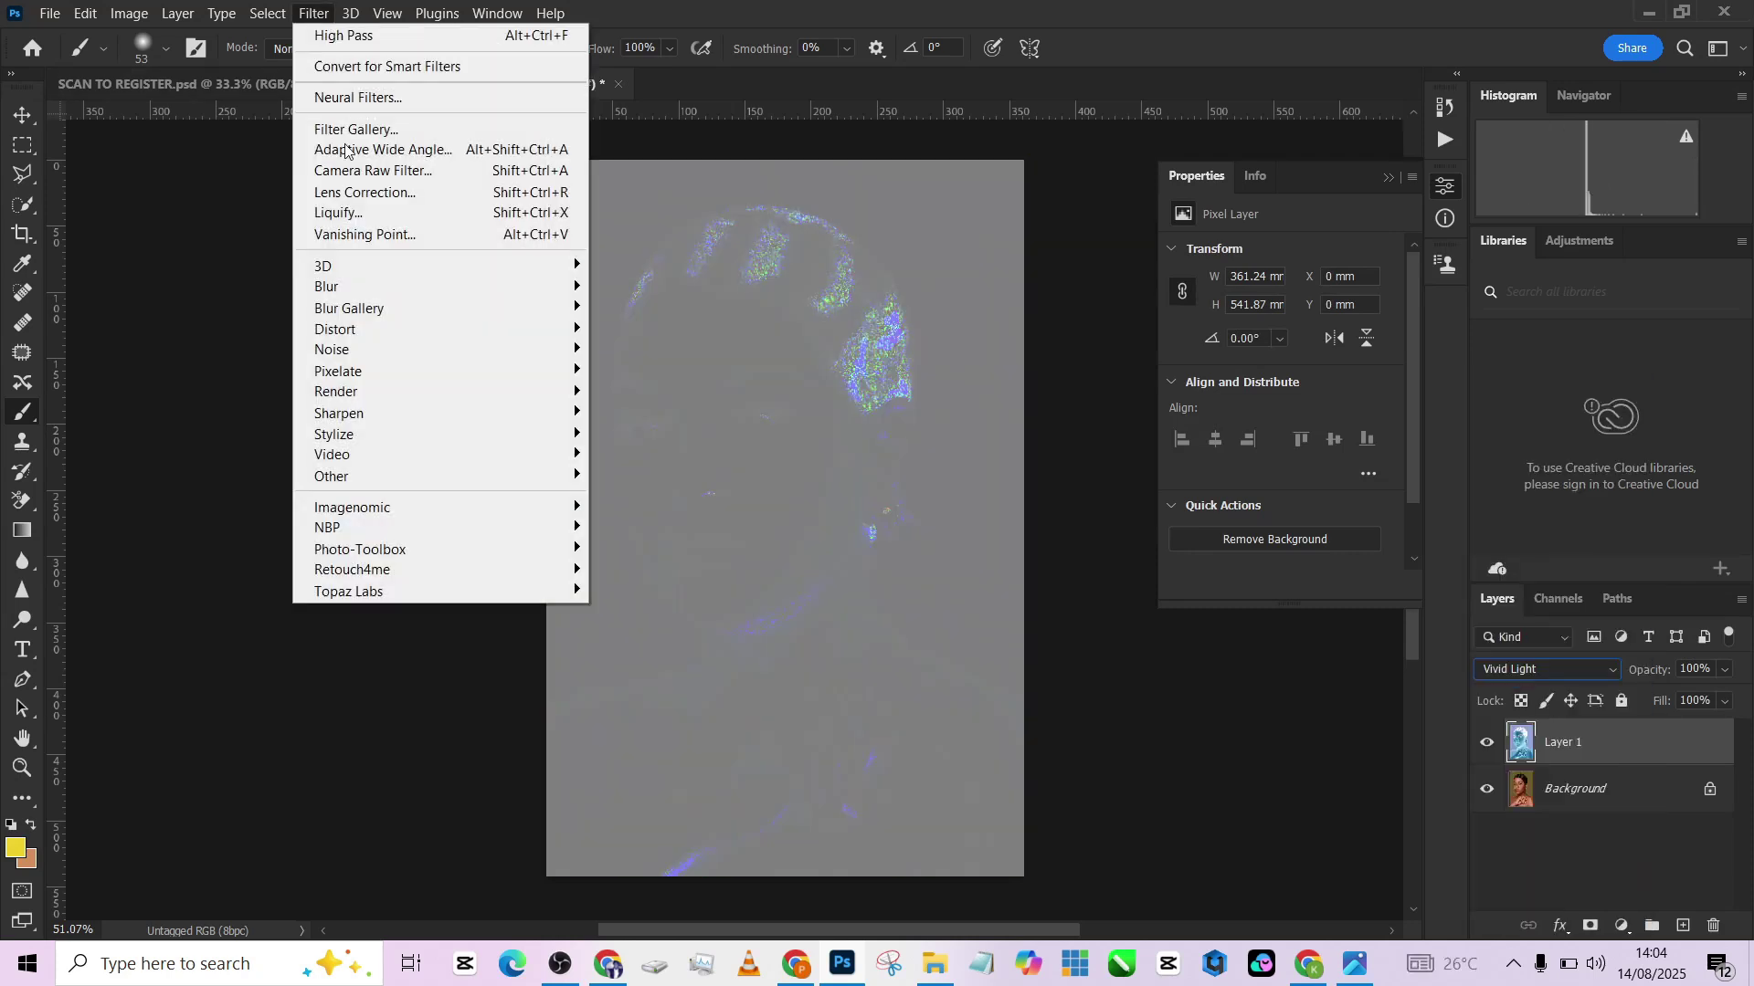
mouse_move(366, 476)
click(625, 499)
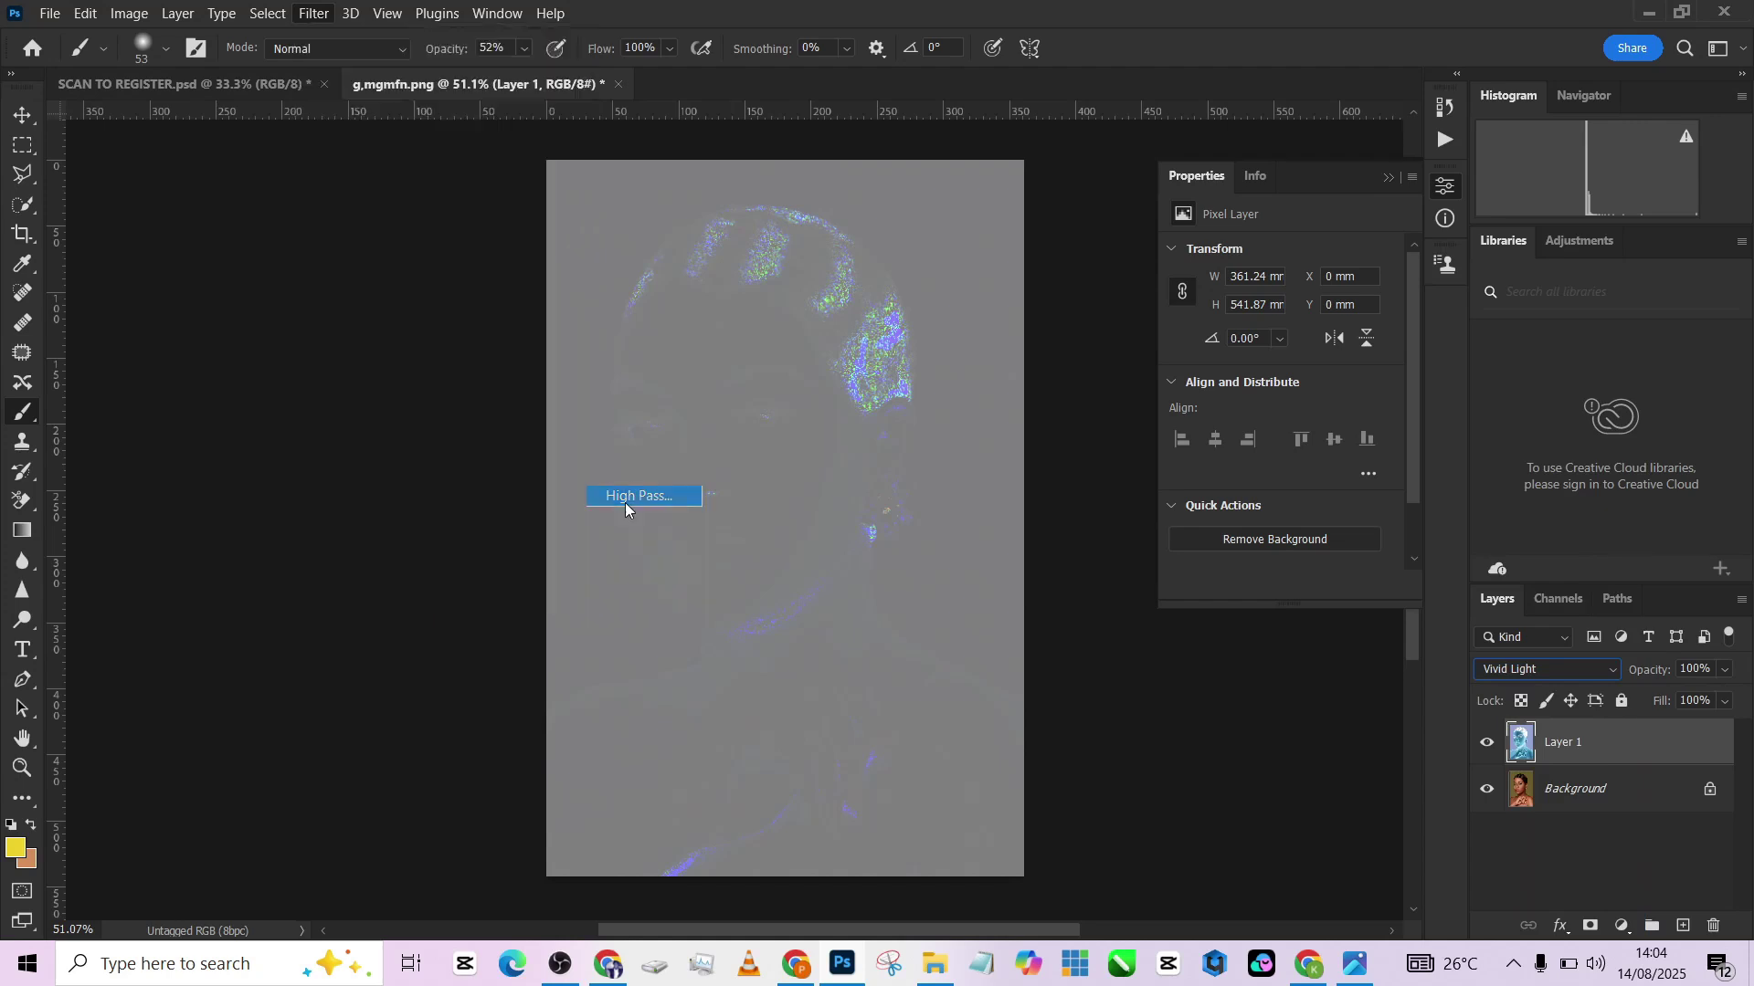
drag(860, 167, 1057, 231)
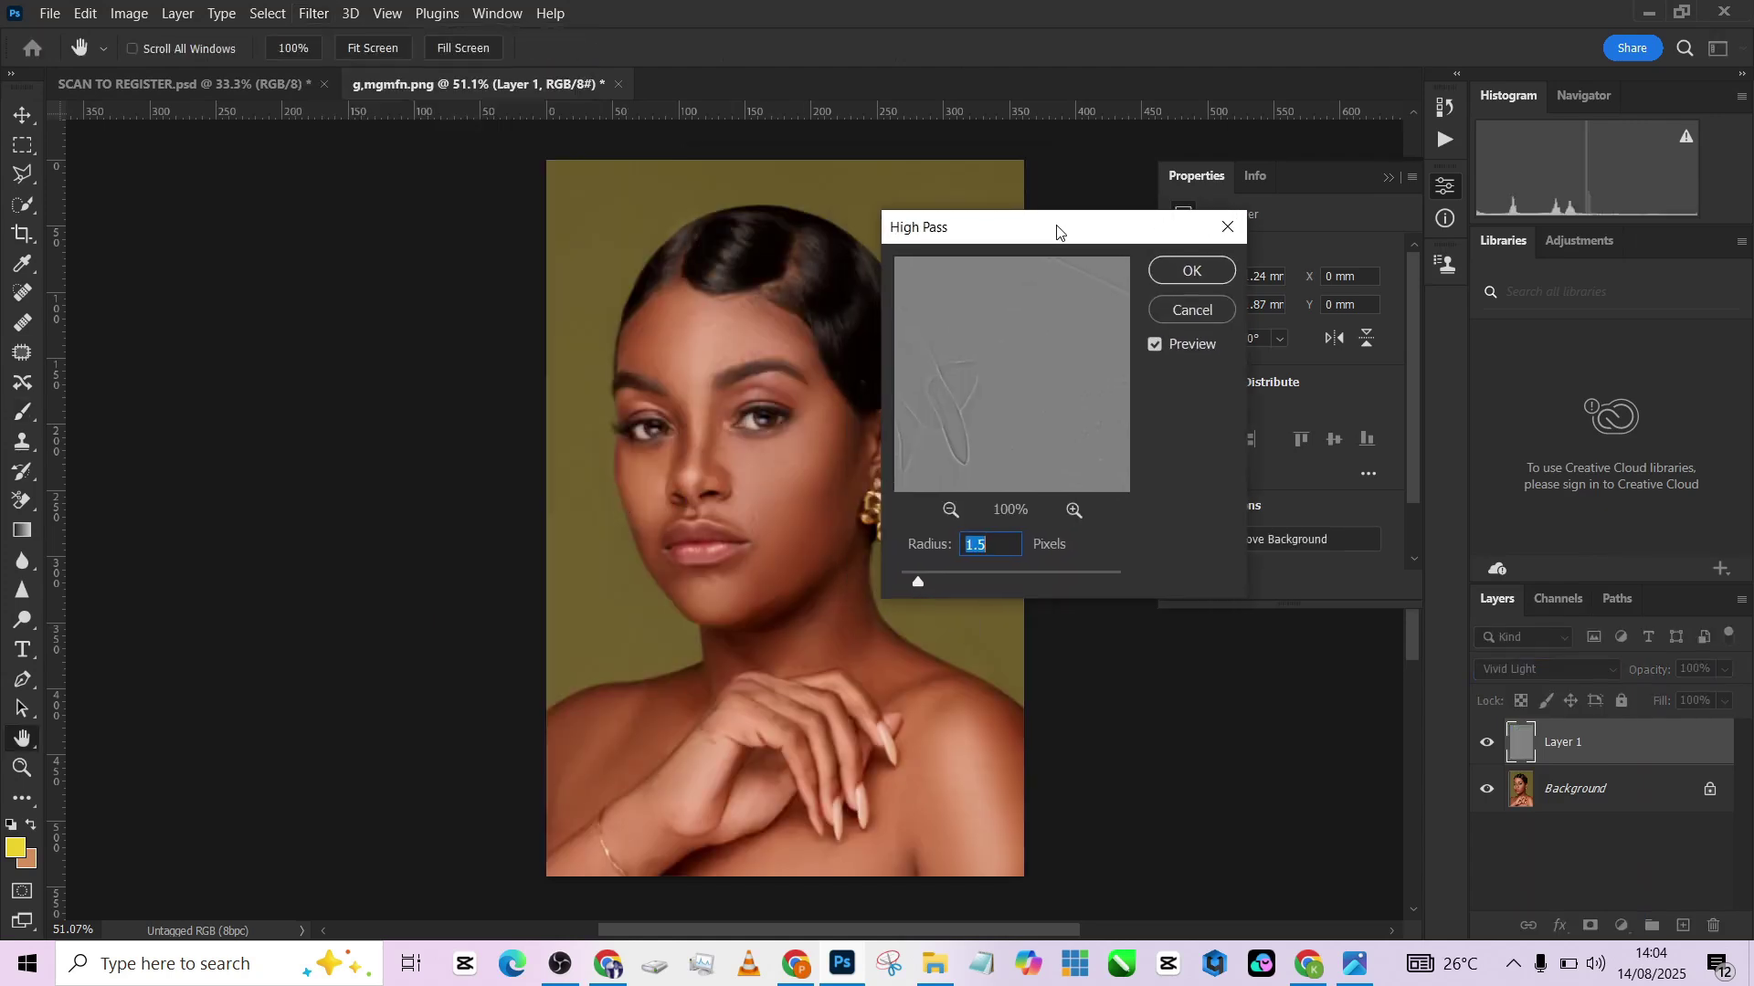
click(977, 572)
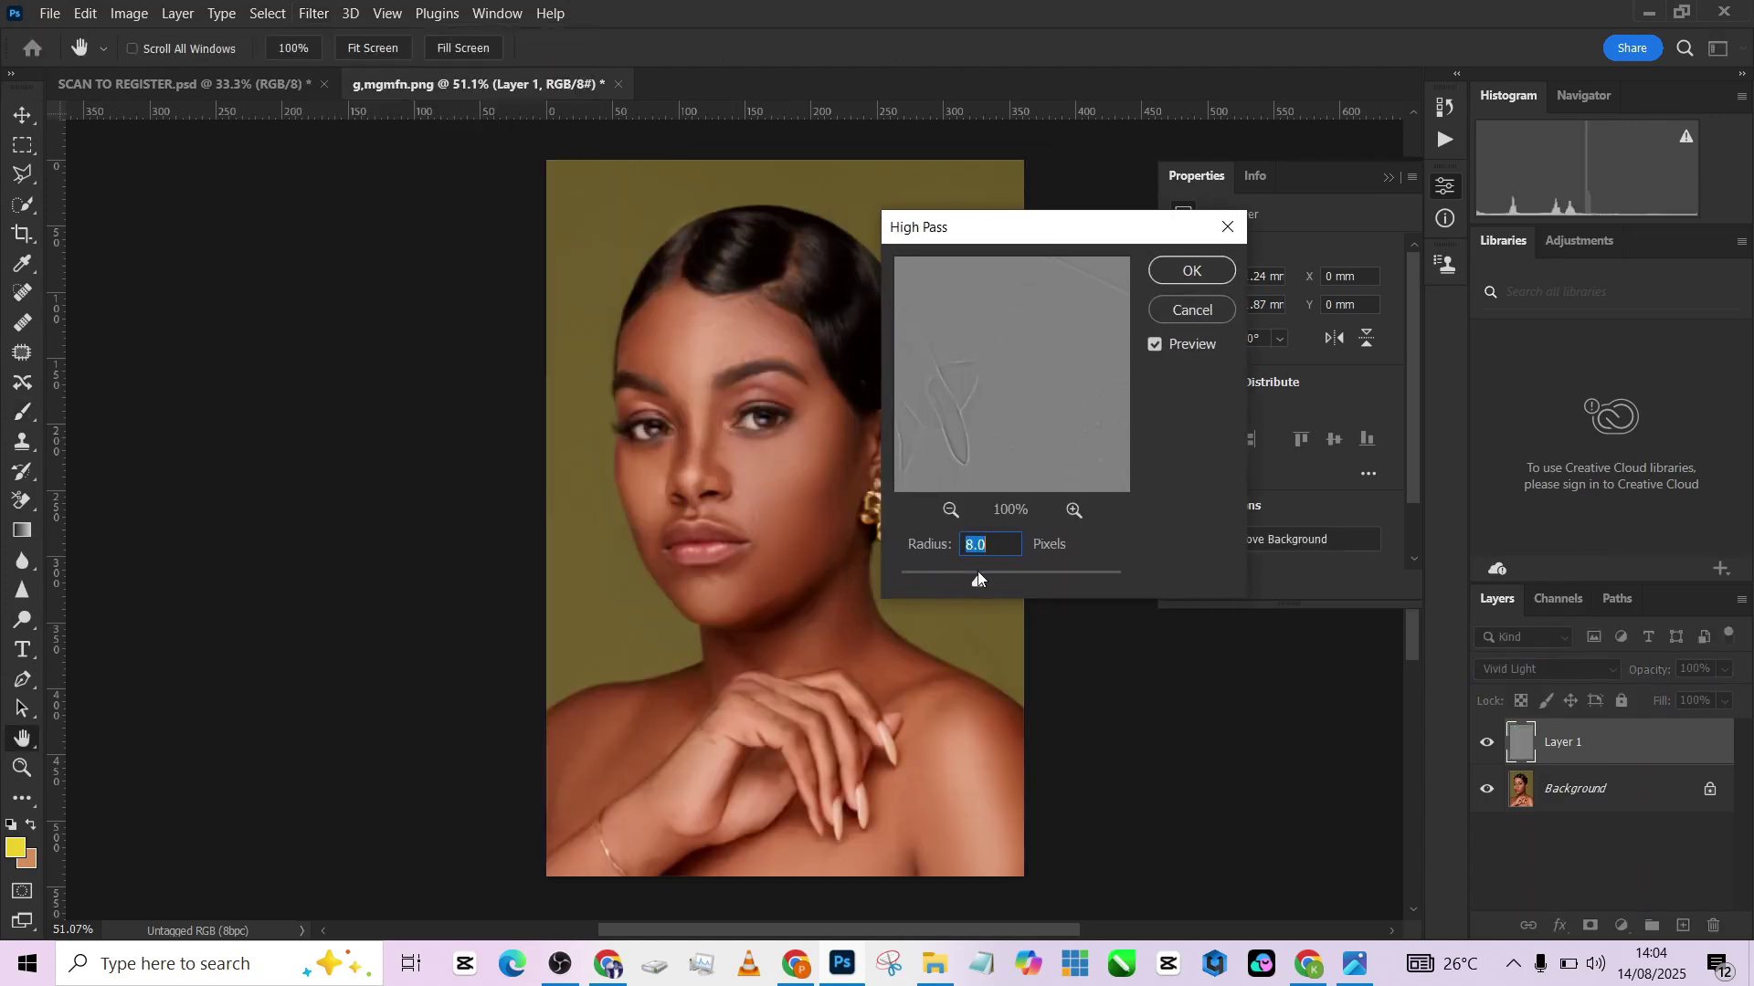
ctrl+click(703, 528)
ctrl+click(704, 528)
ctrl+click(705, 530)
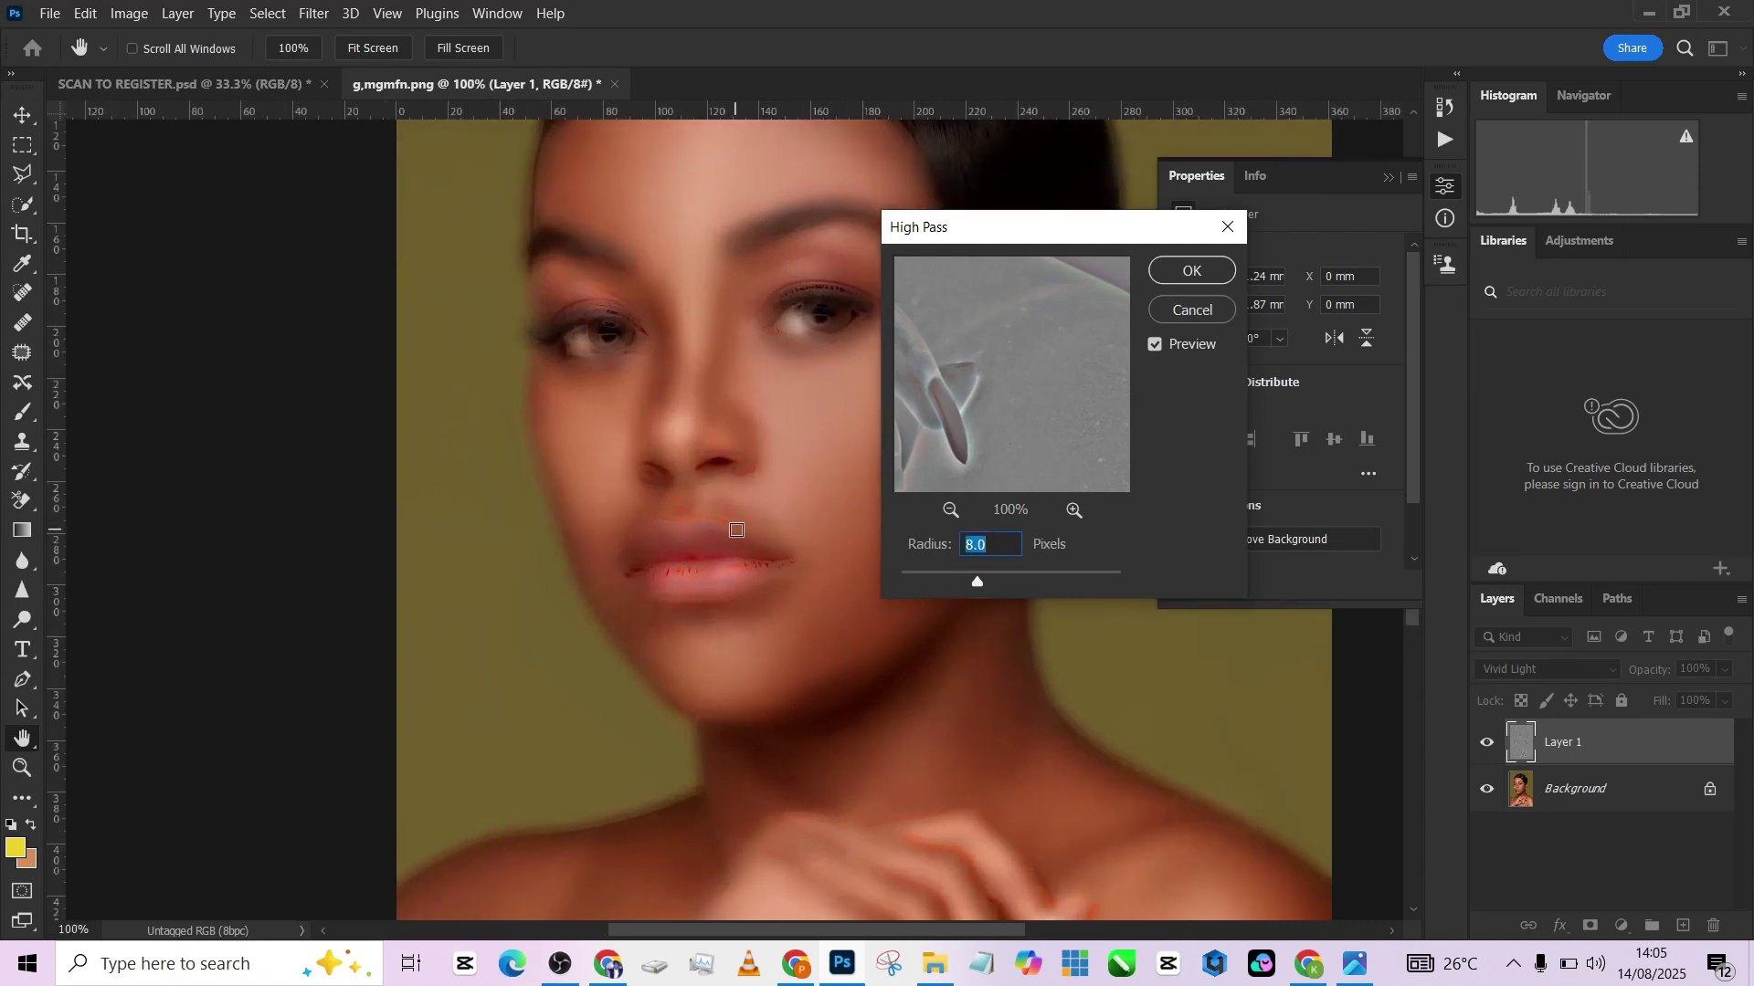
drag(763, 479, 614, 637)
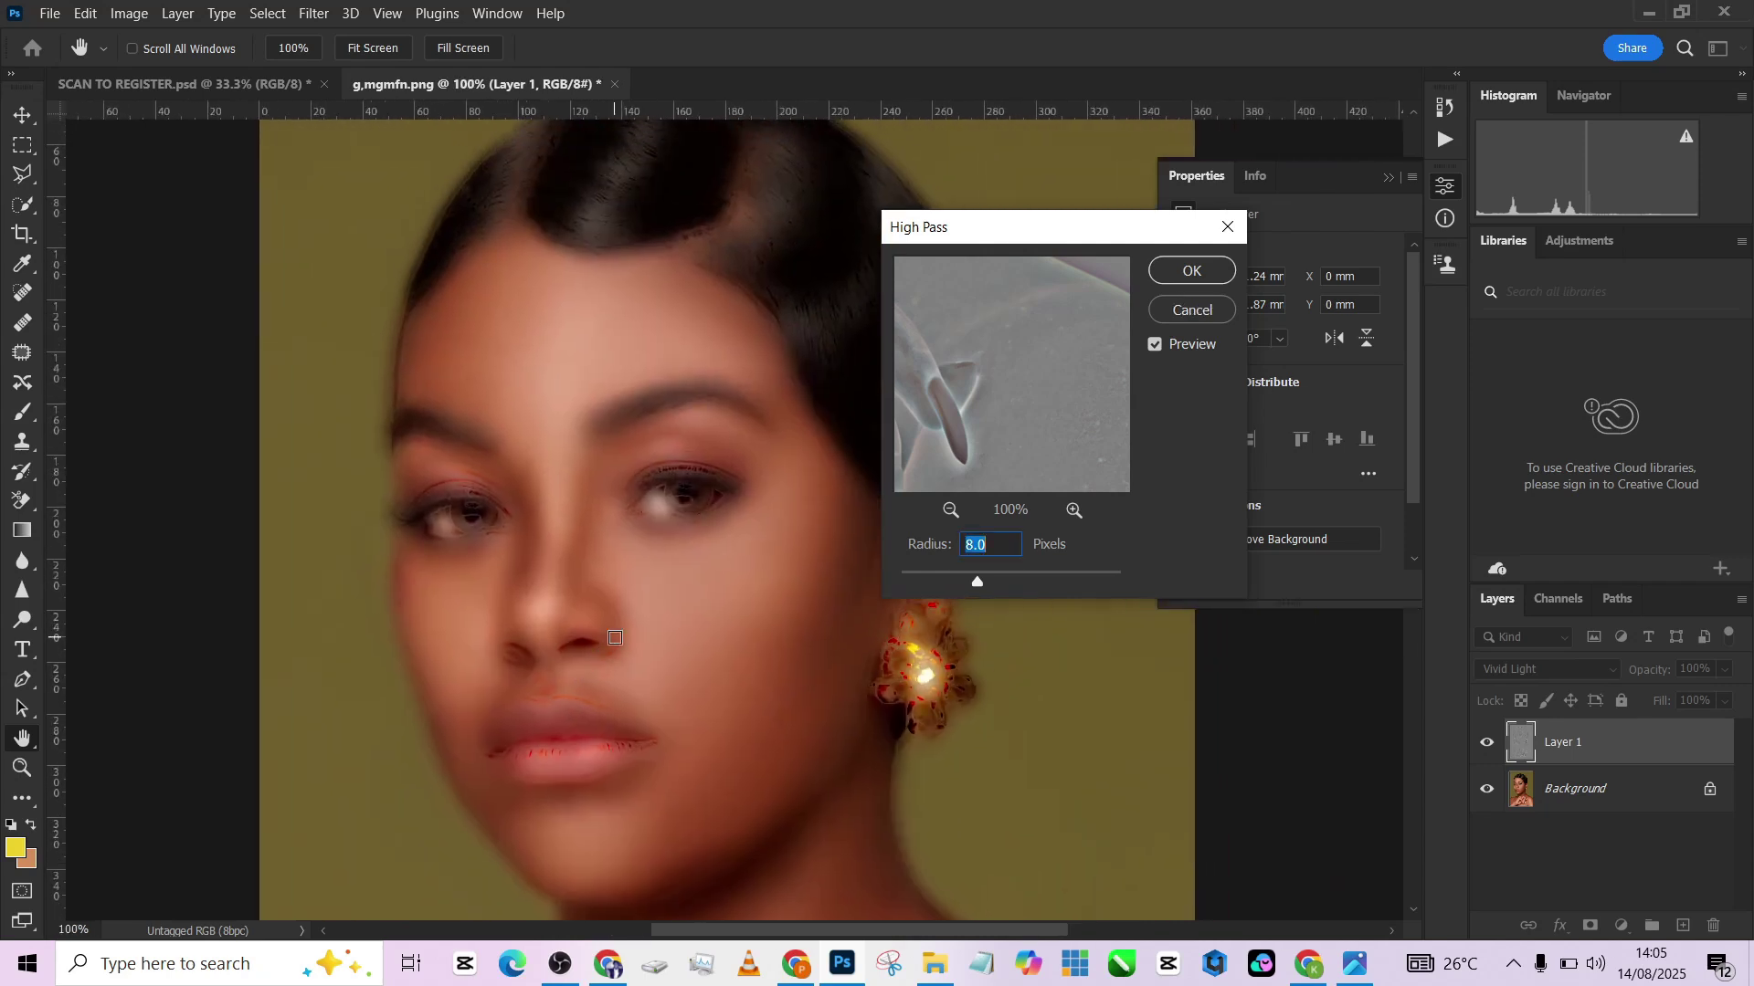
text(6)
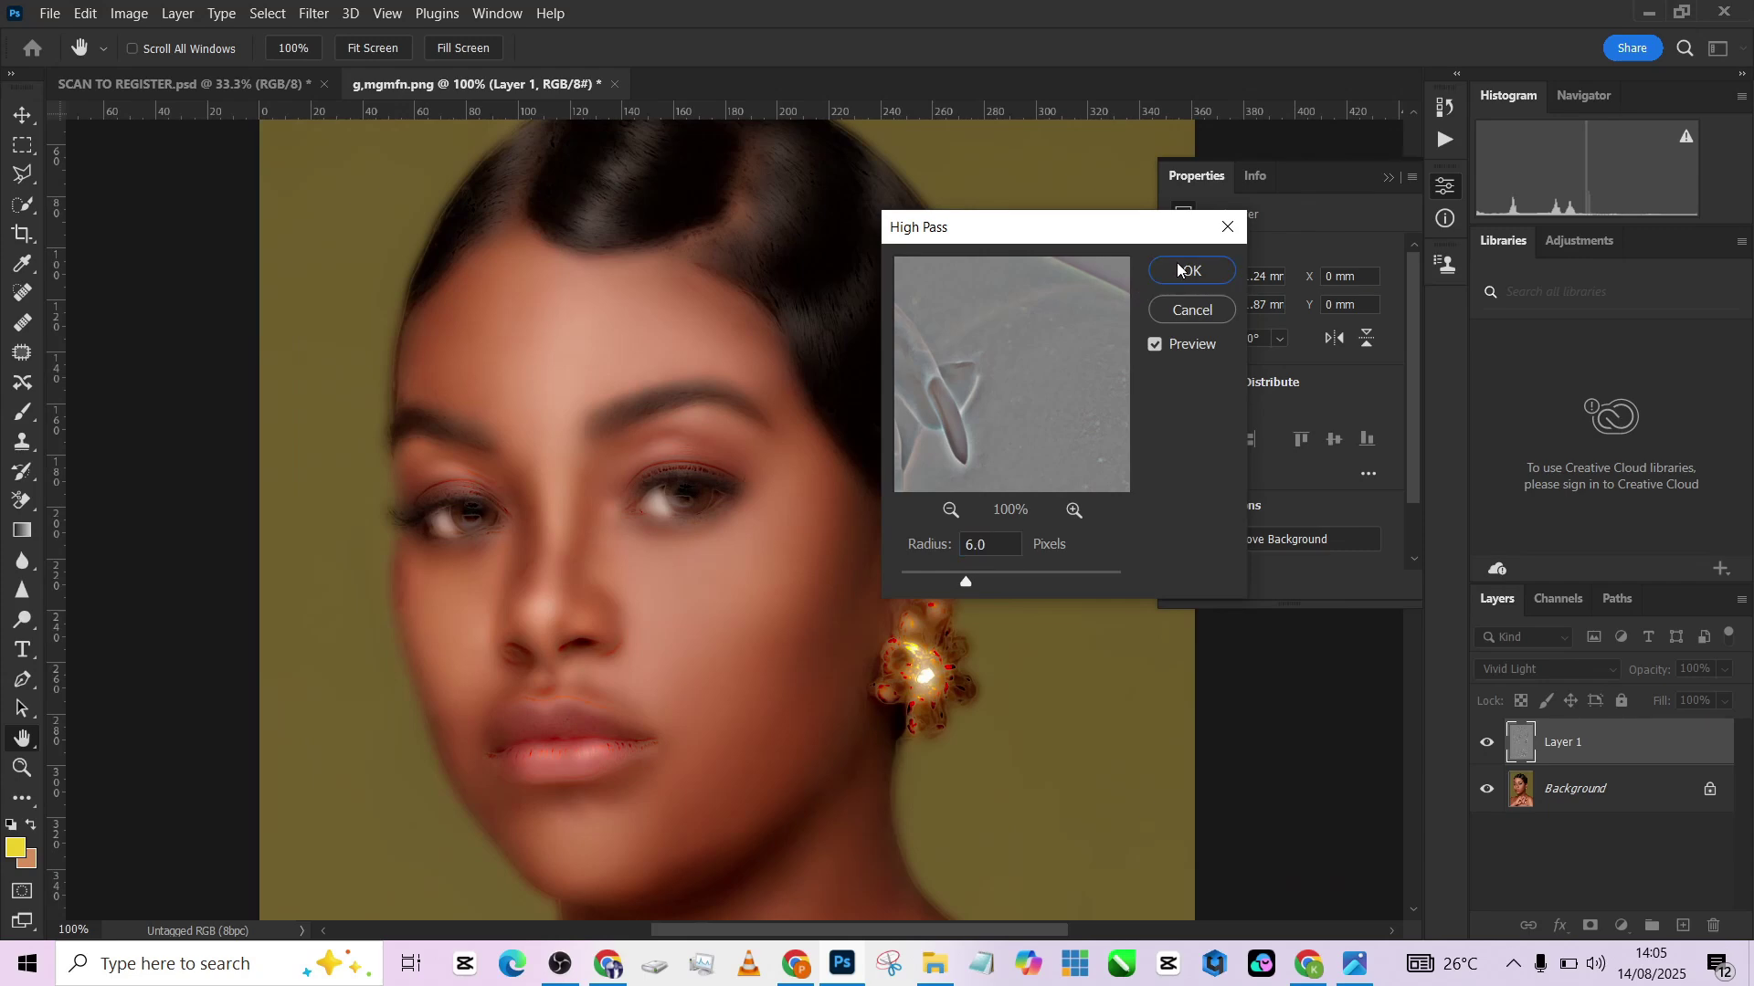
click(1179, 272)
Apply a small-radius Gaussian Blur to Layer 1, adjusting it while checking the skin texture on the face.
click(314, 15)
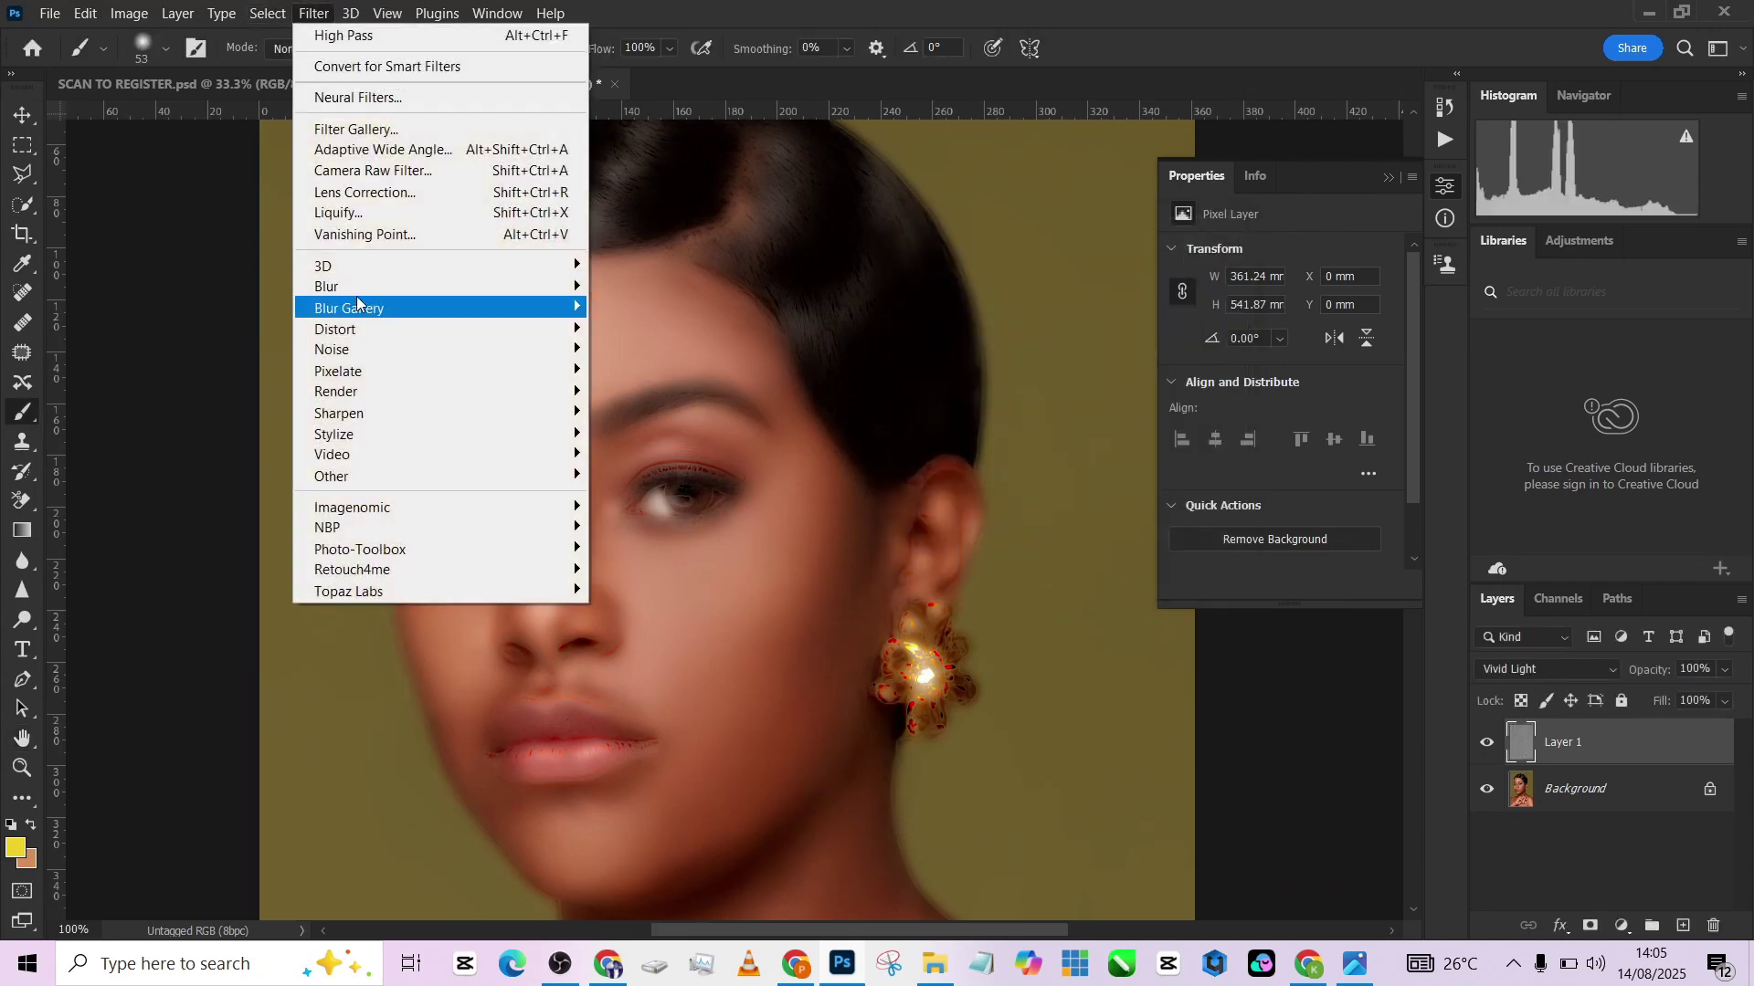
mouse_move(356, 286)
click(640, 362)
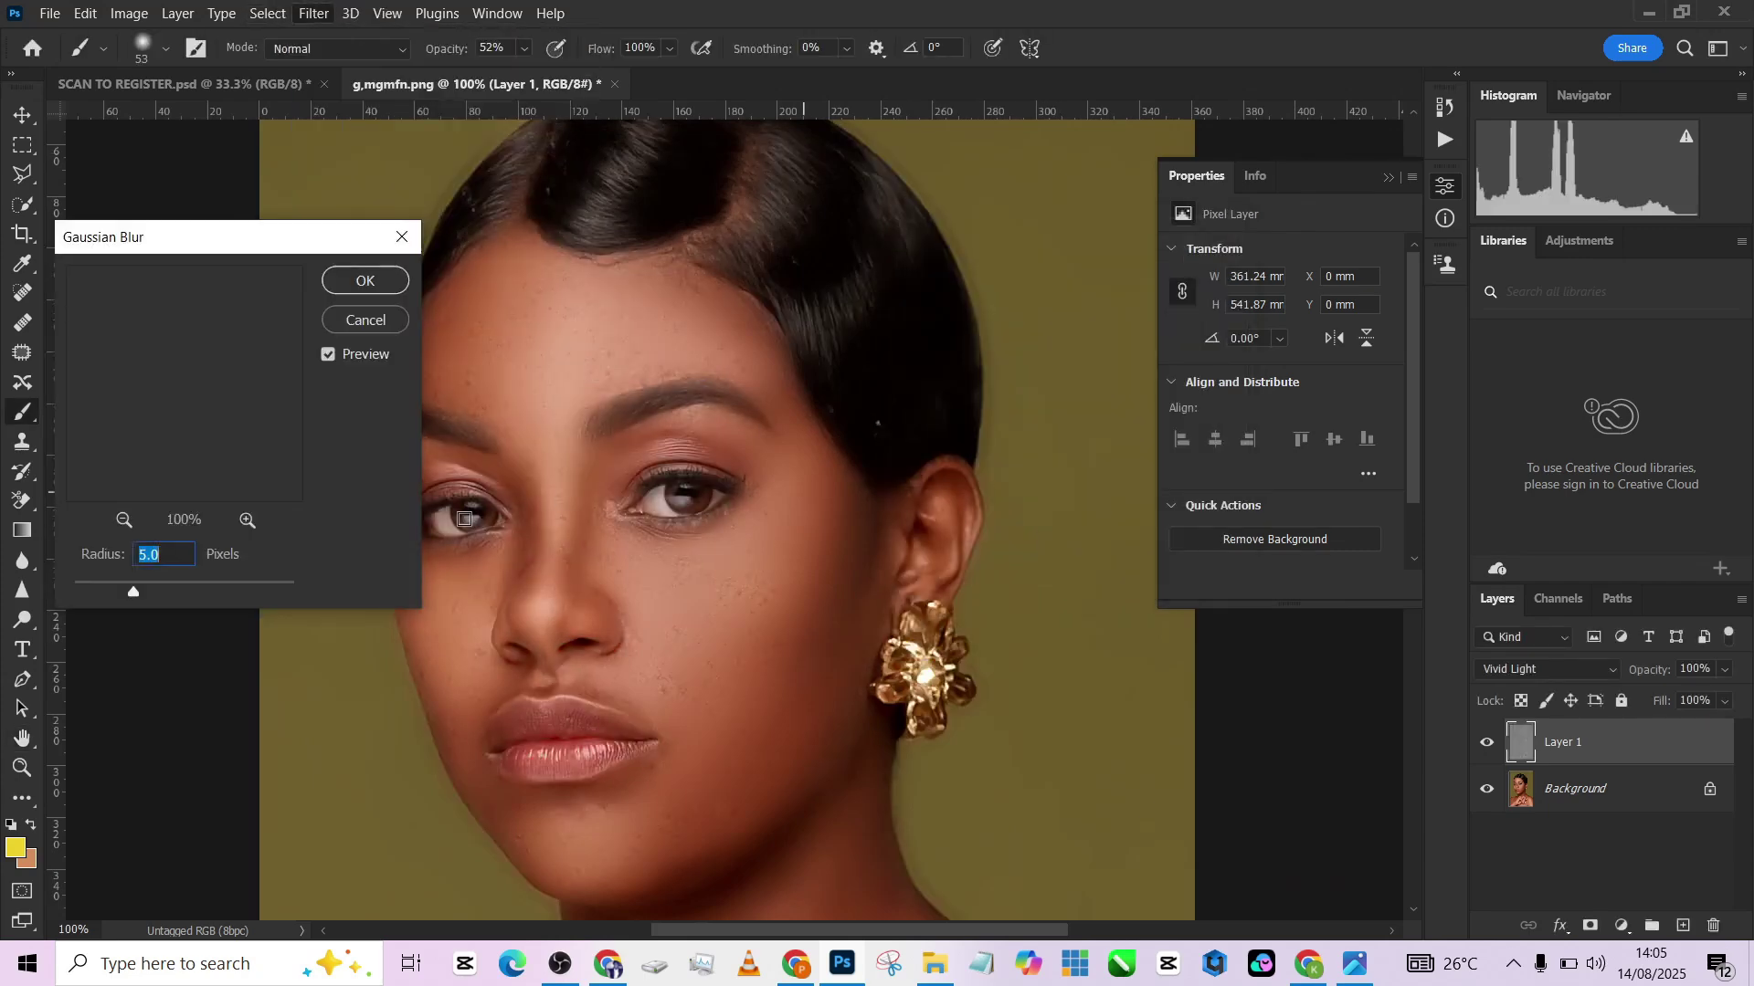
drag(123, 594, 100, 595)
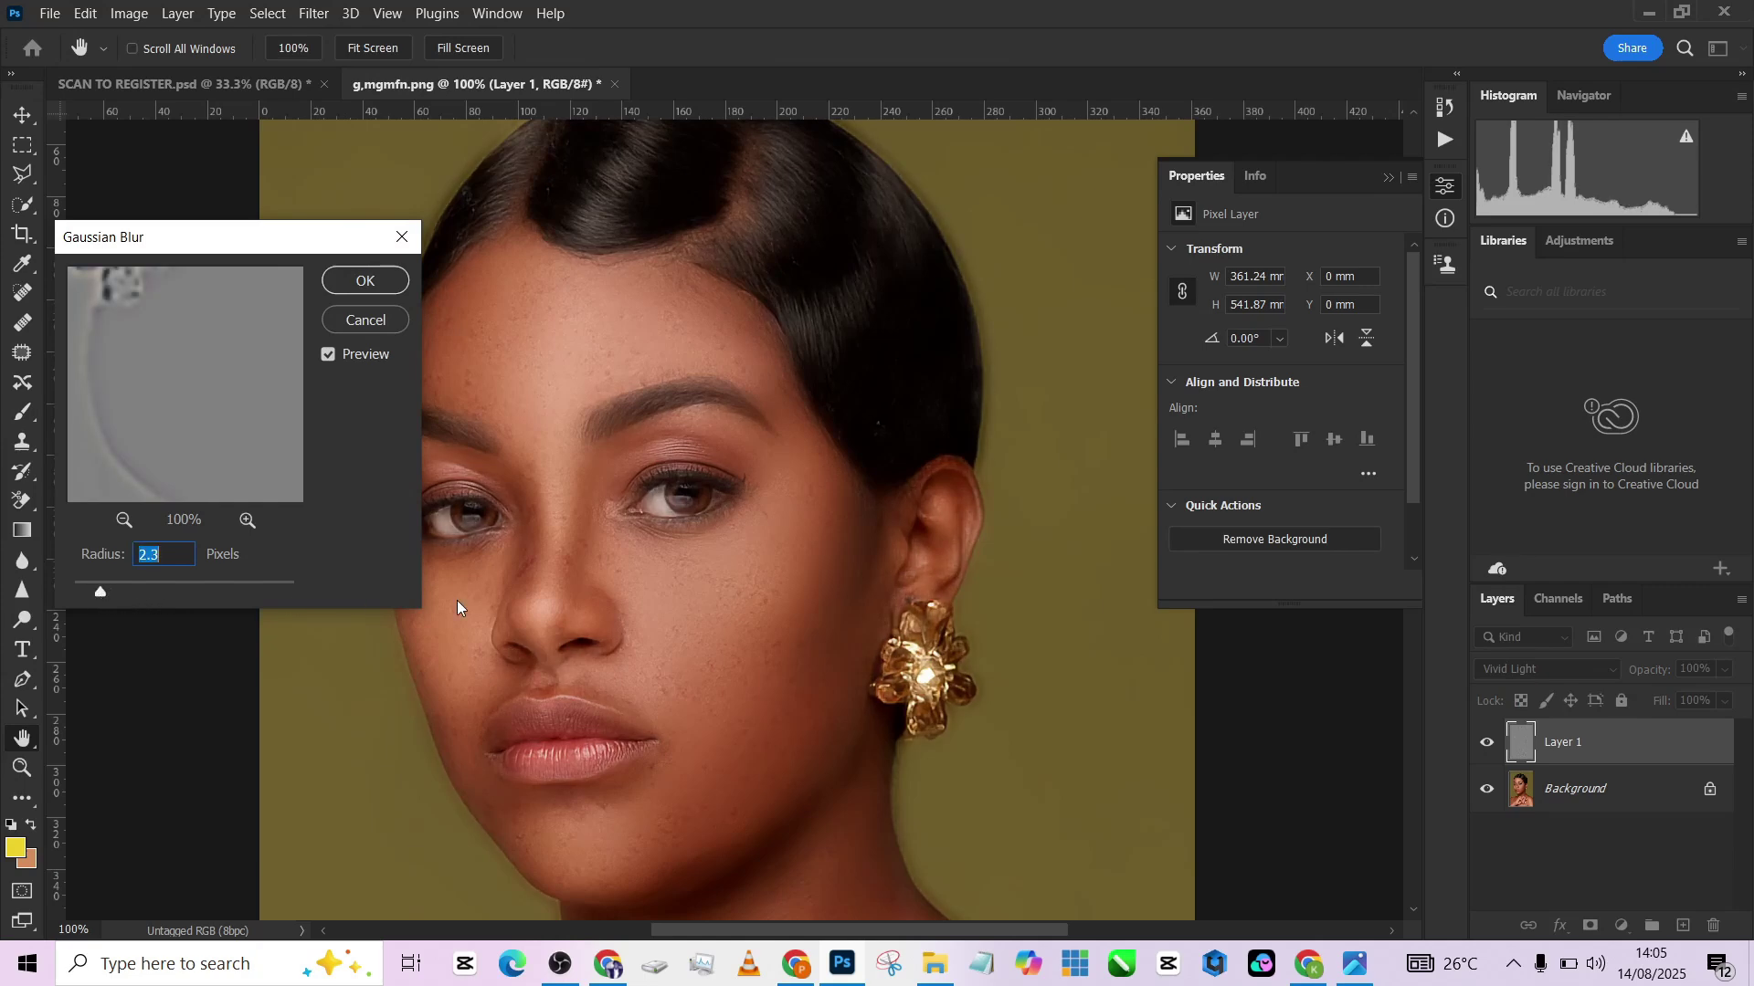
drag(554, 622, 641, 496)
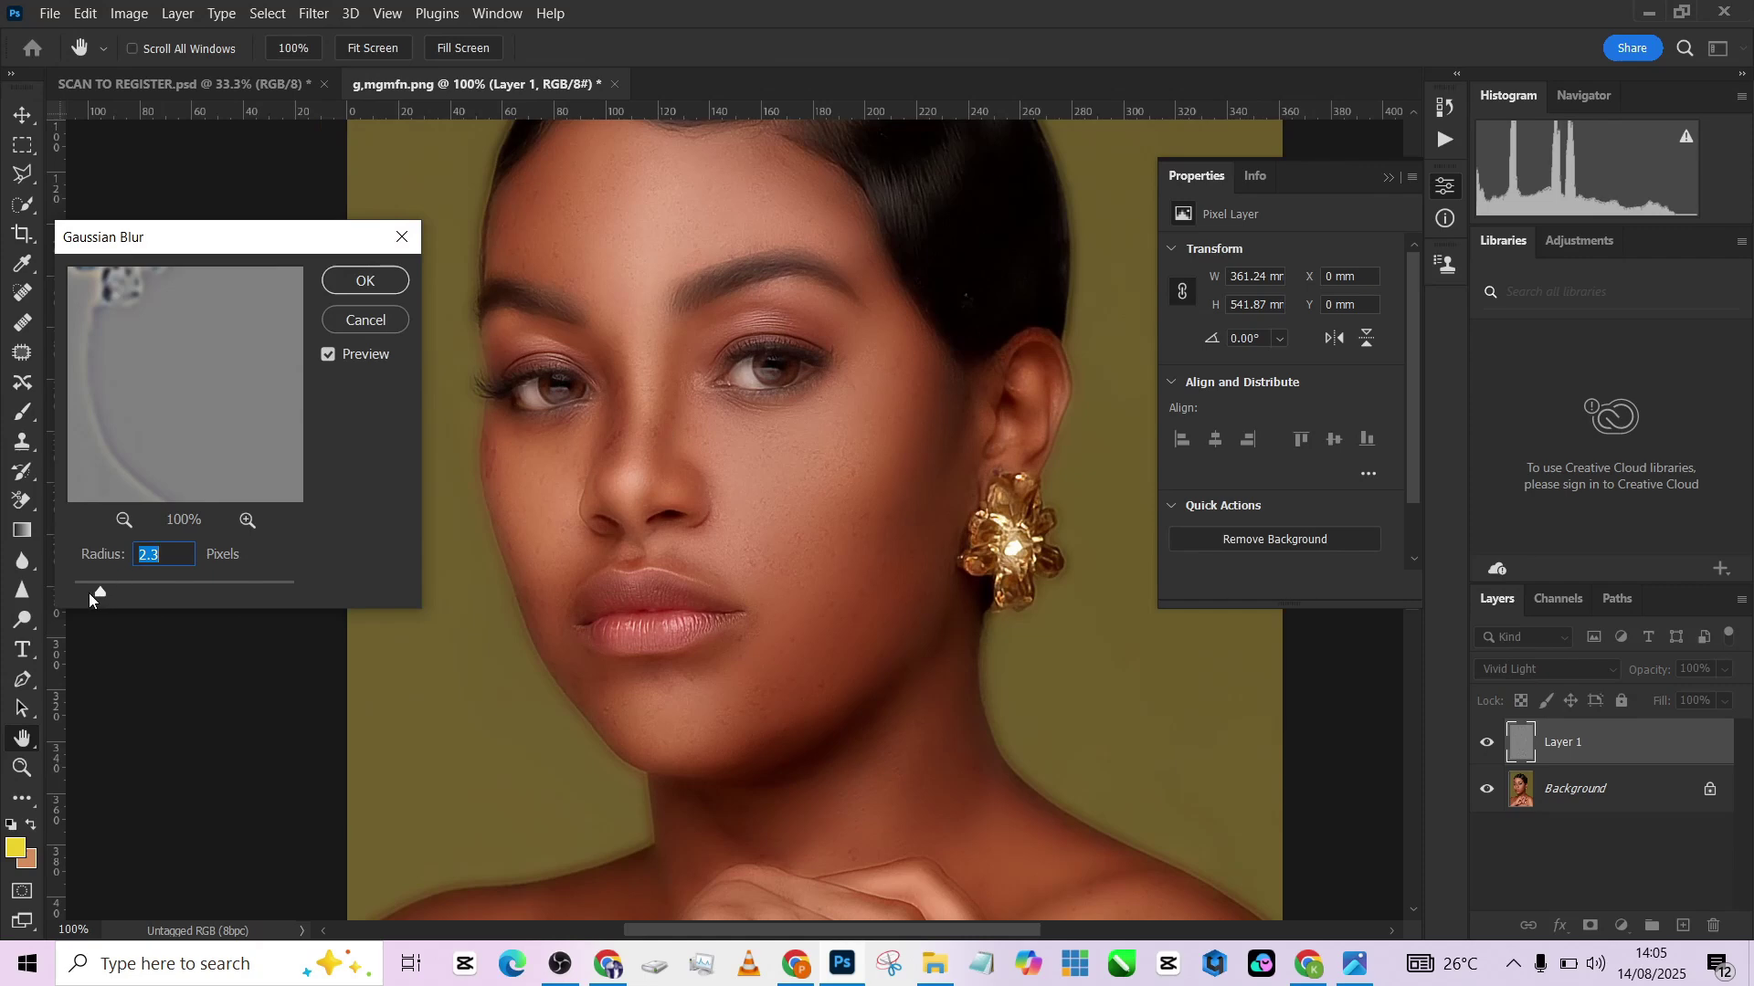
drag(90, 594, 92, 594)
click(356, 281)
Add a black mask to Layer 1 and reveal the smoothing on the forehead with a white 52% Brush at about 69 to 115 px.
key(b)
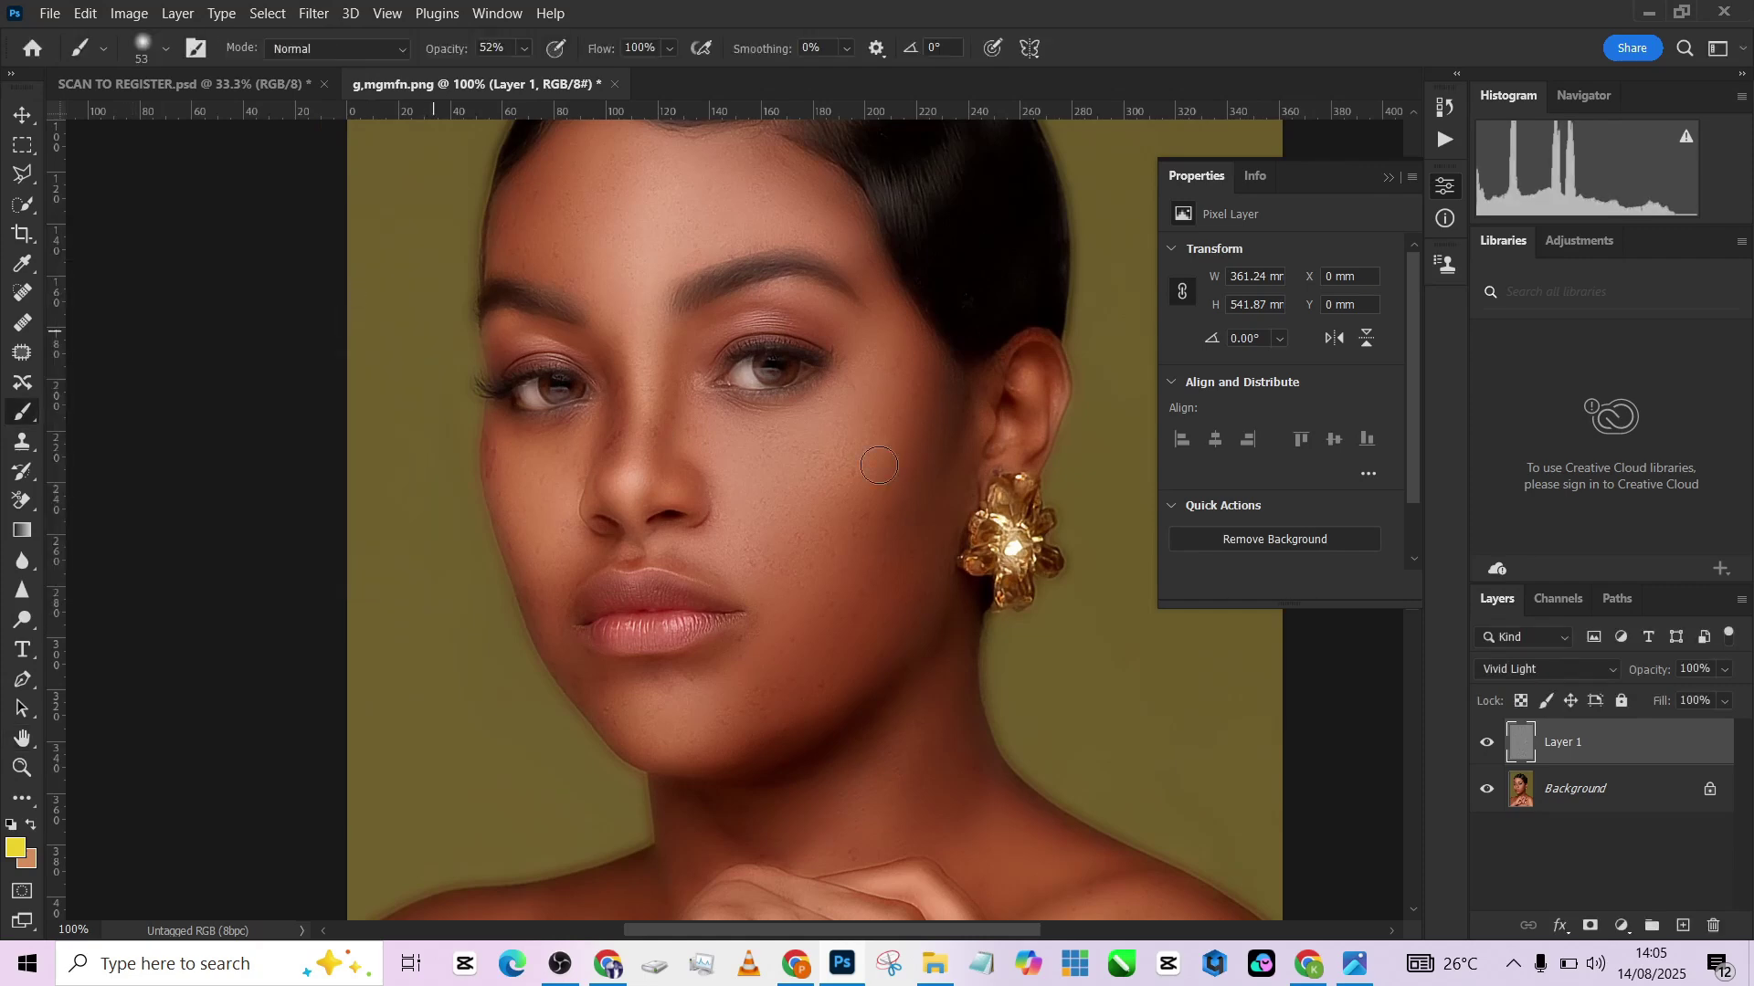
alt+click(1590, 928)
drag(801, 348, 841, 532)
drag(729, 462, 780, 482)
drag(633, 445, 743, 454)
key(bracketleft)
key(bracketleft)
key(bracketleft)
key(bracketleft)
mouse_move(803, 402)
mouse_down()
mouse_move(674, 377)
mouse_move(592, 459)
mouse_up()
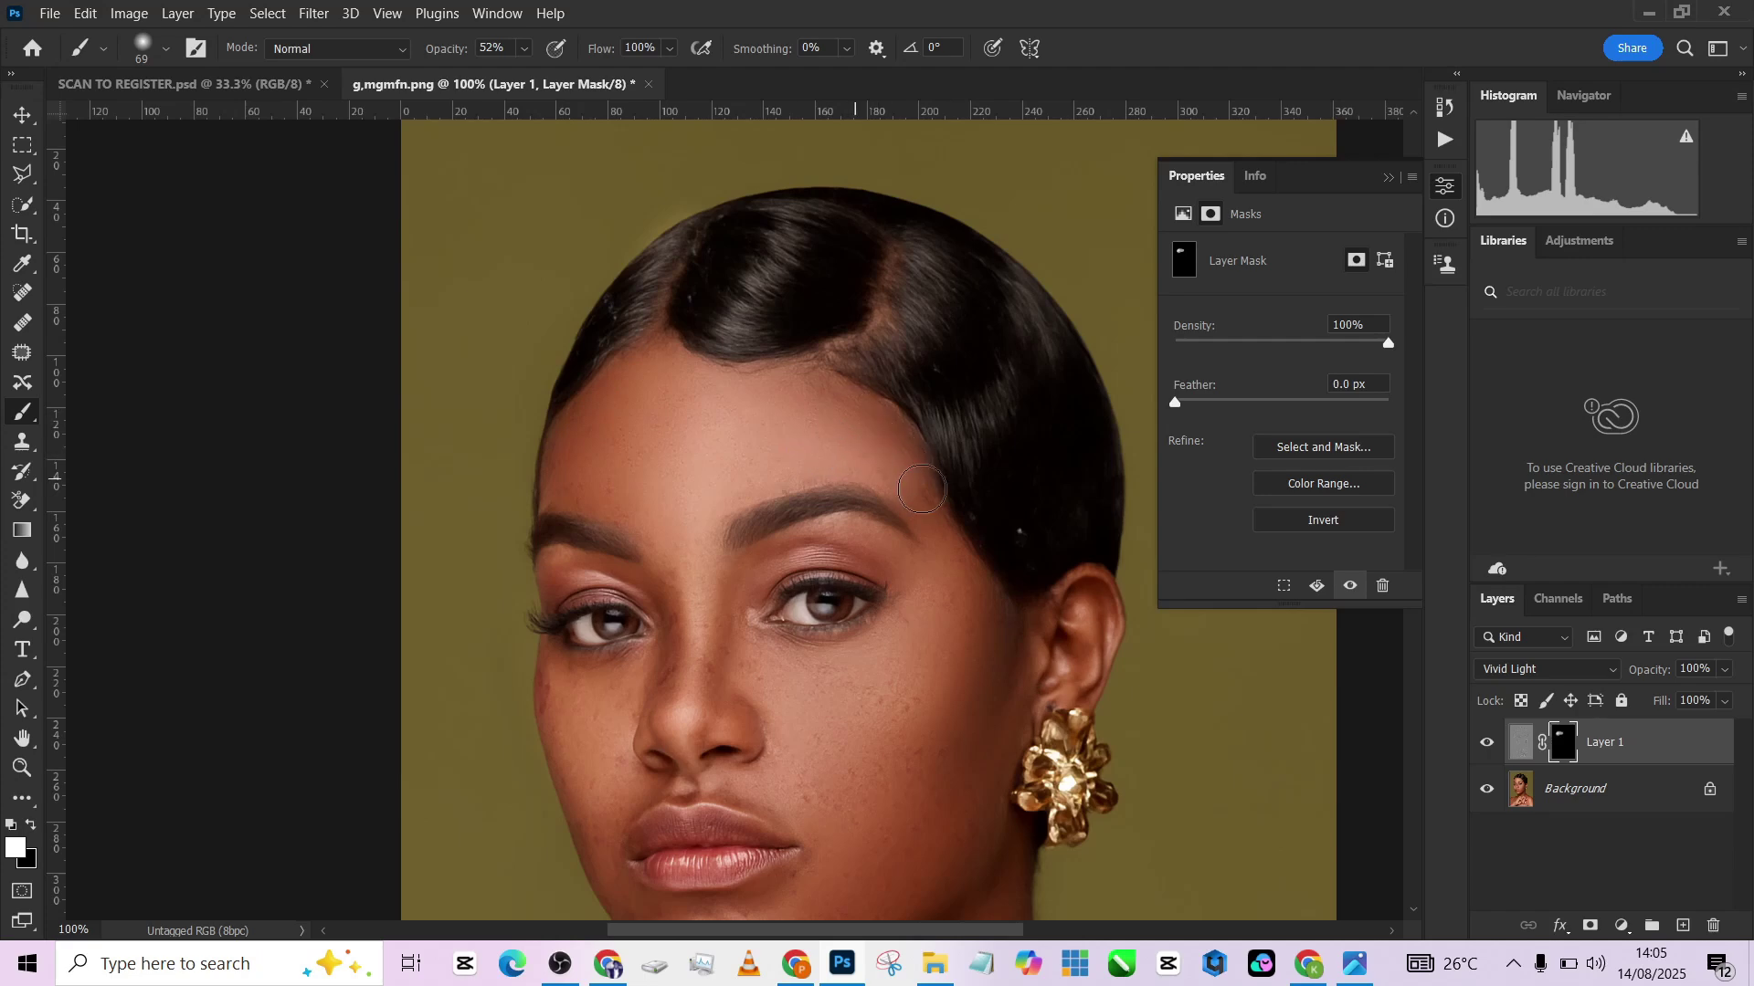
alt+right_click(916, 491)
mouse_move(916, 492)
mouse_down()
mouse_move(937, 542)
mouse_move(827, 312)
mouse_up()
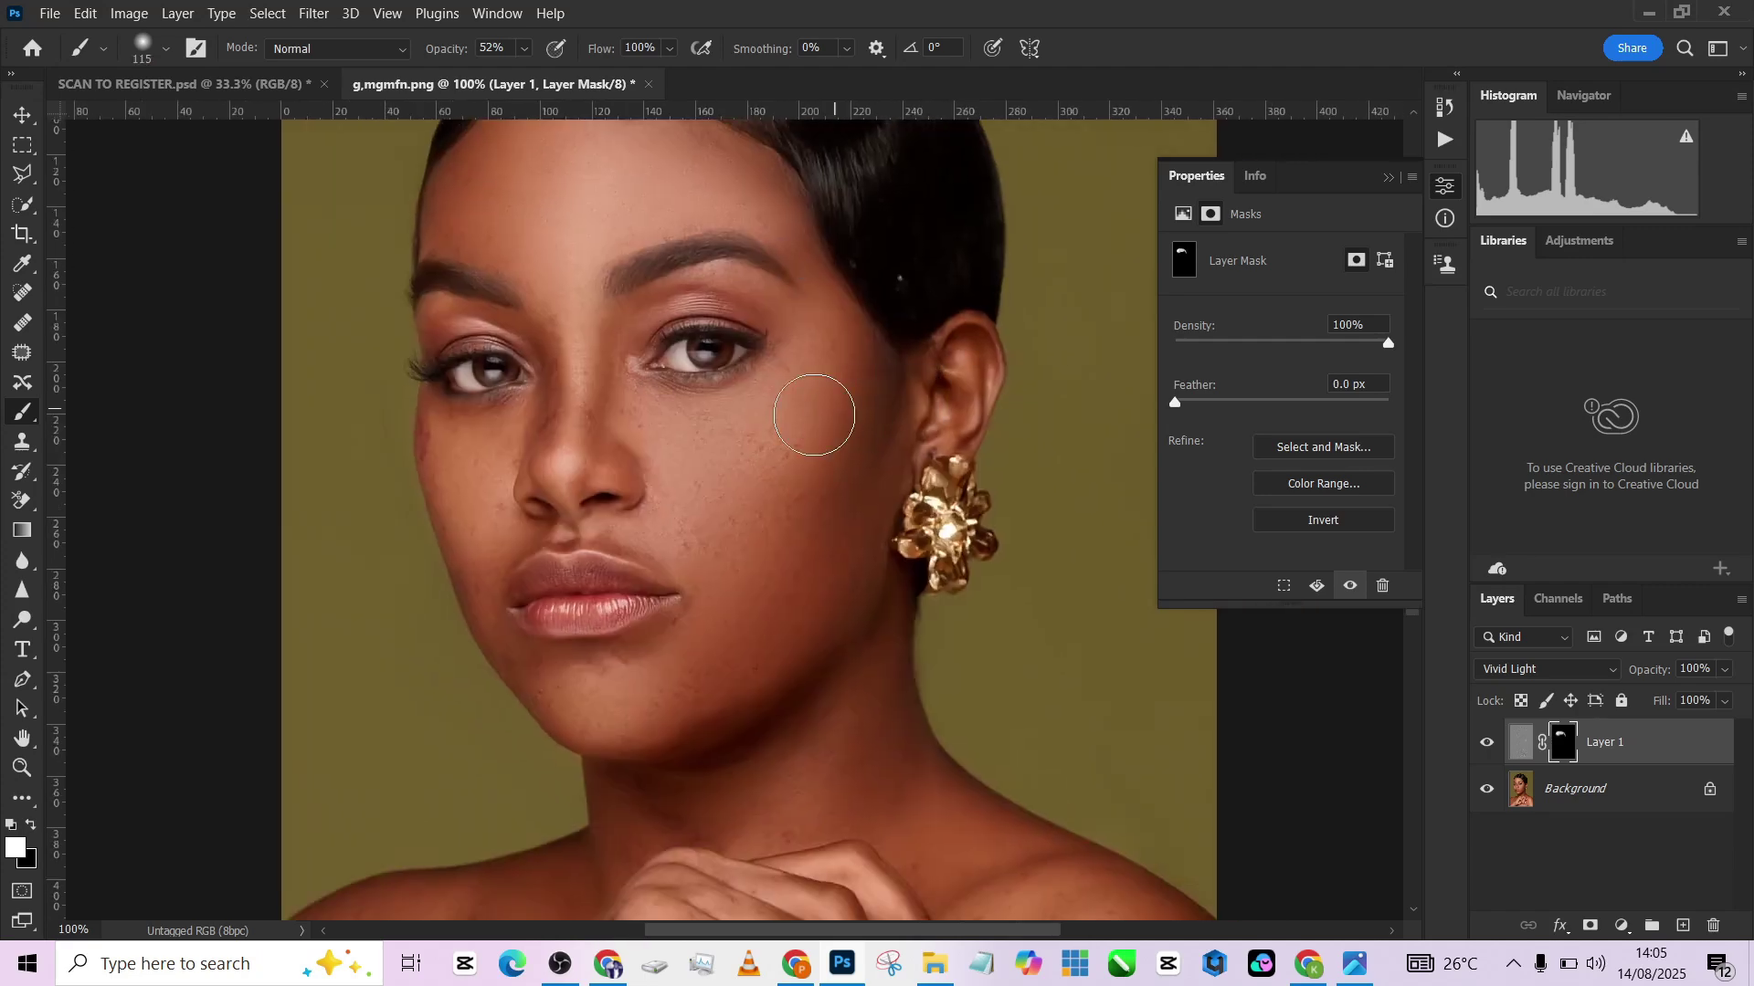
Reveal the smoothing on the earring-side cheek and the chin on Layer 1's mask with the Brush at about 115 and 70 px.
mouse_move(819, 414)
mouse_down()
mouse_move(686, 427)
mouse_move(617, 404)
mouse_move(658, 420)
mouse_move(673, 467)
mouse_move(738, 522)
mouse_move(793, 510)
mouse_move(809, 553)
mouse_move(743, 629)
mouse_move(868, 589)
mouse_move(837, 590)
mouse_move(773, 679)
mouse_move(700, 712)
mouse_move(737, 669)
mouse_up()
key([)
key([)
key([)
drag(599, 694, 636, 659)
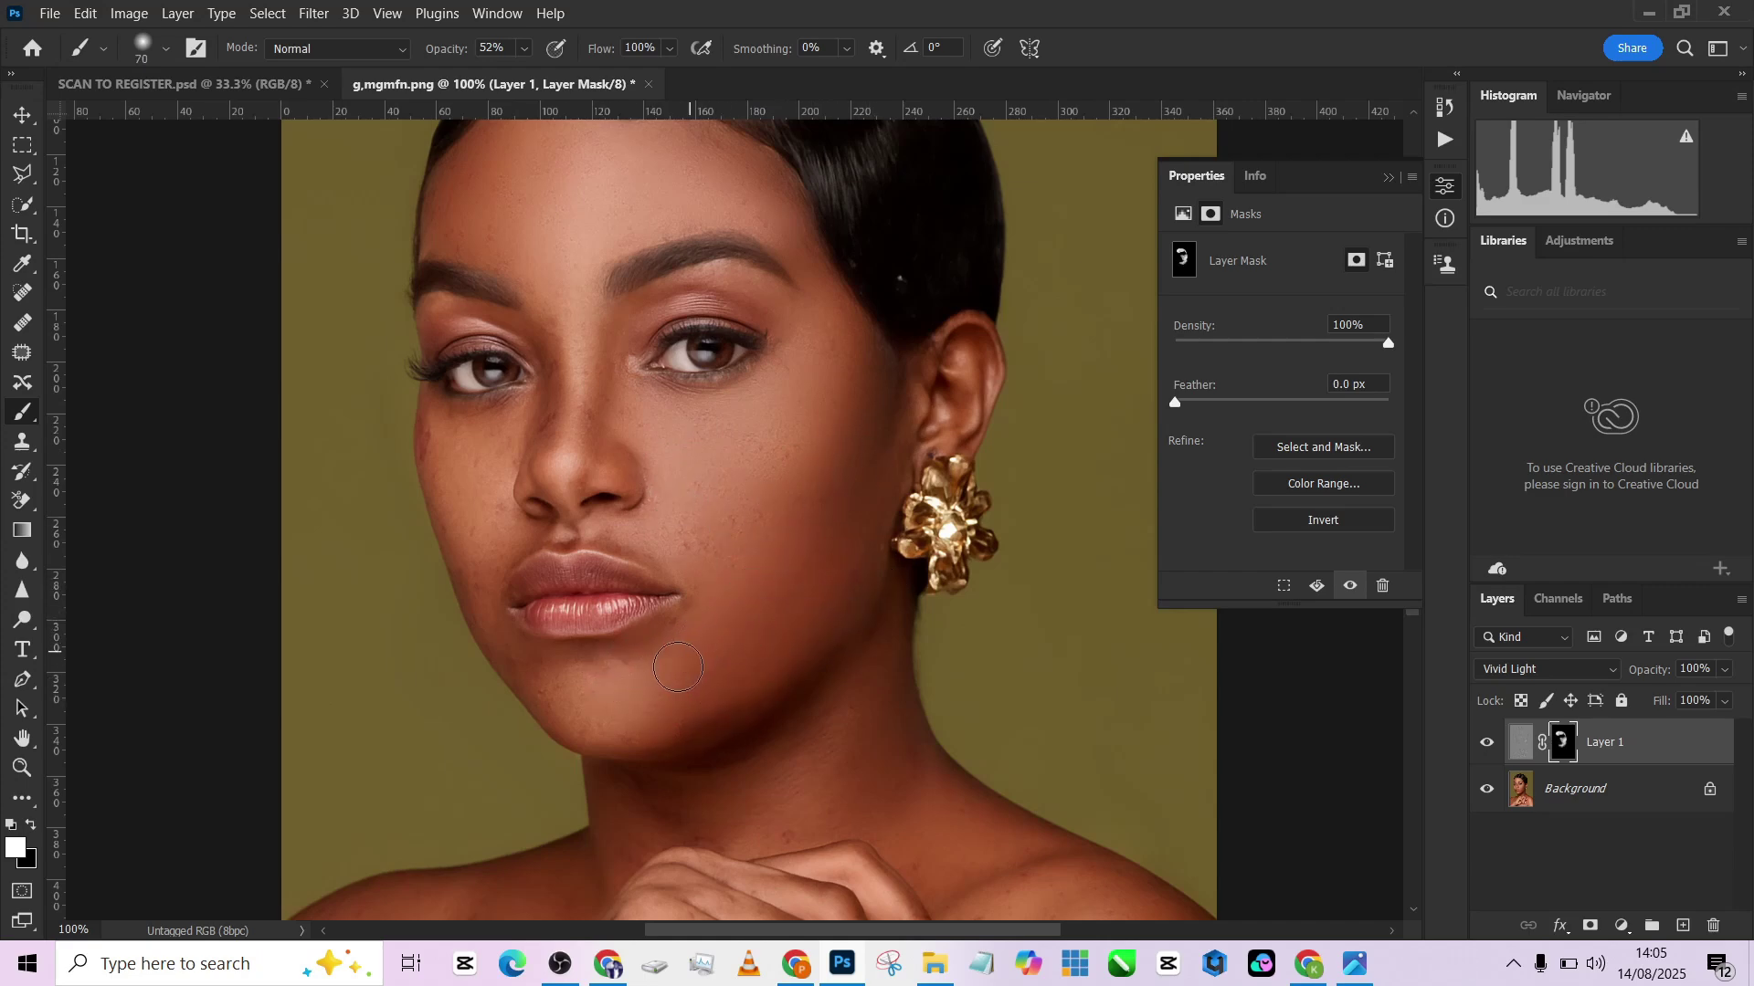
alt+right_click(678, 667)
Raise the Brush opacity to 94% and smooth the far cheek and nose on Layer 1's mask at about 34 px.
drag(445, 55, 485, 55)
scroll(486, 379, up, 5)
alt+right_click(457, 454)
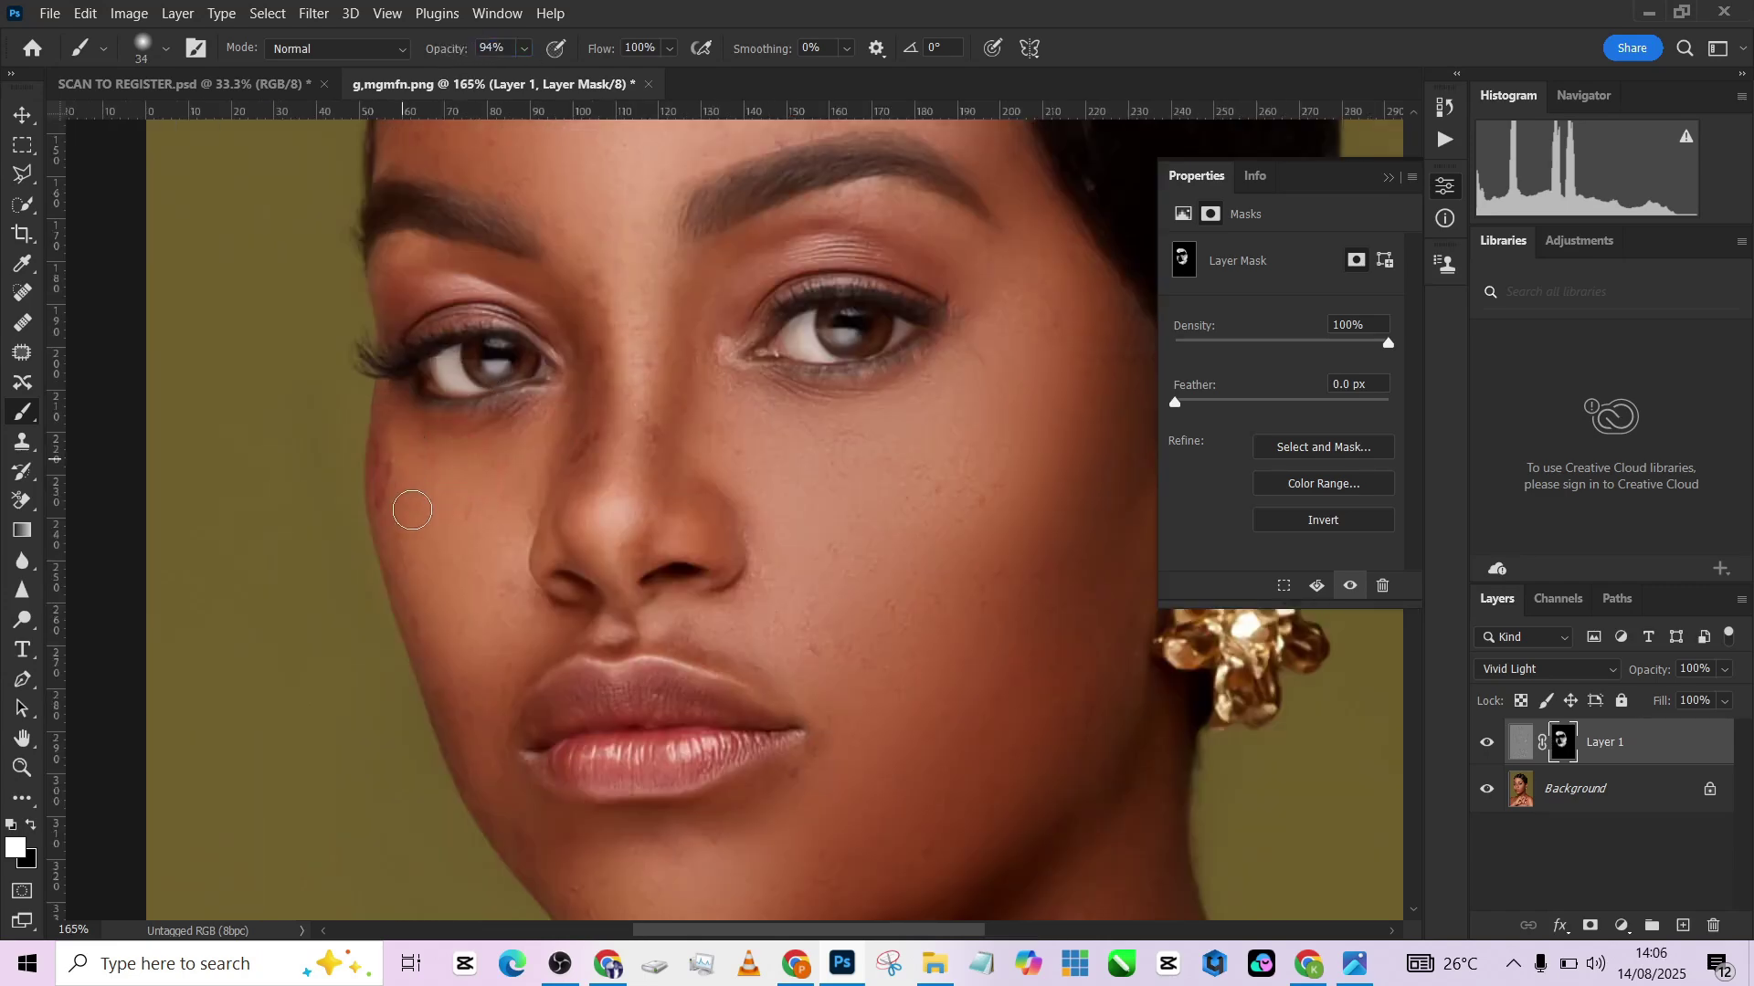
drag(400, 490, 396, 435)
mouse_move(560, 458)
mouse_down()
mouse_move(591, 306)
mouse_move(600, 351)
mouse_move(614, 278)
mouse_up()
mouse_move(624, 424)
mouse_down()
mouse_move(672, 381)
mouse_move(640, 480)
mouse_move(643, 304)
mouse_up()
Smooth the cheek, chin and skin around the mouth on Layer 1's mask with the Brush at about 66 and 39 px.
scroll(998, 357, down, 3)
drag(999, 407, 1017, 408)
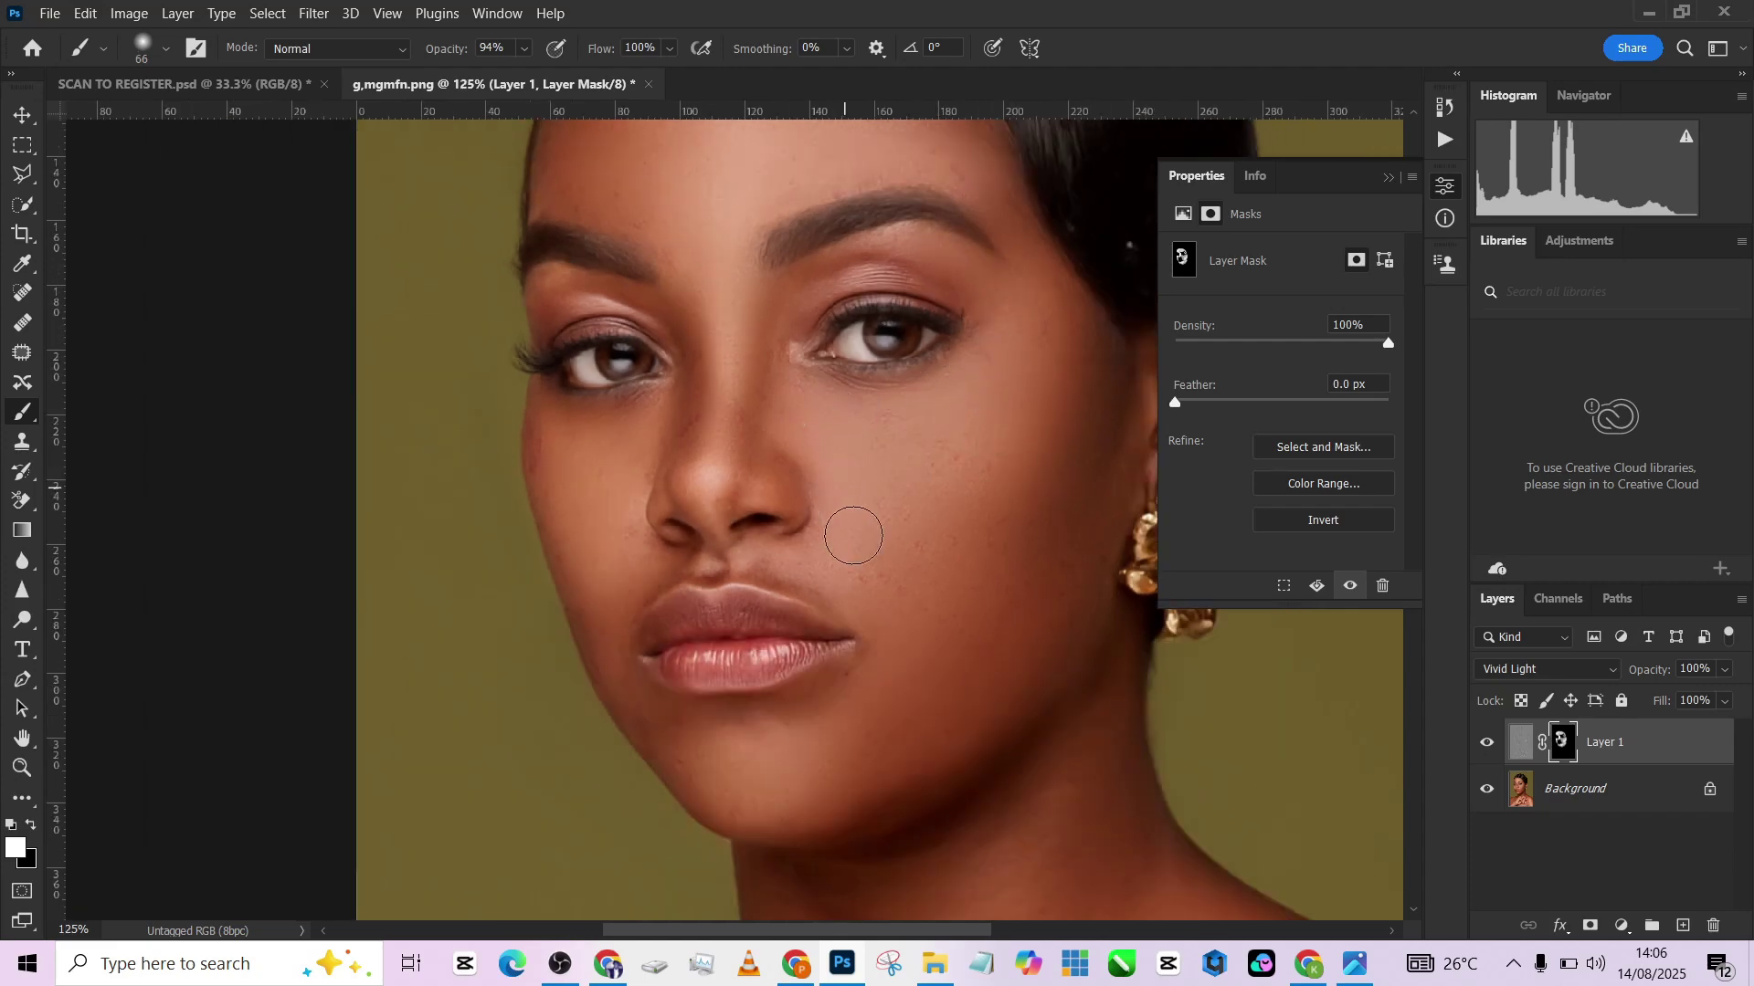
drag(854, 460, 670, 261)
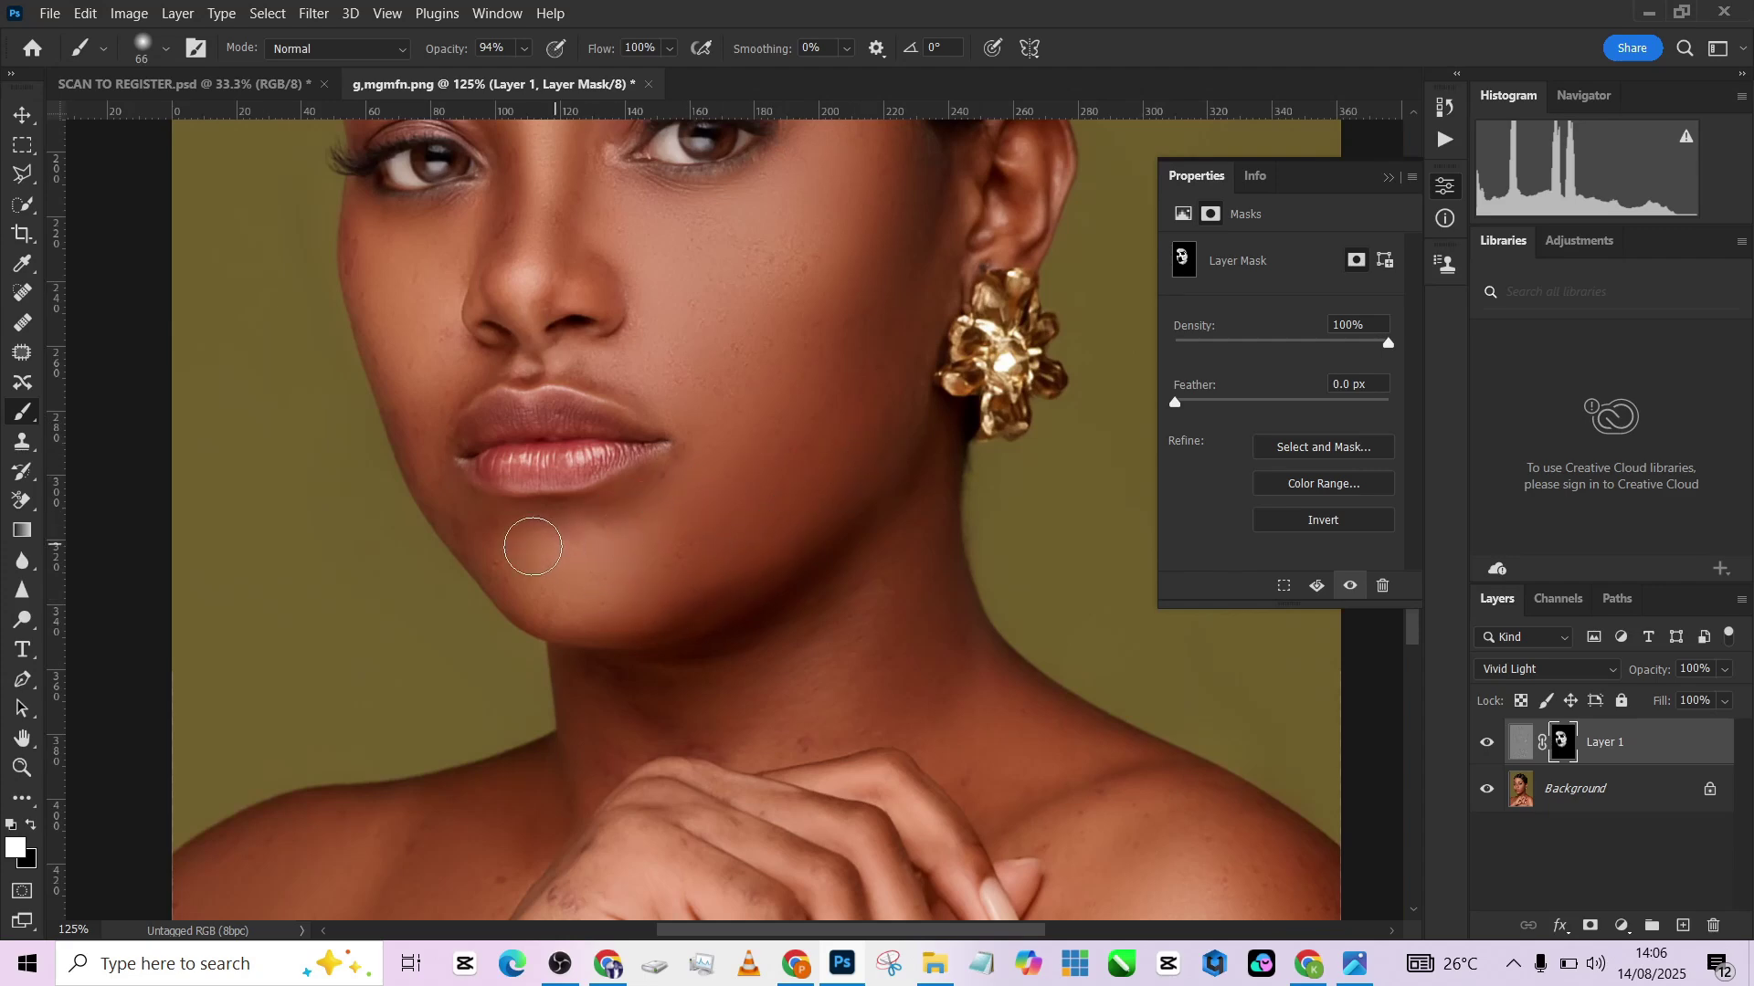
alt+right_click(631, 430)
scroll(664, 391, down, 6)
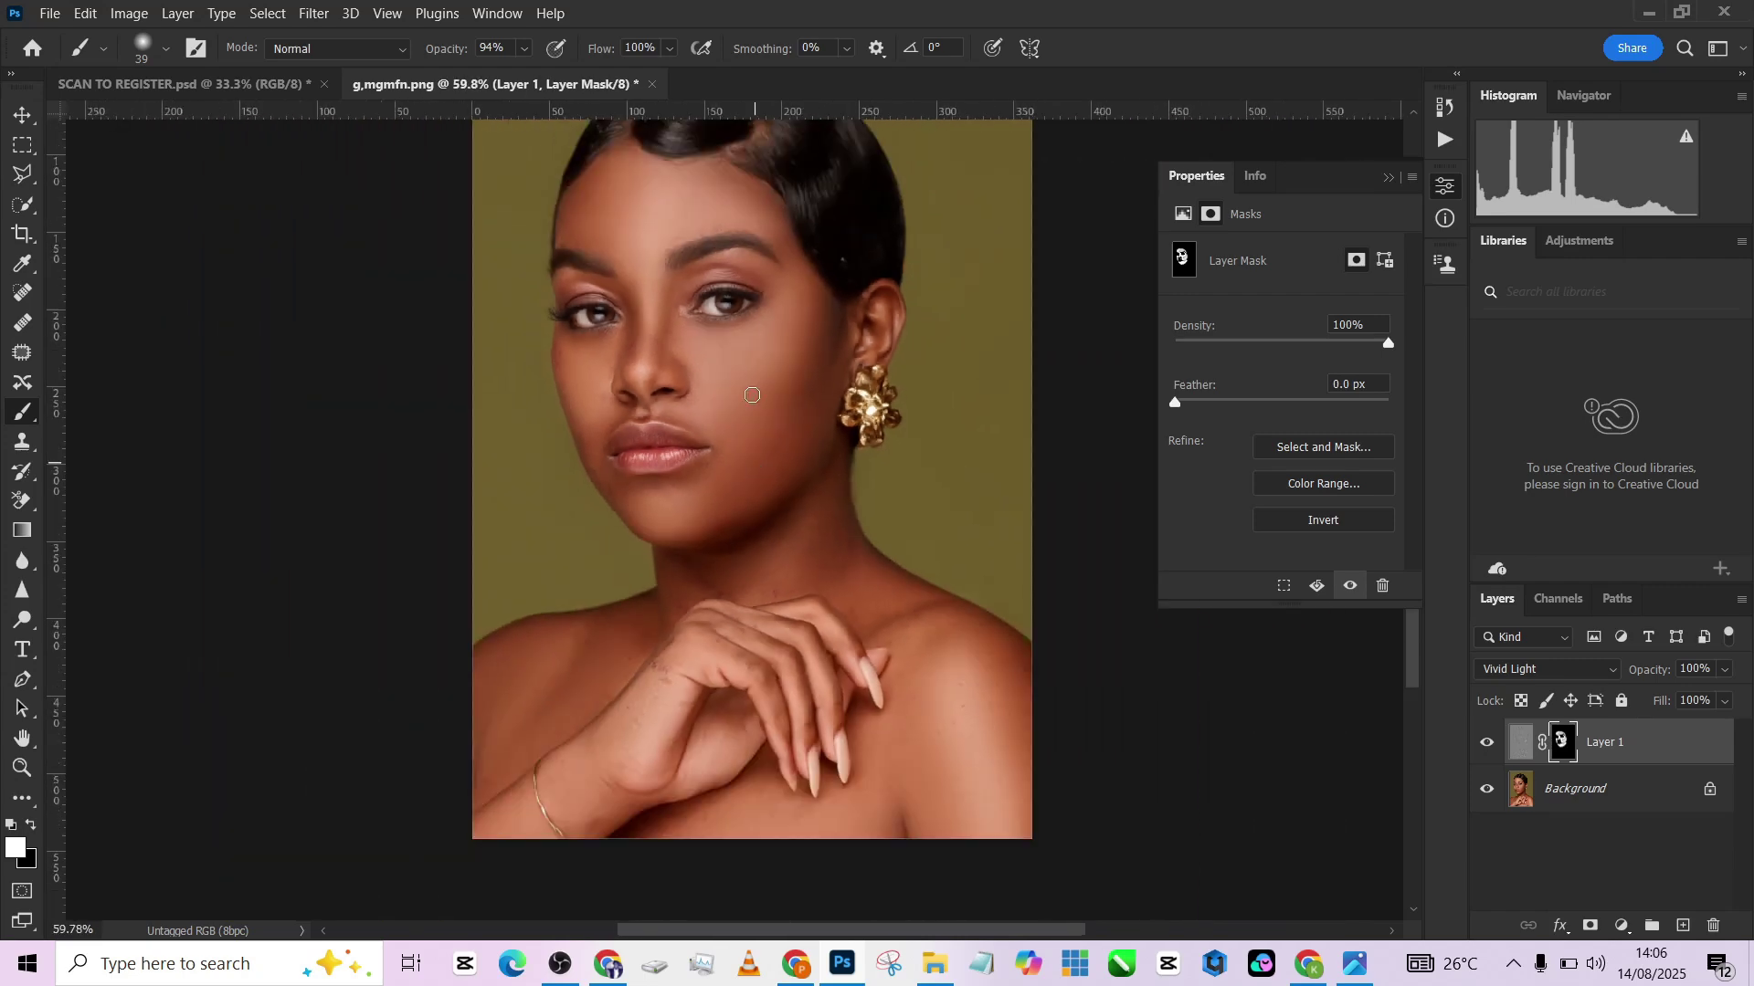
Extend the smoothing over the forehead and cheek on Layer 1's mask with the white Brush at about 103 and 58 px.
mouse_move(651, 445)
mouse_down()
mouse_move(666, 451)
mouse_move(617, 426)
mouse_up()
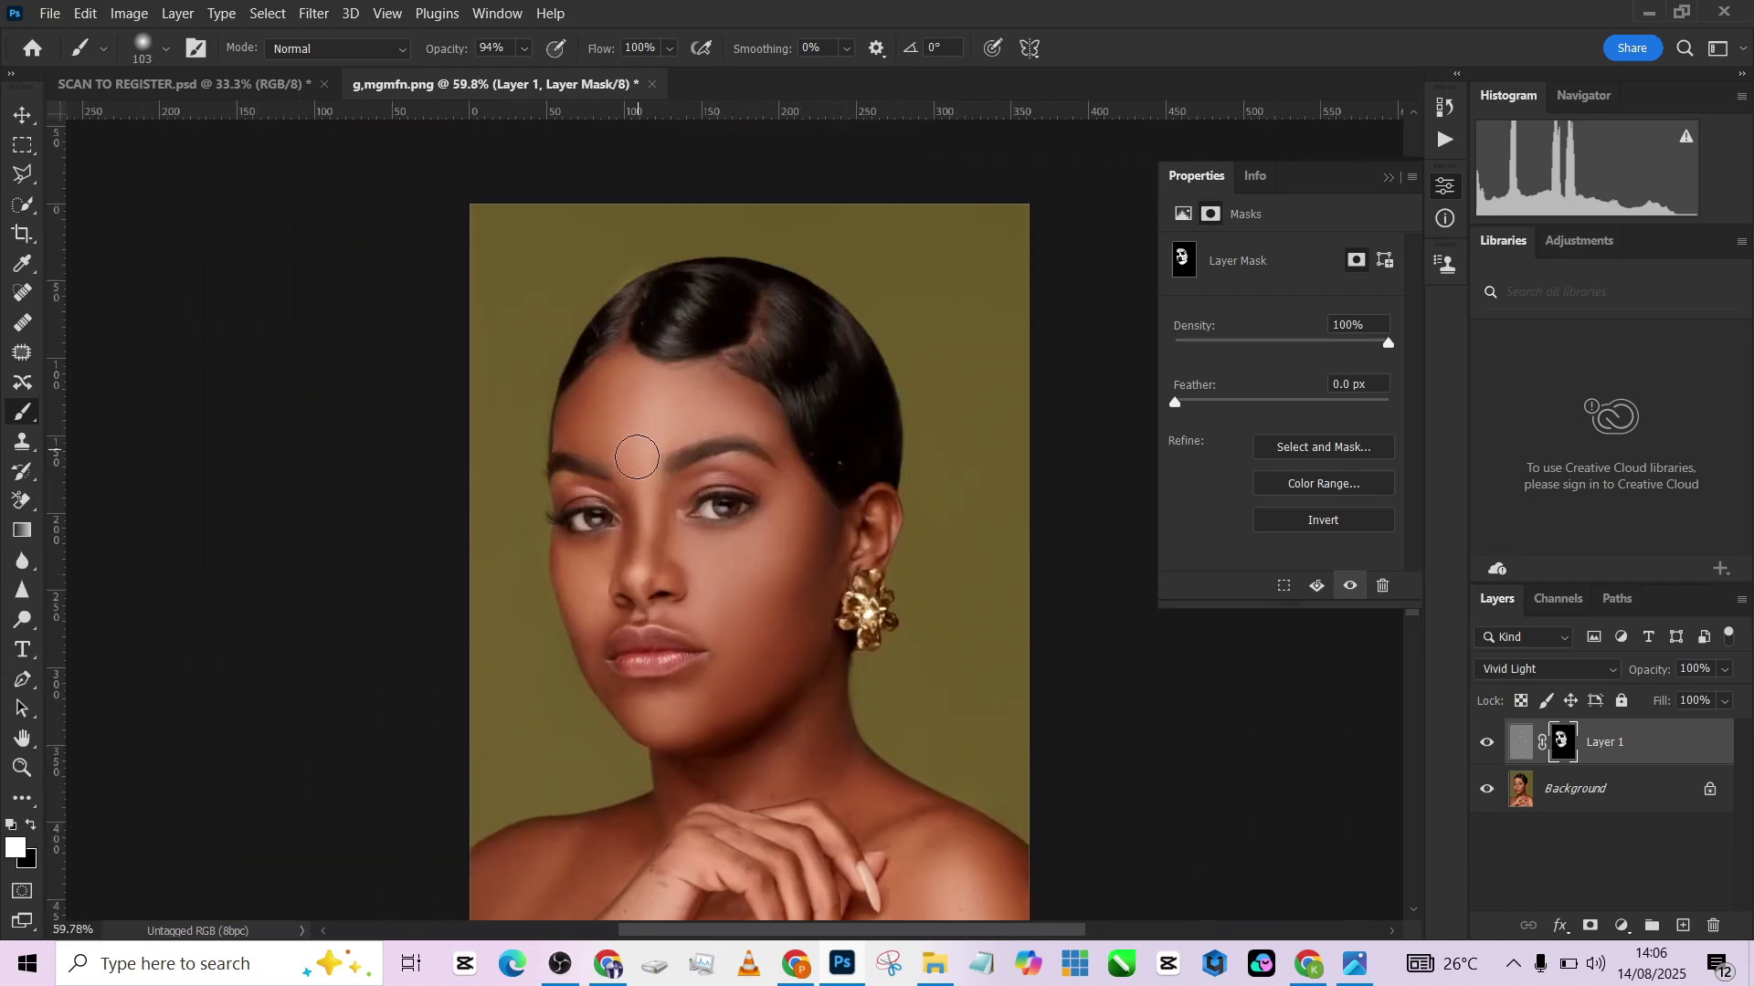
scroll(723, 402, up, 2)
drag(779, 527, 763, 506)
drag(779, 656, 726, 366)
scroll(709, 450, up, 2)
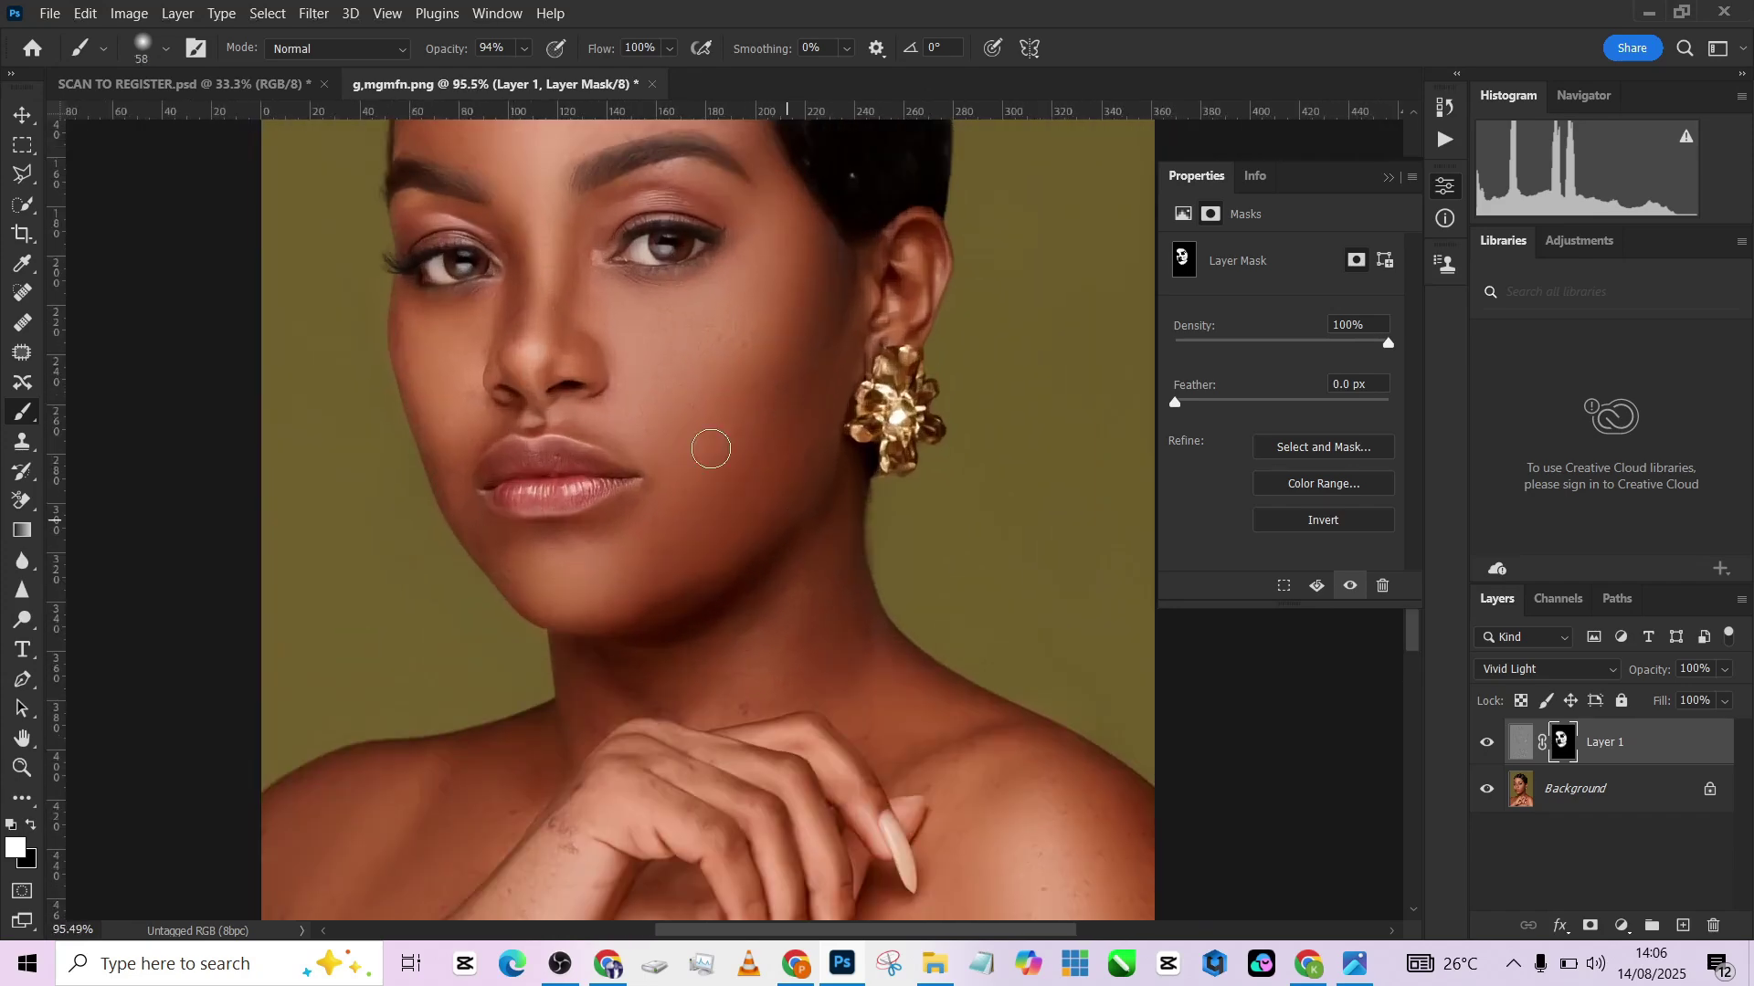
drag(708, 450, 651, 344)
drag(726, 508, 743, 508)
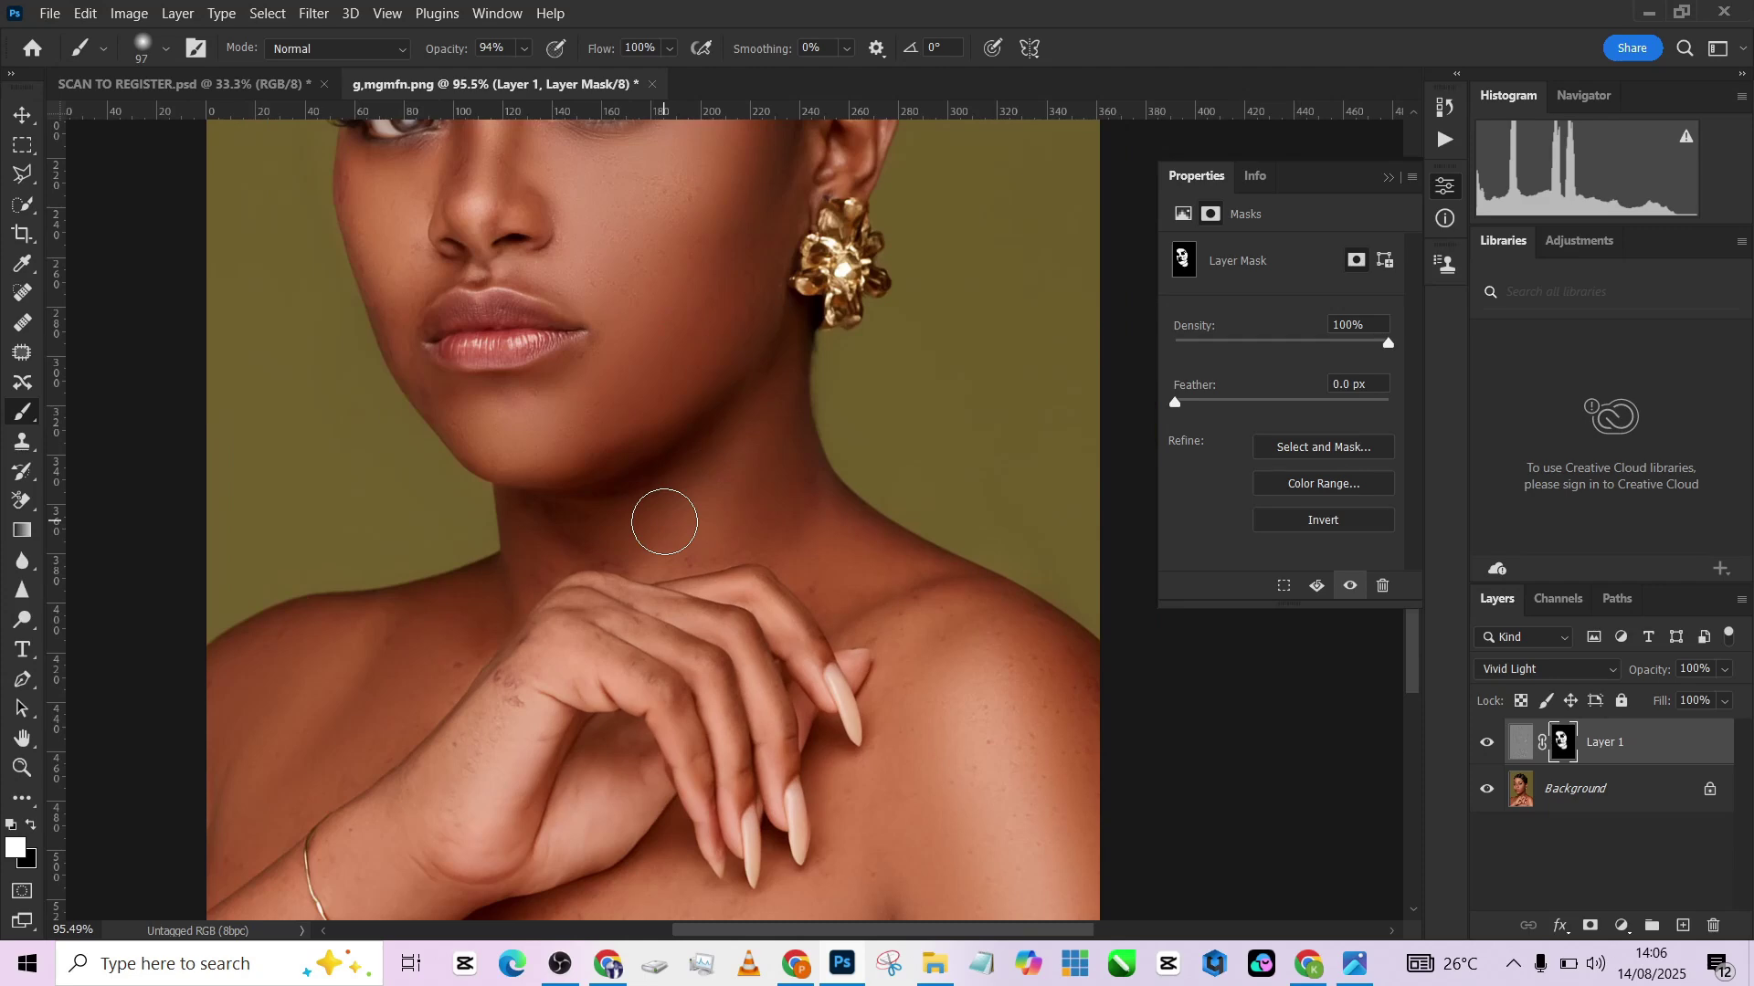
Reveal the smoothing on the neck, hand, chest and shoulders on Layer 1's mask with the Brush at about 97 px.
drag(786, 744, 675, 679)
drag(825, 682, 854, 683)
mouse_move(928, 802)
mouse_down()
mouse_move(841, 622)
mouse_move(810, 803)
mouse_move(787, 764)
mouse_up()
drag(713, 860, 457, 899)
mouse_move(225, 637)
mouse_down()
mouse_move(598, 679)
mouse_move(580, 681)
mouse_up()
scroll(700, 709, down, 4)
scroll(722, 667, down, 2)
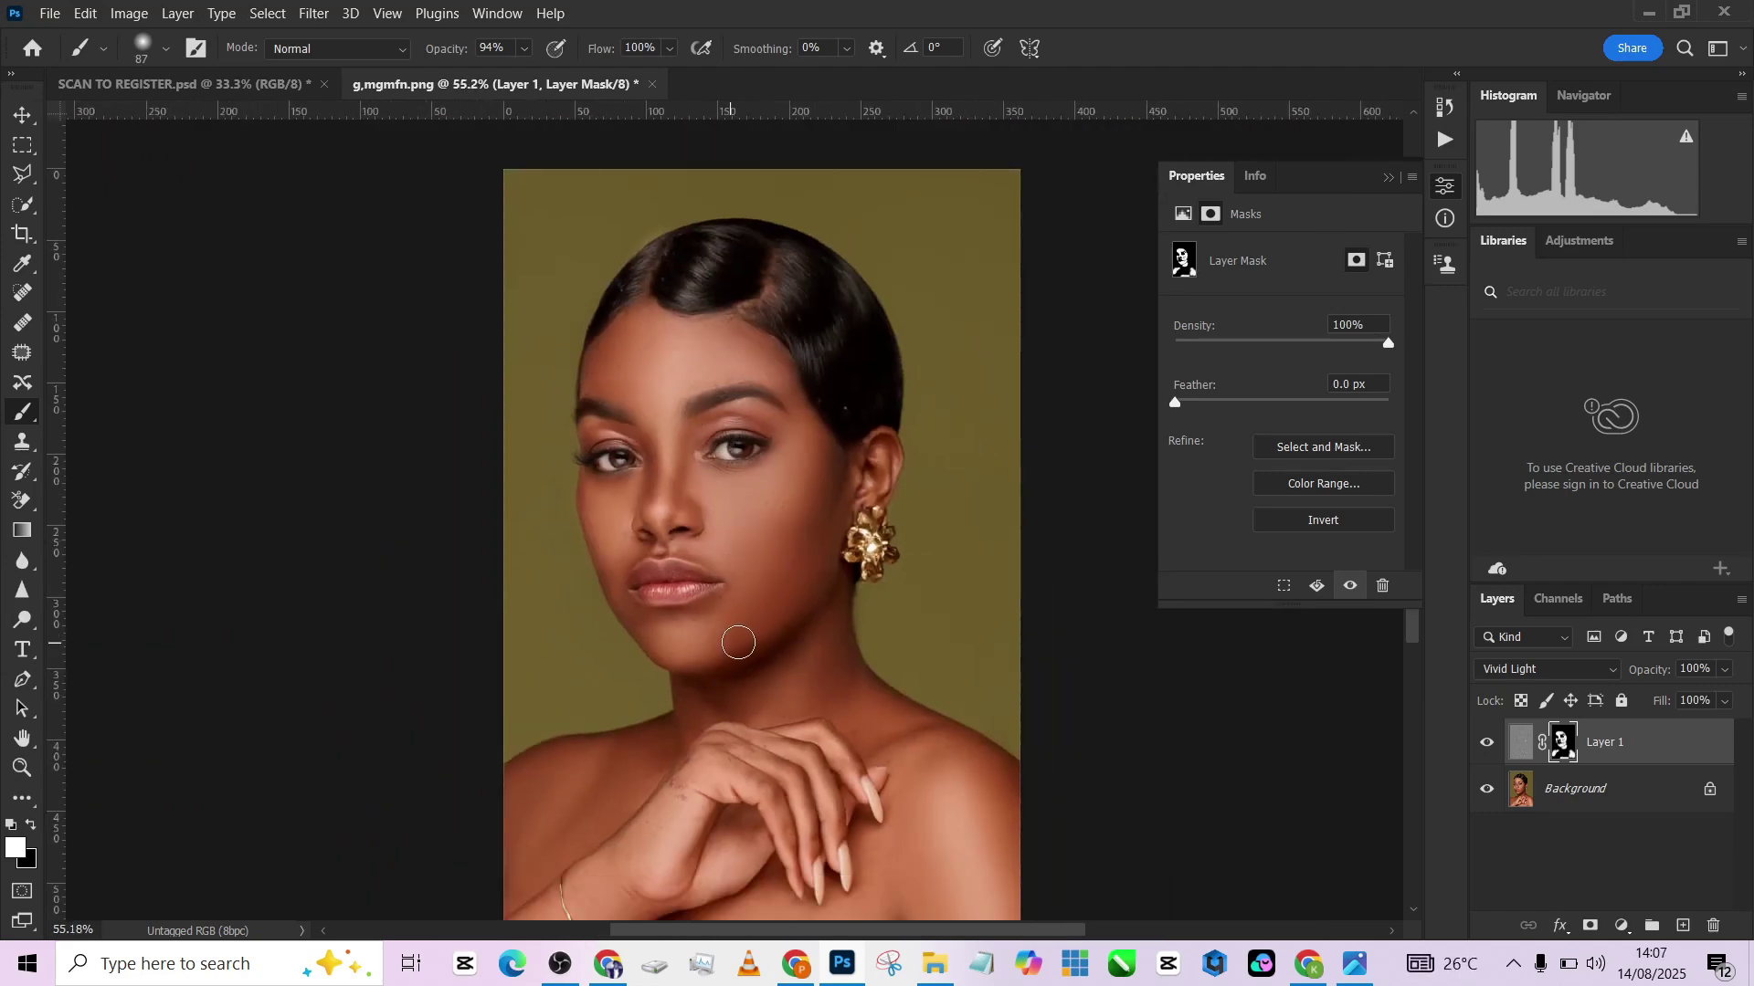
Flatten the image and run the AUTOMATIC DODGE AND BURN action on it.
click(1726, 675)
right_click(1628, 785)
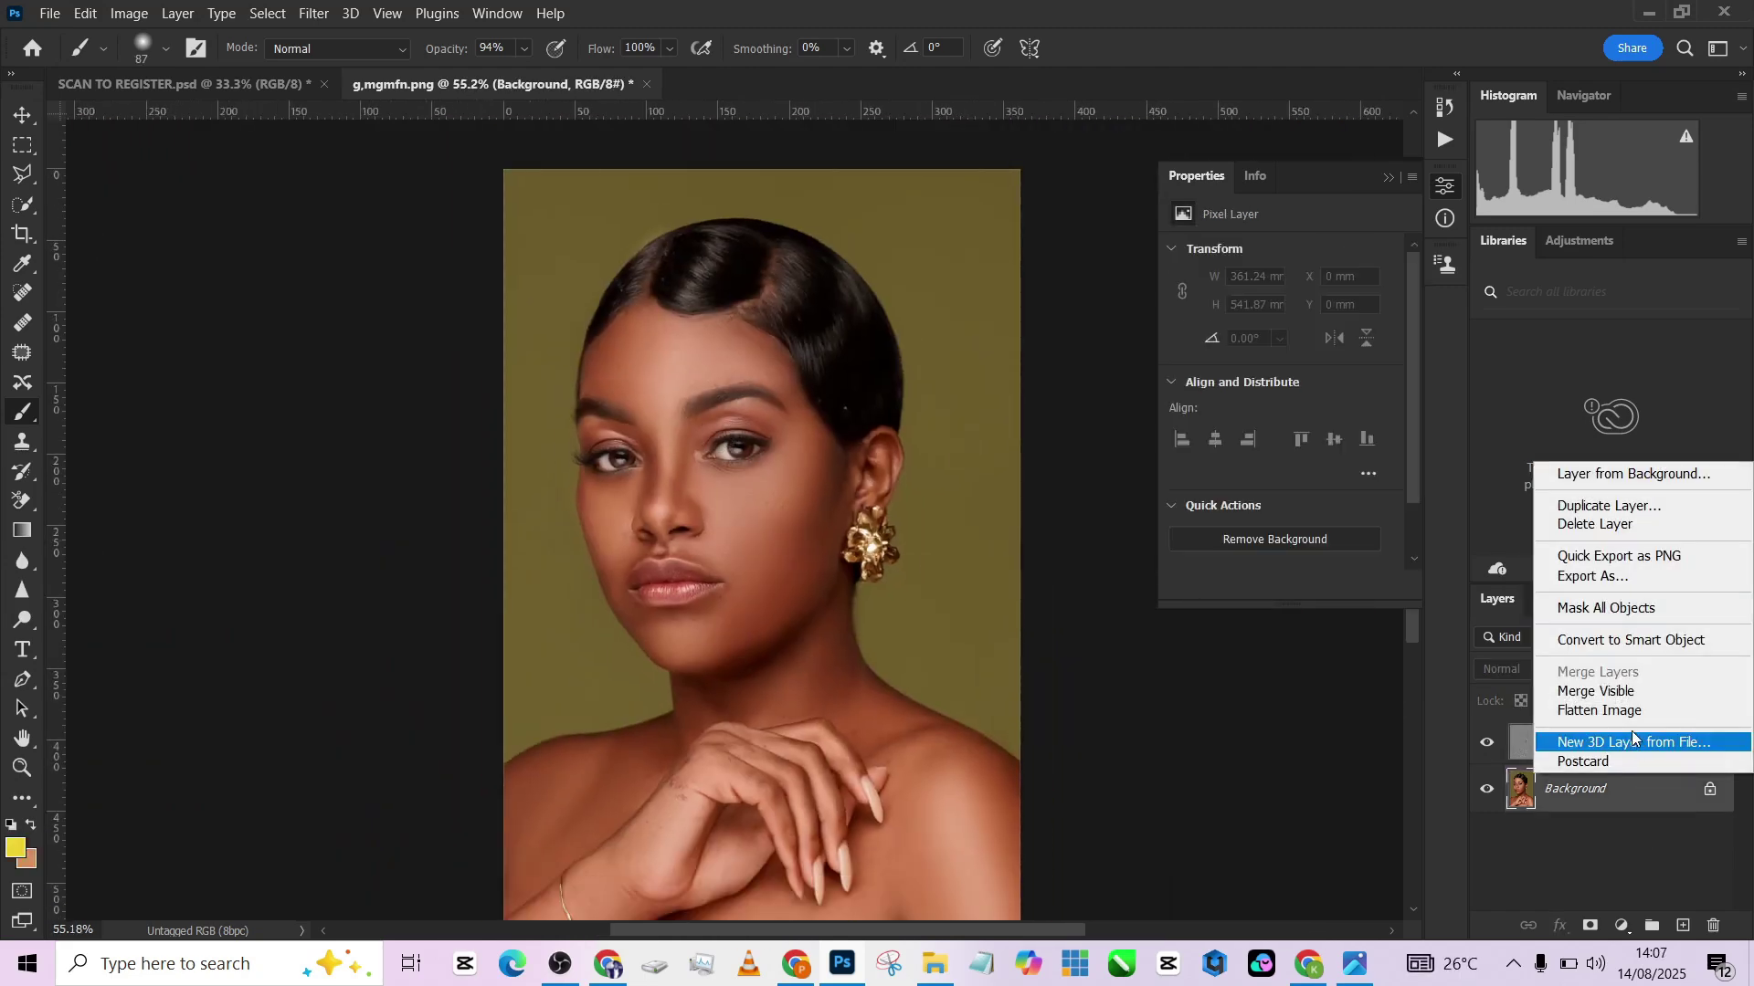
click(1631, 710)
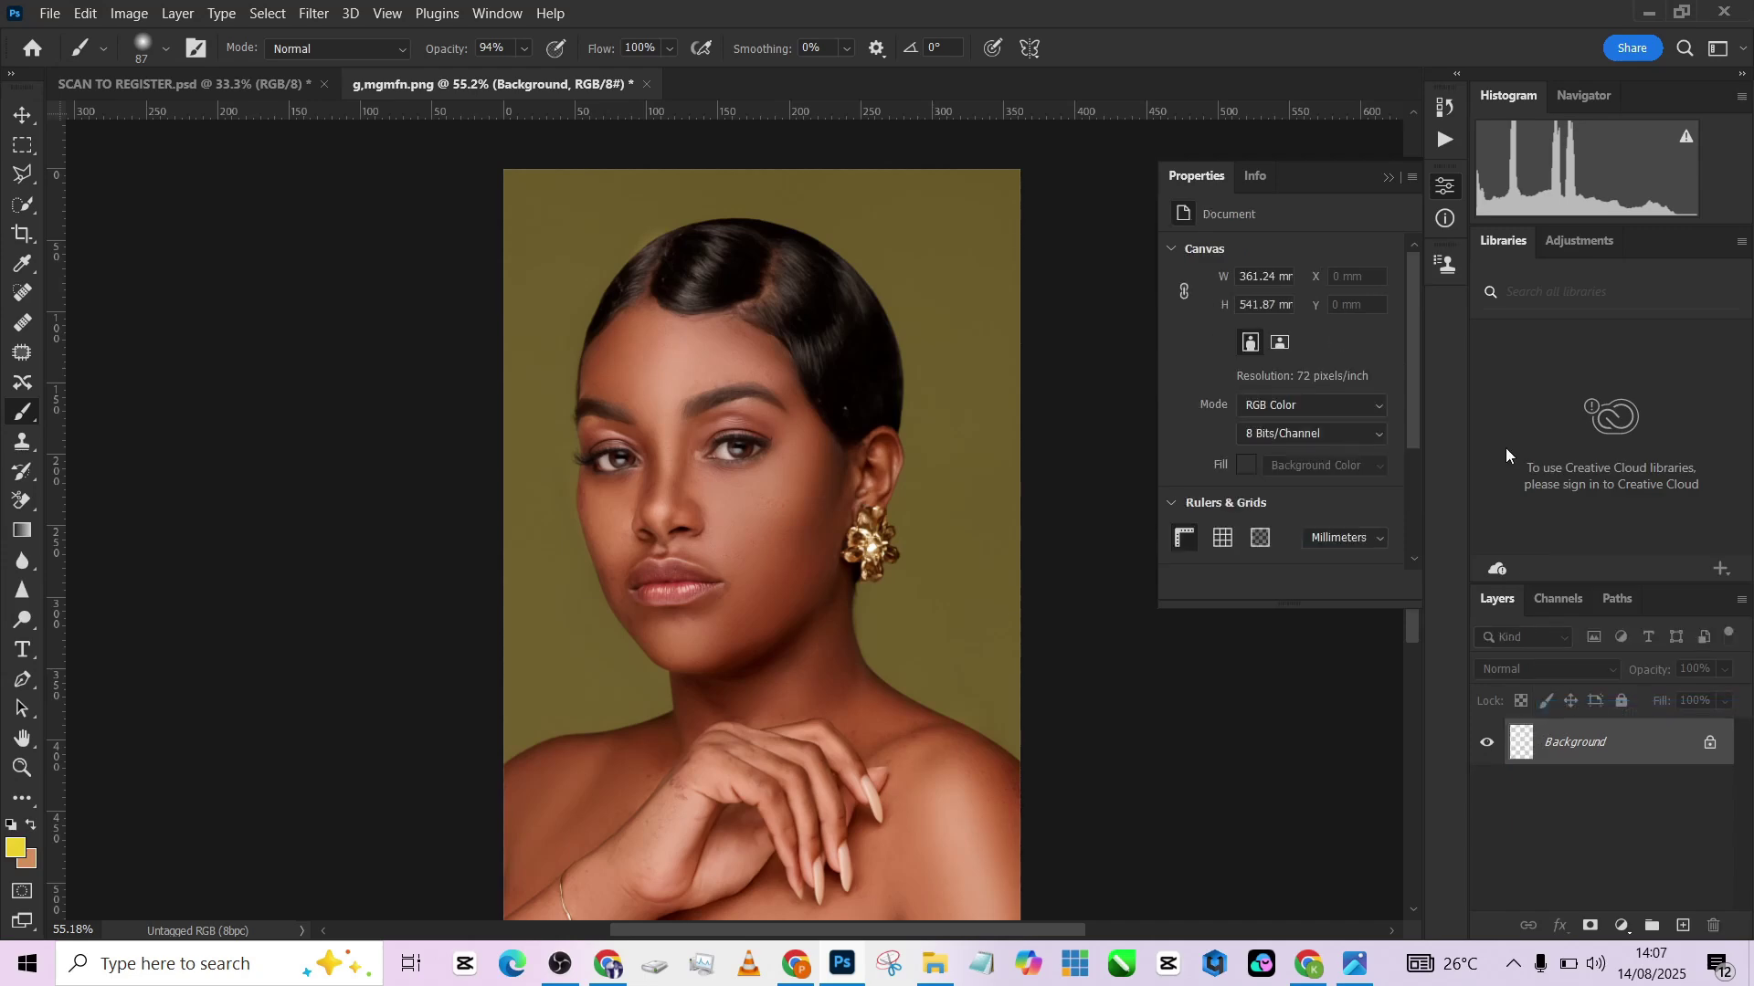
click(1444, 141)
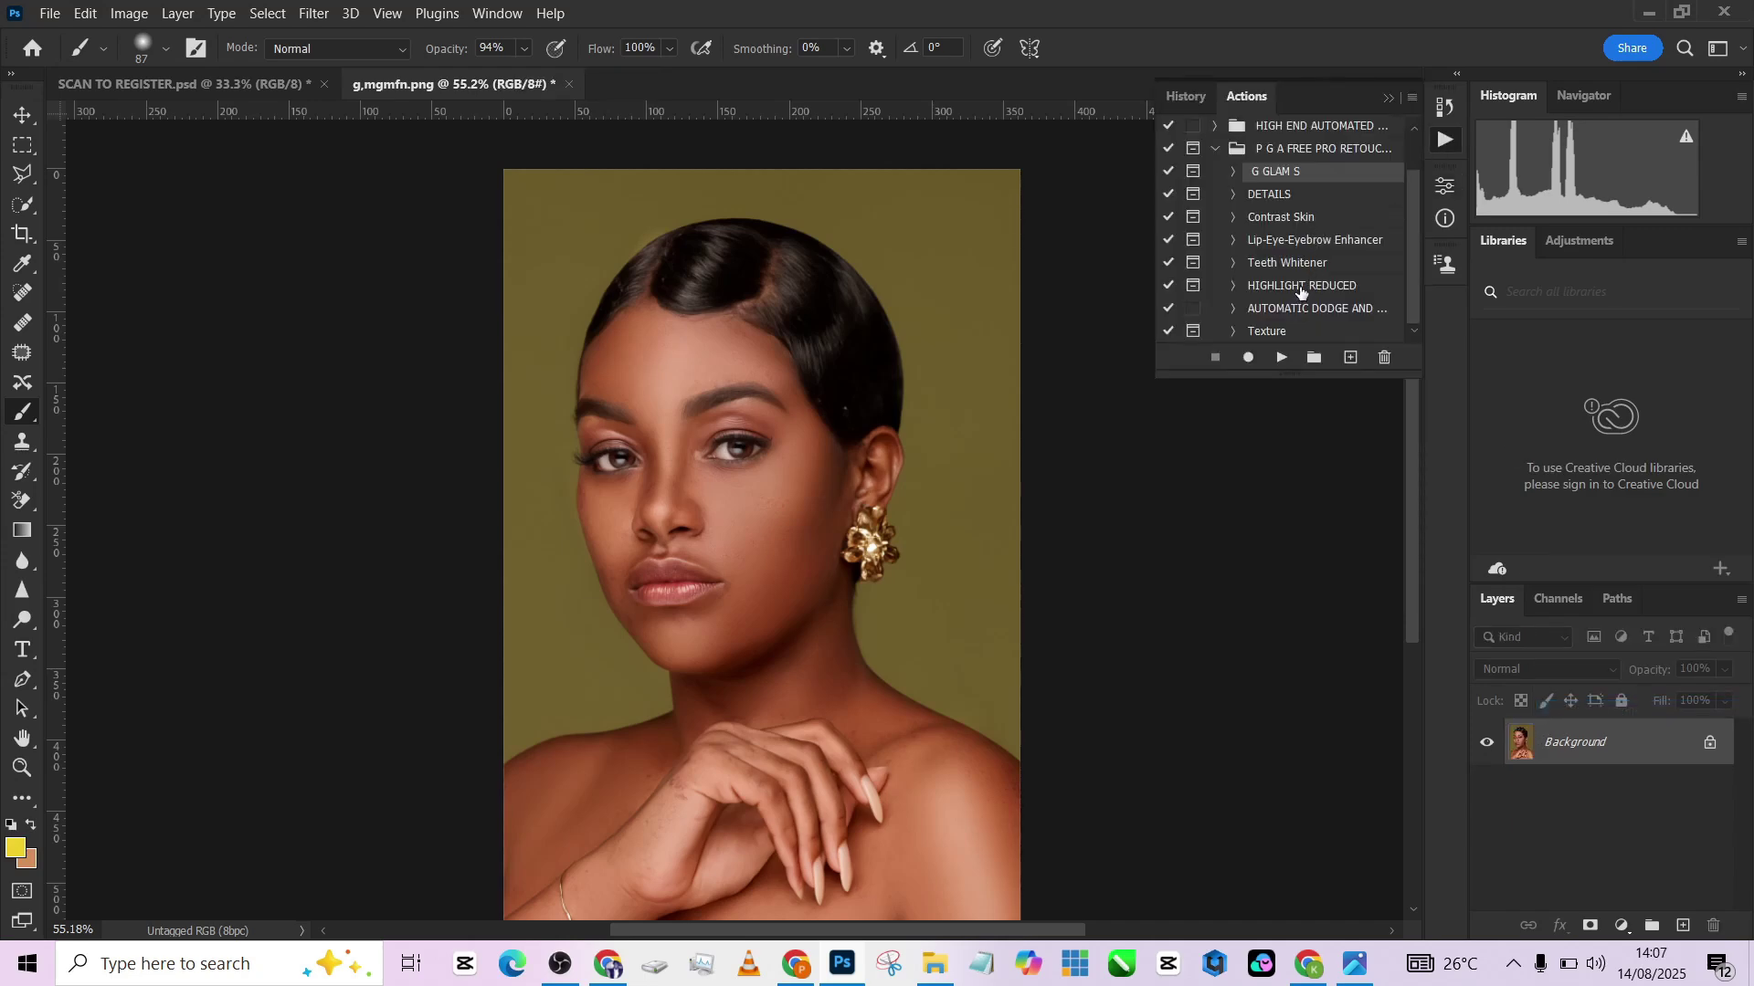
click(1299, 315)
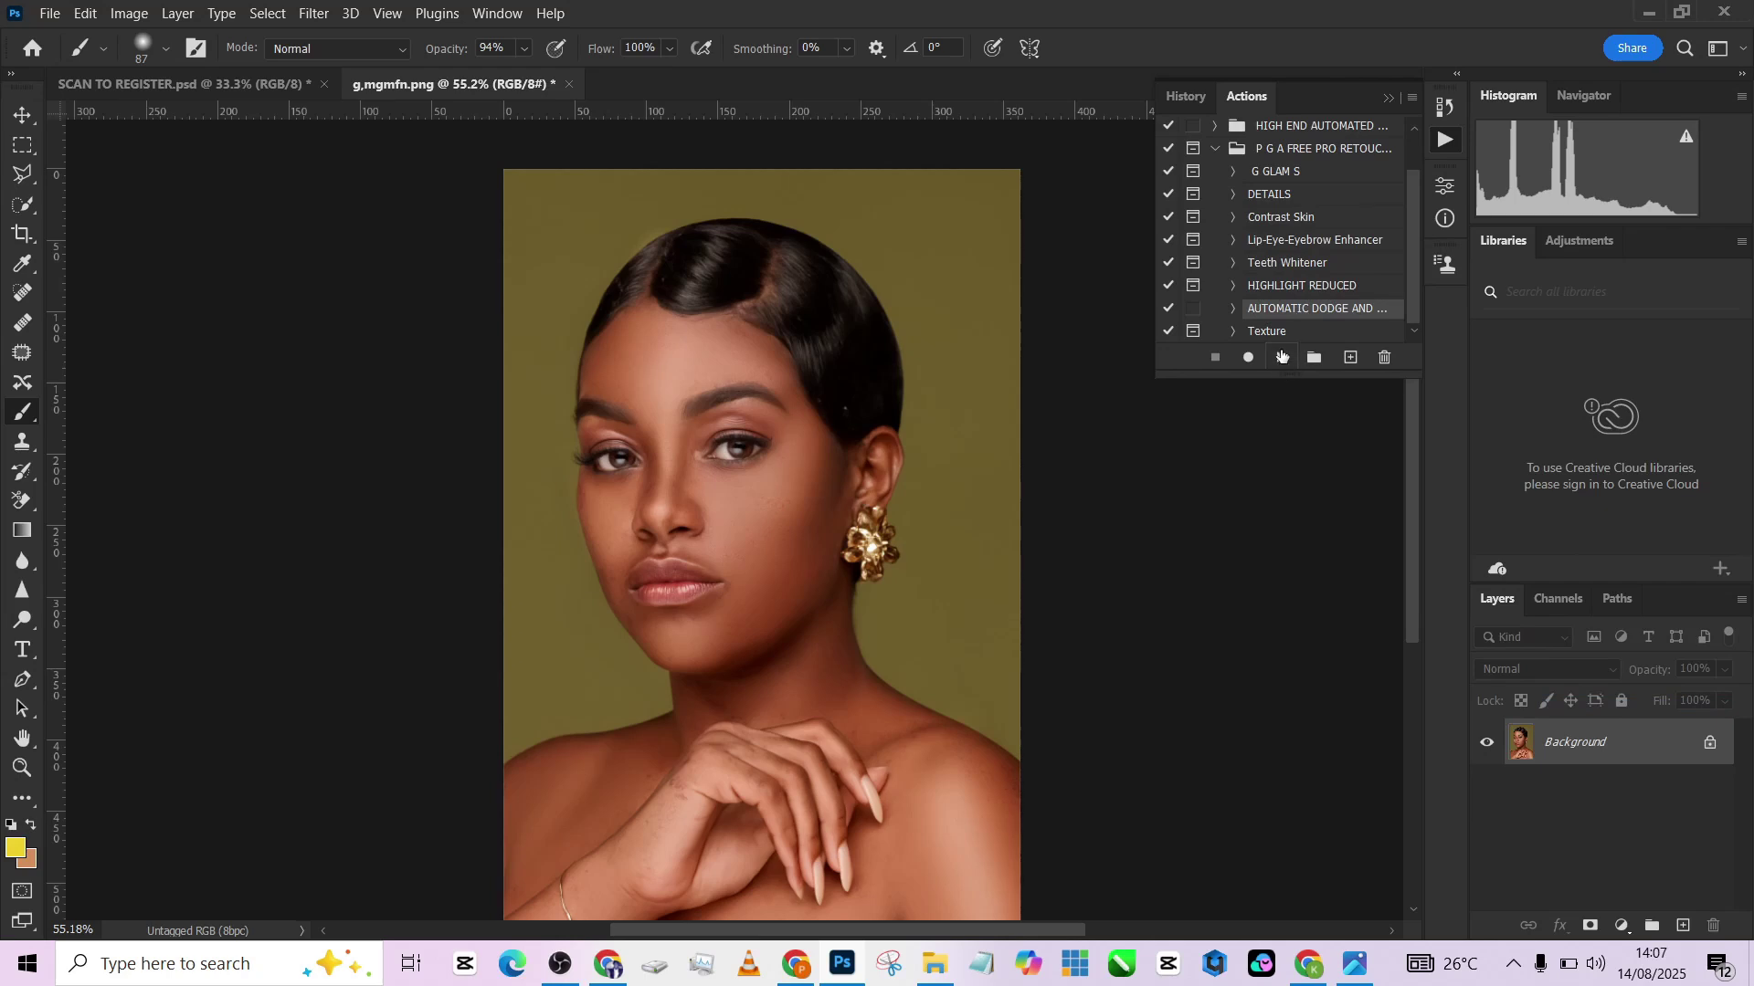
click(1283, 357)
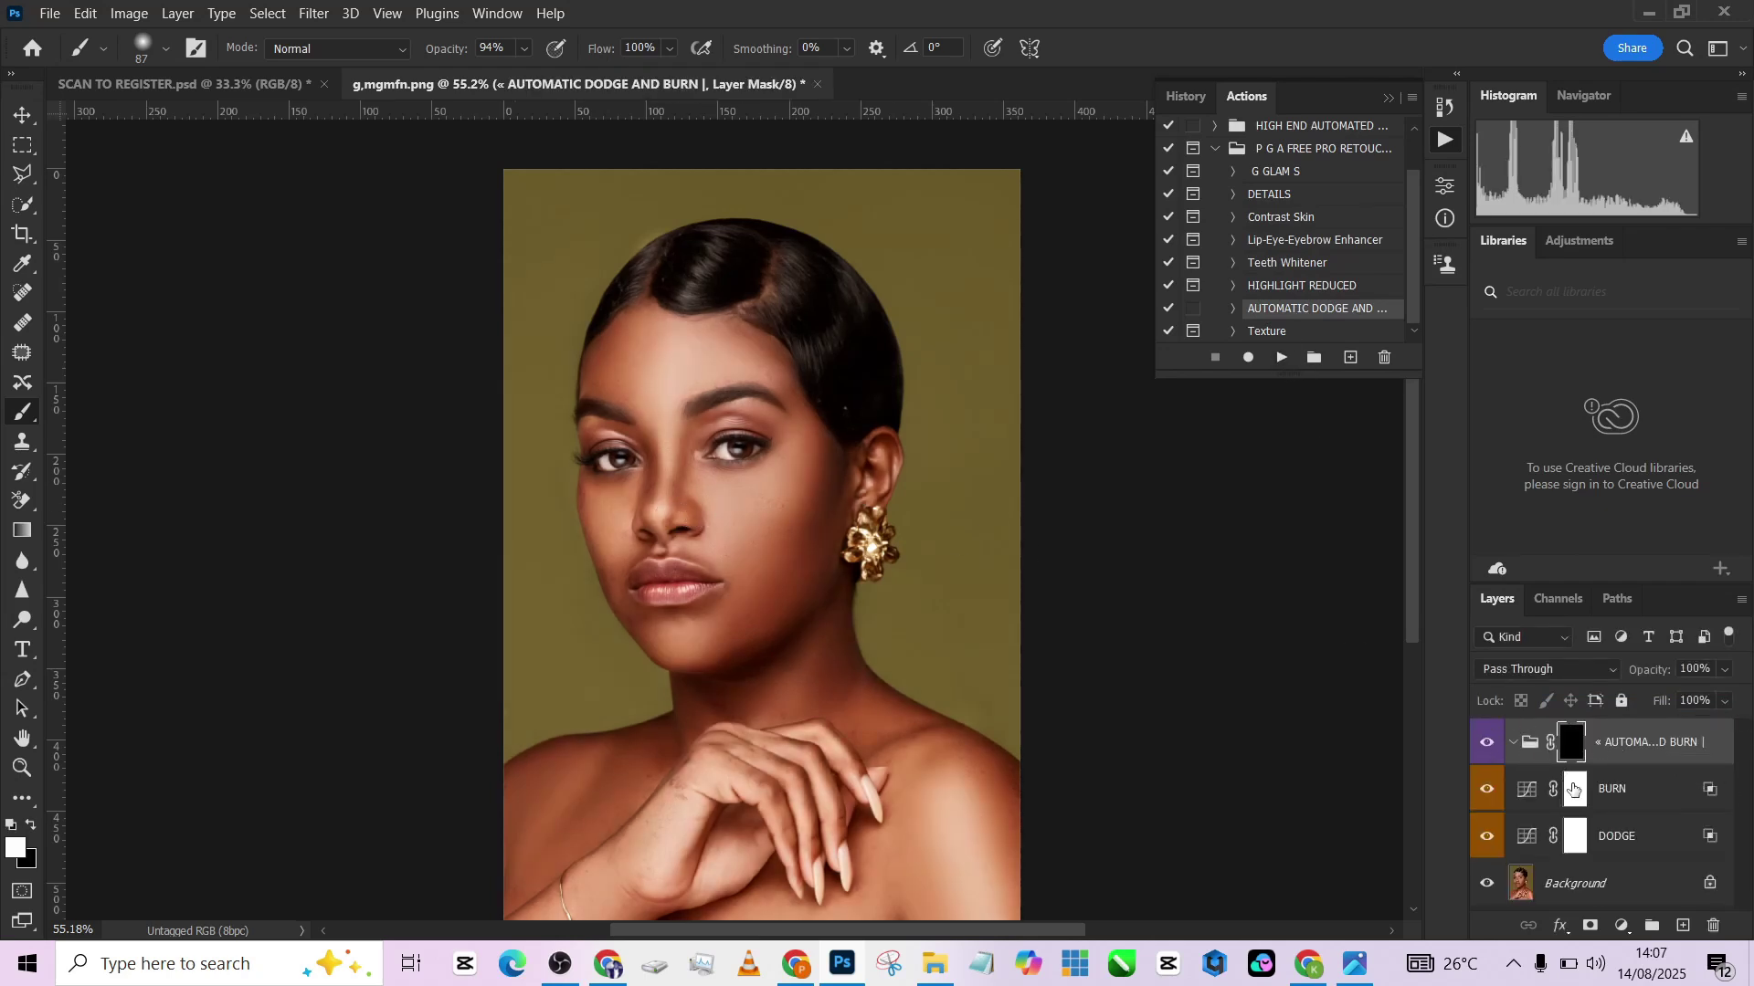
Take BURN and DODGE out of the action's masked group, invert both layer masks to black, and group the two layers again.
click(1573, 789)
click(1564, 748)
scroll(1650, 850, down, 1)
click(1576, 749)
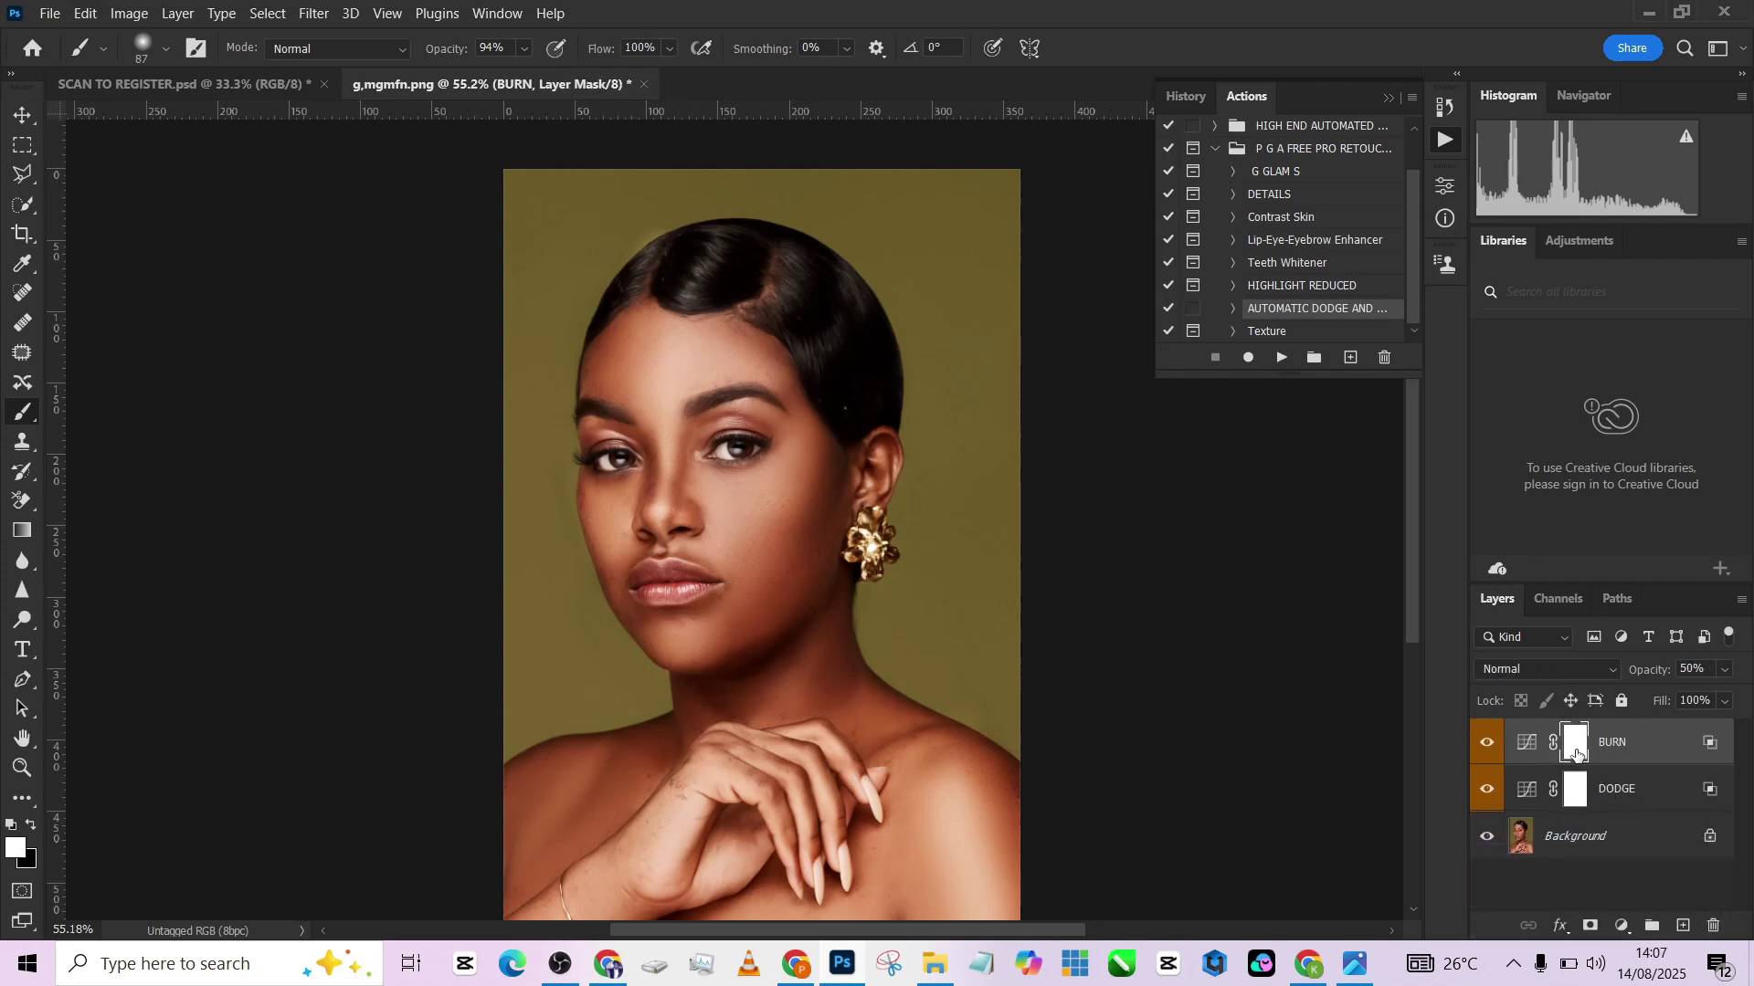
key(ctrl+i)
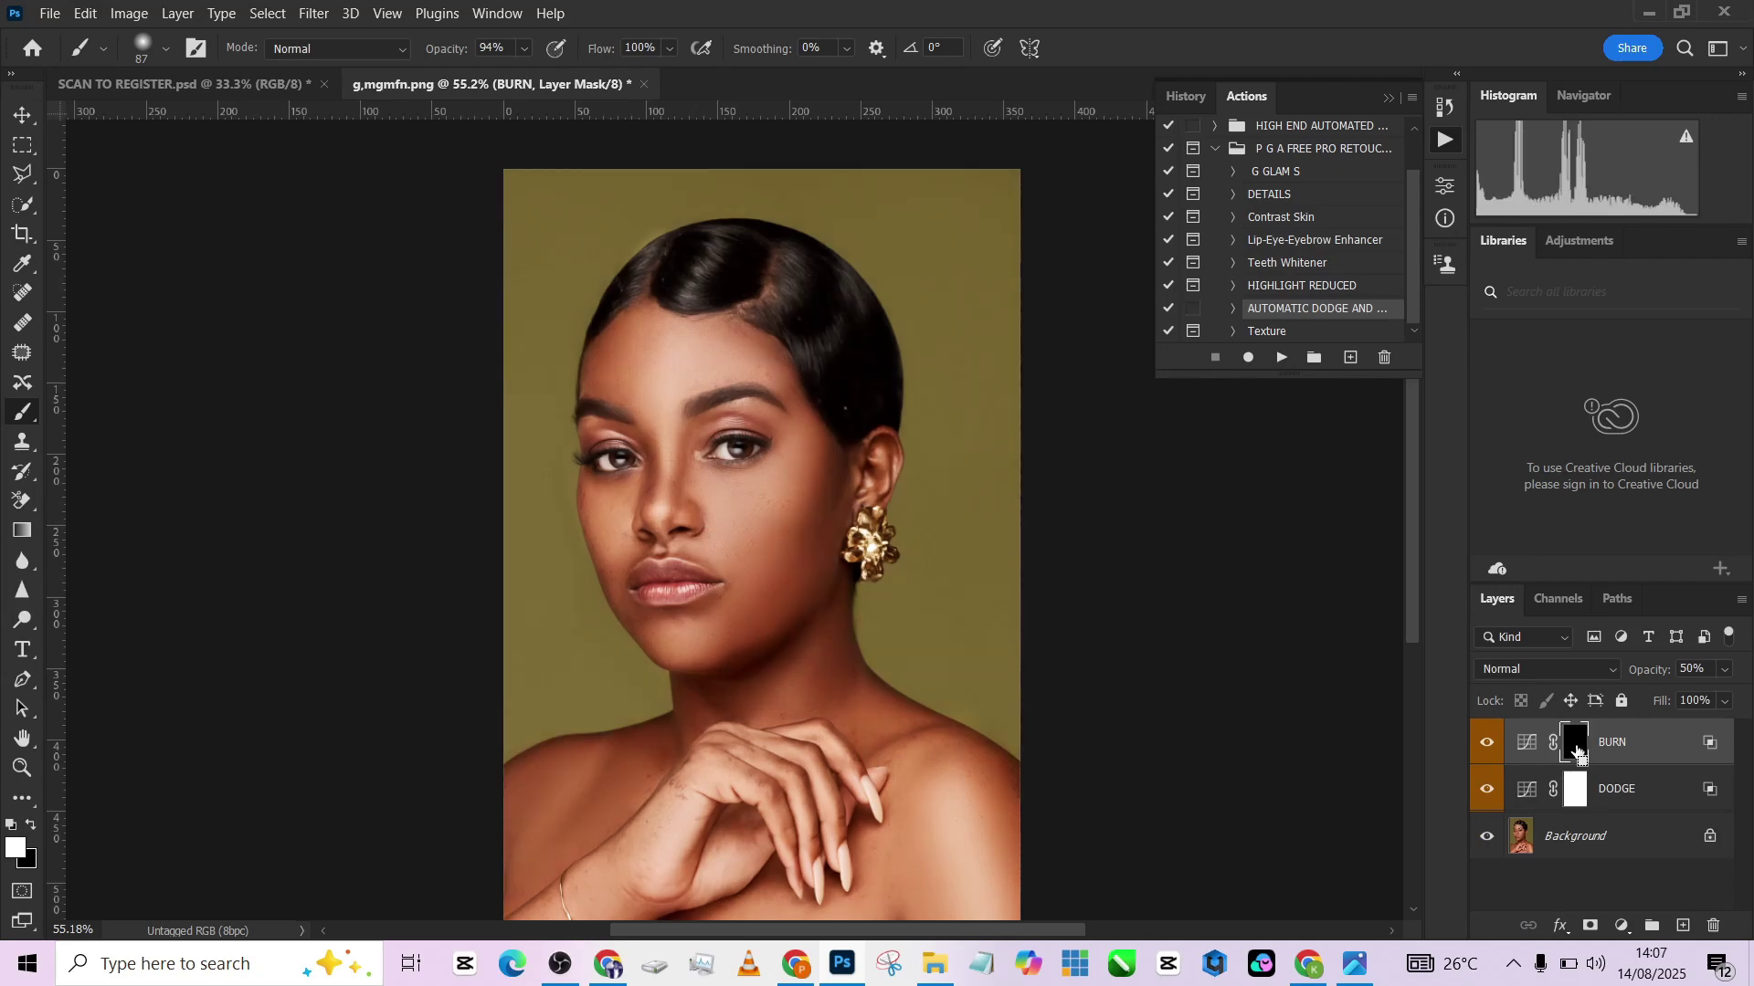
click(1574, 790)
key(ctrl+i)
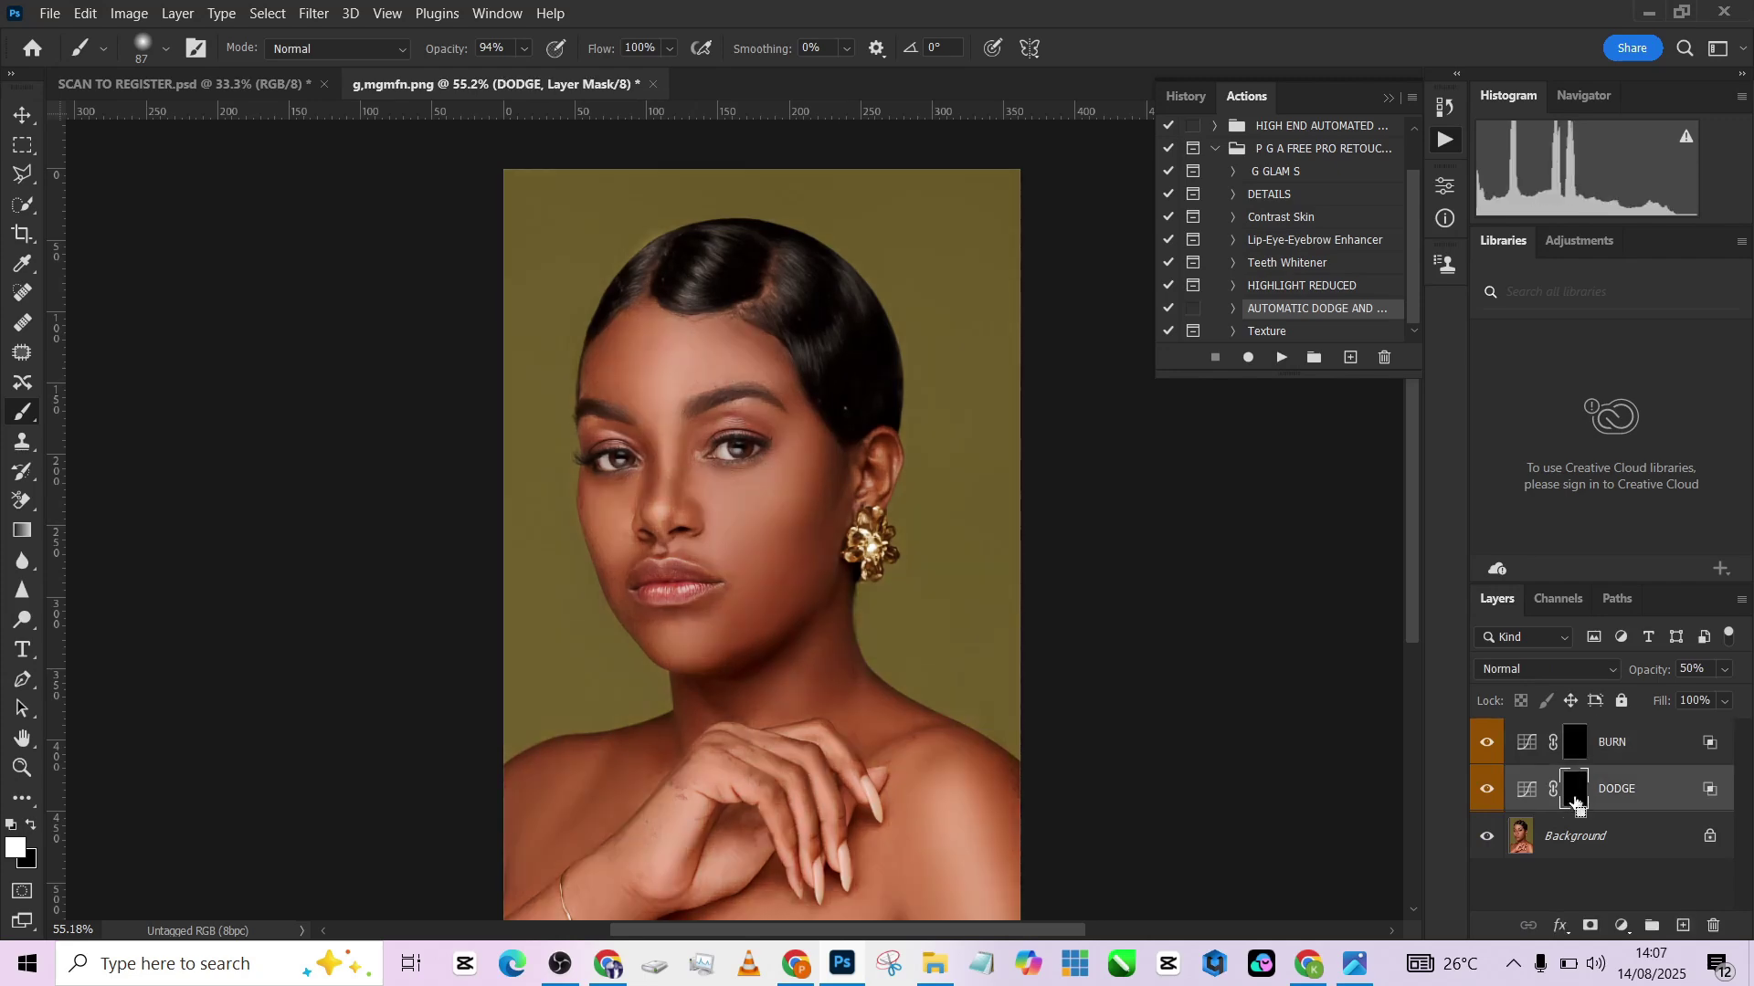
shift+click(1671, 742)
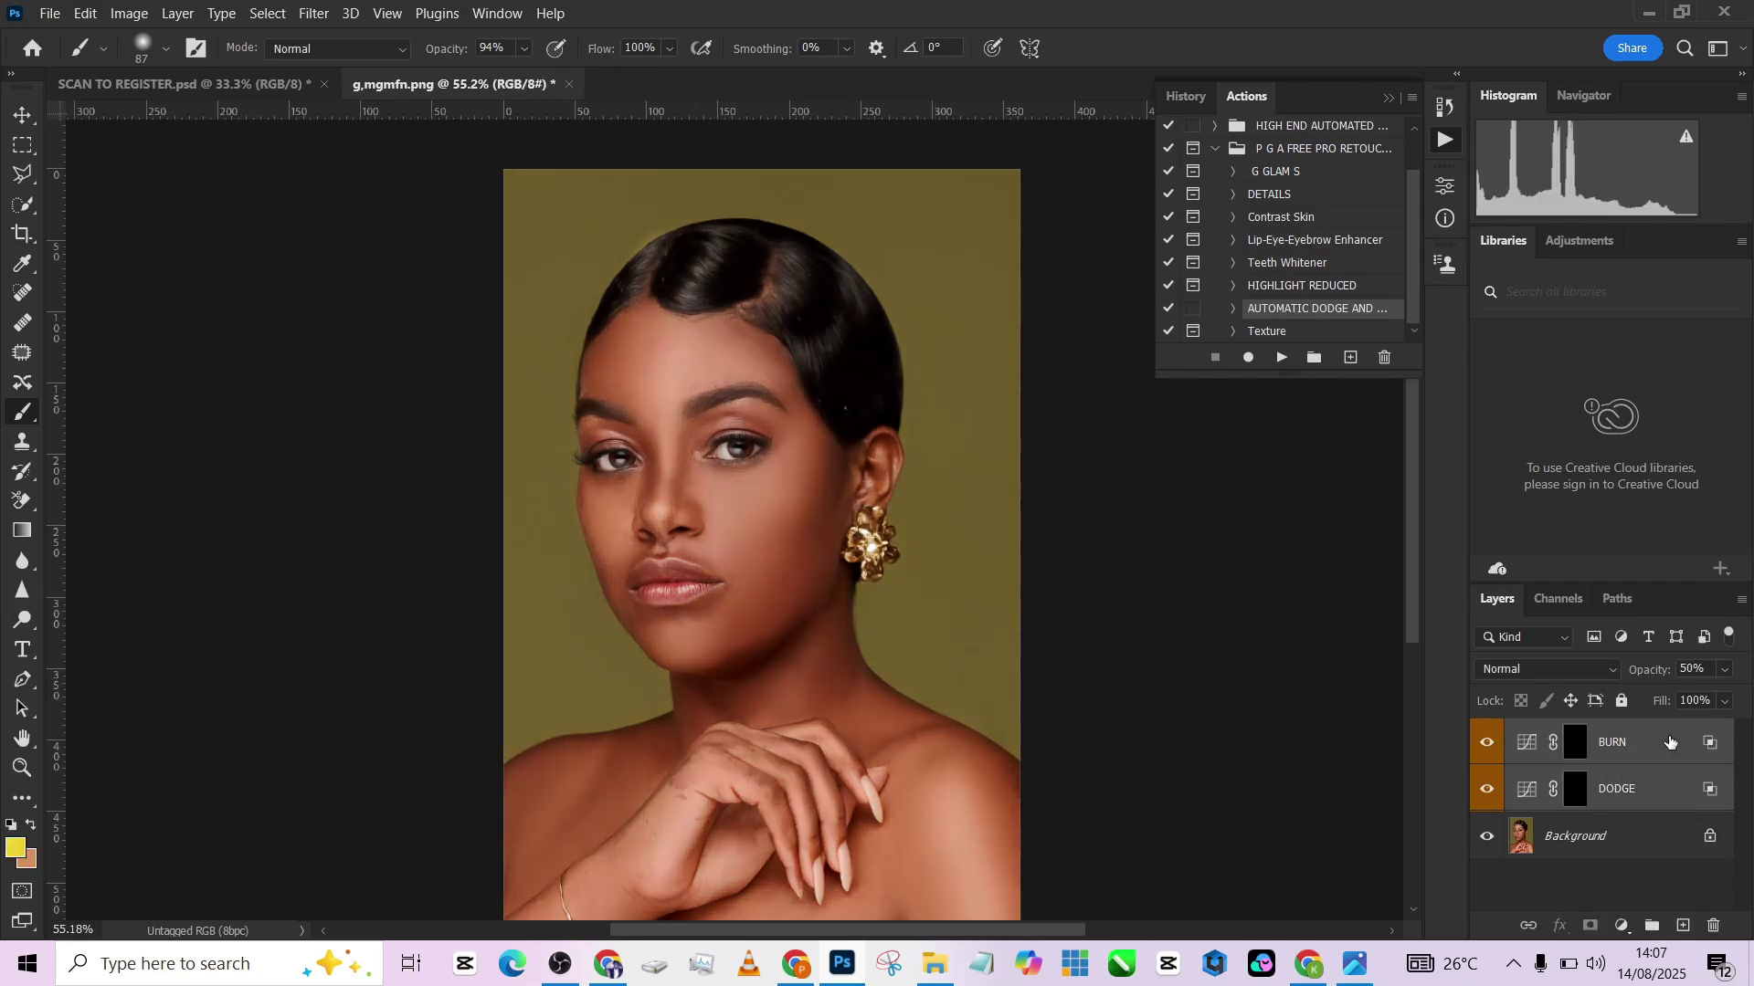
key(ctrl+g)
alt+click(1589, 927)
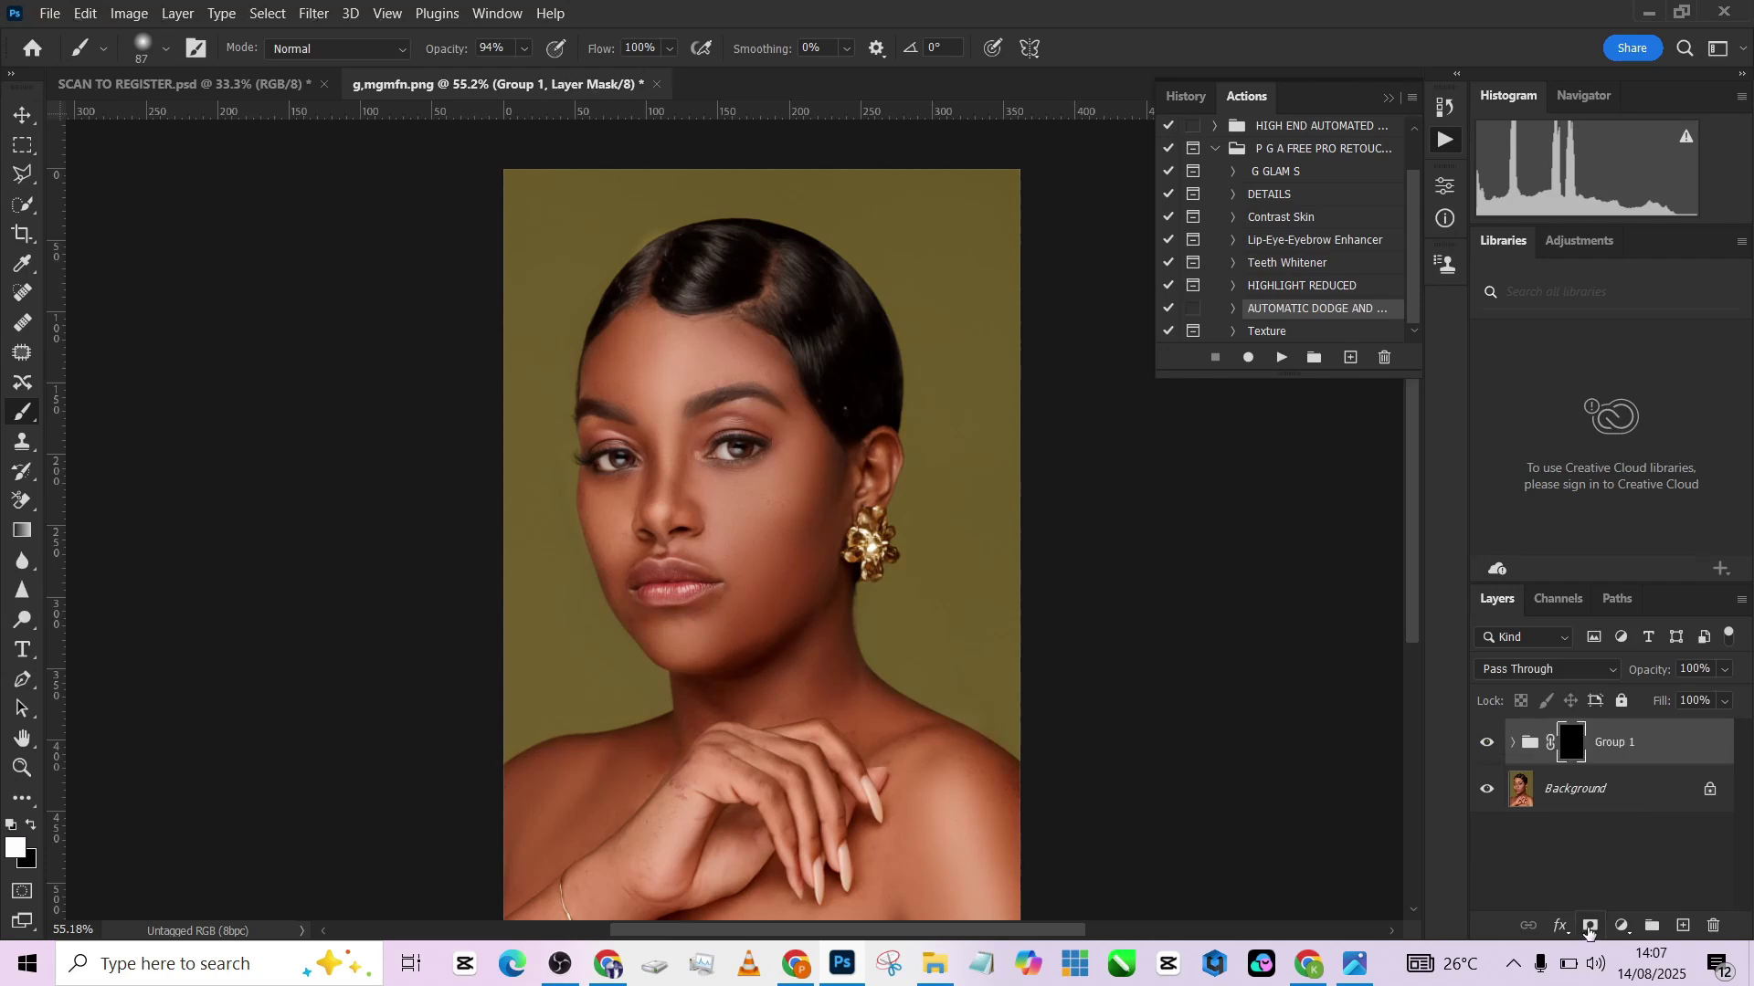
alt+right_click(676, 498)
drag(705, 487, 705, 503)
drag(1572, 749, 1714, 926)
Reveal the BURN curve over the face, hand and shoulders on its mask with a white Brush at about 435 px.
click(1516, 735)
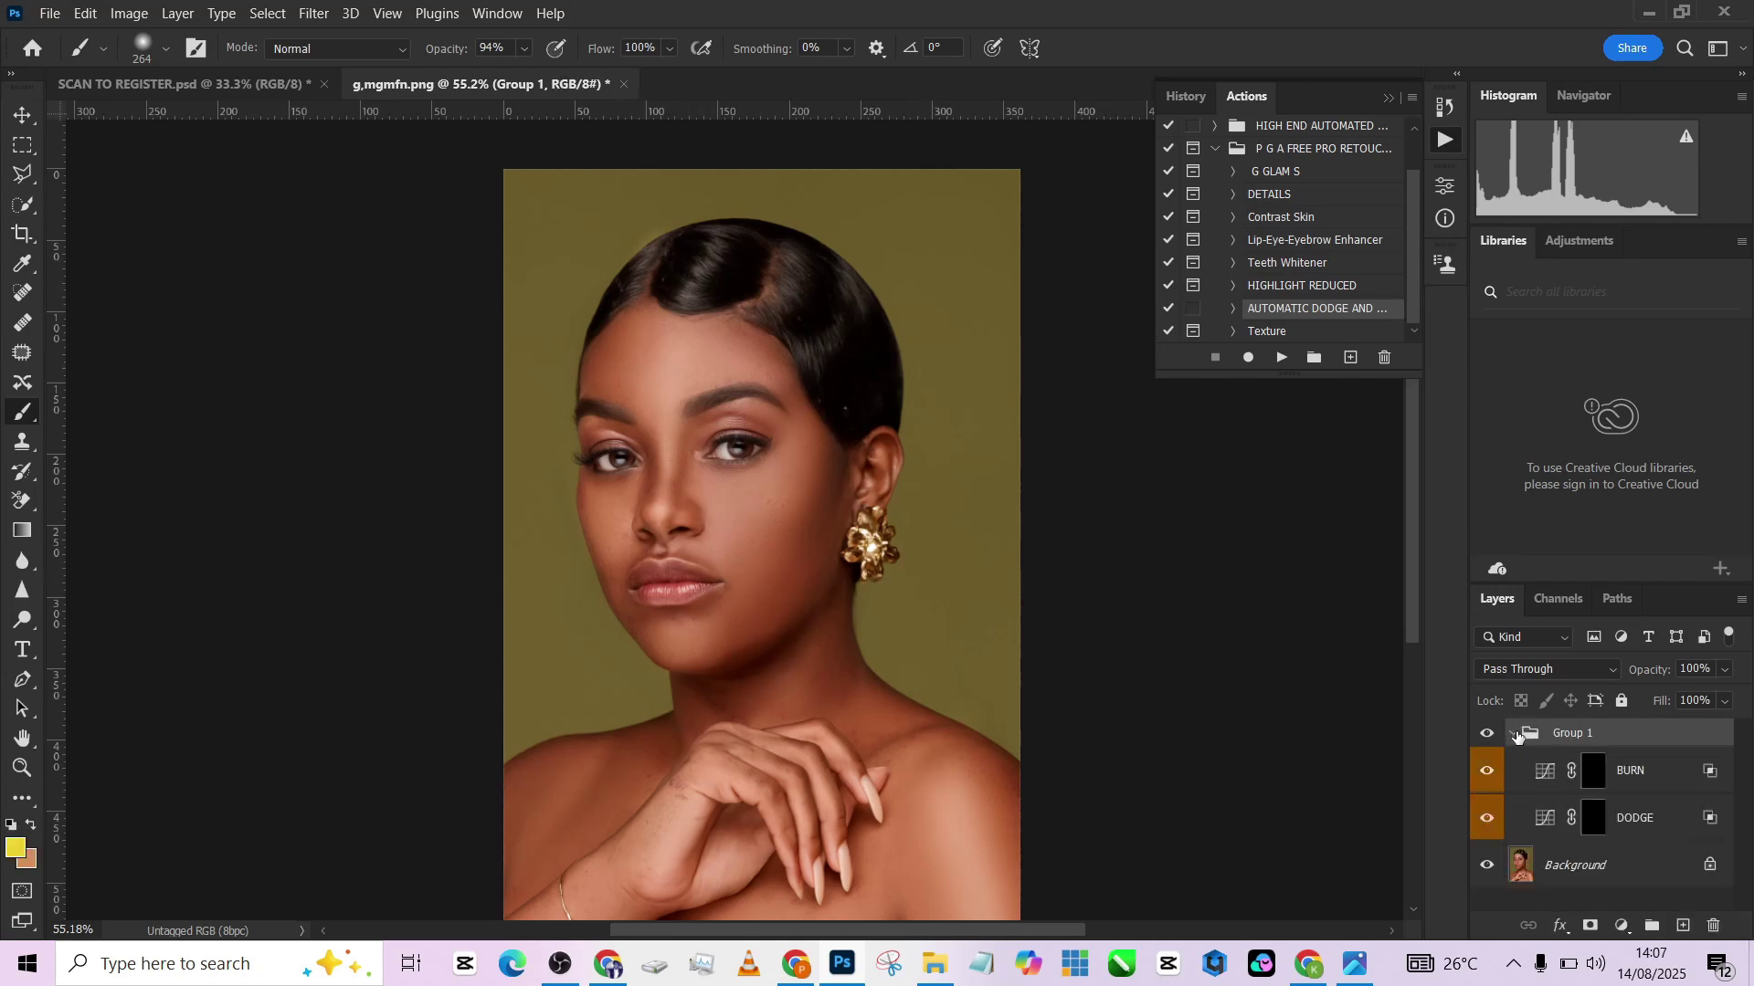
click(1597, 776)
alt+right_click(697, 544)
drag(697, 545, 687, 341)
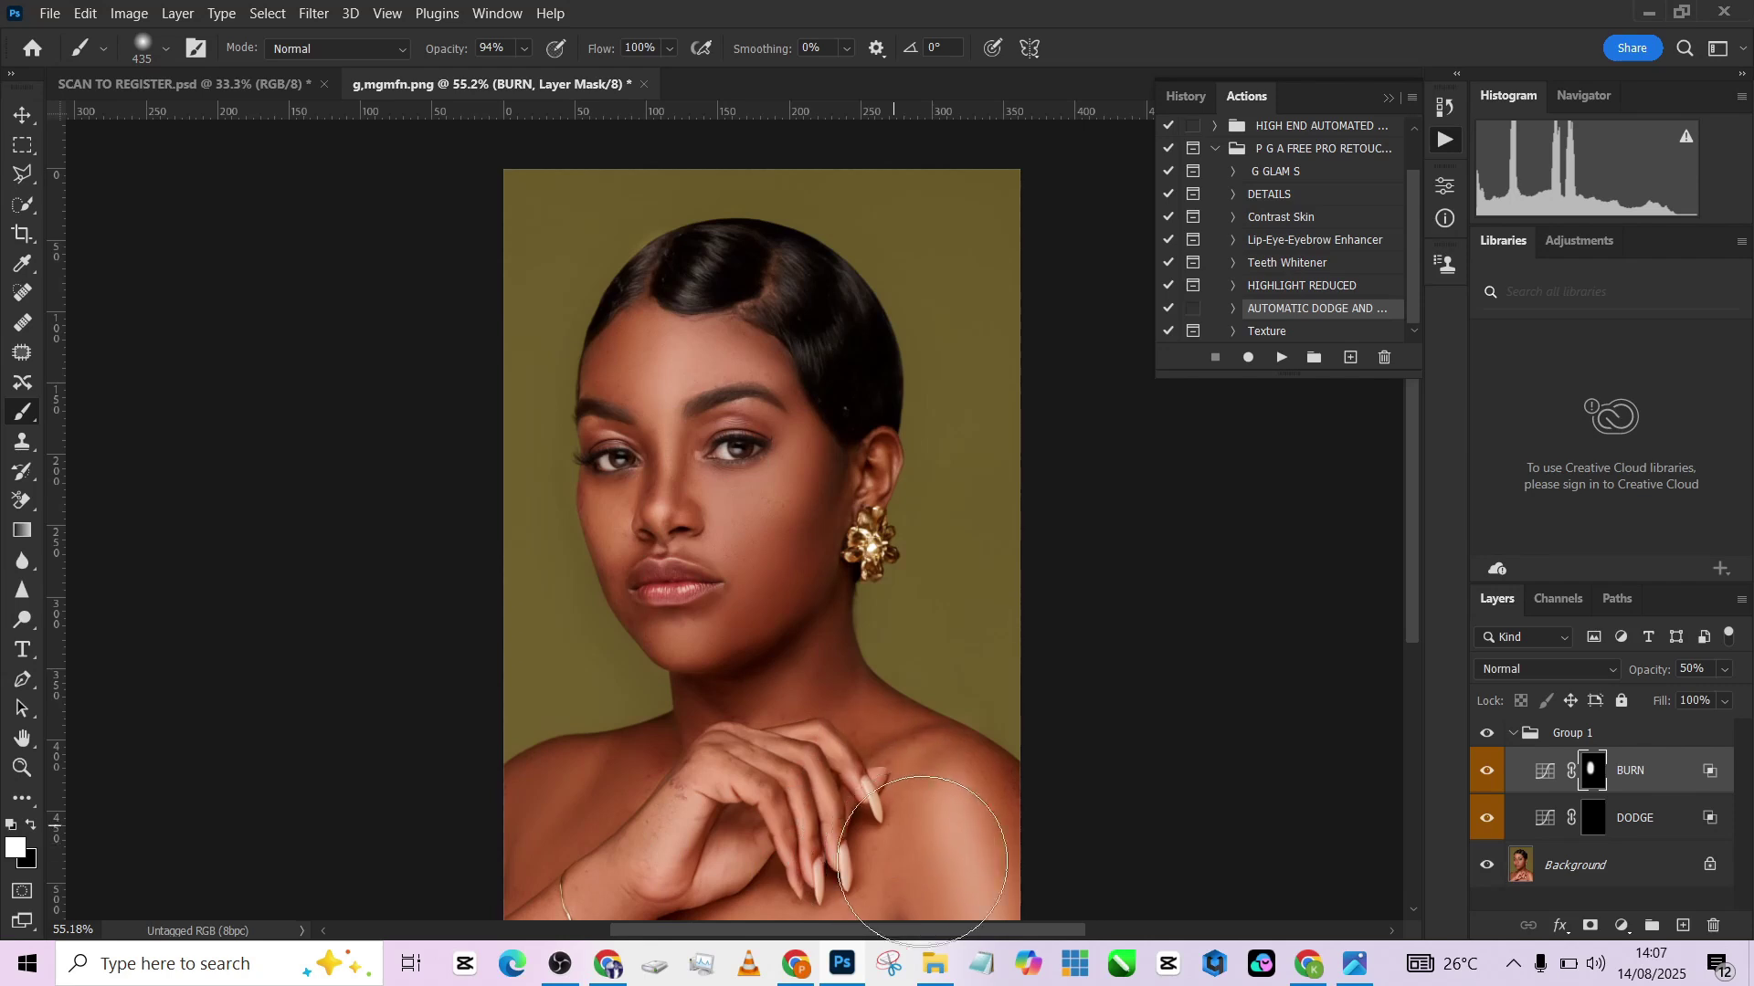
drag(834, 878, 987, 795)
Reveal the DODGE curve over the face, hand and shoulders on its mask with a white Brush at about 351 px.
alt+right_click(921, 736)
click(1593, 816)
key(bracketright)
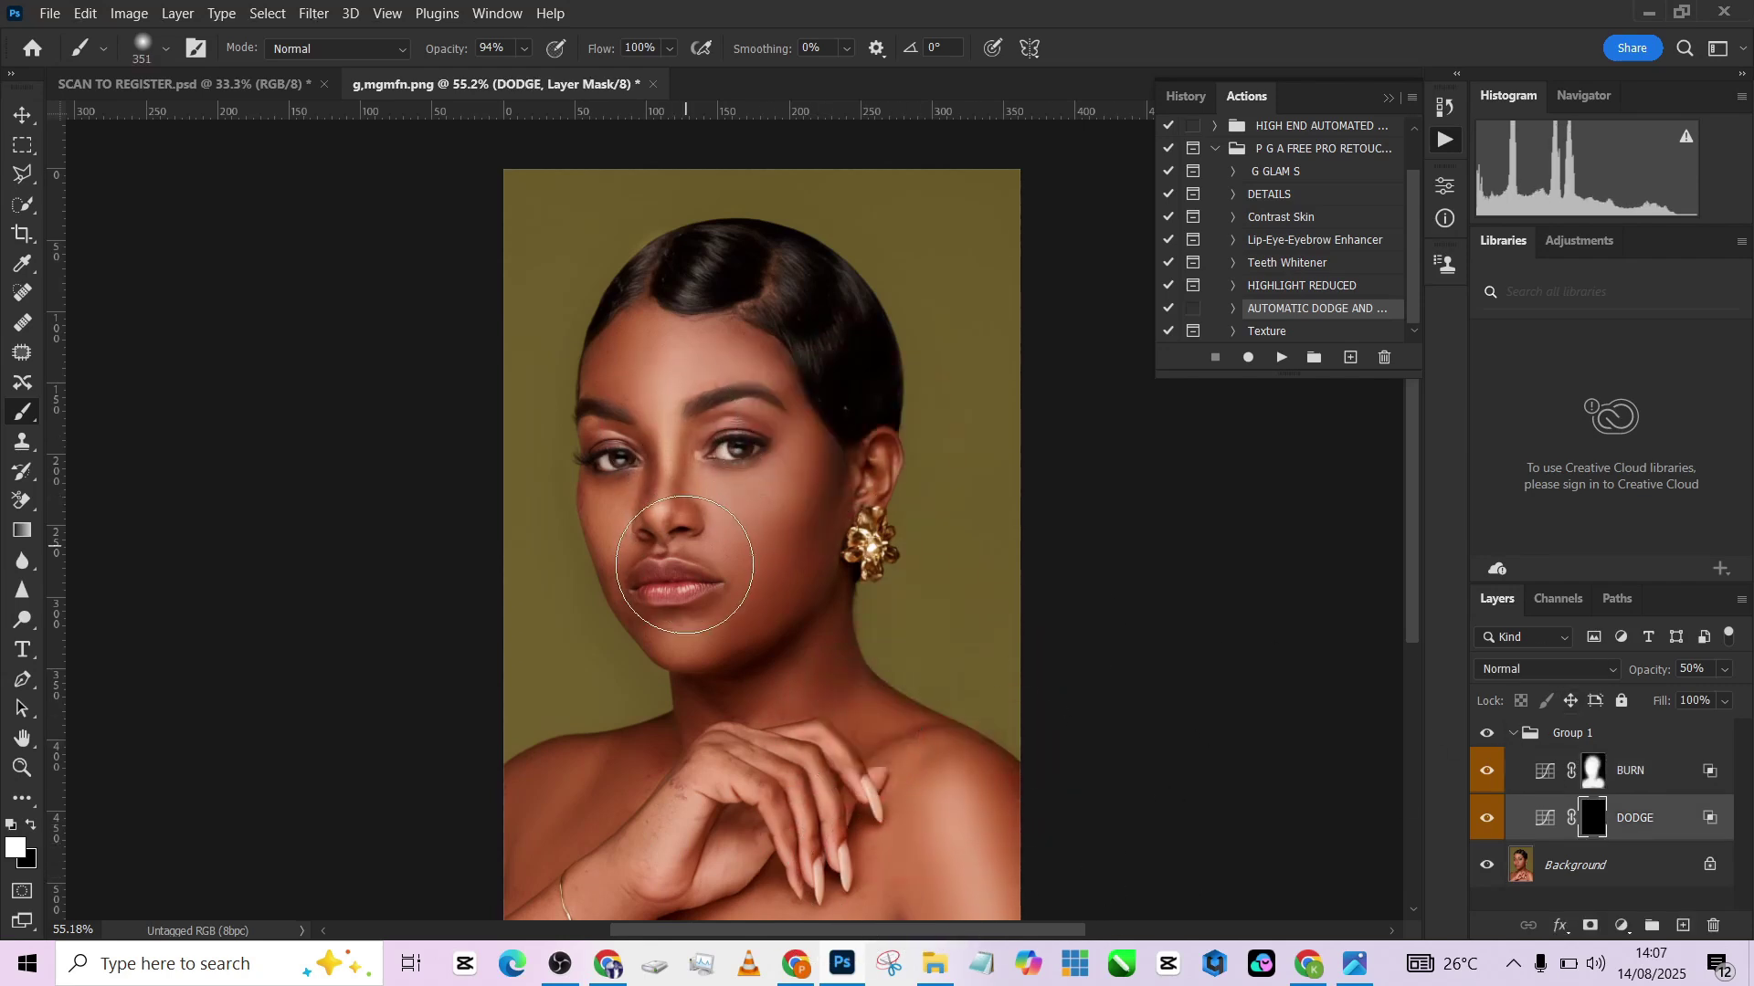
mouse_move(695, 573)
mouse_down()
mouse_move(763, 482)
mouse_move(668, 372)
mouse_move(651, 388)
mouse_move(661, 534)
mouse_up()
mouse_move(735, 751)
mouse_down()
mouse_move(931, 859)
mouse_move(965, 819)
mouse_up()
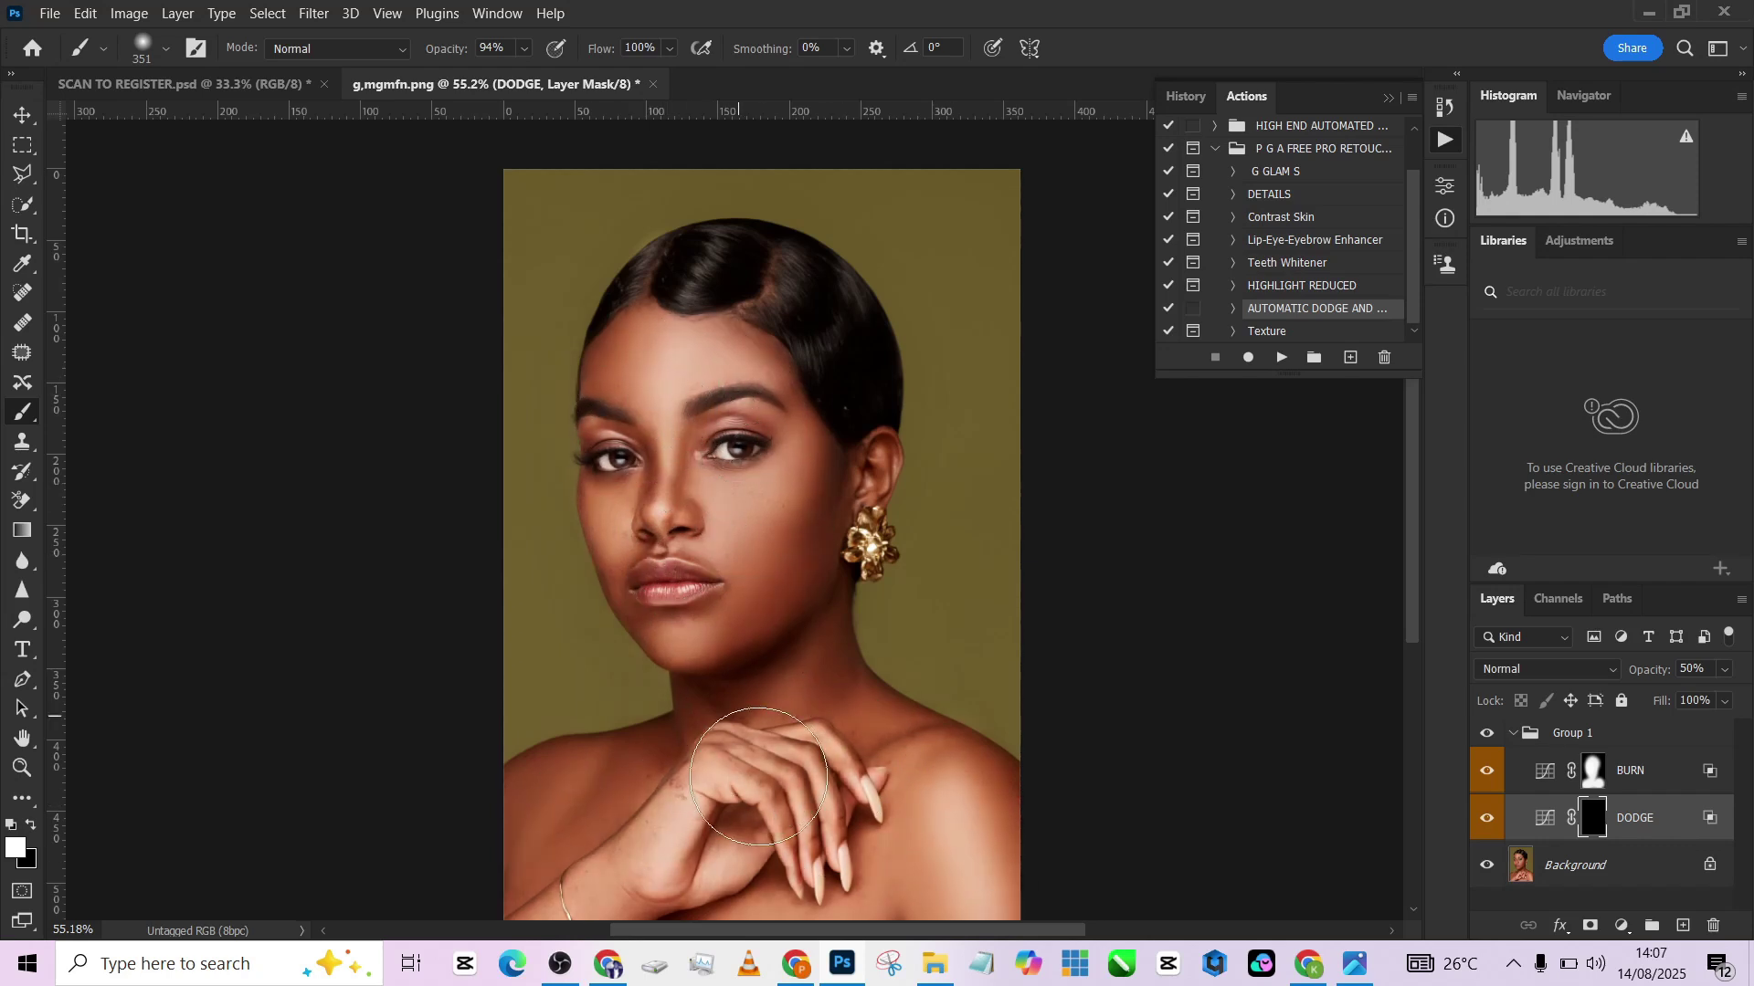
Lower Group 1's opacity to 32%, compare the portrait with and without it, and flatten the image.
click(1512, 734)
drag(1725, 670, 1677, 700)
click(1487, 742)
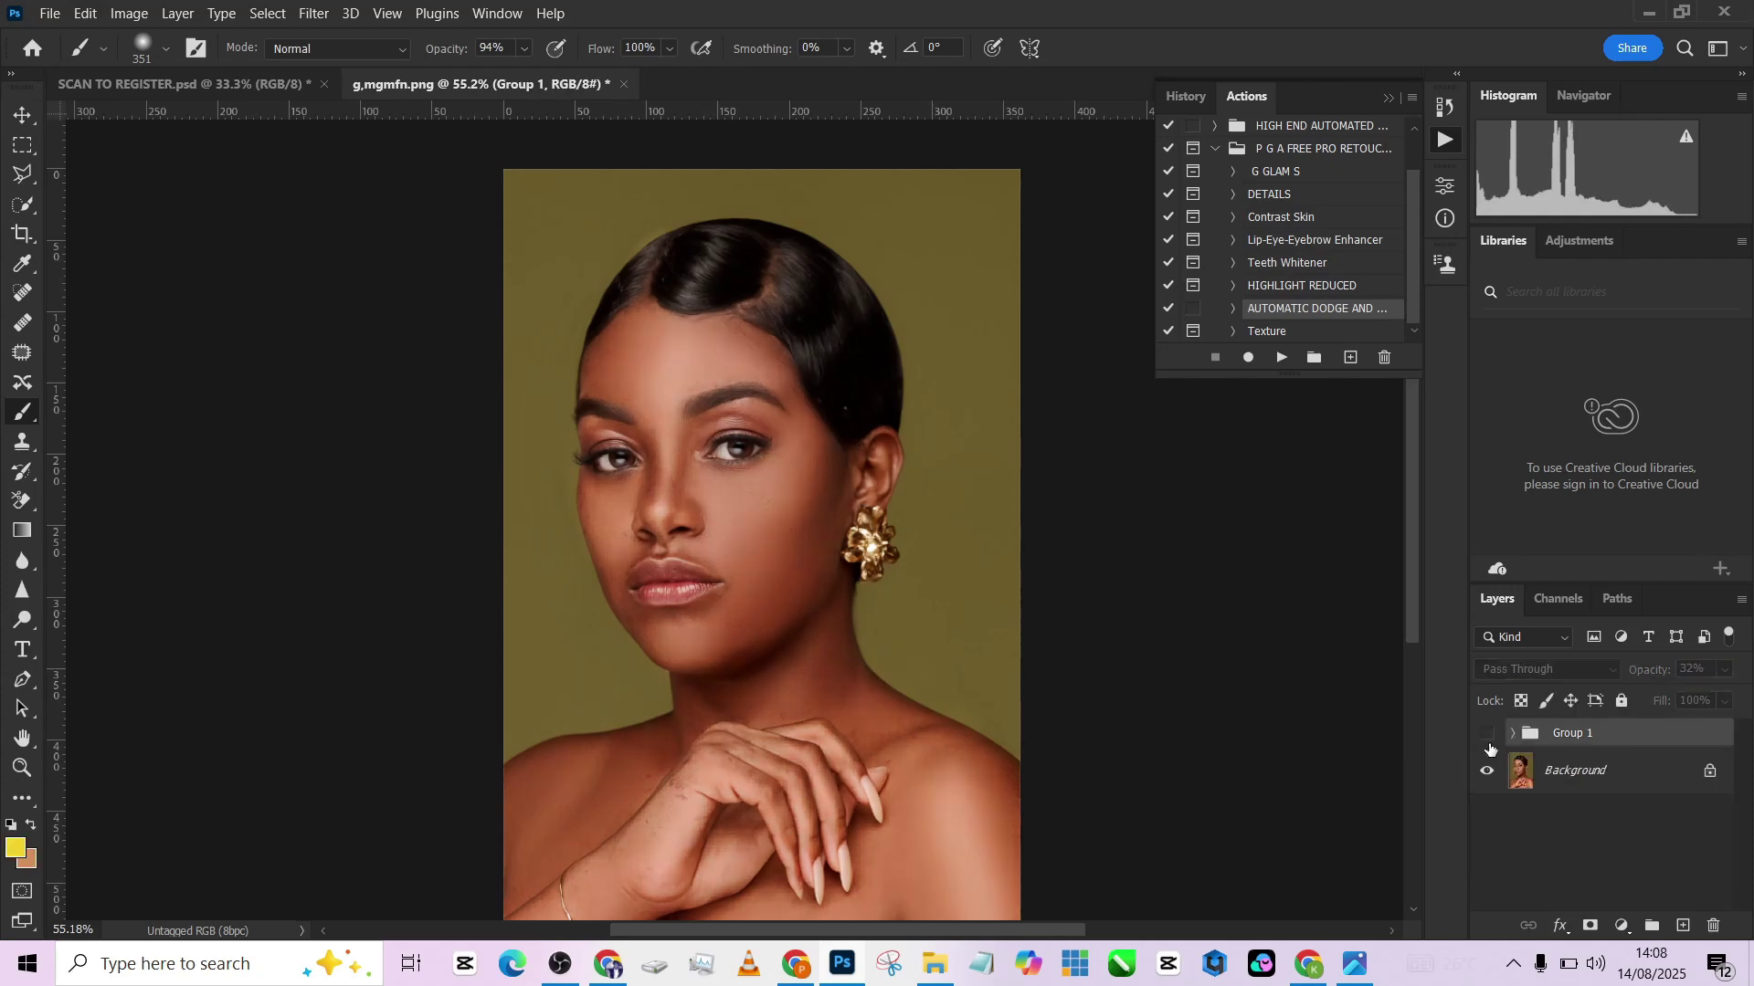
click(1487, 742)
click(1724, 671)
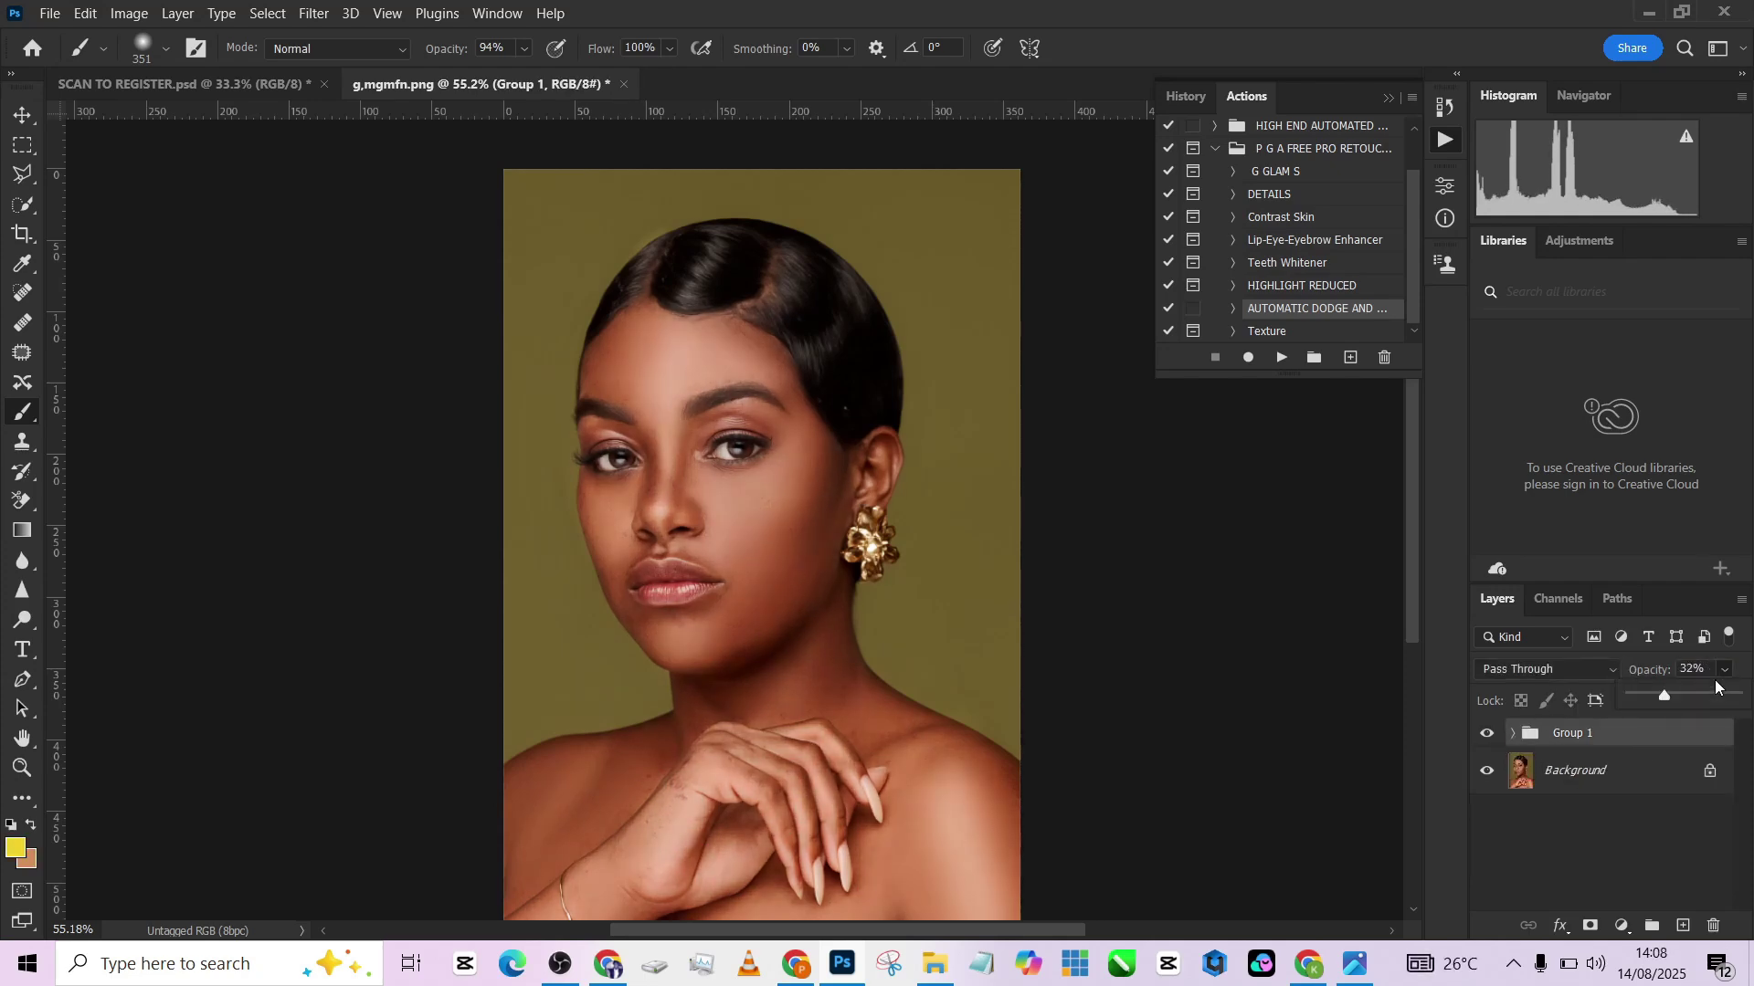
right_click(1607, 775)
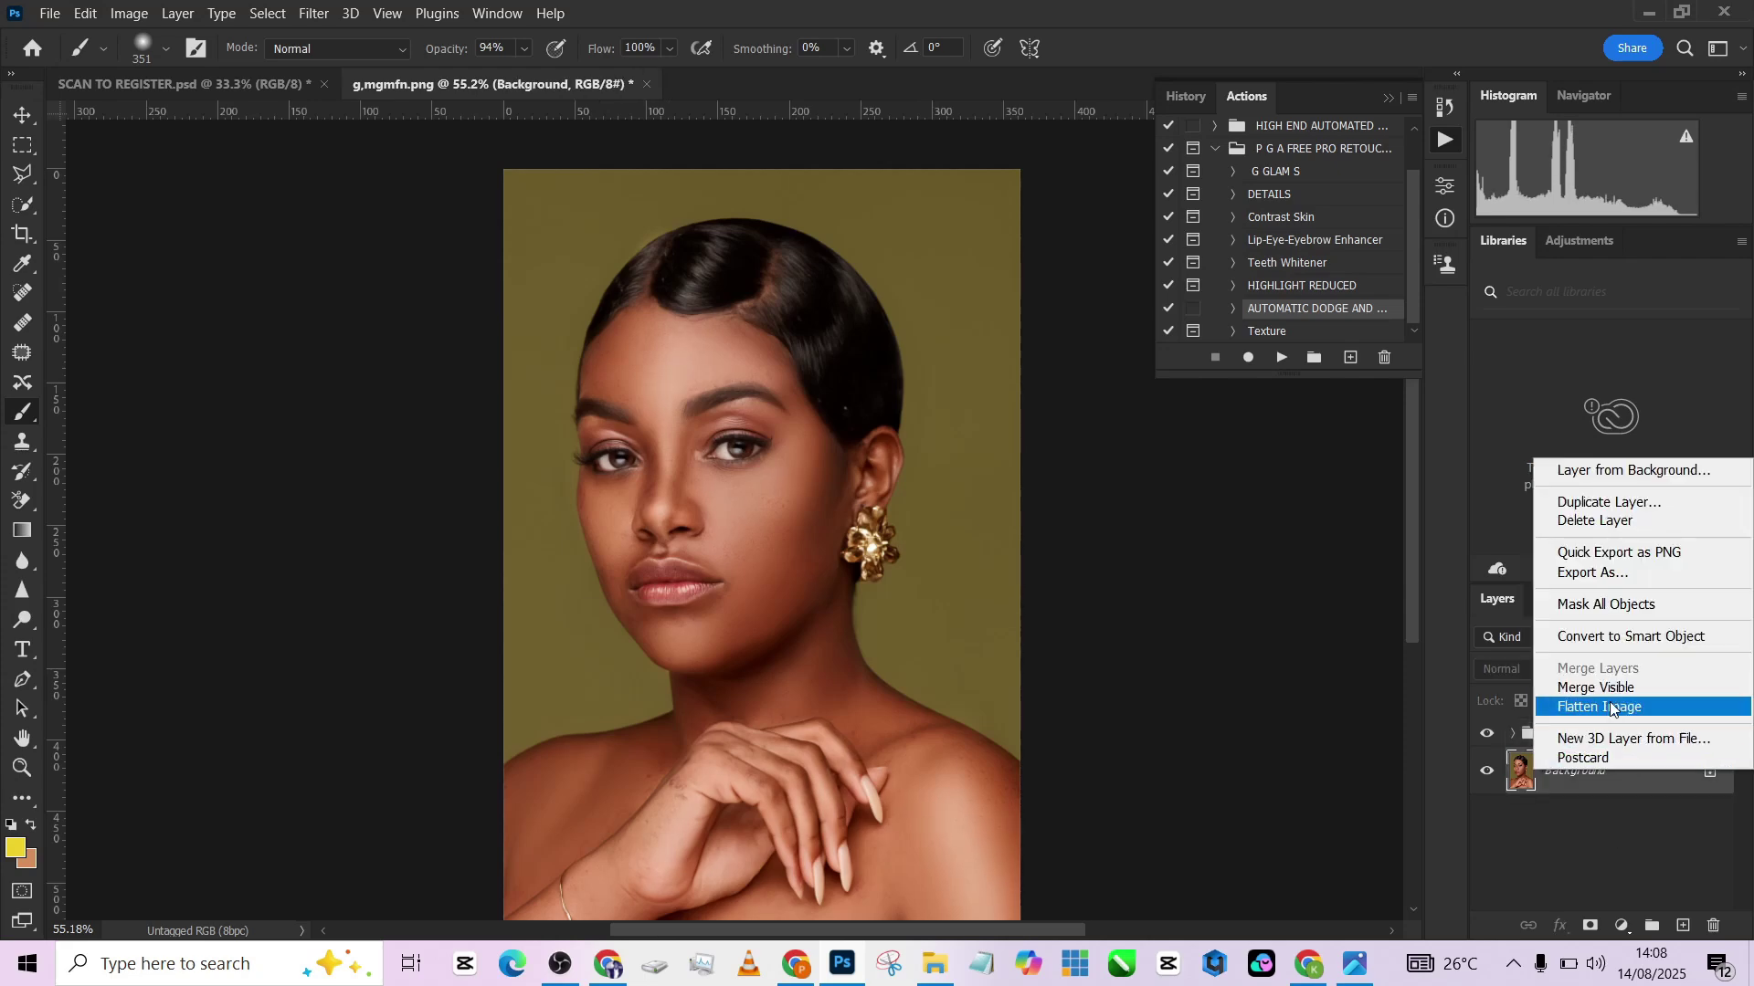
click(1606, 705)
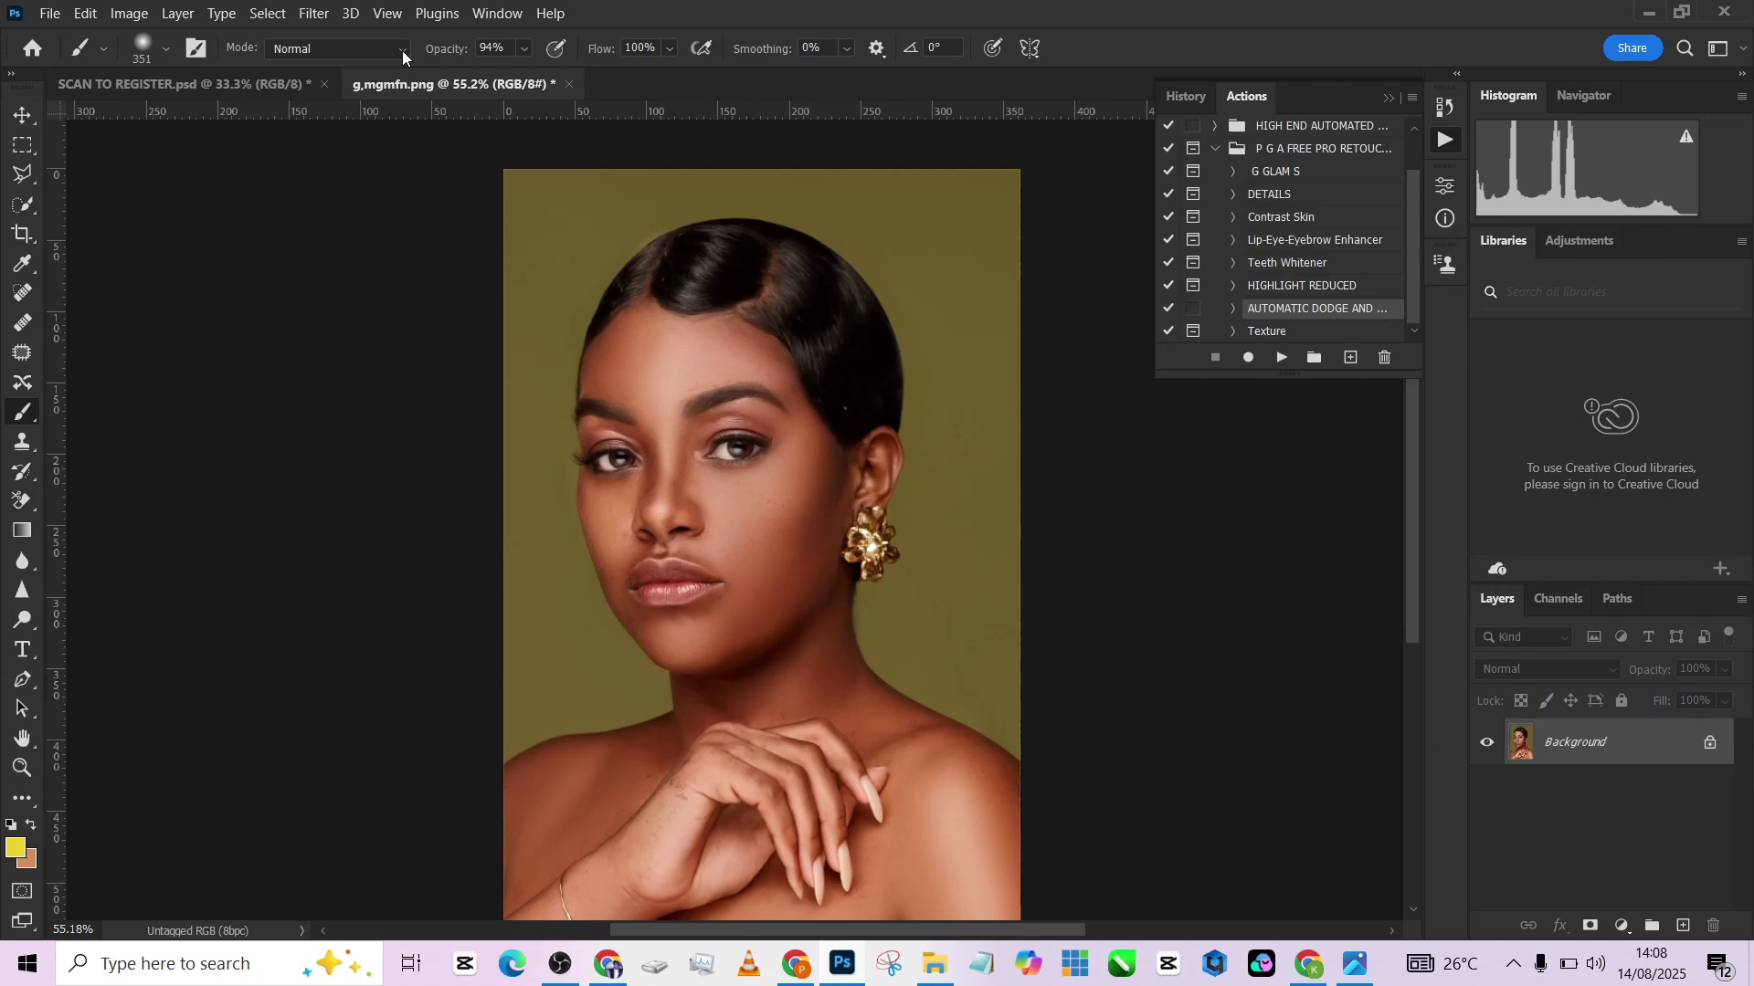
Open the Liquify filter and set the face's Jawline to -29 and Face Width to -19.
click(314, 12)
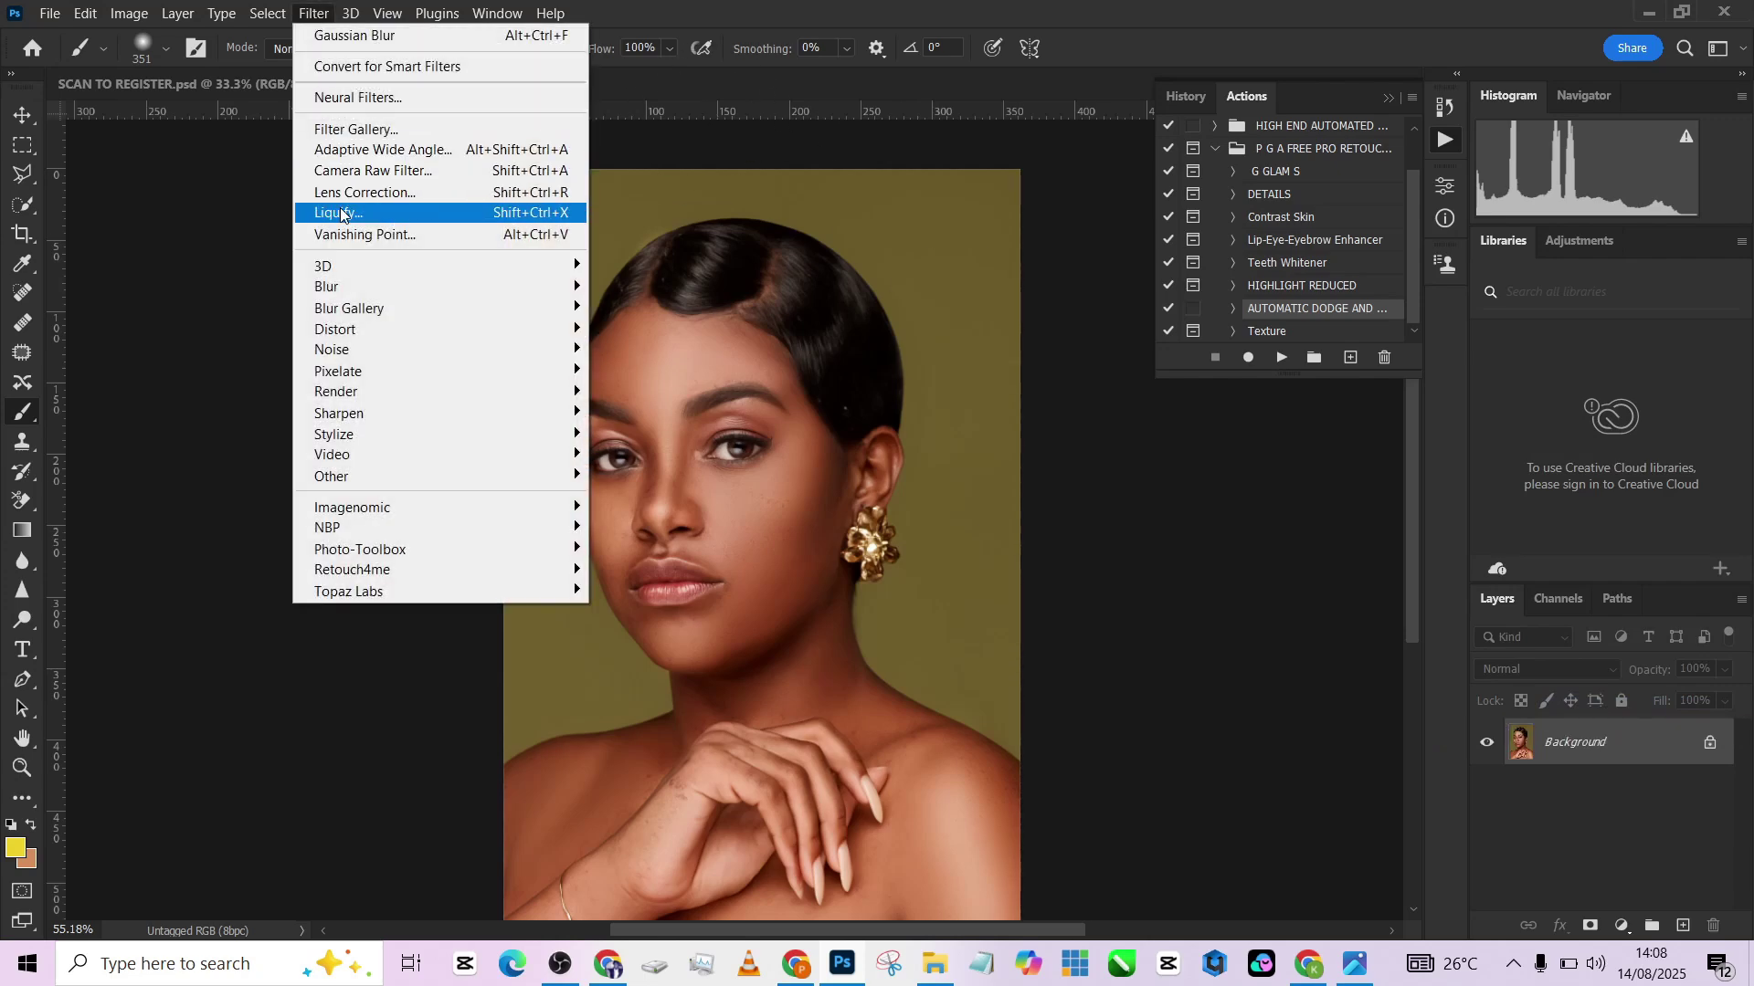
click(340, 206)
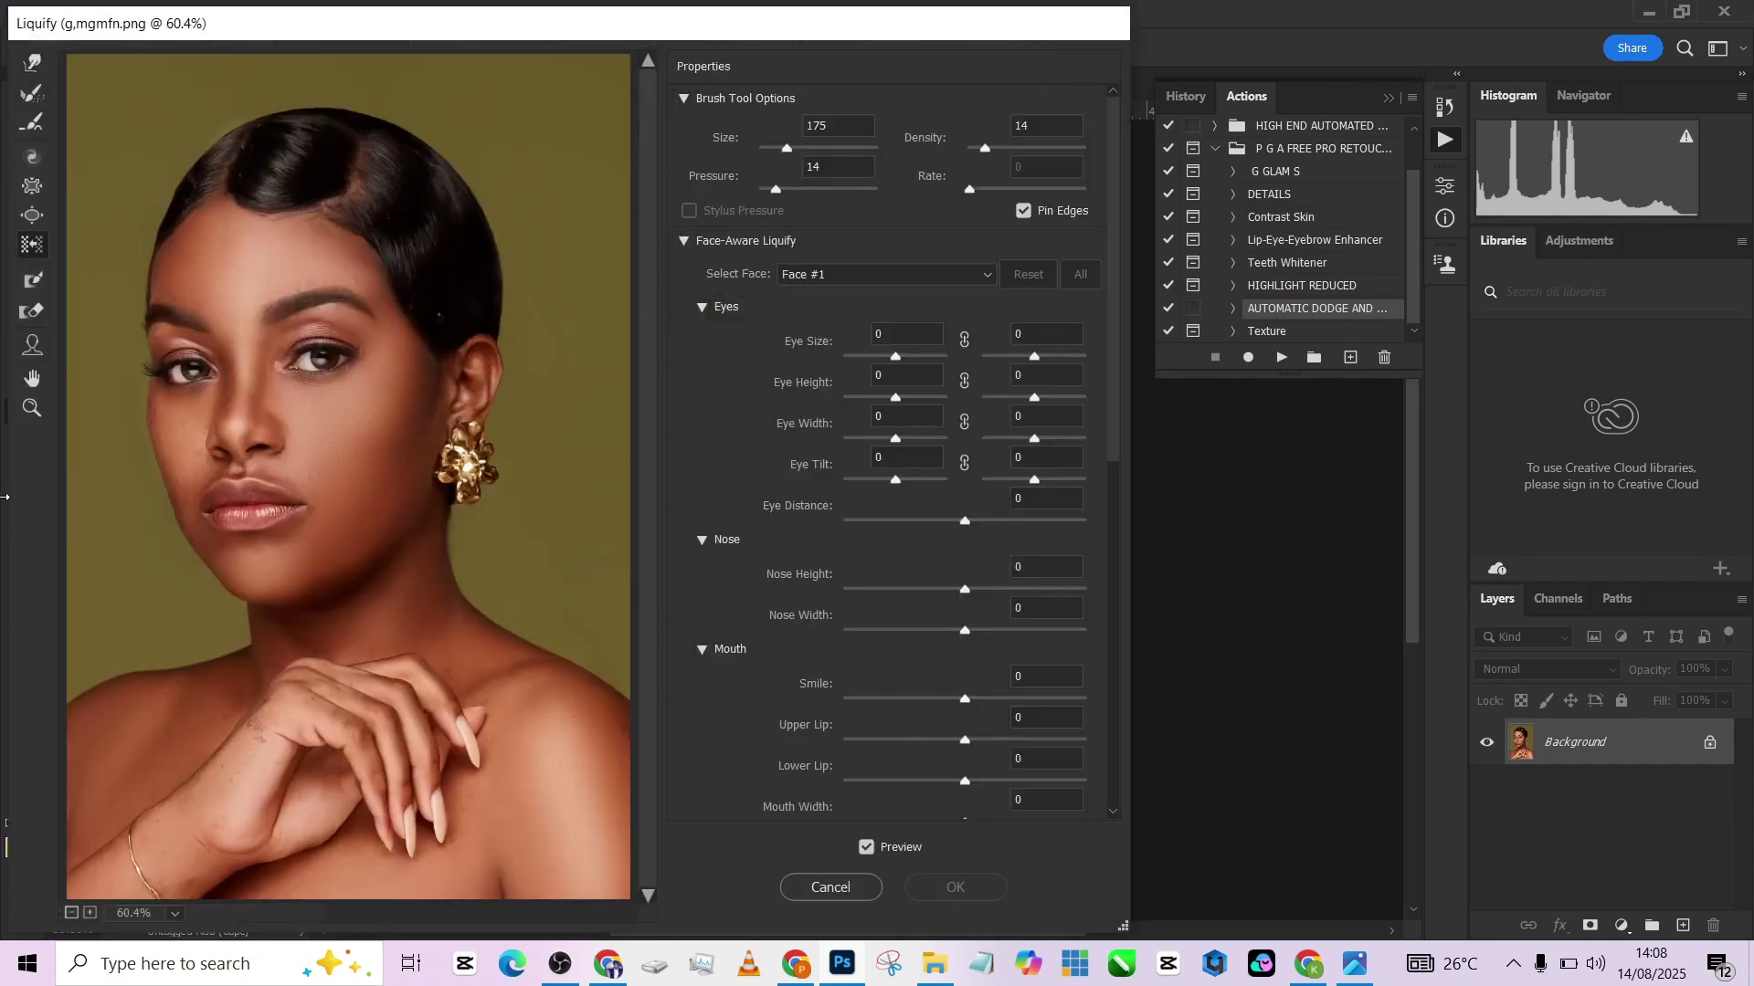
click(26, 356)
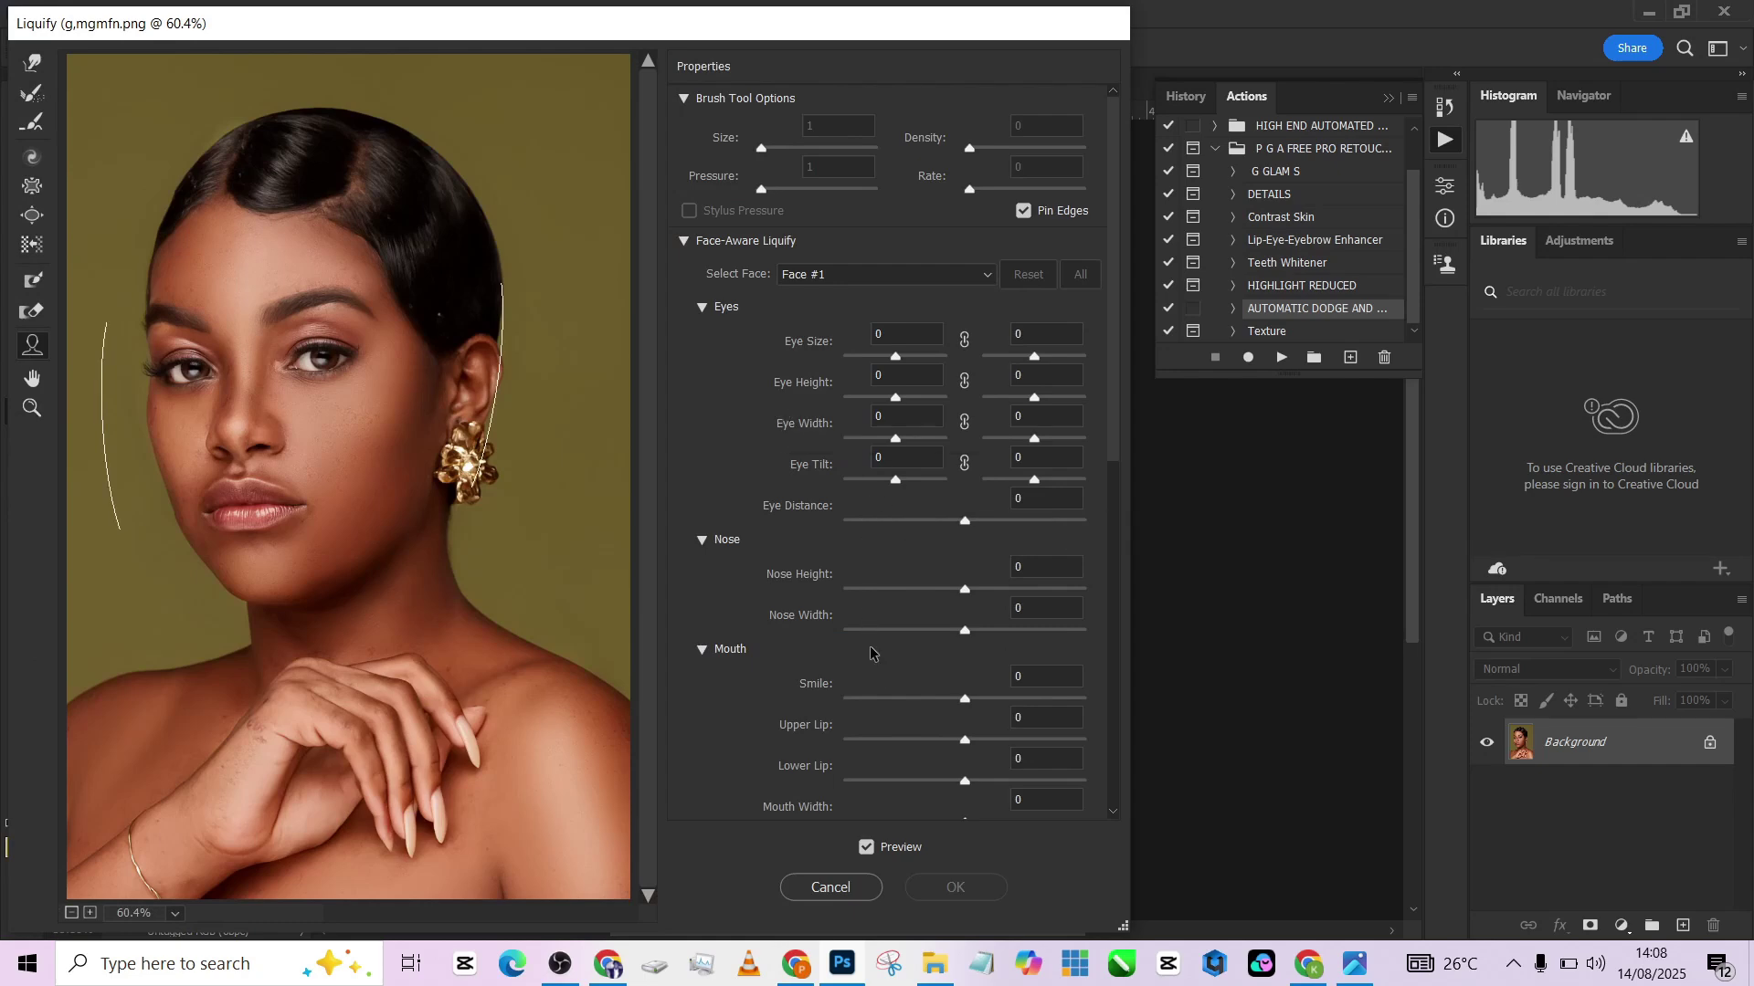
scroll(891, 677, down, 2)
scroll(891, 678, down, 4)
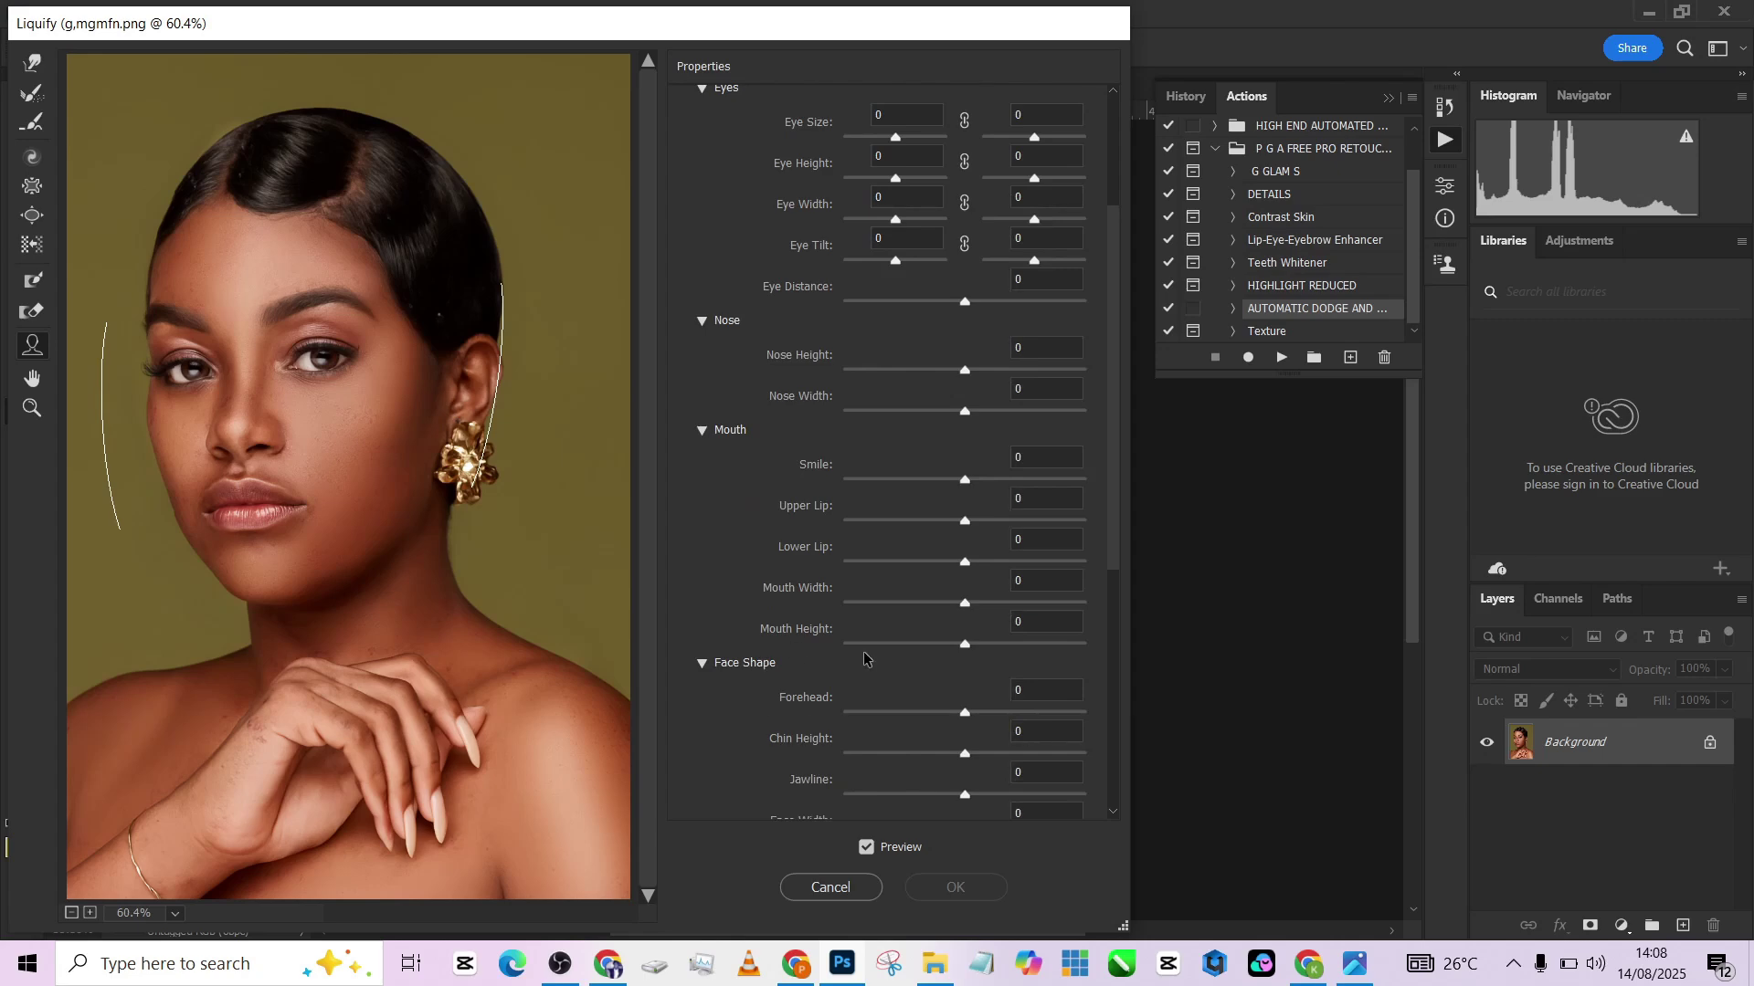
scroll(872, 680, down, 2)
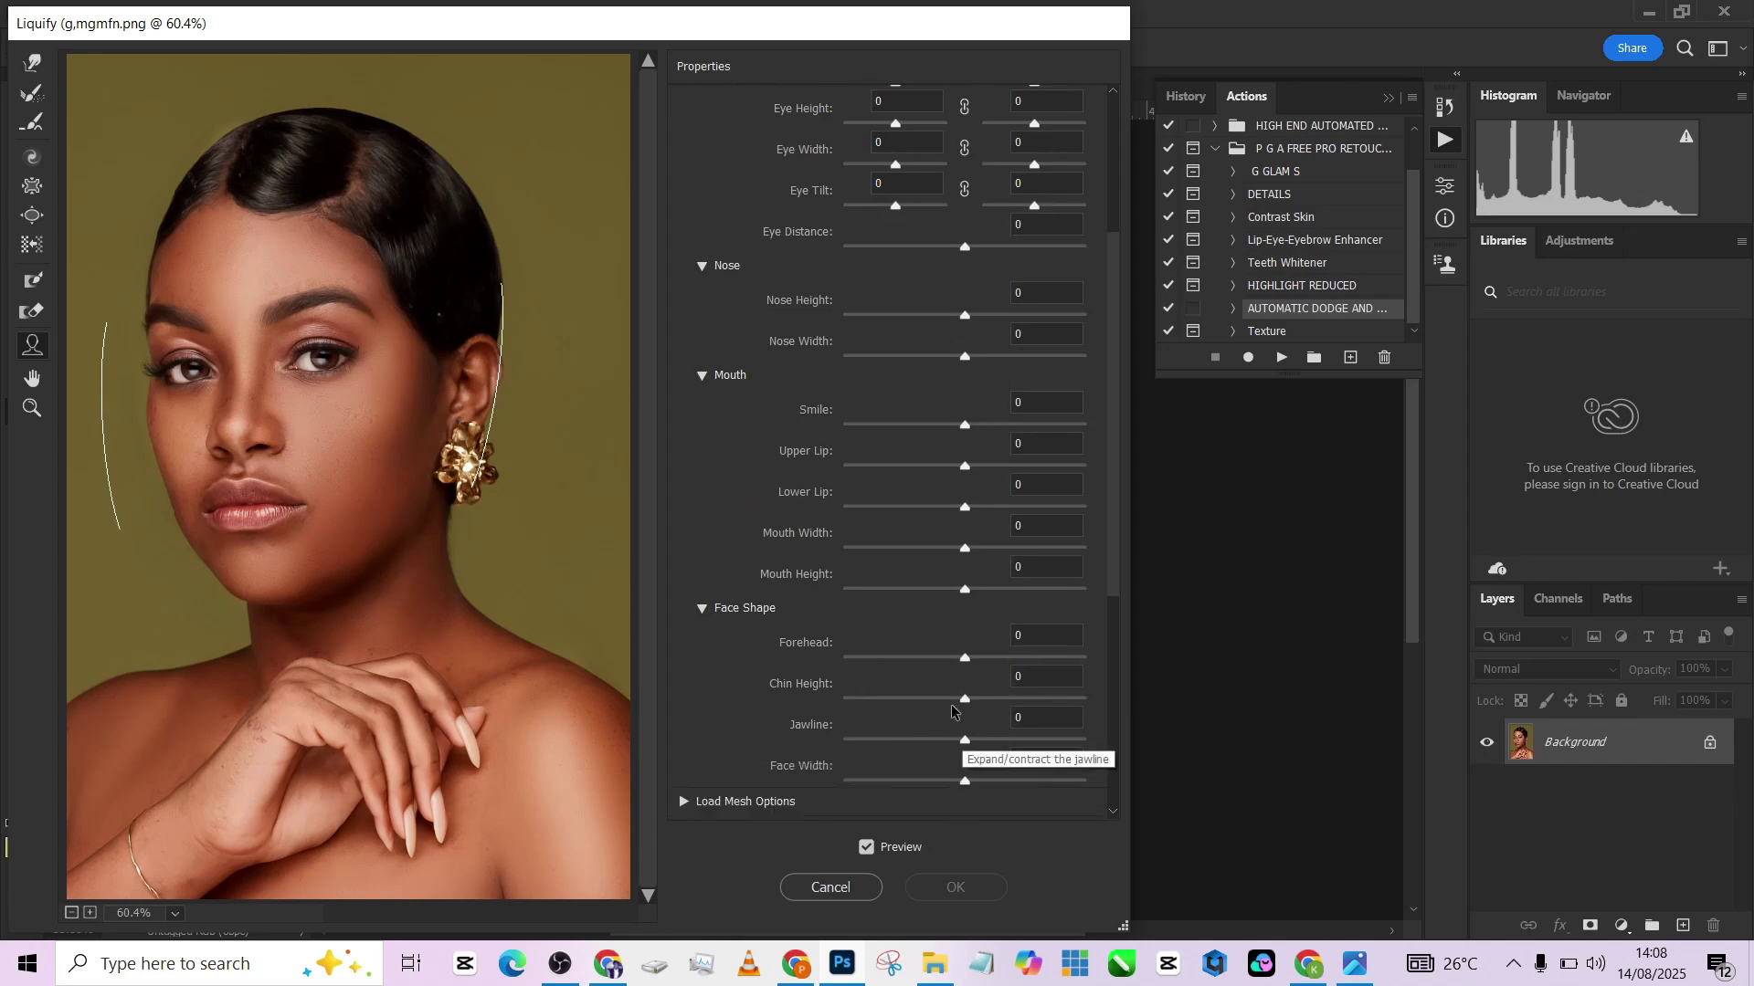
drag(945, 745, 944, 784)
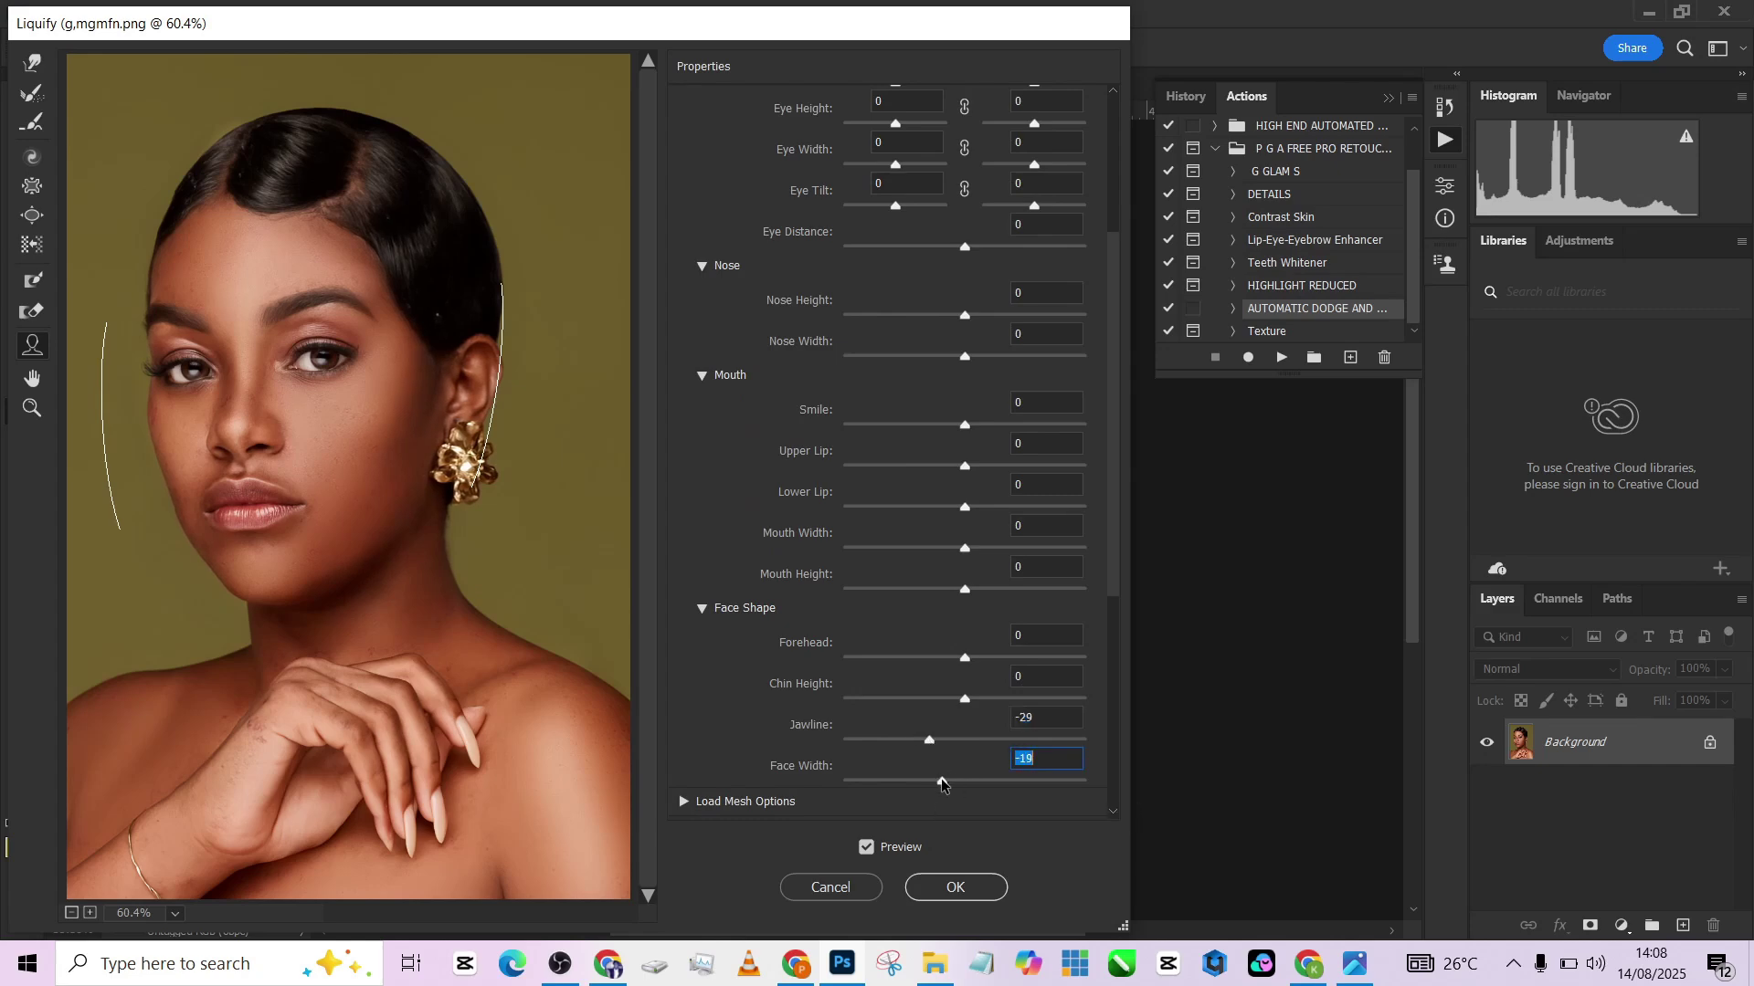
Set the Nose Width to -31 and Nose Height to -21, and apply the Liquify filter.
scroll(952, 732, down, 1)
scroll(951, 732, up, 1)
drag(930, 357, 940, 317)
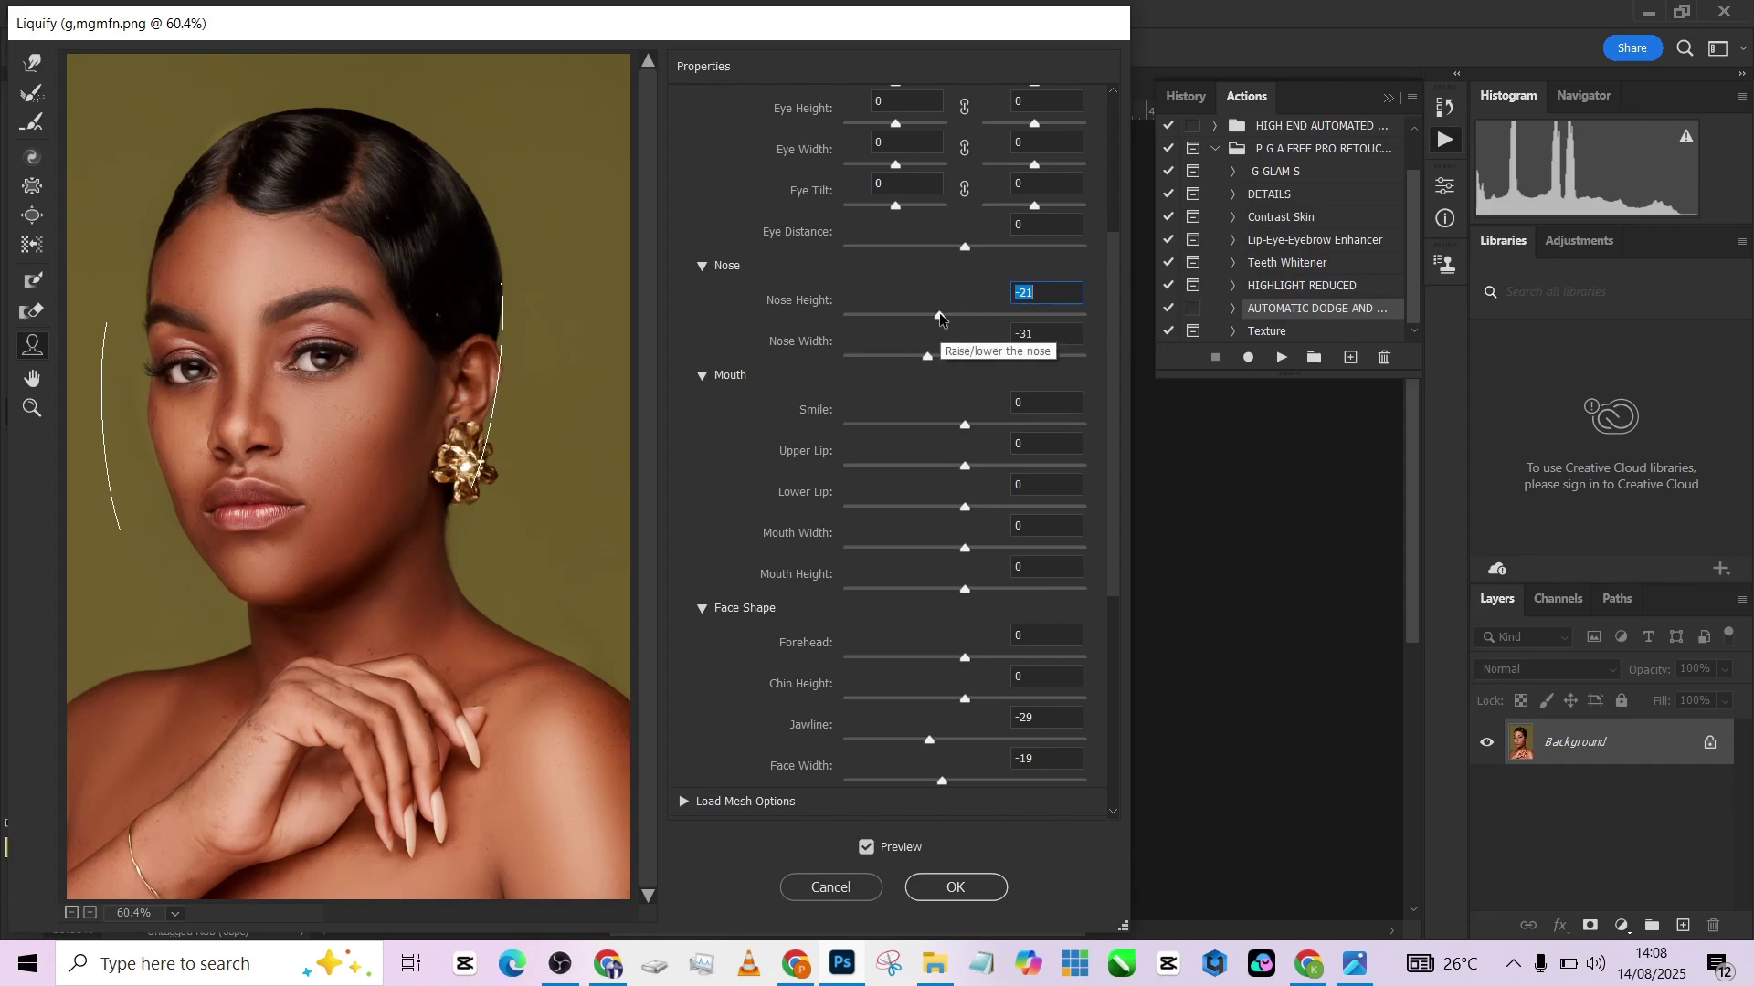
click(958, 884)
key(Return)
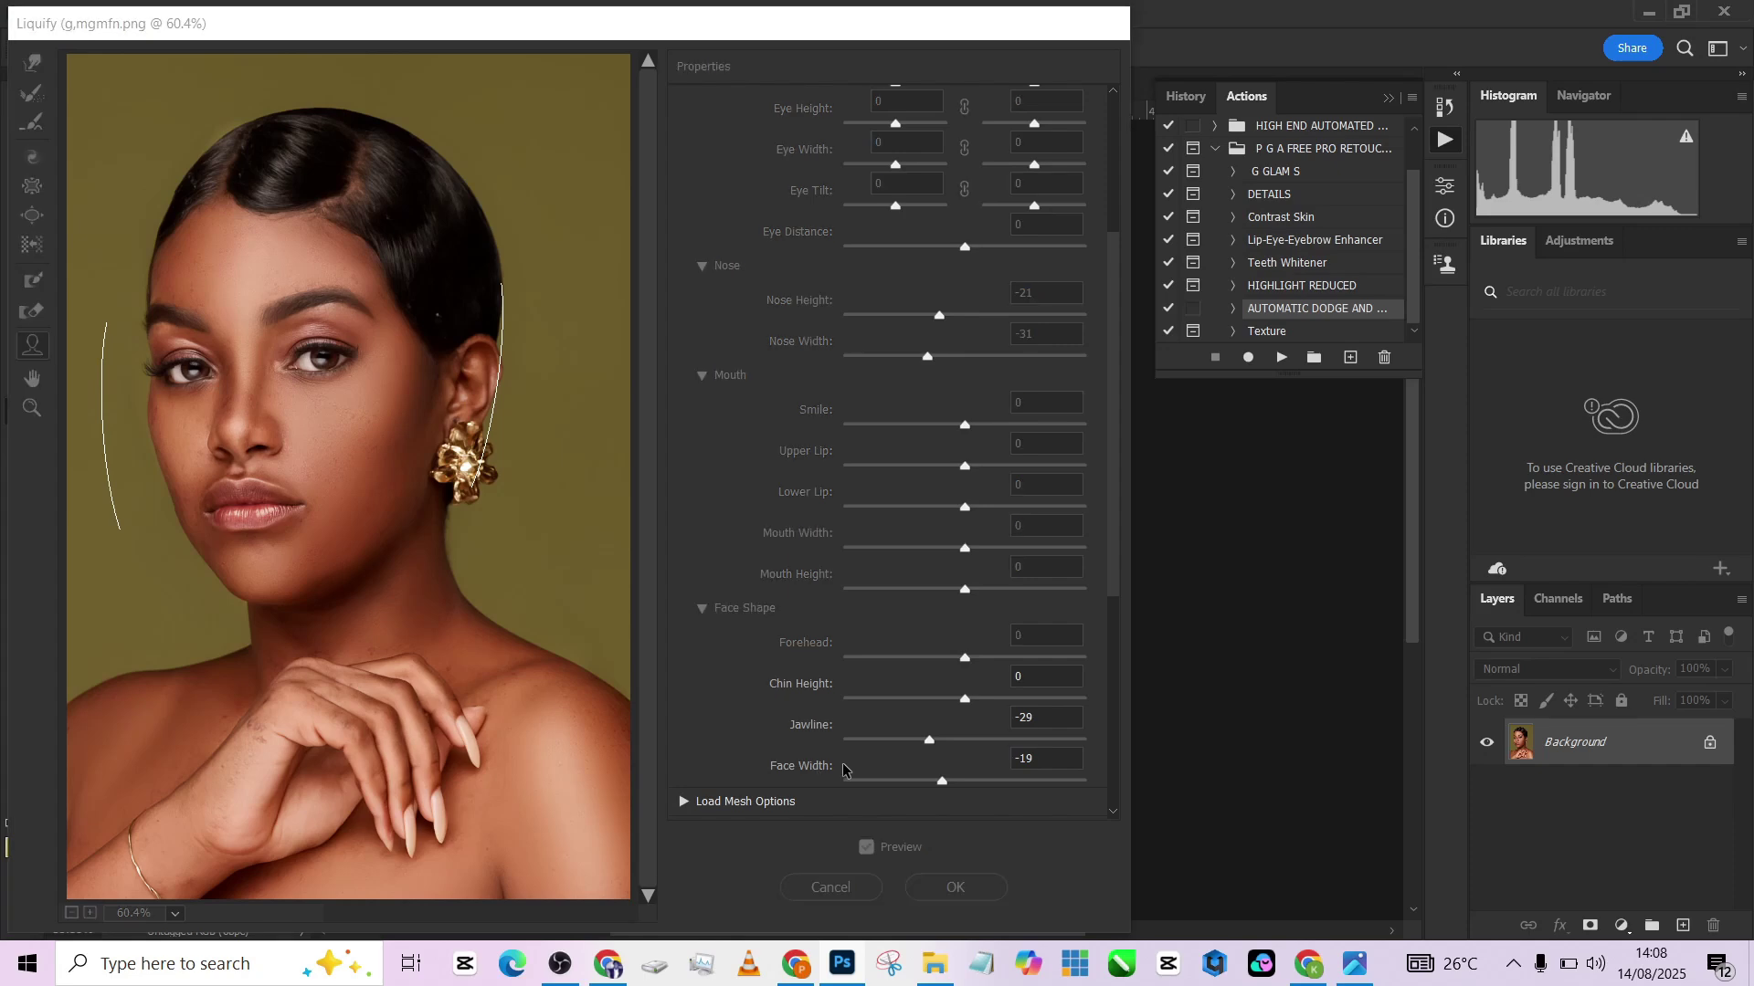
Select the neck and upper shoulders with the Quick Selection tool, subtracting the raised hand.
drag(742, 561, 710, 517)
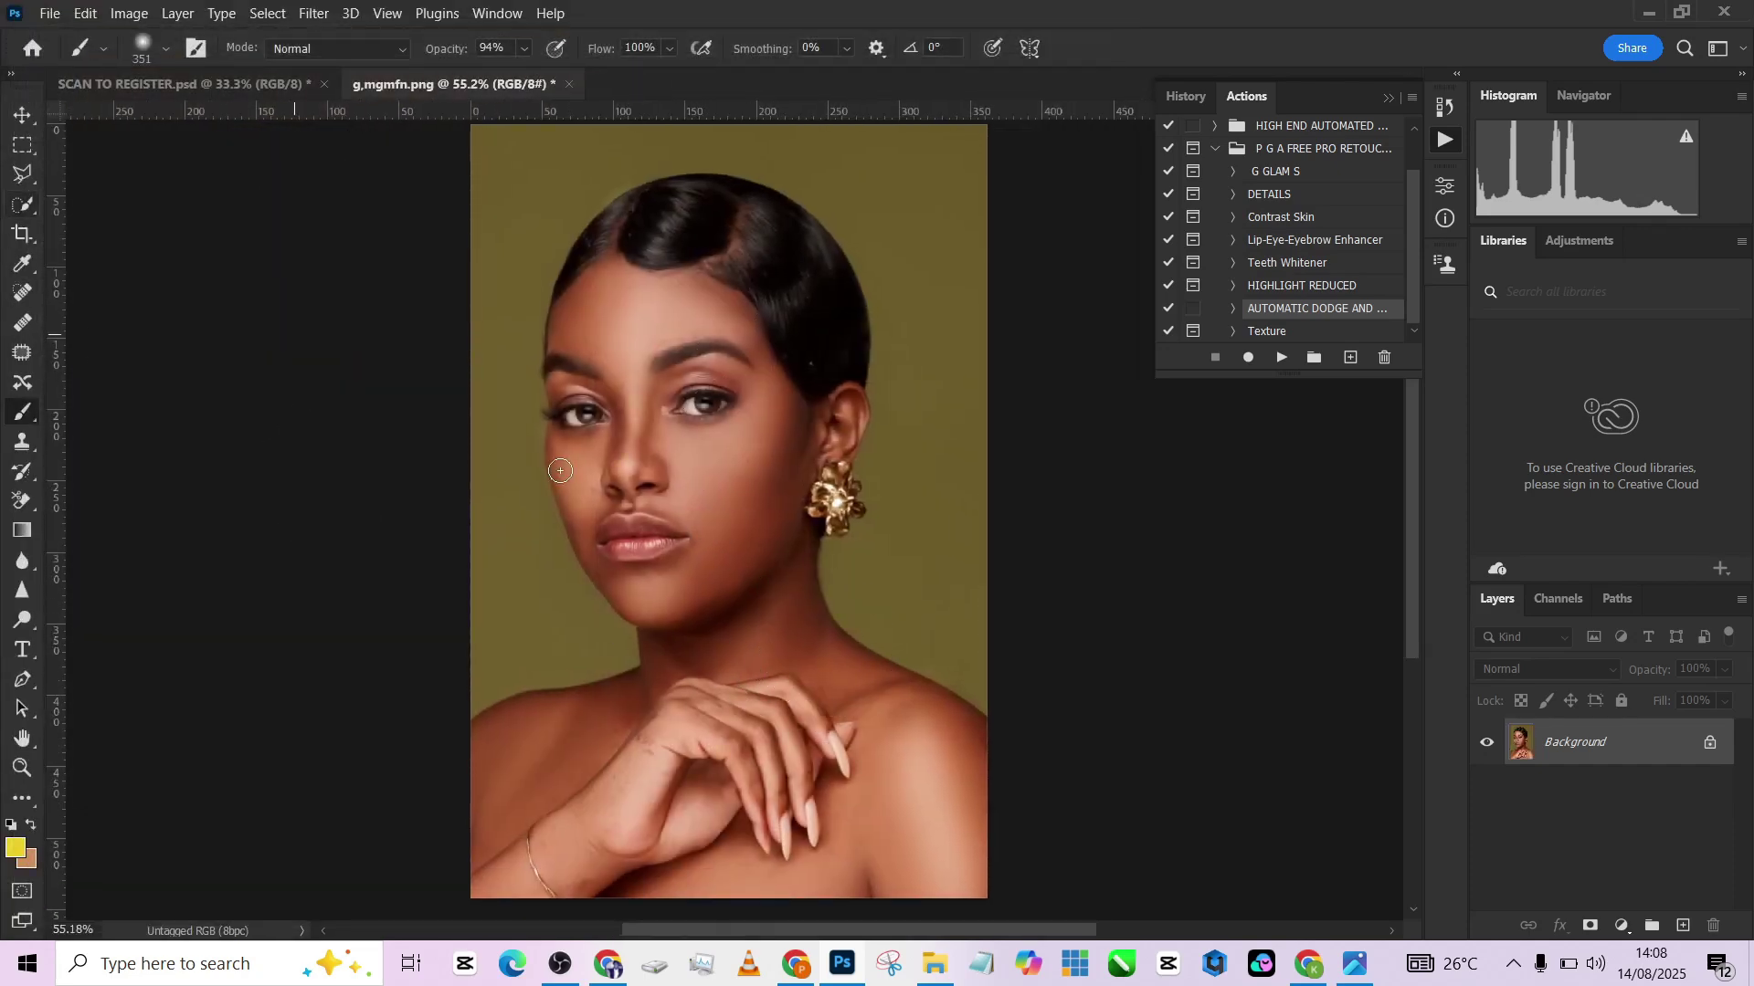
key(w)
drag(784, 624, 786, 601)
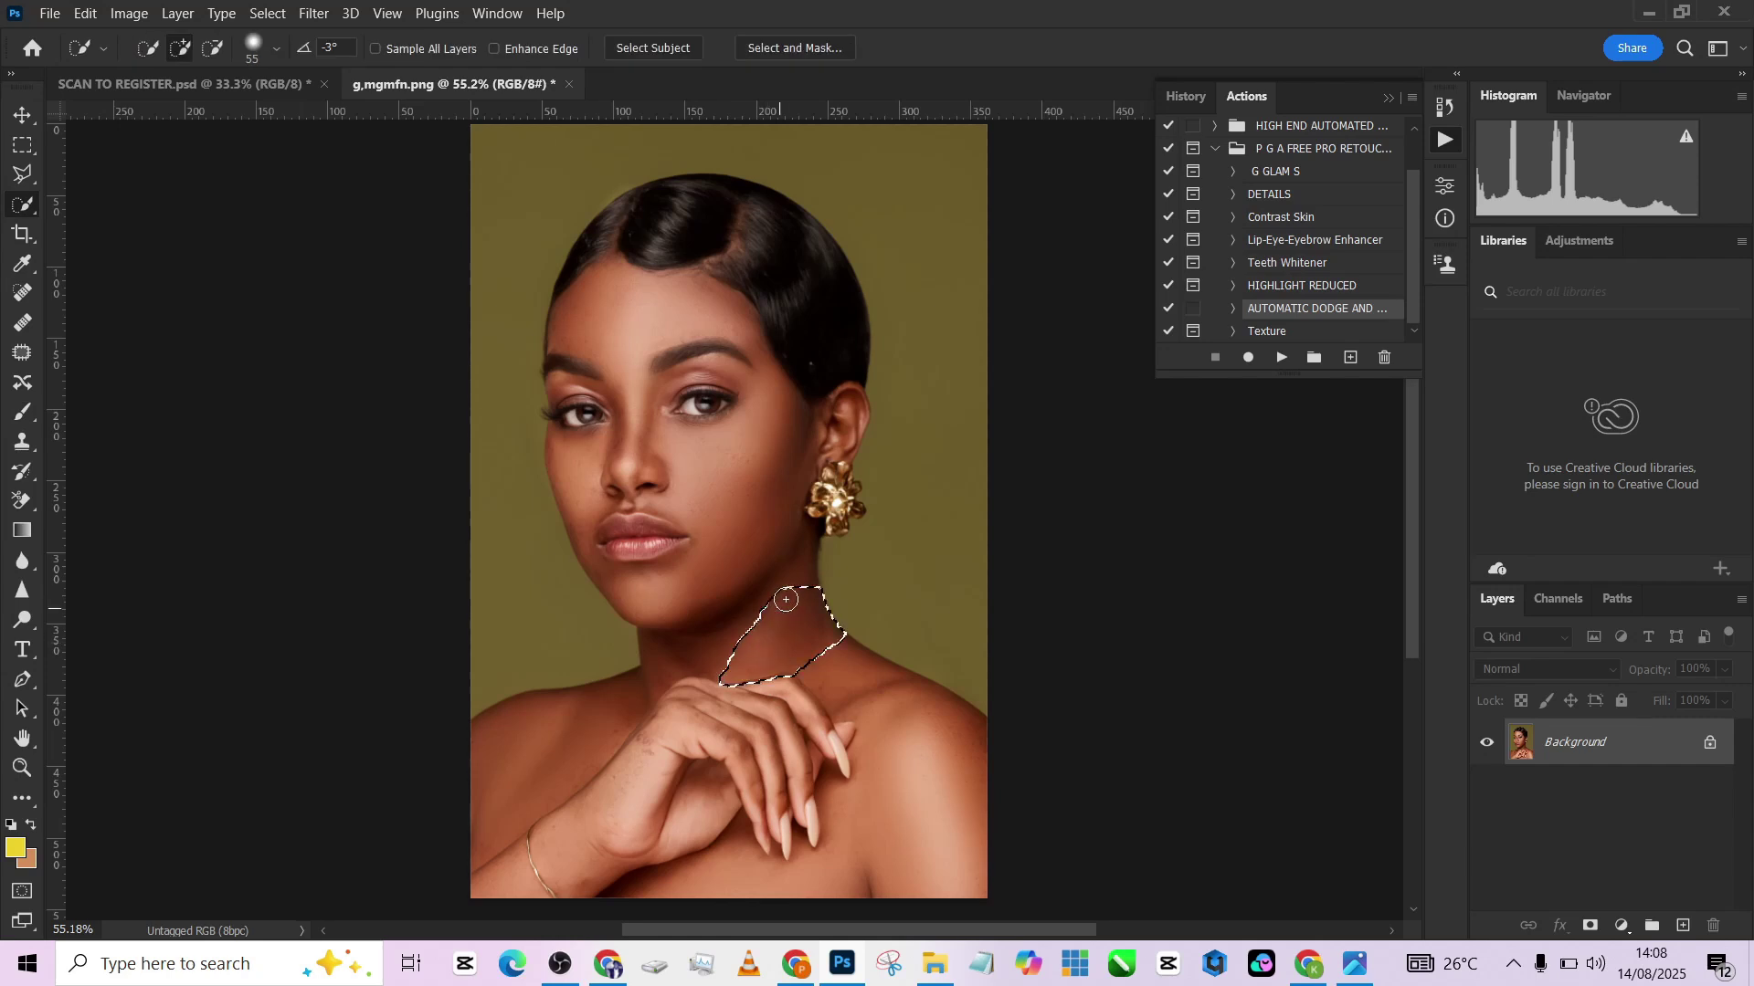
mouse_move(645, 673)
mouse_down()
mouse_move(867, 738)
mouse_move(864, 693)
mouse_move(527, 895)
mouse_move(802, 825)
mouse_move(884, 835)
mouse_move(901, 792)
mouse_move(869, 772)
mouse_up()
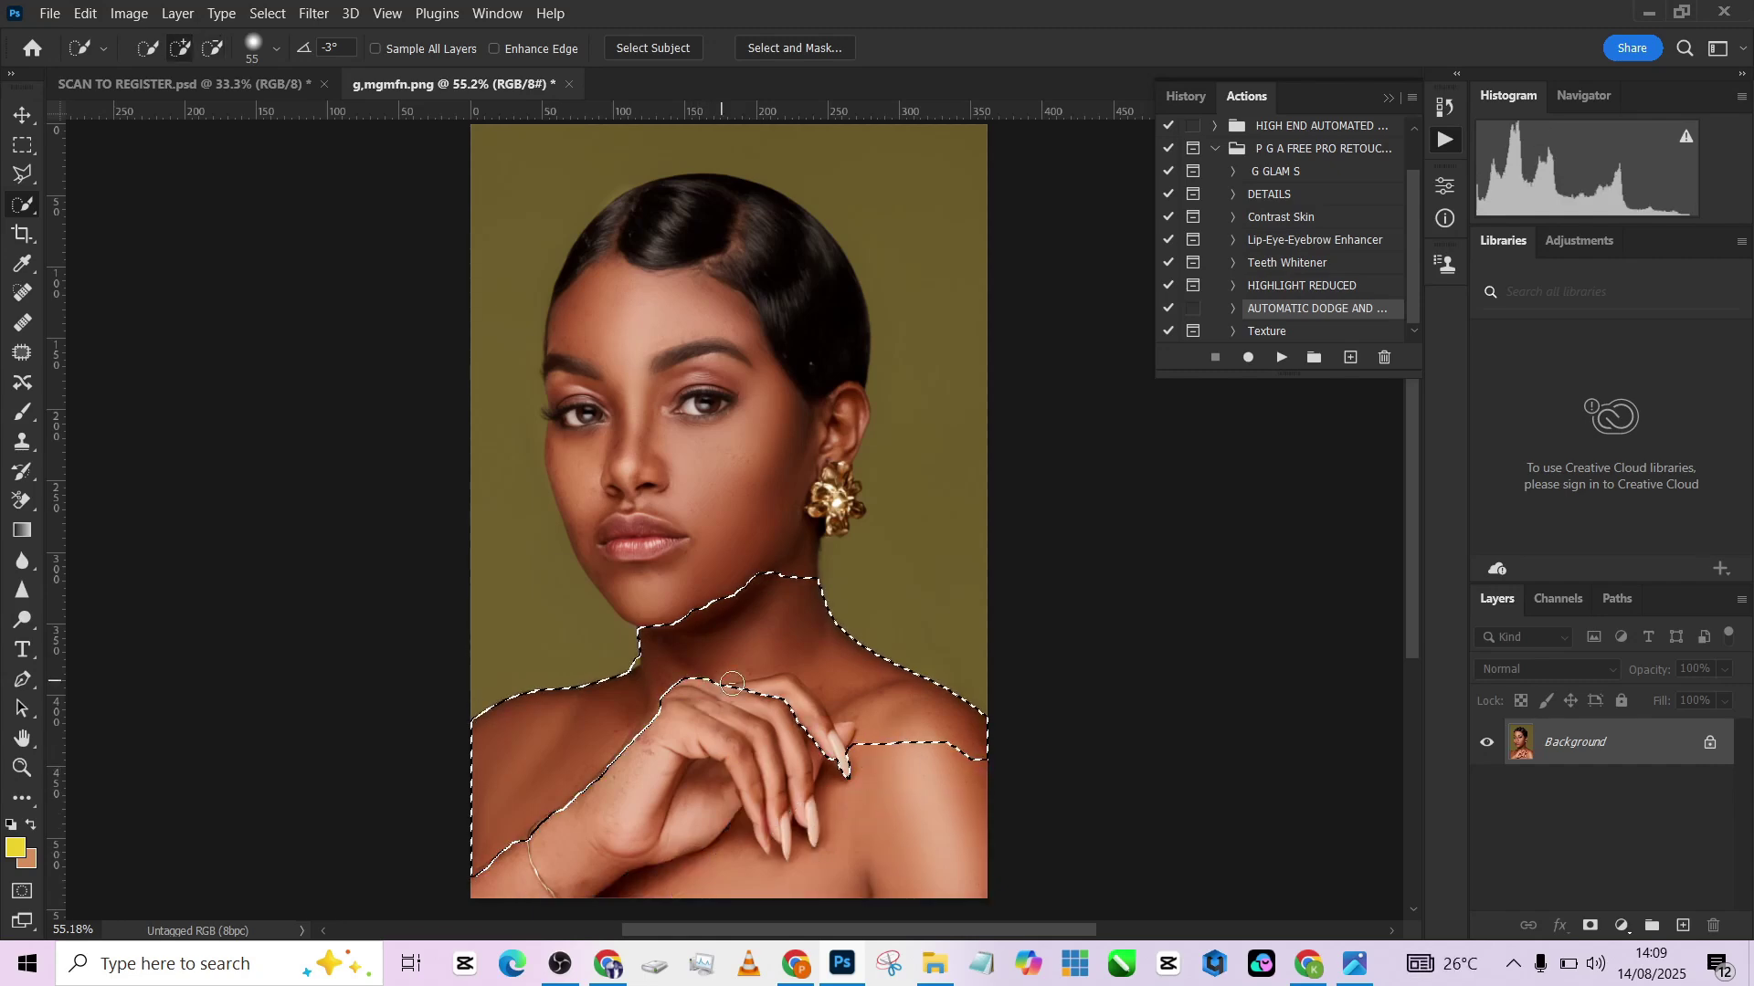
alt+drag(731, 695, 816, 736)
Feather the neck and shoulder selection with a radius of 44.
right_click(768, 617)
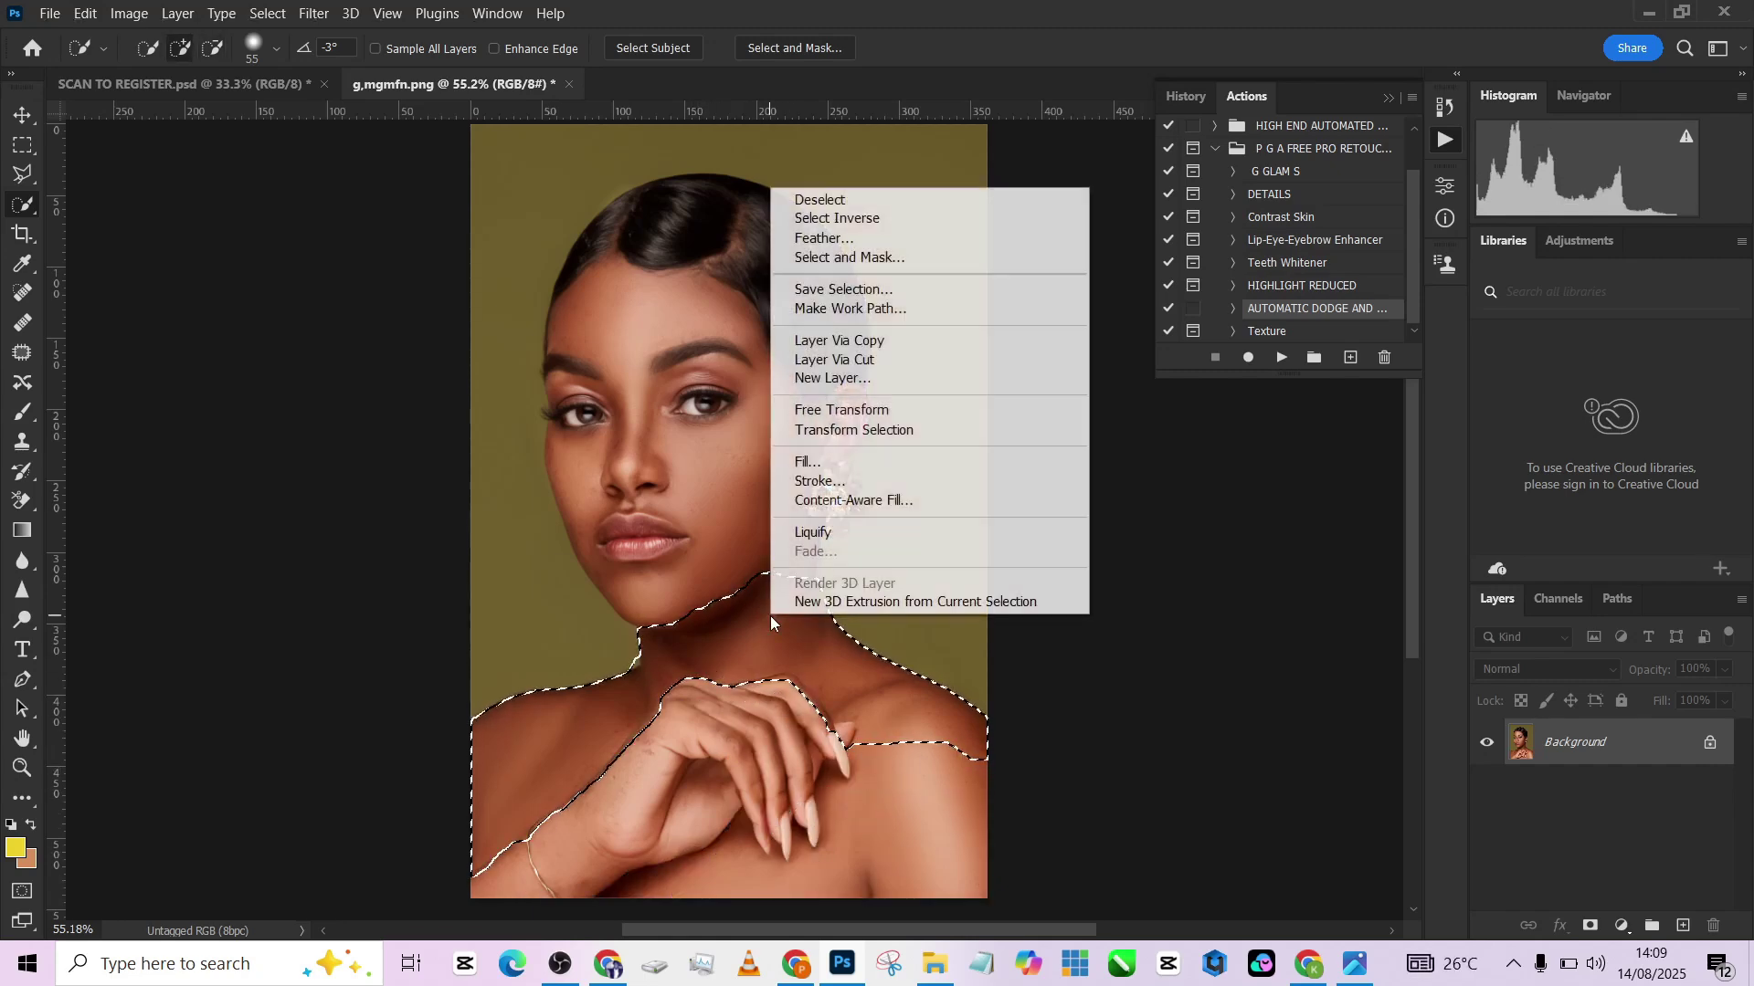
click(706, 471)
click(796, 553)
right_click(754, 174)
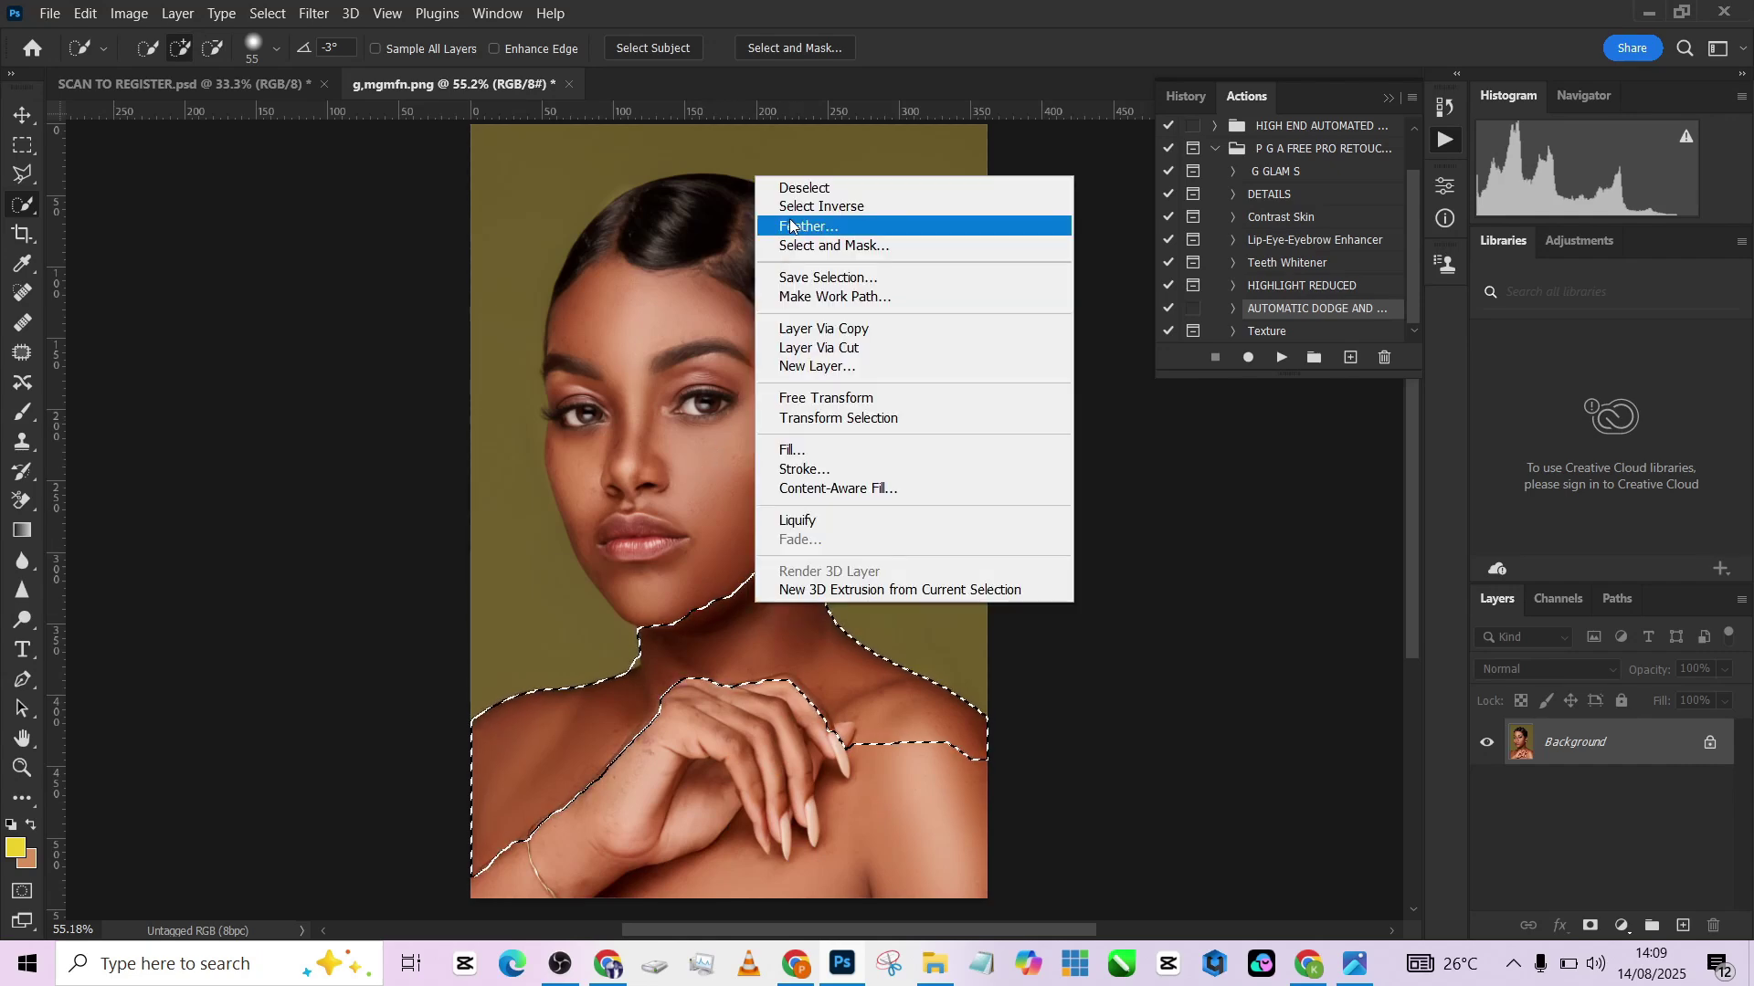
click(790, 217)
text(44)
click(1161, 384)
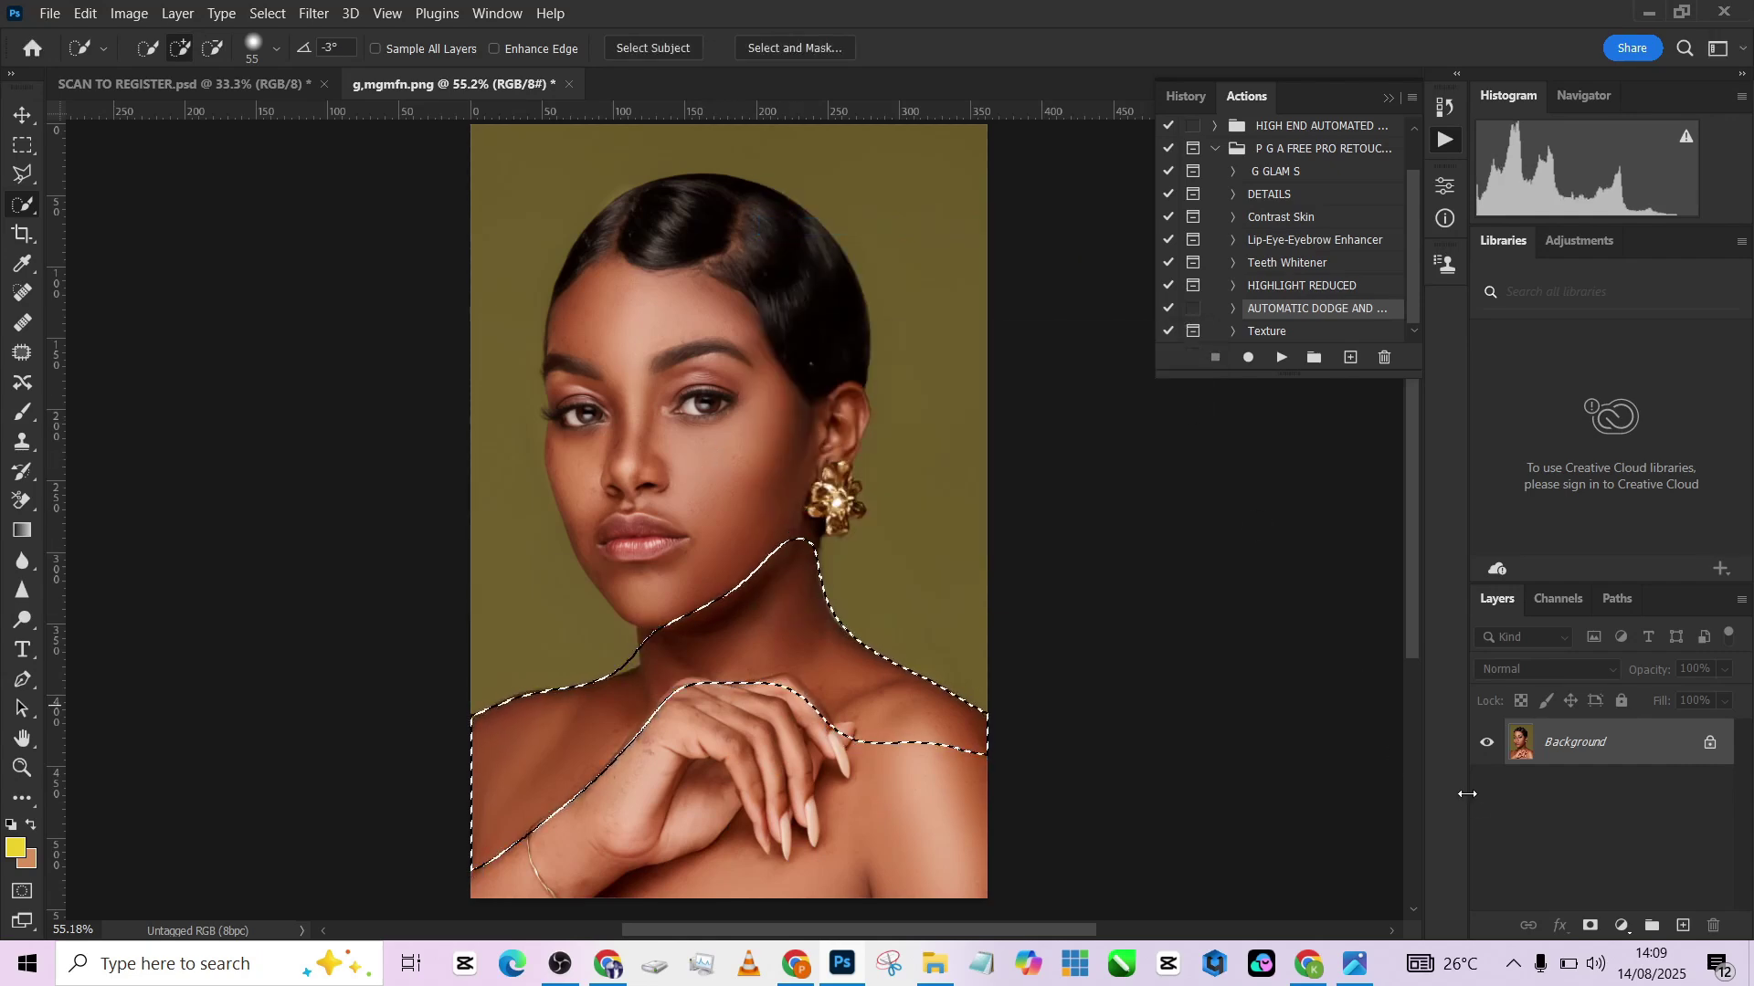
Add a Curves adjustment layer from the selection, brighten it with a point at input 62, output 82, and compare the portrait with and without it.
click(1619, 925)
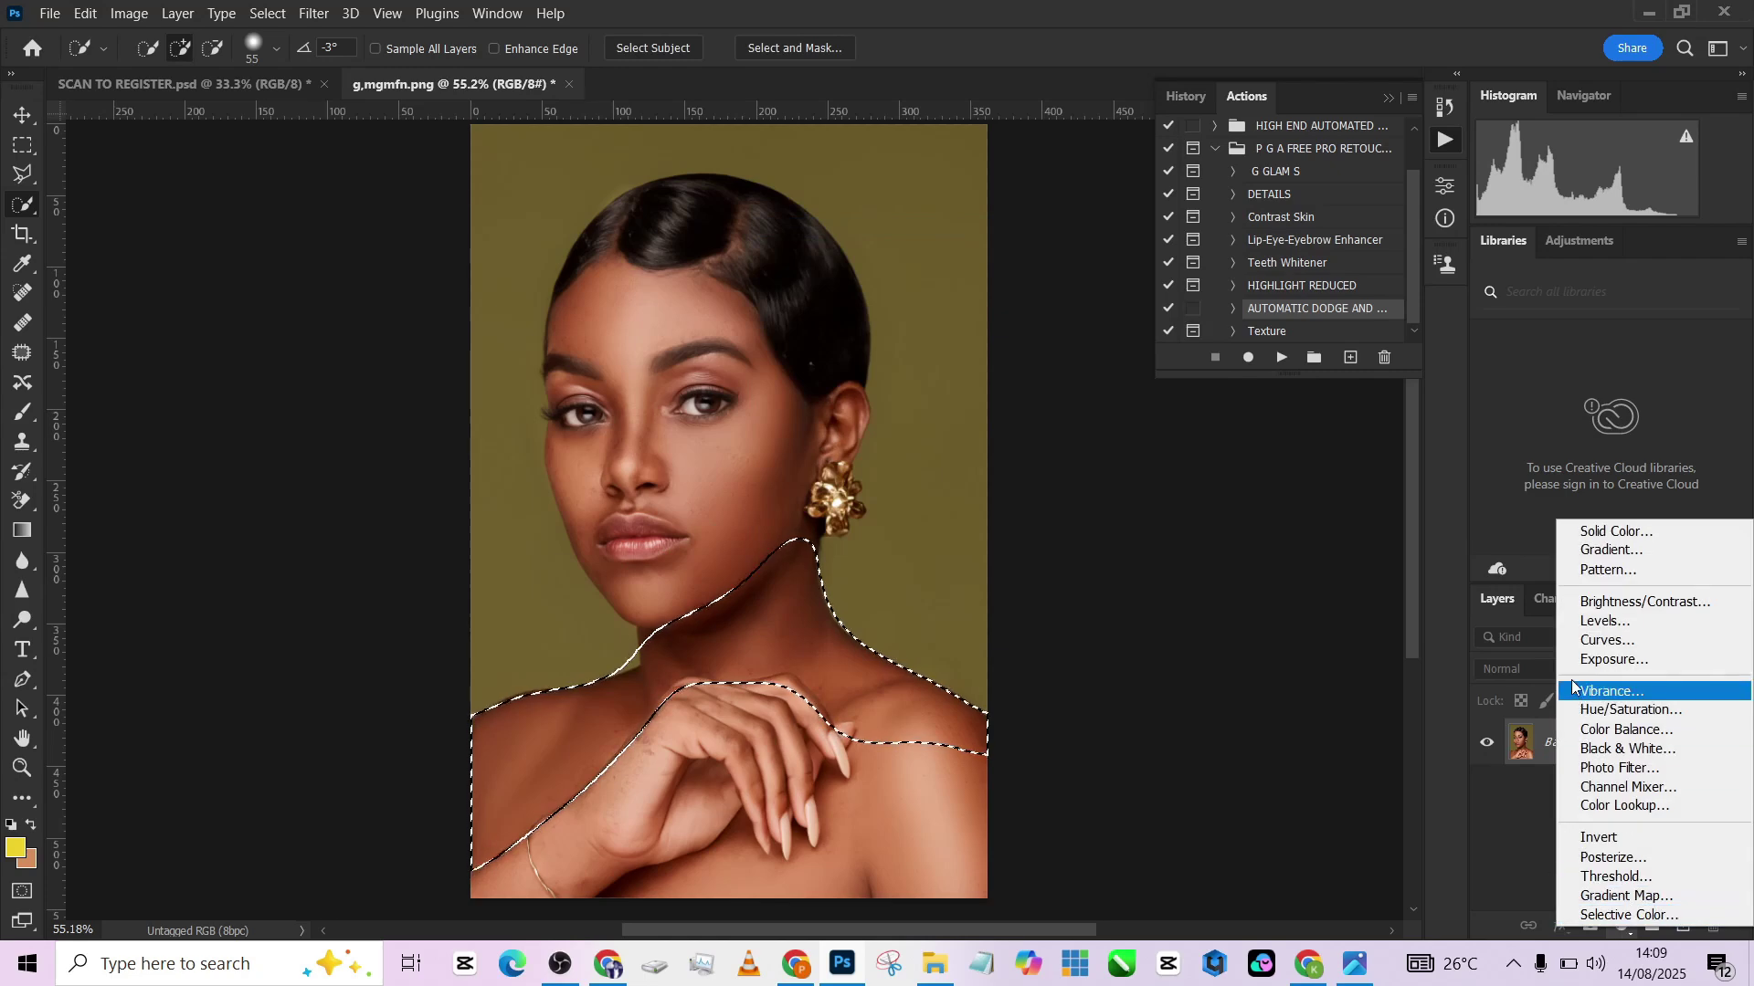
click(1588, 638)
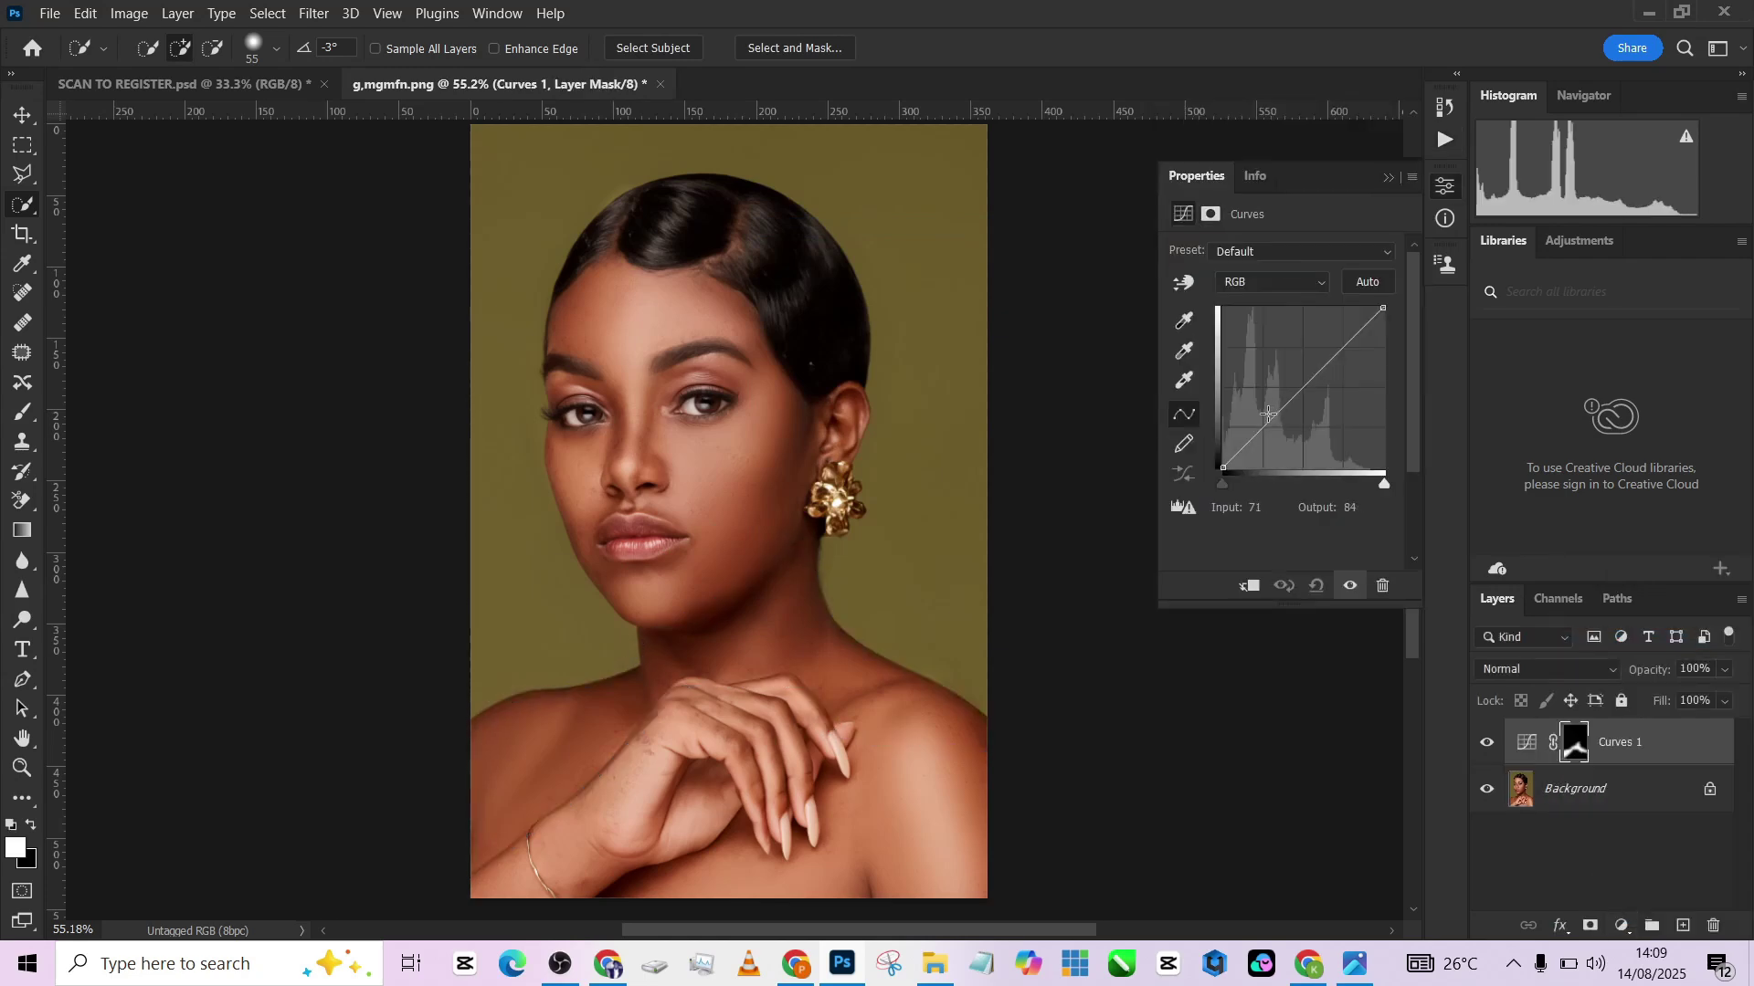
drag(1266, 425, 1262, 417)
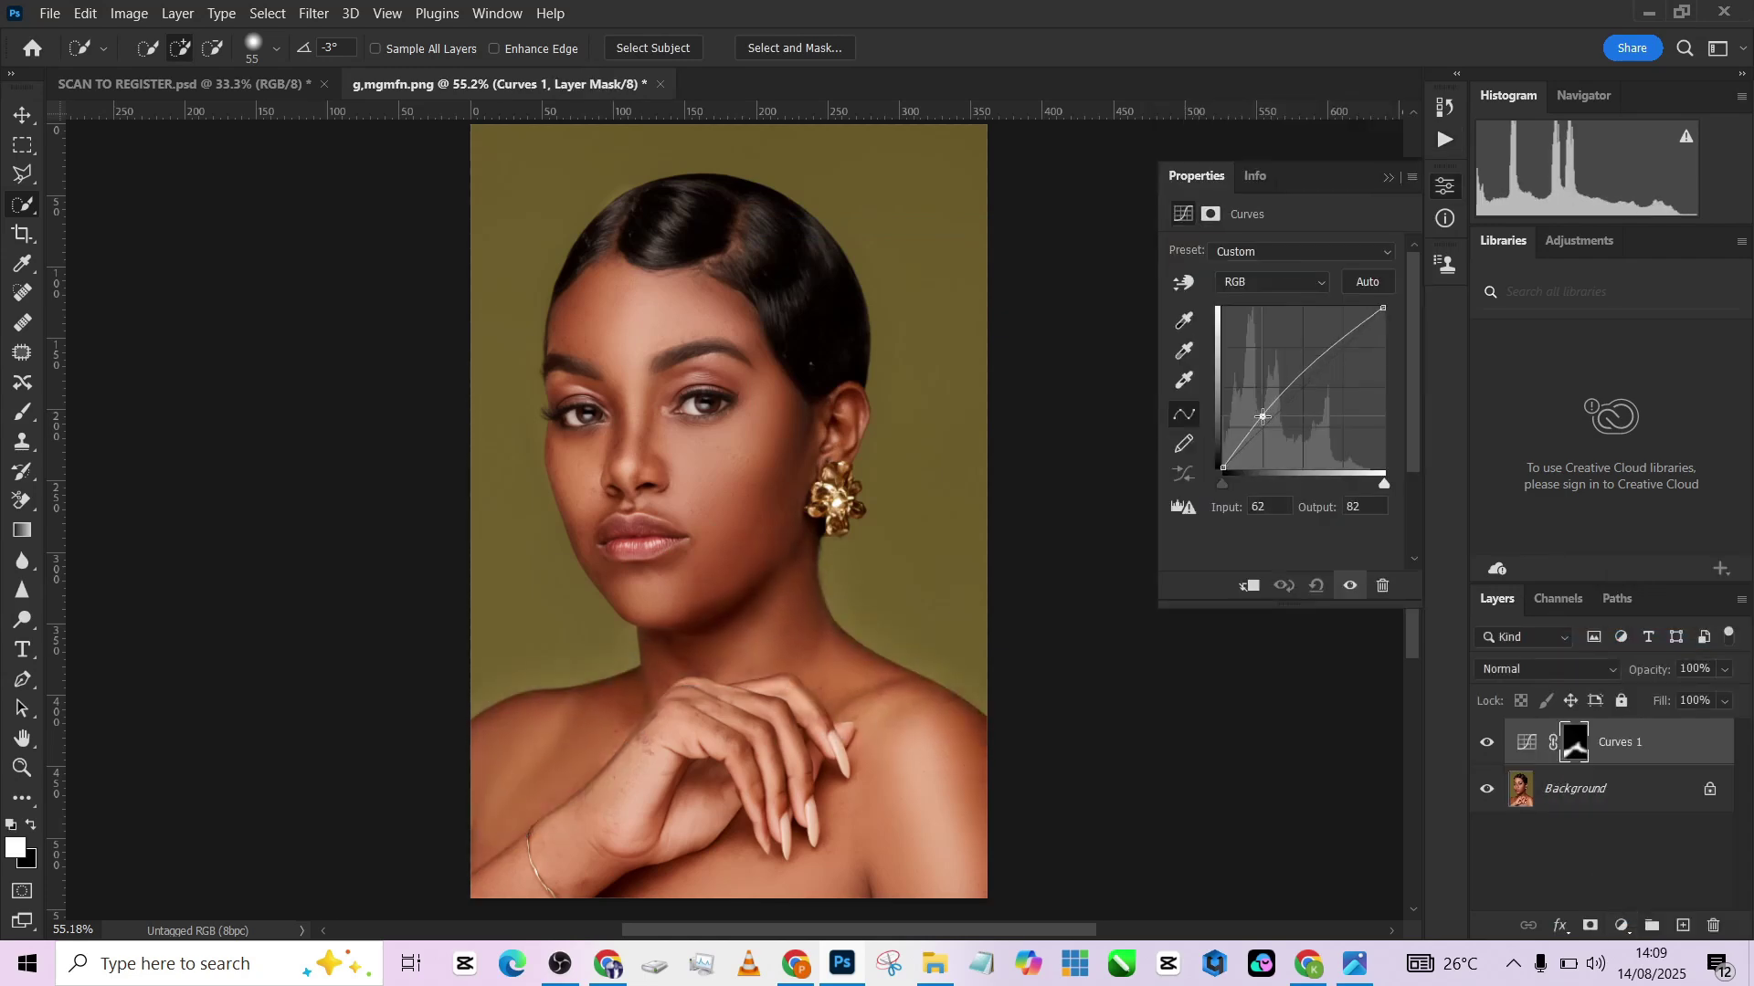
click(1487, 742)
click(1486, 742)
Brush black on the Curves mask over the background beside the neck and shoulder, and flatten the image.
key(b)
alt+right_click(899, 614)
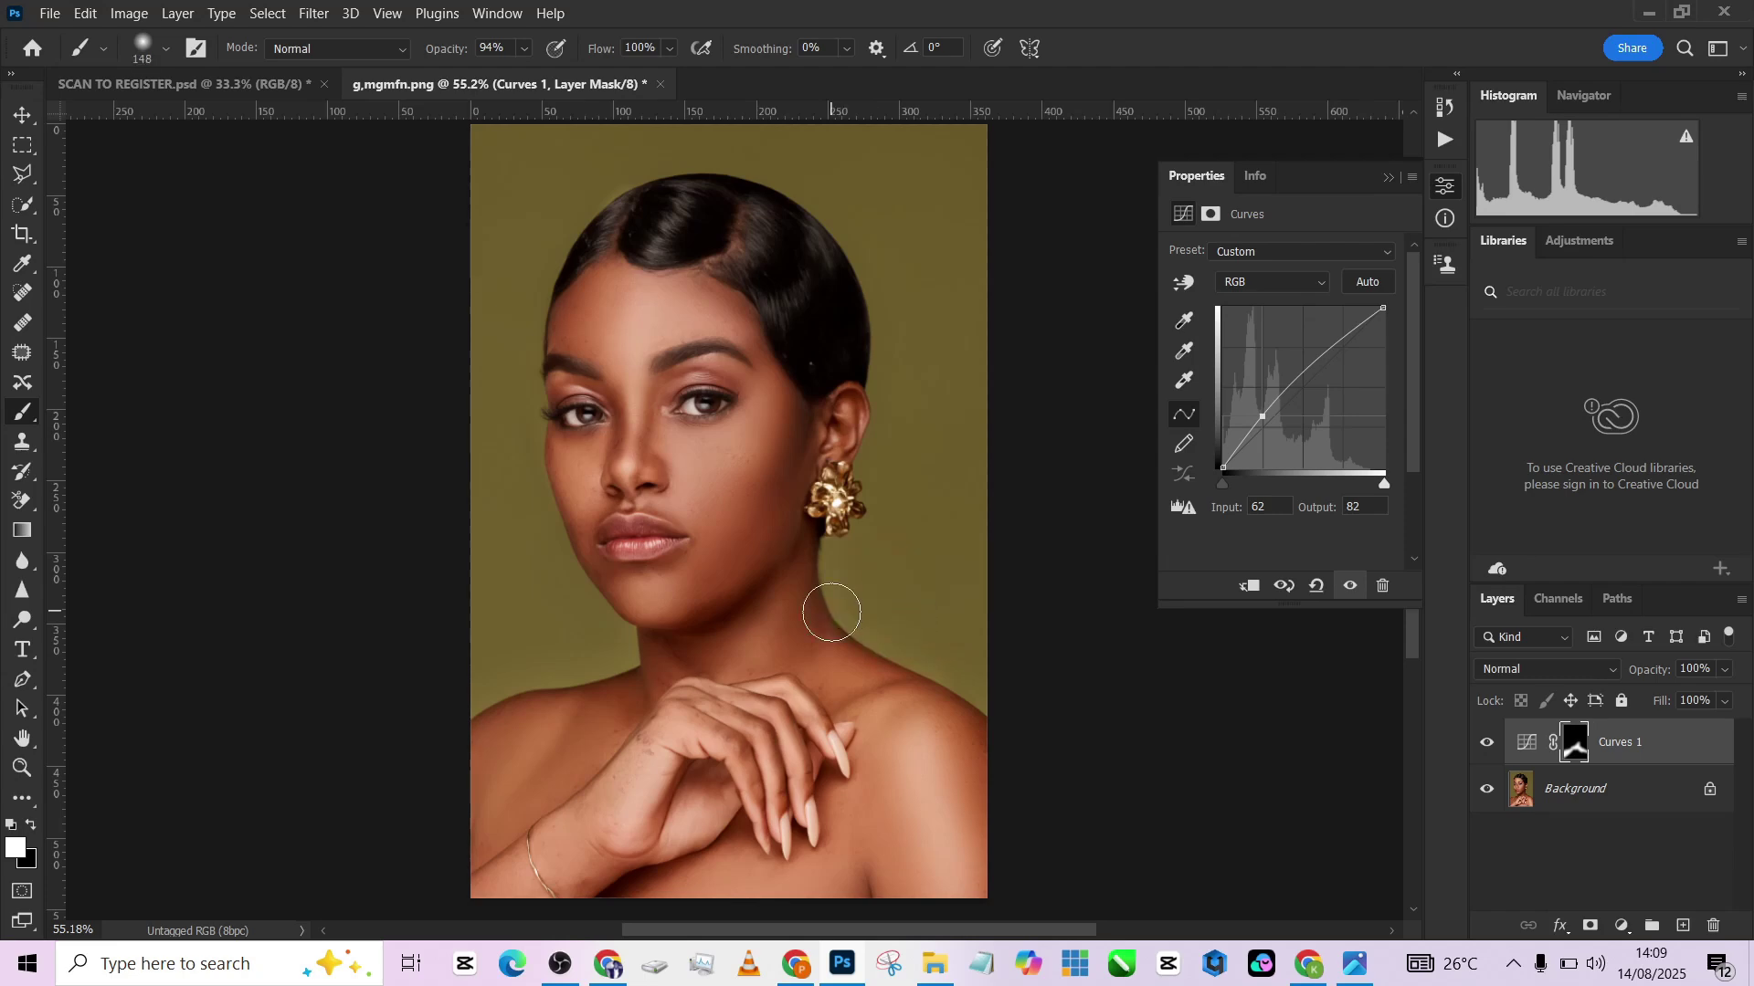
key(x)
click(940, 659)
scroll(535, 657, down, 3)
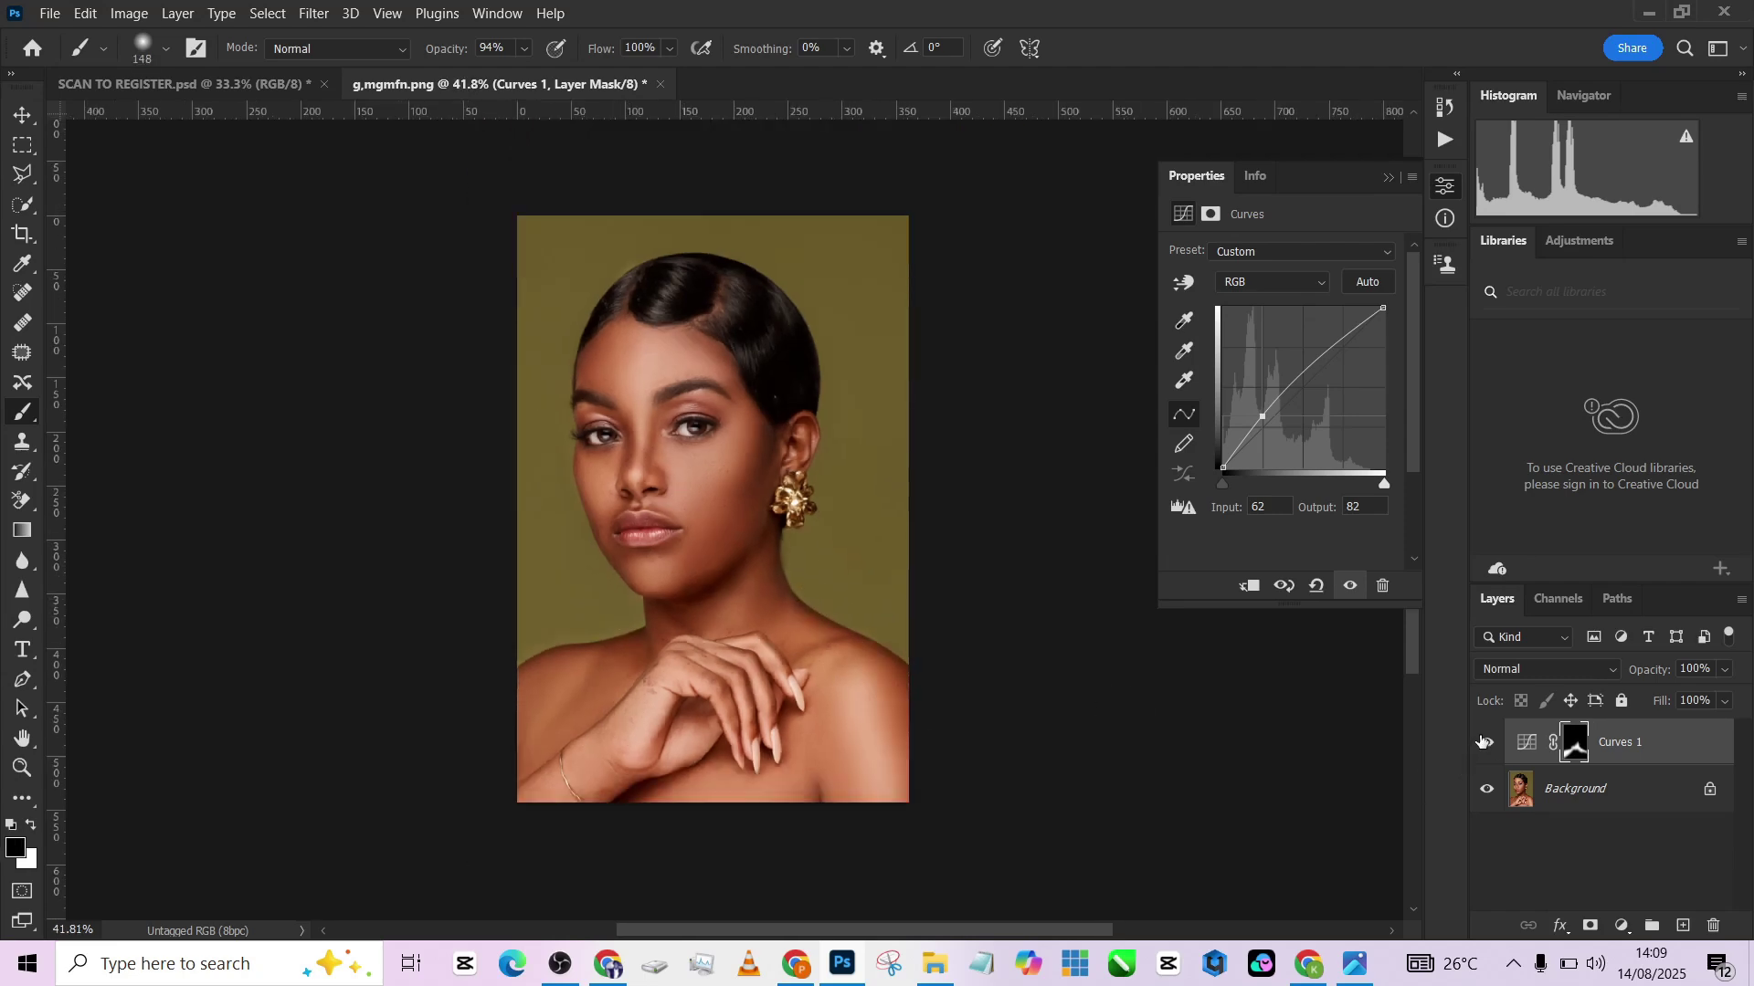
right_click(1618, 803)
click(1624, 742)
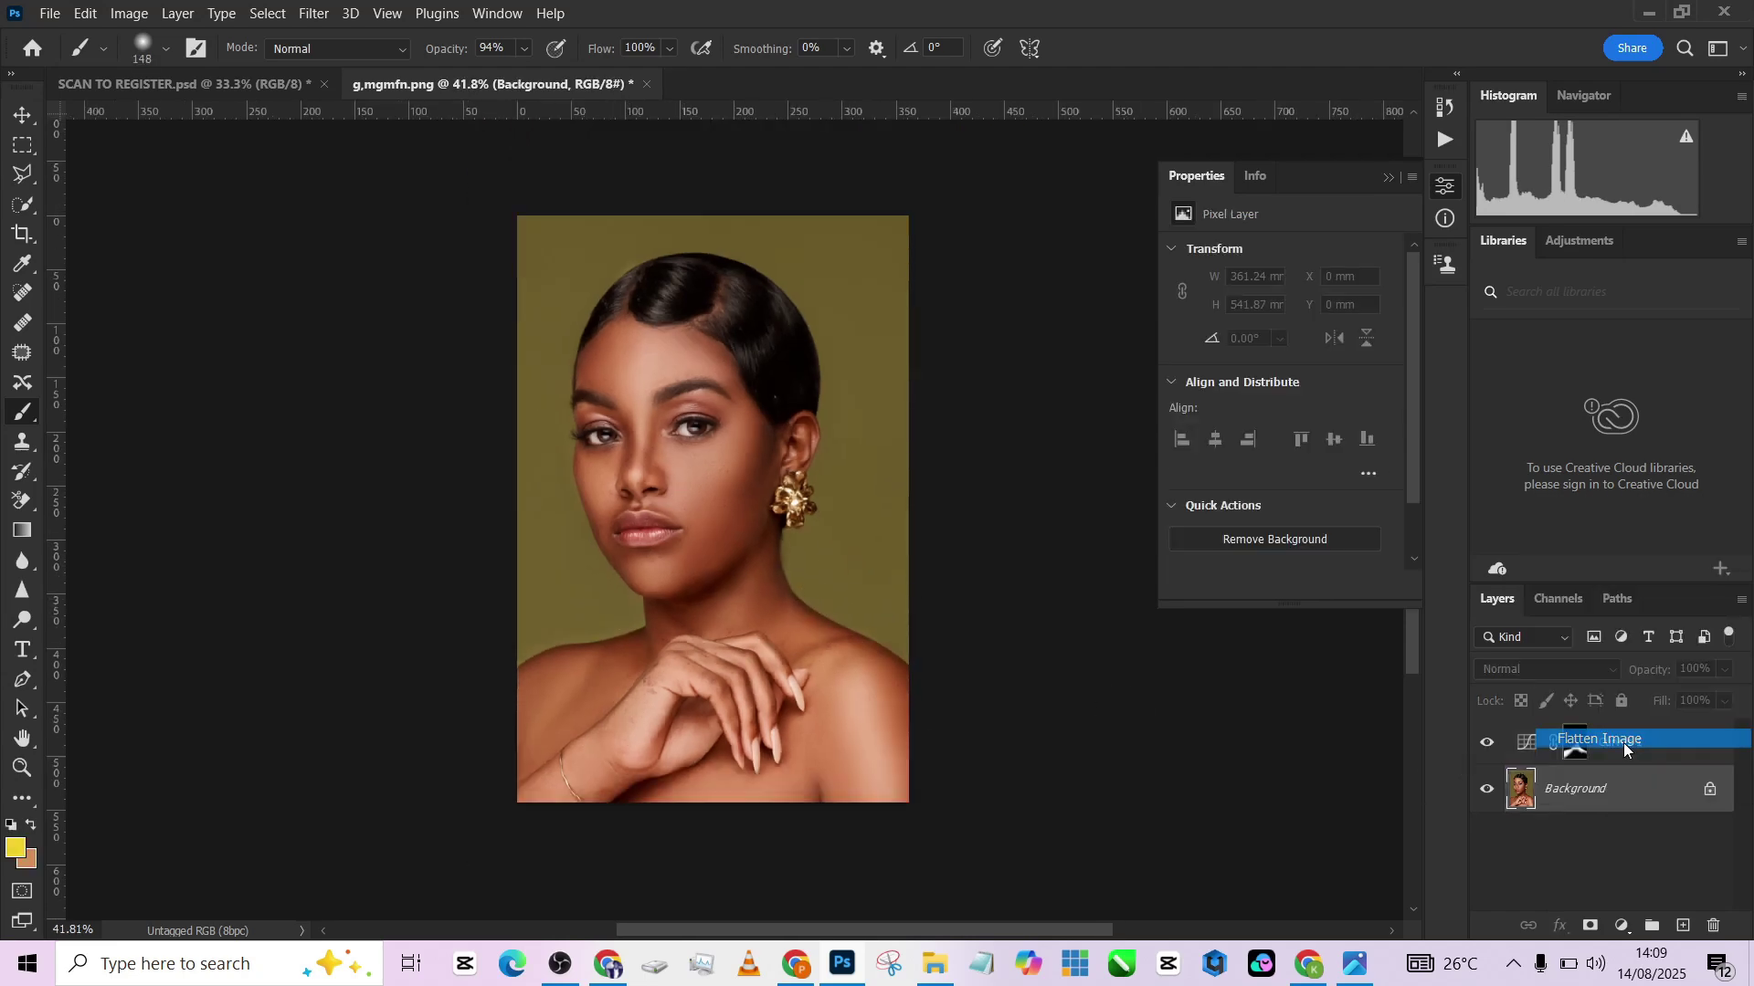
Take a history snapshot of the retouched portrait and select that snapshot.
click(1449, 105)
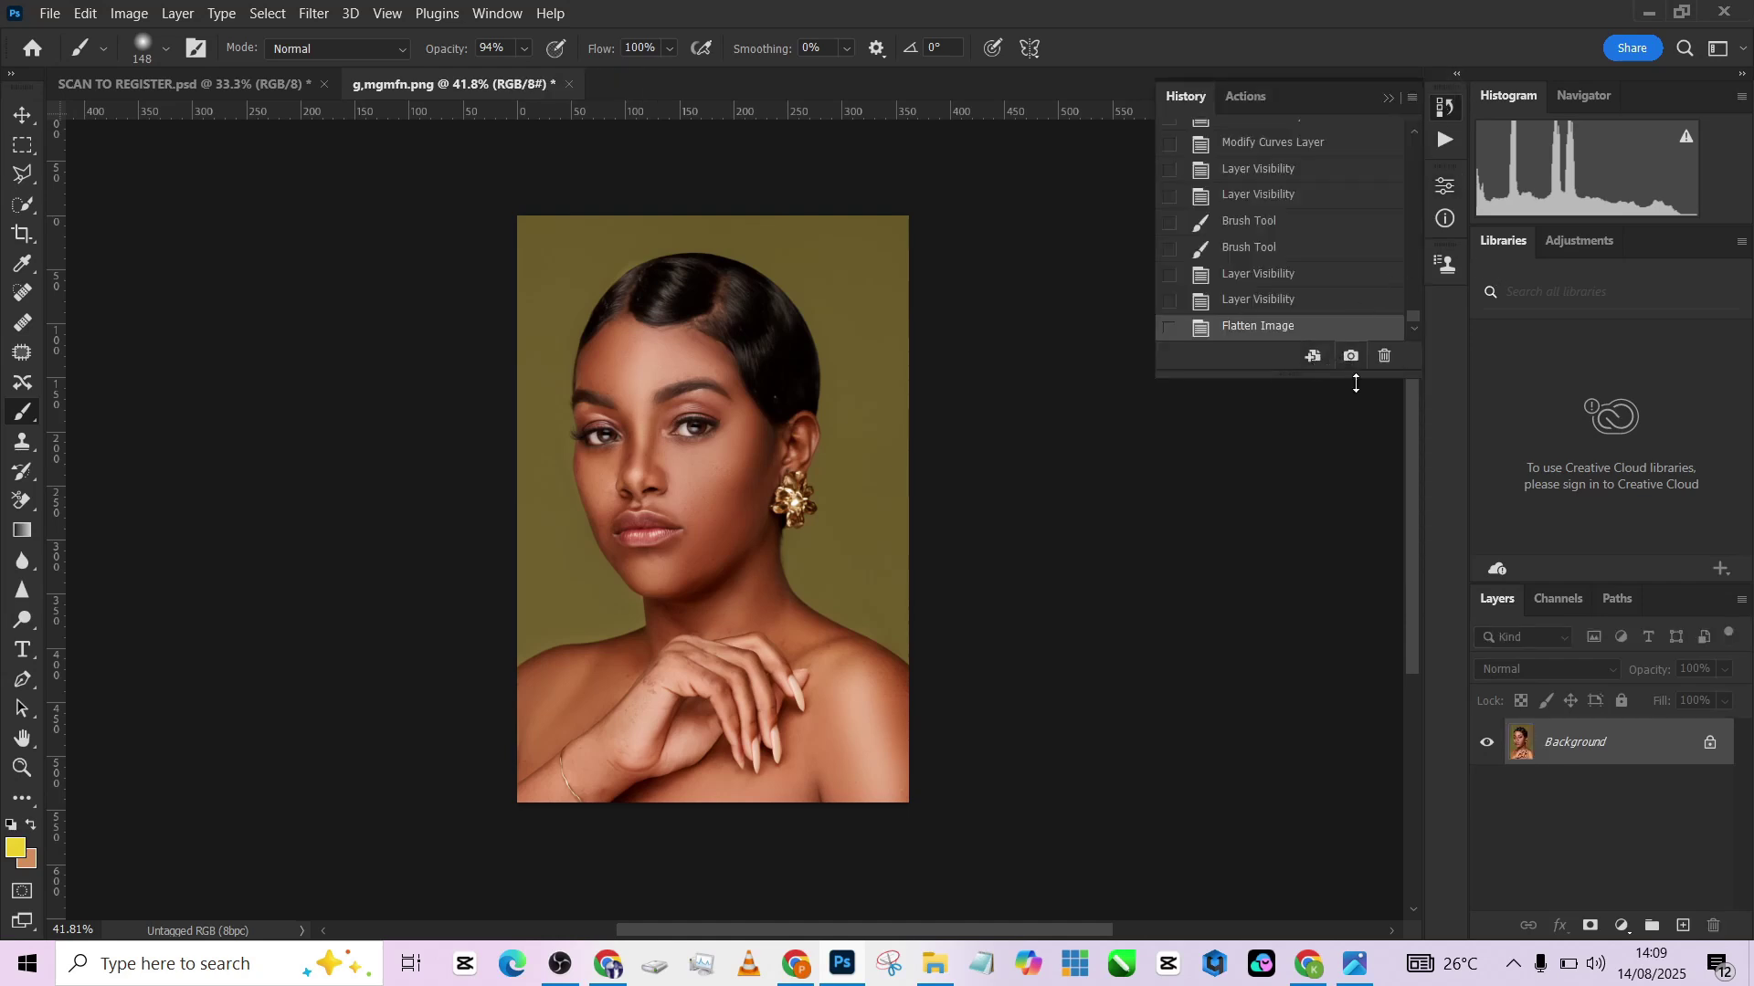
drag(1413, 315, 1406, 132)
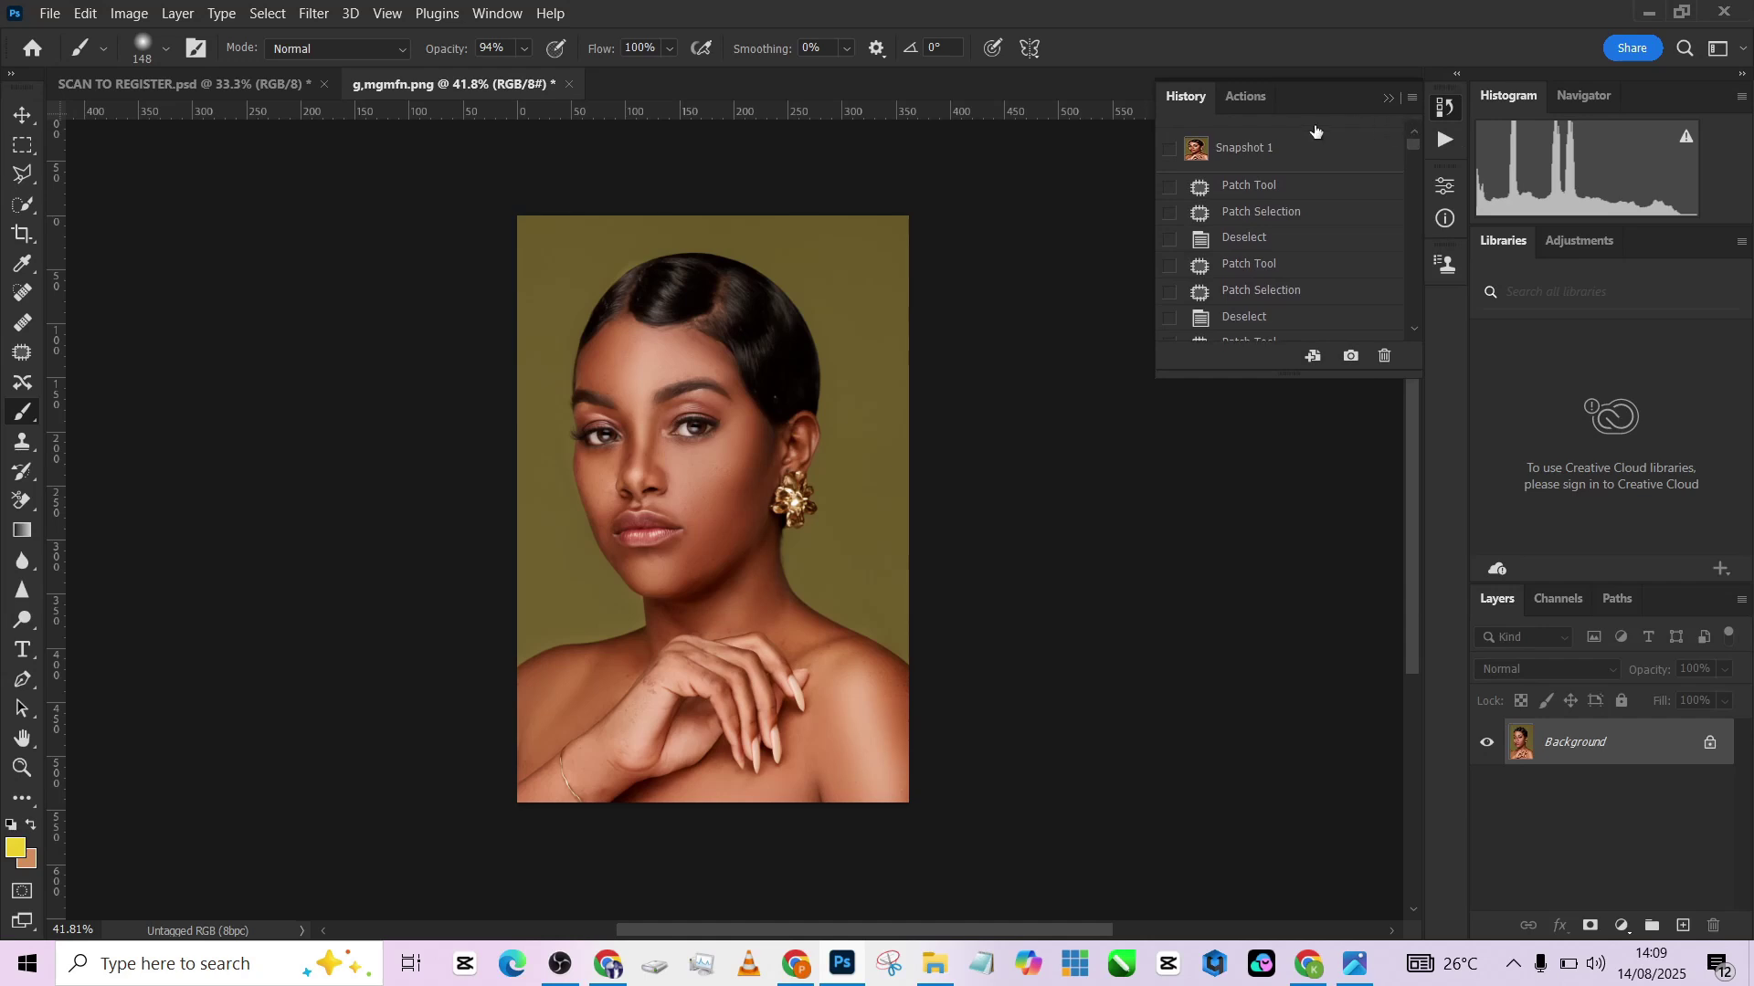
click(1305, 148)
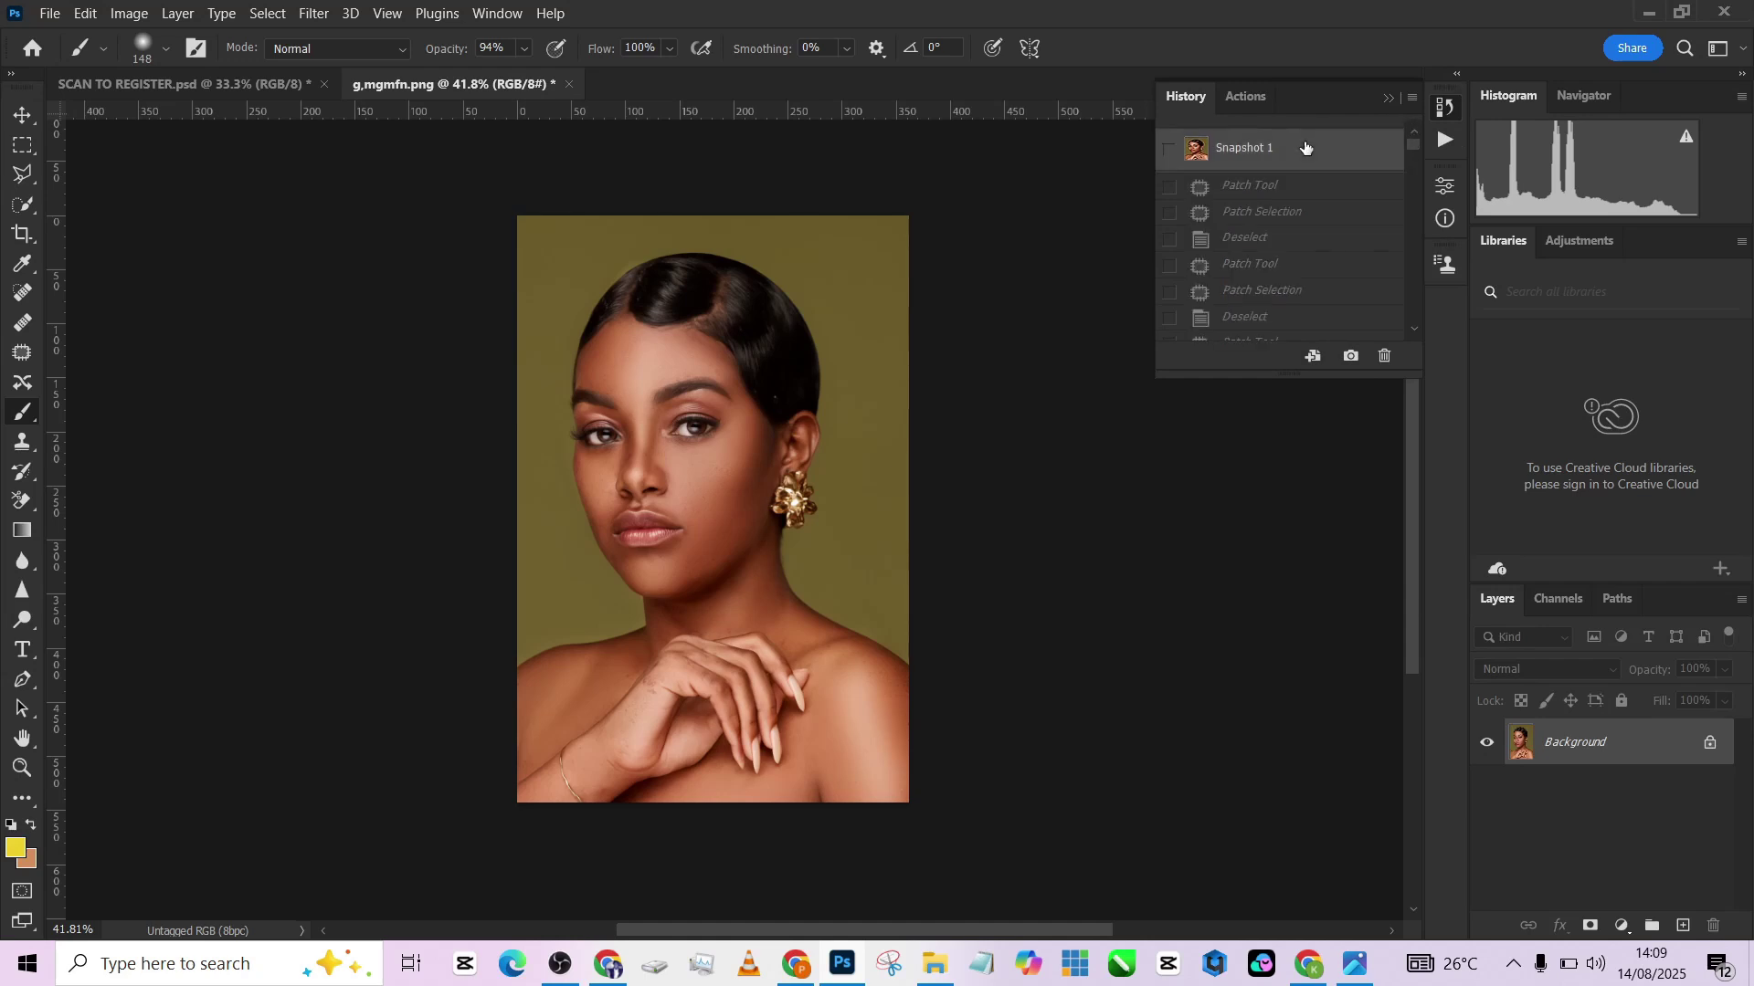
Compare the original g,mgmfn.png state with the retouched snapshot several times, finishing on the snapshot.
scroll(1304, 173, up, 1)
click(1298, 138)
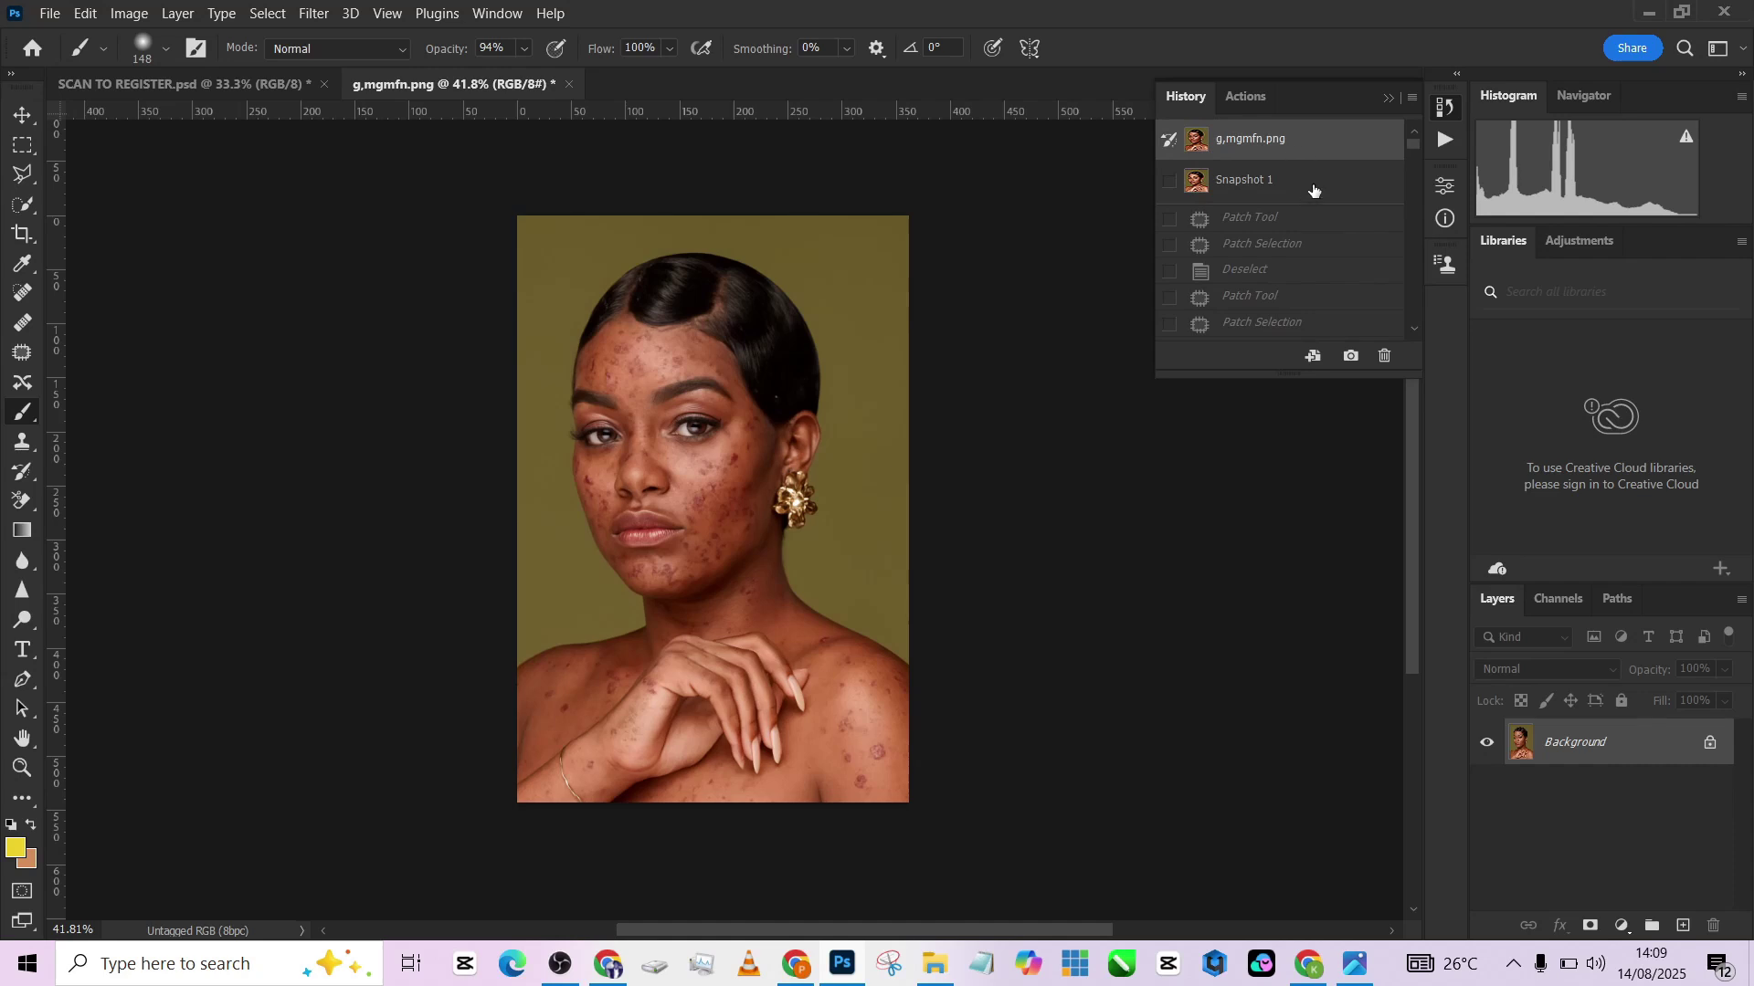
click(1314, 188)
click(1309, 142)
click(1309, 190)
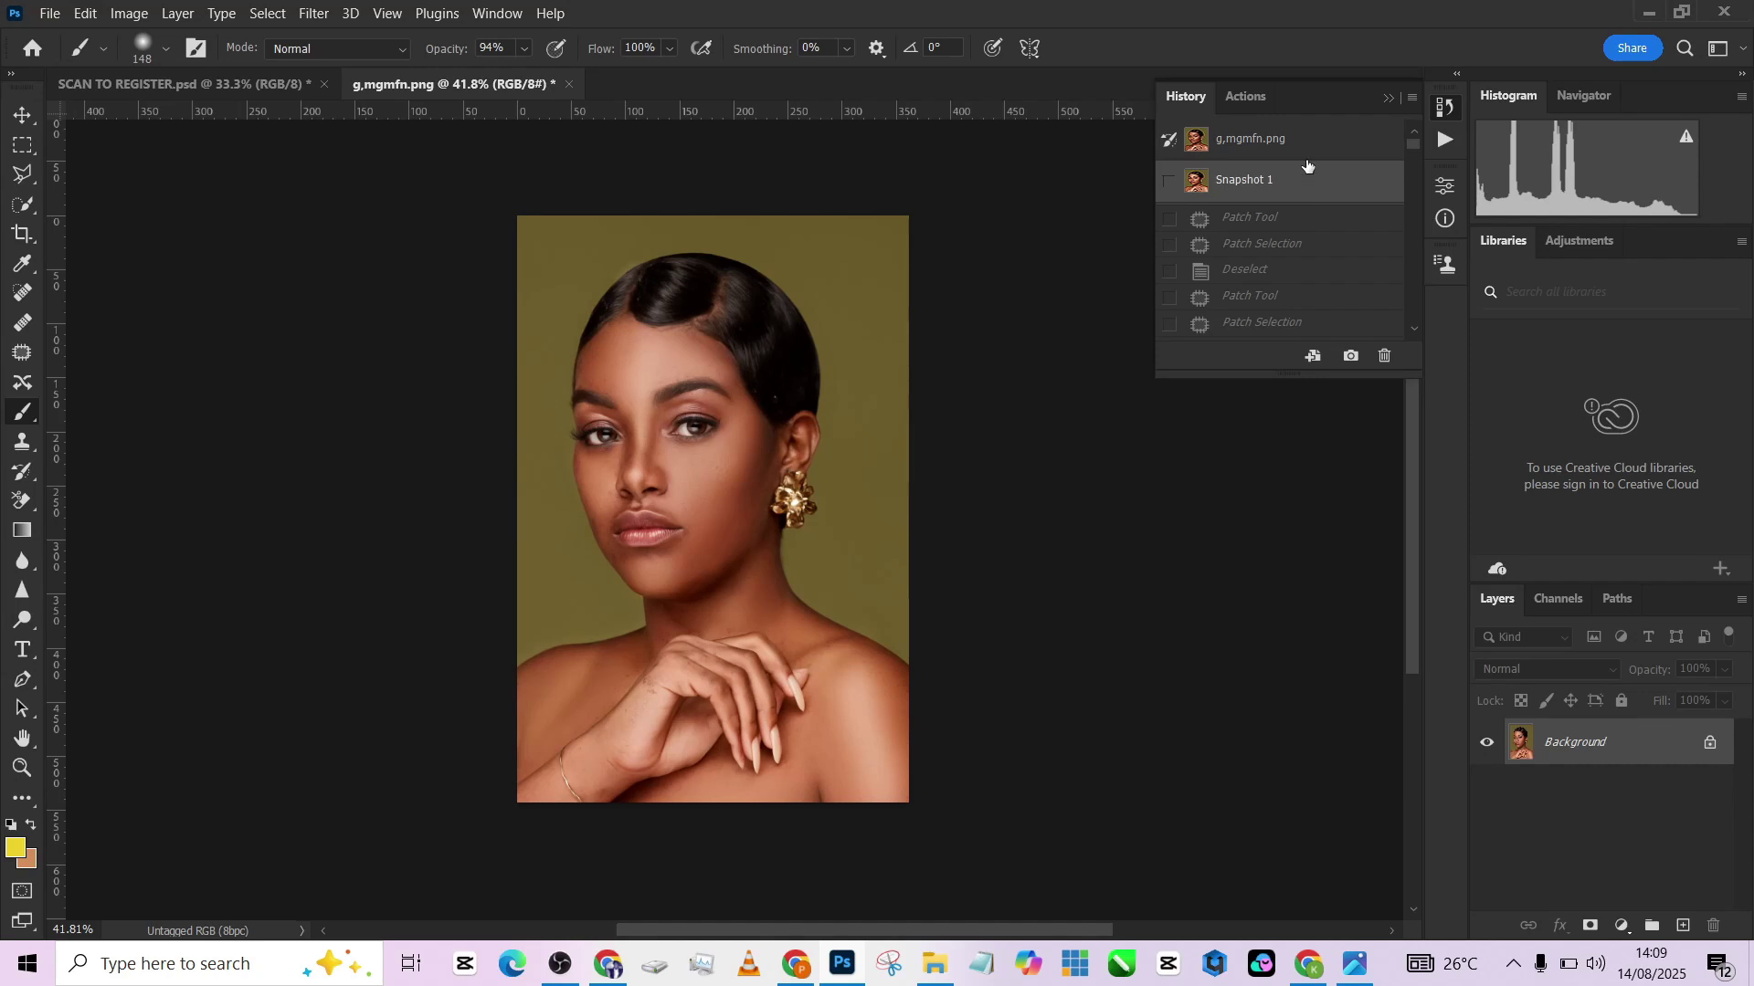
click(1310, 143)
click(1305, 192)
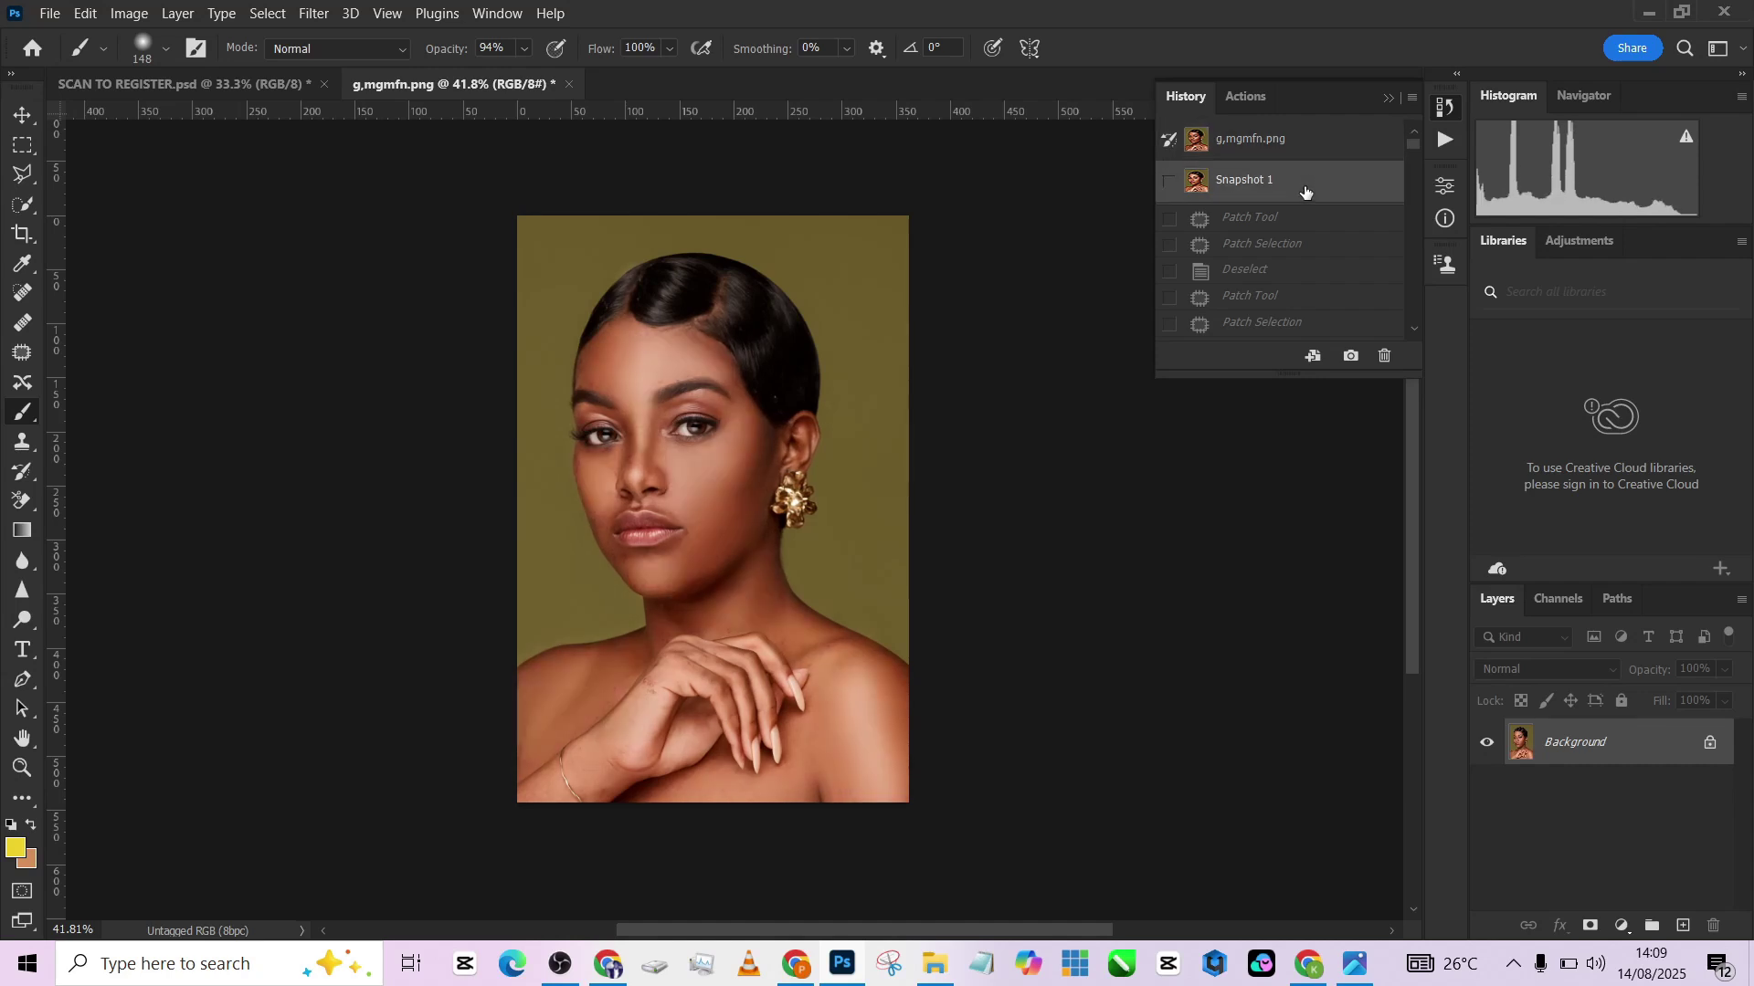